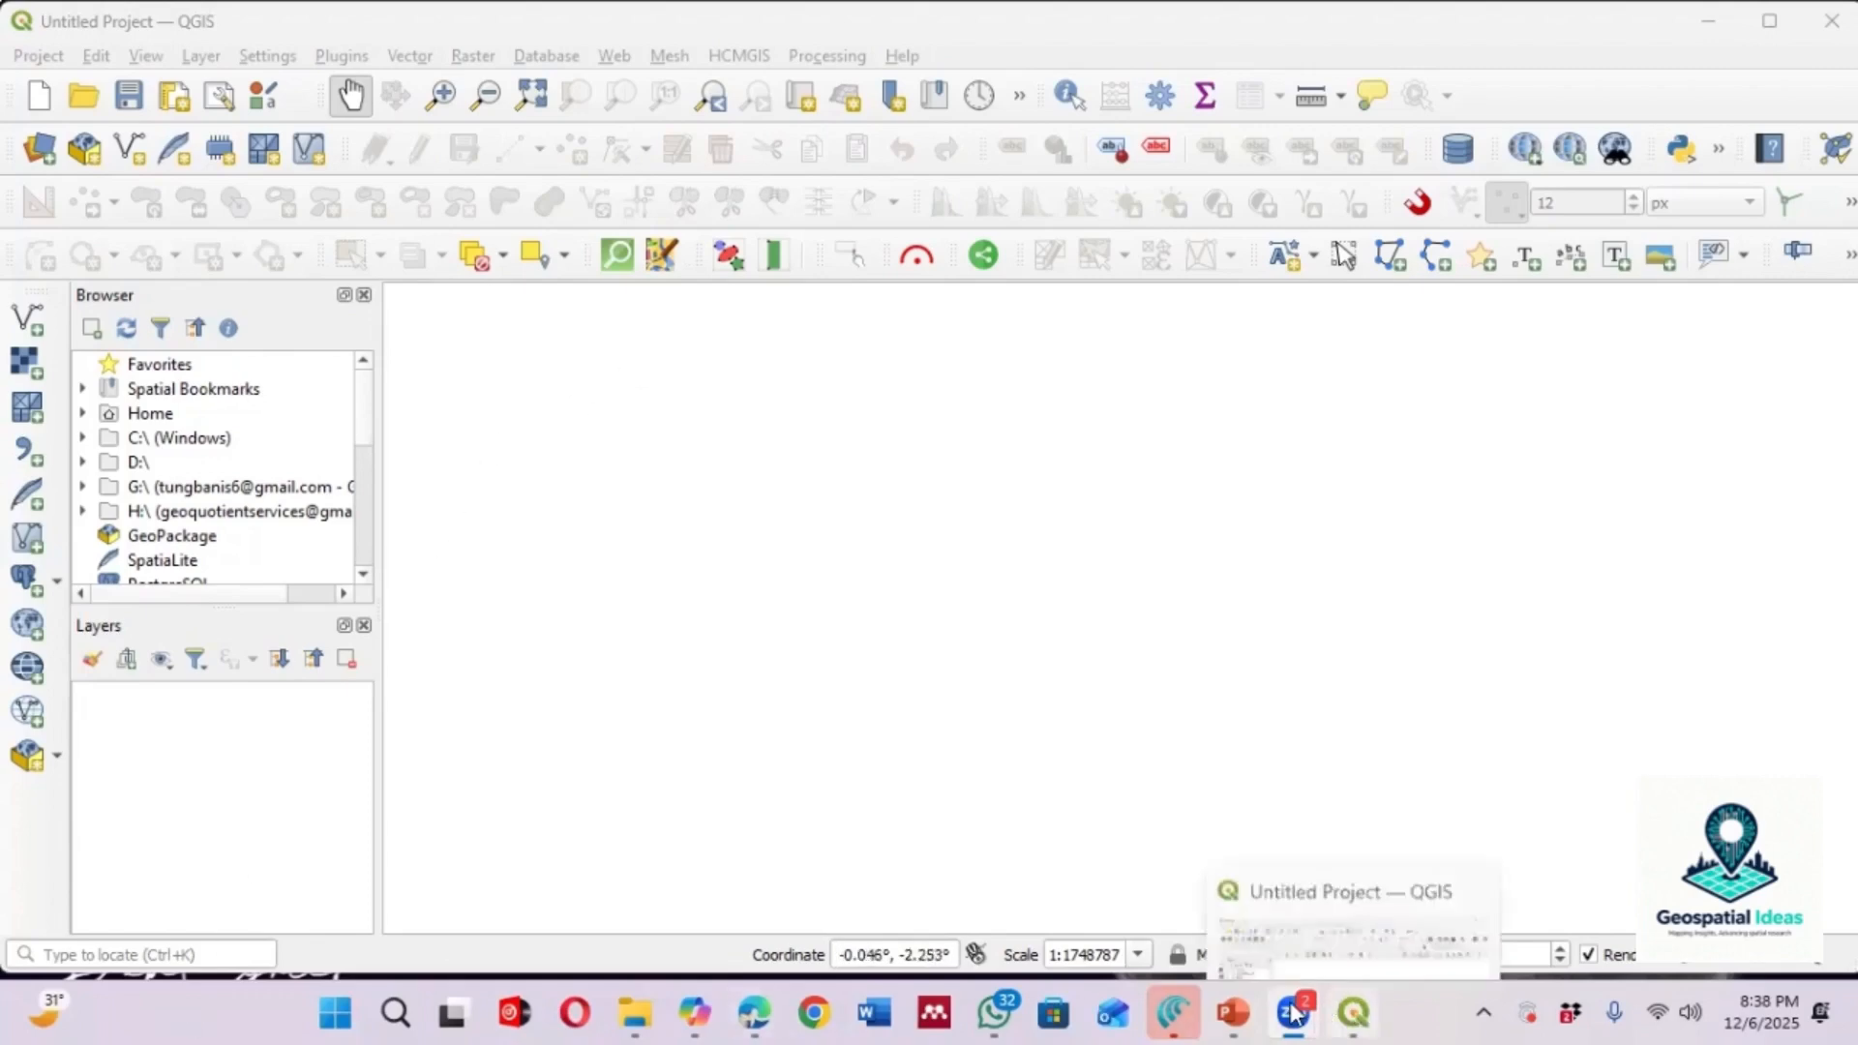
key("alt+s")
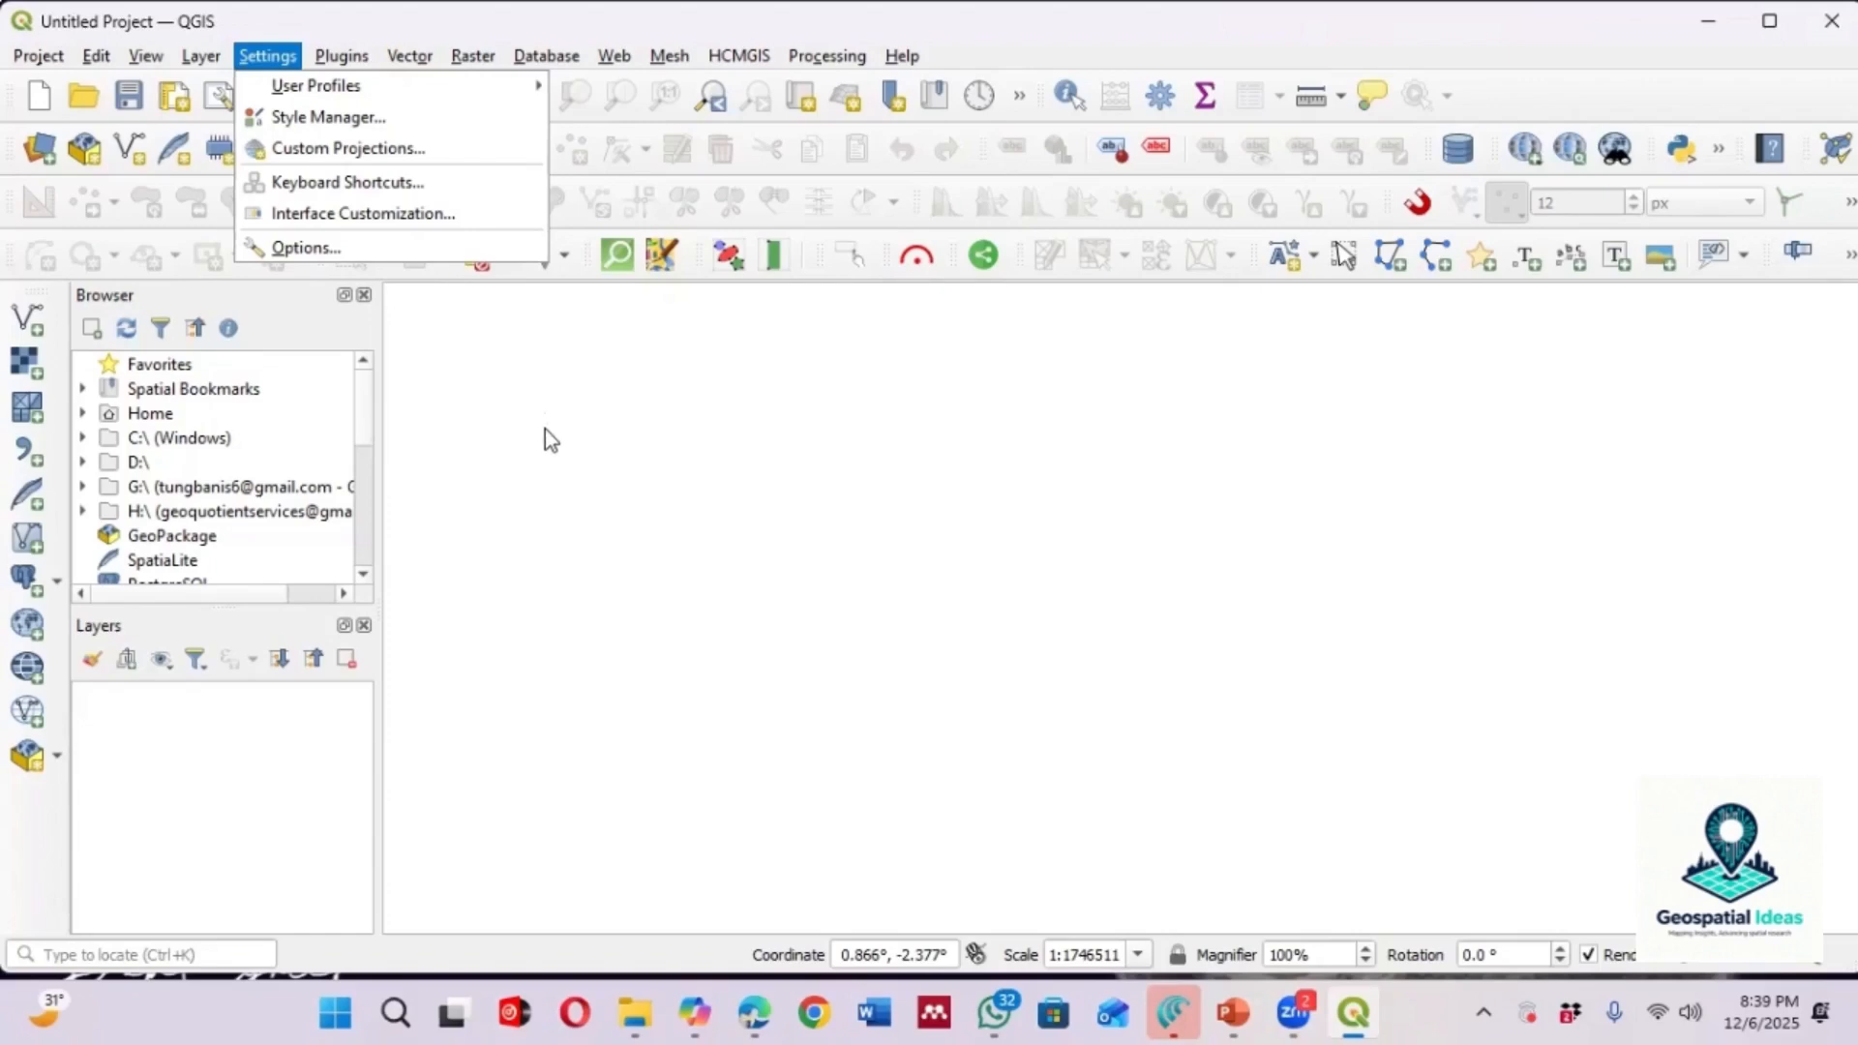
left_click(677, 508)
left_click_drag(677, 509, 676, 505)
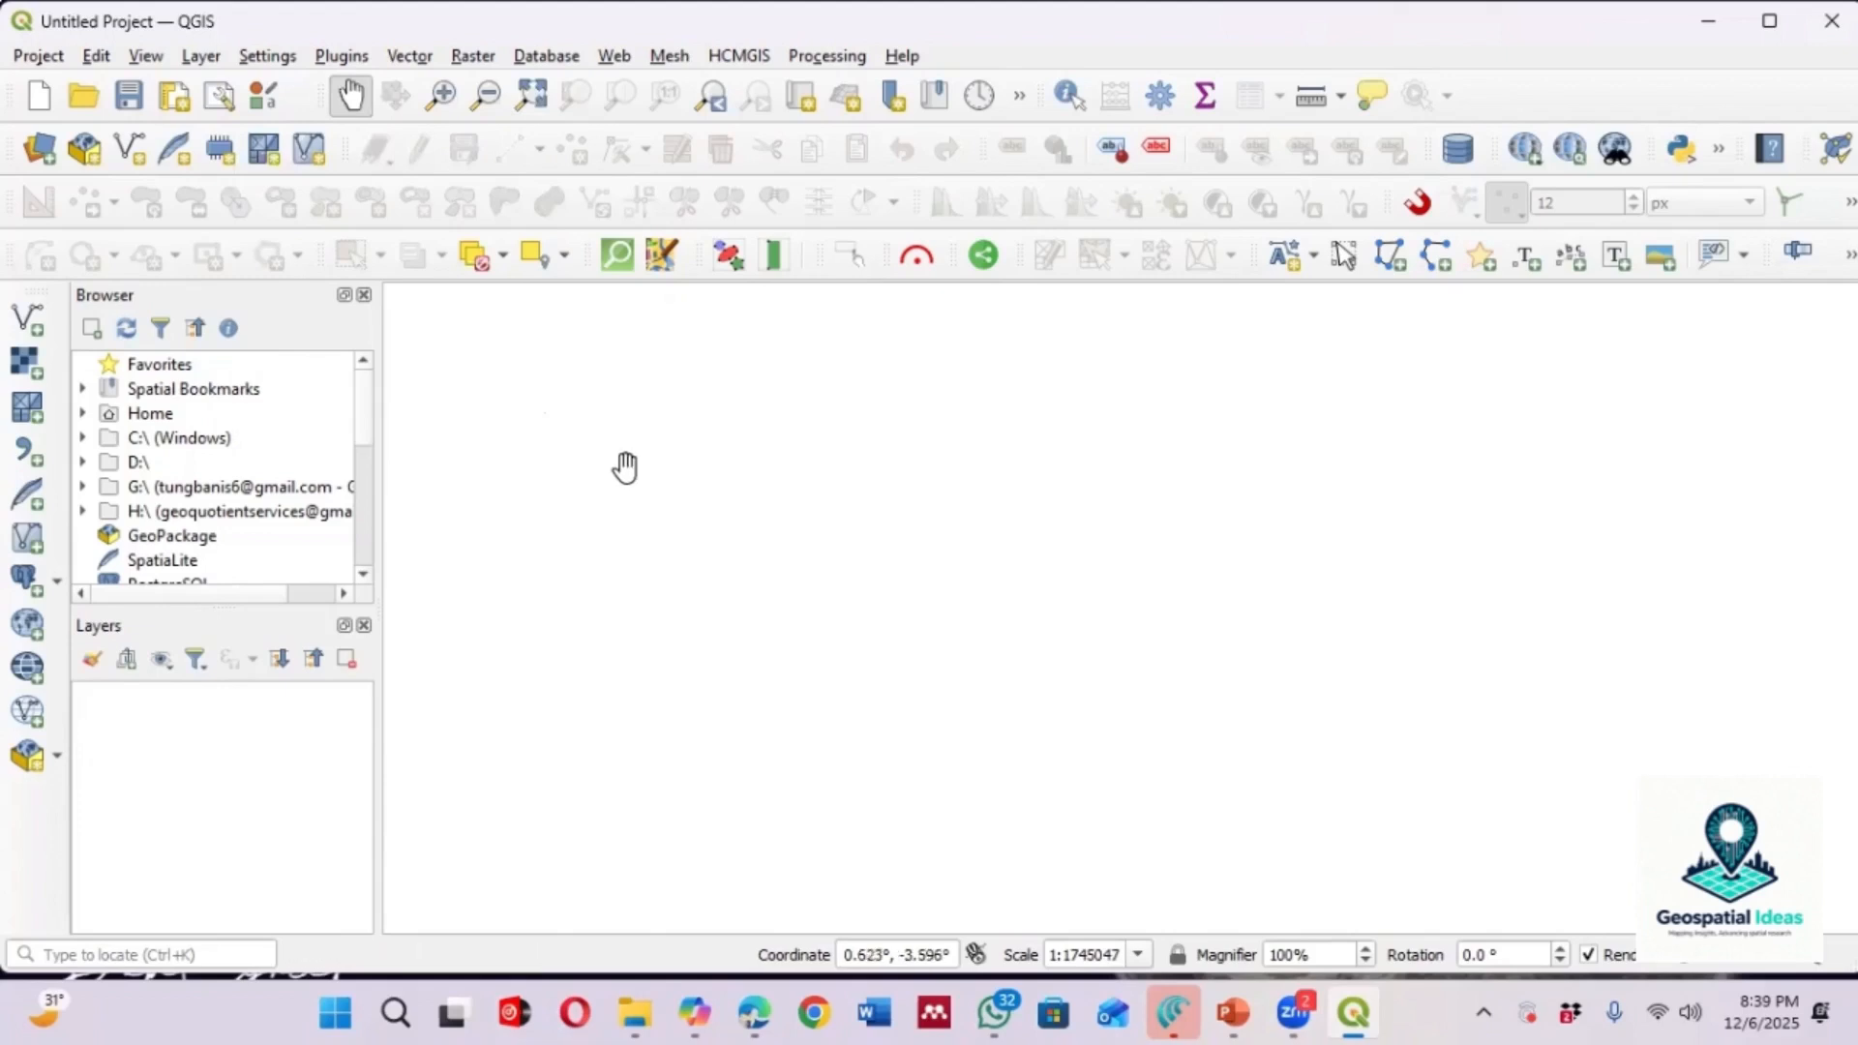
Add the Google Satellite Hybrid basemap through the HCMGIS basemaps plugin
left_click(737, 58)
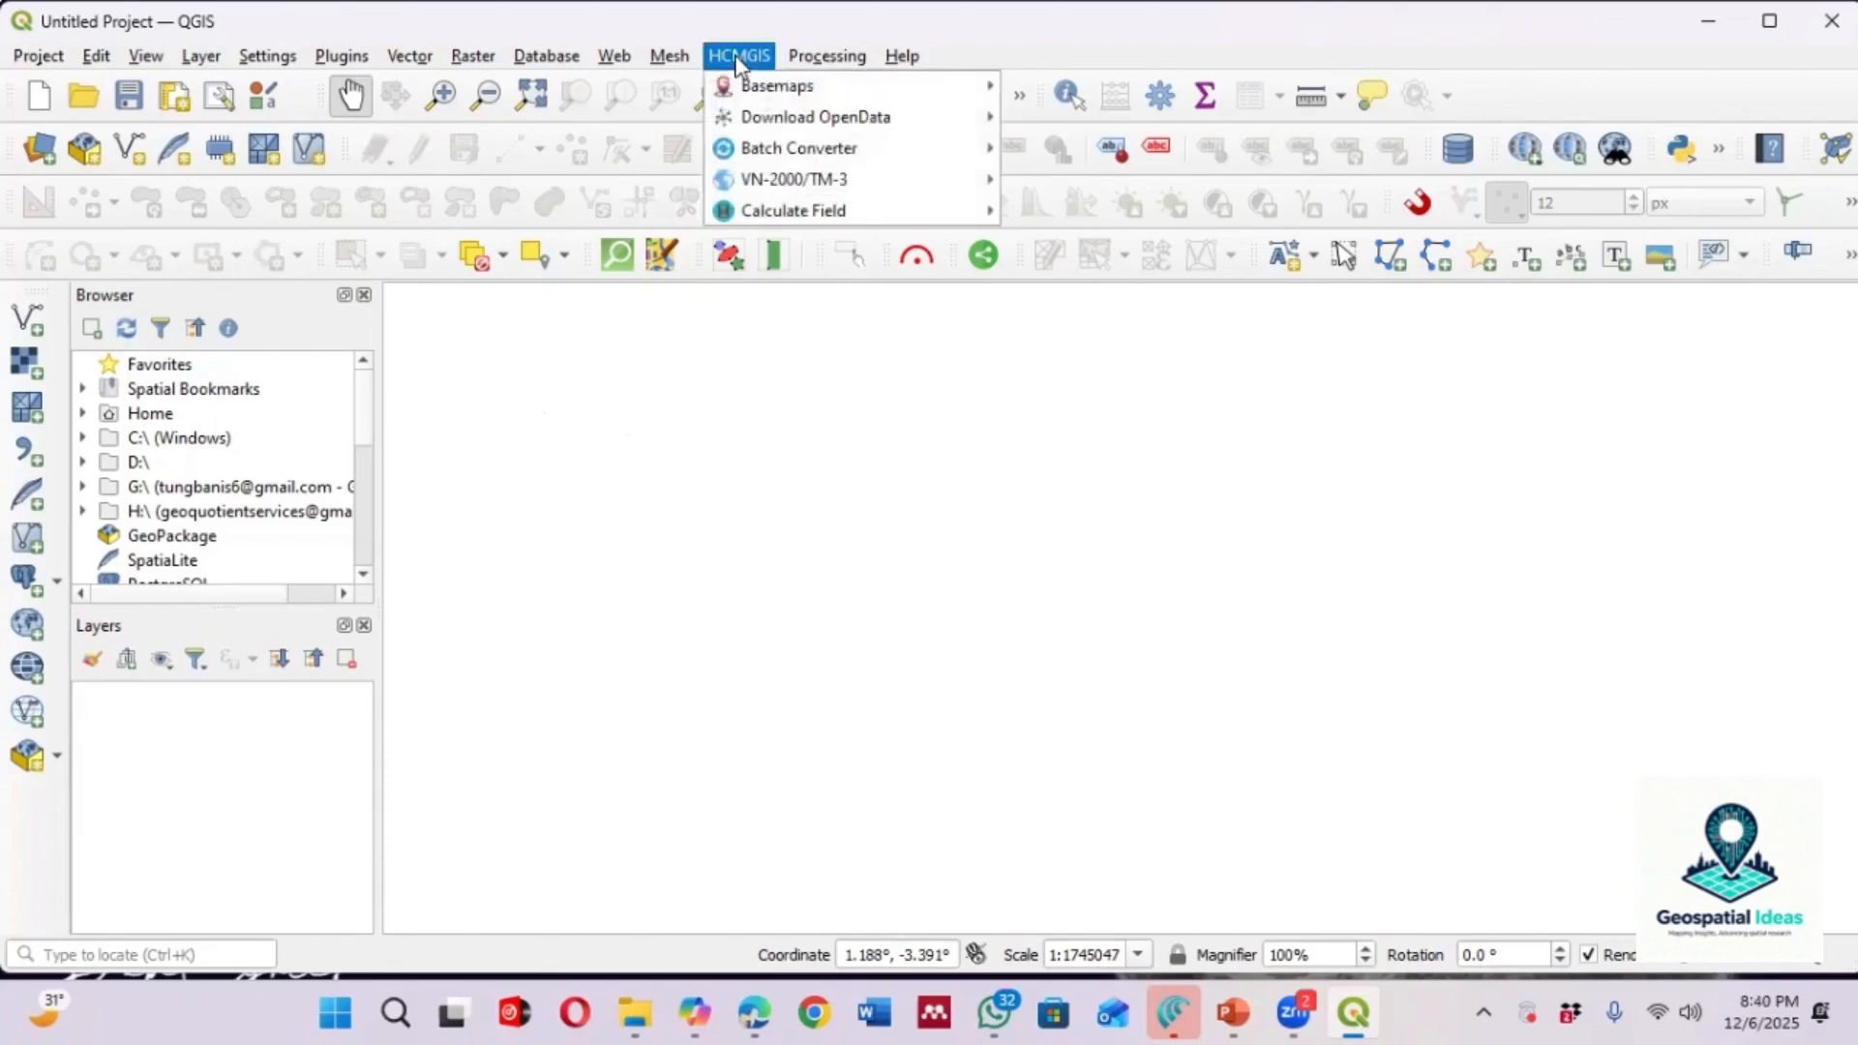
mouse_move(774, 89)
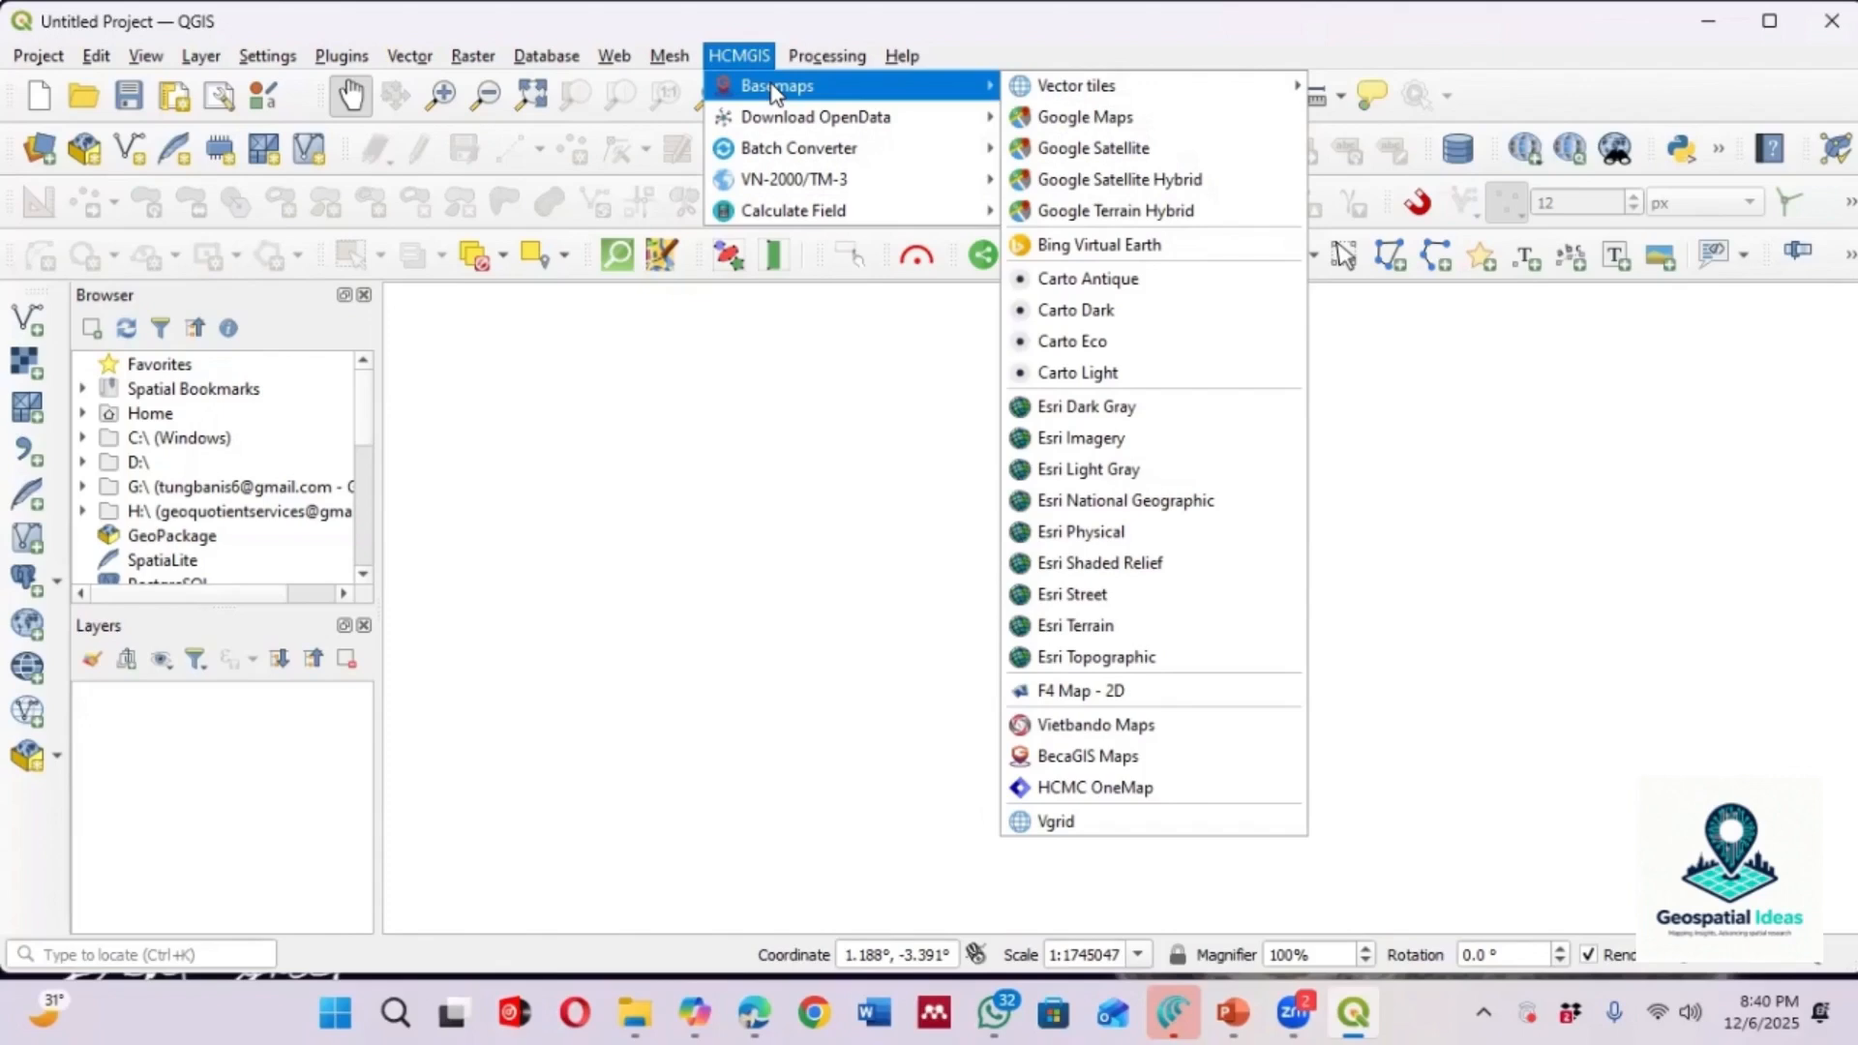
left_click(1176, 179)
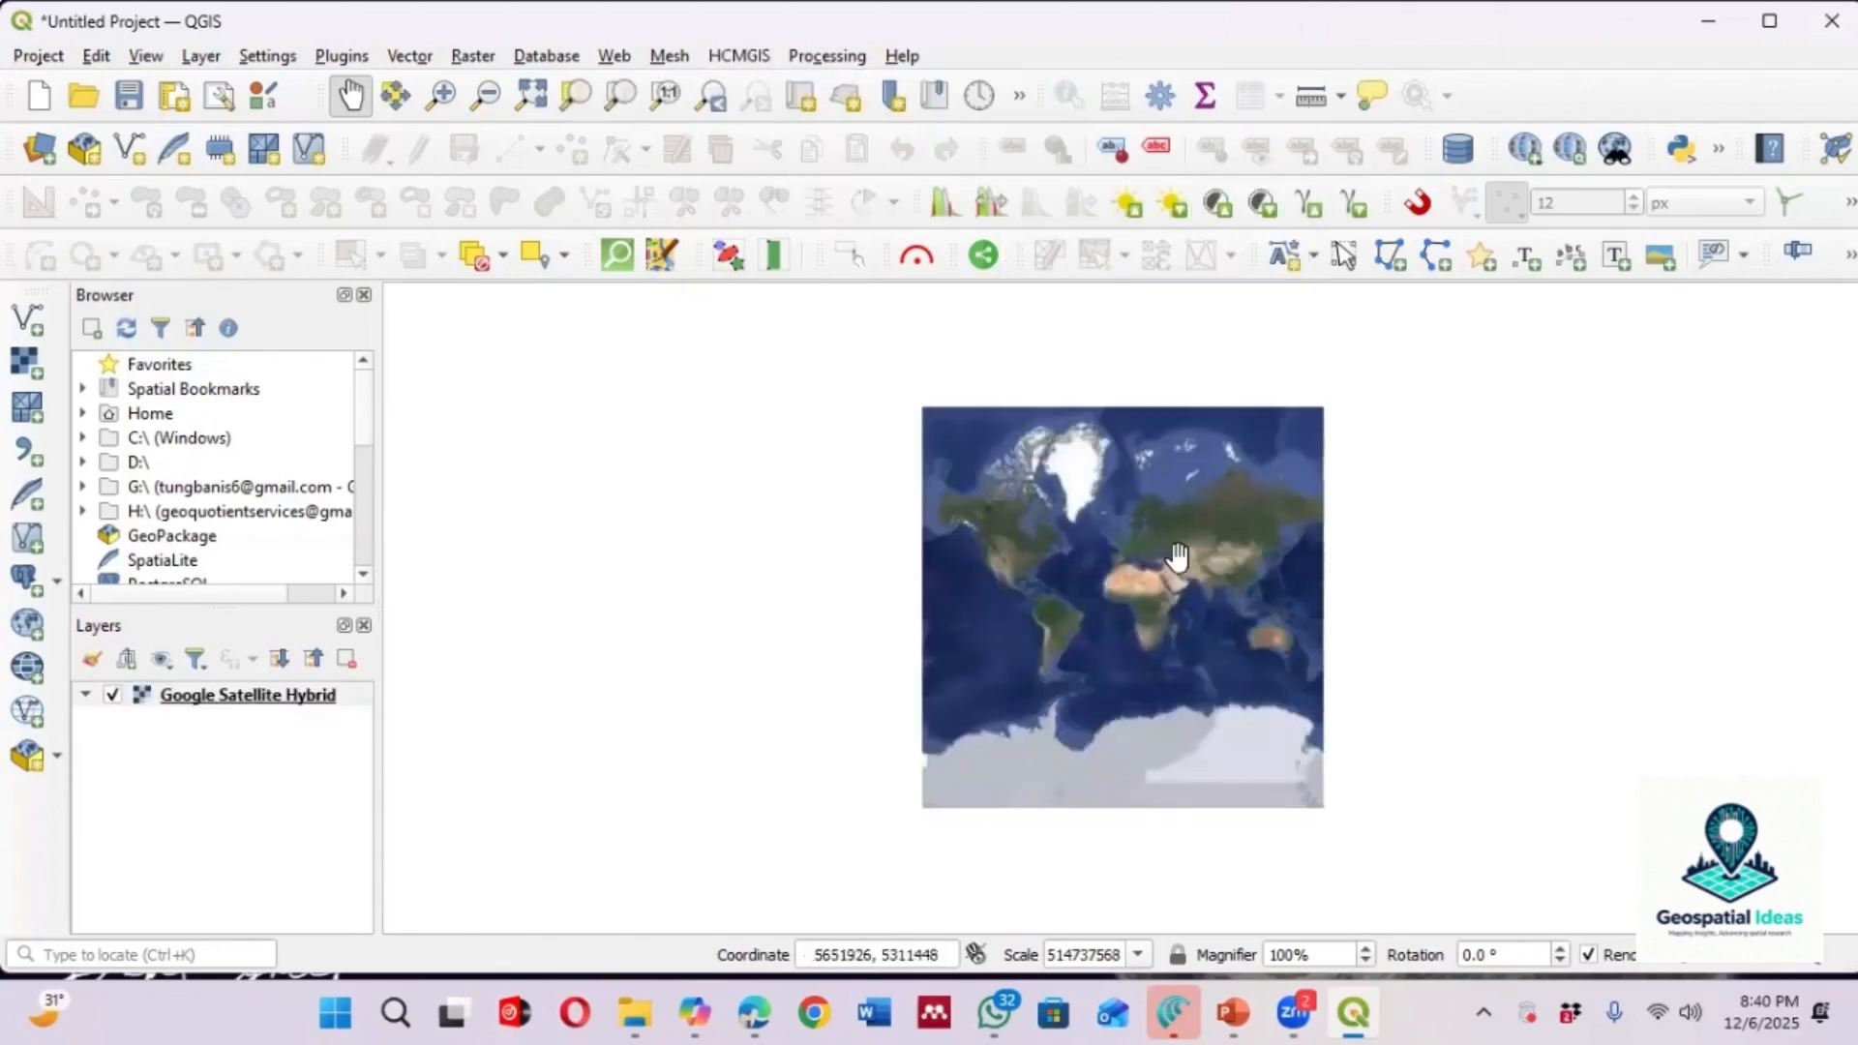
Zoom and pan the basemap to examine Ghana and the surrounding West African coast
scroll(1131, 611, "up", 2)
scroll(1113, 580, "up", 2)
scroll(1084, 561, "up", 1)
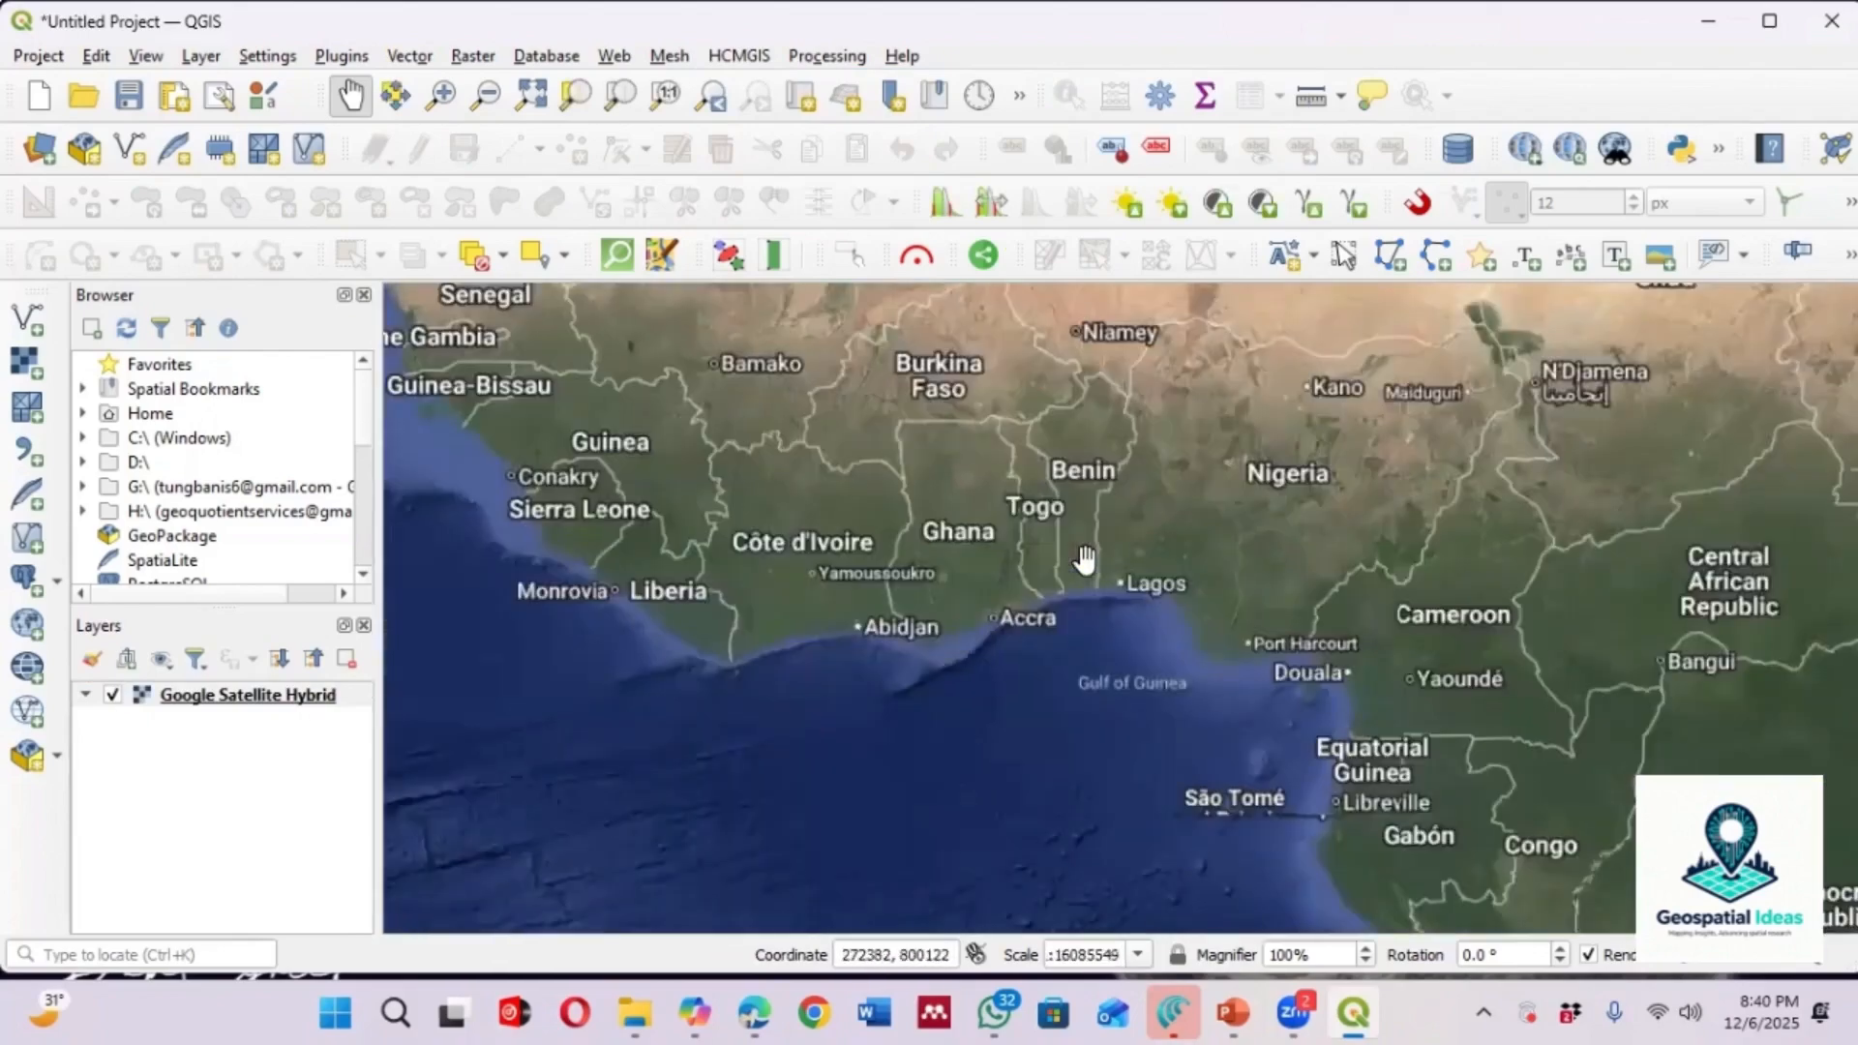
scroll(1006, 566, "up", 2)
scroll(1113, 590, "down", 2)
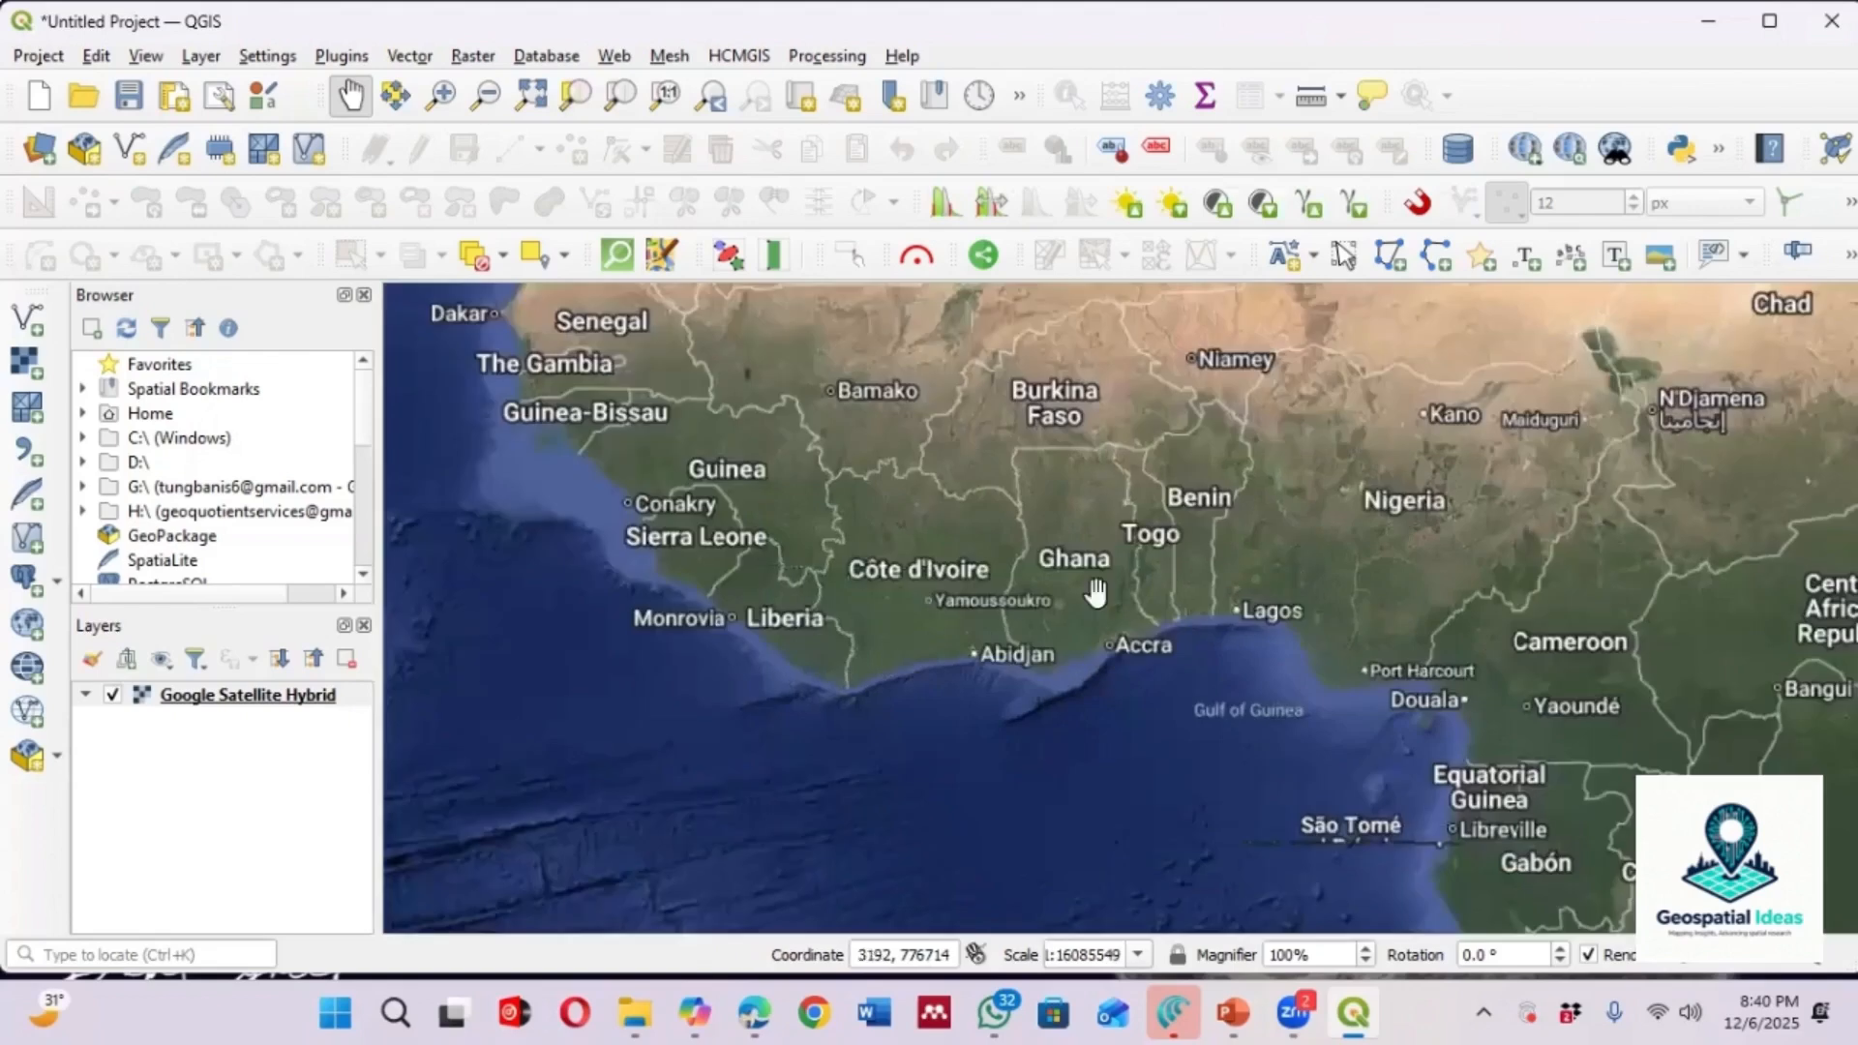
scroll(1064, 595, "up", 2)
scroll(1070, 664, "up", 1)
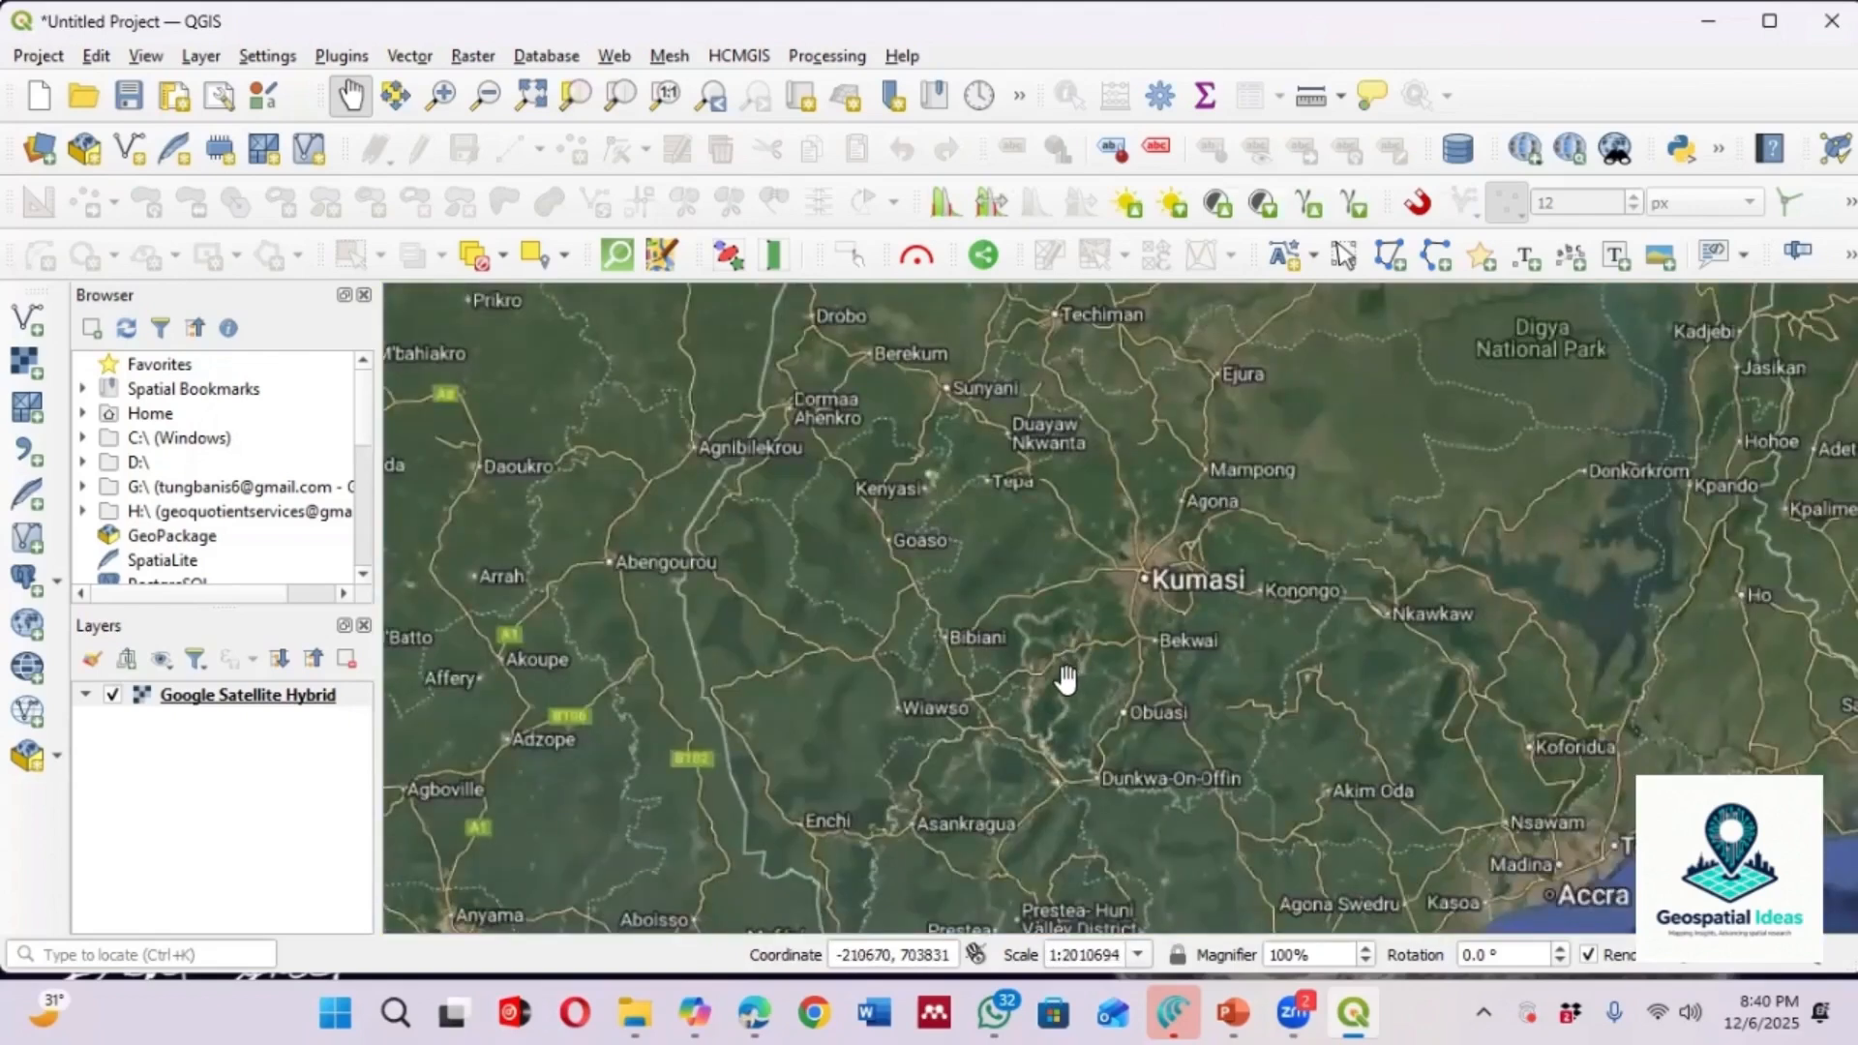
scroll(1062, 676, "down", 1)
scroll(1063, 677, "down", 1)
left_click_drag(1070, 634, 790, 655)
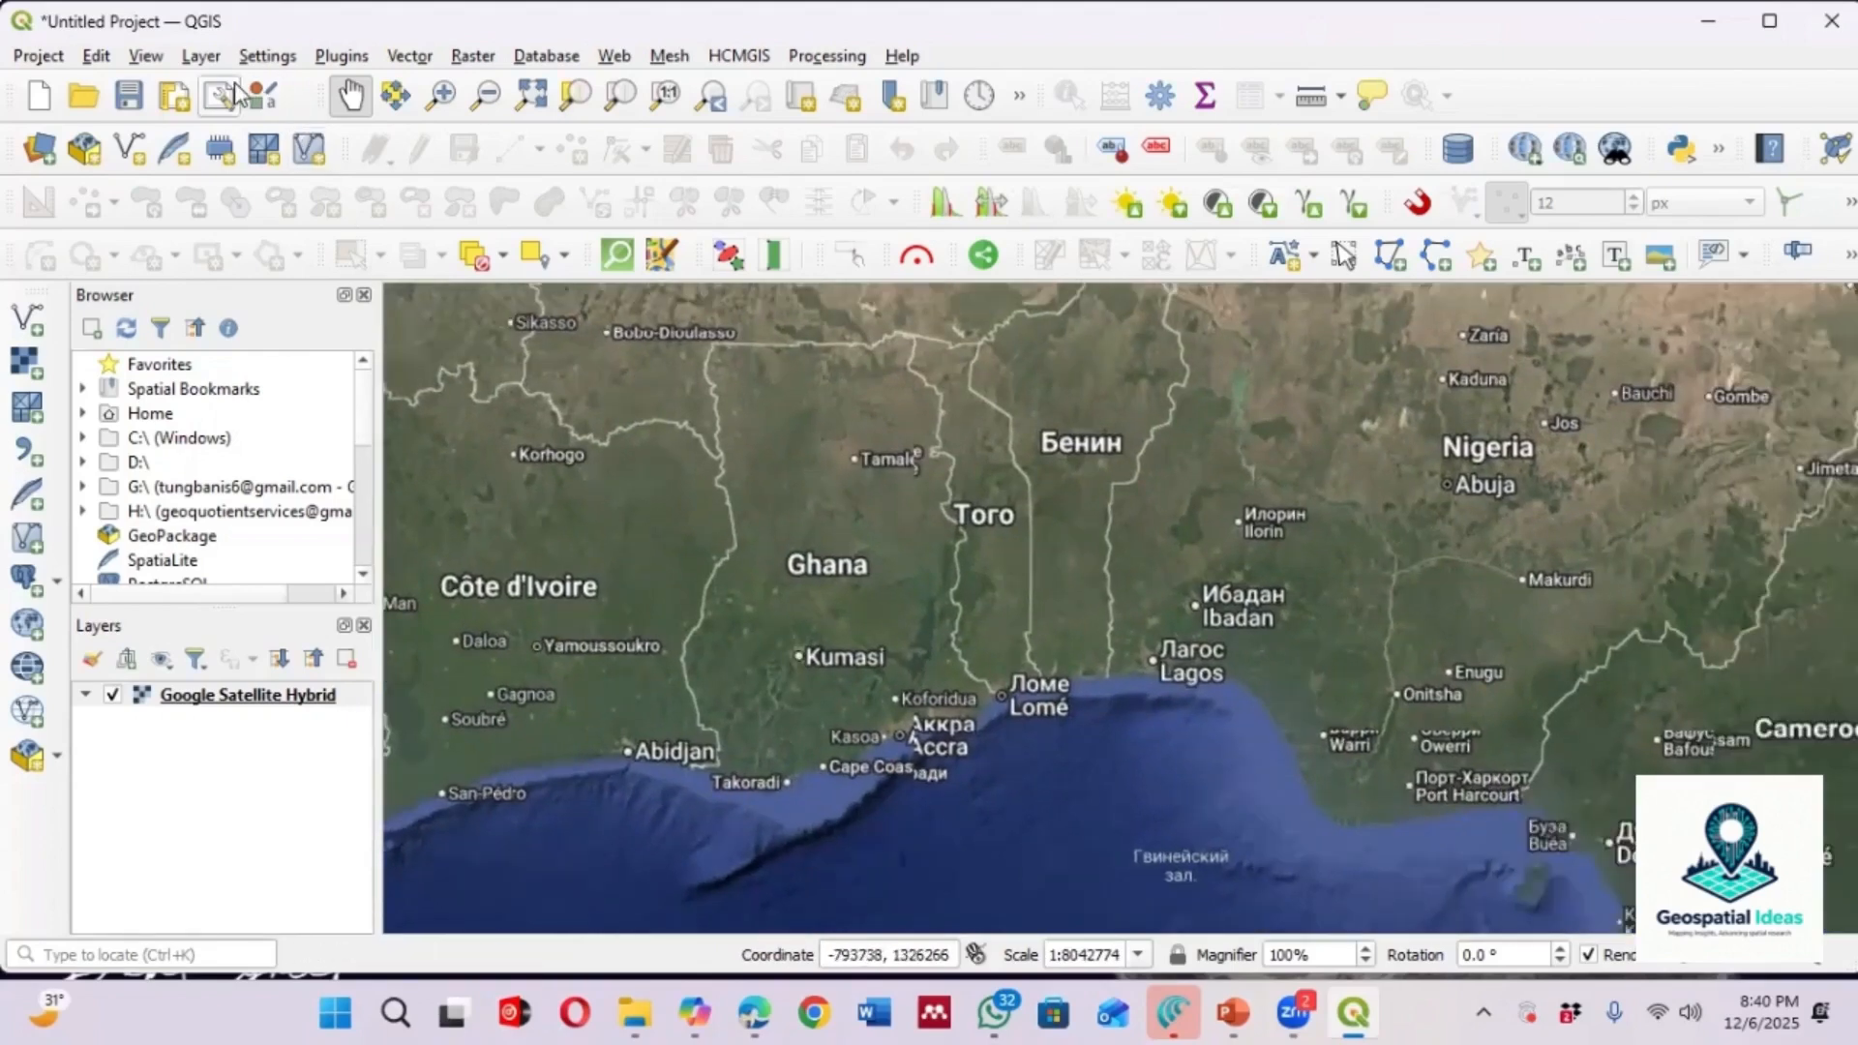
Open the vector Data Source Manager and browse to the Geospatial Ideas > Training Data - Copy > Georeferencing folder
left_click(198, 55)
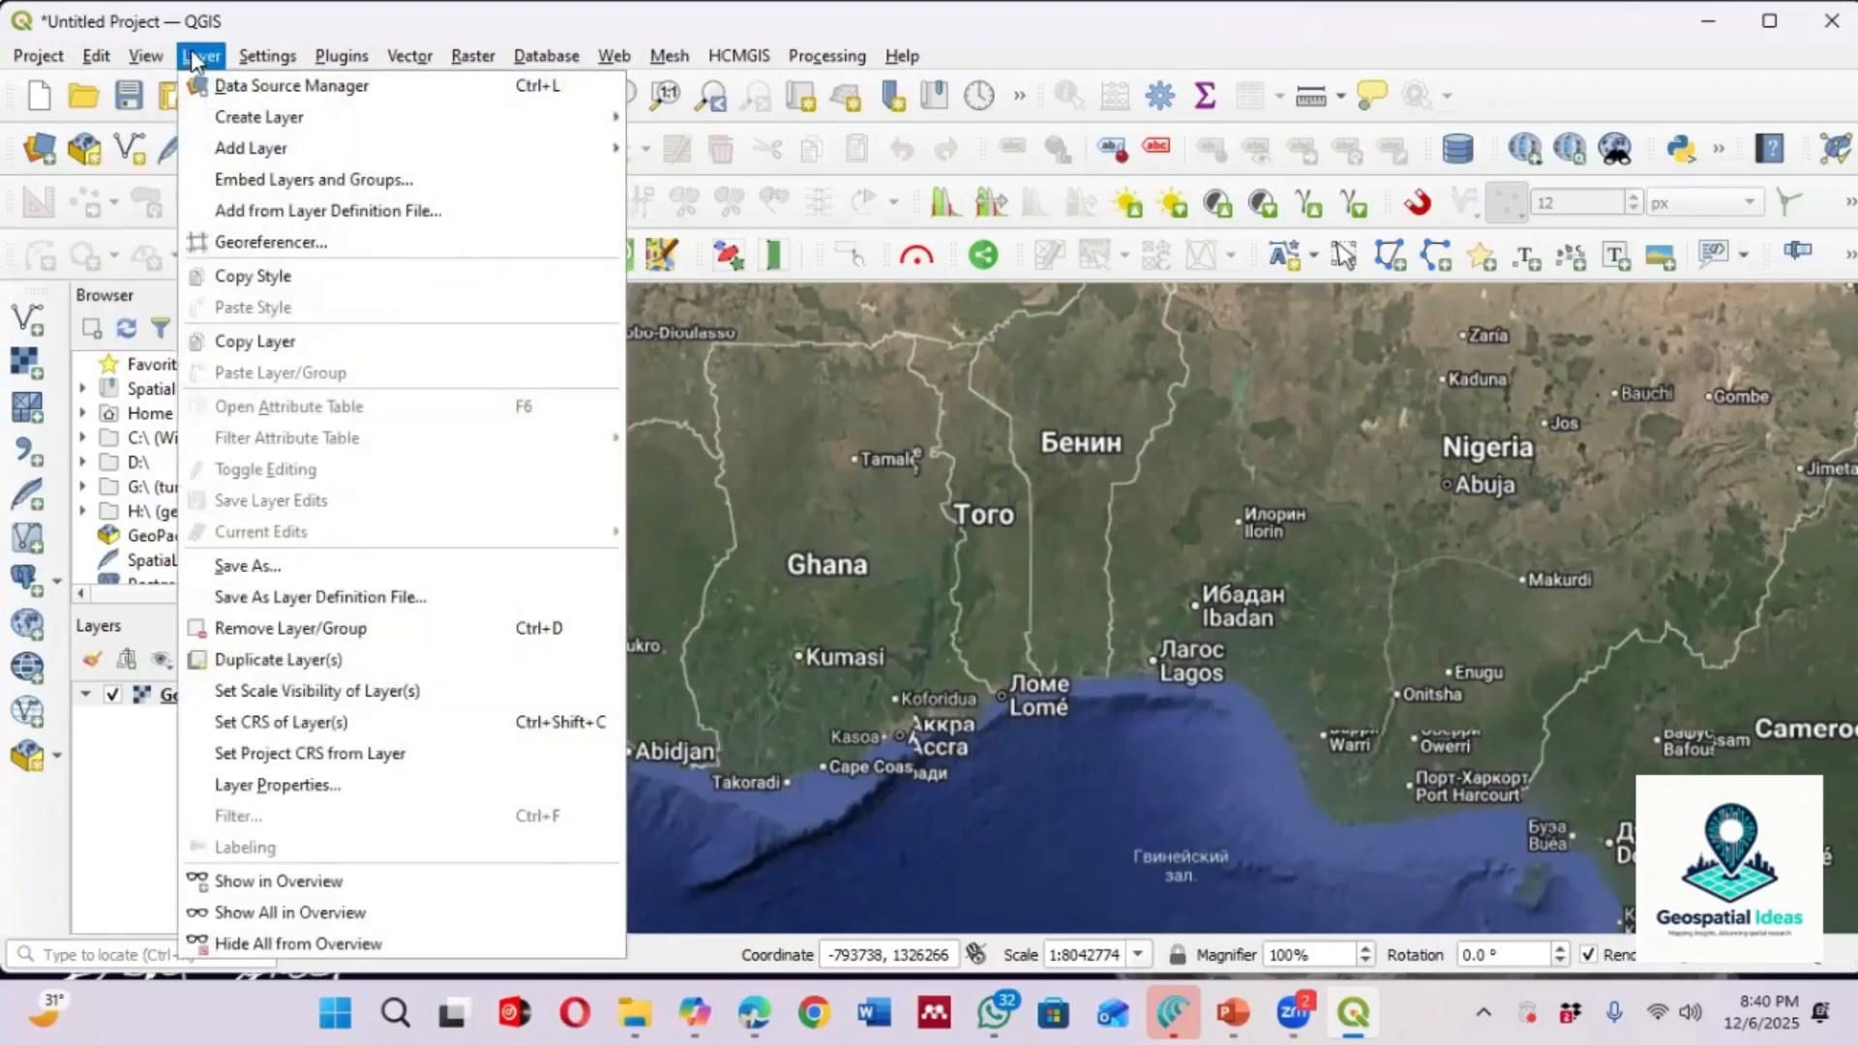
left_click(265, 80)
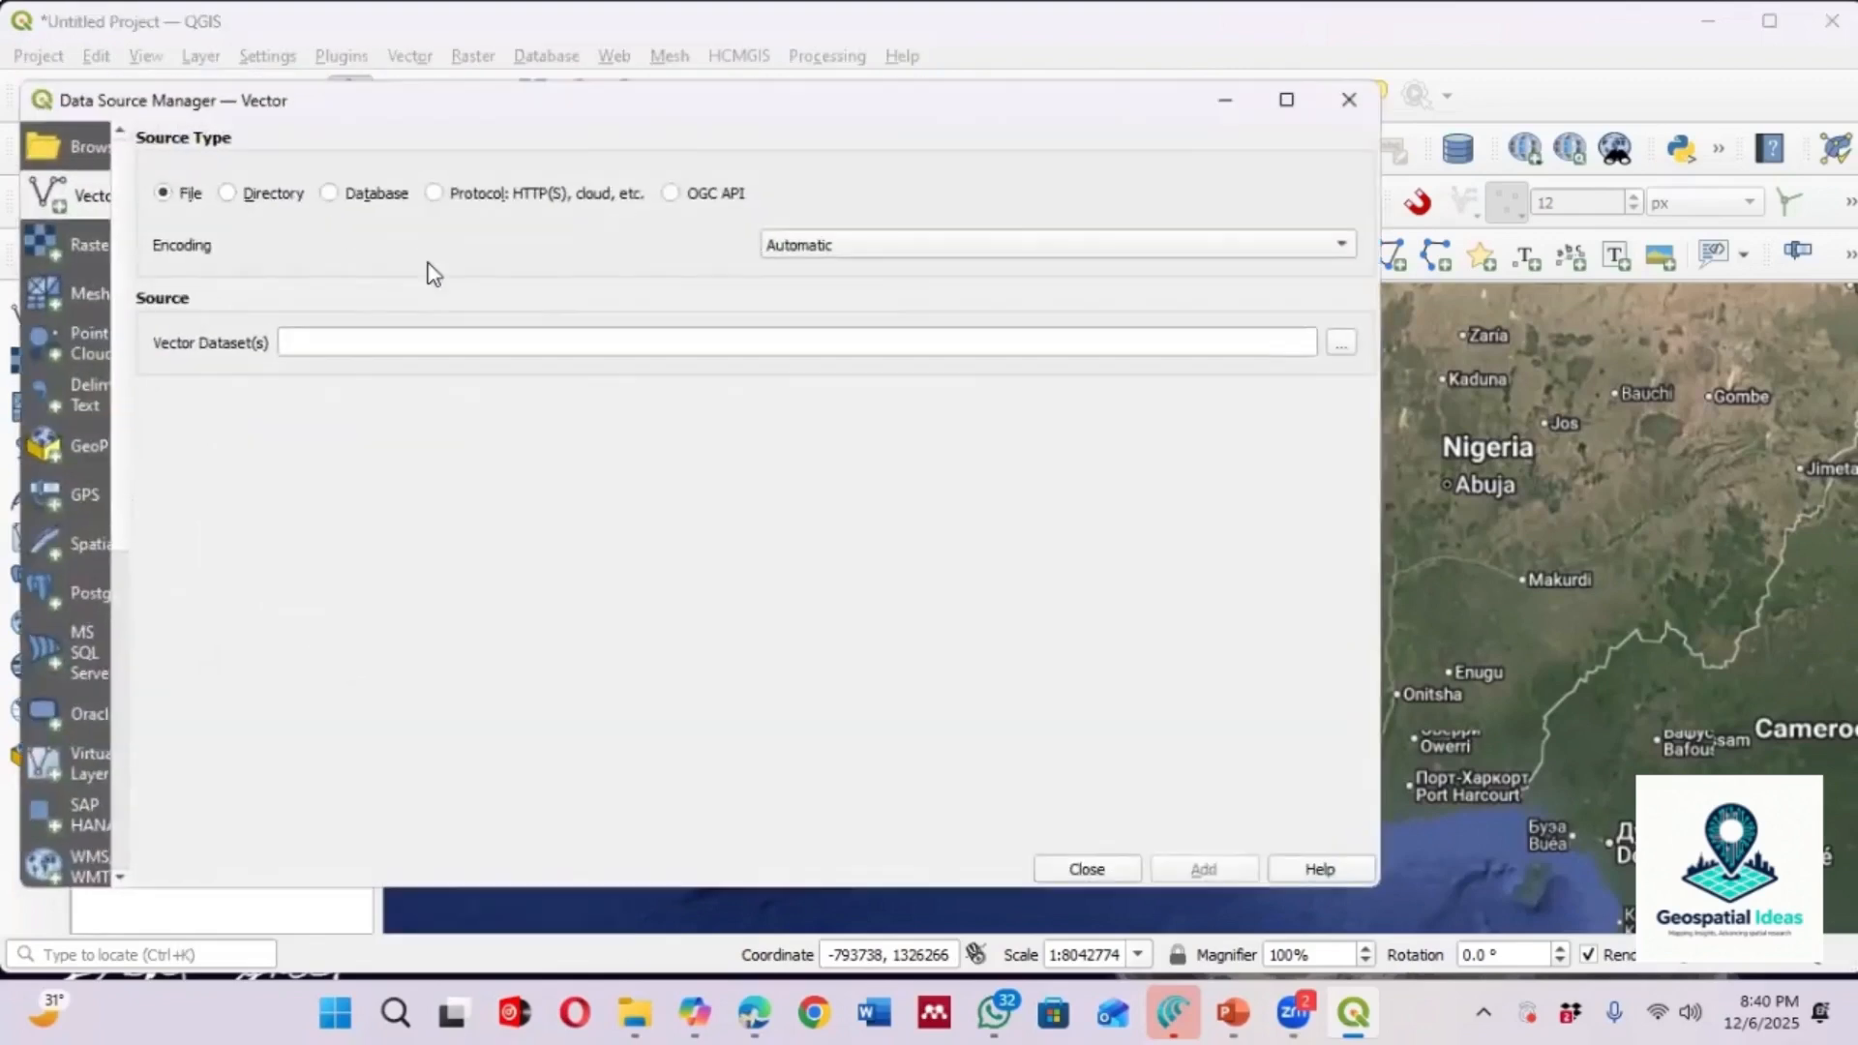
left_click(1340, 350)
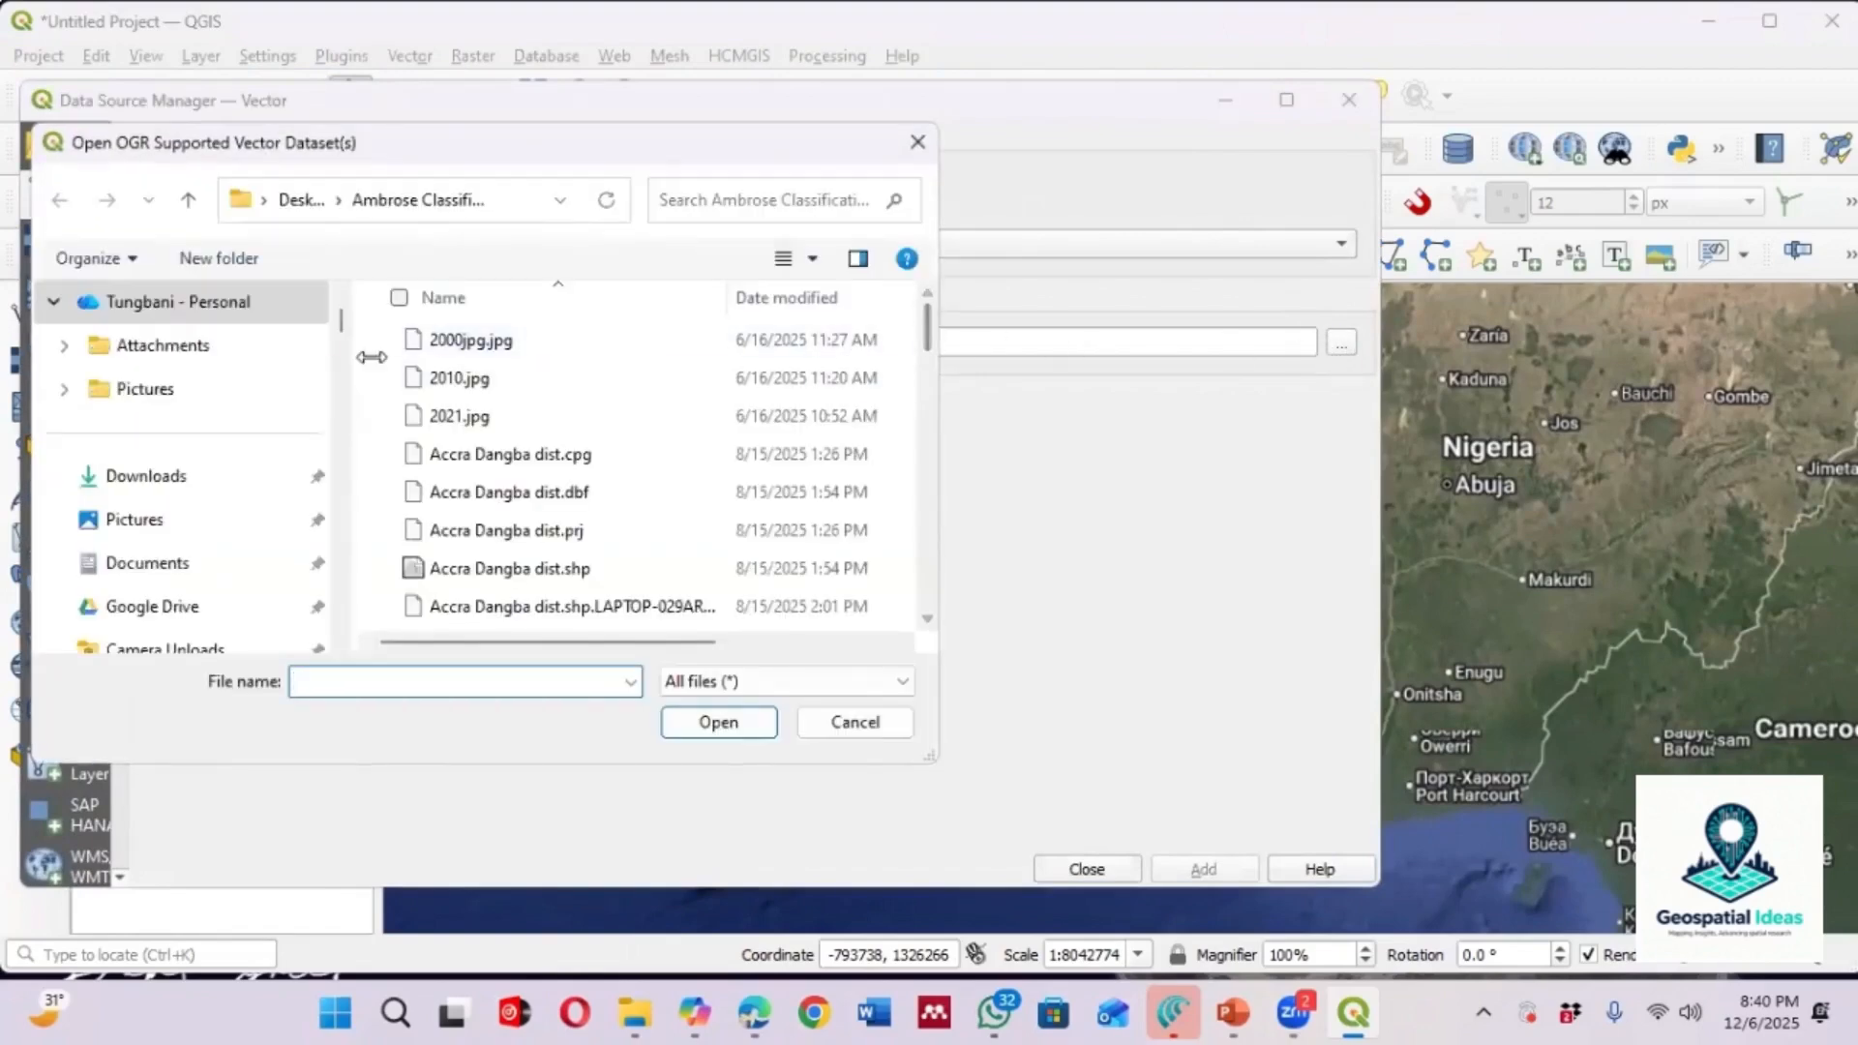
left_click(188, 197)
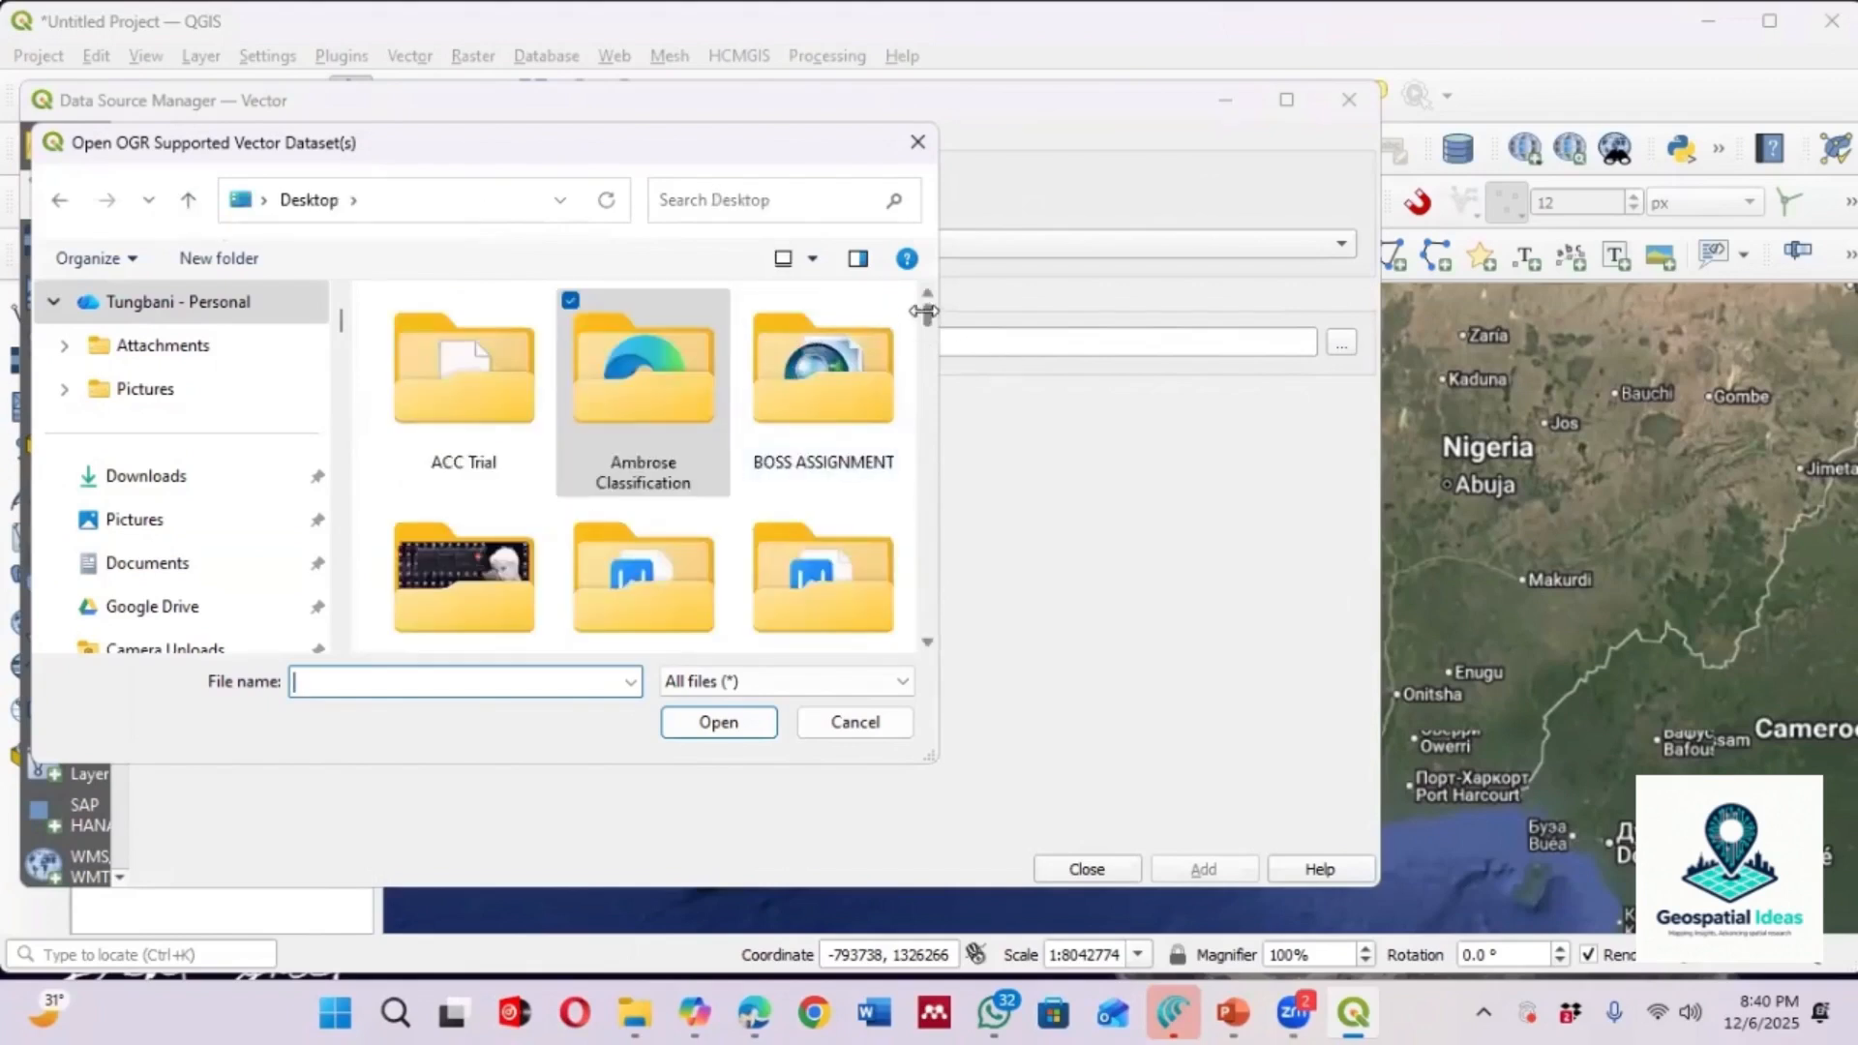
left_click_drag(926, 313, 926, 341)
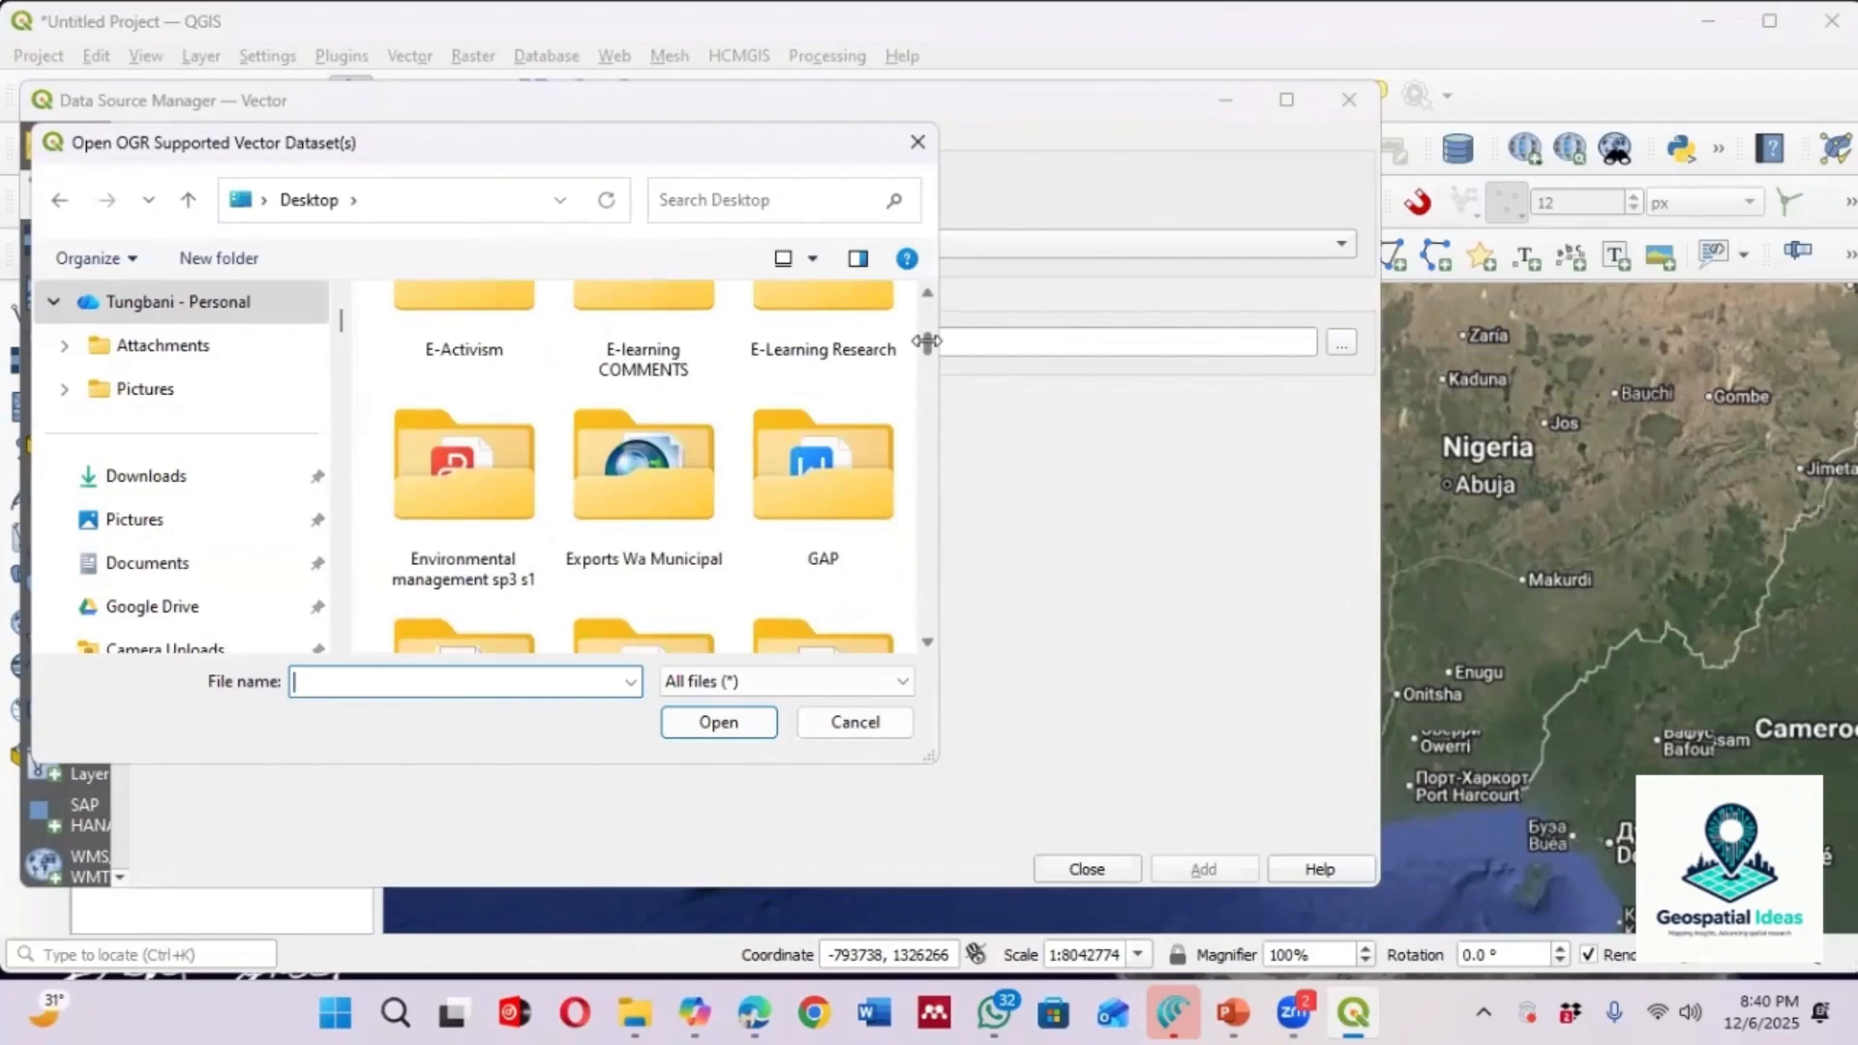
left_click_drag(926, 341, 929, 357)
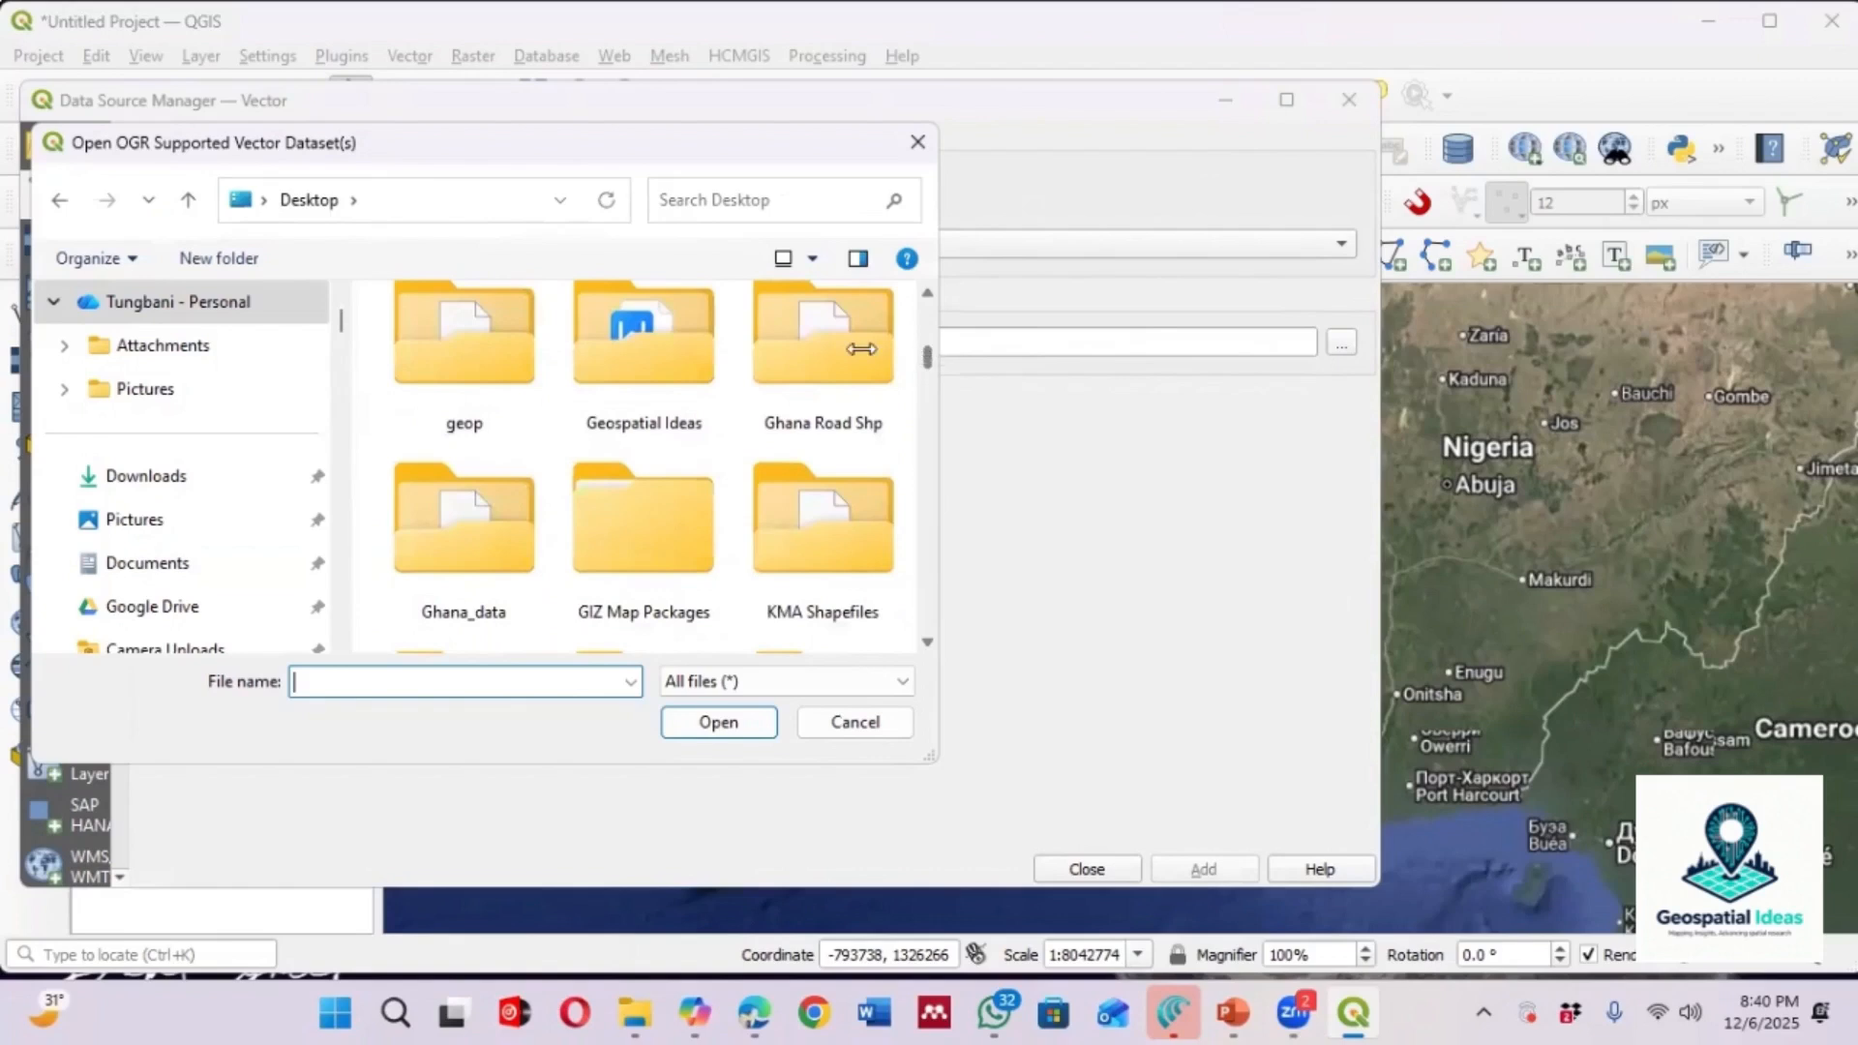
left_click(674, 355)
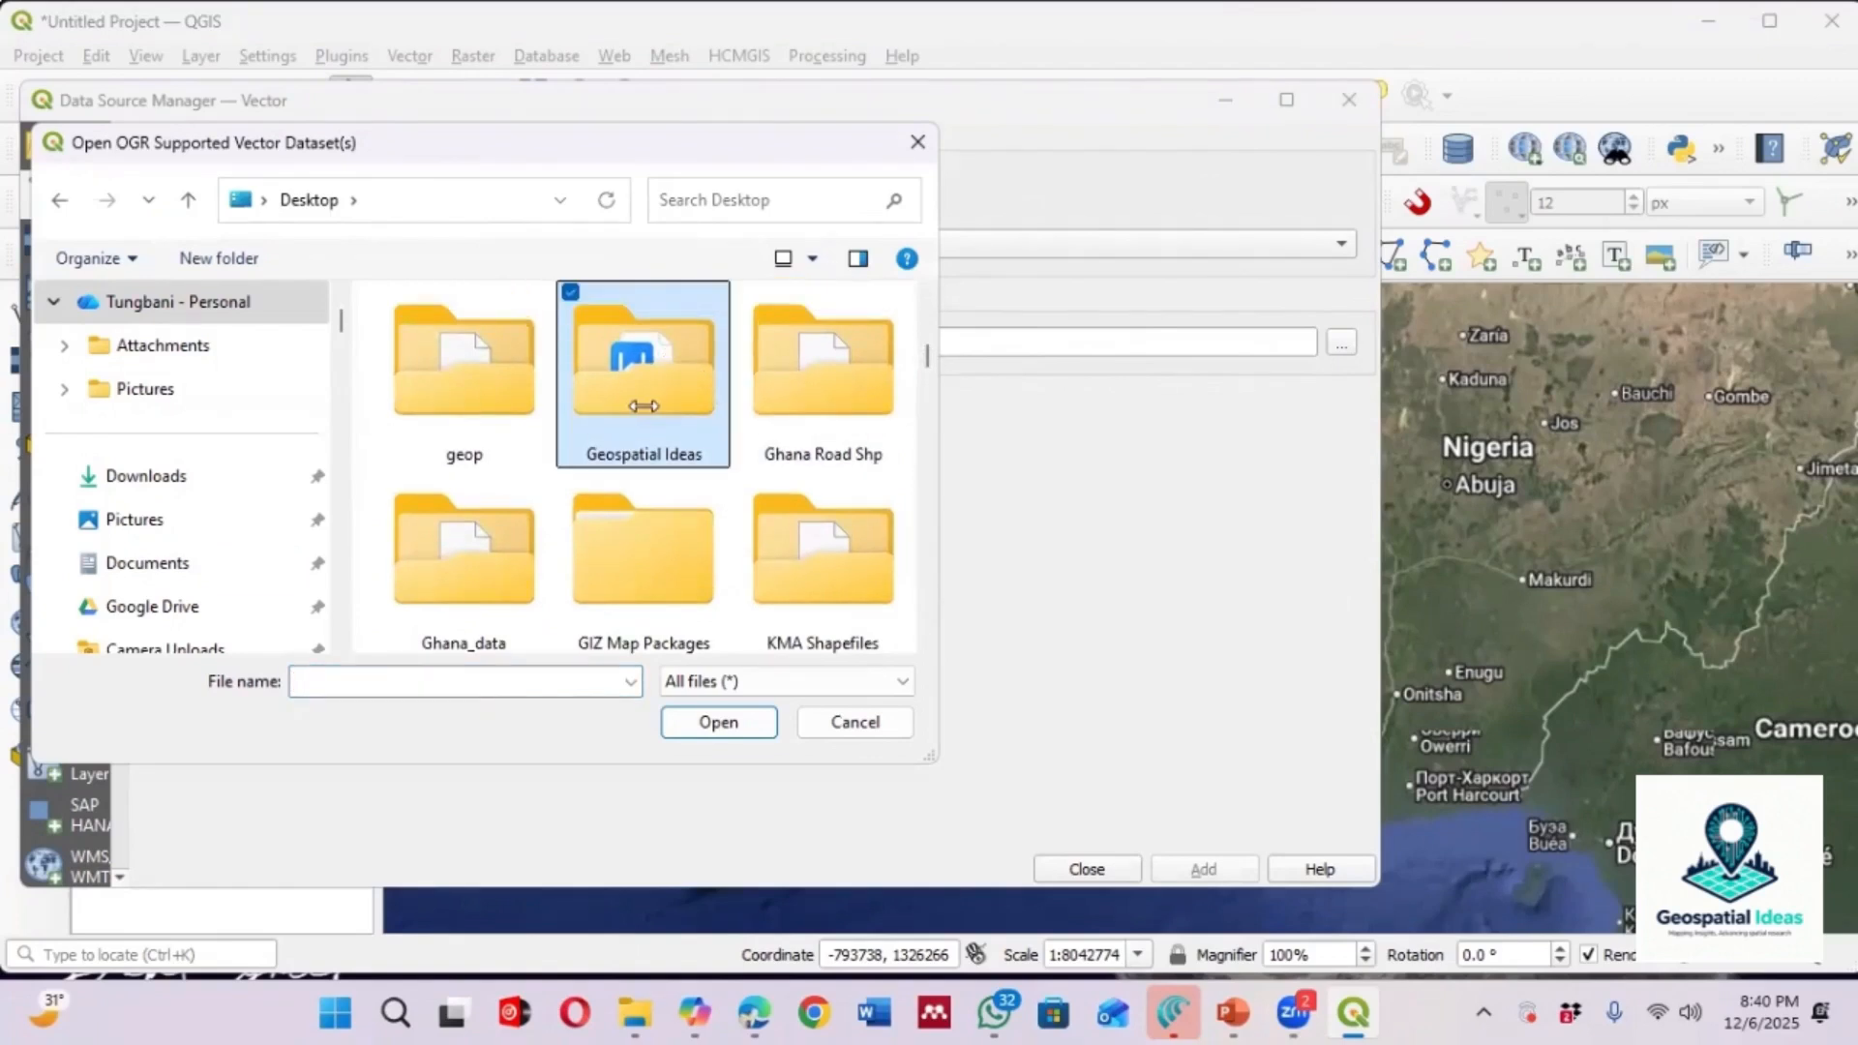
double_click(641, 405)
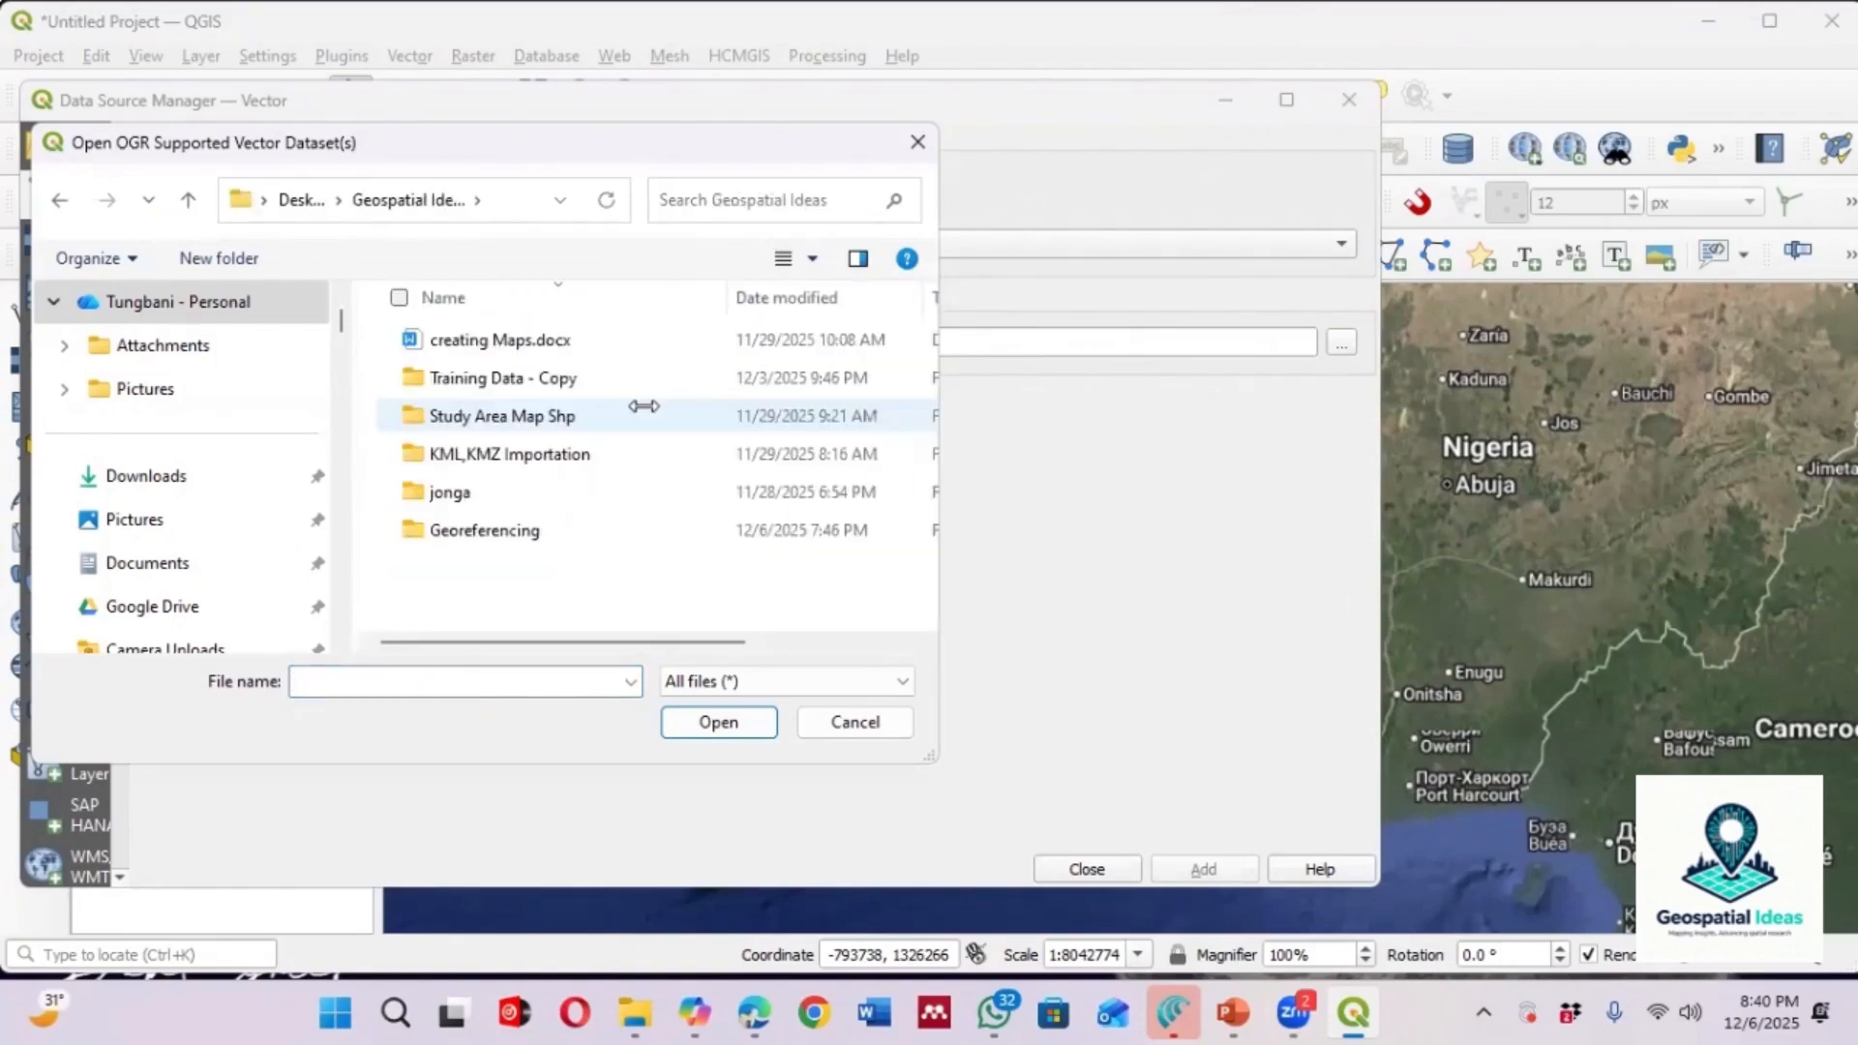
double_click(559, 378)
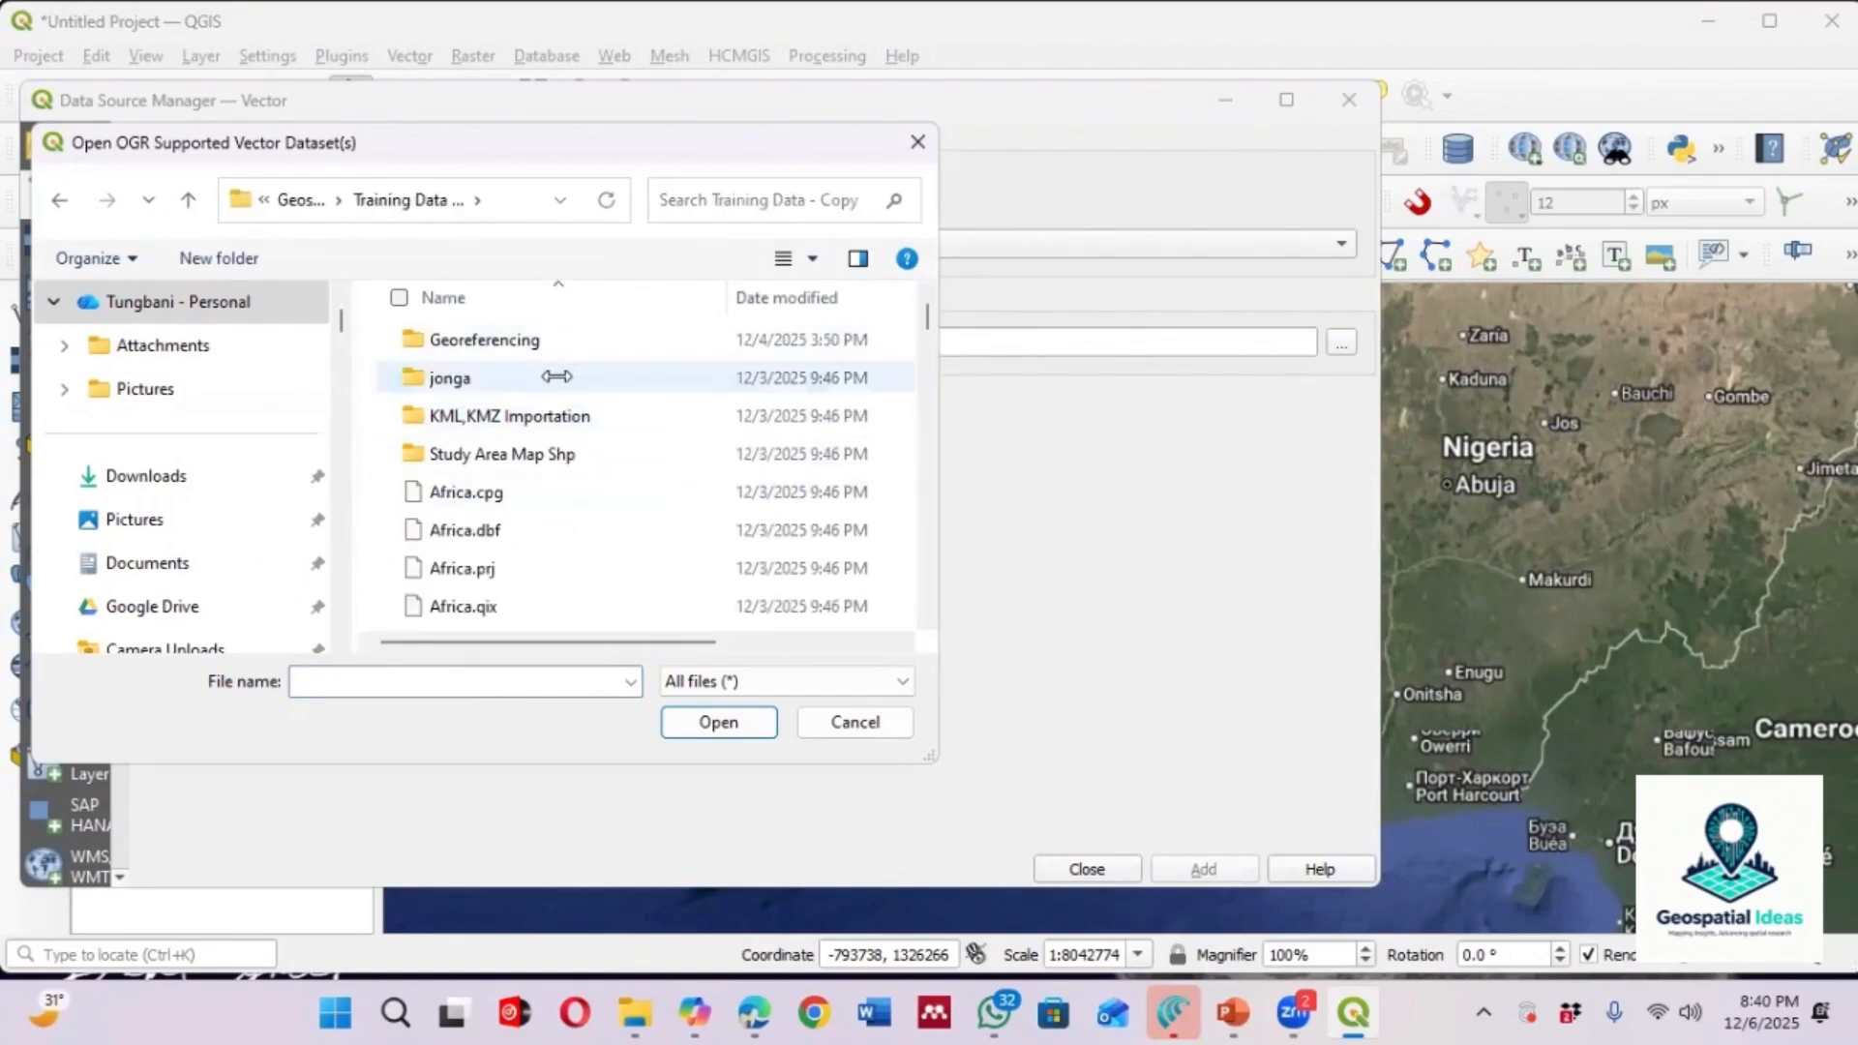
double_click(548, 339)
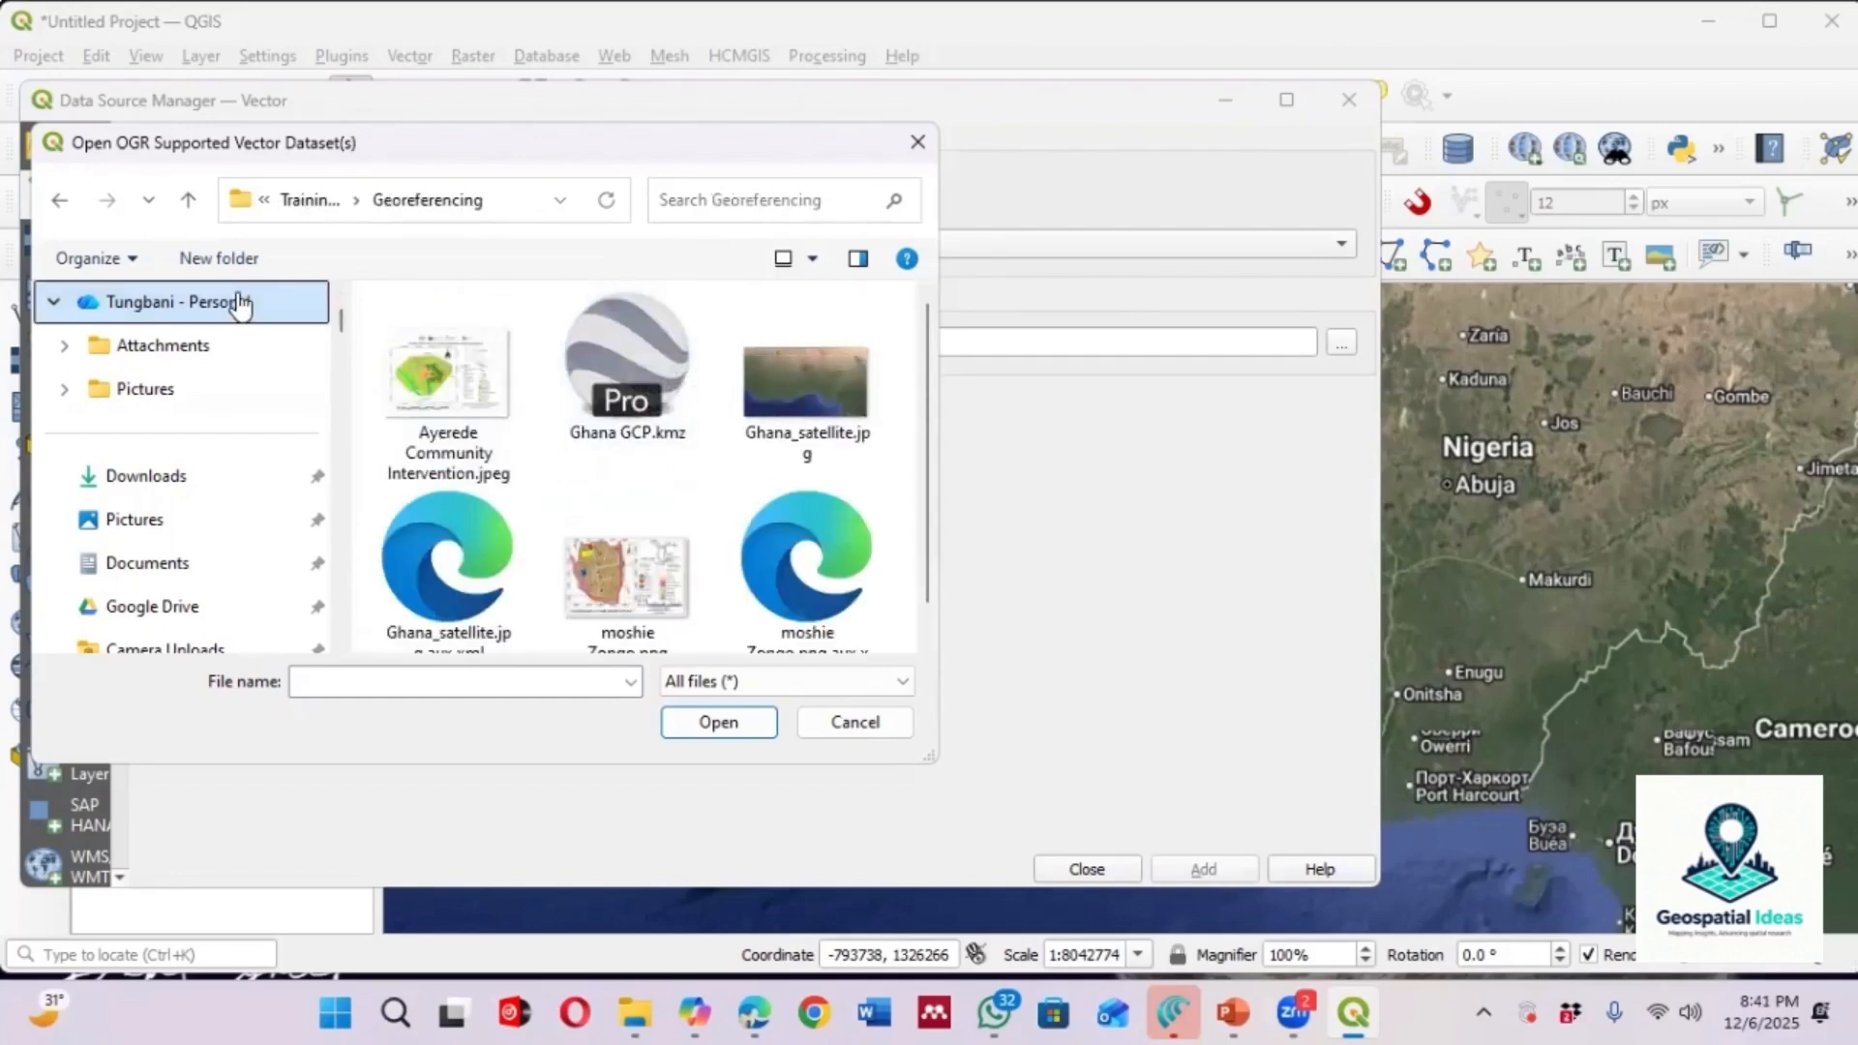
Add the Ayerede Community Intervention.jpeg image as a layer and close the Data Source Manager
left_click(474, 379)
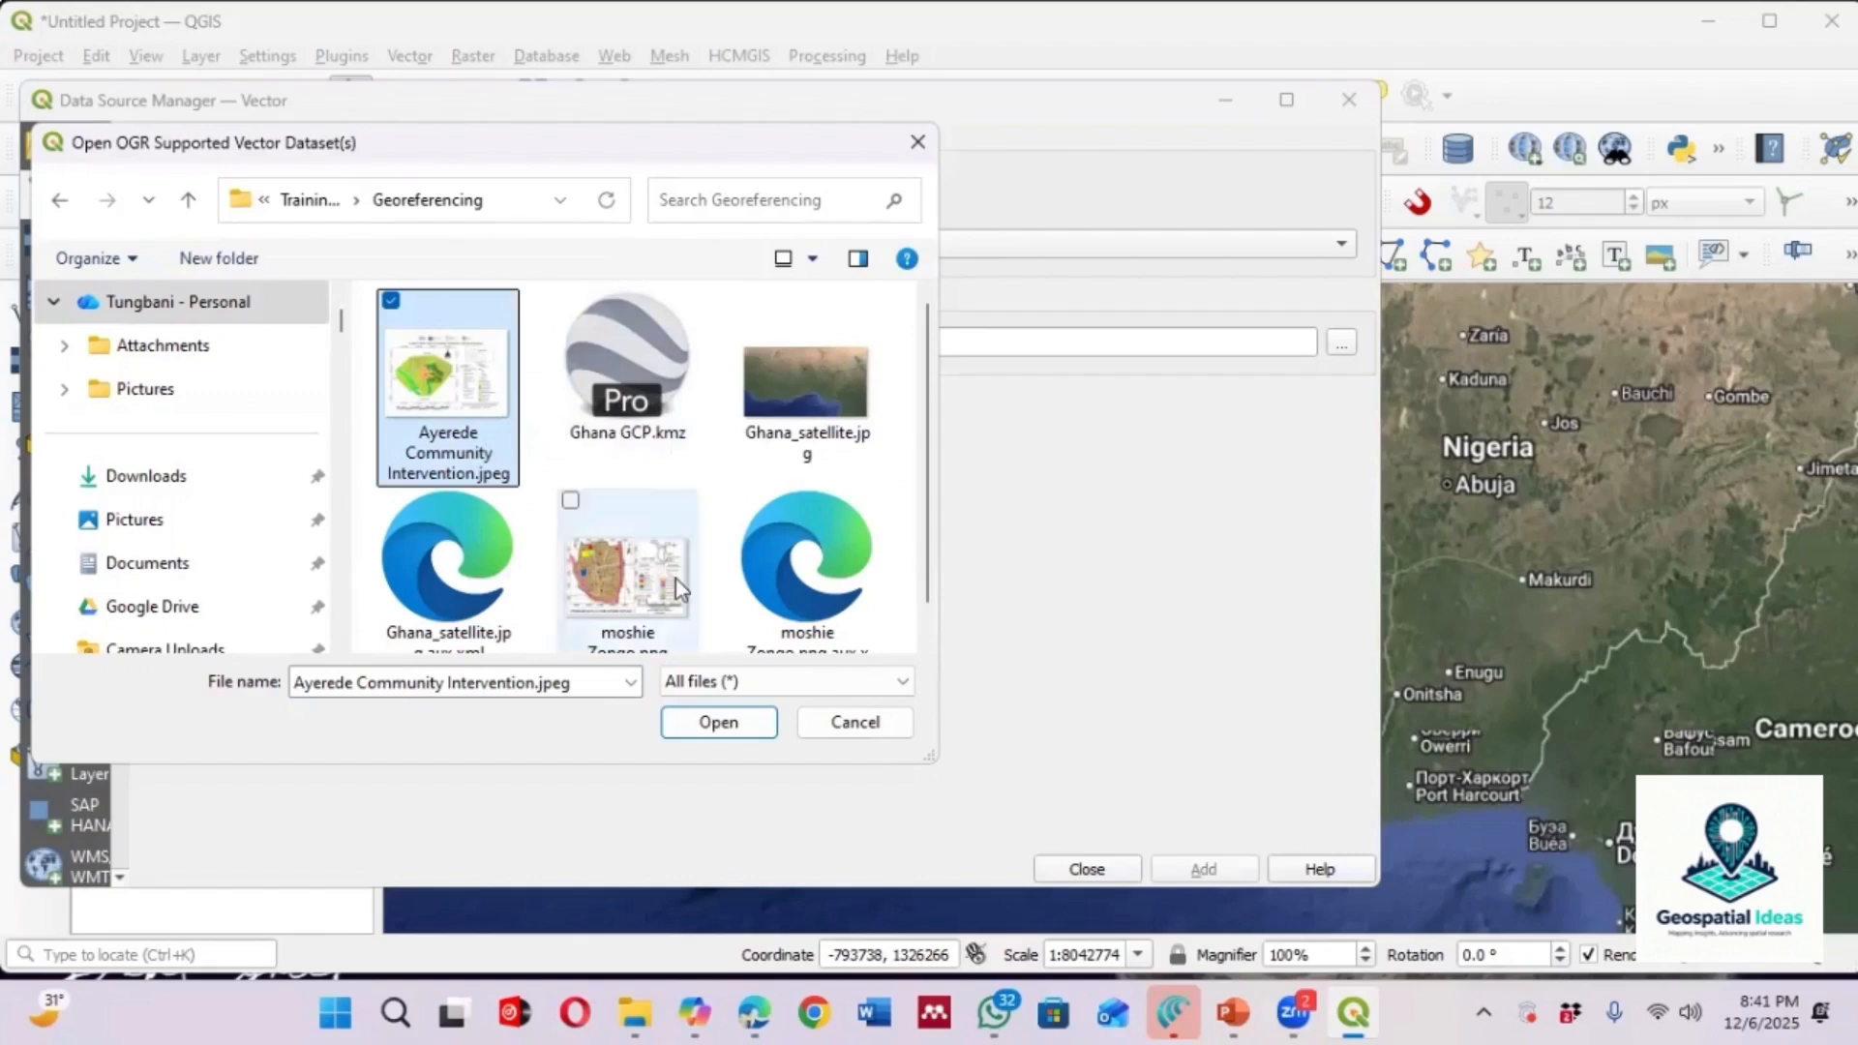
left_click(717, 724)
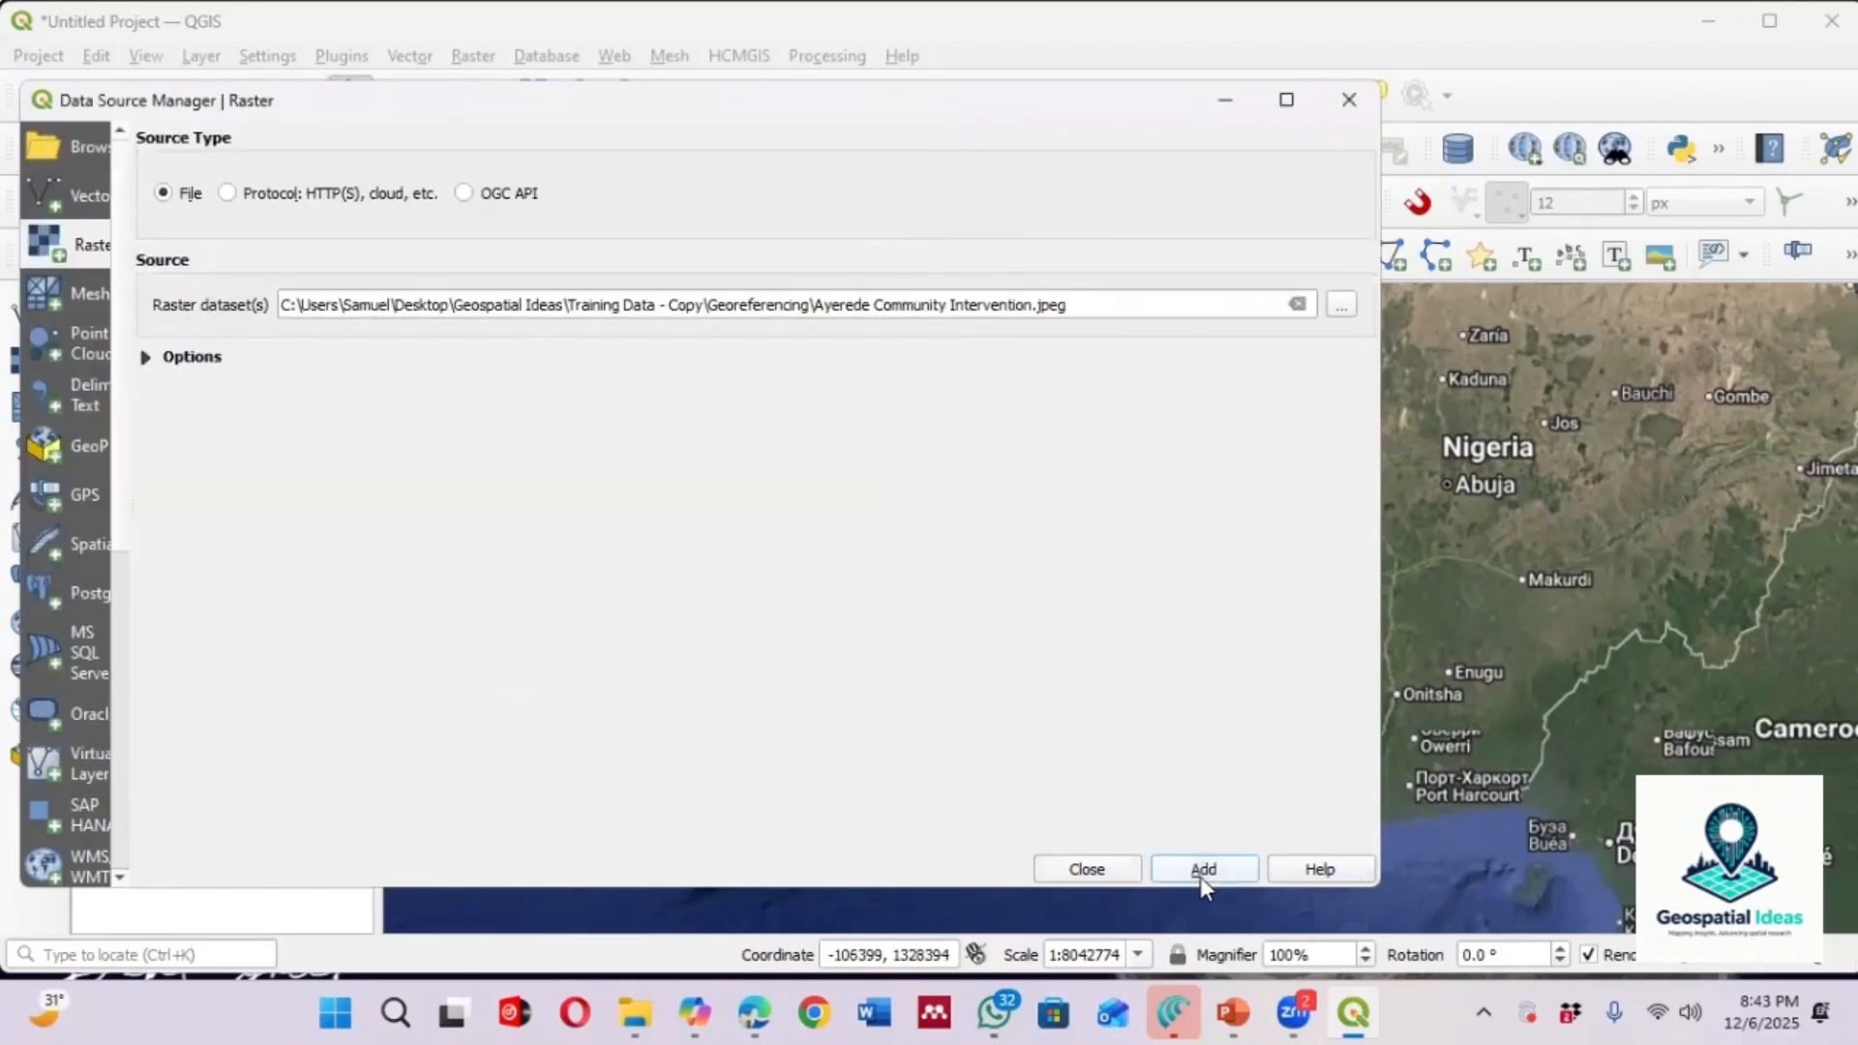
left_click(1201, 873)
left_click(1087, 870)
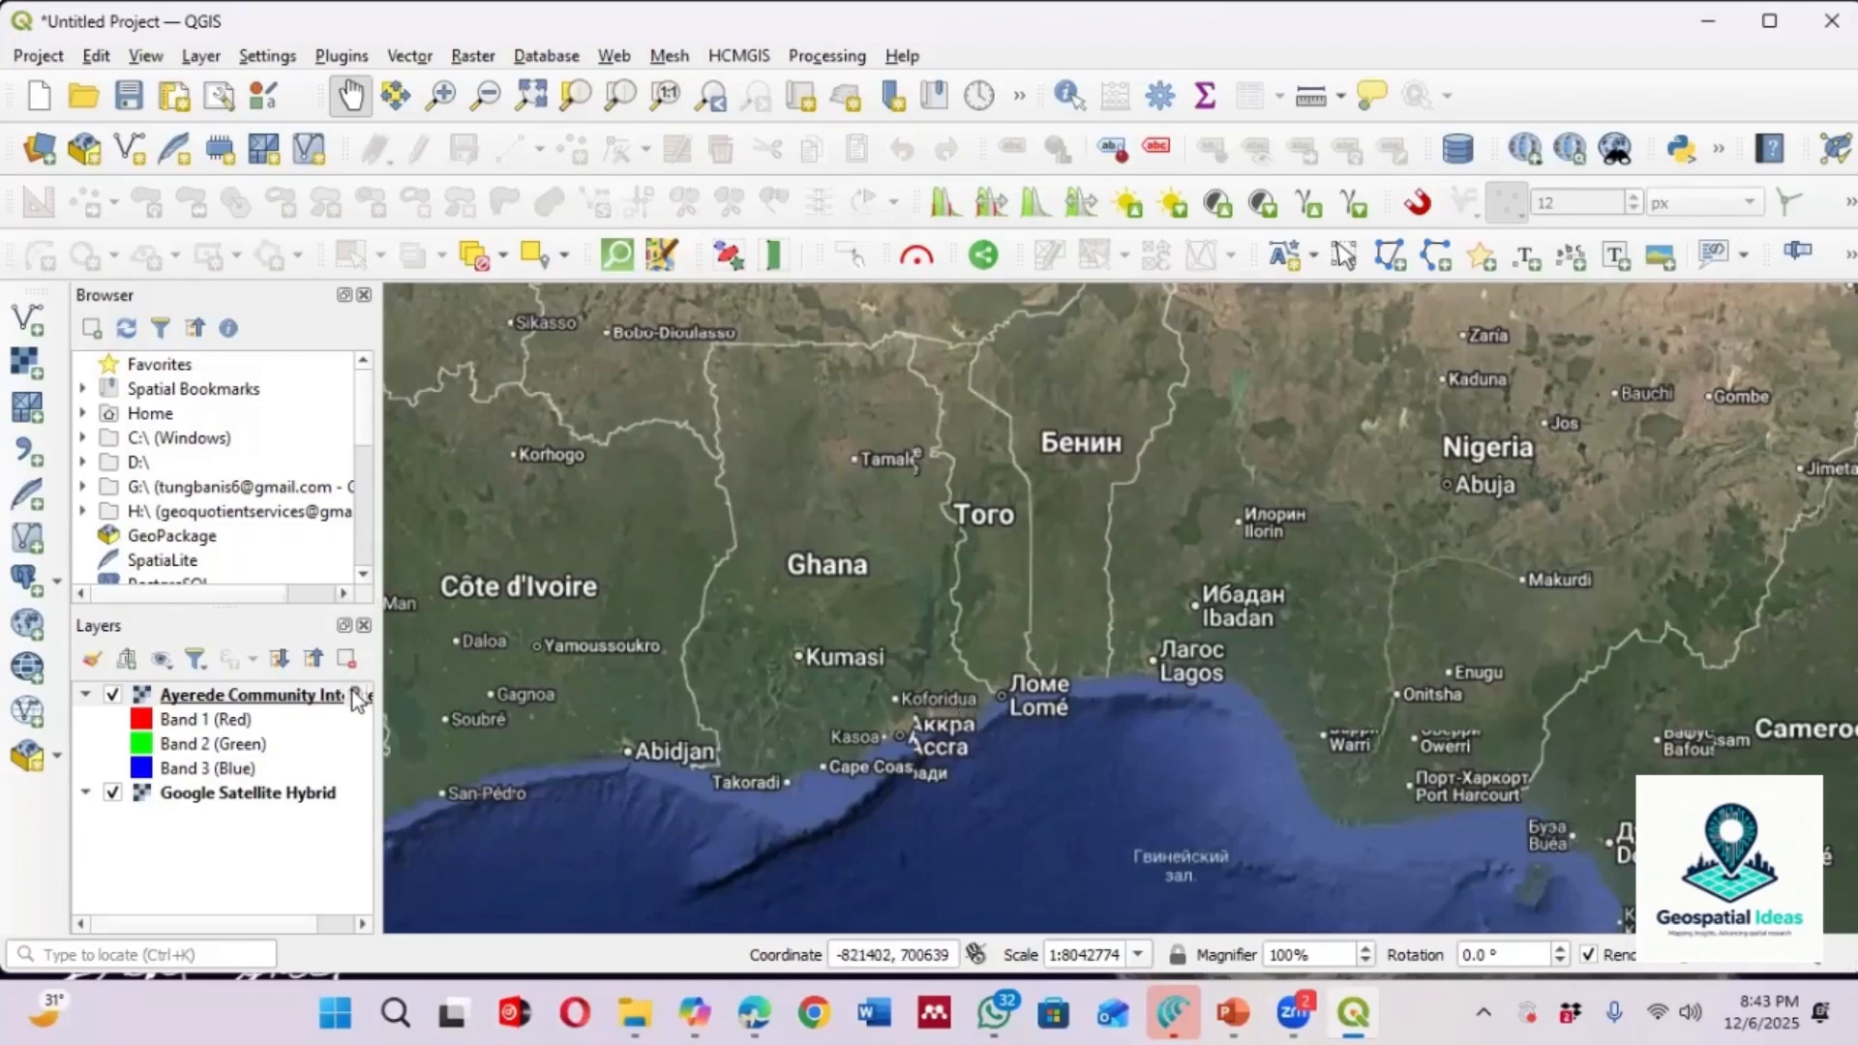
Zoom the map to the extent of the Ayerede Community Intervention layer
mouse_move(356, 695)
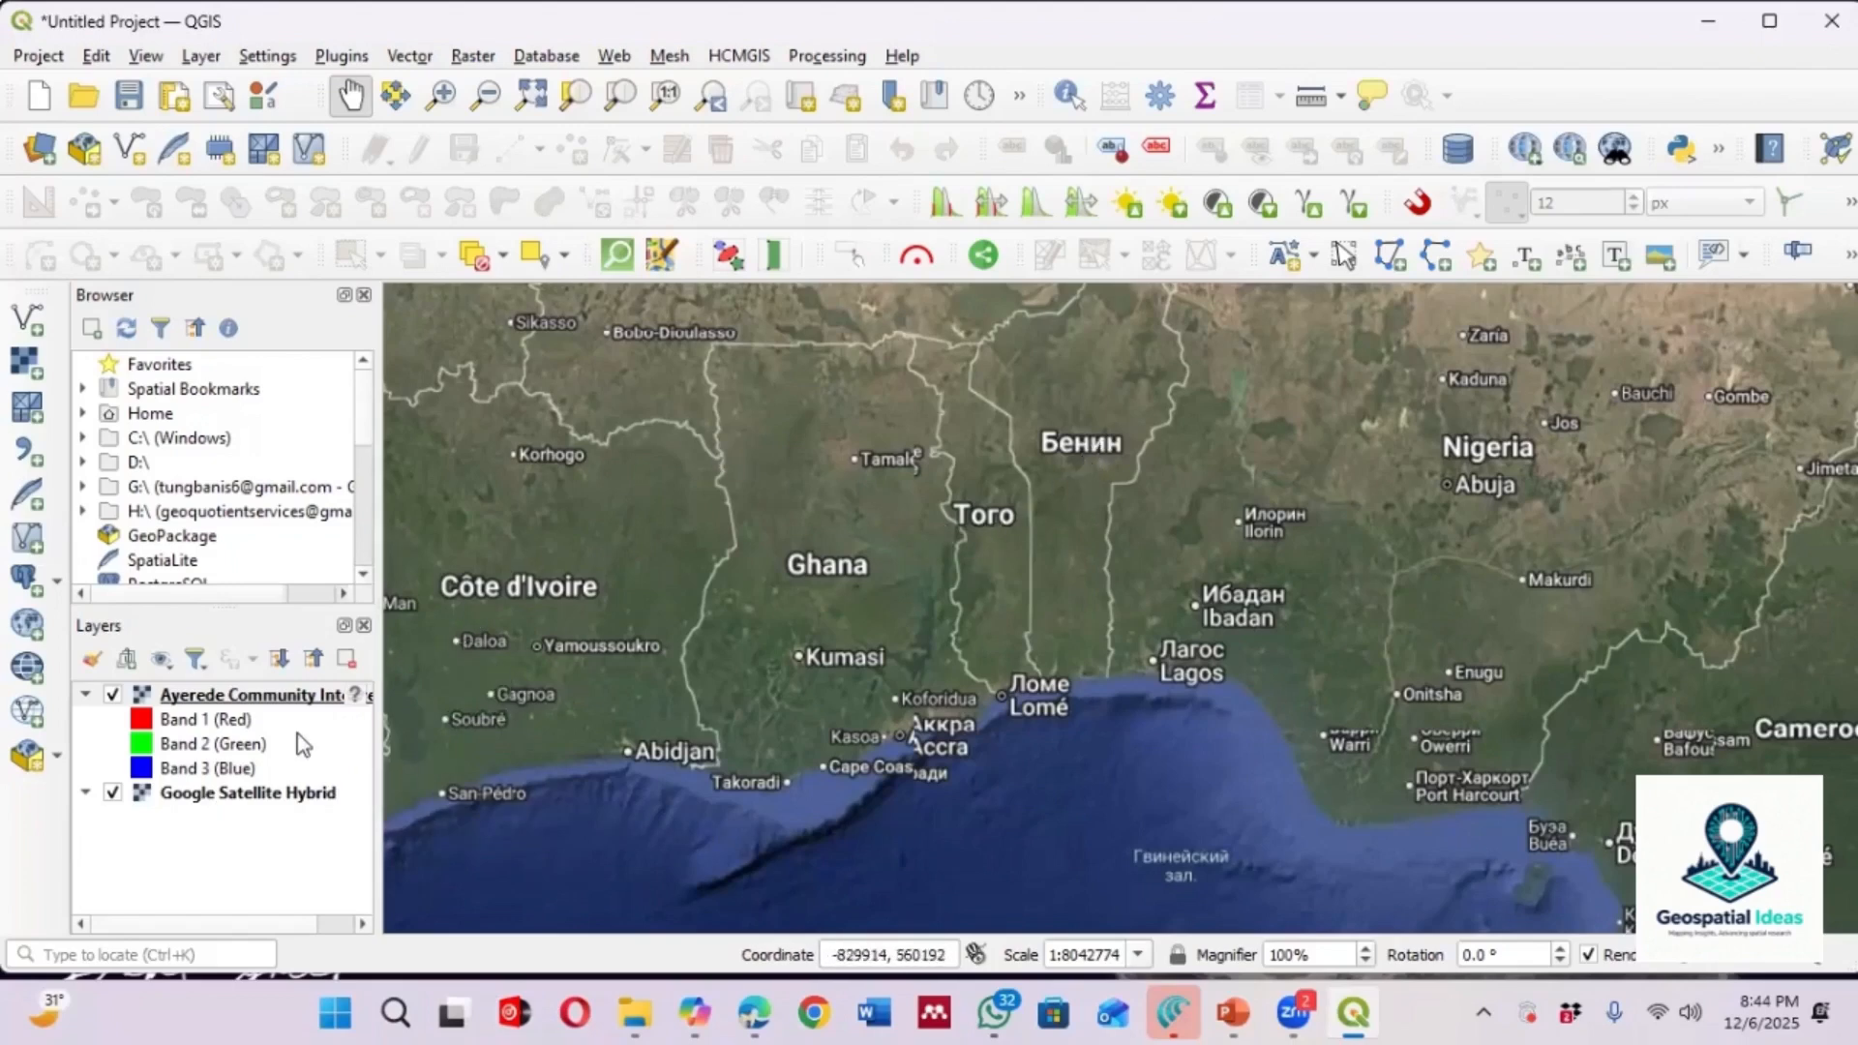
left_click(261, 700)
right_click(262, 700)
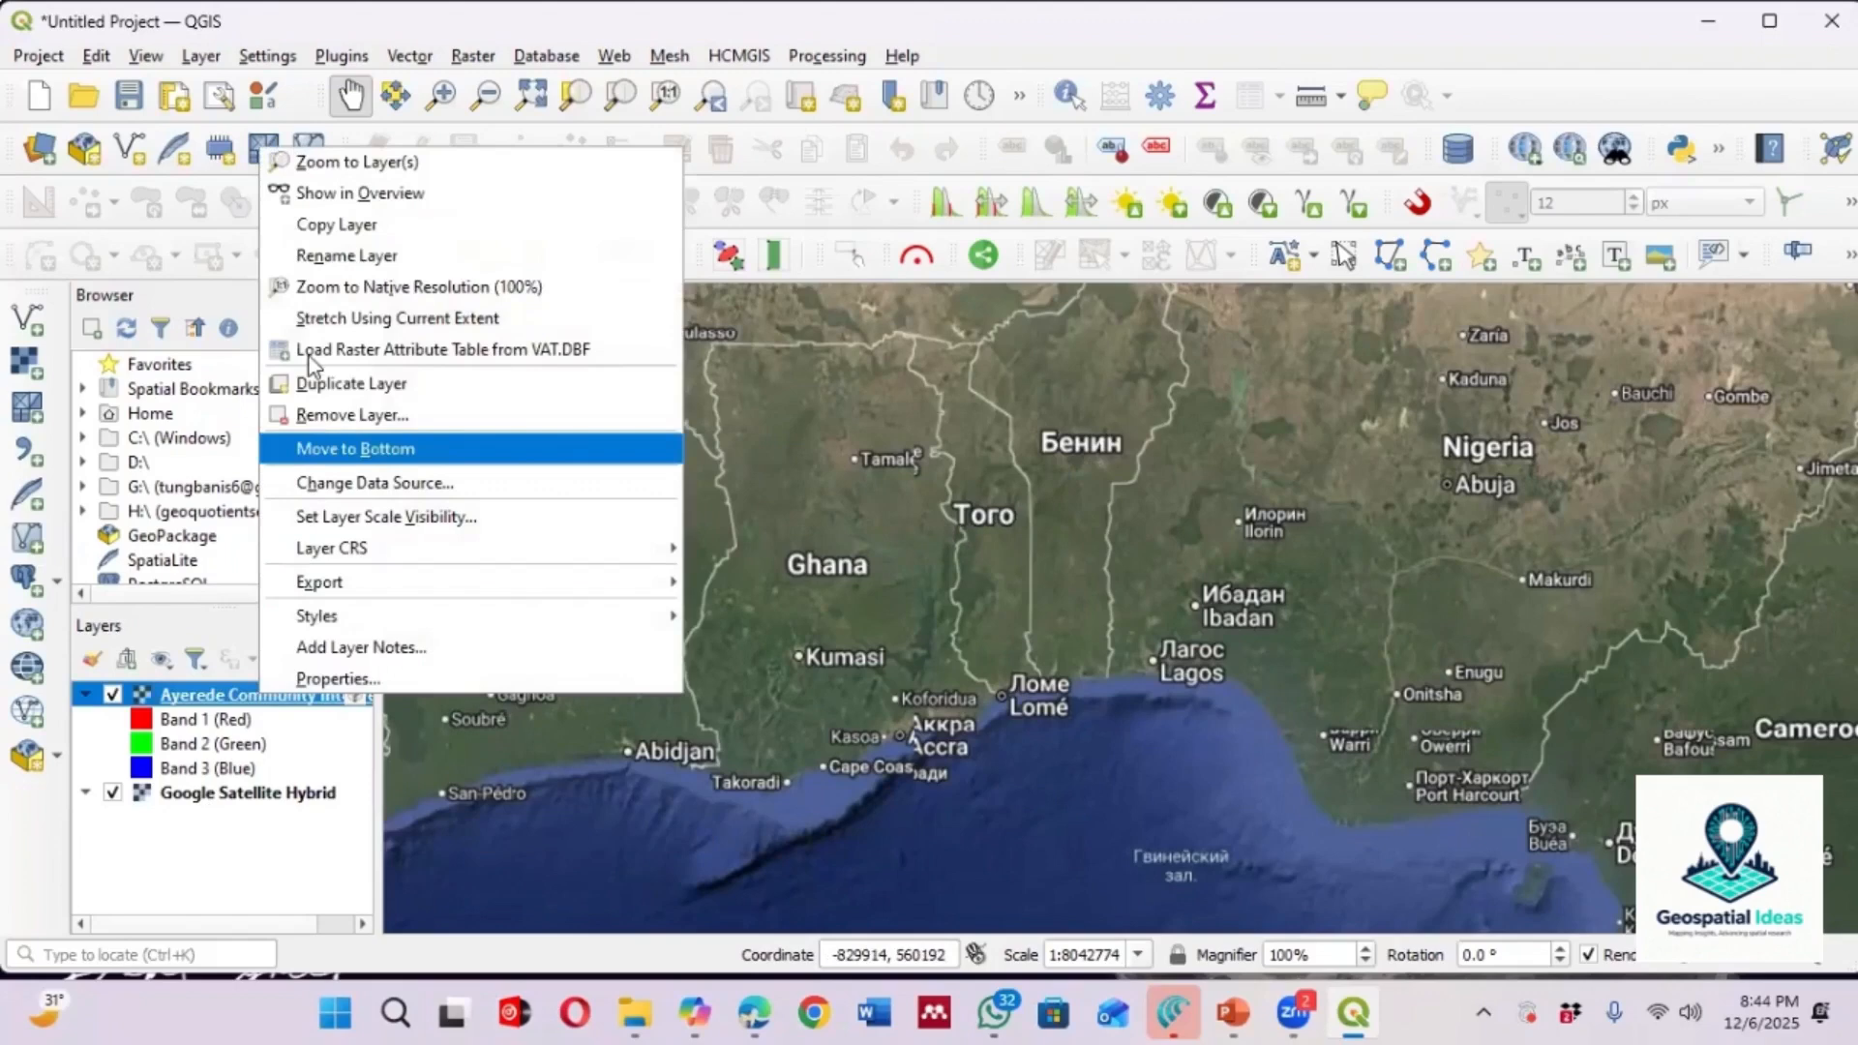
left_click(354, 157)
Zoom in and out to inspect the unreferenced map image against the basemap
scroll(1088, 604, "down", 2)
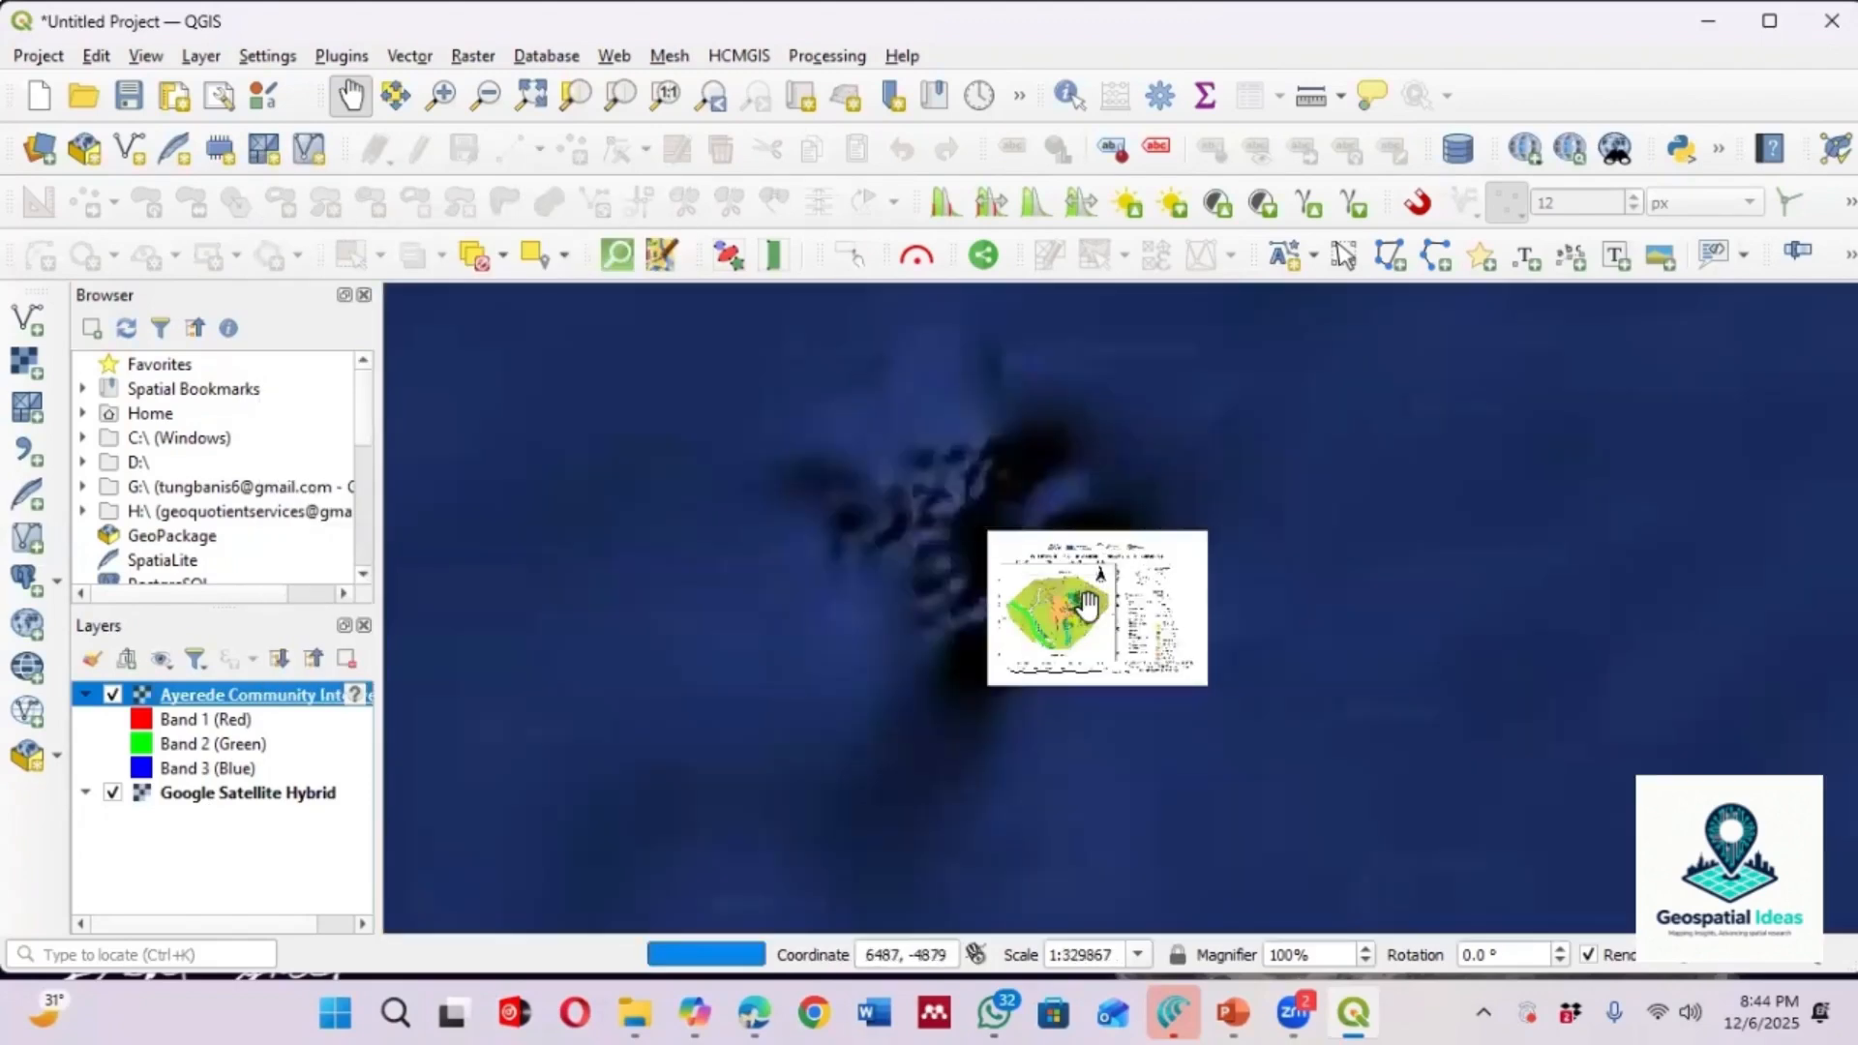
scroll(1088, 606, "down", 2)
scroll(1089, 607, "down", 1)
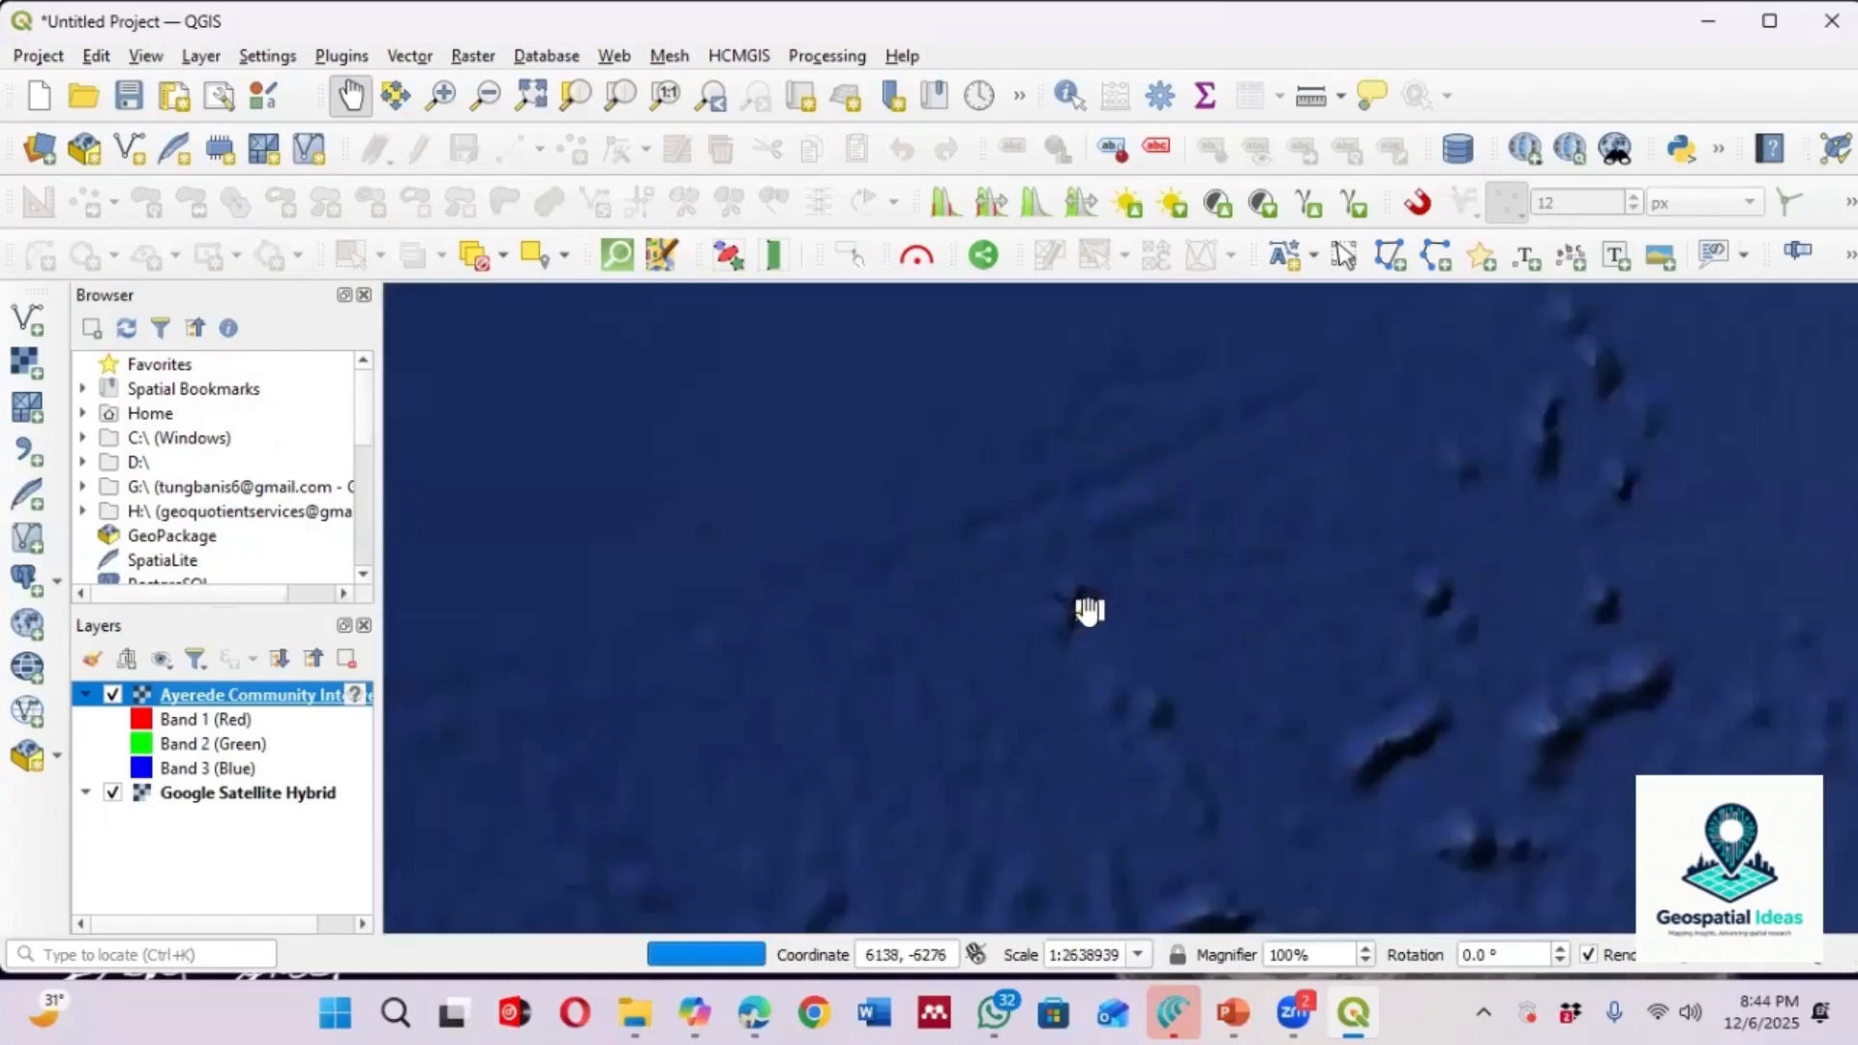
scroll(1088, 610, "up", 4)
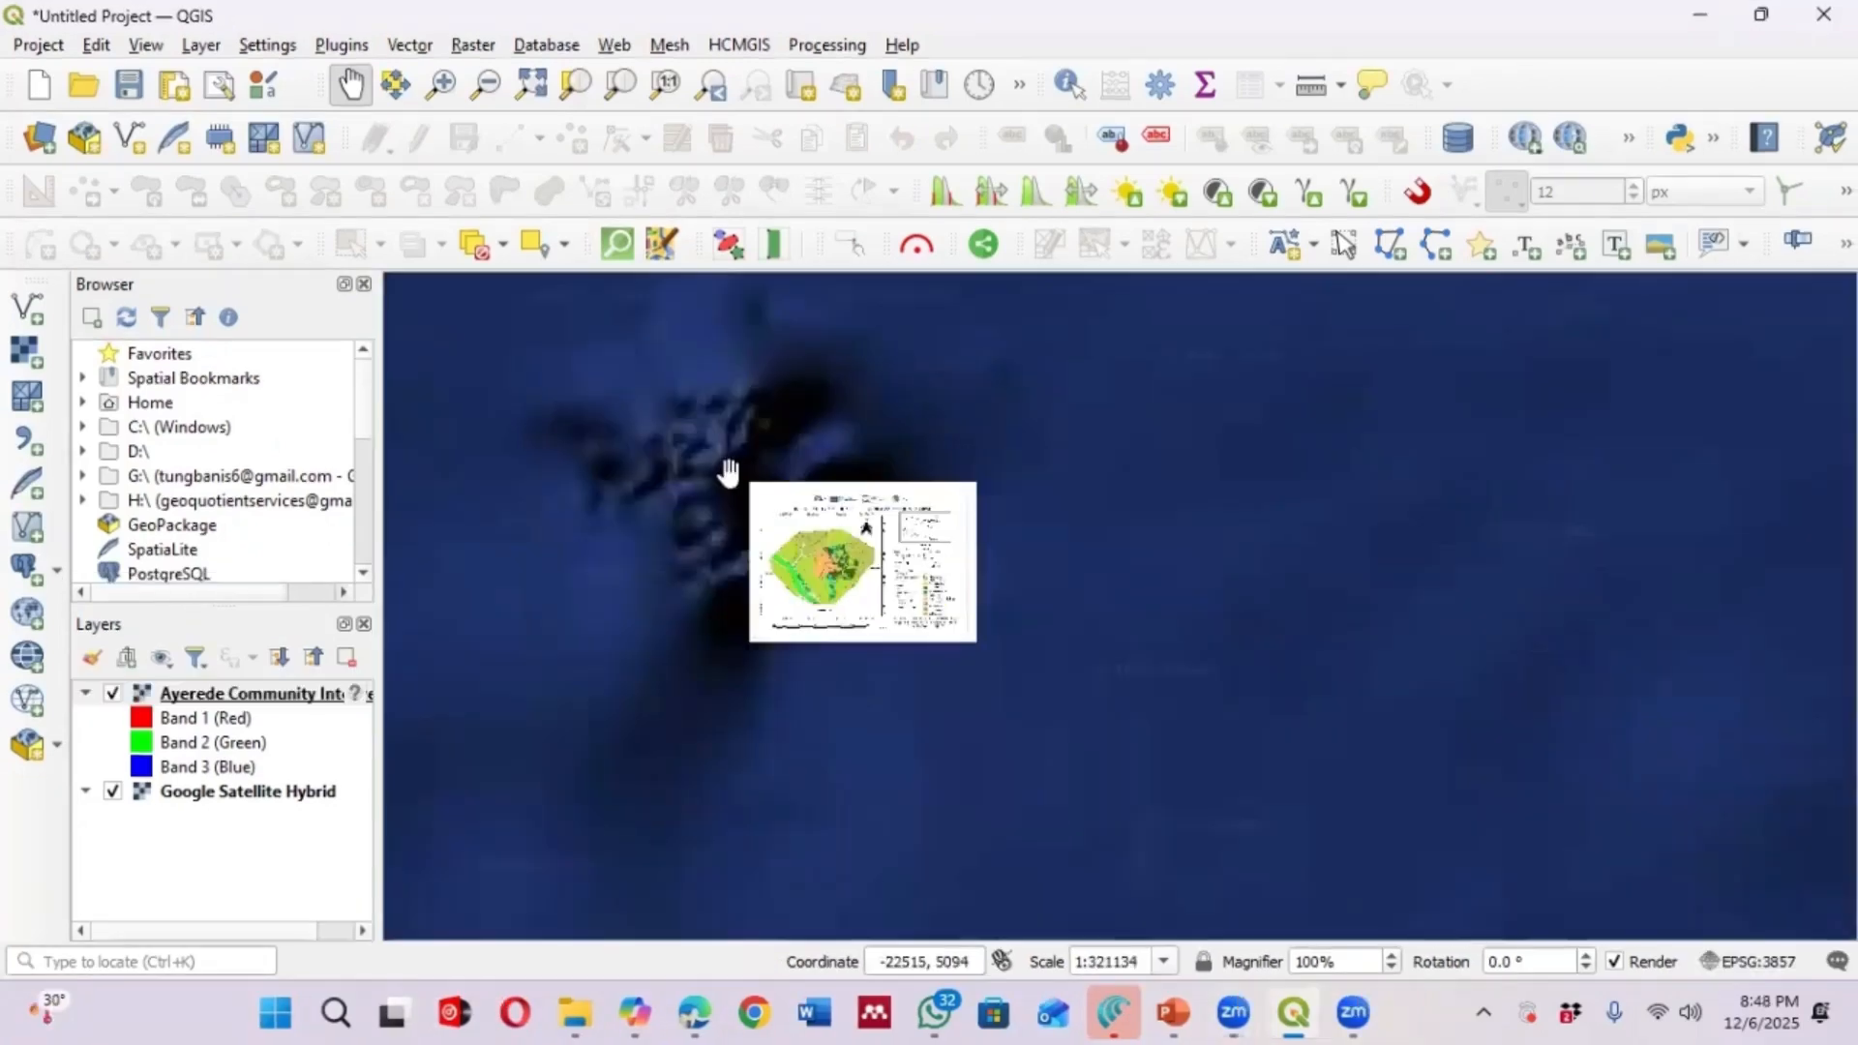
scroll(829, 542, "up", 3)
scroll(832, 581, "down", 3)
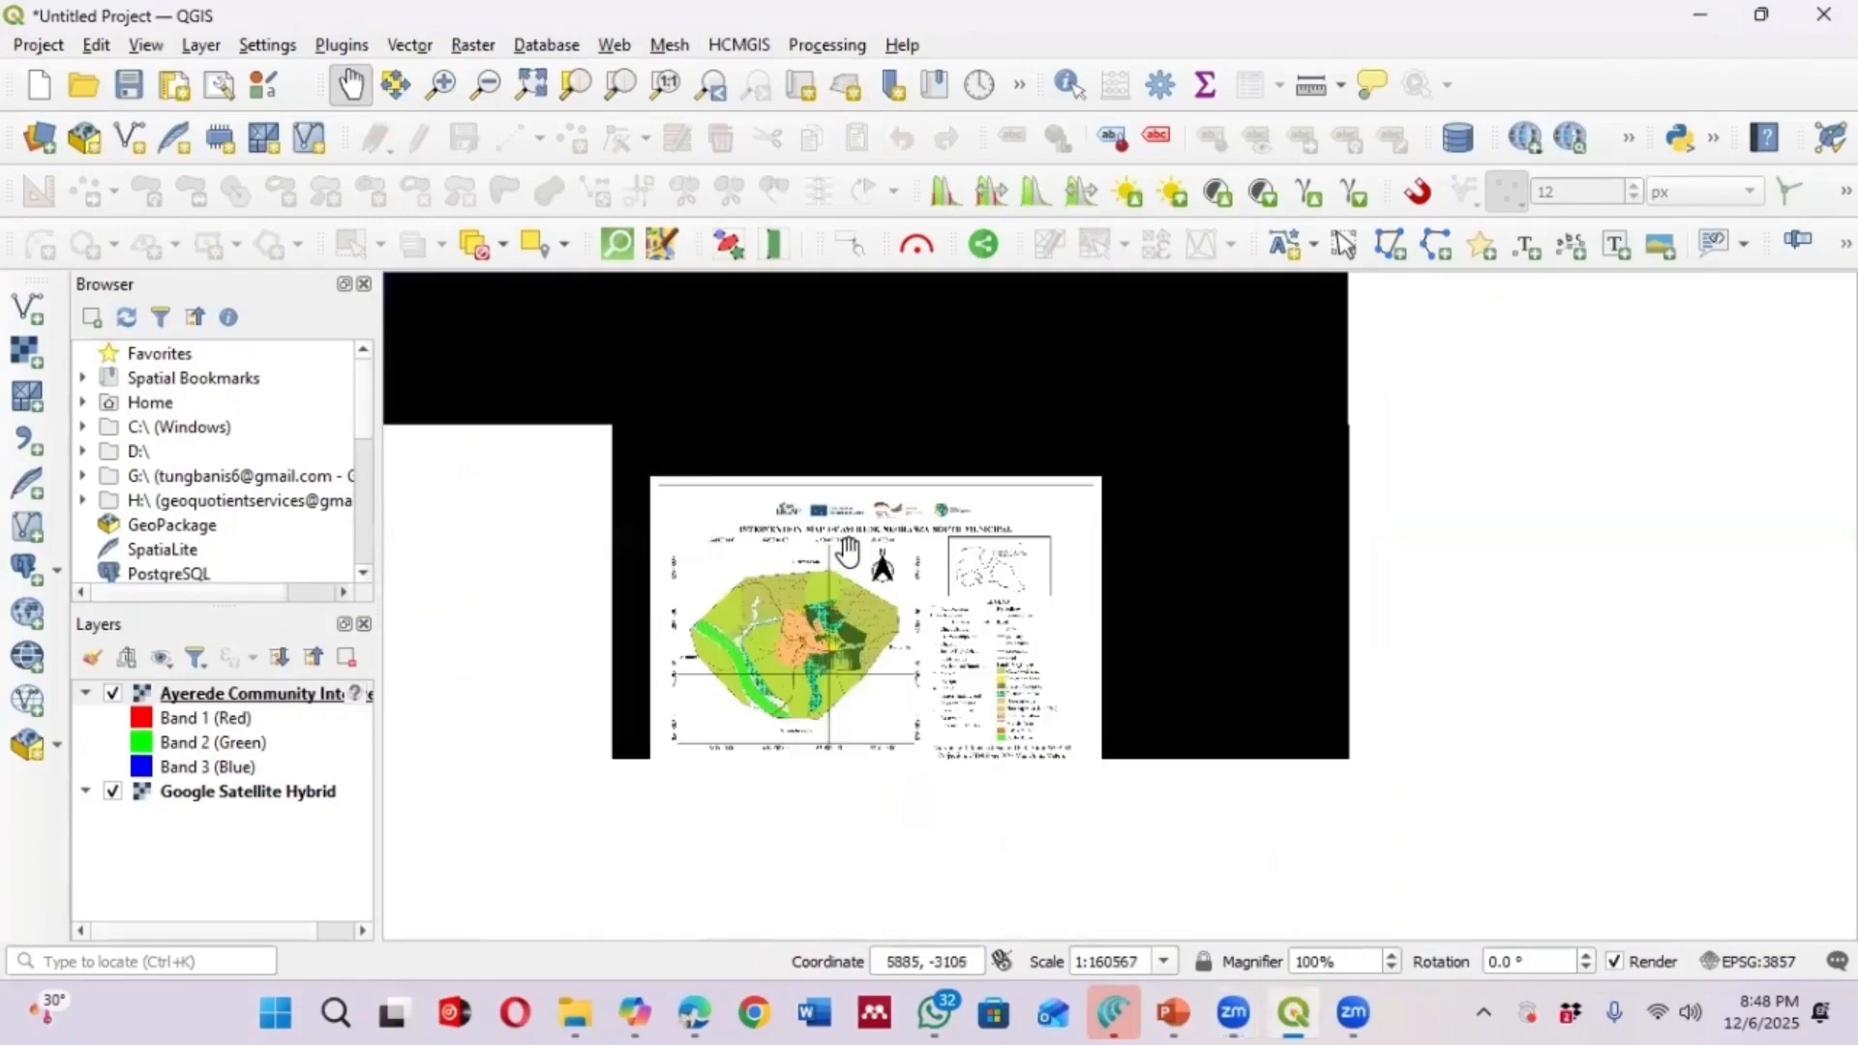
scroll(827, 608, "up", 2)
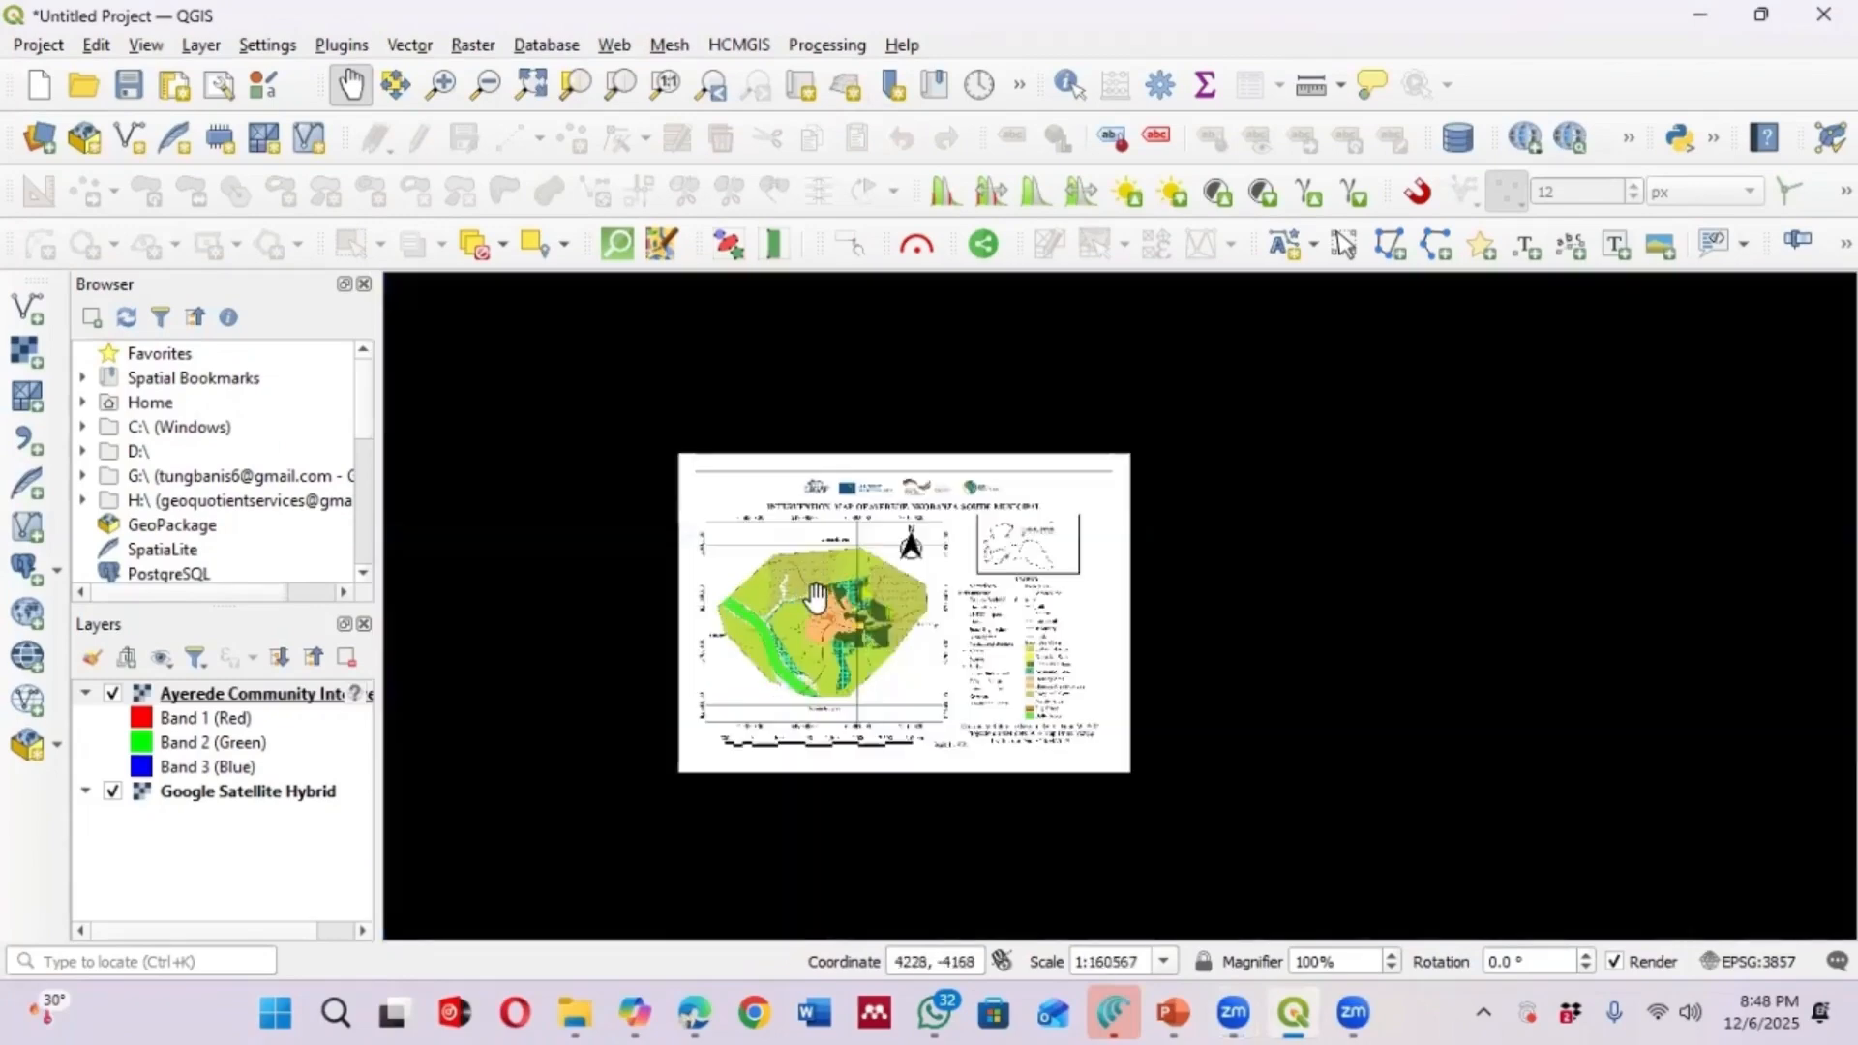
scroll(815, 595, "down", 3)
scroll(816, 599, "down", 1)
scroll(836, 600, "up", 4)
scroll(976, 590, "down", 2)
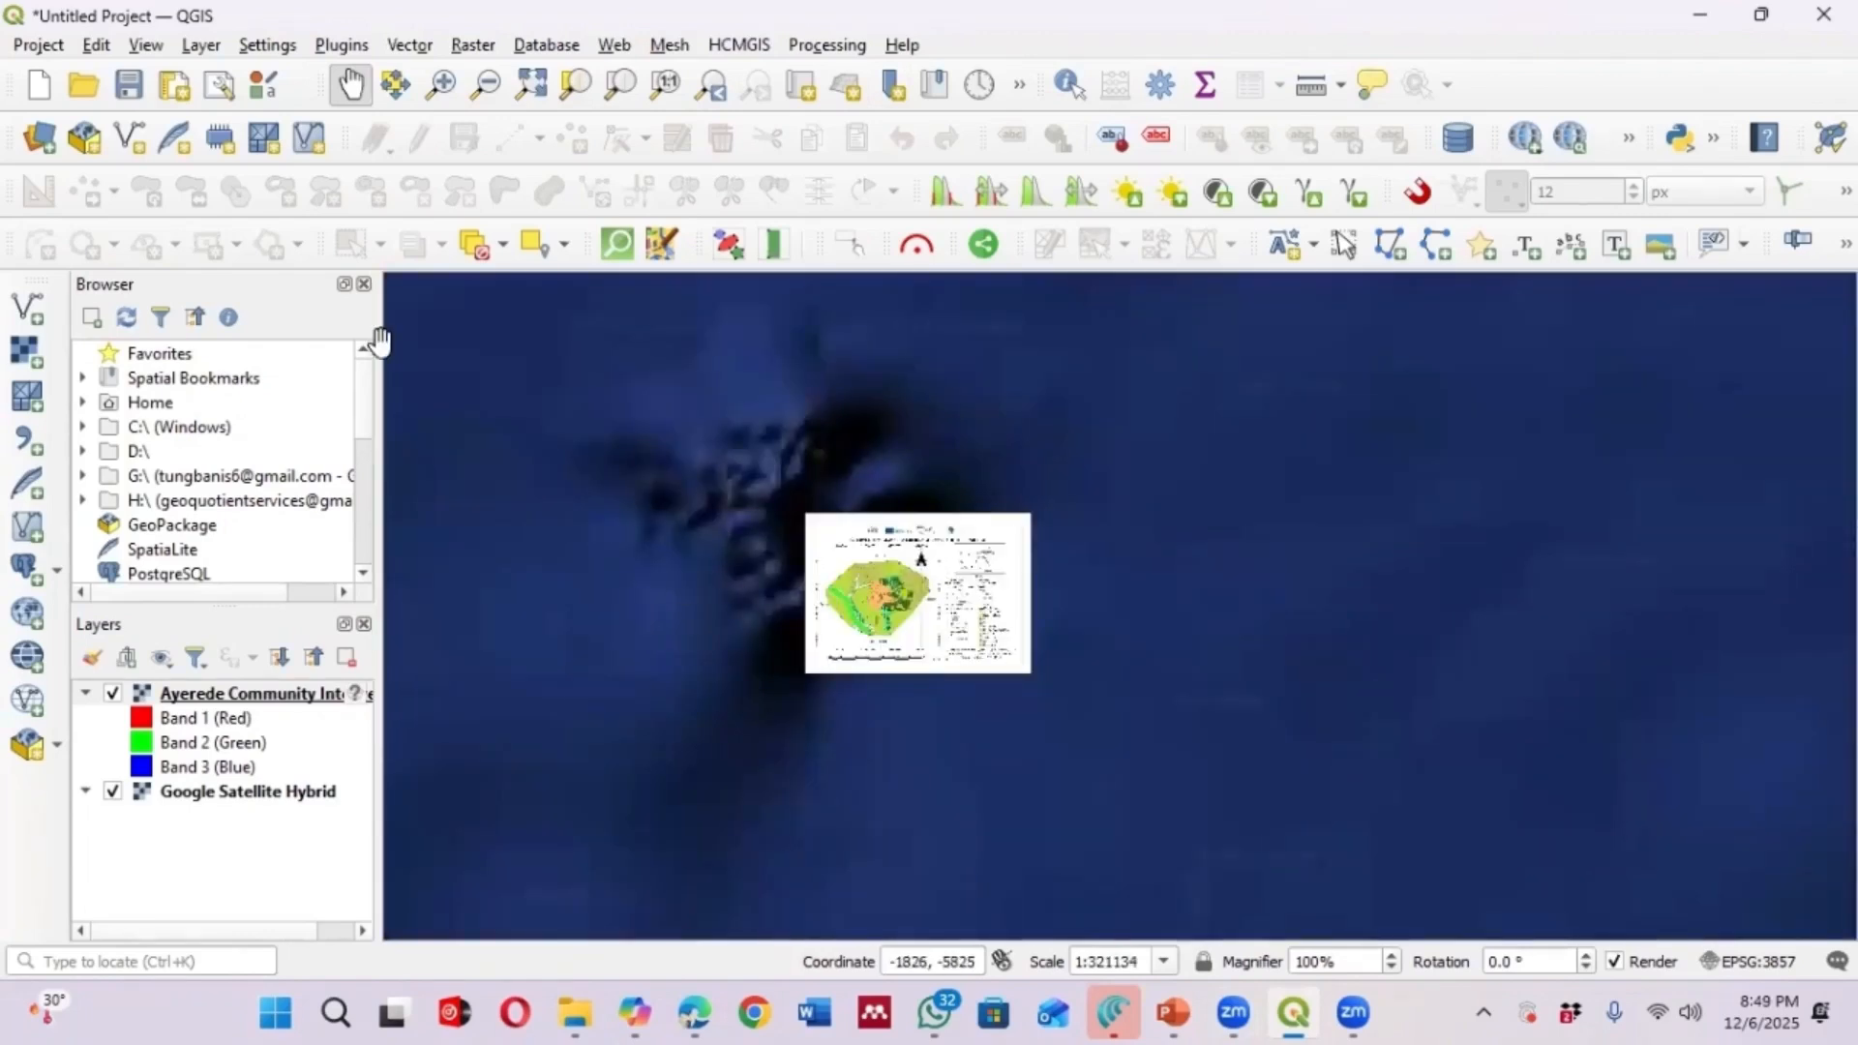
Open the Georeferencer tool from the layer options
left_click(196, 46)
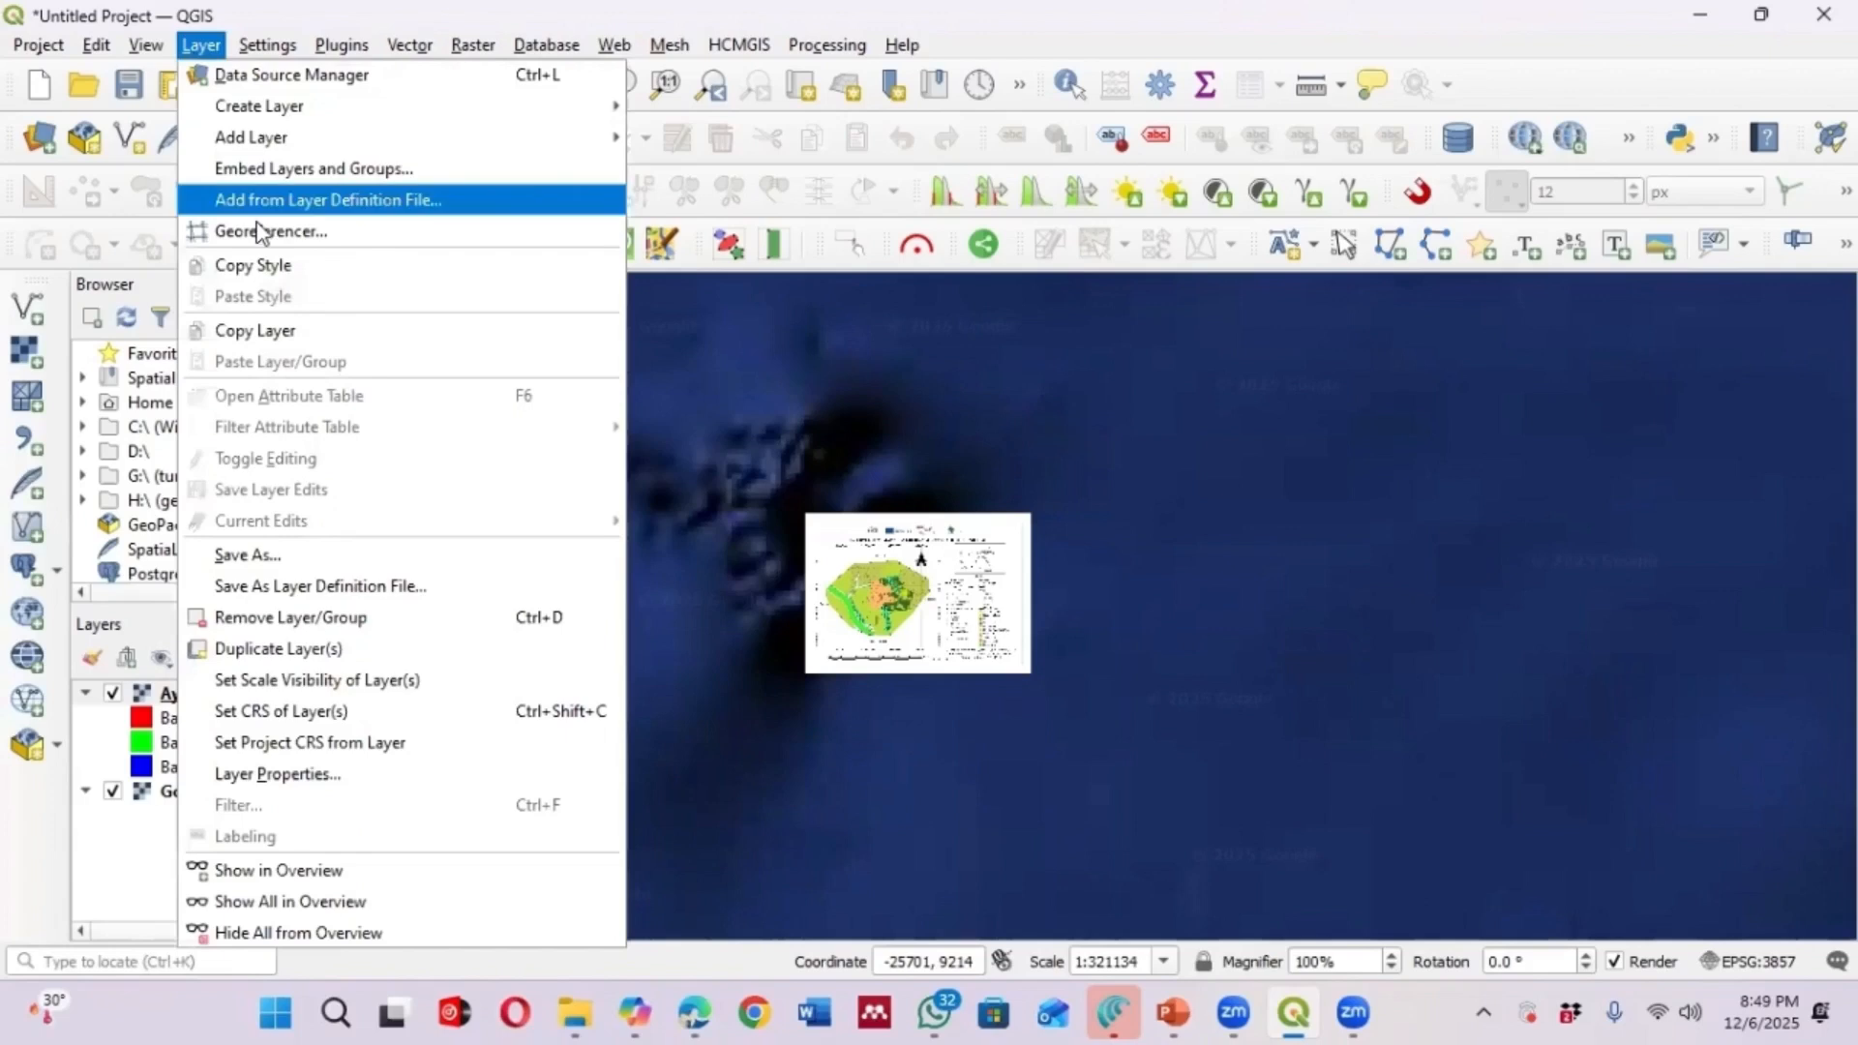
left_click(257, 230)
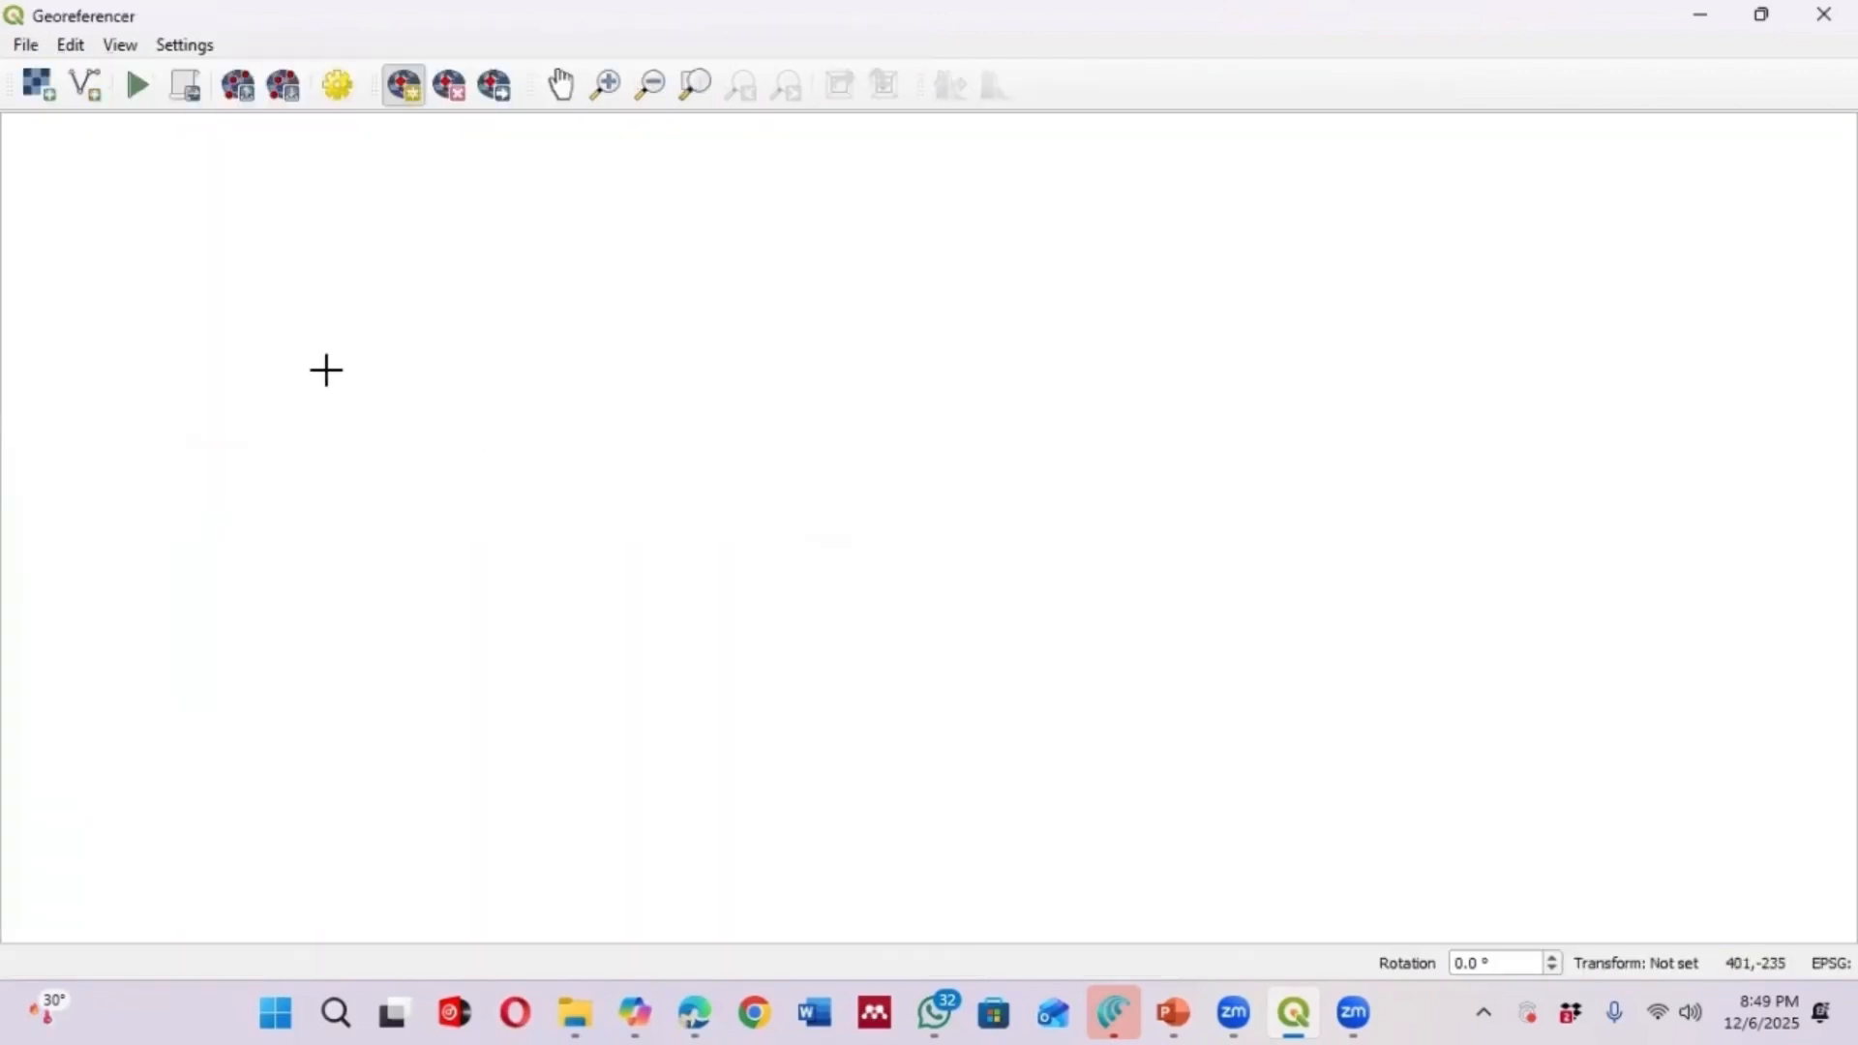
Open the Ayerede Community Intervention.jpeg raster in the Georeferencer
left_click(40, 87)
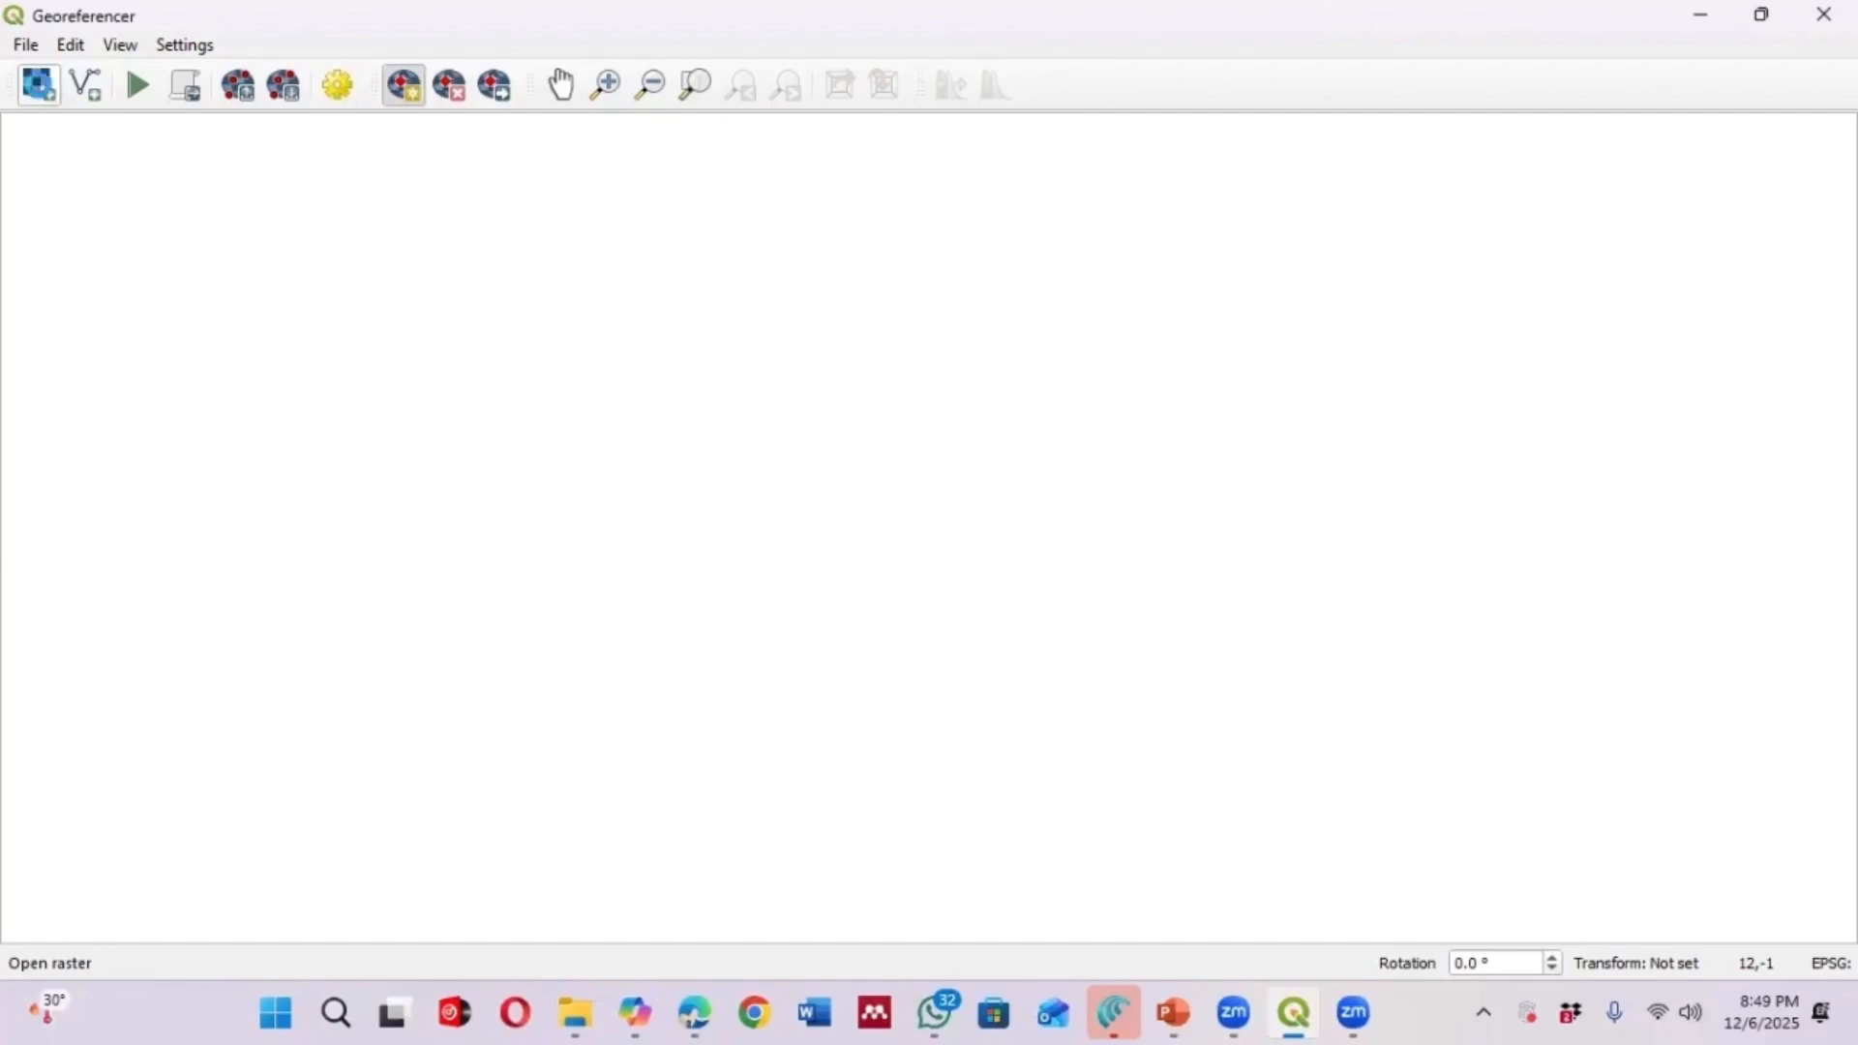
left_click(39, 86)
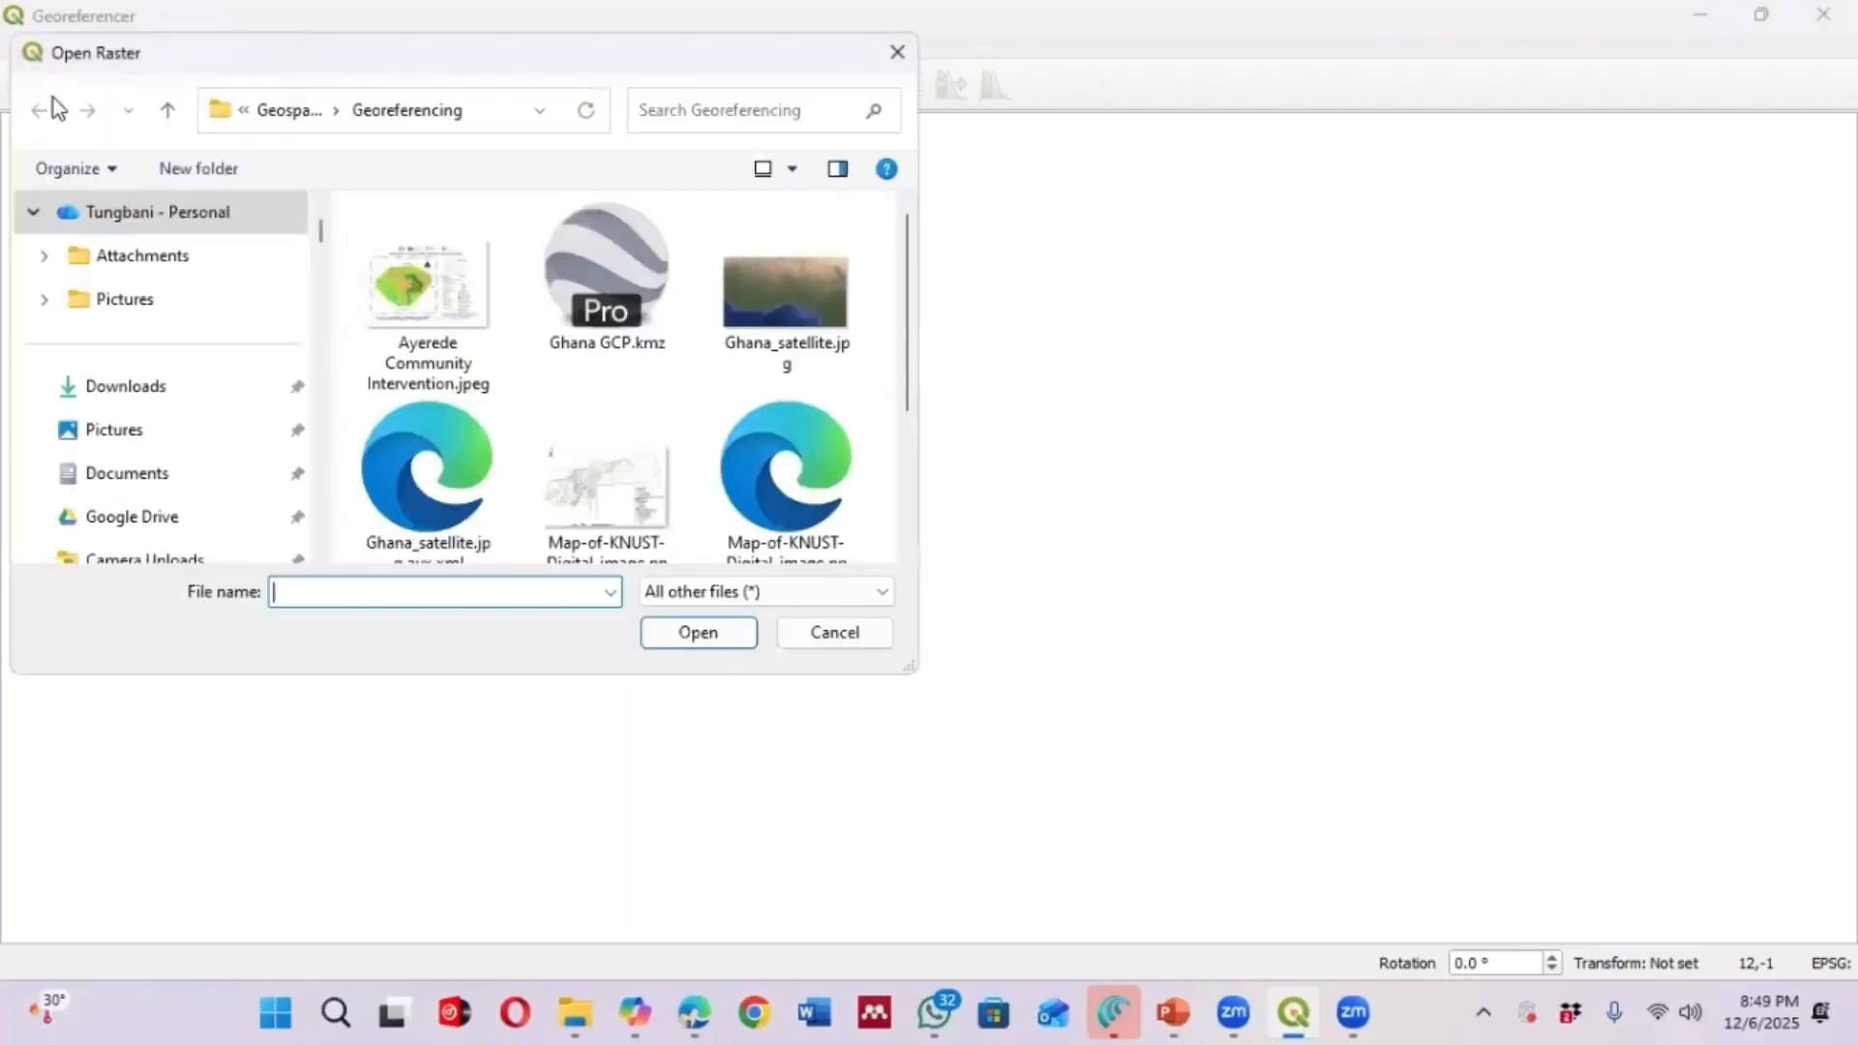
left_click(409, 268)
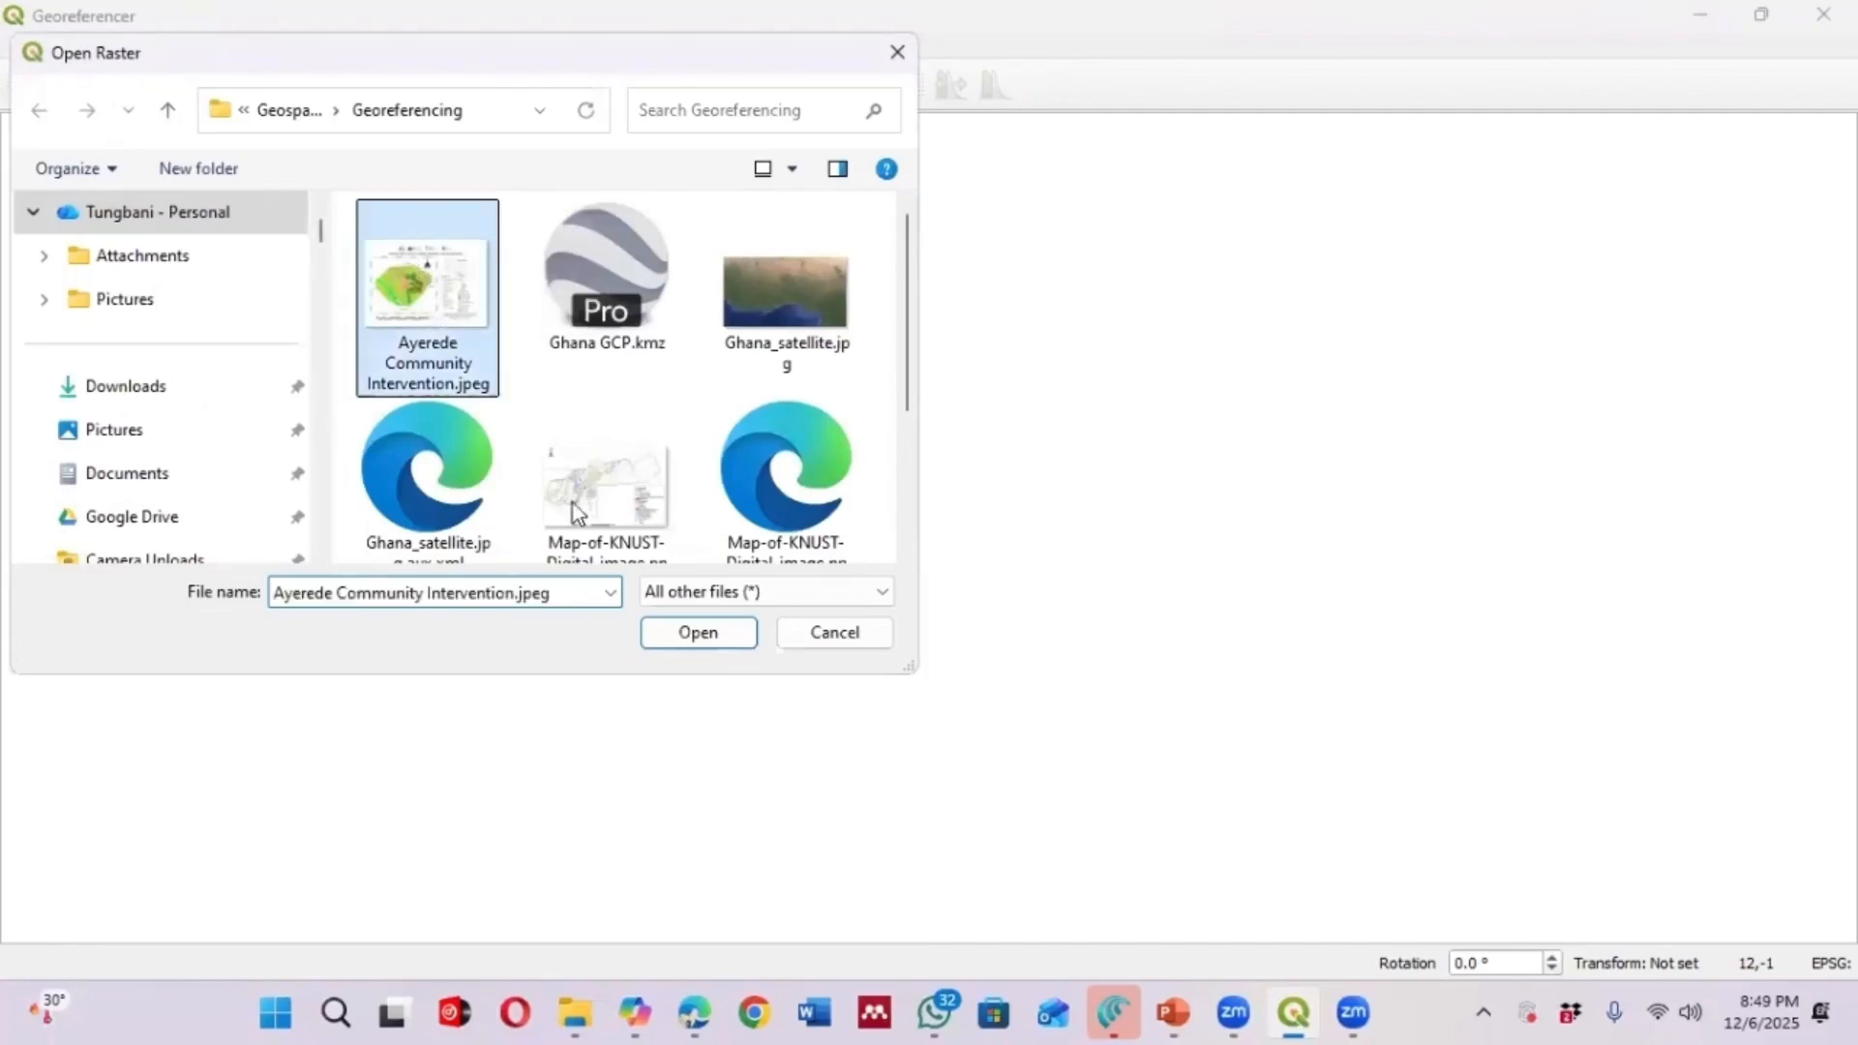
left_click(694, 630)
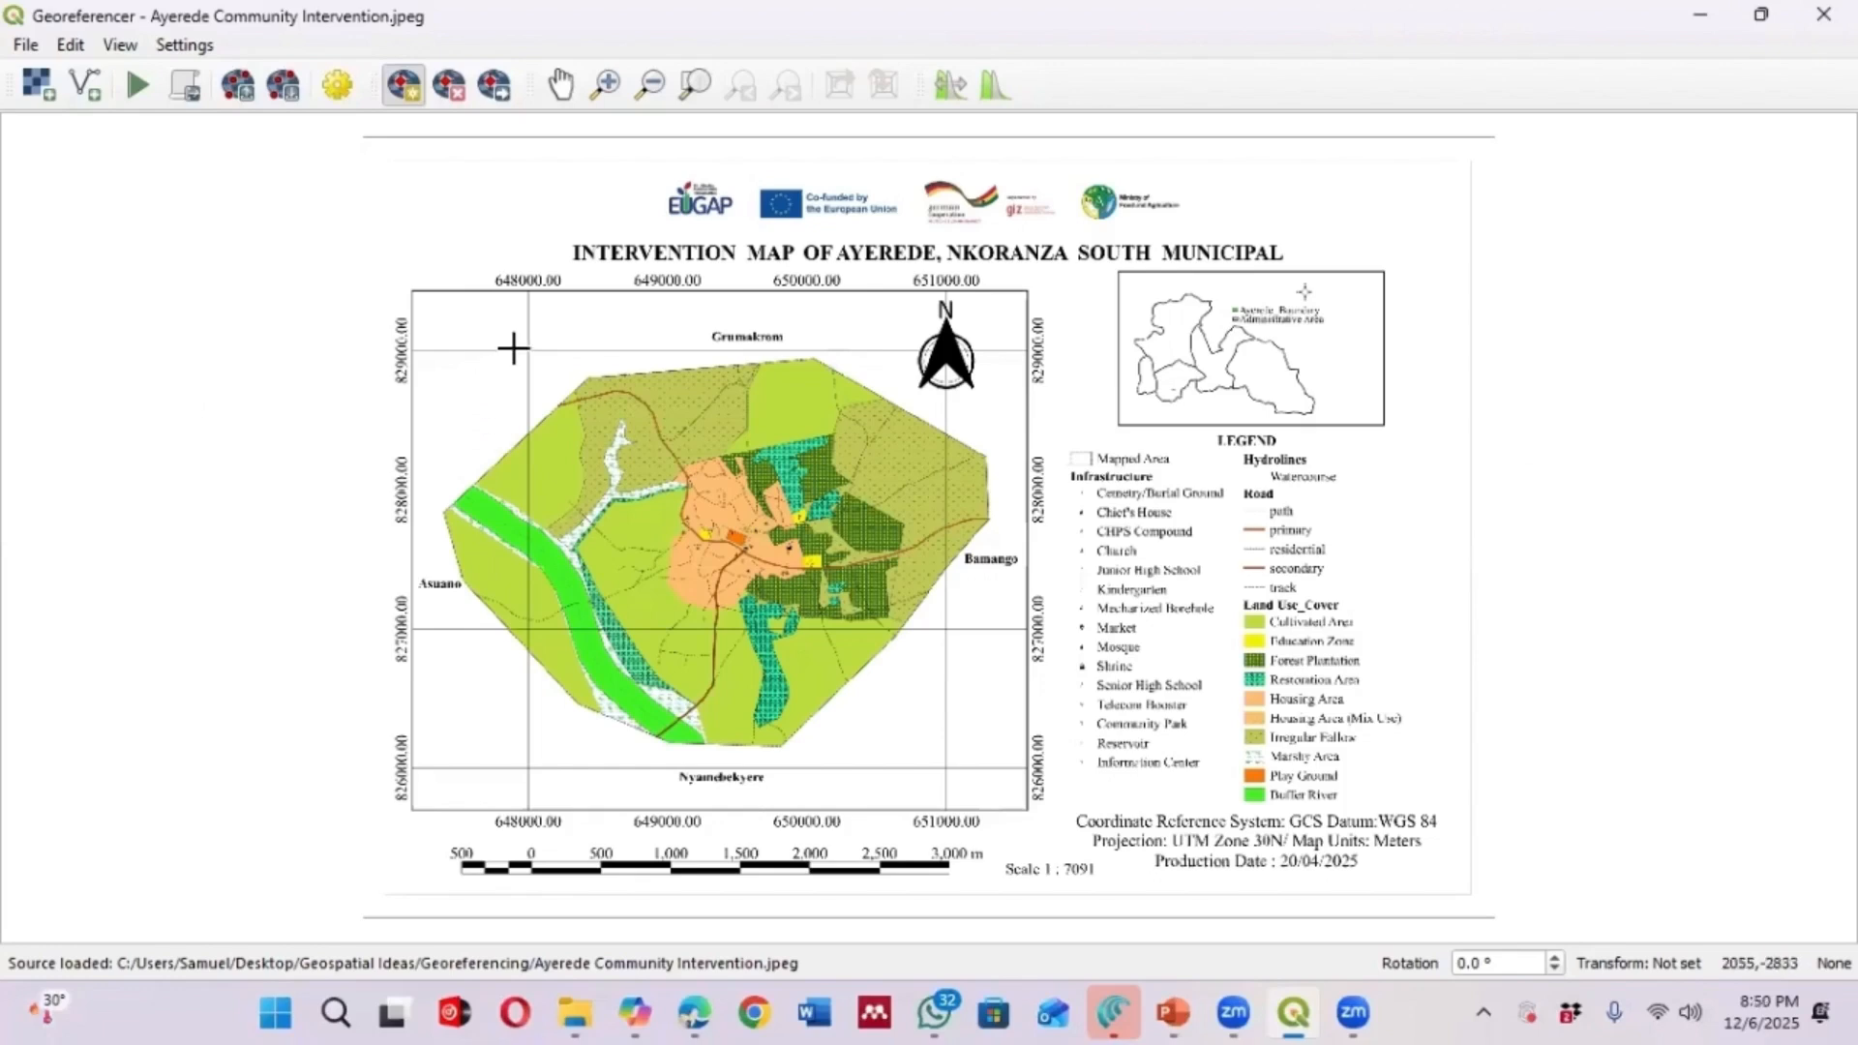
Minimize the Georeferencer and zoom in and out on the map image over the basemap in the main window
left_click(1698, 18)
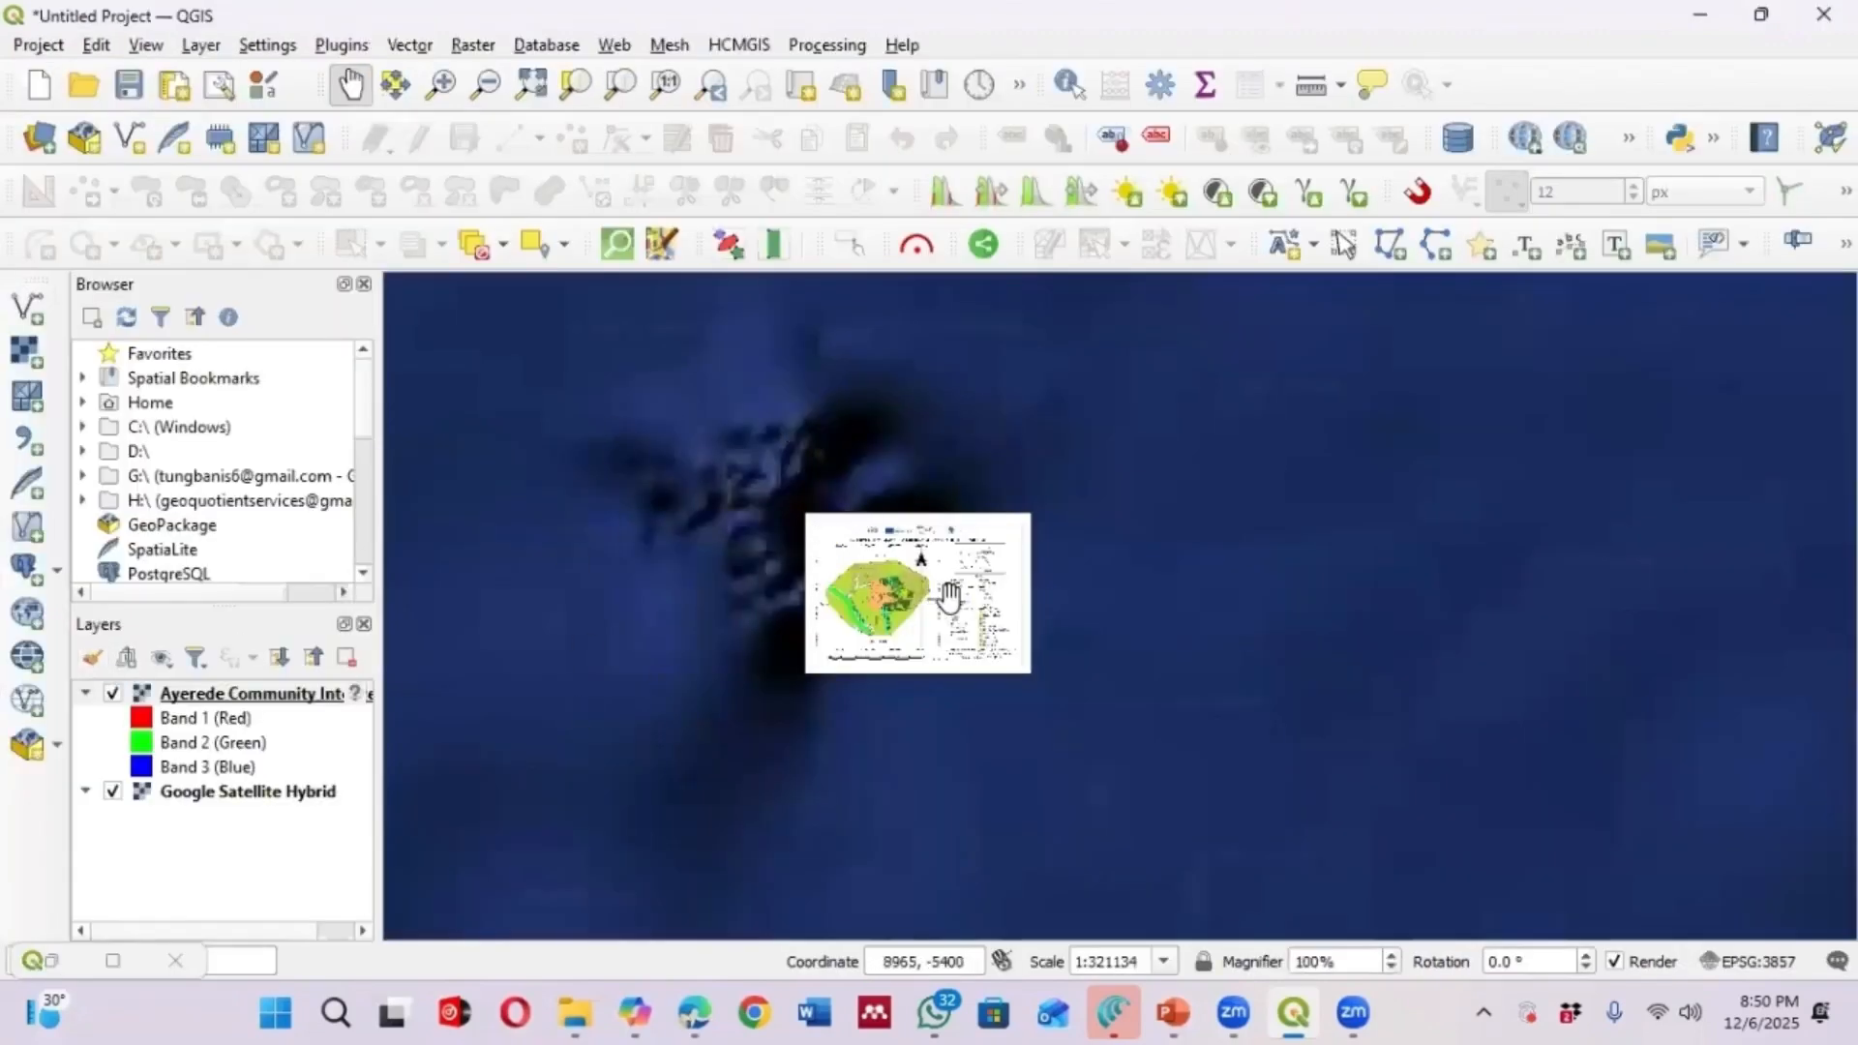
scroll(932, 577, "down", 3)
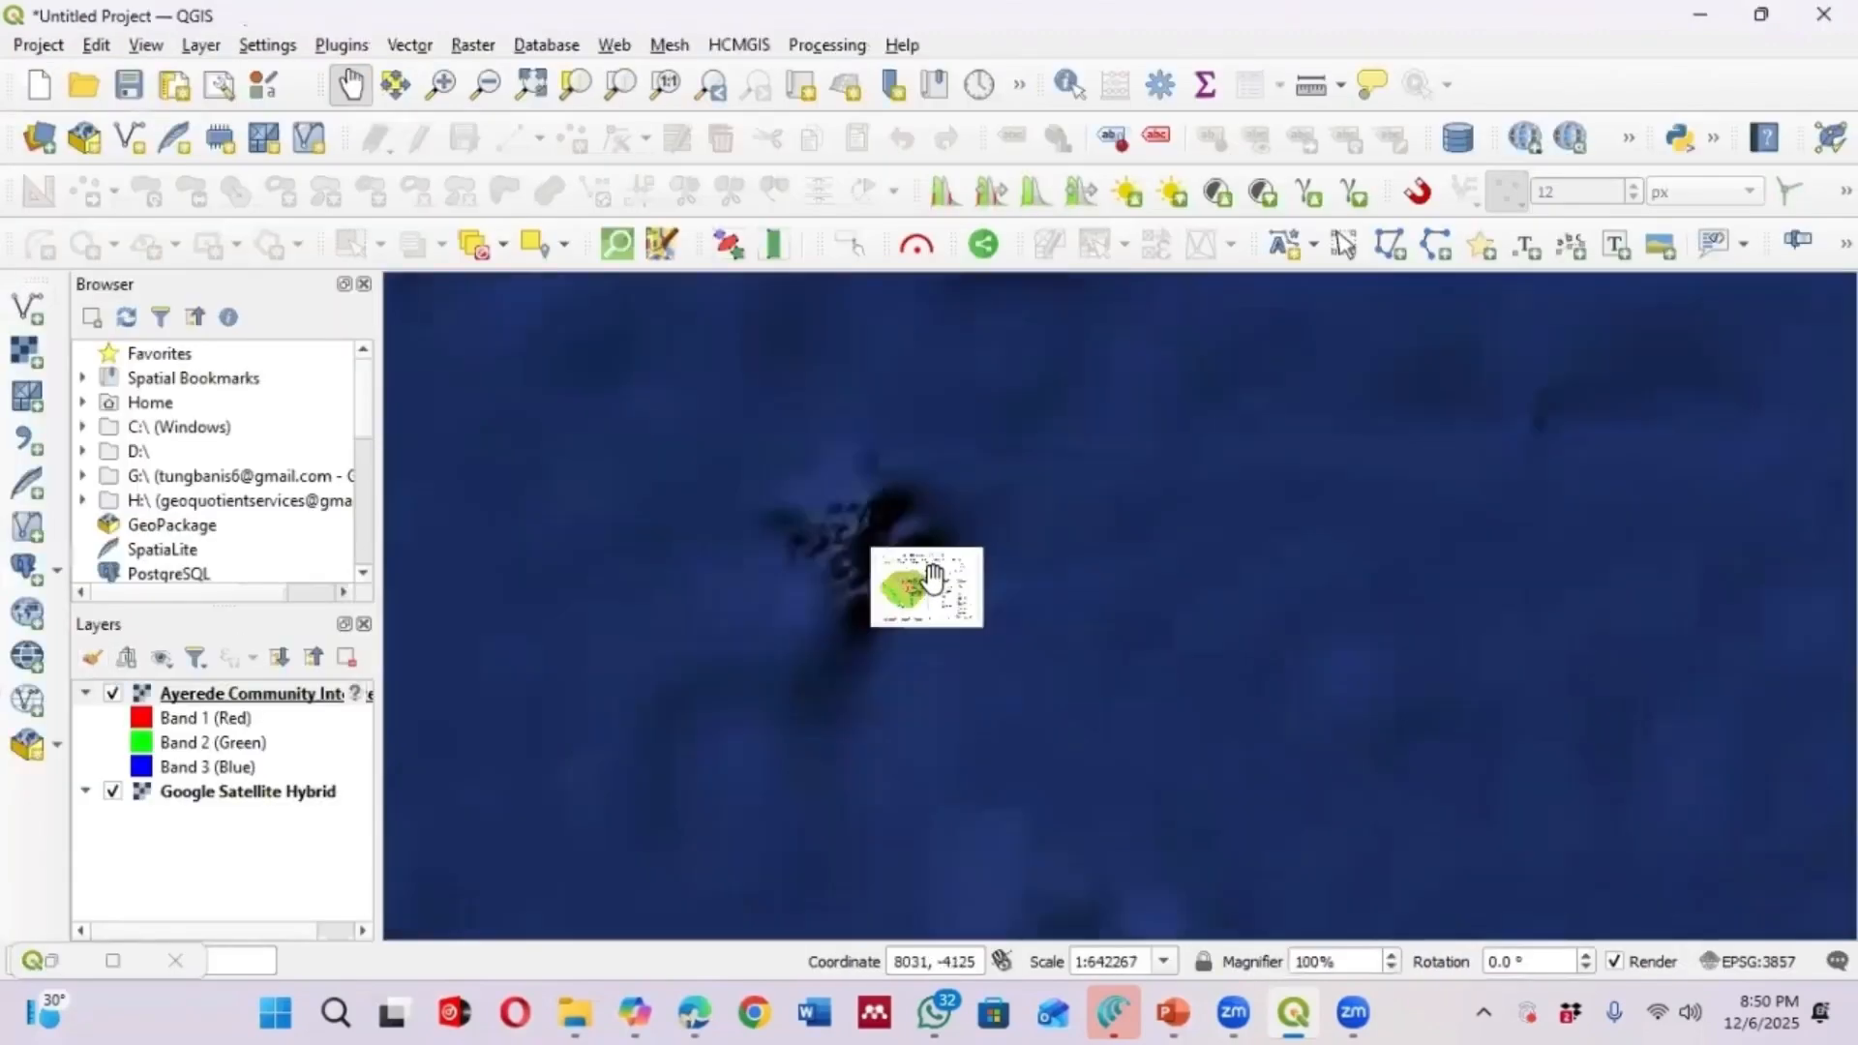
scroll(932, 577, "up", 3)
scroll(932, 578, "up", 2)
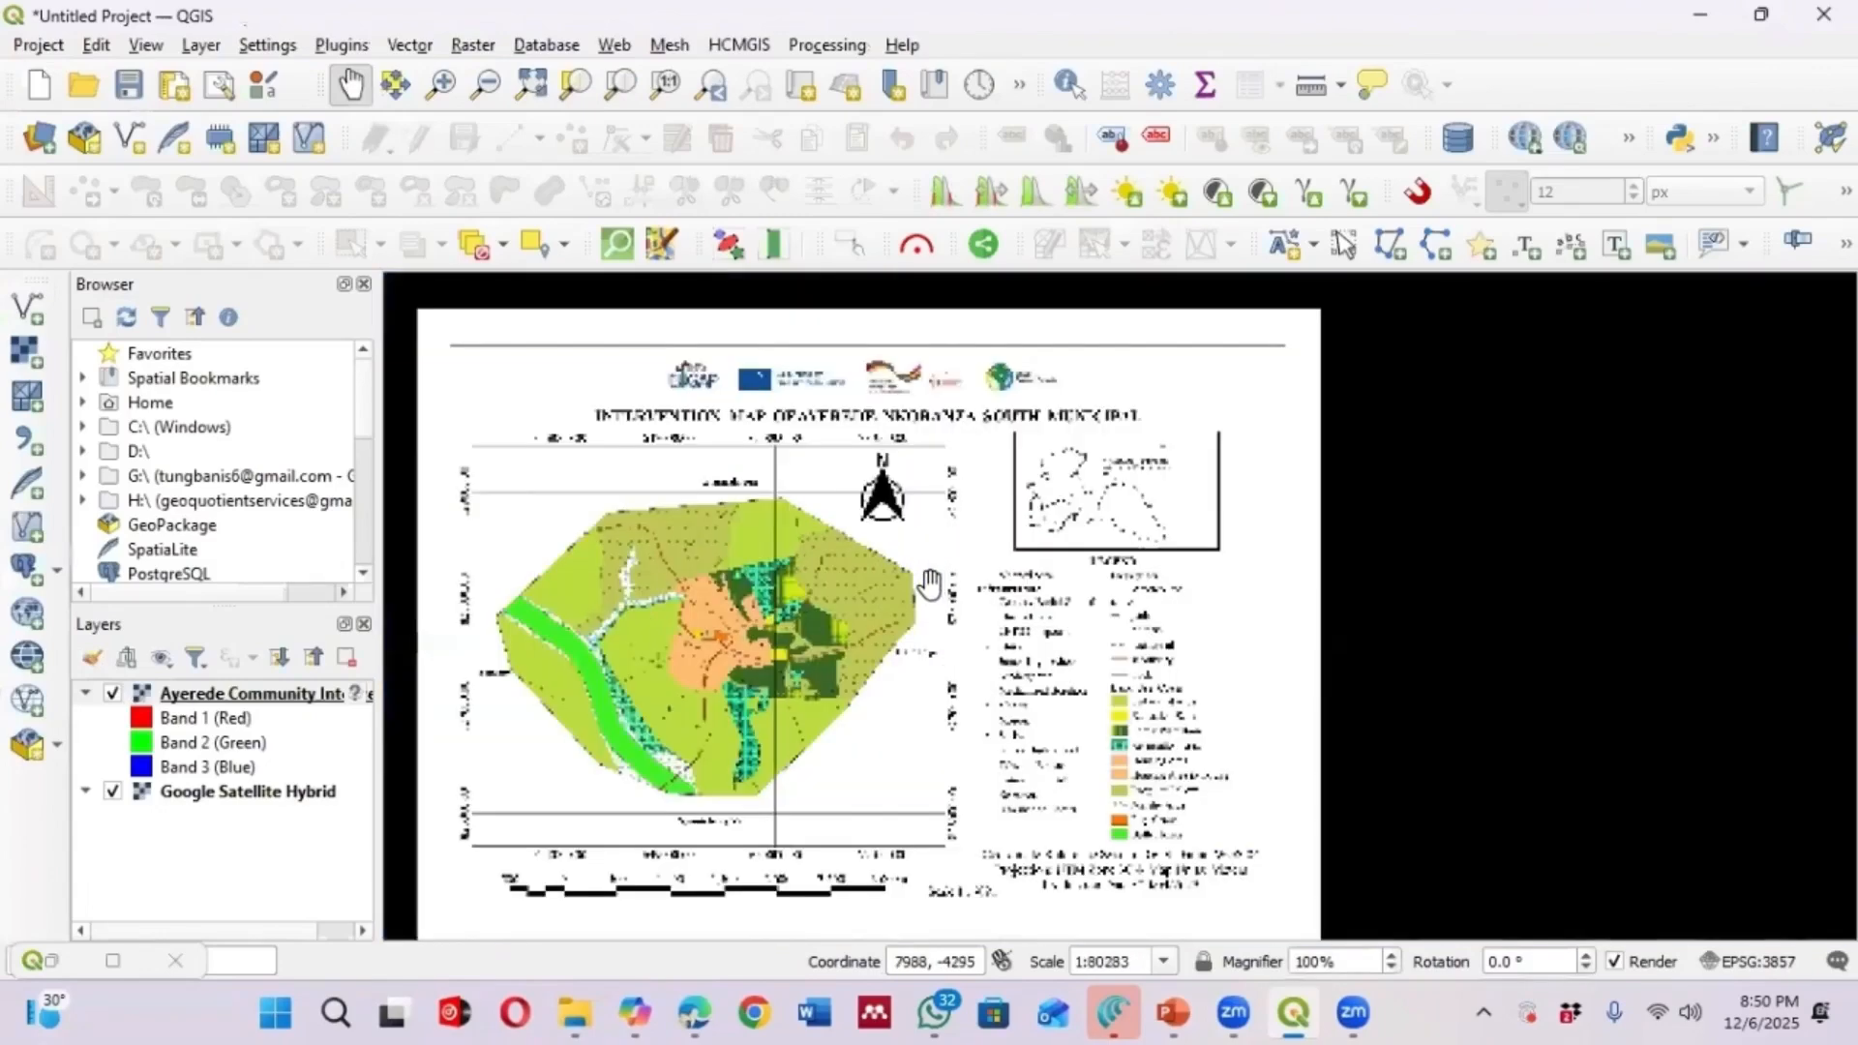
scroll(972, 546, "down", 2)
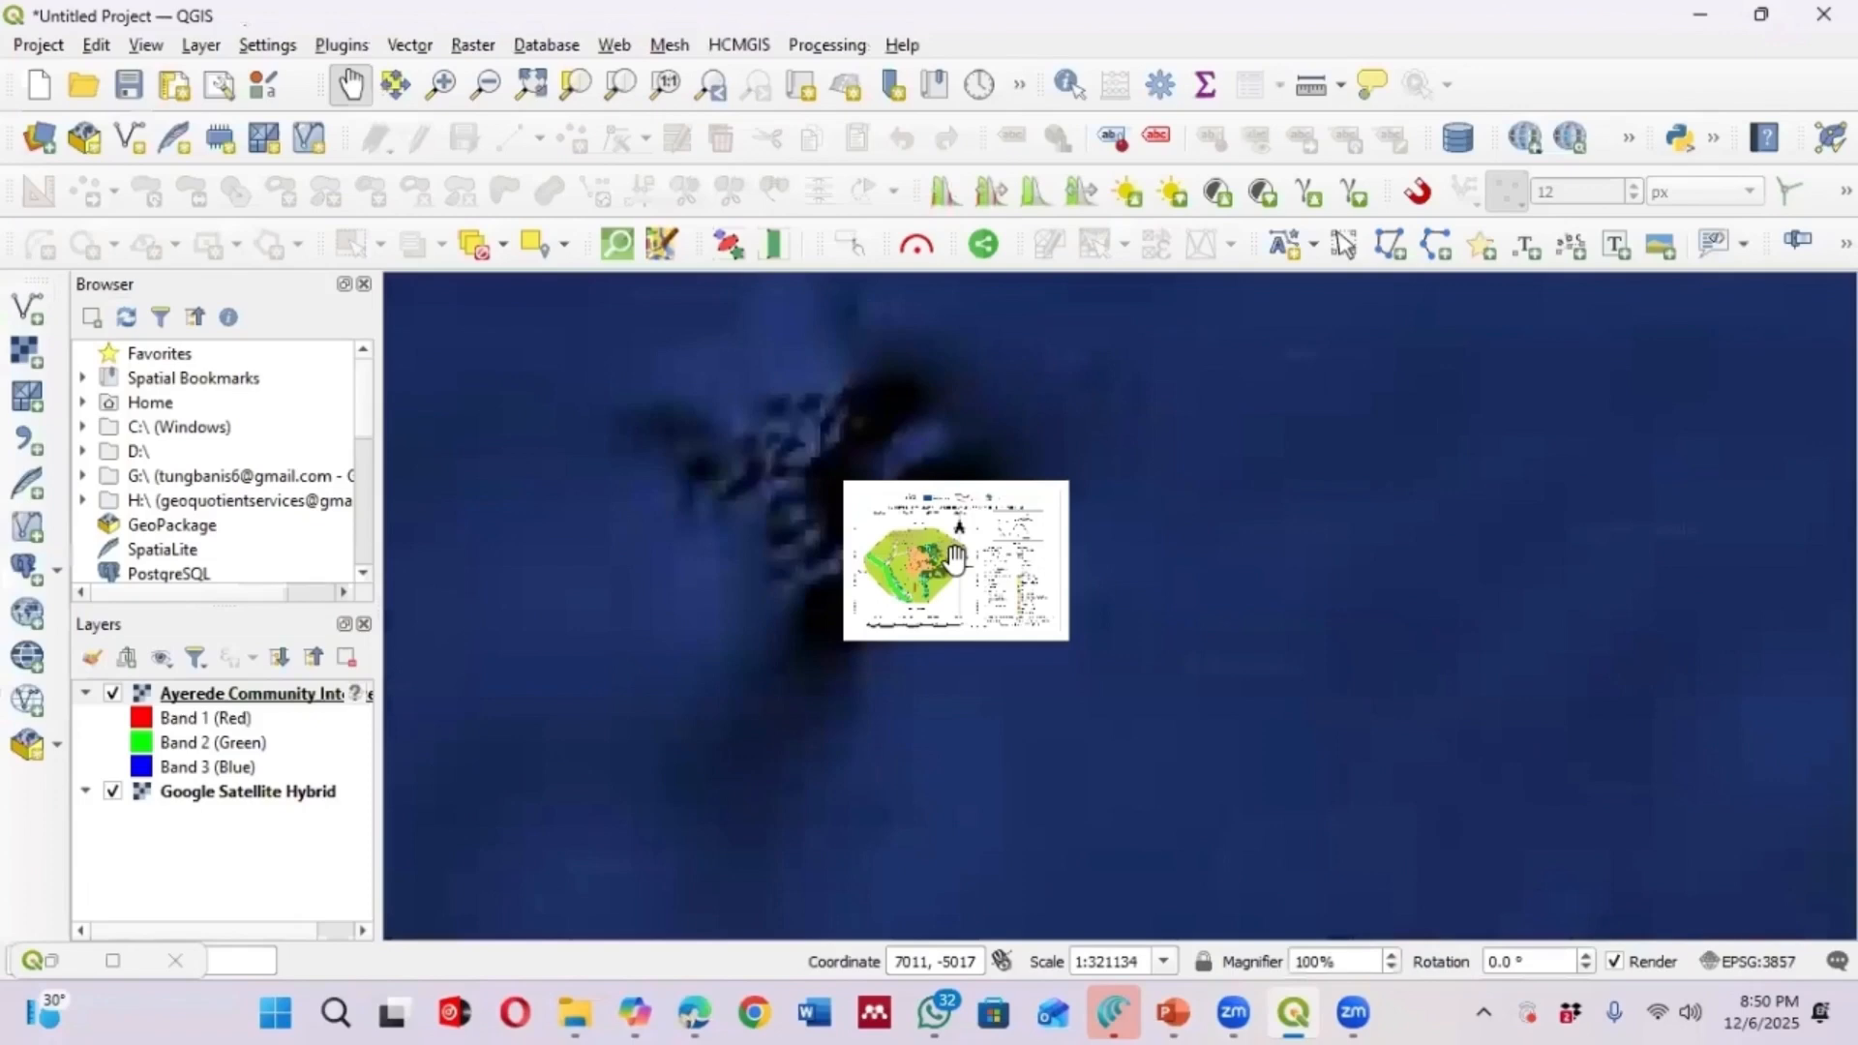
scroll(955, 559, "up", 1)
scroll(893, 566, "down", 1)
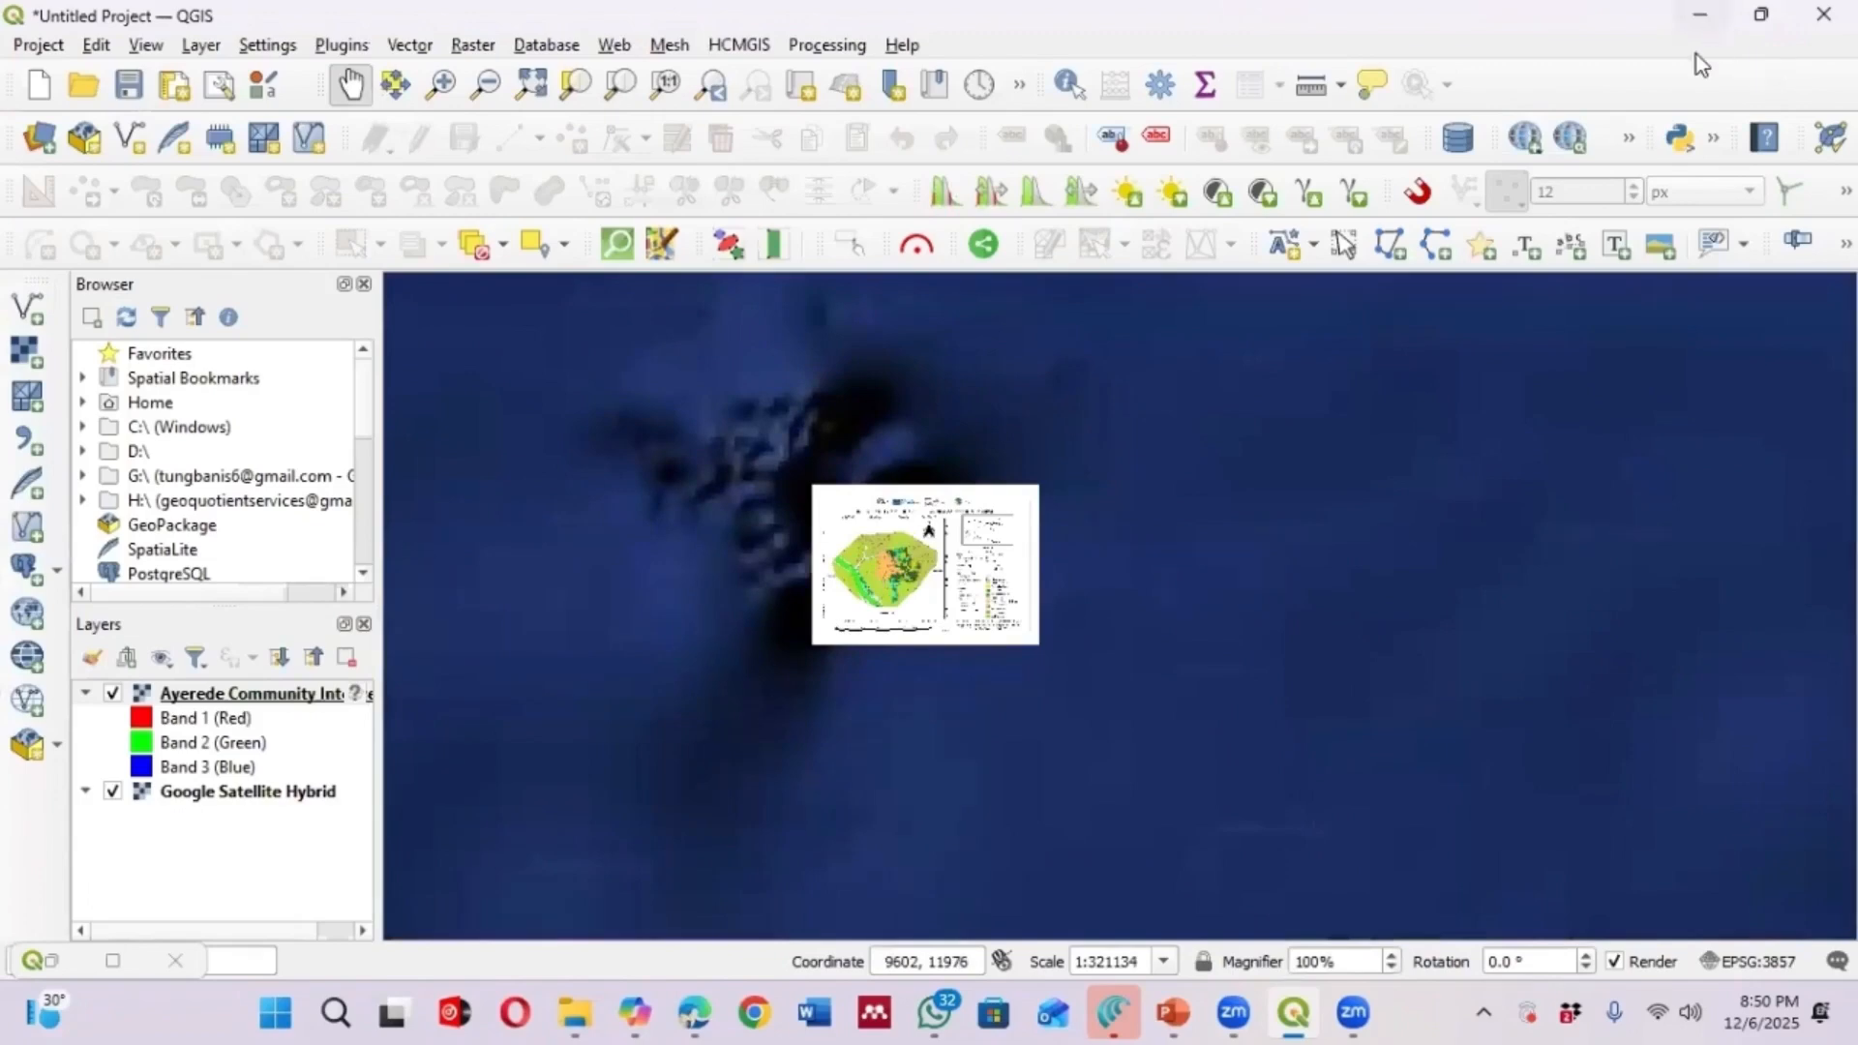
Reopen the Georeferencer from the Layer menu
left_click(201, 46)
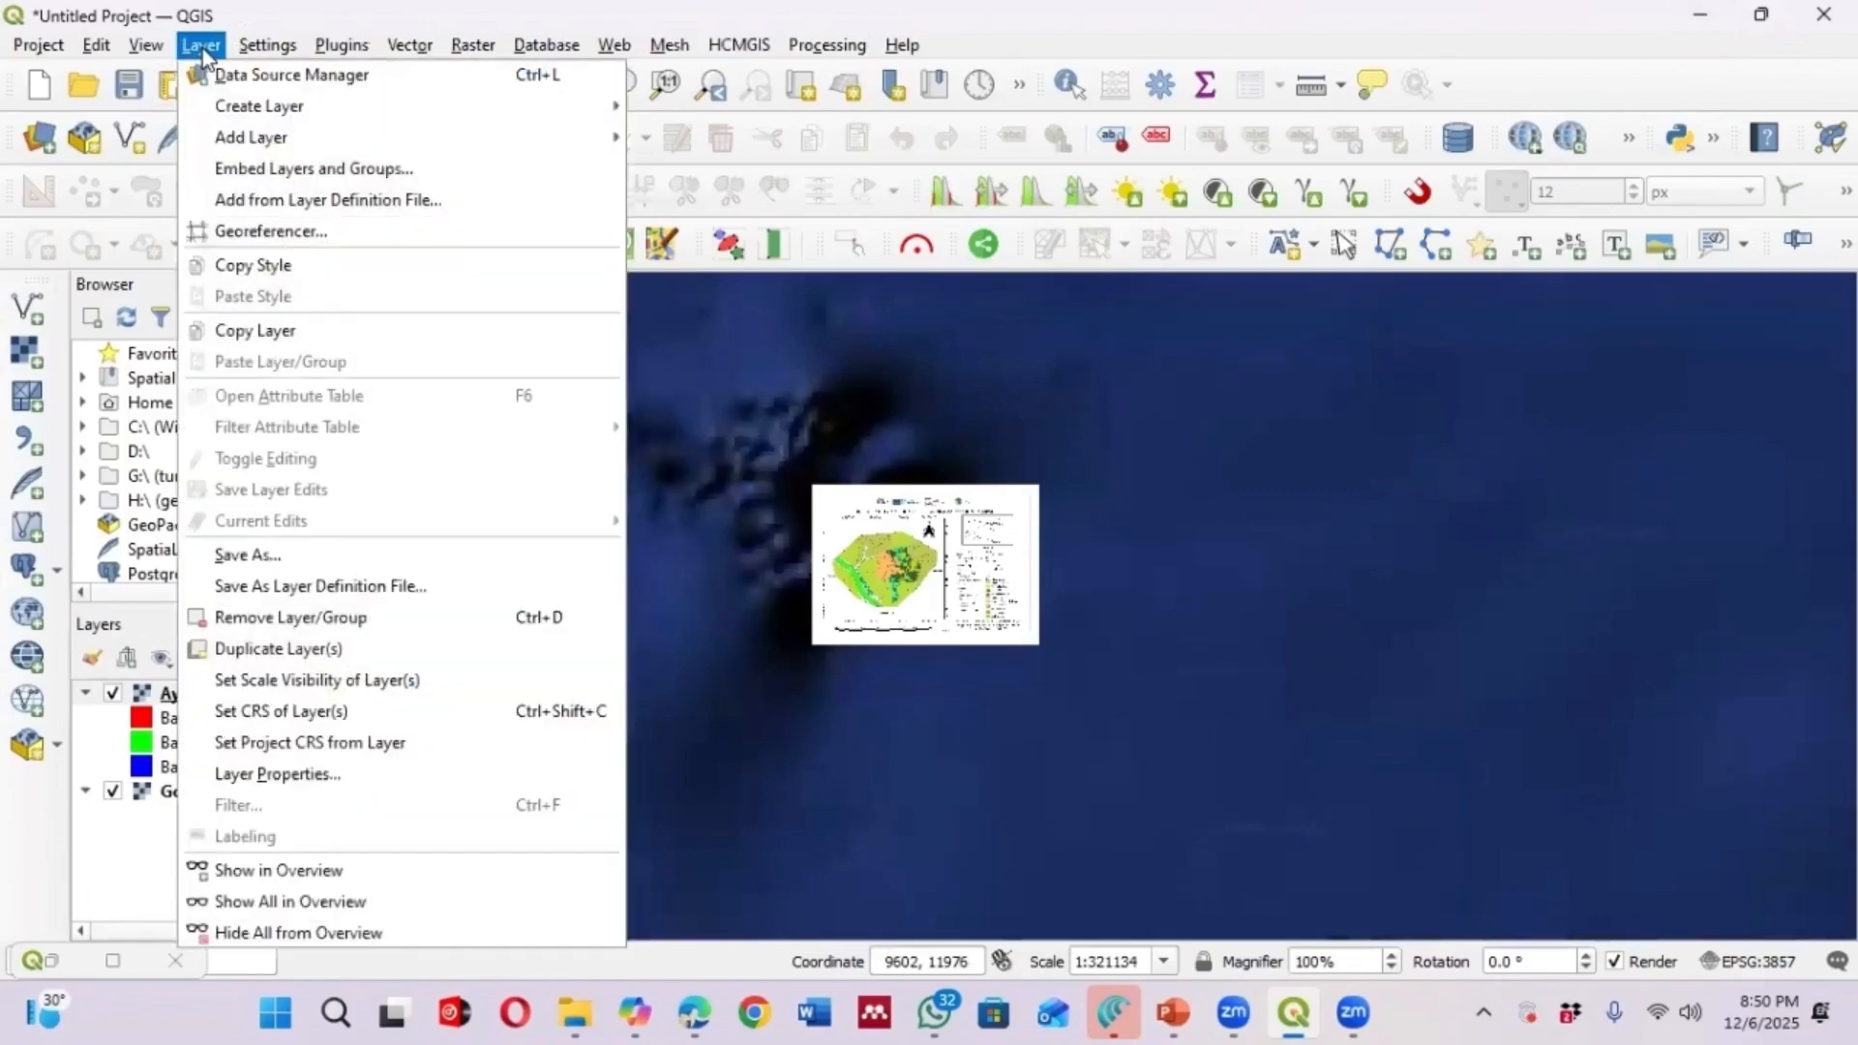
left_click(271, 230)
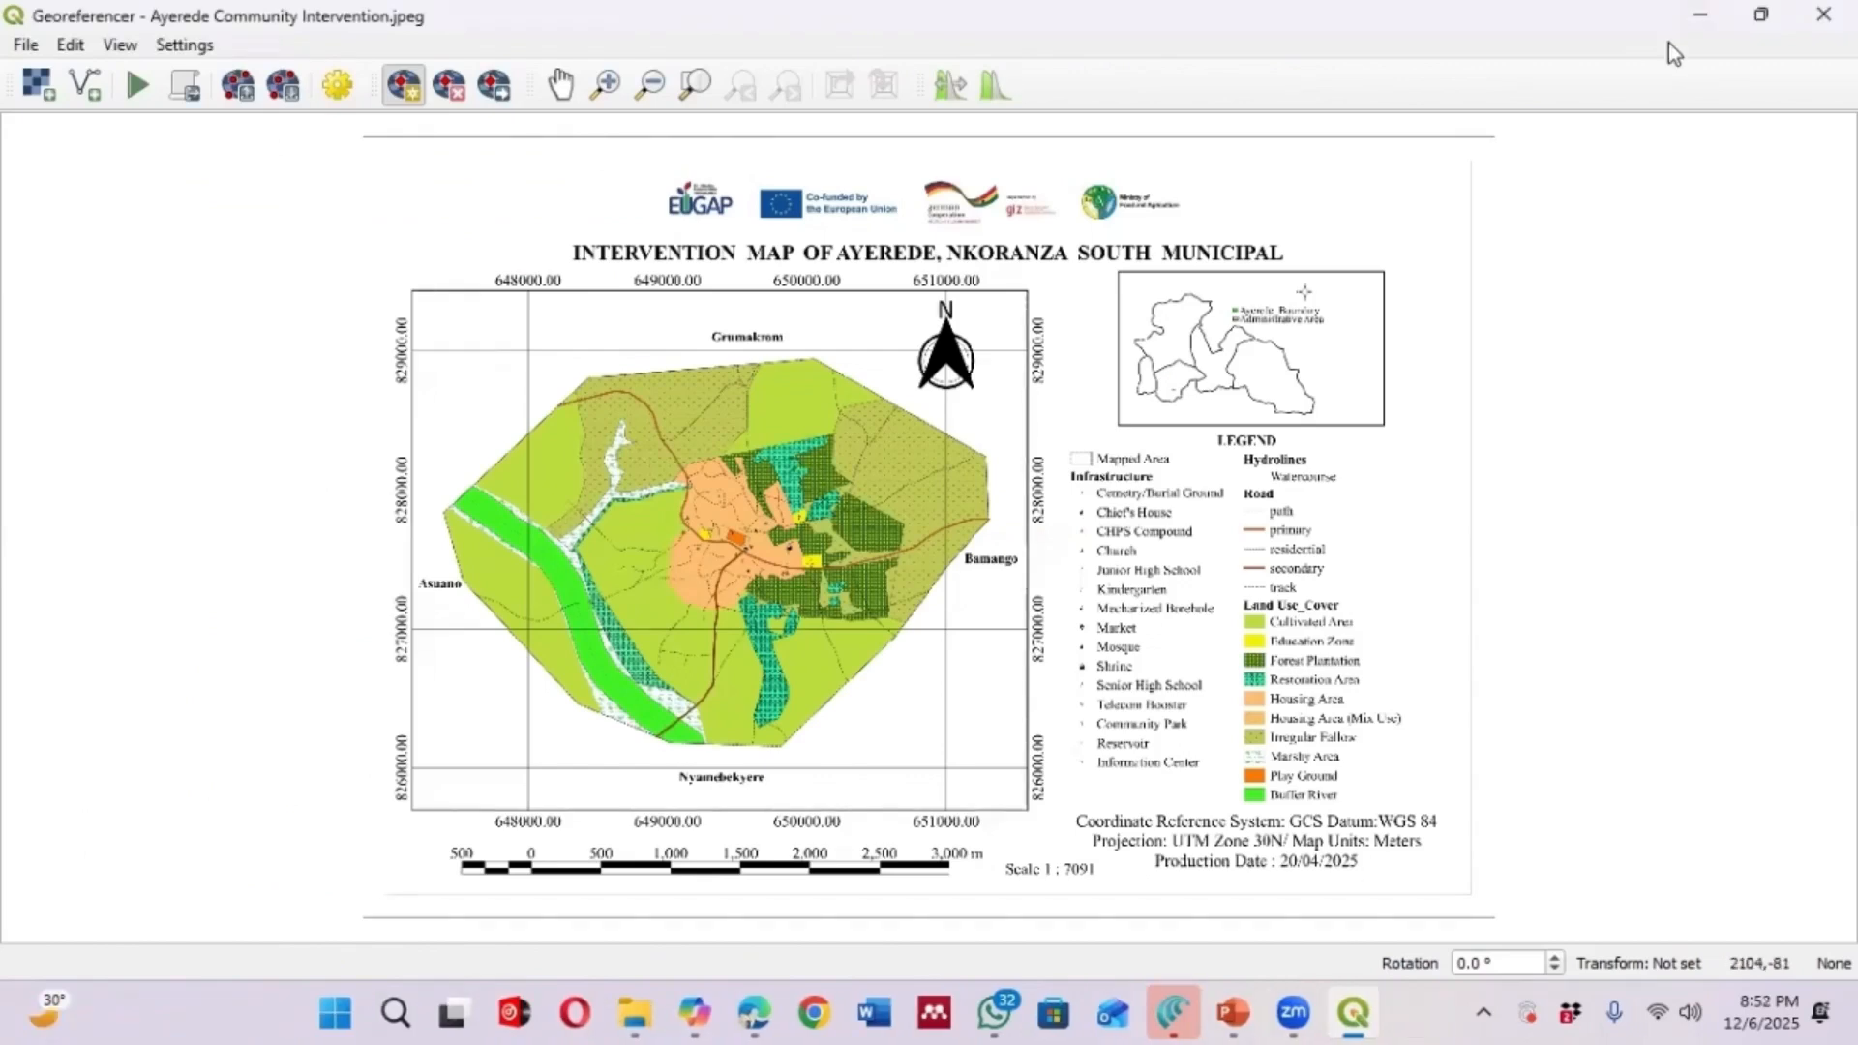
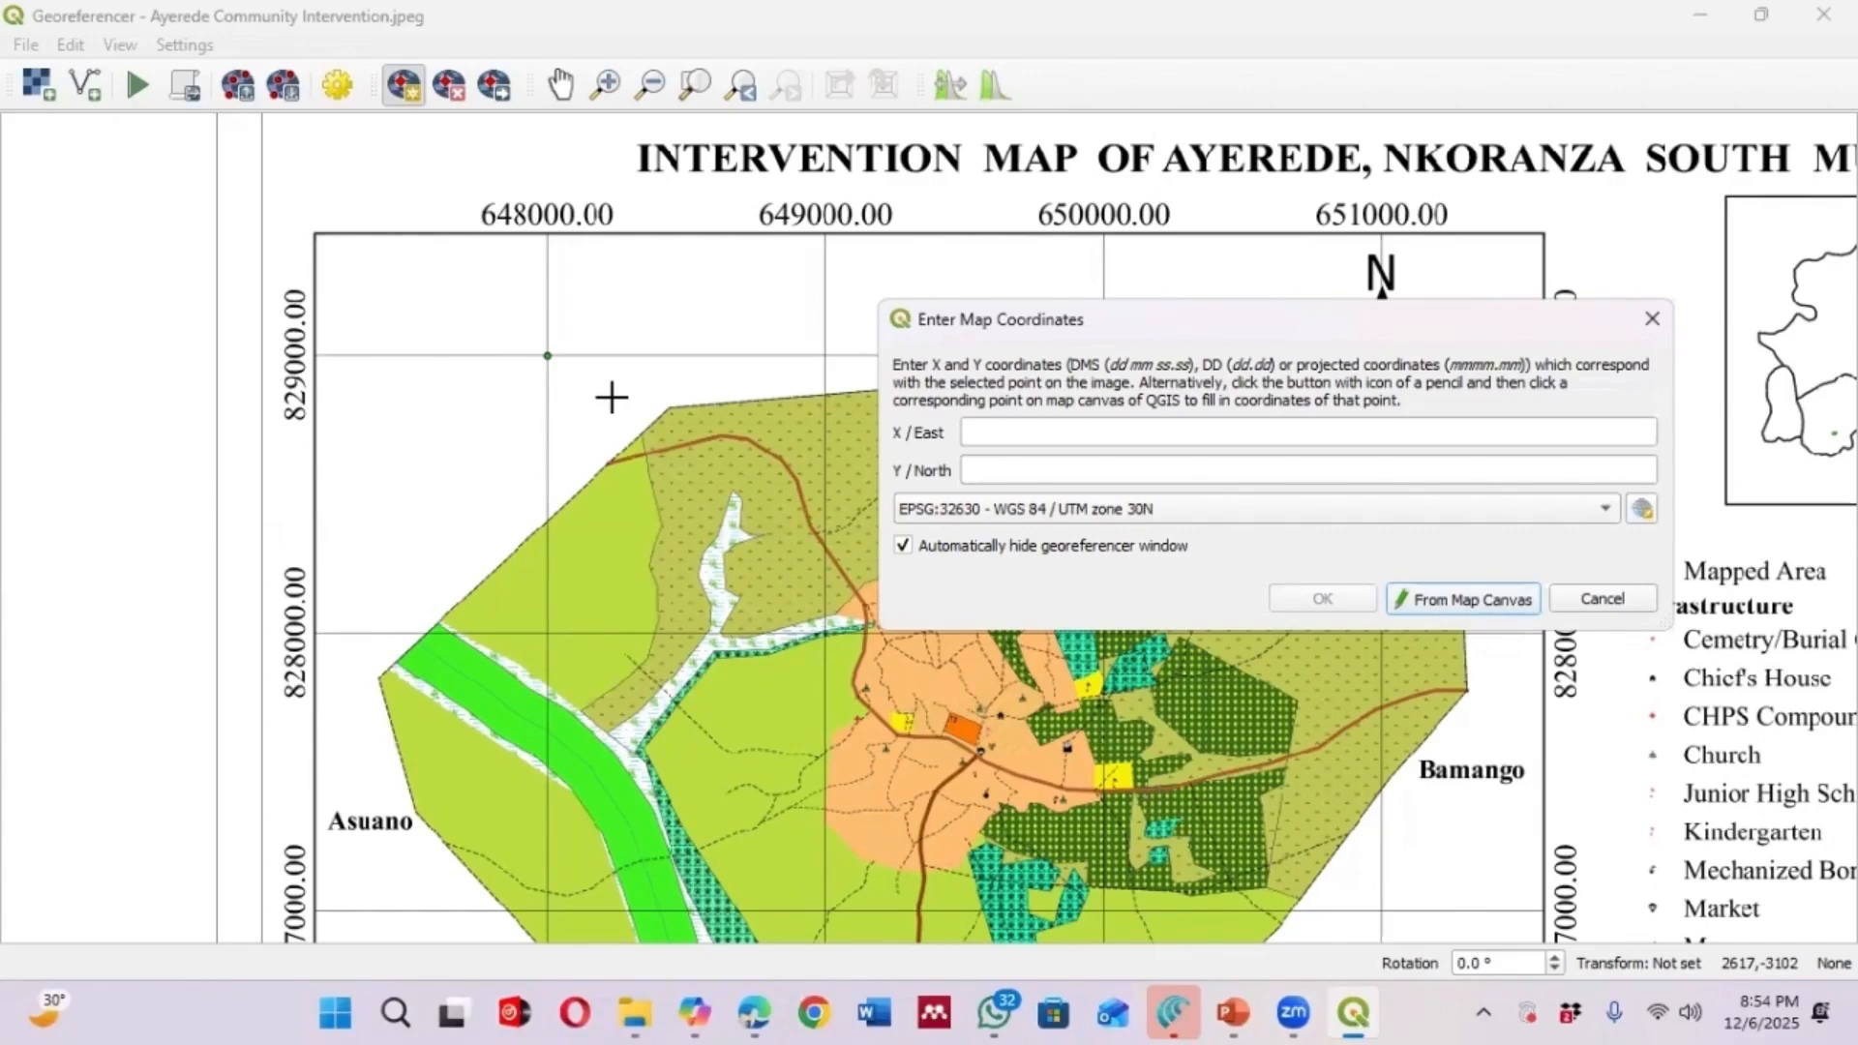
Enter 648000 East and 829000 North for the first control point at the upper-left grid intersection
left_click(1020, 440)
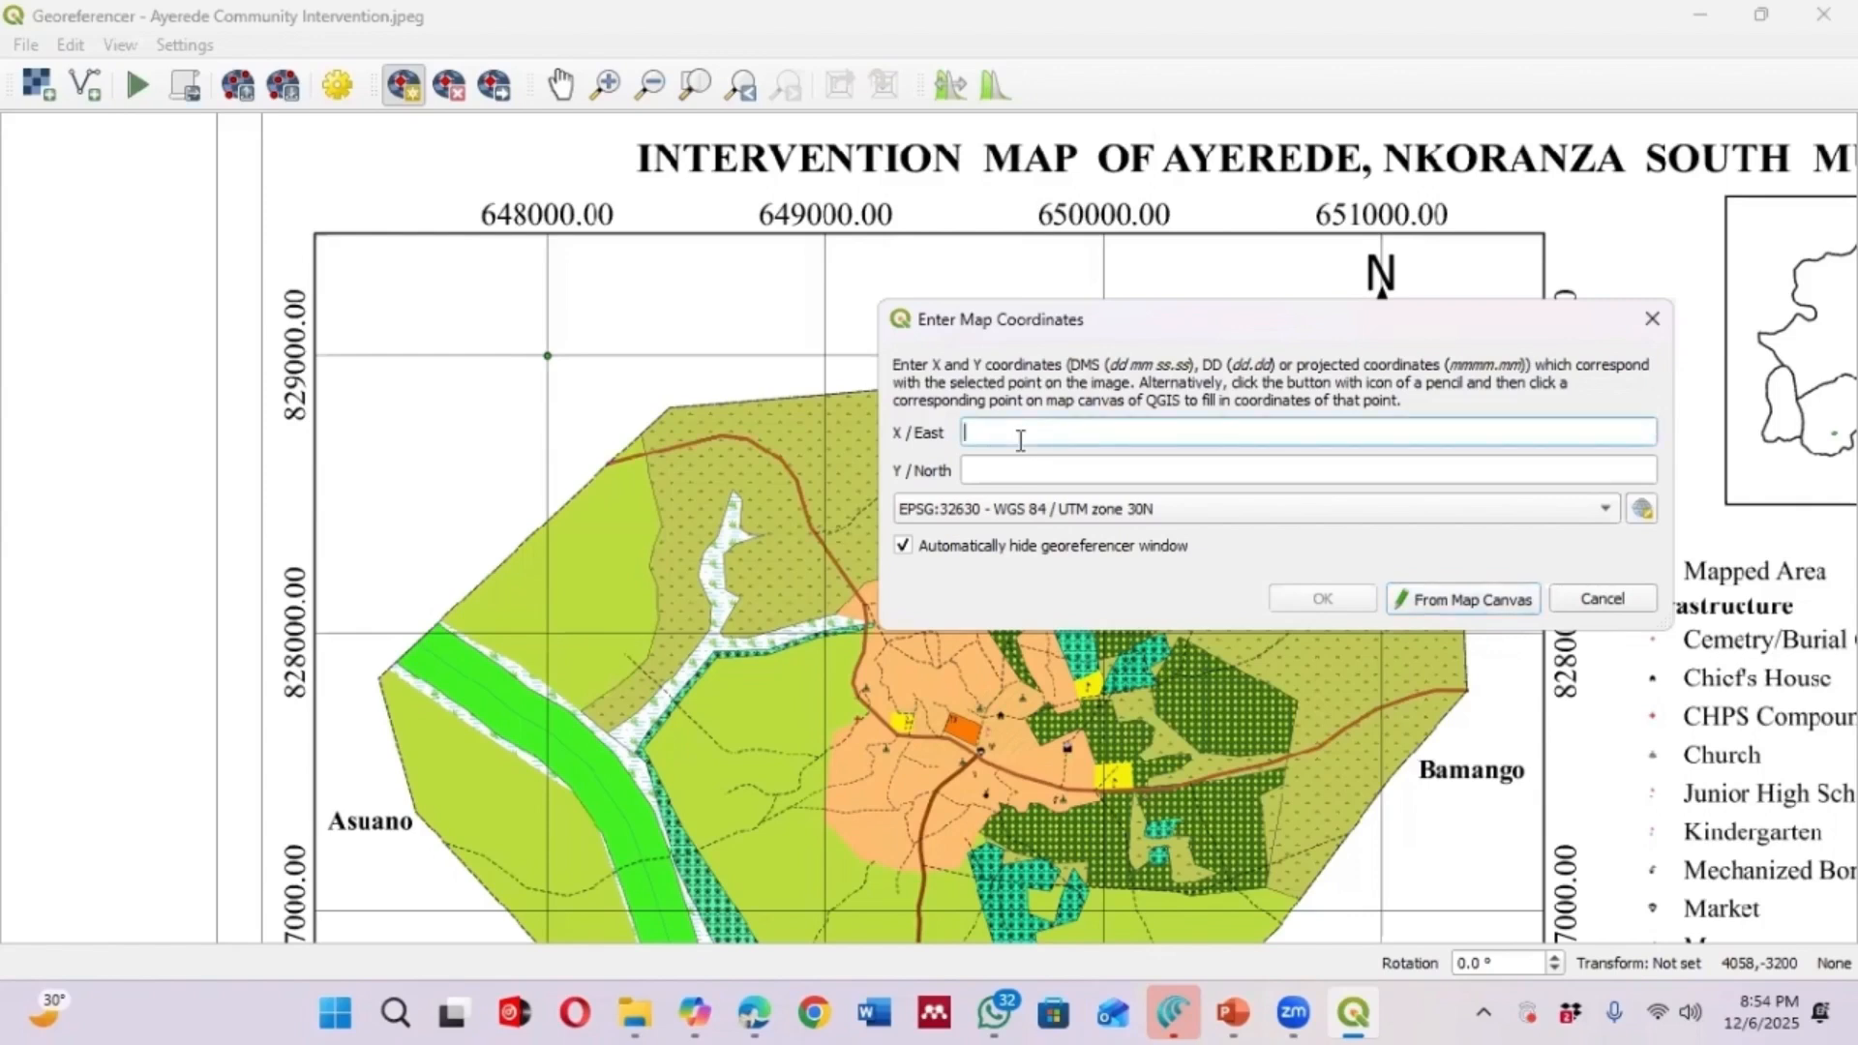
type("648000")
left_click(1015, 473)
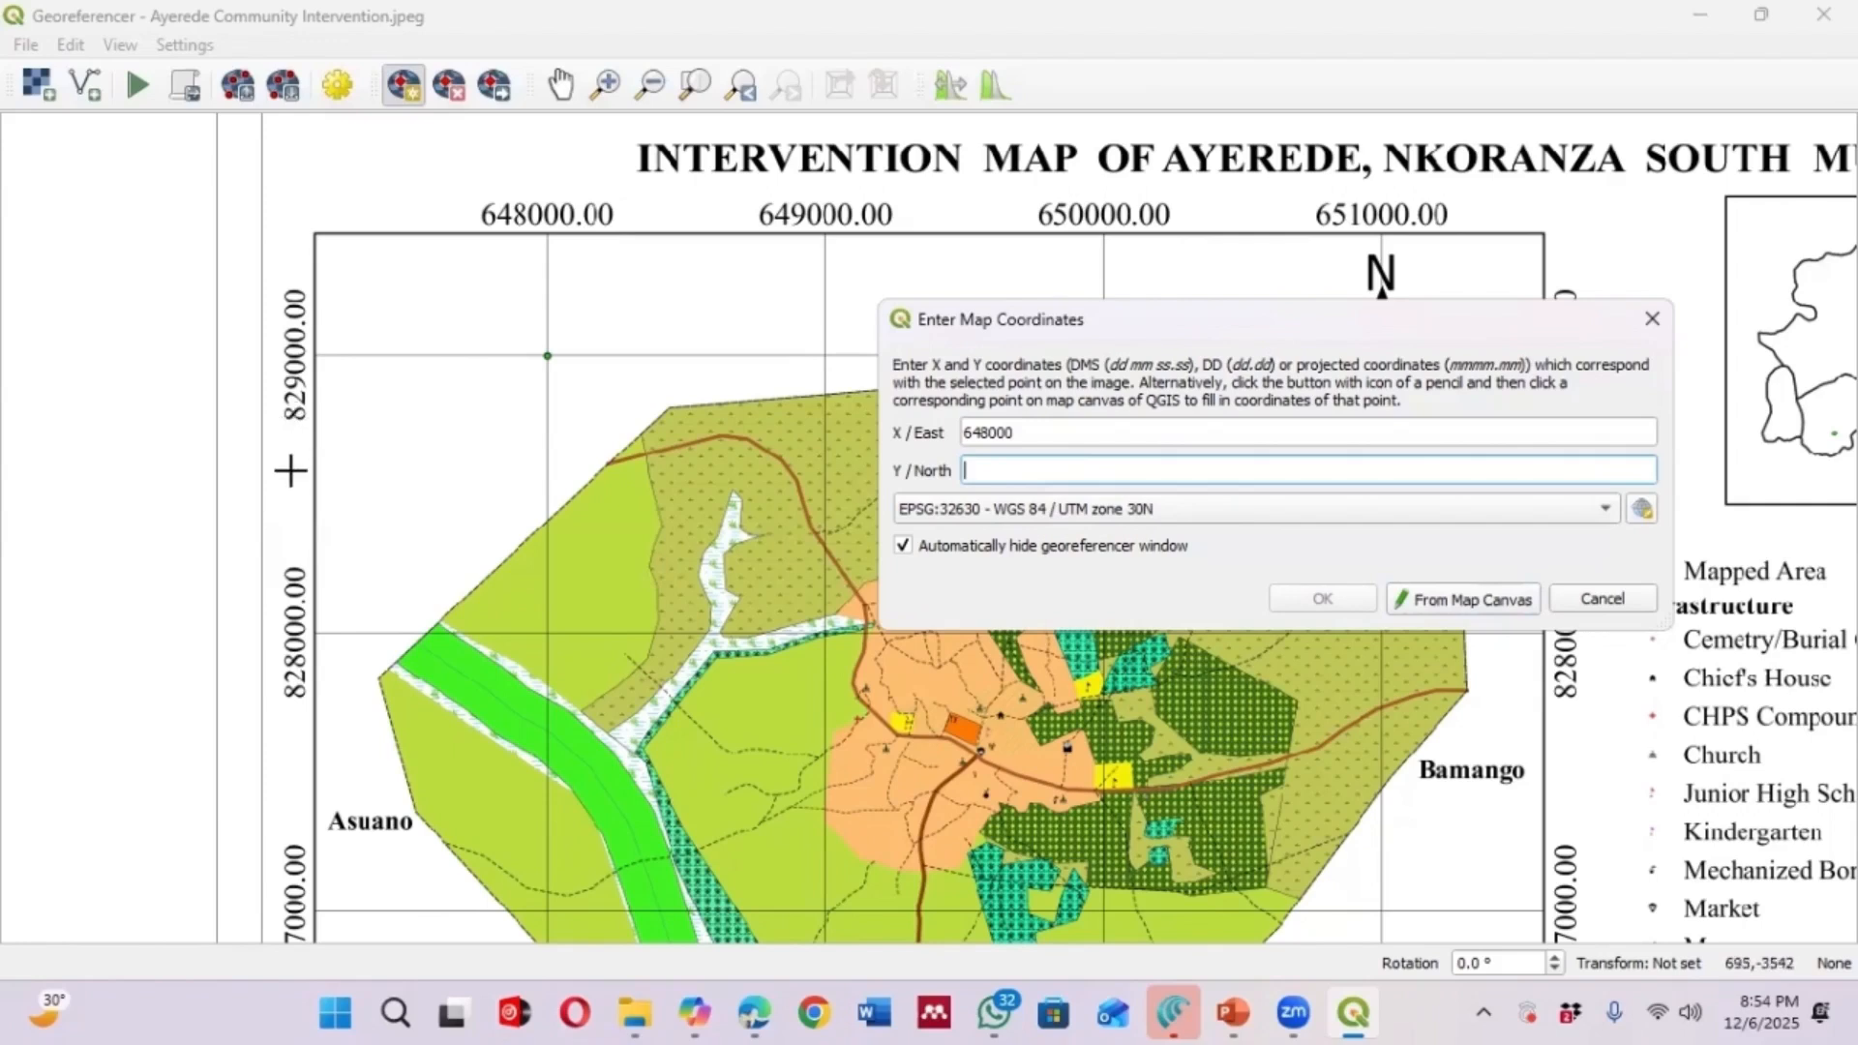
type("829000")
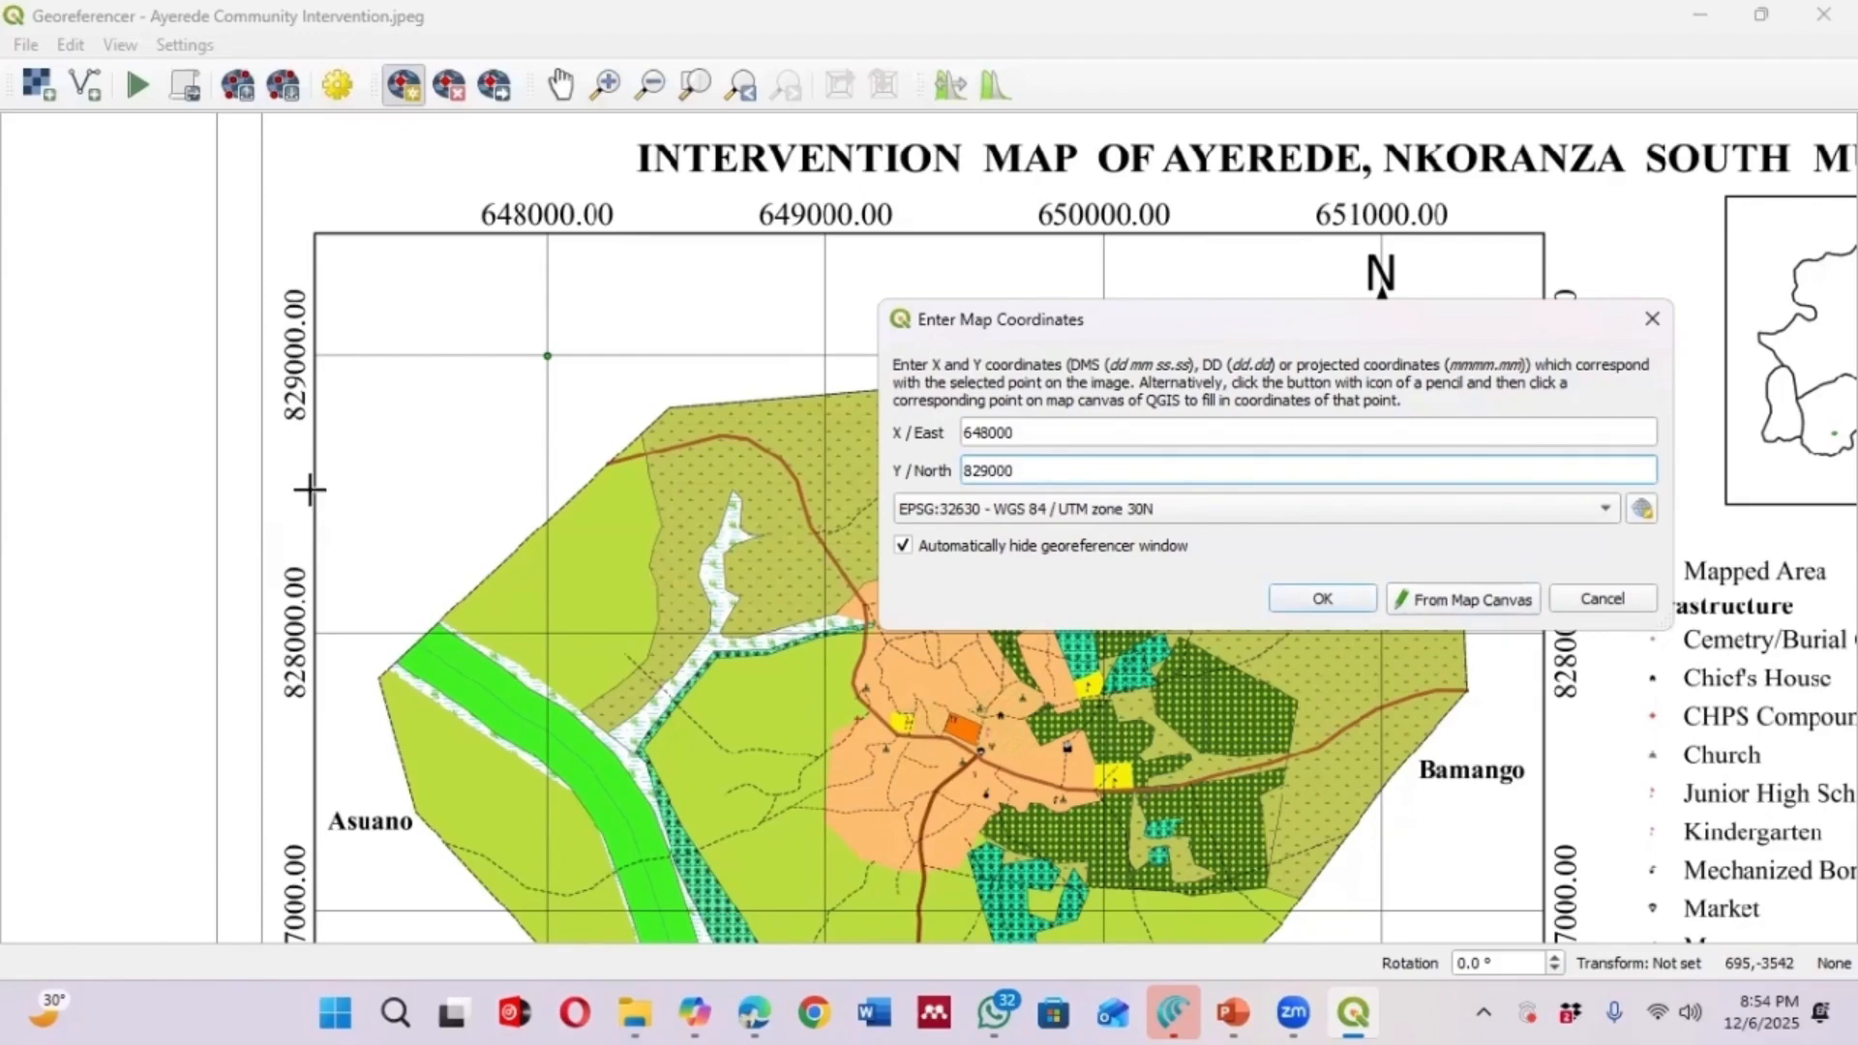
left_click(1344, 606)
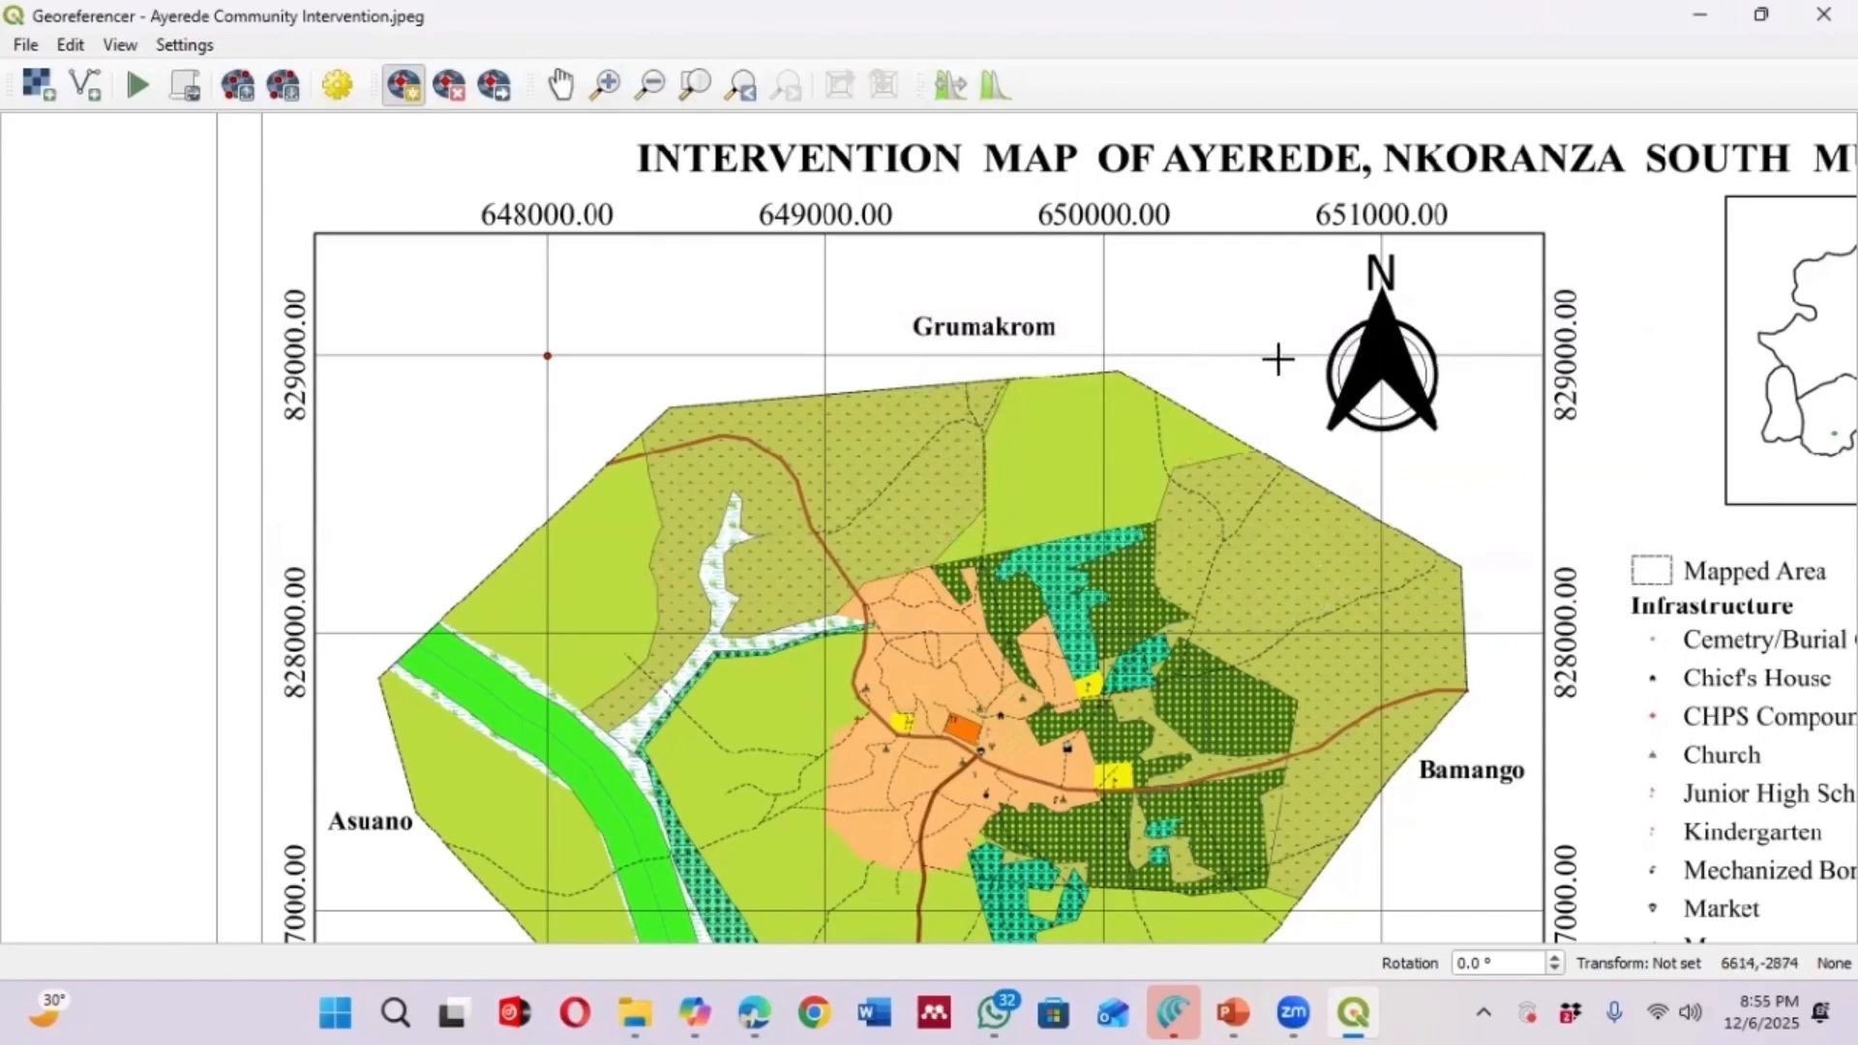
Add a second control point at the 651000 East, 829000 North grid intersection near the north arrow
left_click(1380, 354)
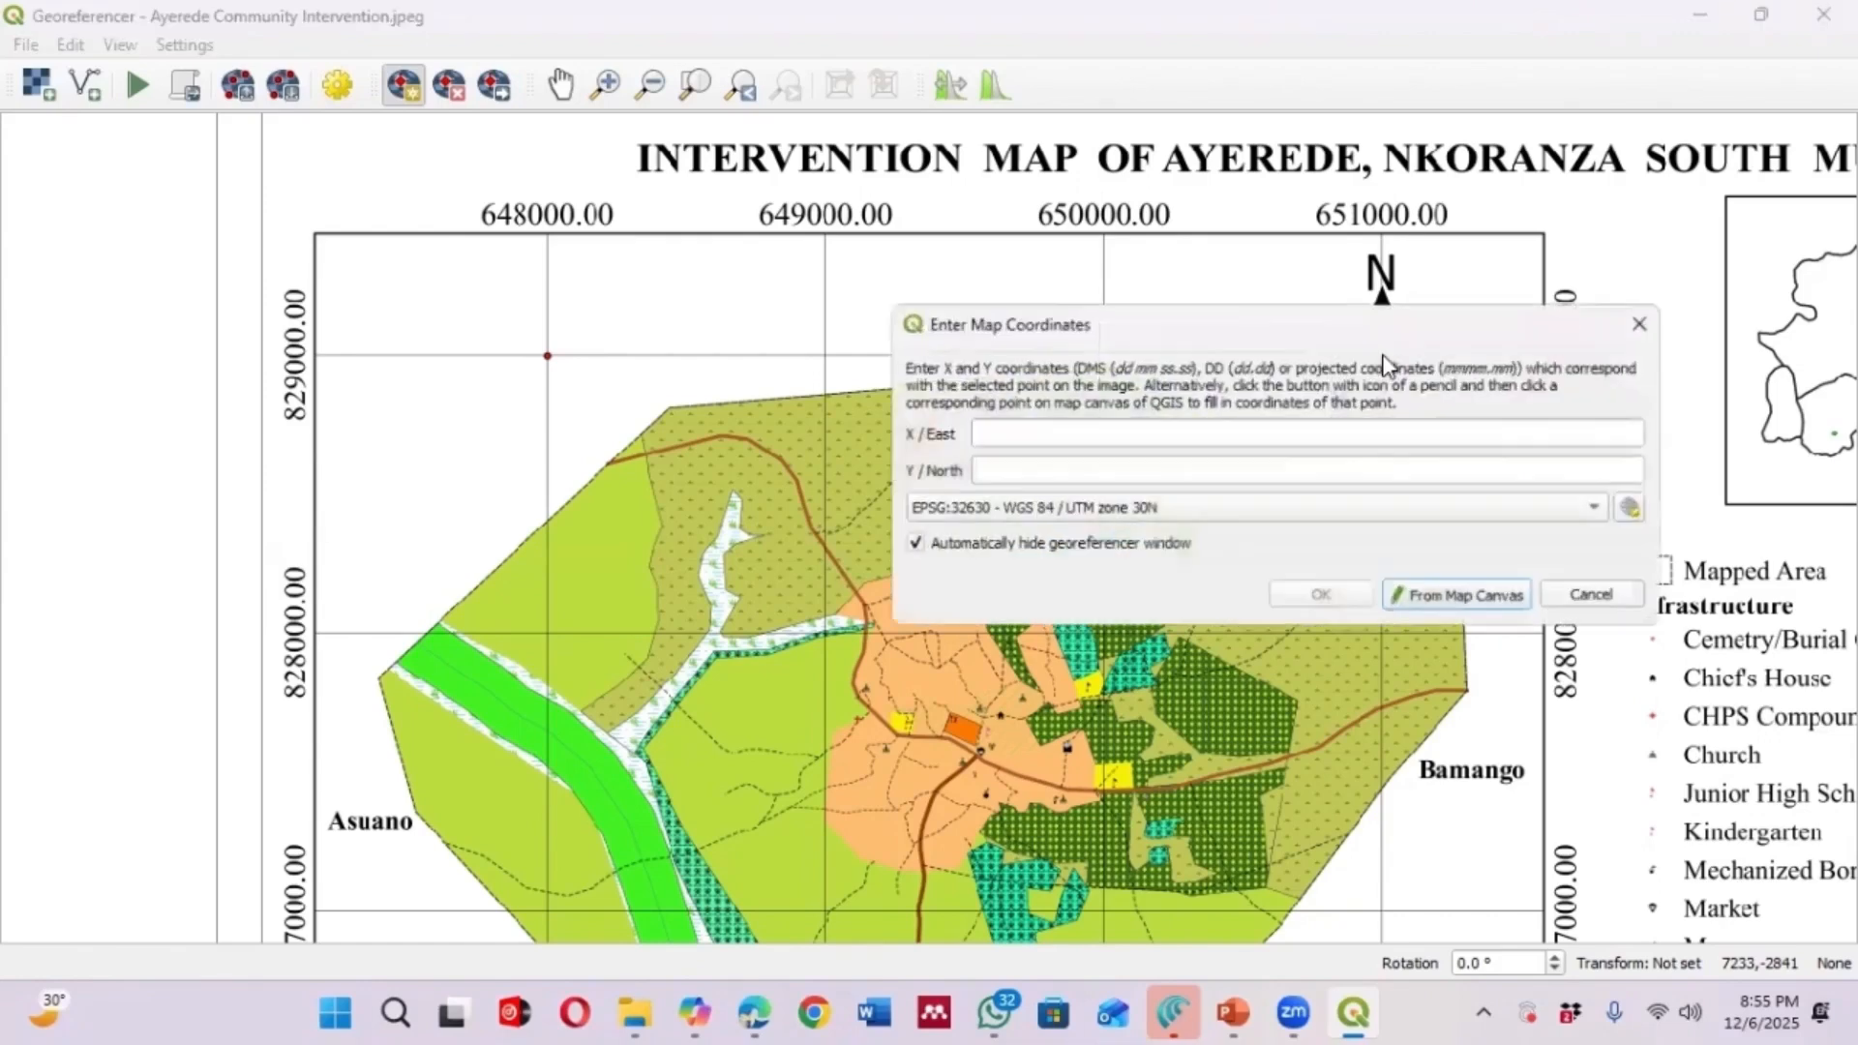
left_click_drag(1229, 331, 938, 436)
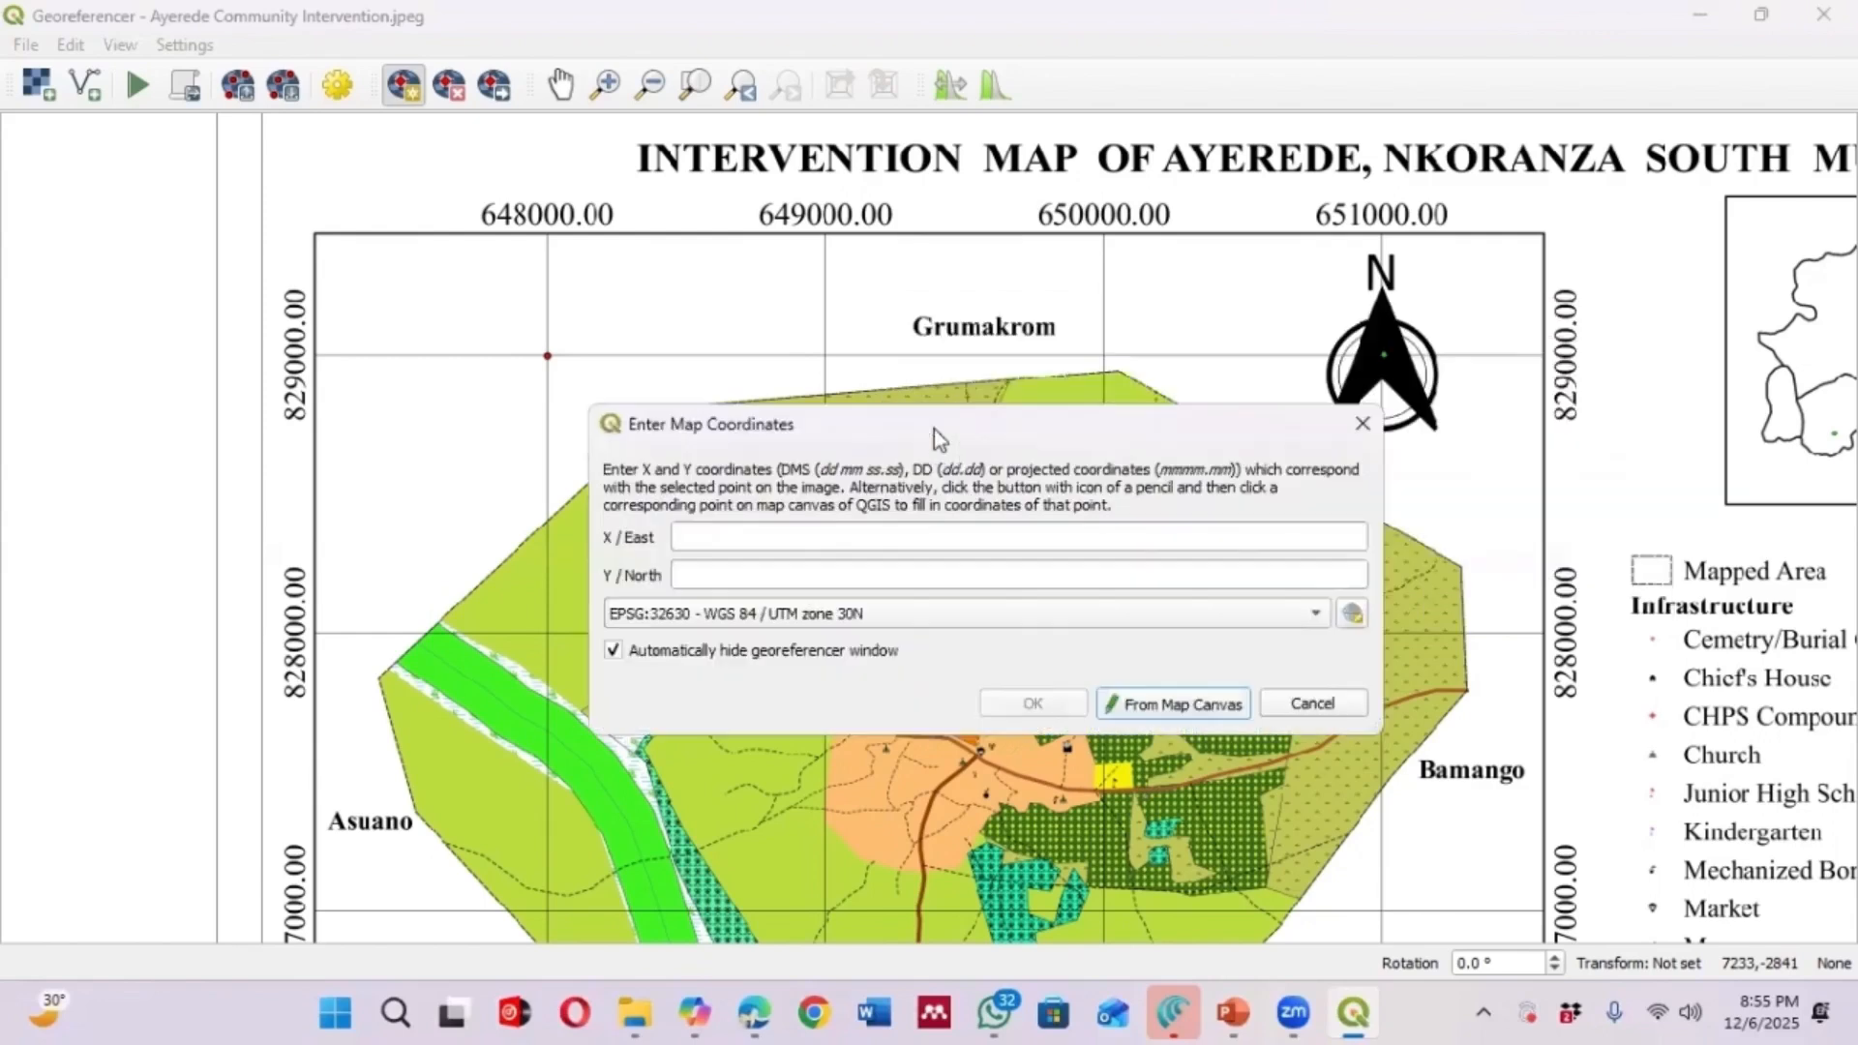
left_click(783, 538)
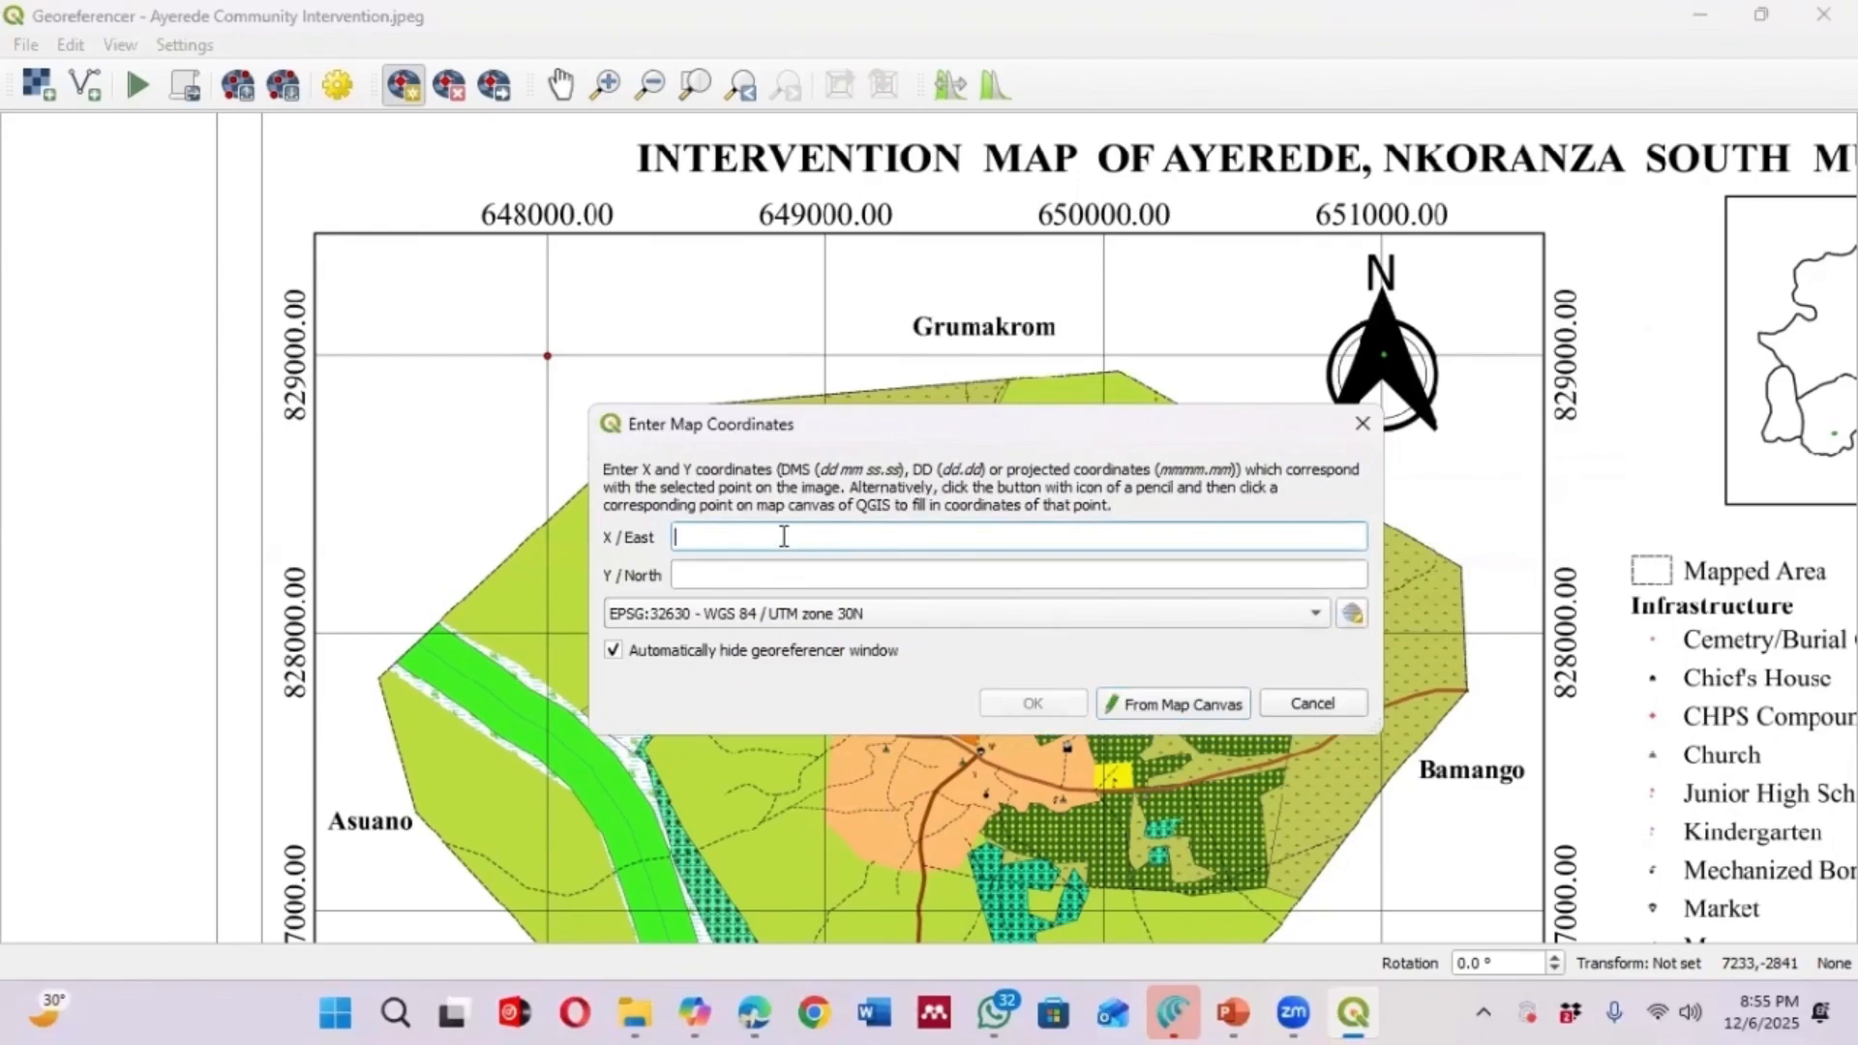
type("65110")
key("BackSpace")
key("BackSpace")
type("000")
left_click(848, 572)
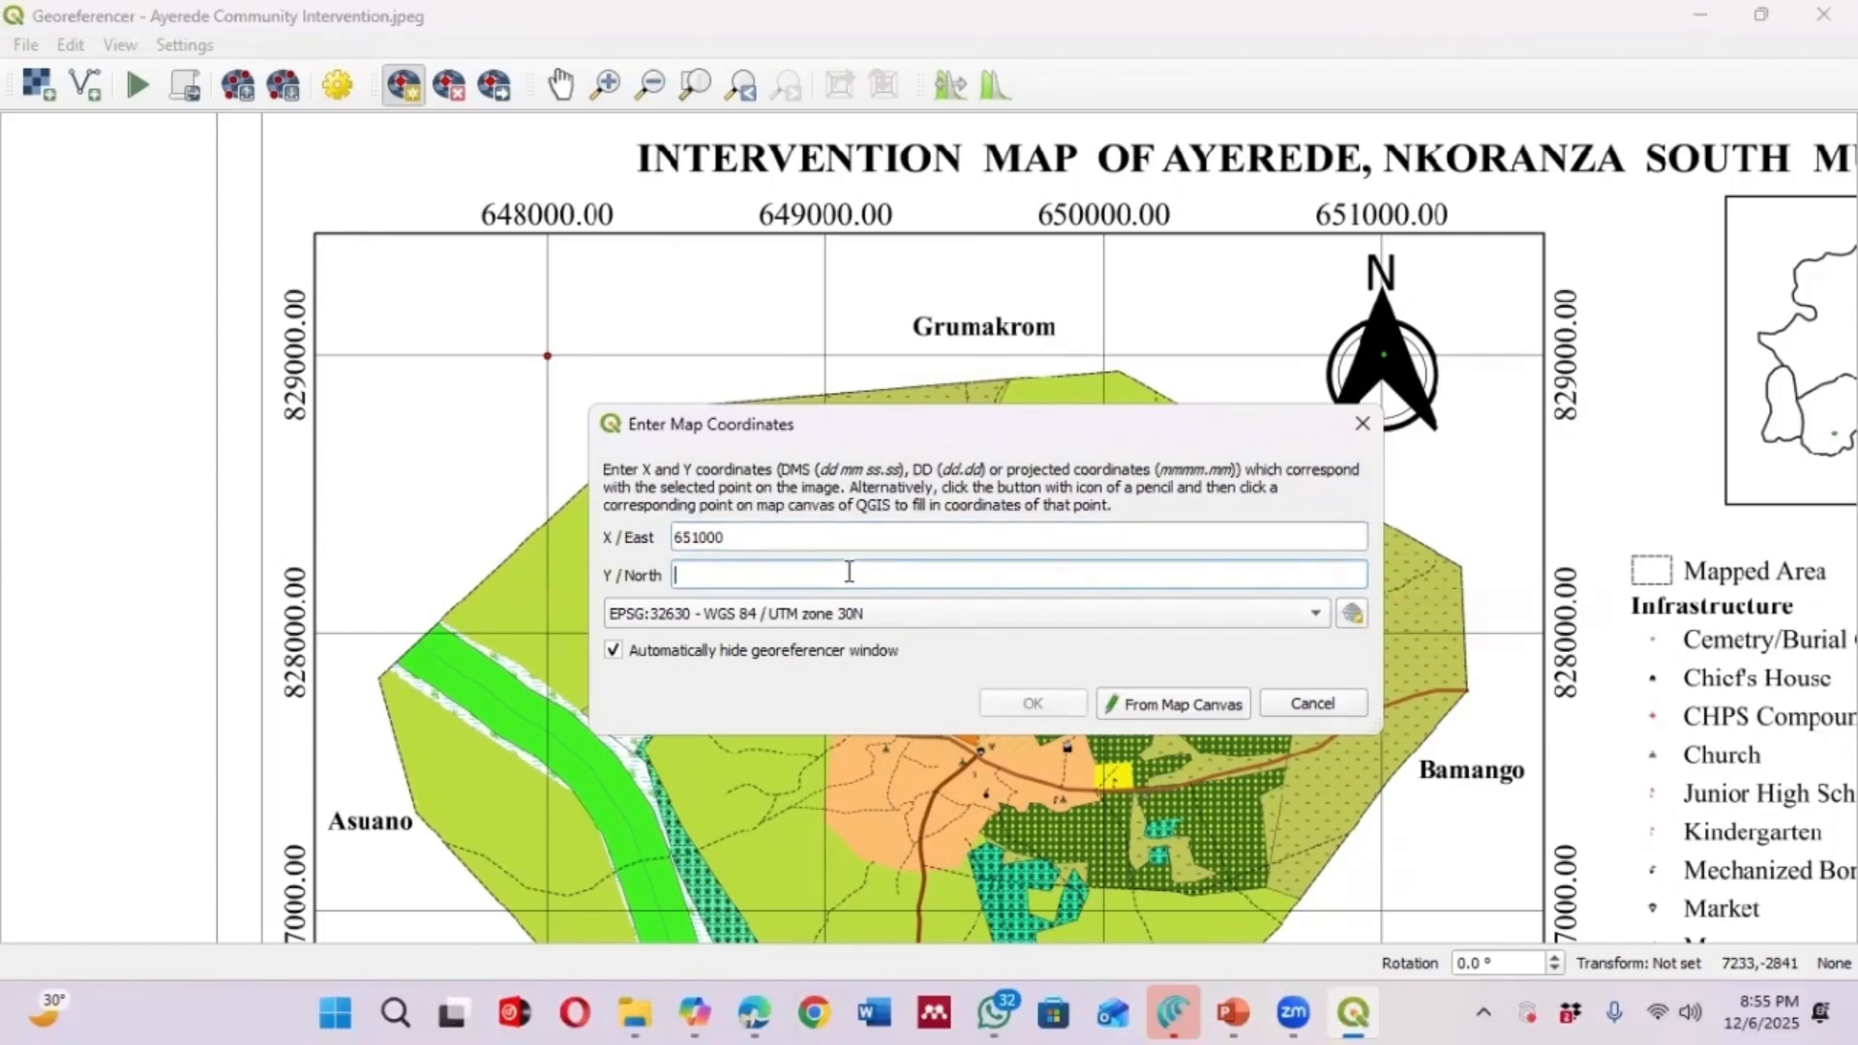
type("829000")
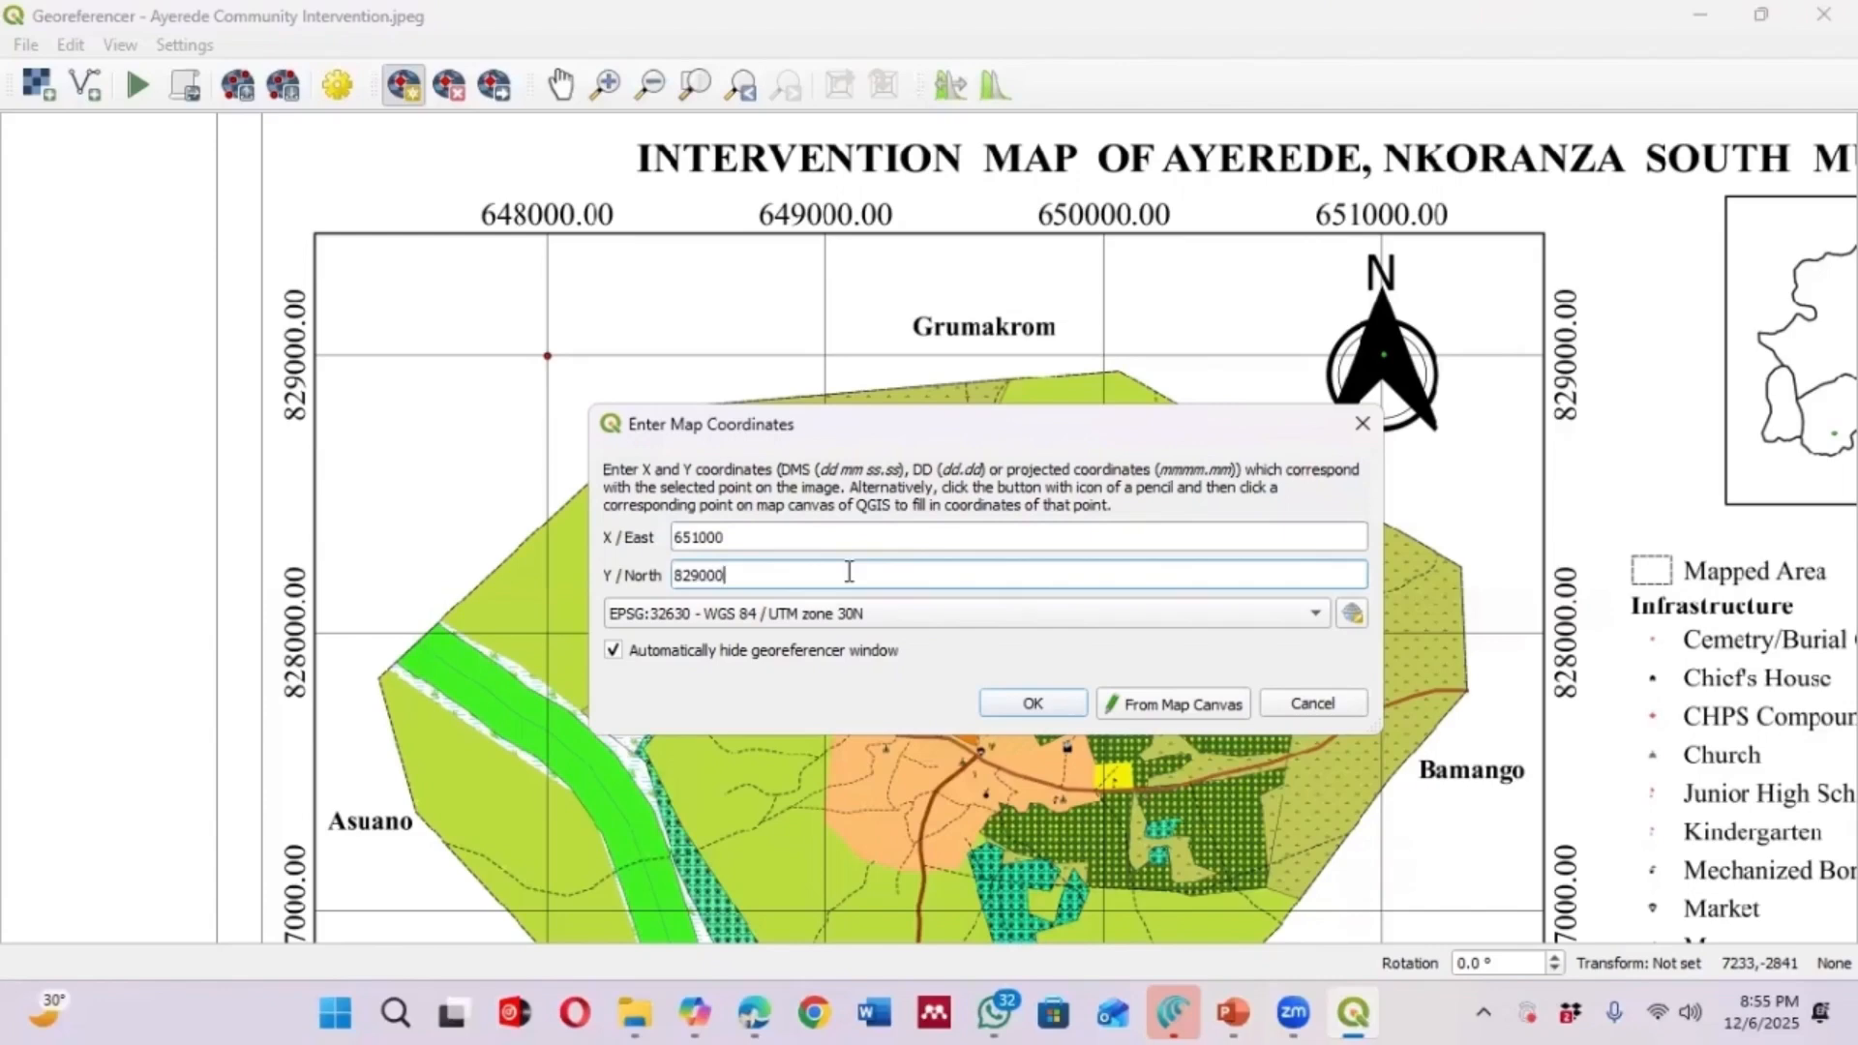
left_click(1031, 704)
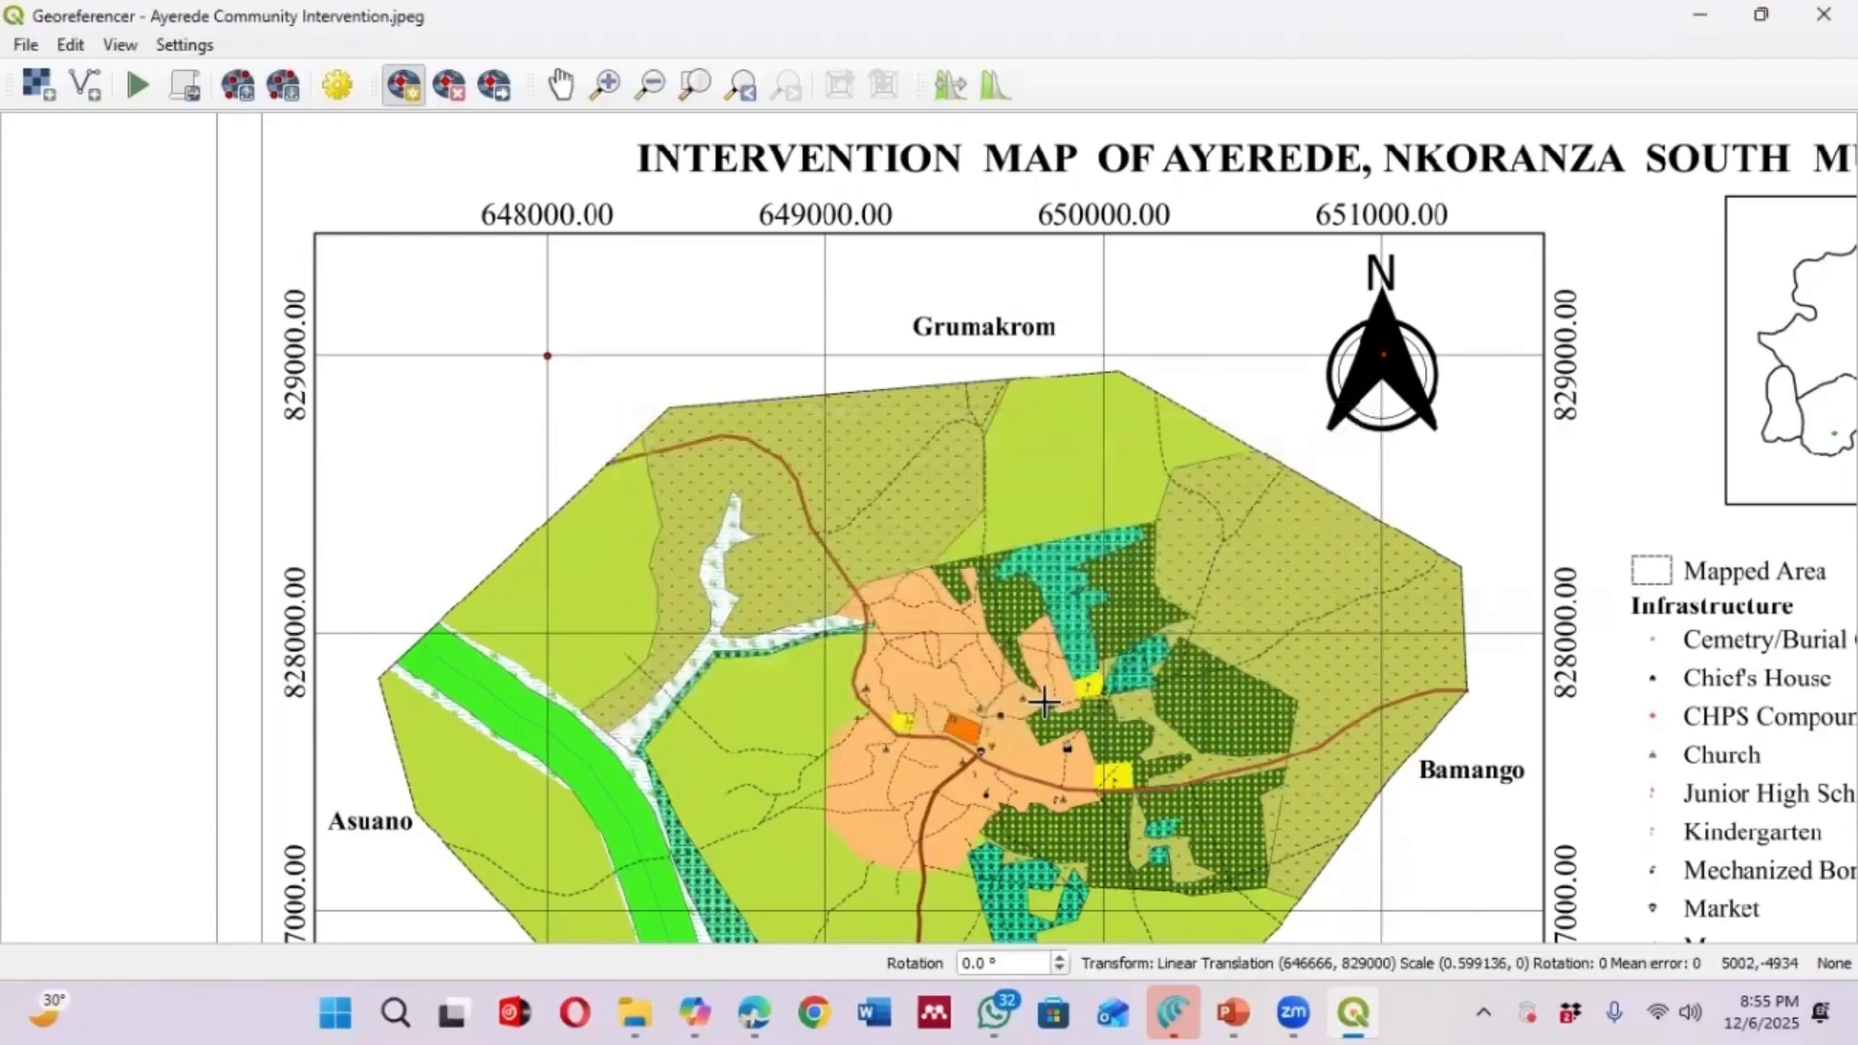
Add a third control point at the 651000 East, 826000 North grid intersection
scroll(939, 427, "down", 1)
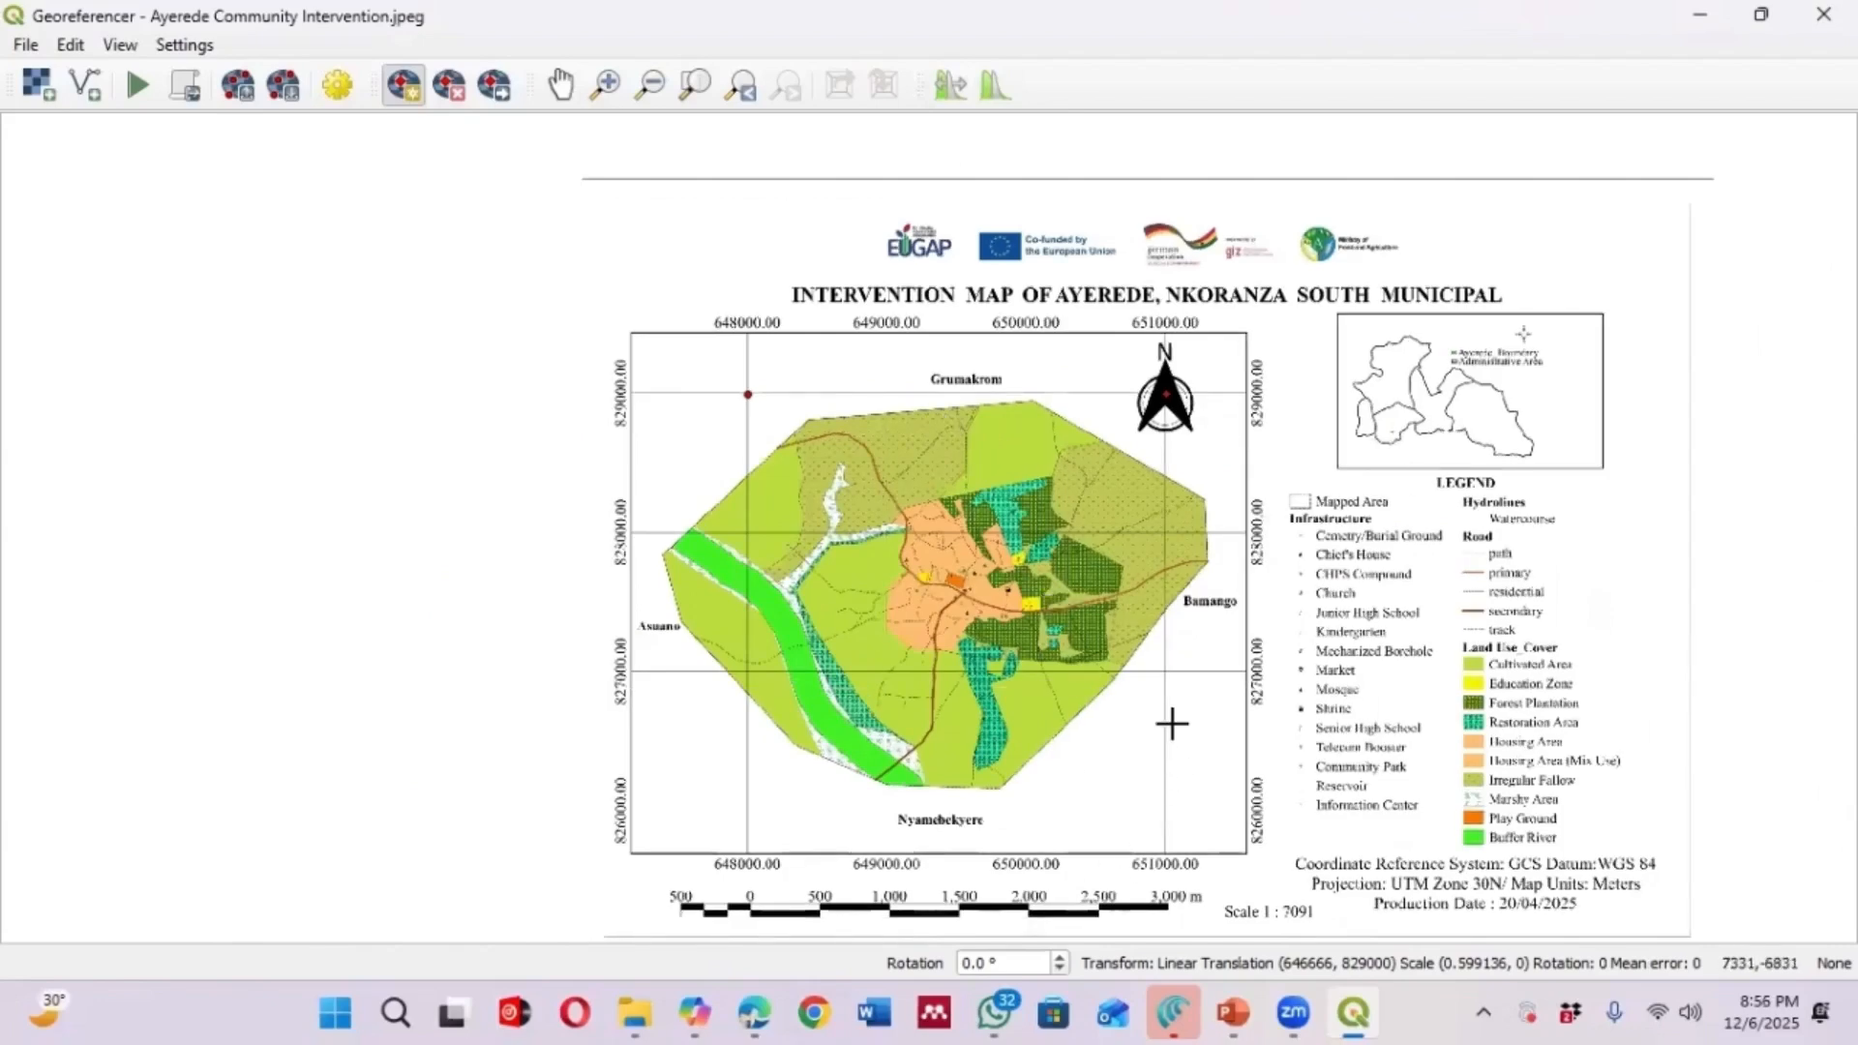
scroll(1180, 665, "up", 1)
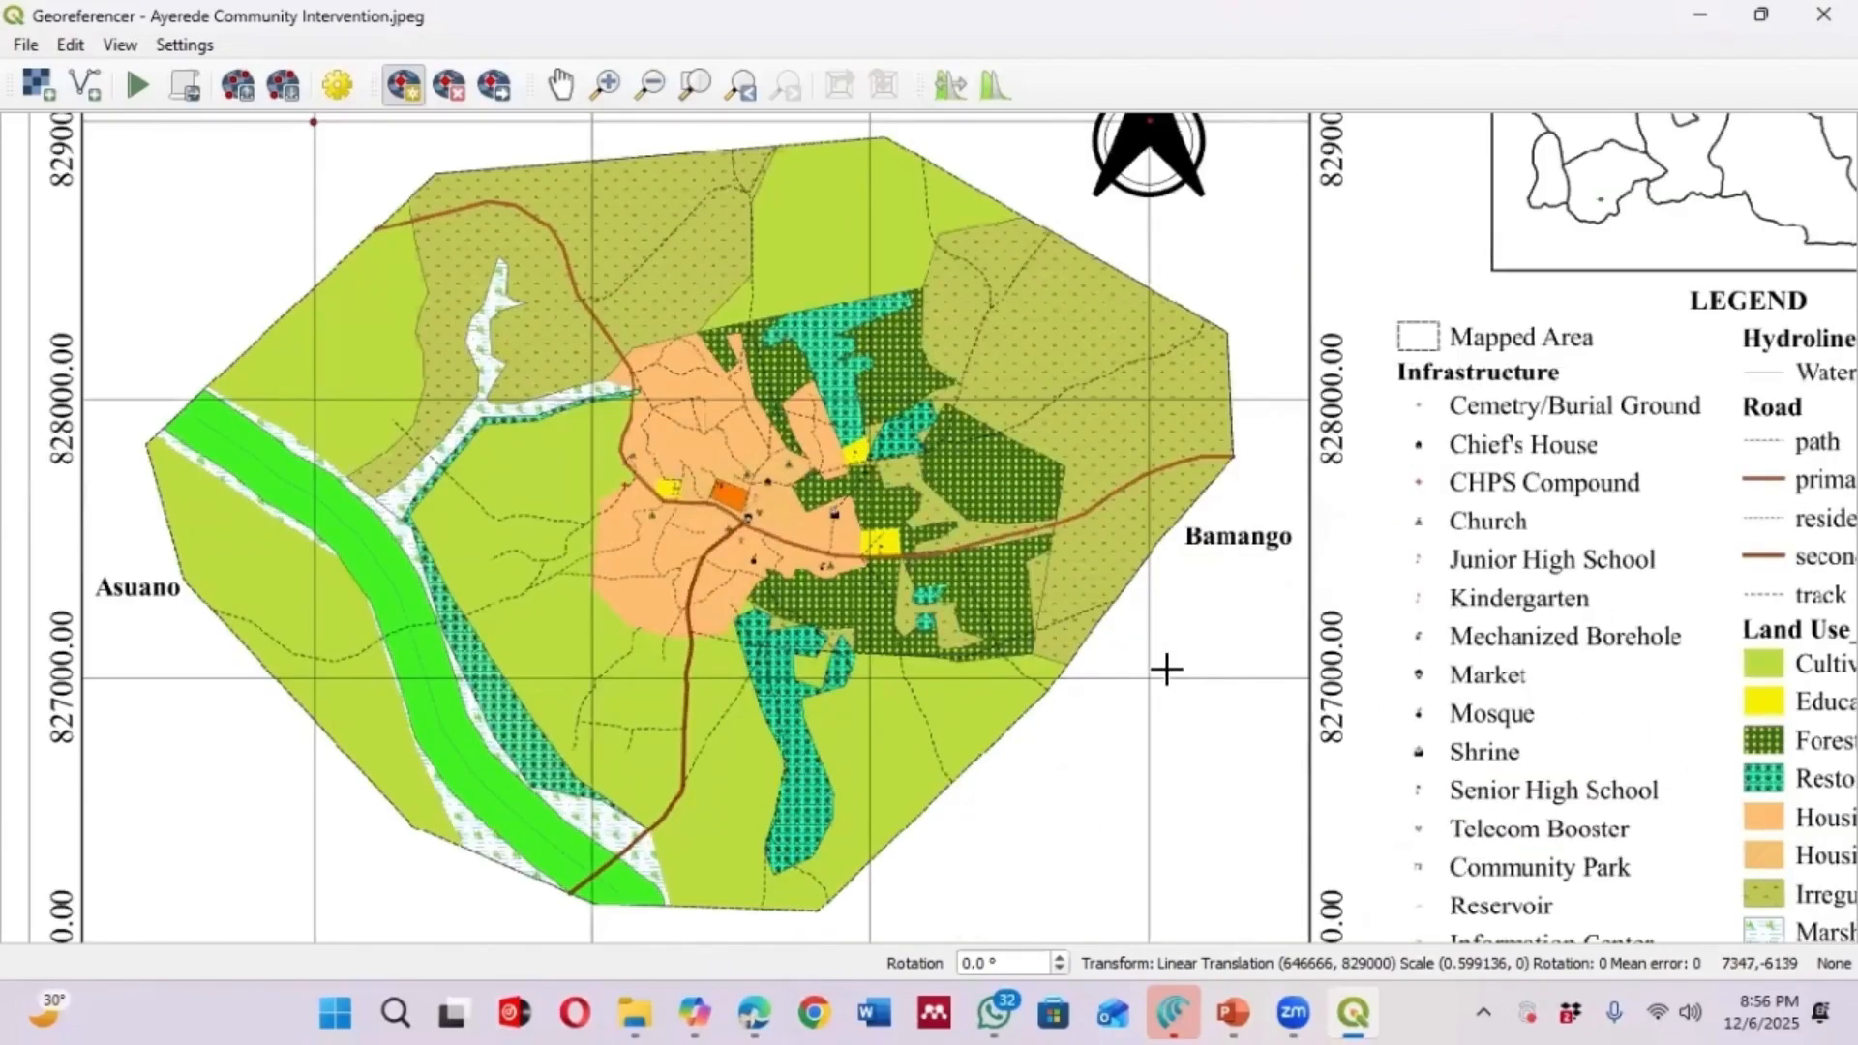
scroll(1143, 606, "down", 1)
scroll(1146, 777, "up", 1)
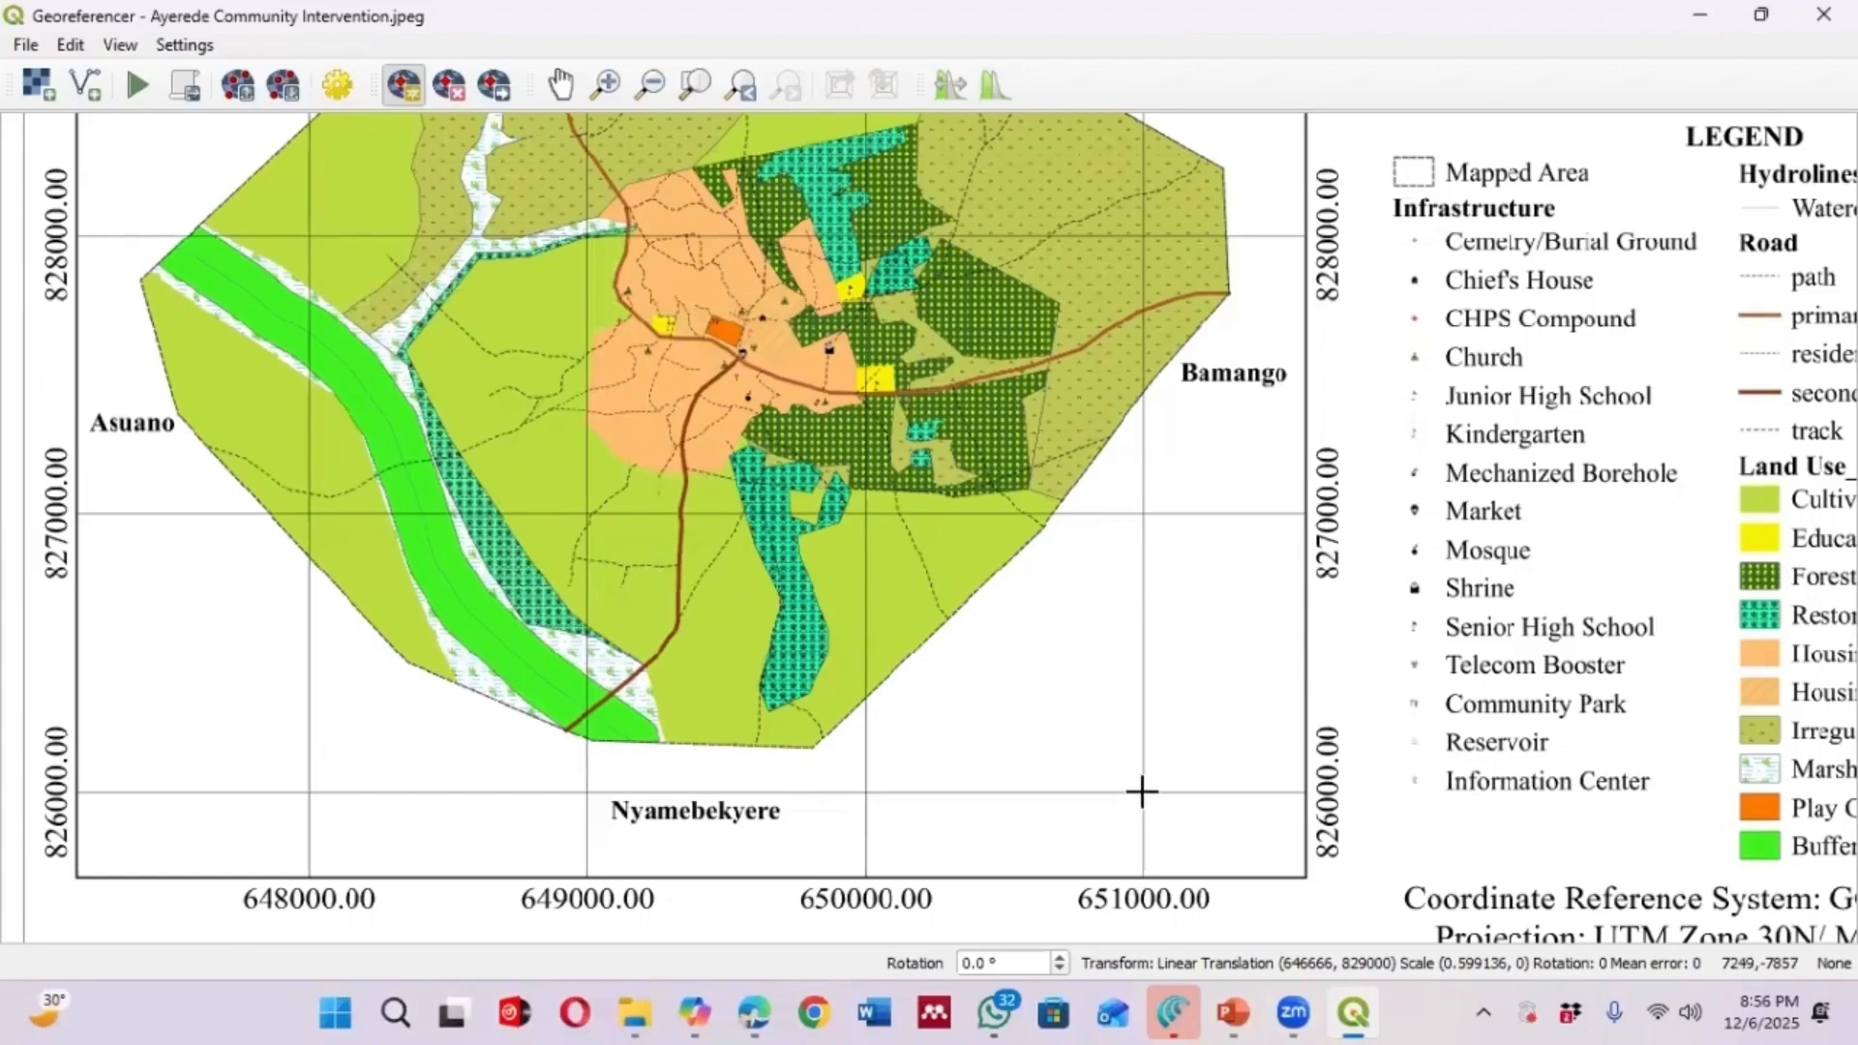
left_click(1141, 792)
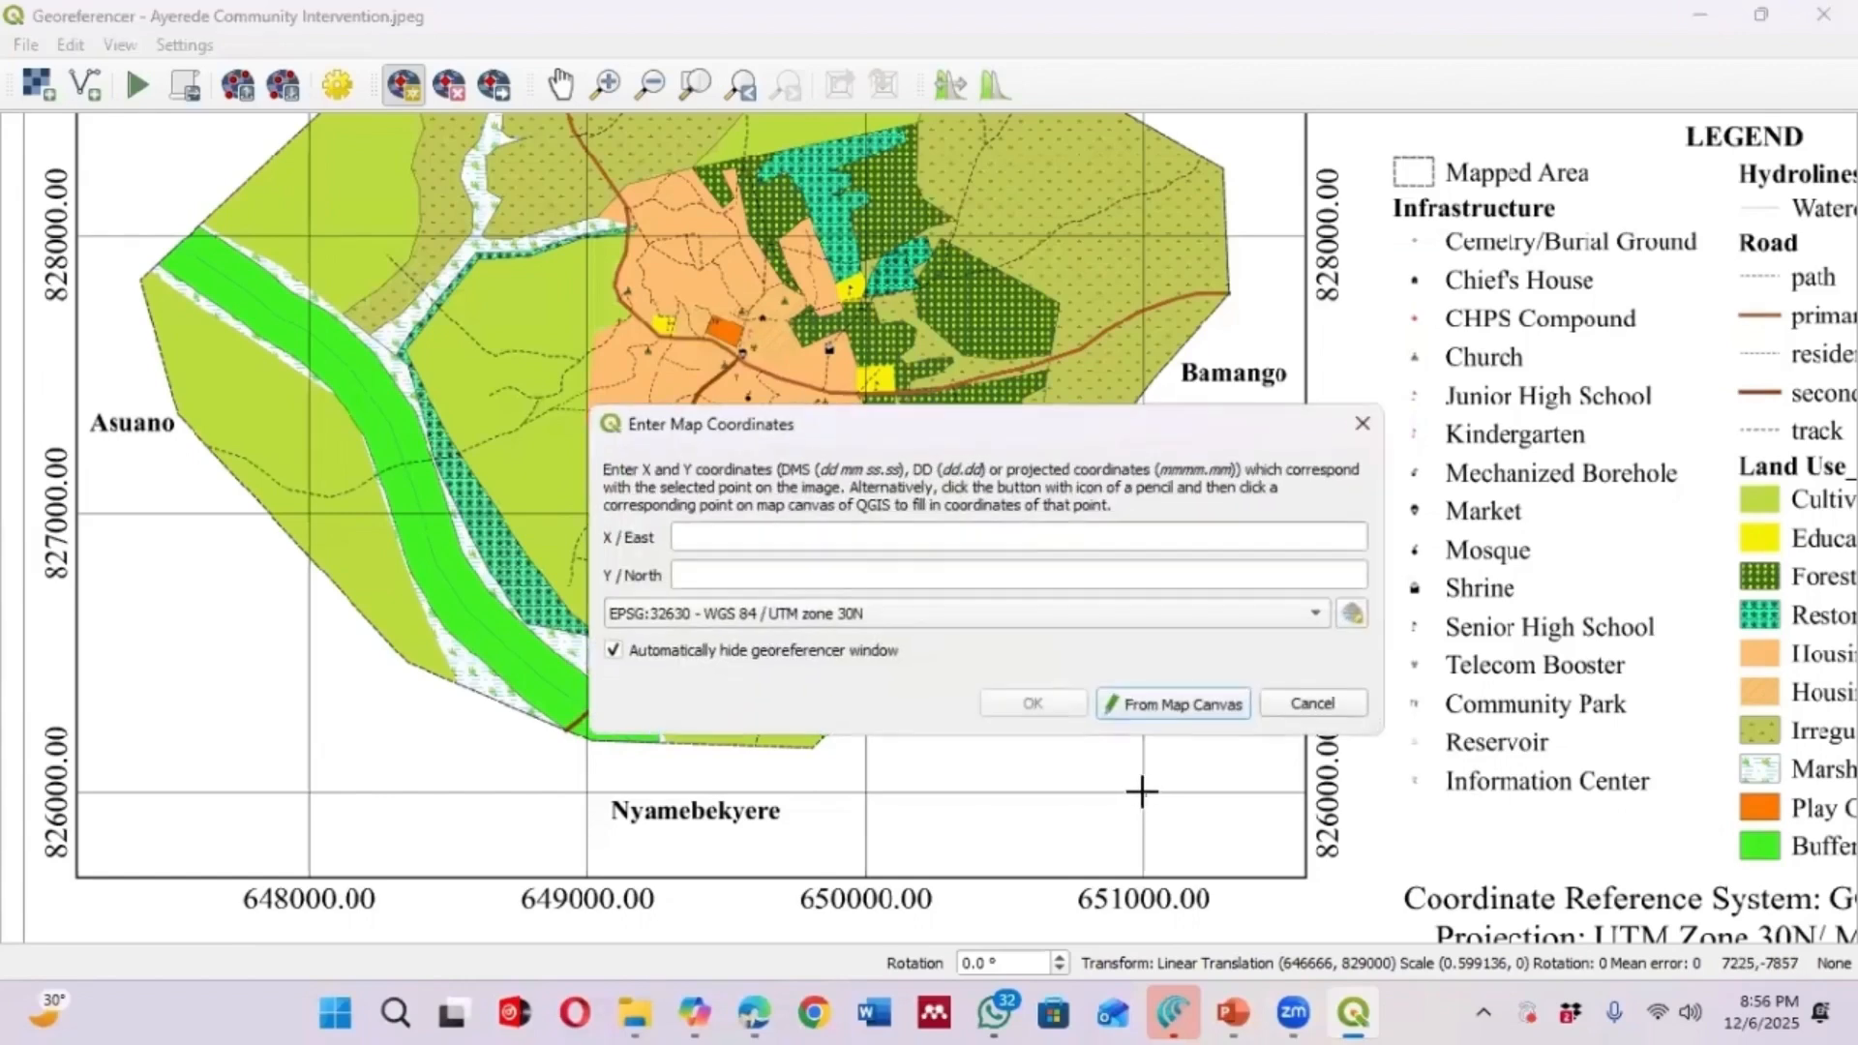
left_click(731, 539)
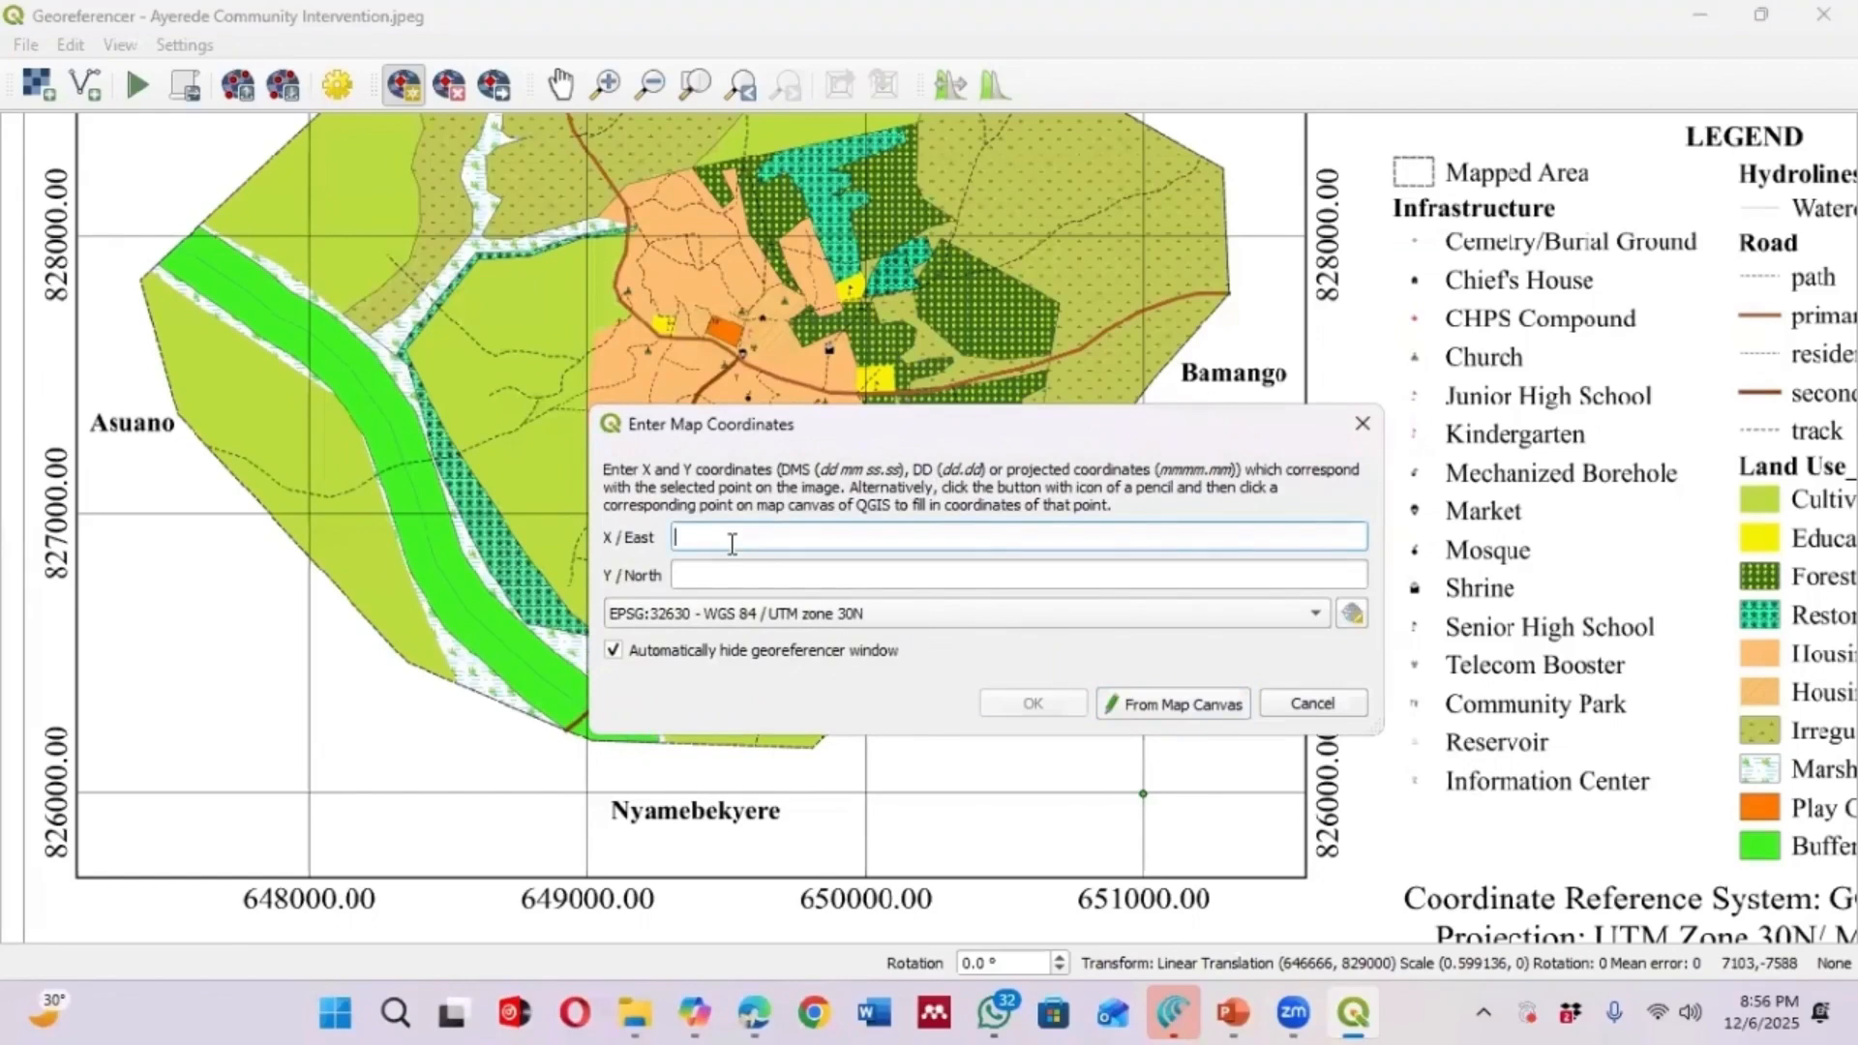
type("651000")
left_click(803, 576)
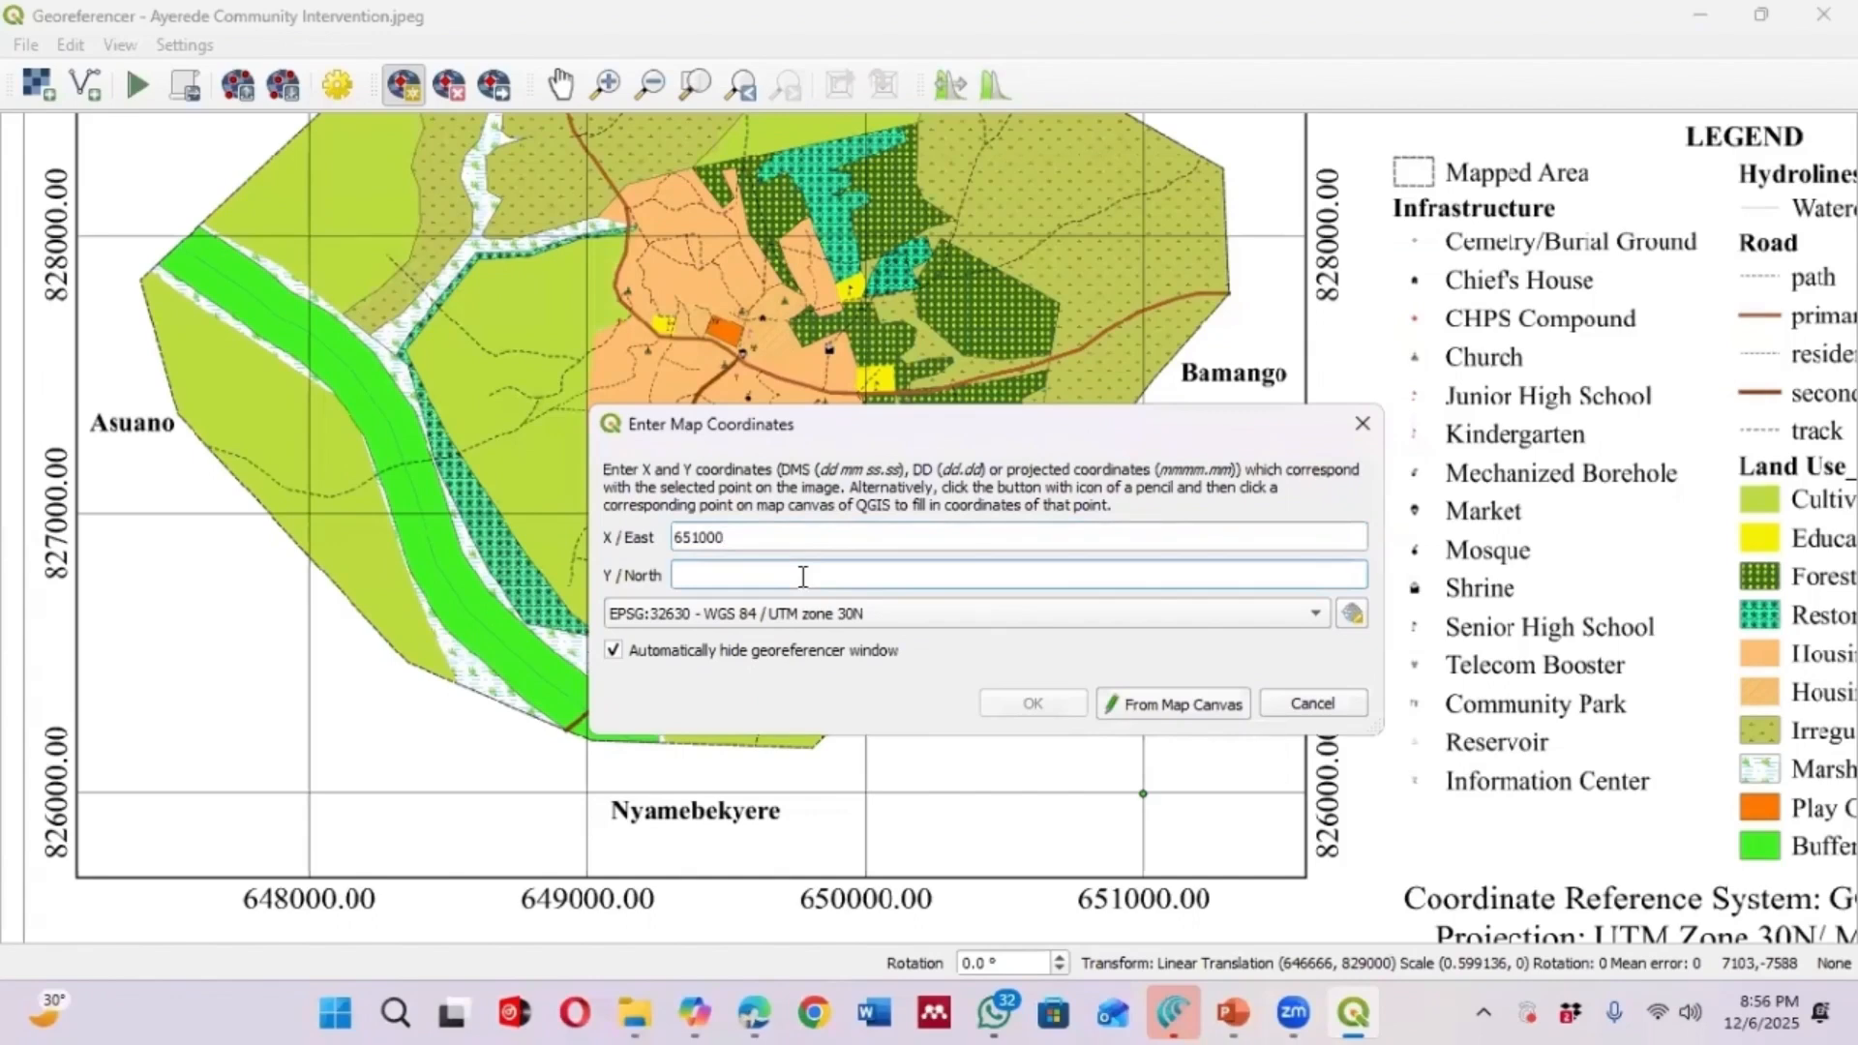
left_click_drag(873, 420, 855, 300)
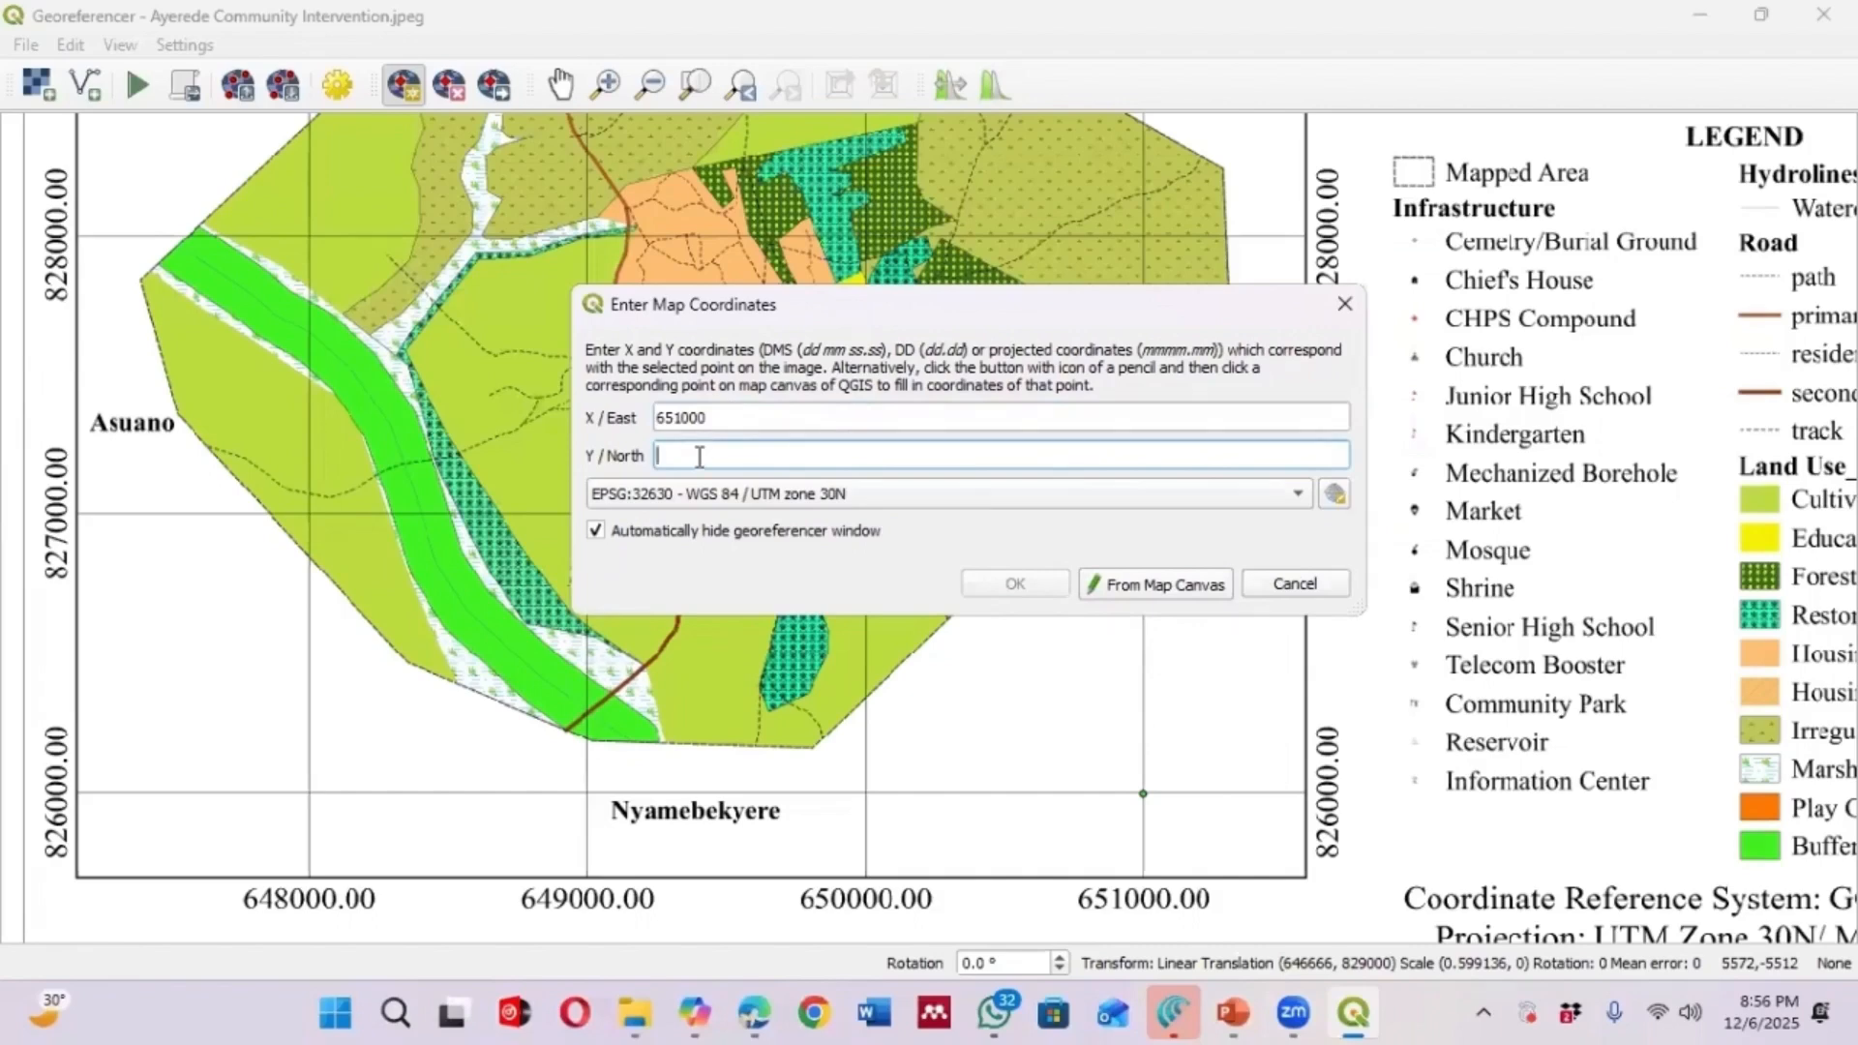
type("826000")
left_click(1028, 583)
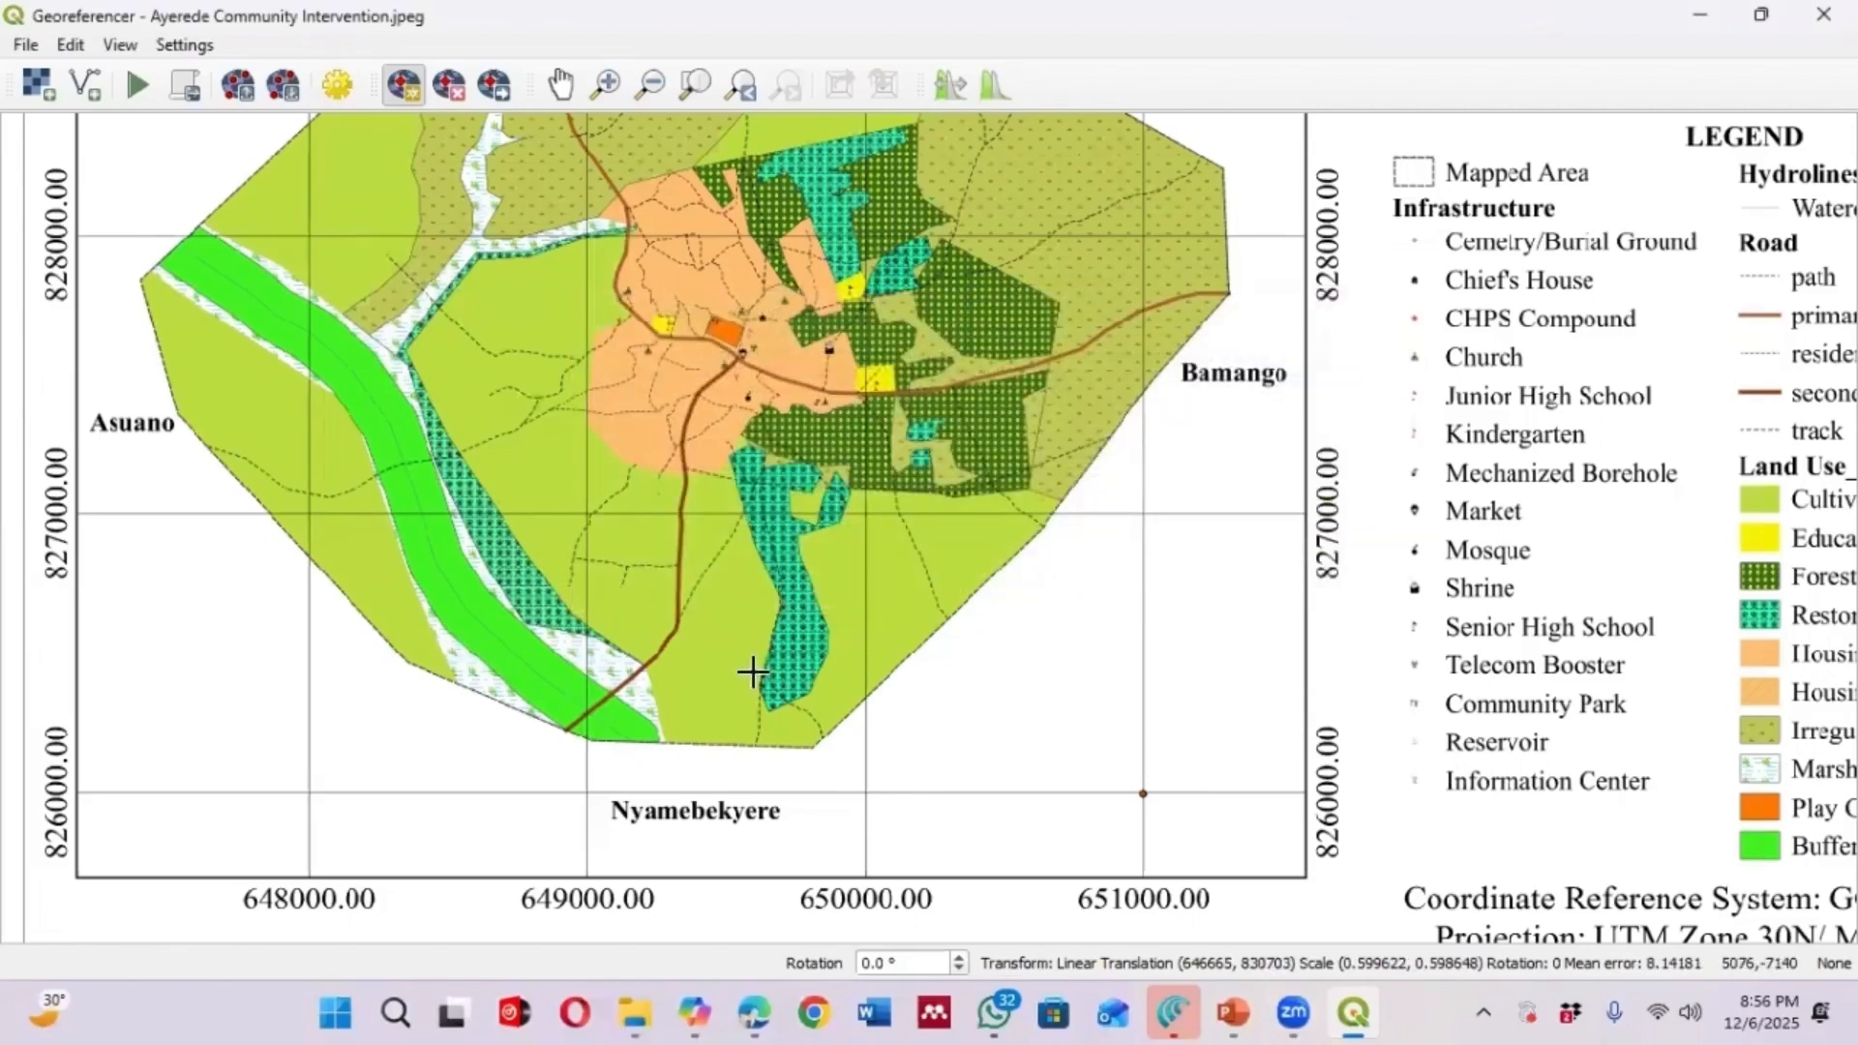
Add a fourth control point at the 648000 East, 826000 North grid intersection
left_click(306, 791)
left_click(873, 418)
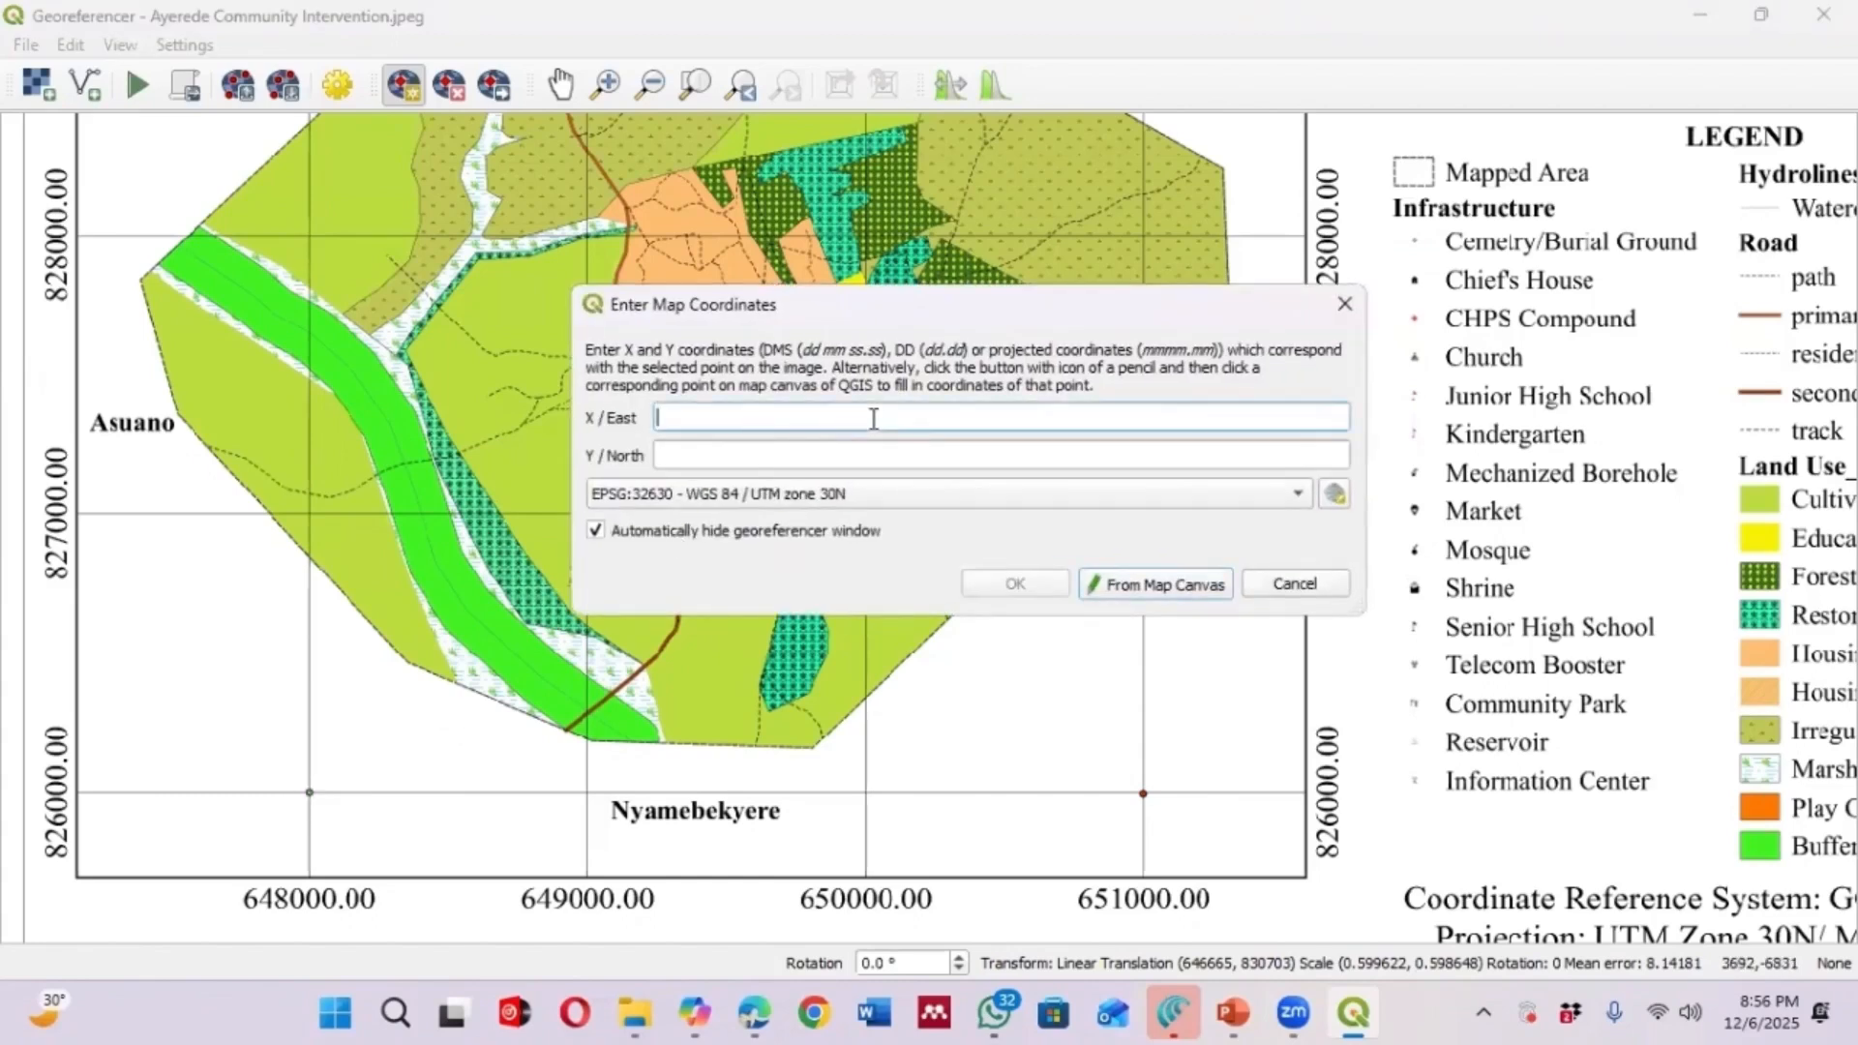
type("648000")
left_click(856, 445)
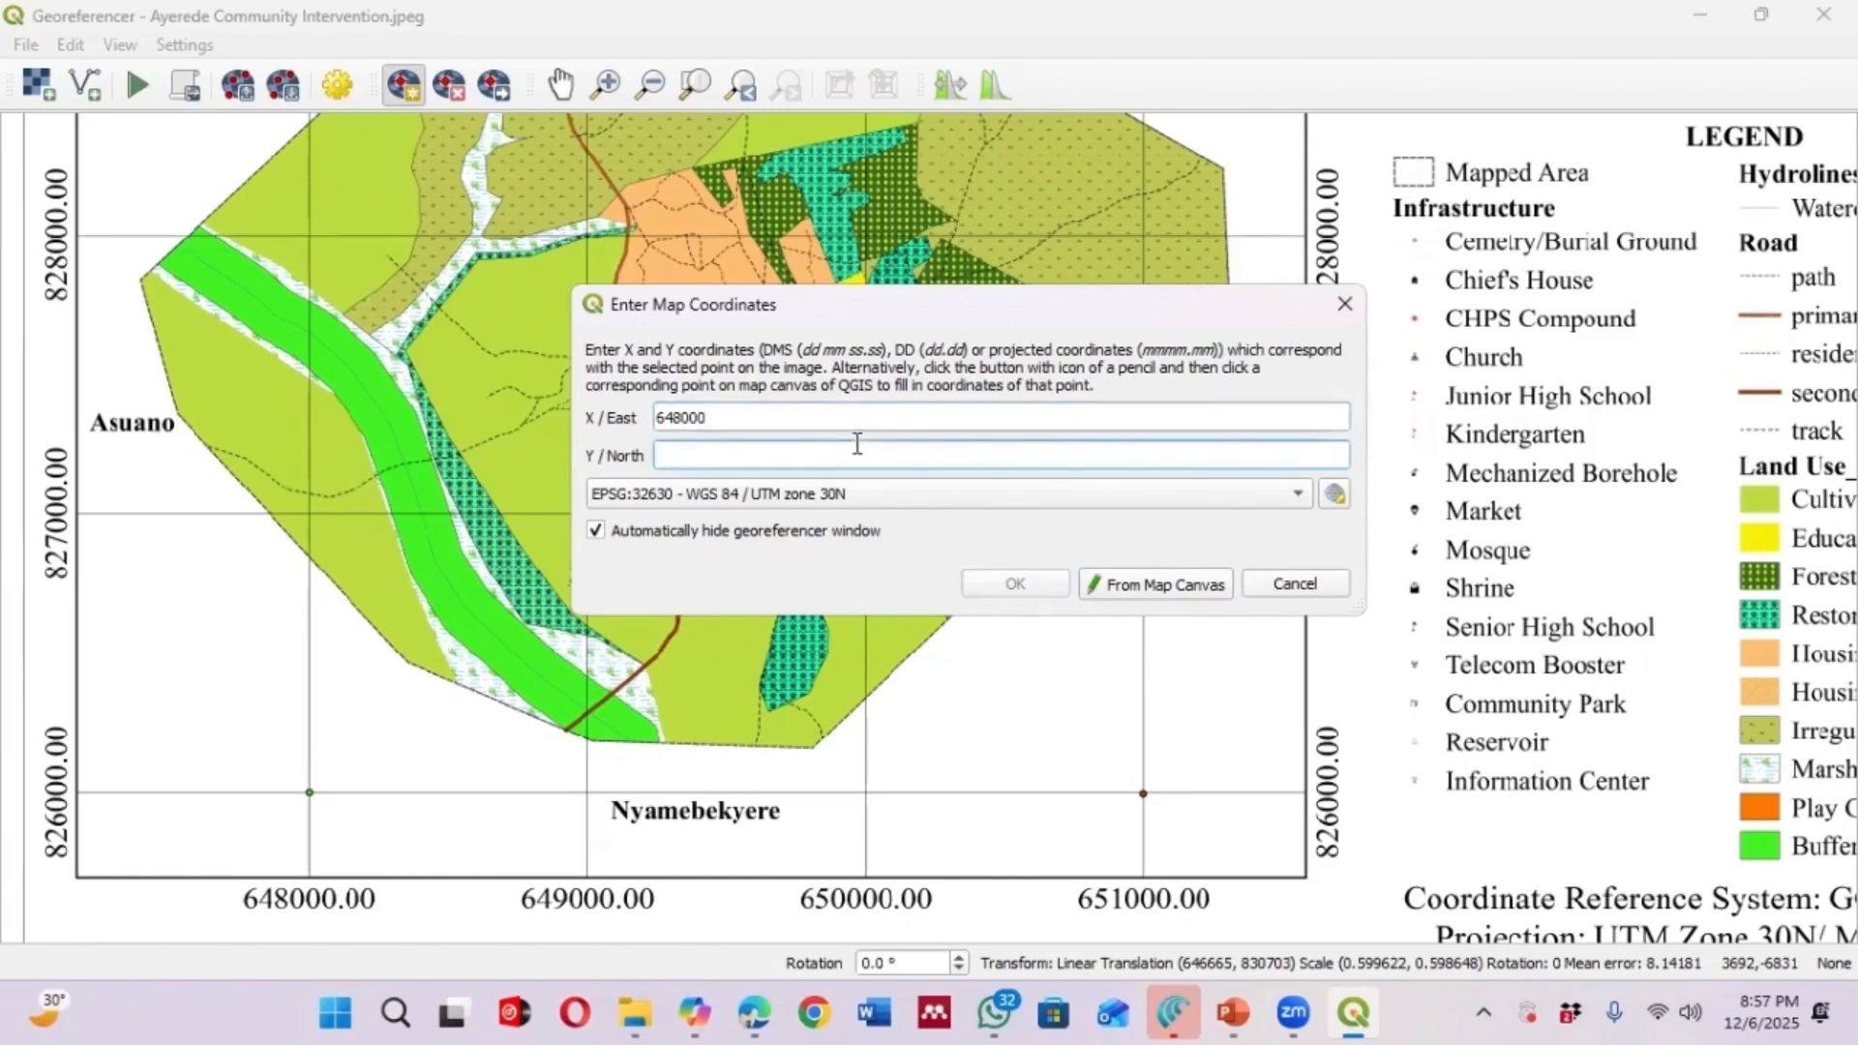
type("826000")
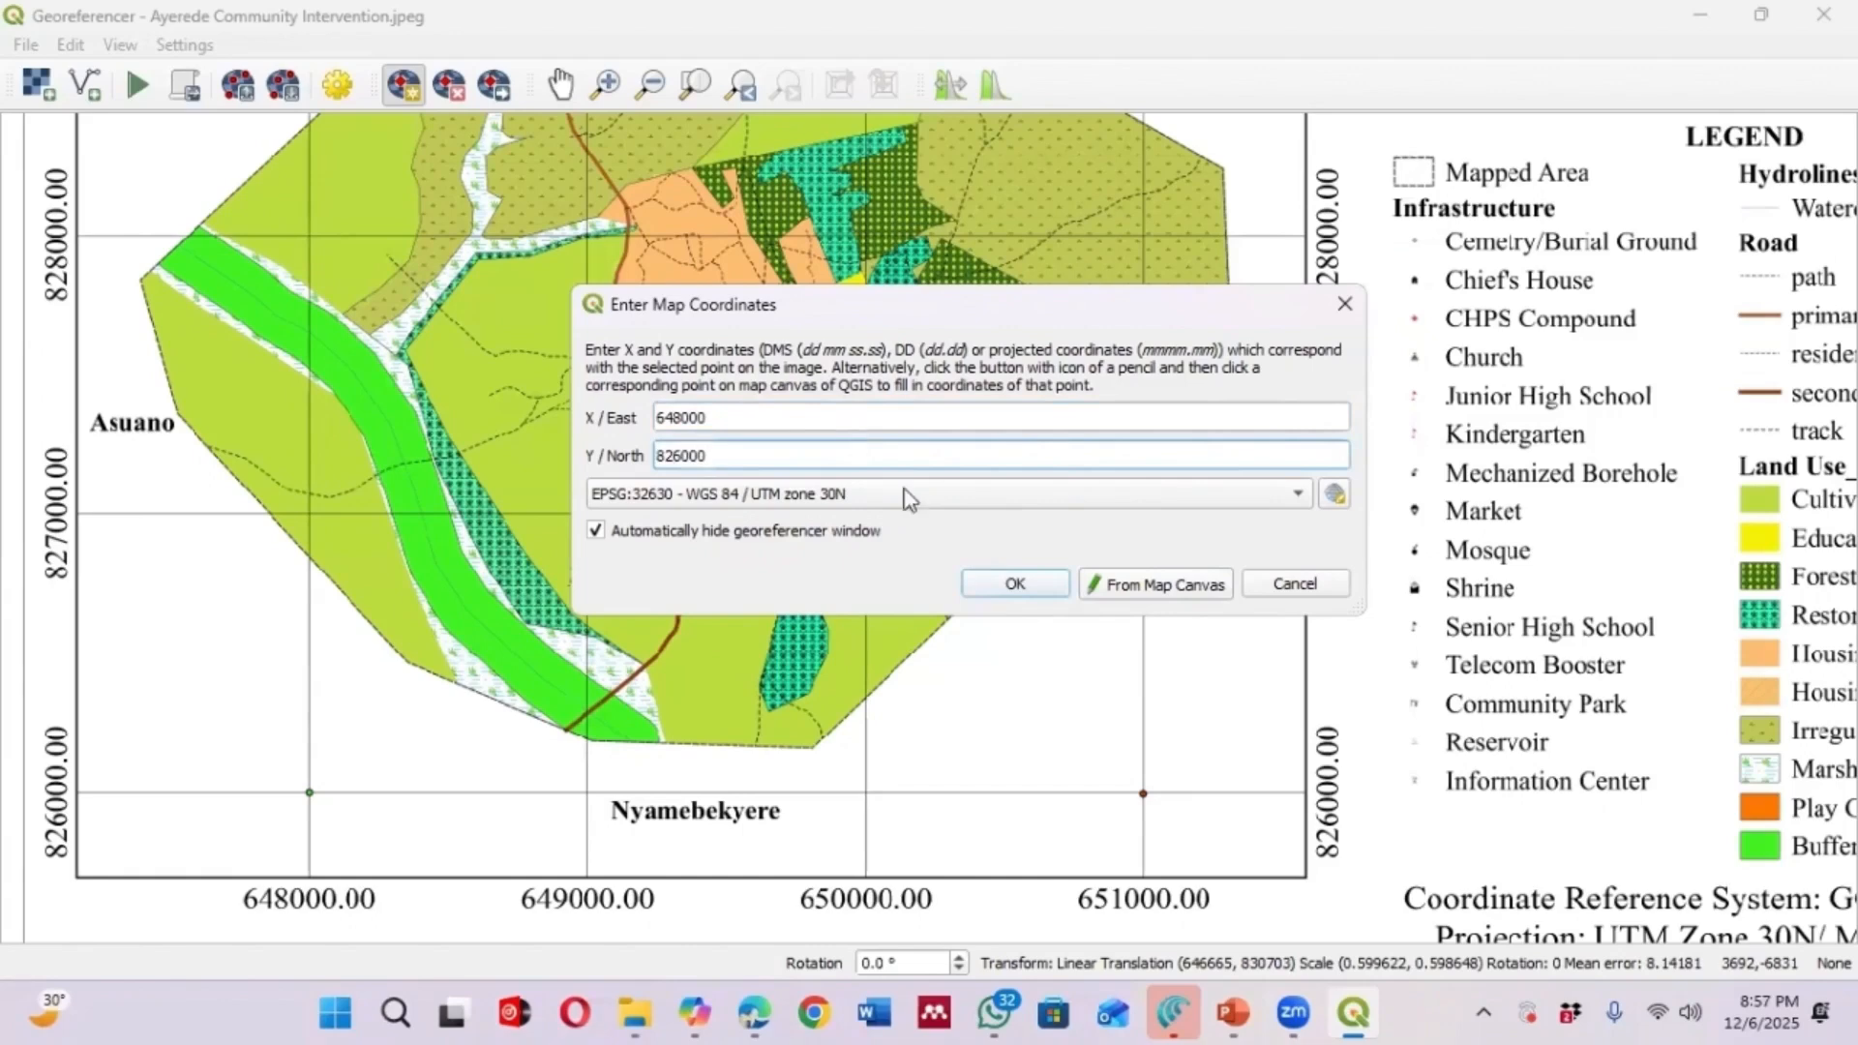
left_click(1031, 590)
Set the transformation settings to Linear type with EPSG:32630 - WGS 84 / UTM zone 30N as target CRS
scroll(1049, 571, "down", 3)
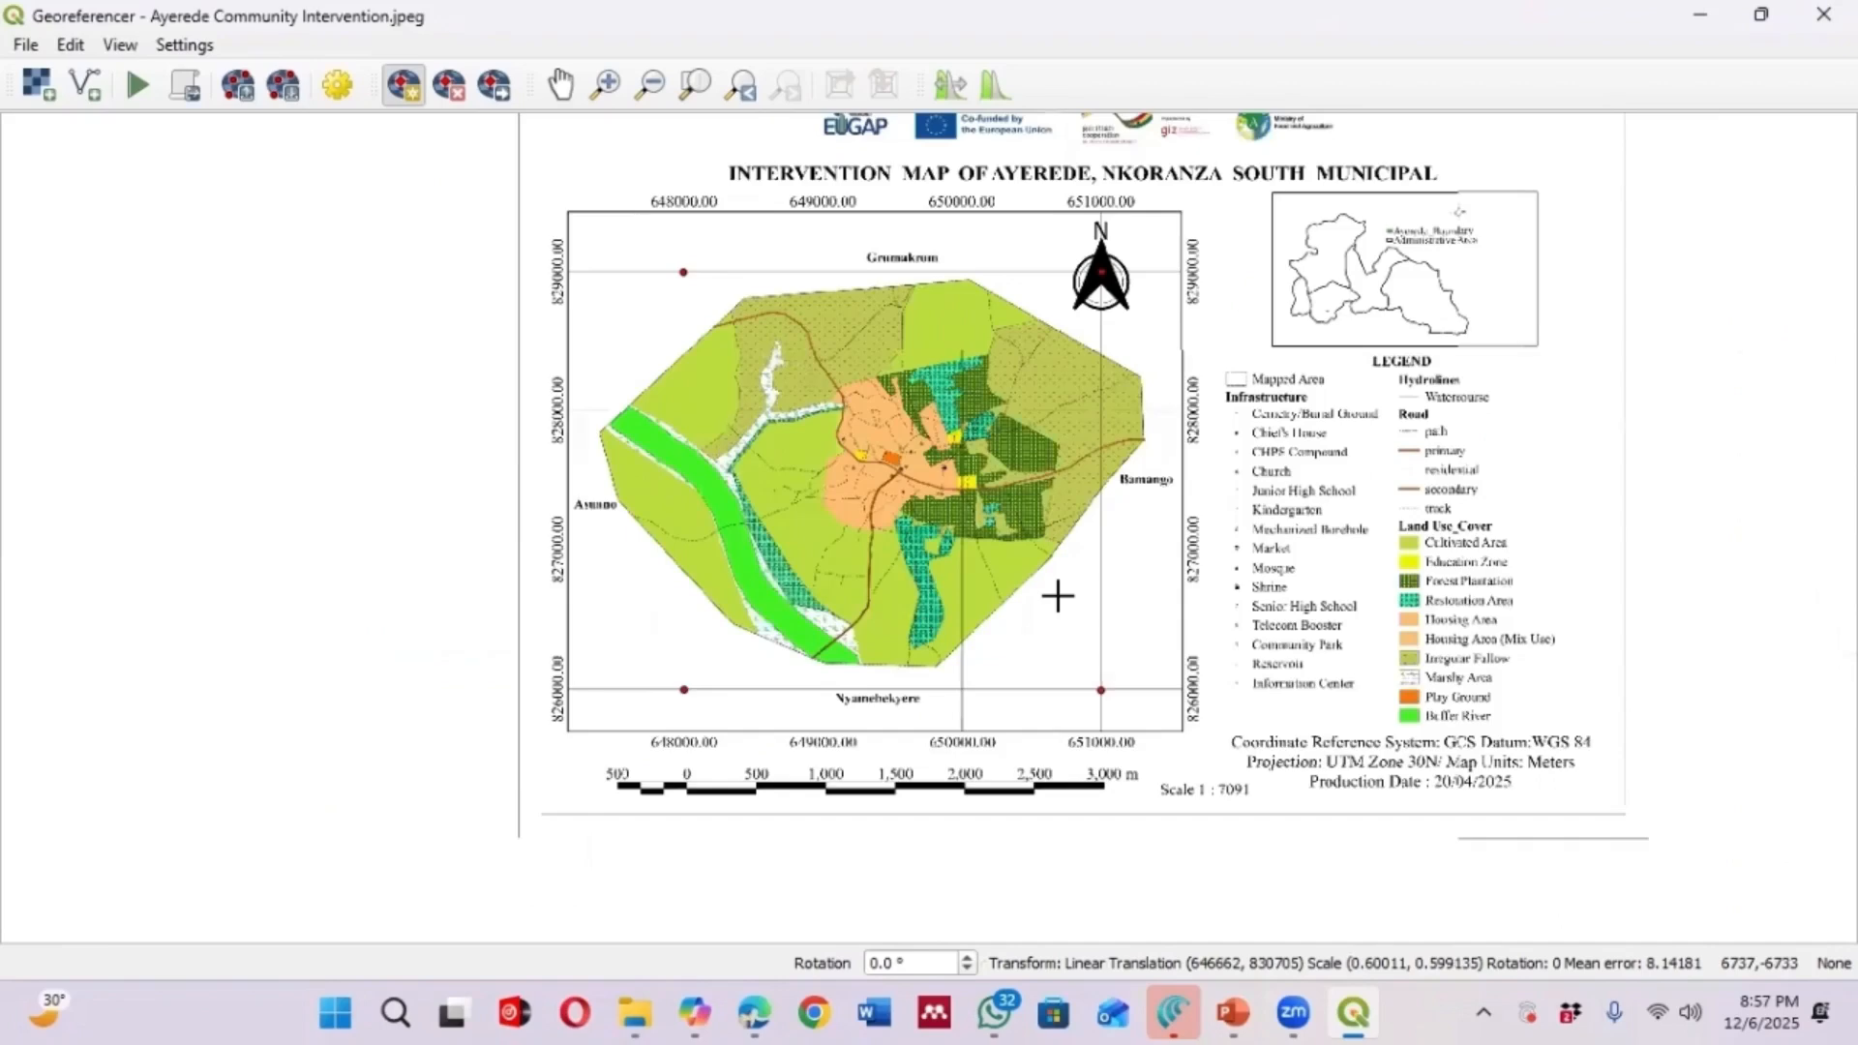
scroll(1042, 542, "up", 1)
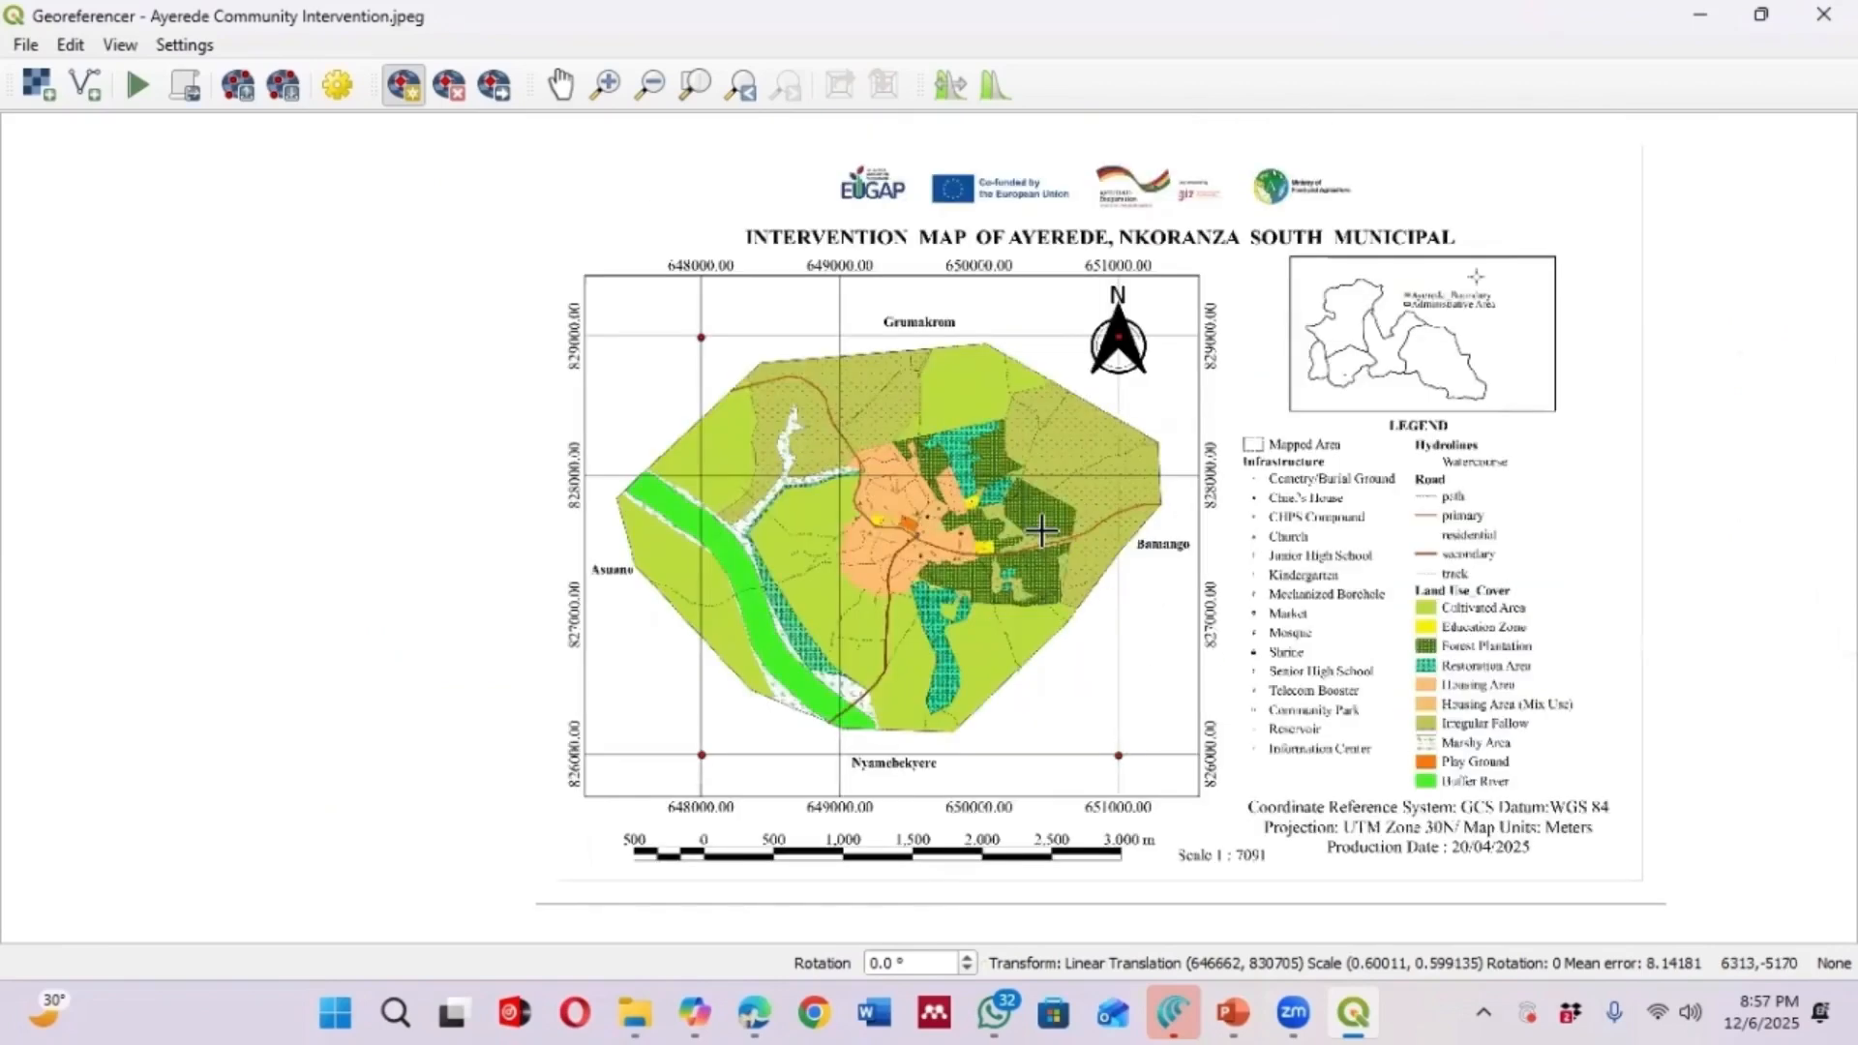
left_click(344, 89)
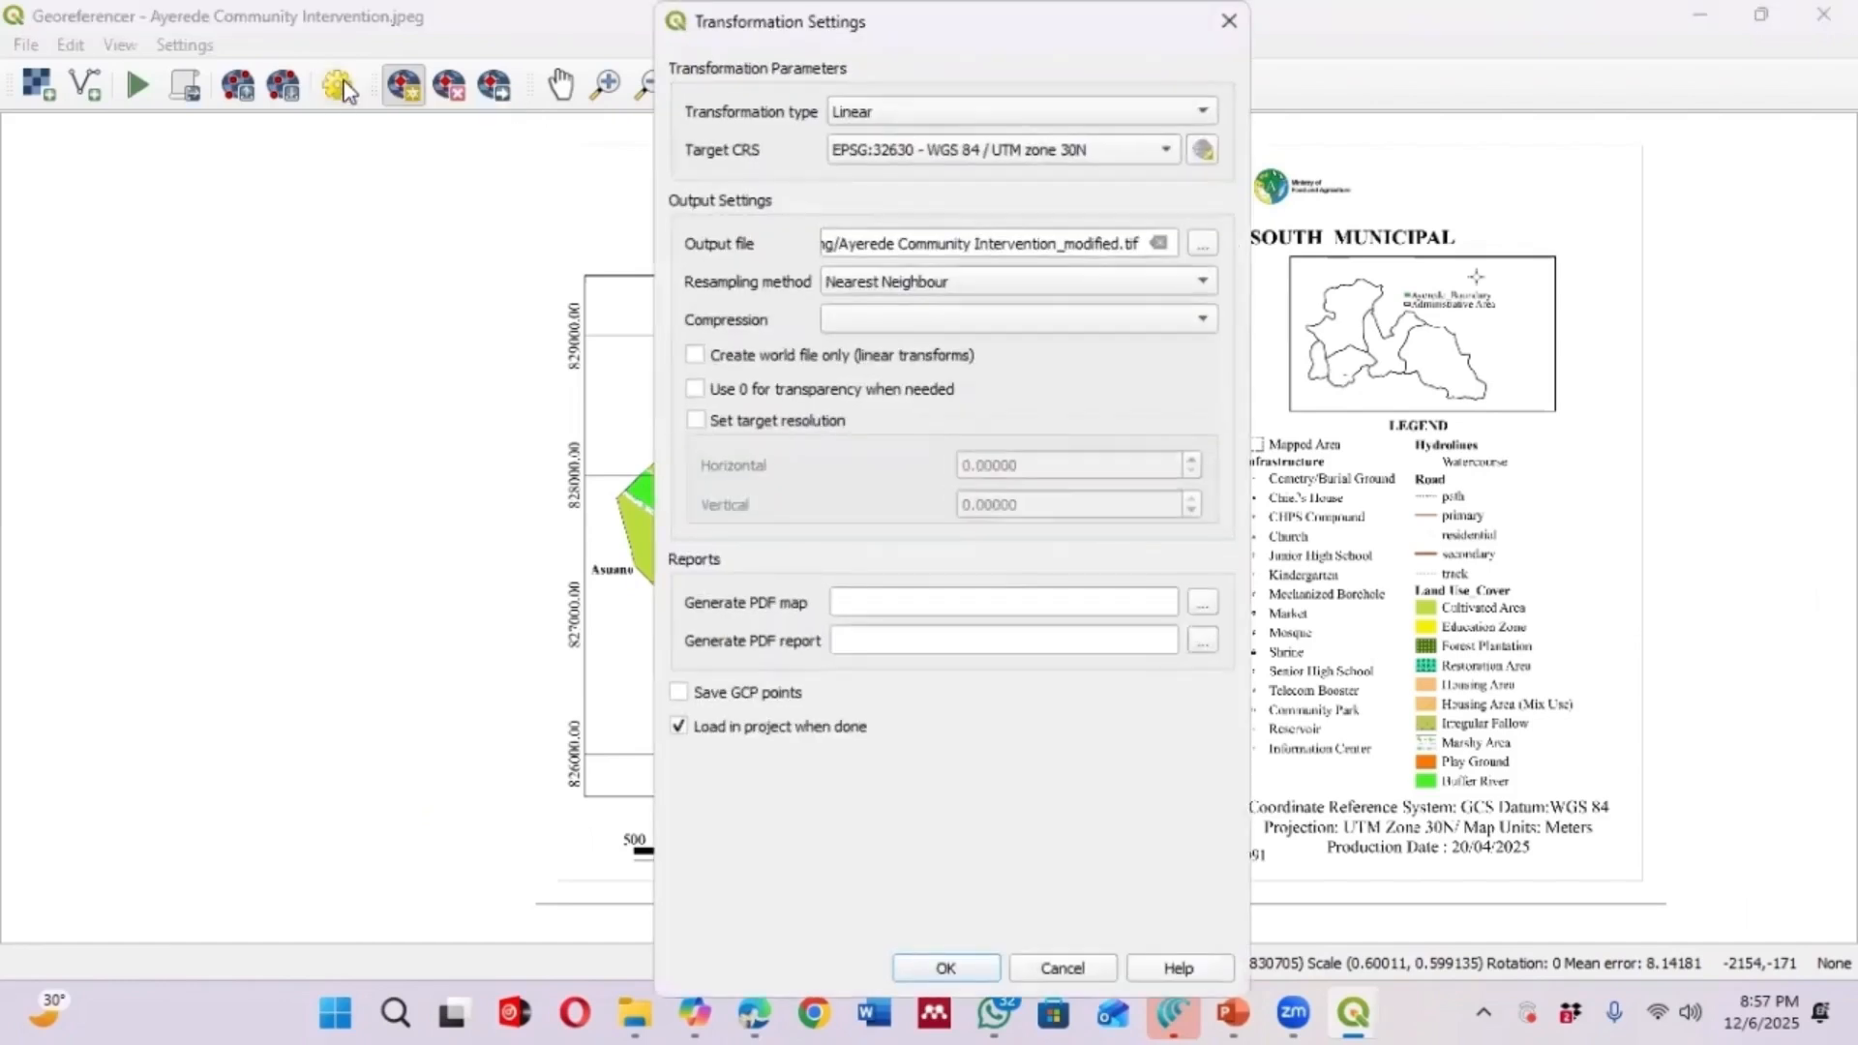
left_click(1202, 114)
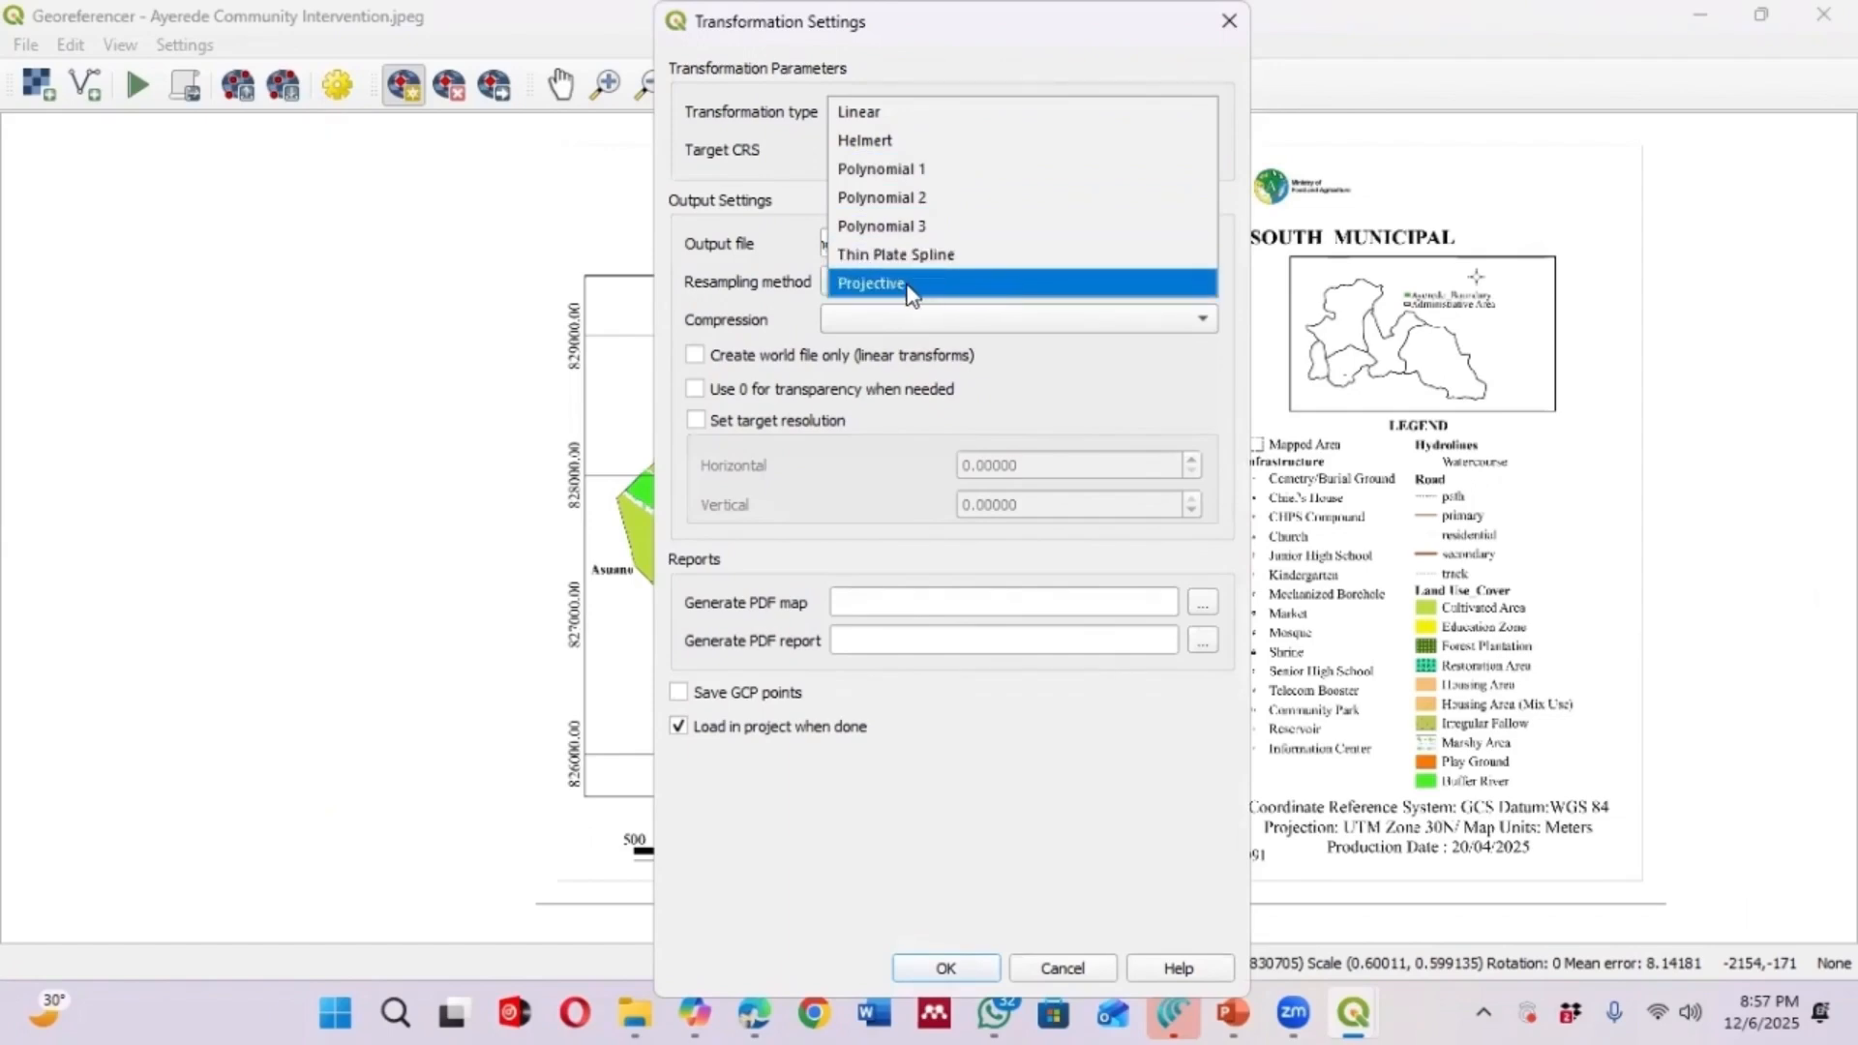
left_click(946, 113)
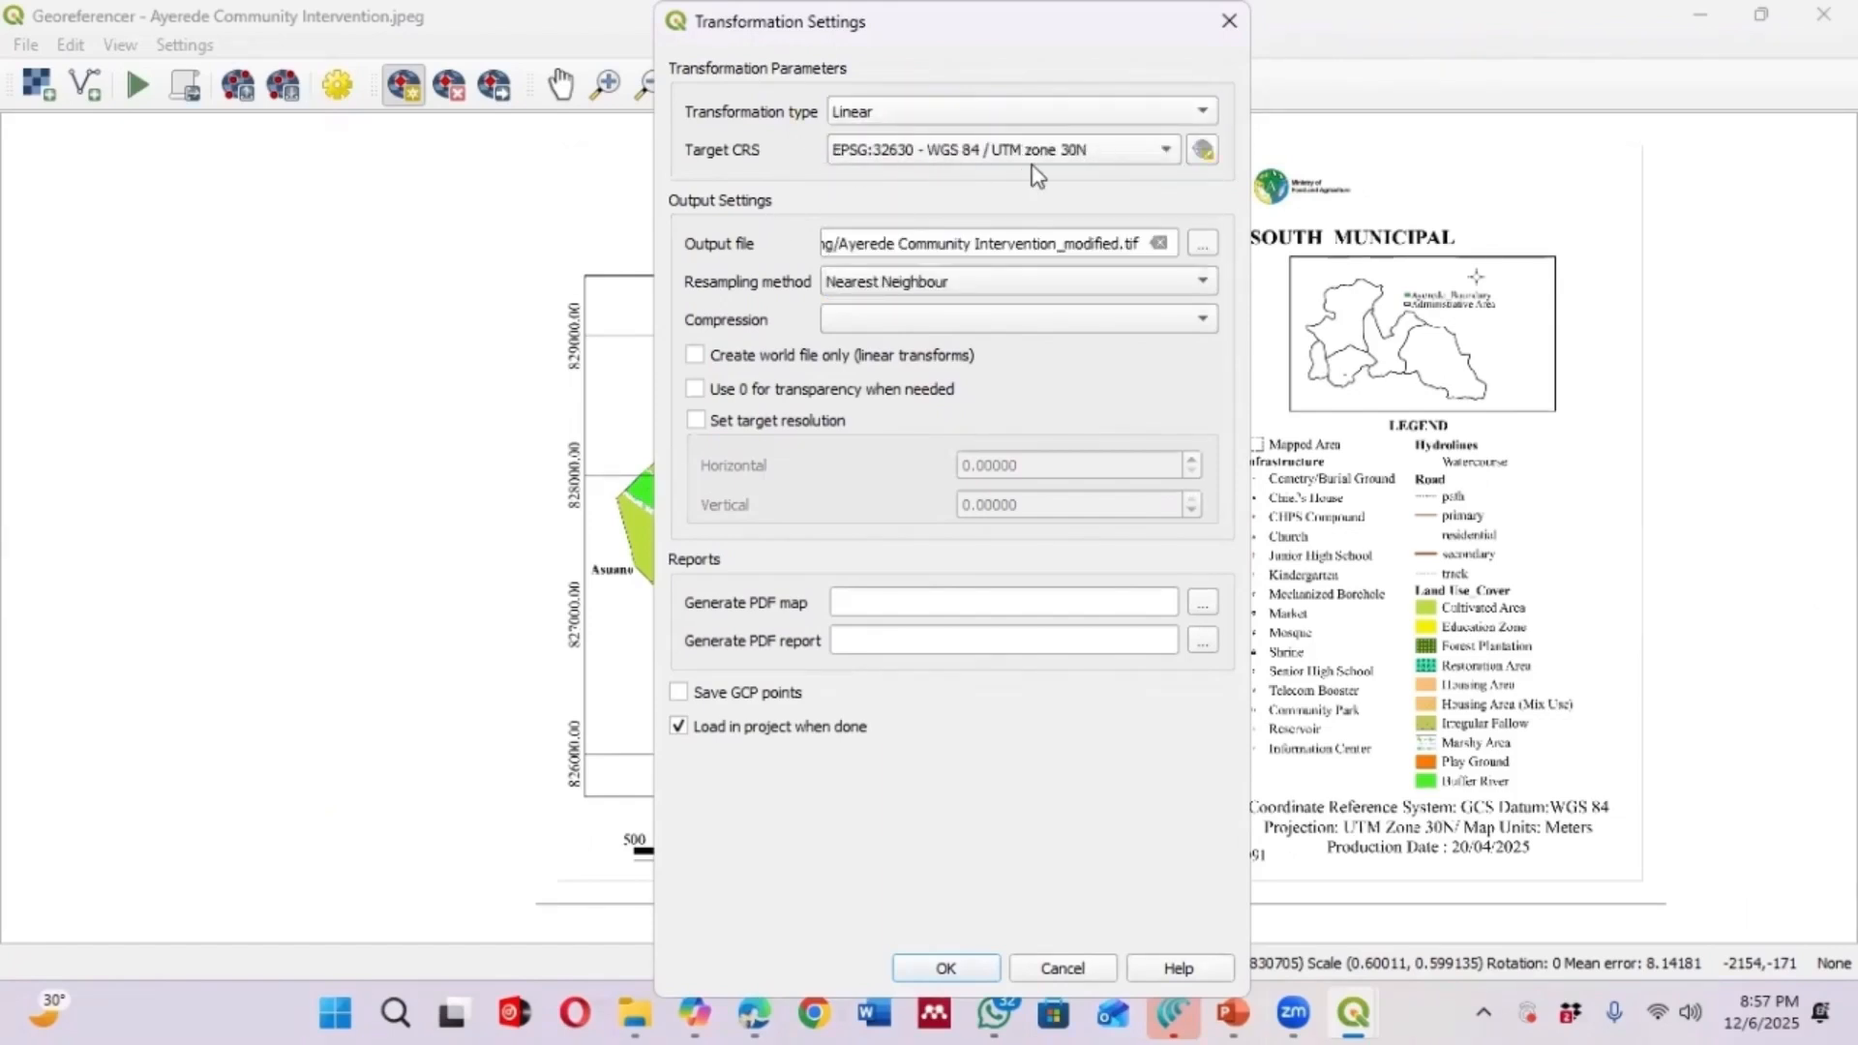
left_click(1165, 151)
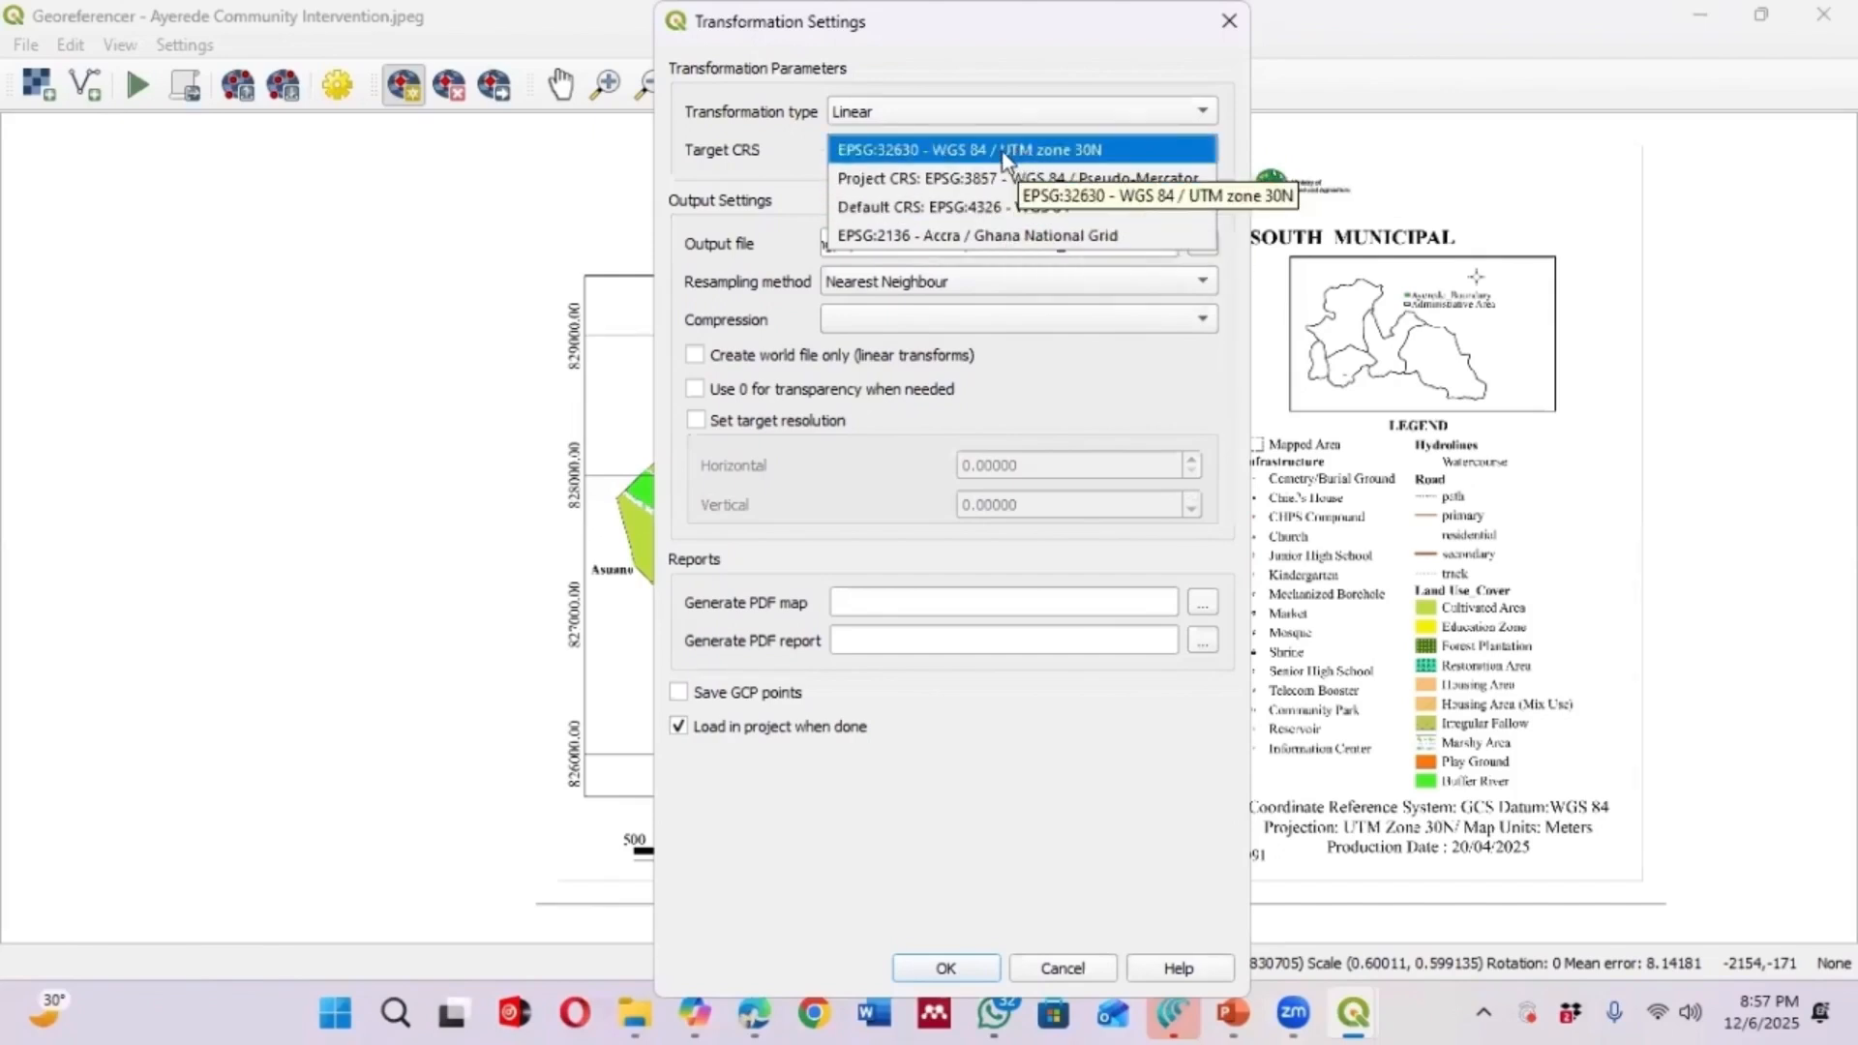
left_click(1046, 153)
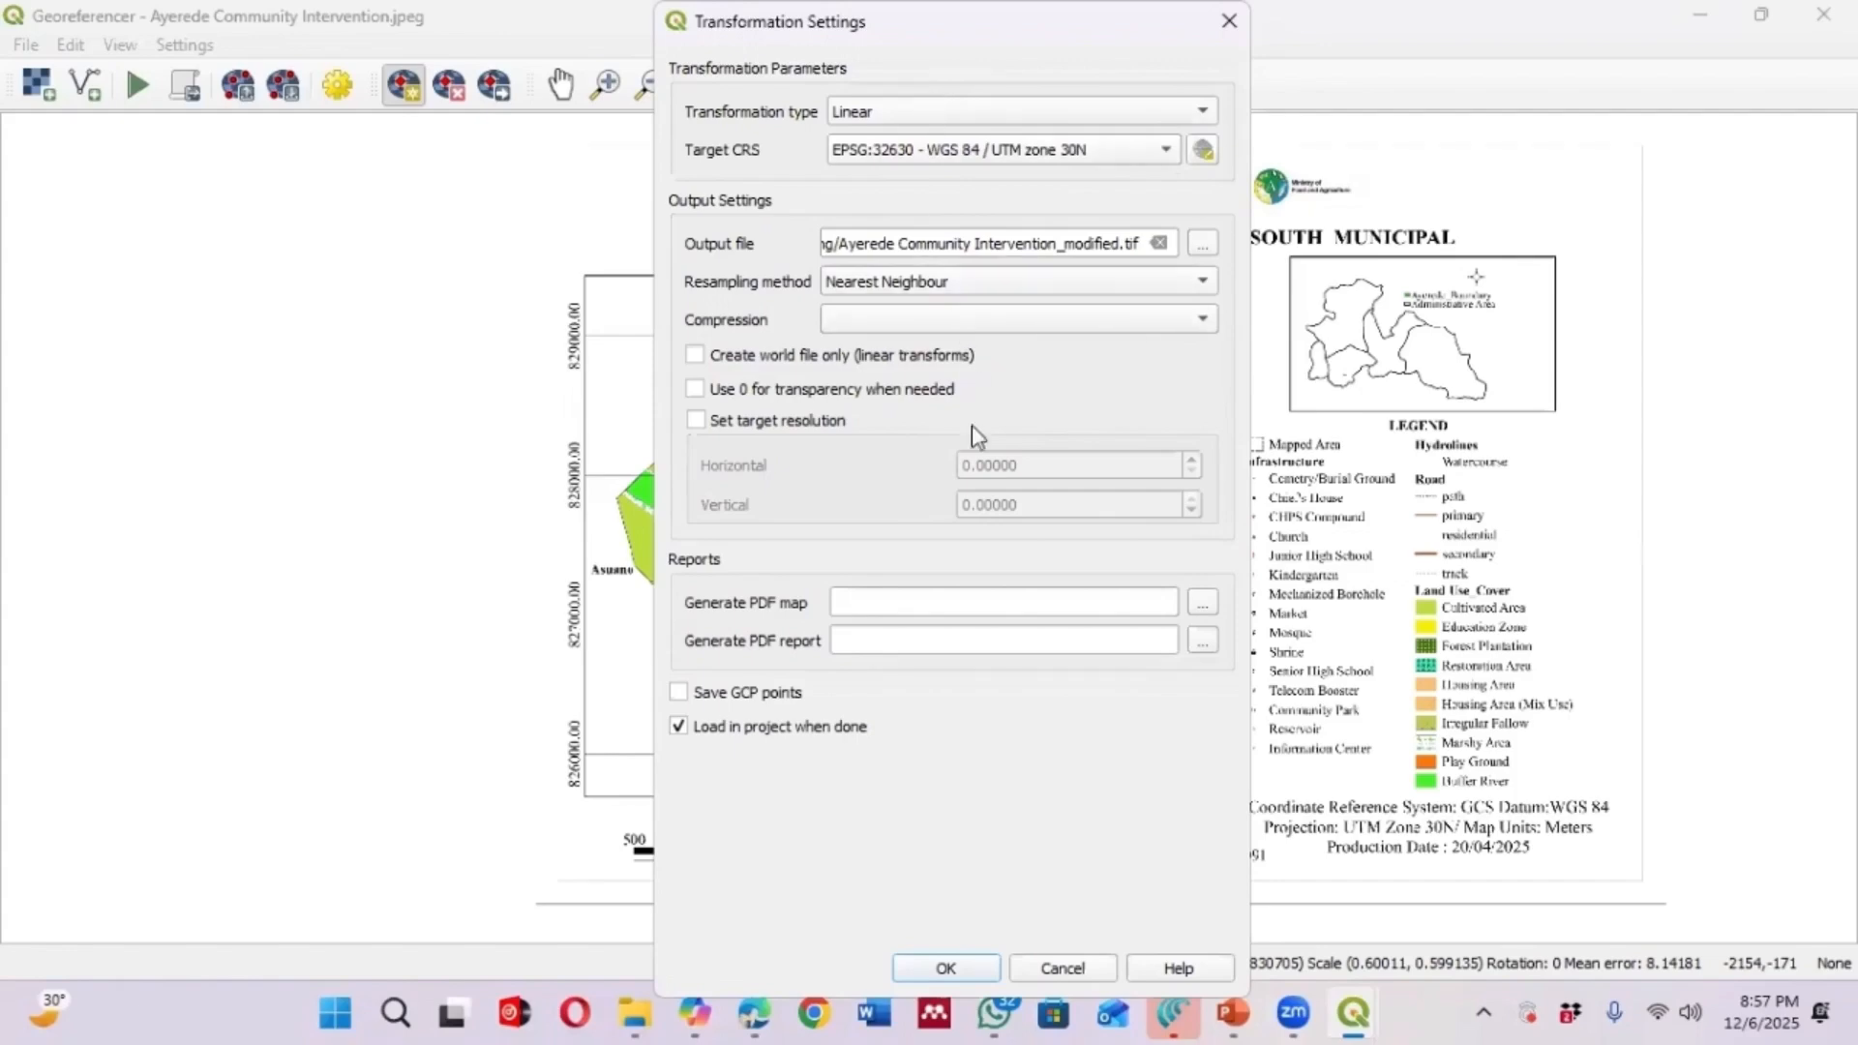
left_click(948, 967)
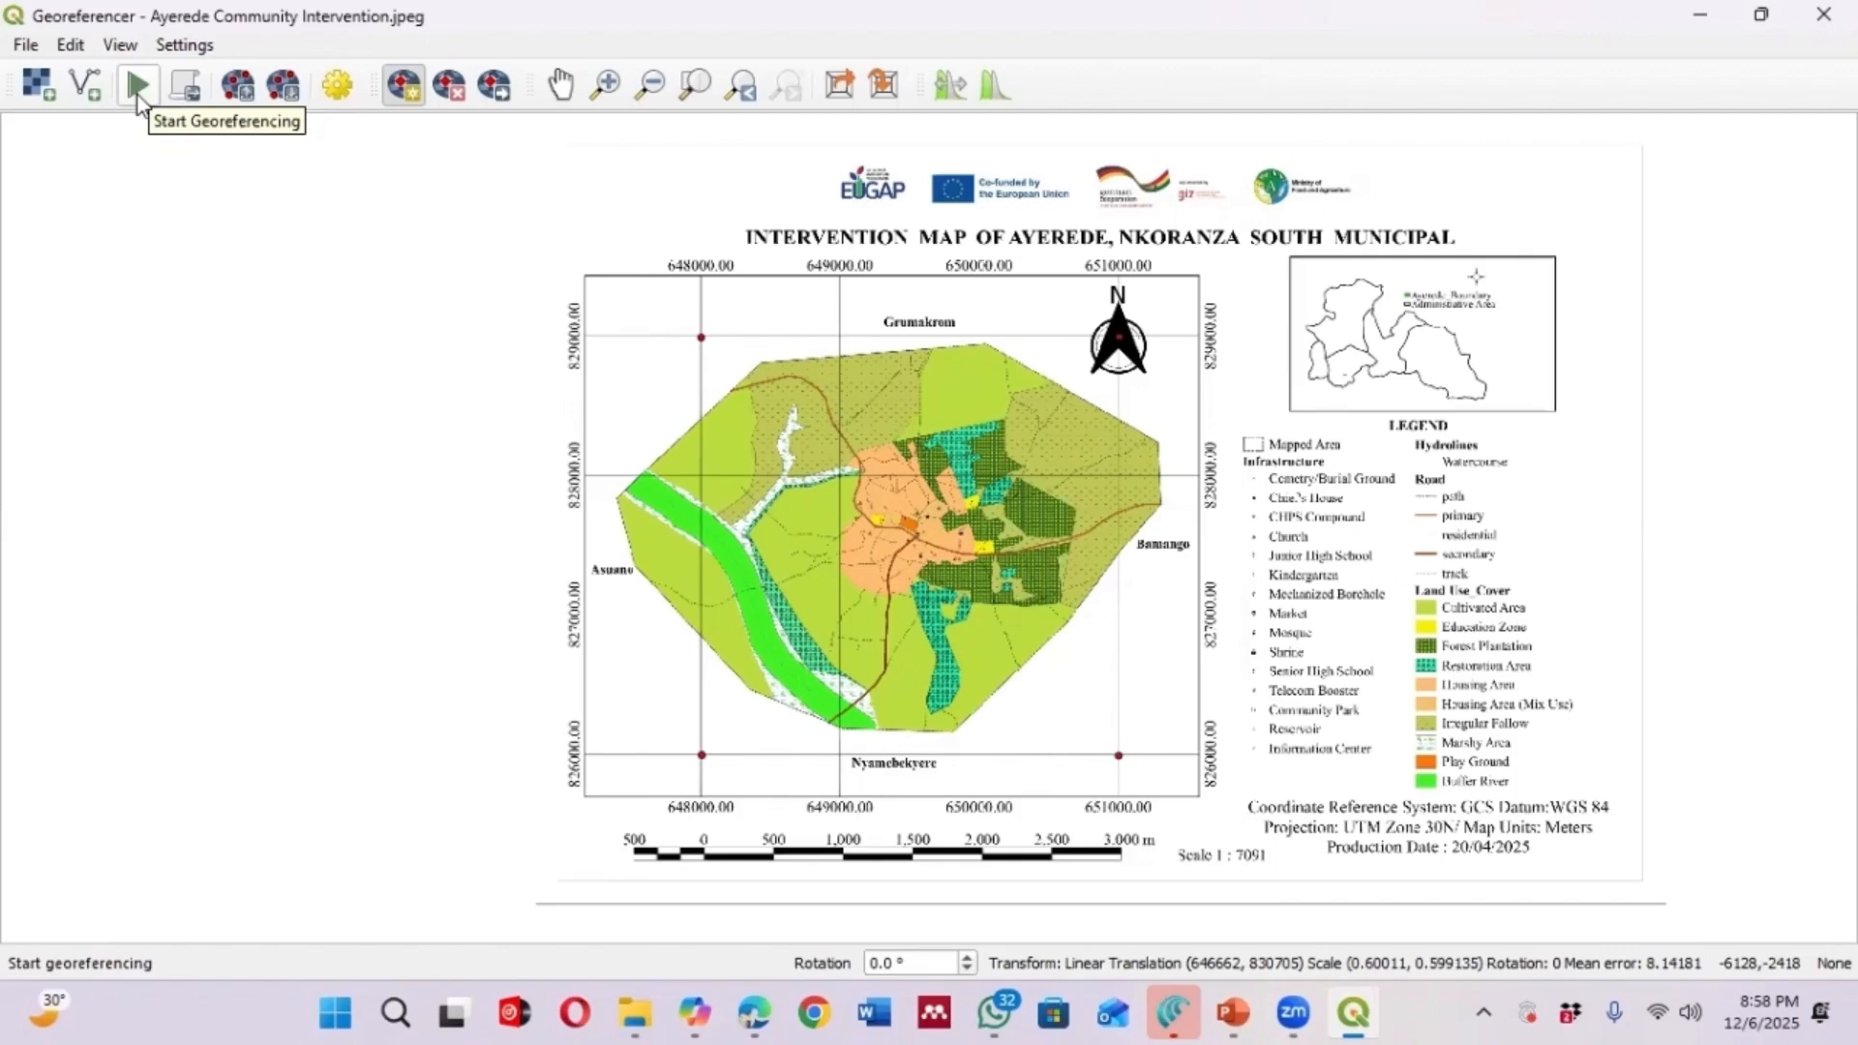
Start georeferencing and minimize the Georeferencer window
left_click(137, 95)
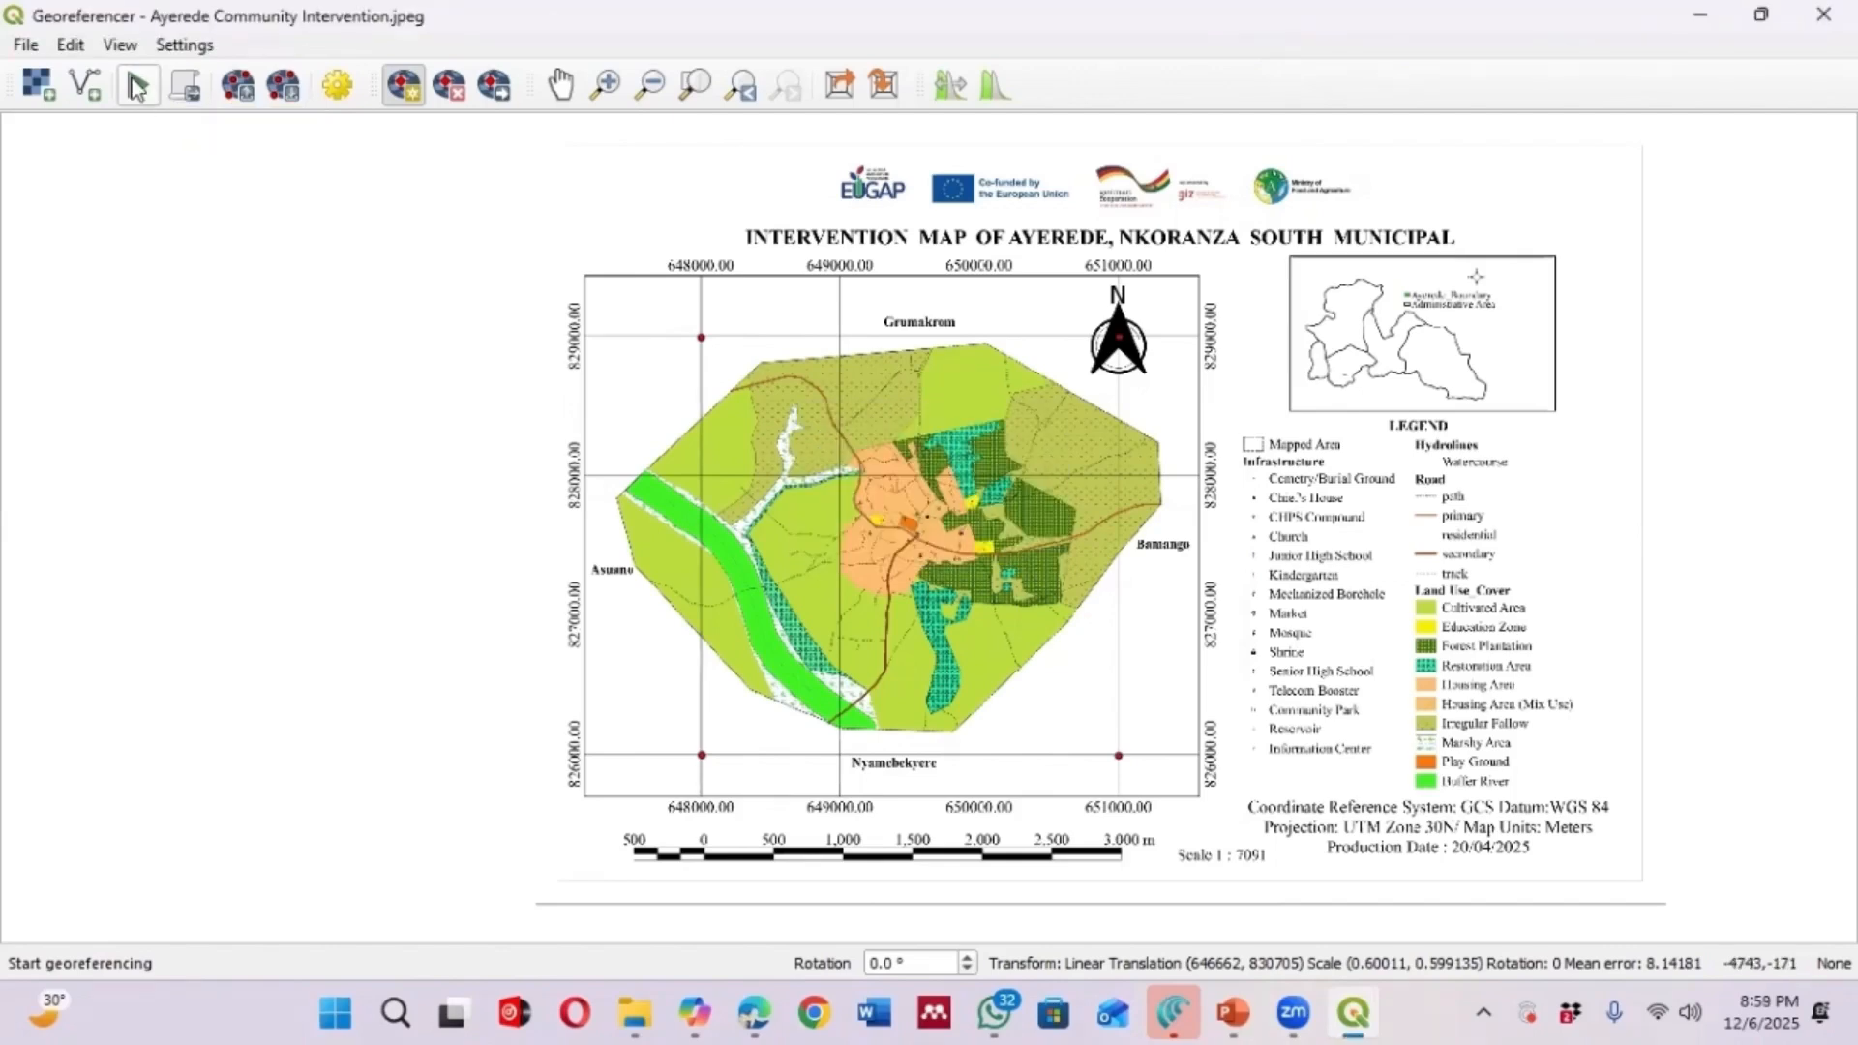
left_click(1705, 17)
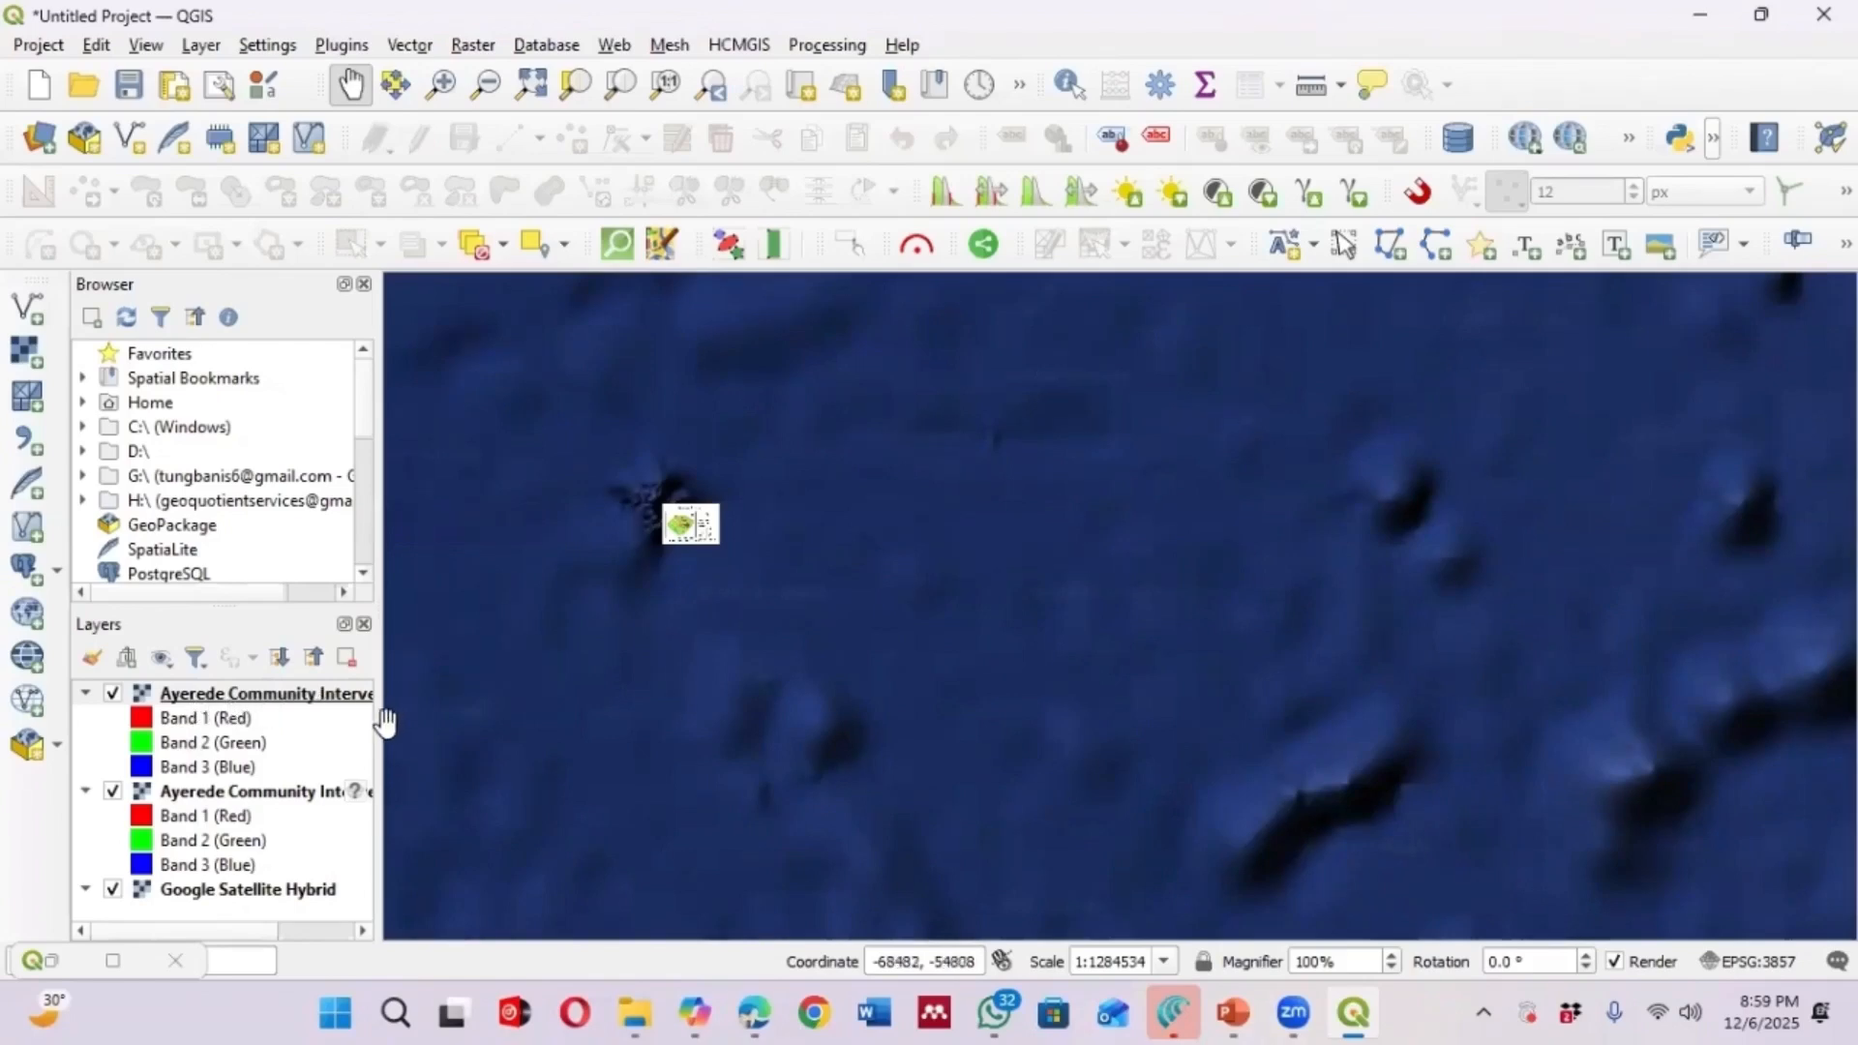
Zoom to the Ayerede Community Intervention_modified layer over the satellite basemap
left_click_drag(380, 725, 594, 725)
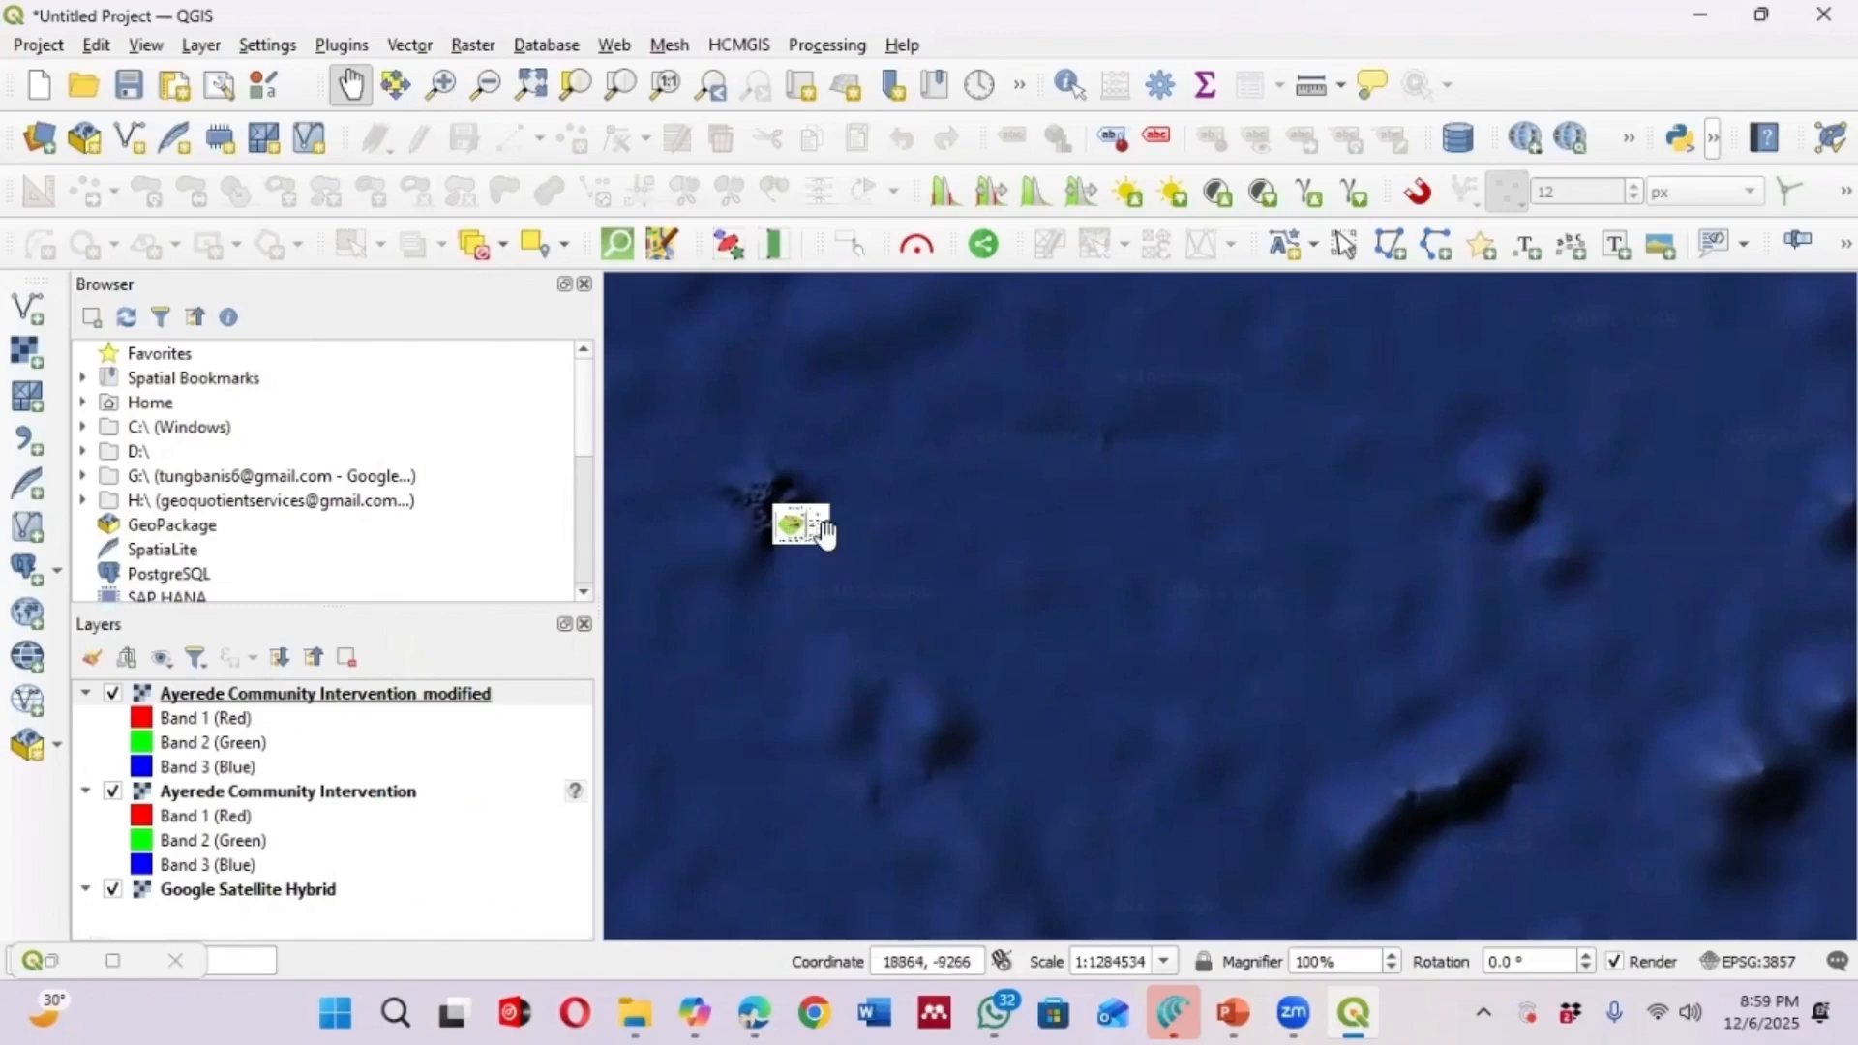
left_click(360, 696)
right_click(358, 695)
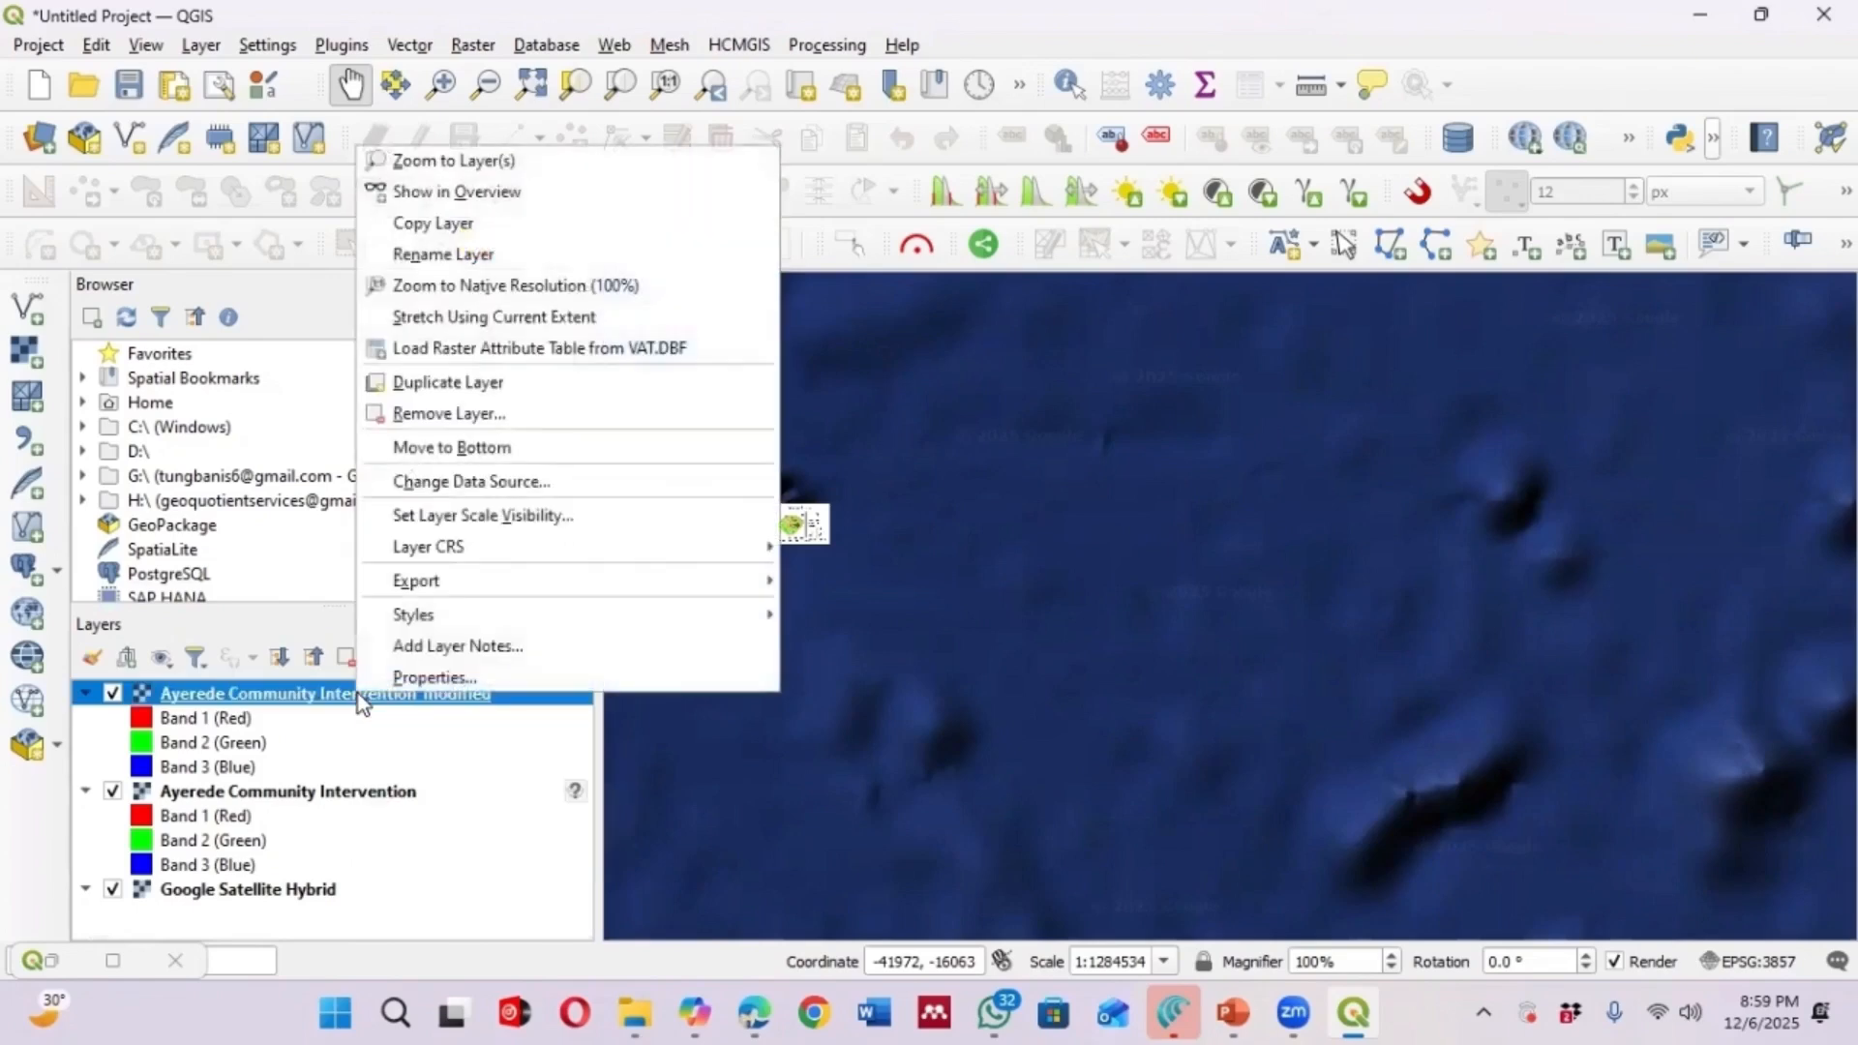
left_click(467, 164)
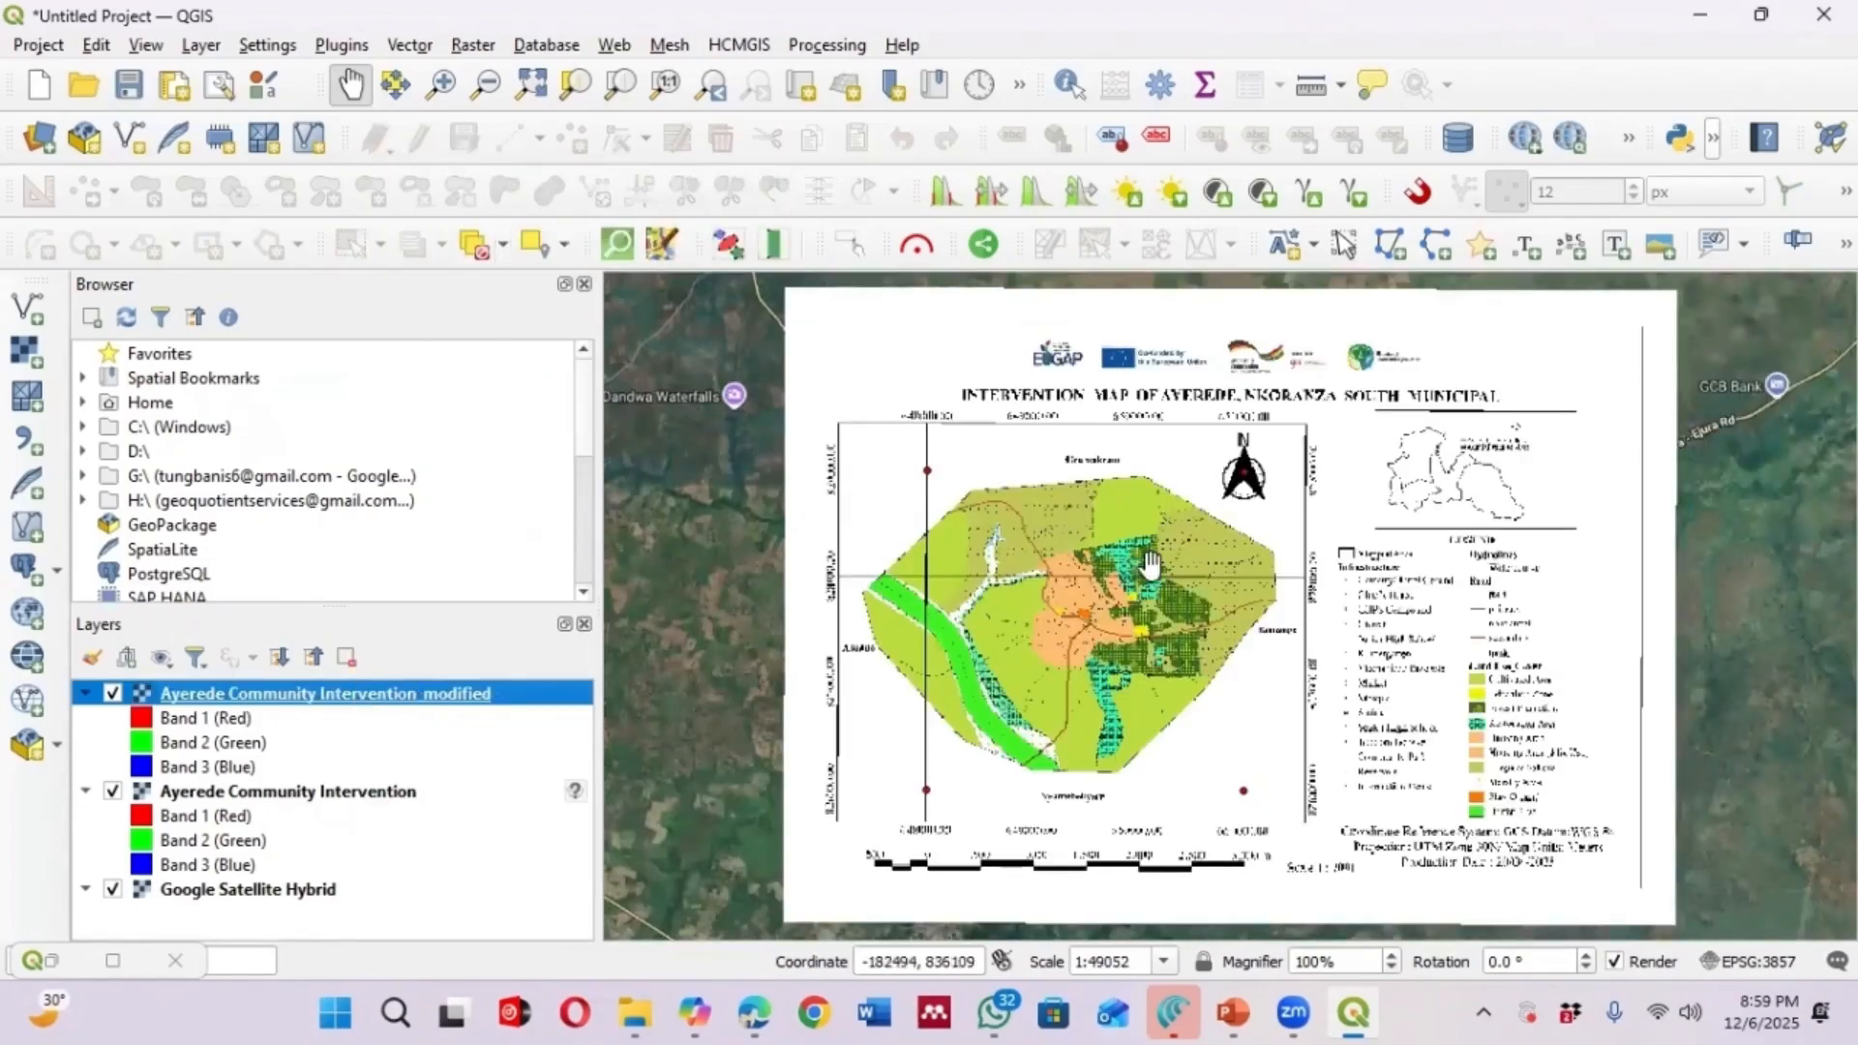
scroll(1148, 567, "down", 1)
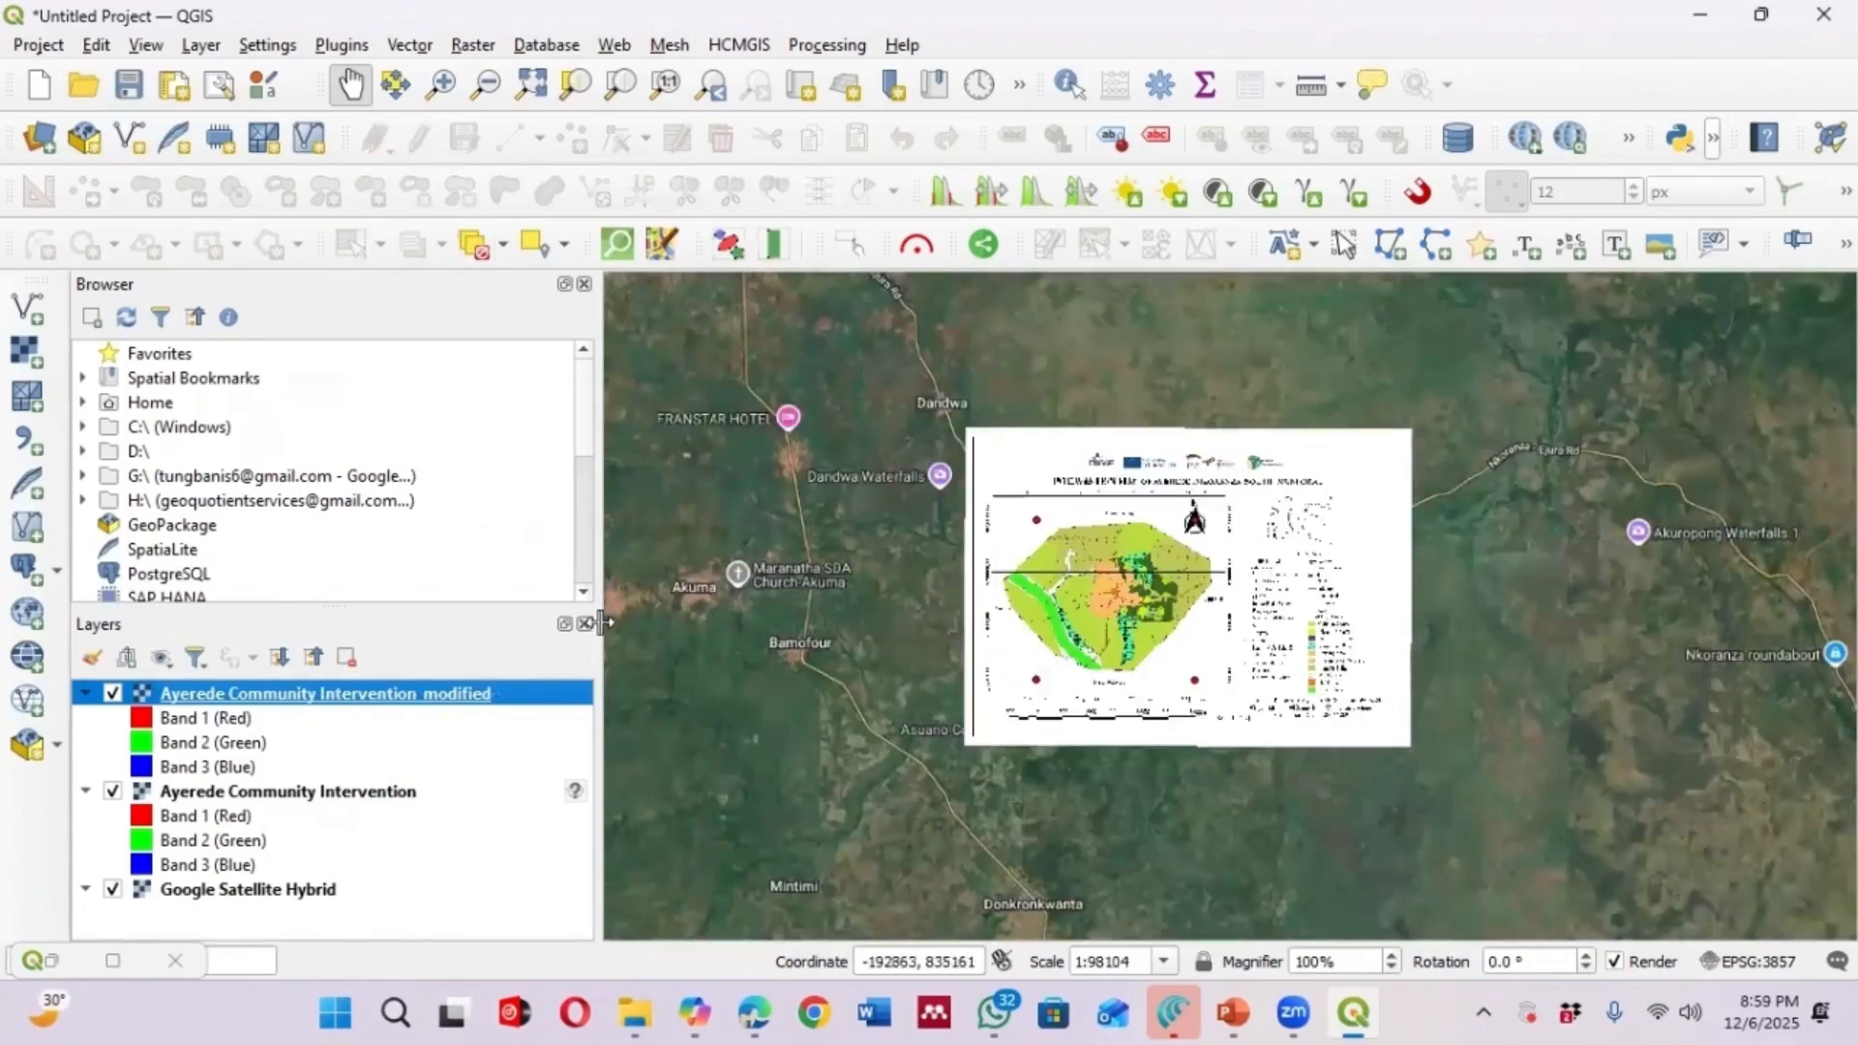
Zoom in and out around the georeferenced map to inspect how it sits over the satellite basemap
left_click_drag(598, 638, 311, 640)
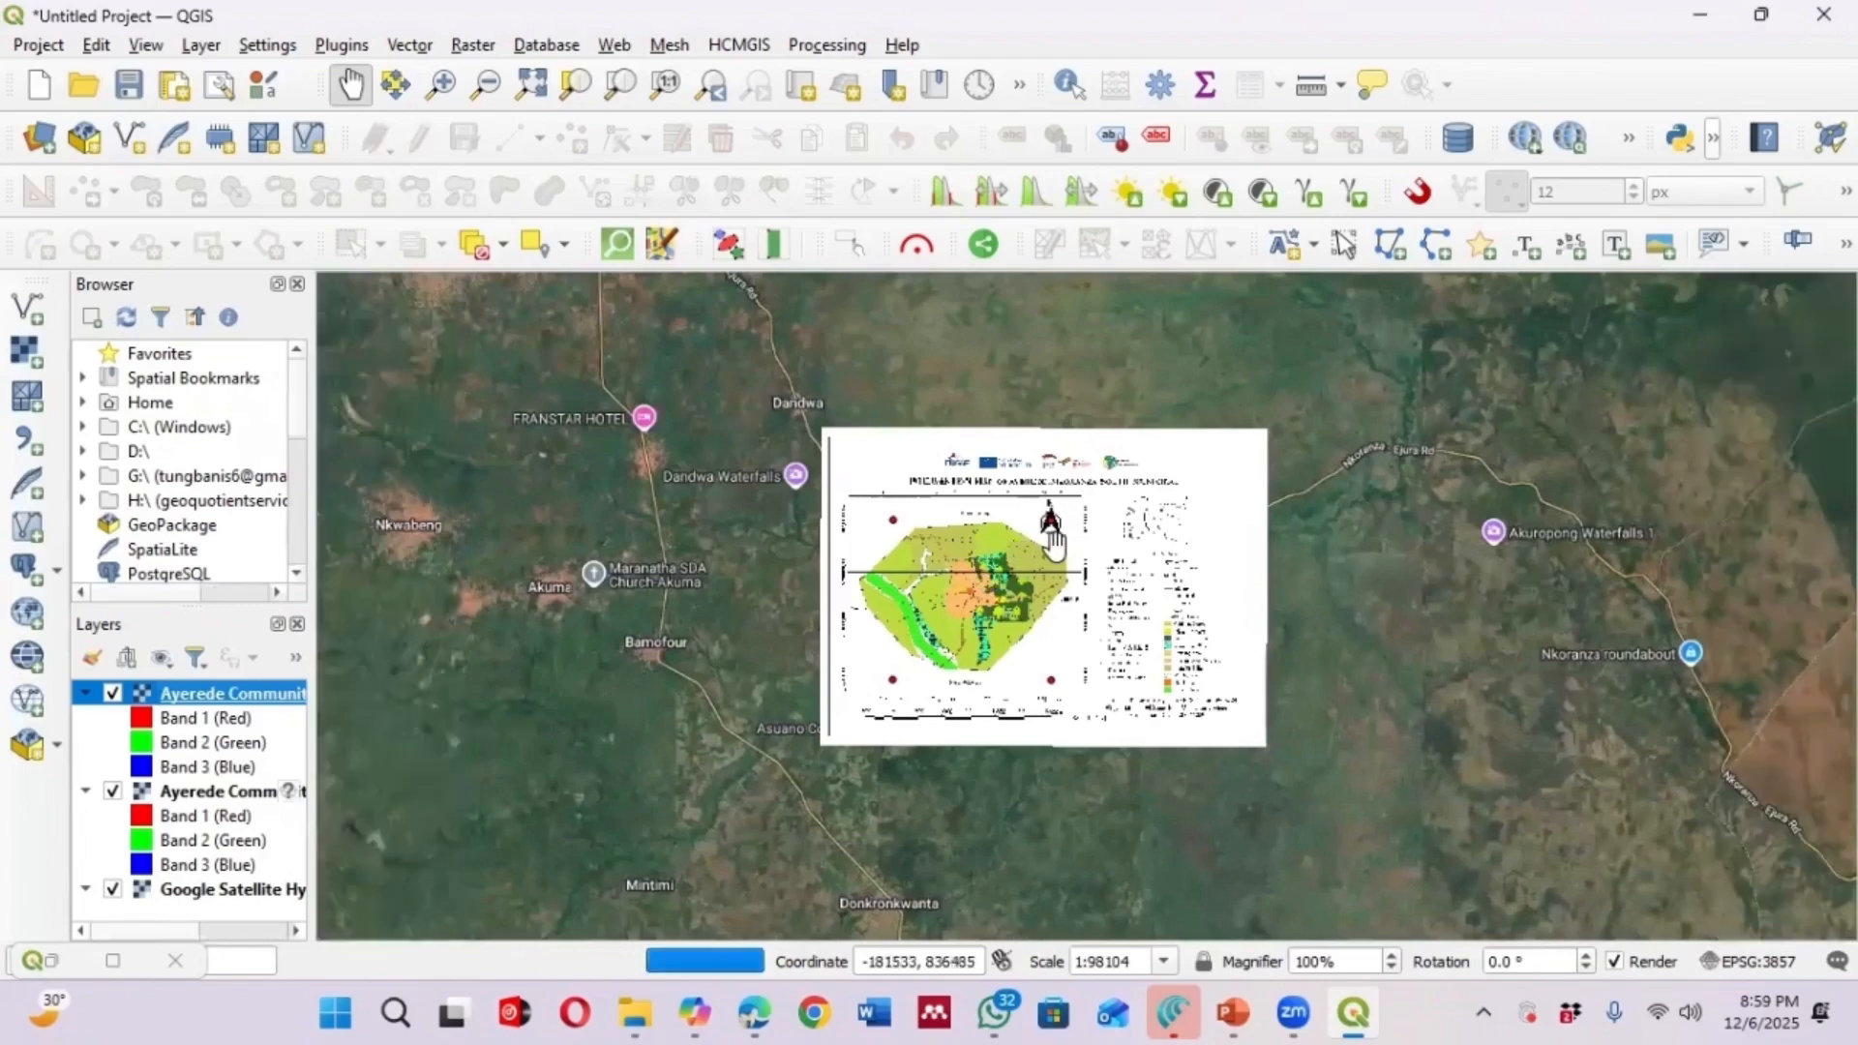
scroll(958, 620, "up", 1)
scroll(971, 616, "down", 1)
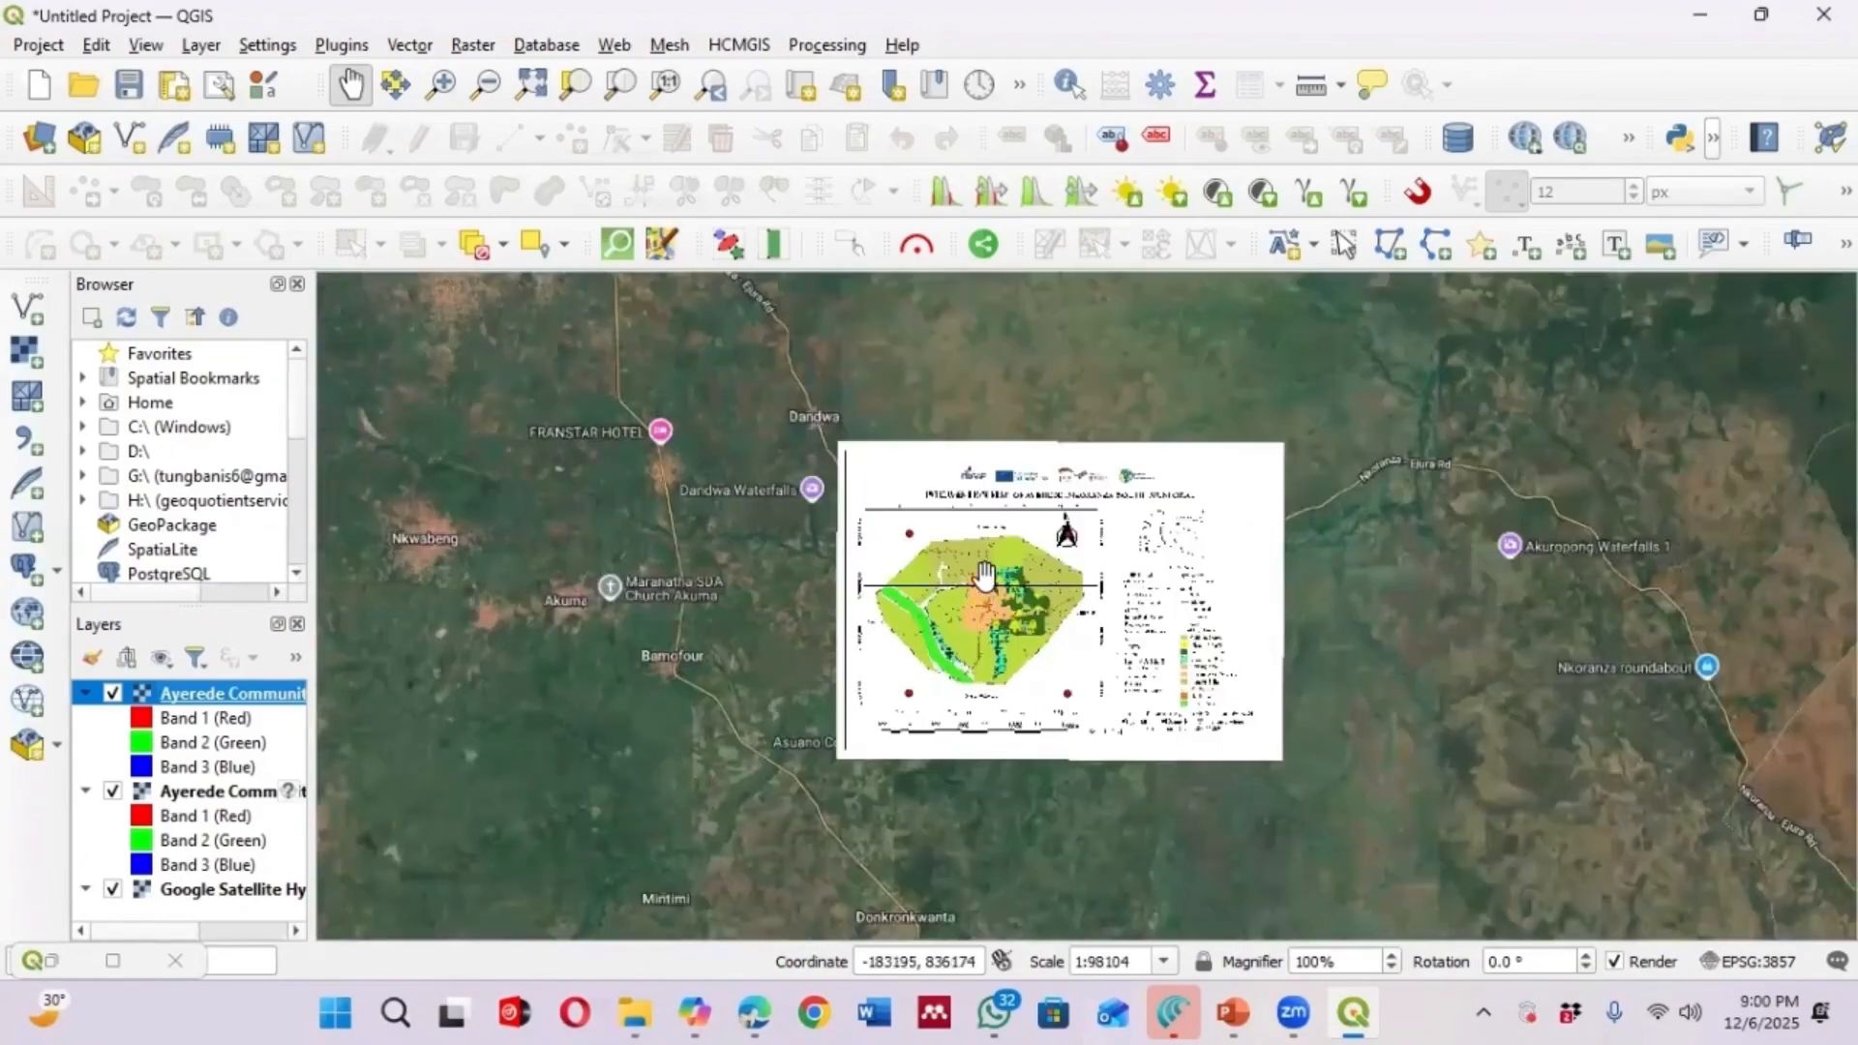
scroll(980, 572, "down", 2)
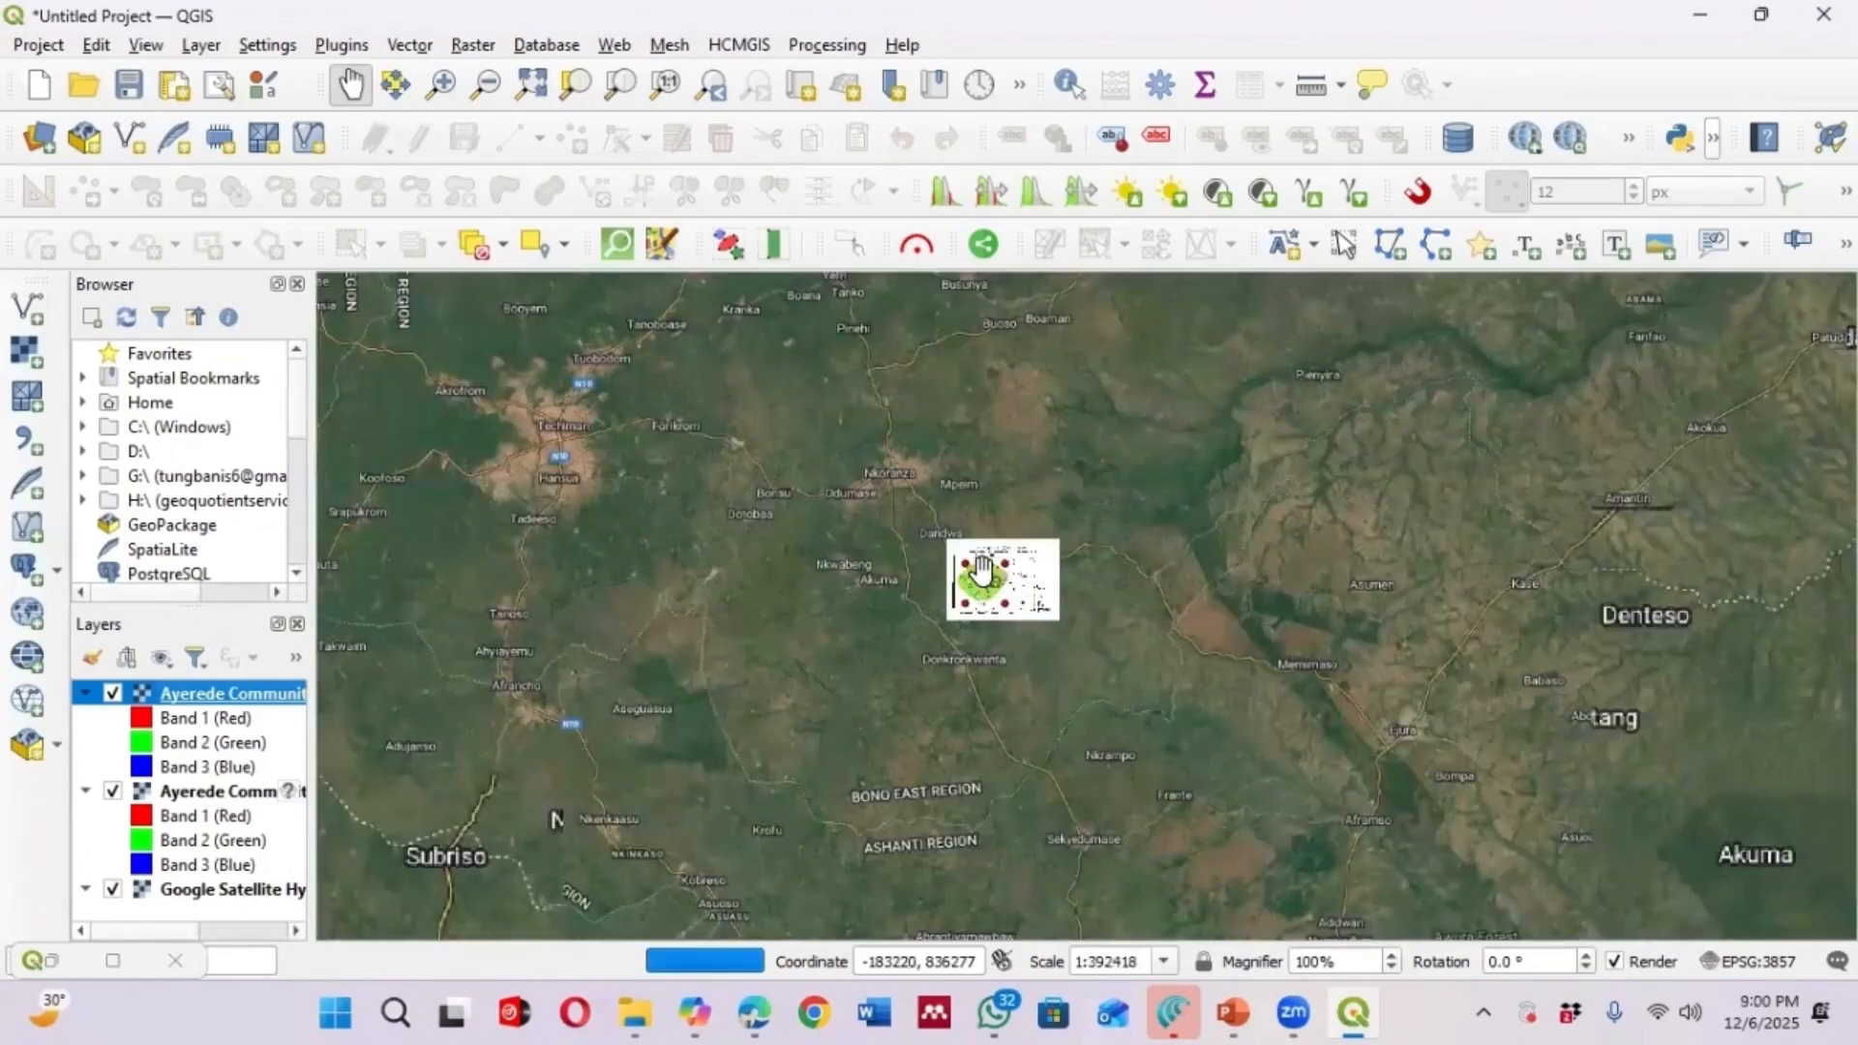
scroll(980, 572, "down", 1)
scroll(980, 573, "down", 1)
scroll(980, 575, "down", 2)
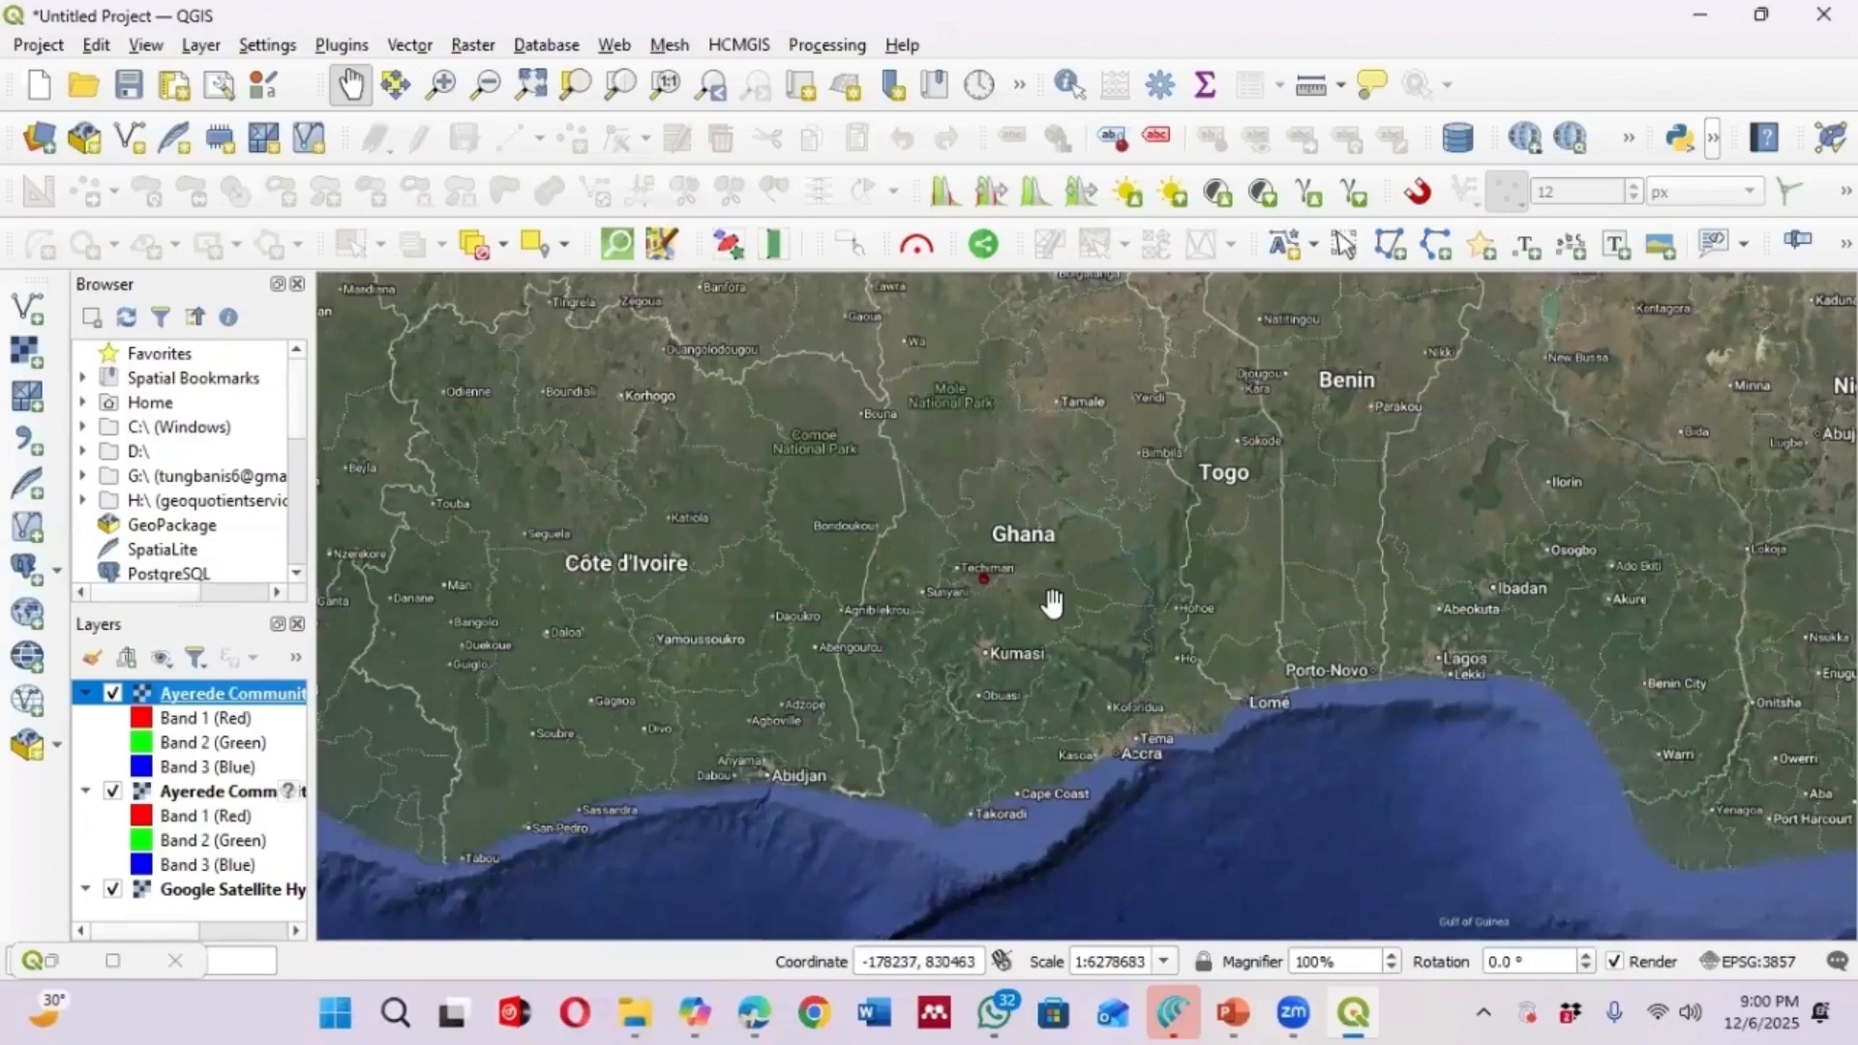
scroll(985, 577, "up", 5)
scroll(1028, 629, "up", 1)
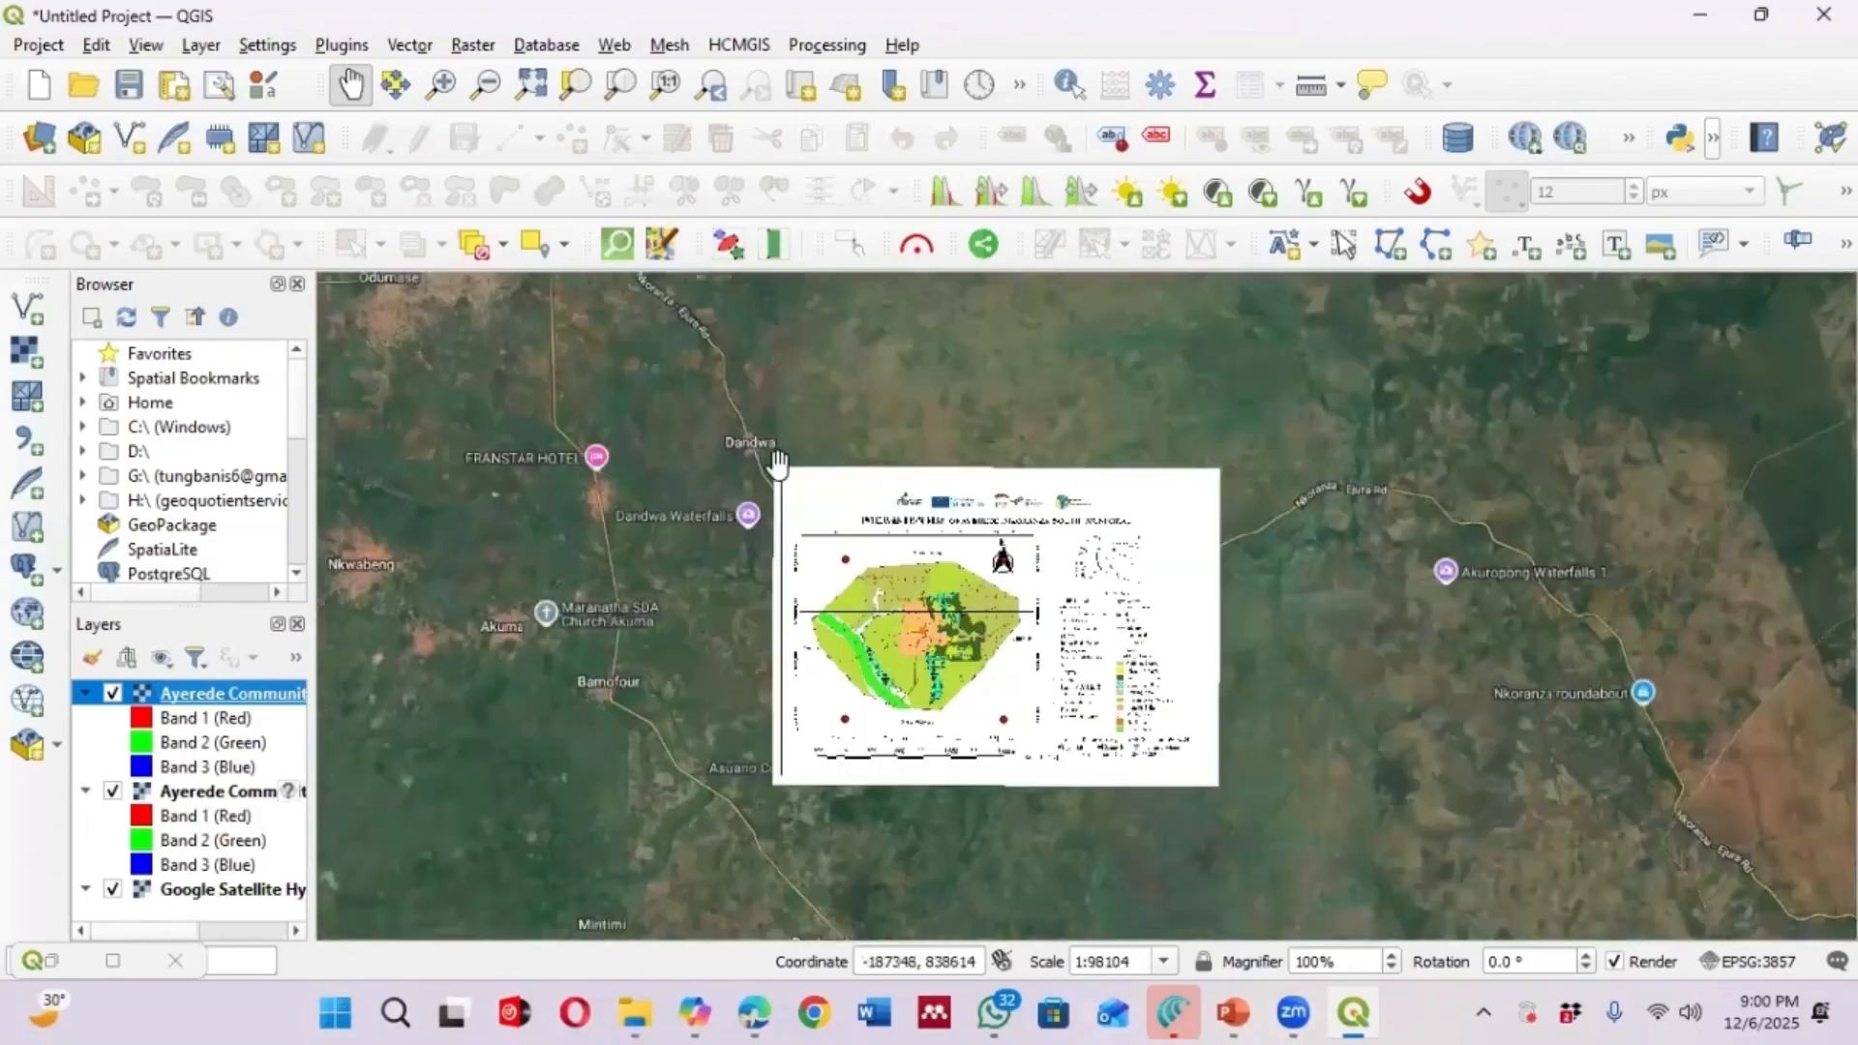
scroll(899, 532, "down", 1)
scroll(900, 533, "up", 1)
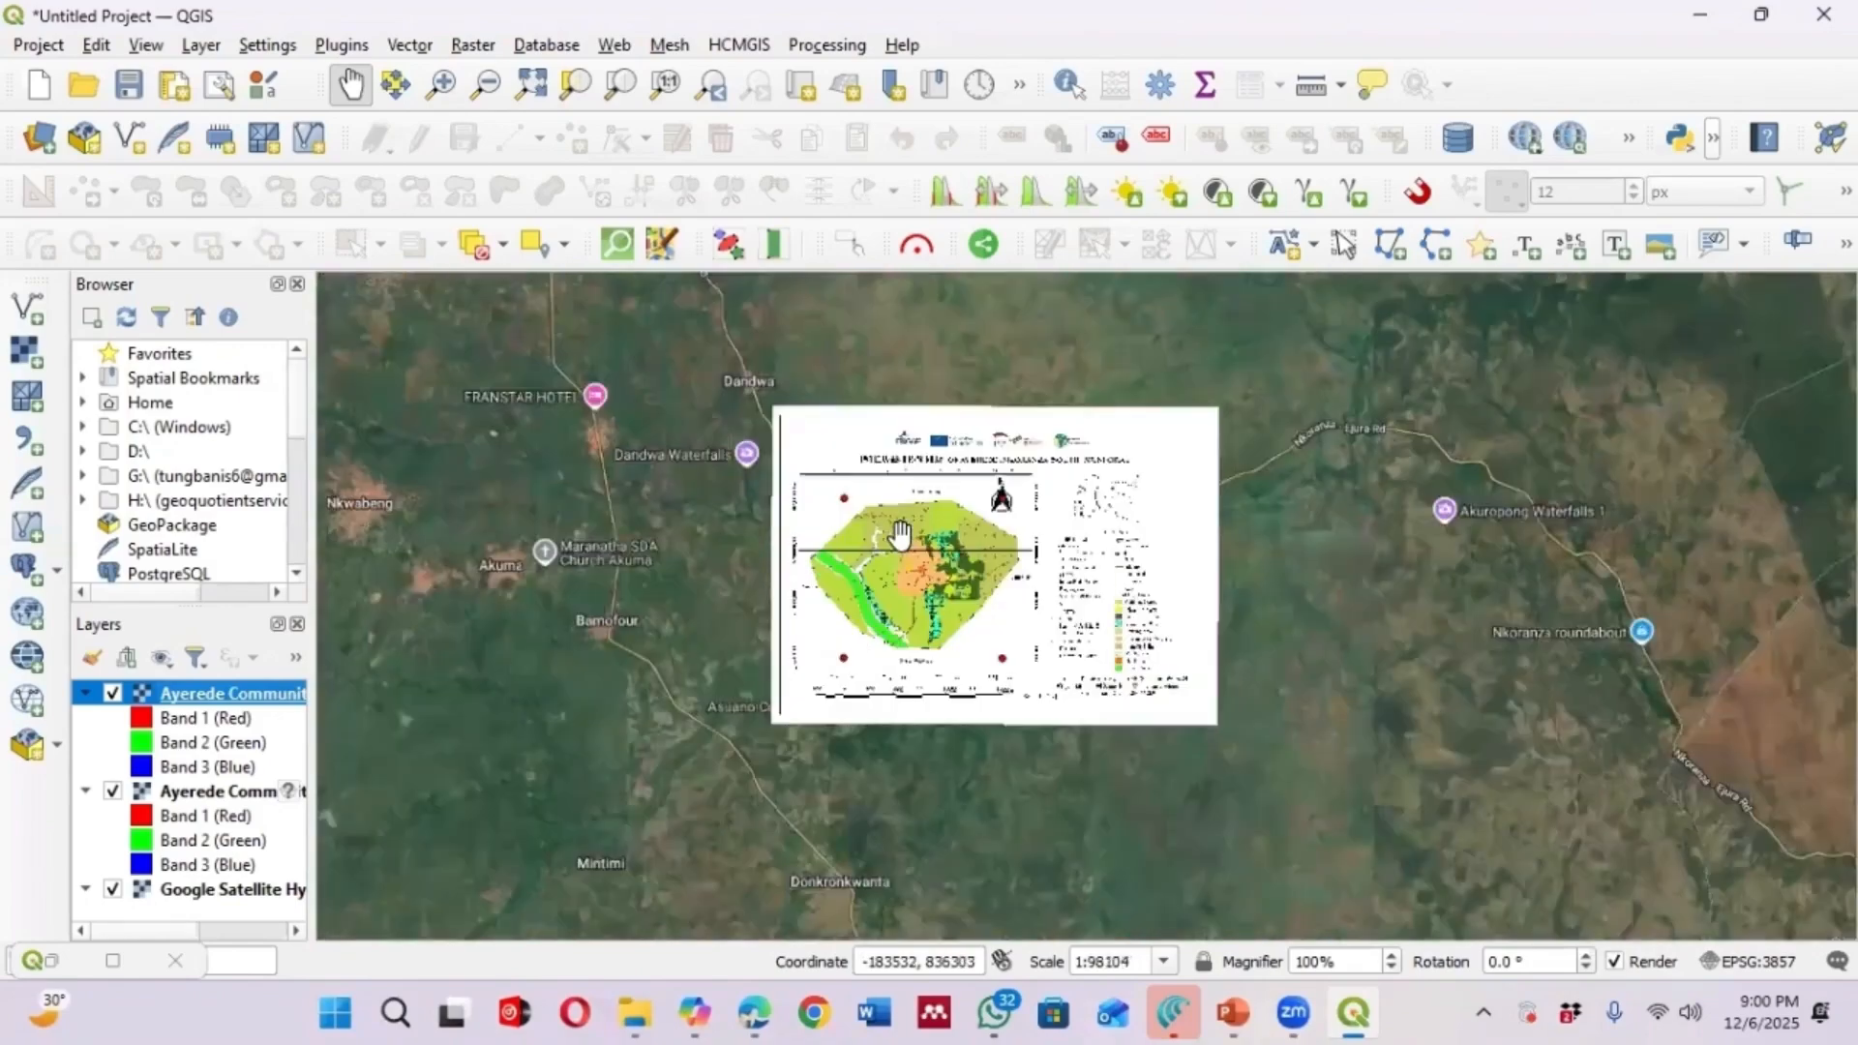
scroll(944, 523, "up", 1)
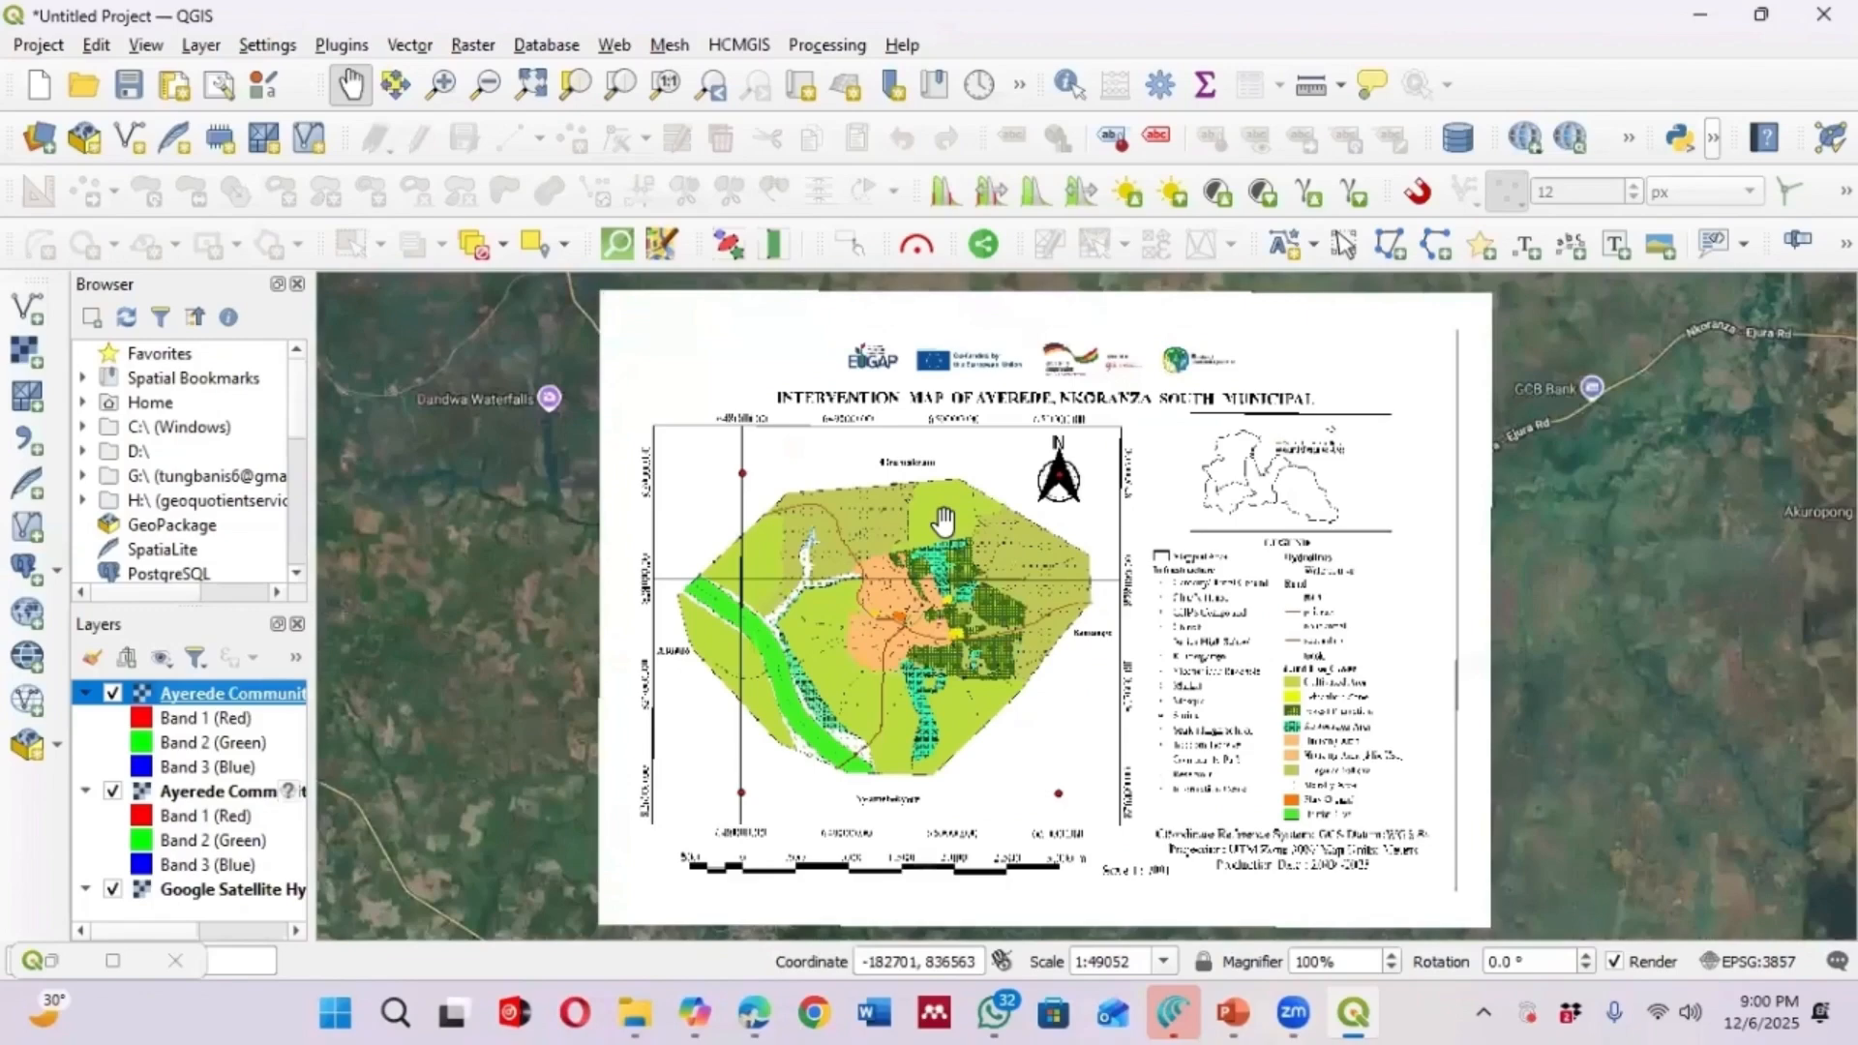
scroll(960, 474, "down", 1)
scroll(926, 449, "up", 1)
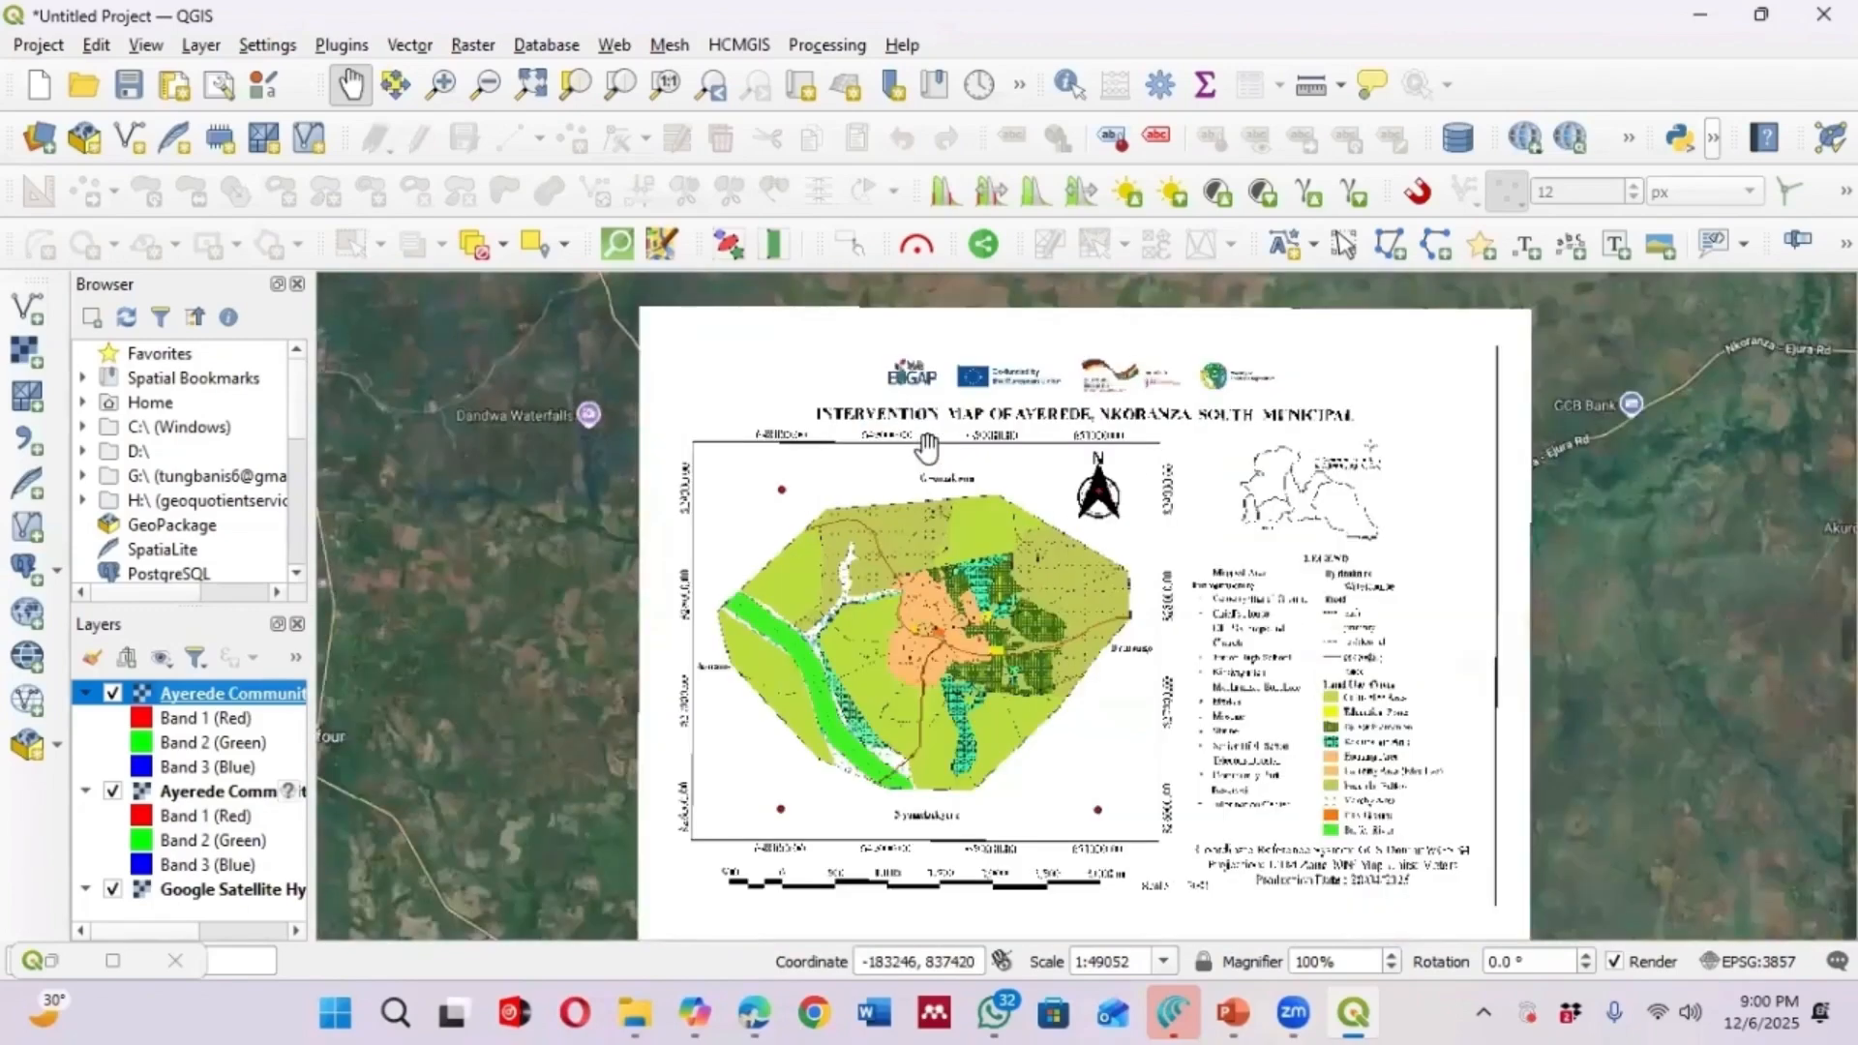
scroll(1028, 433, "up", 1)
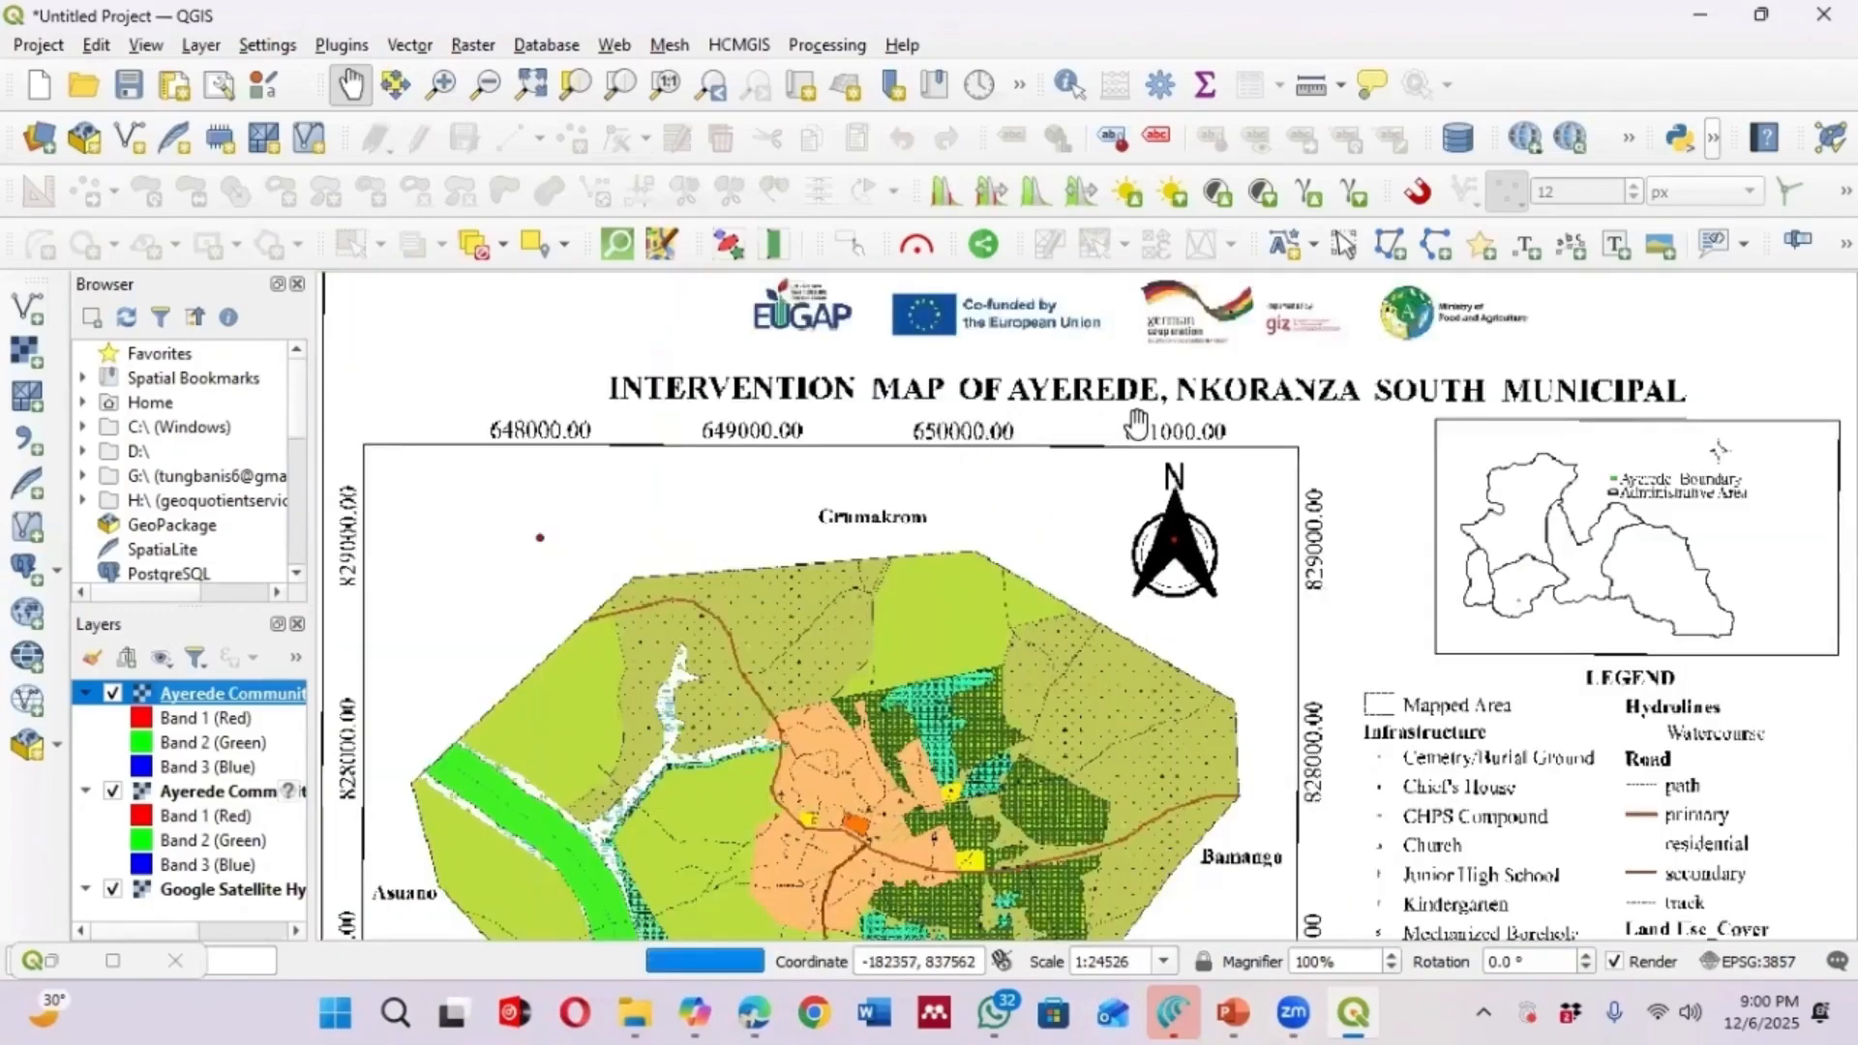
scroll(1016, 450, "down", 1)
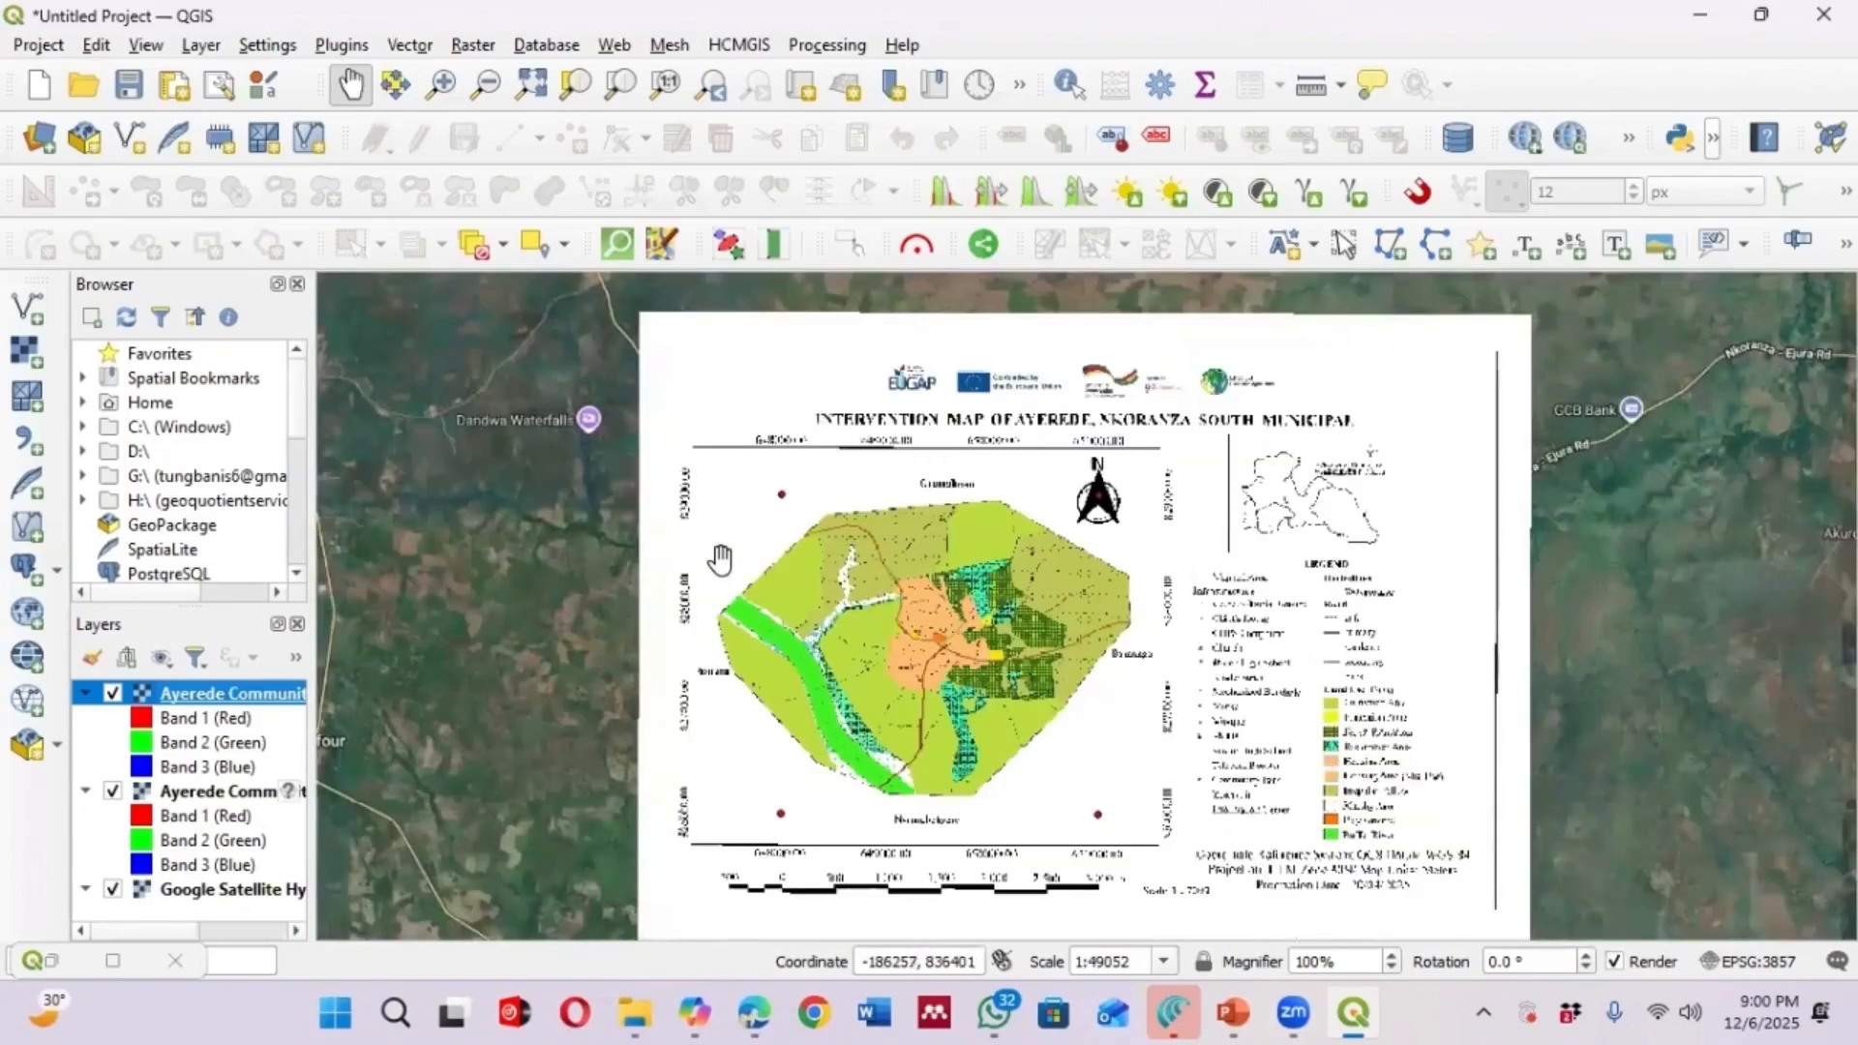
scroll(1009, 591, "down", 1)
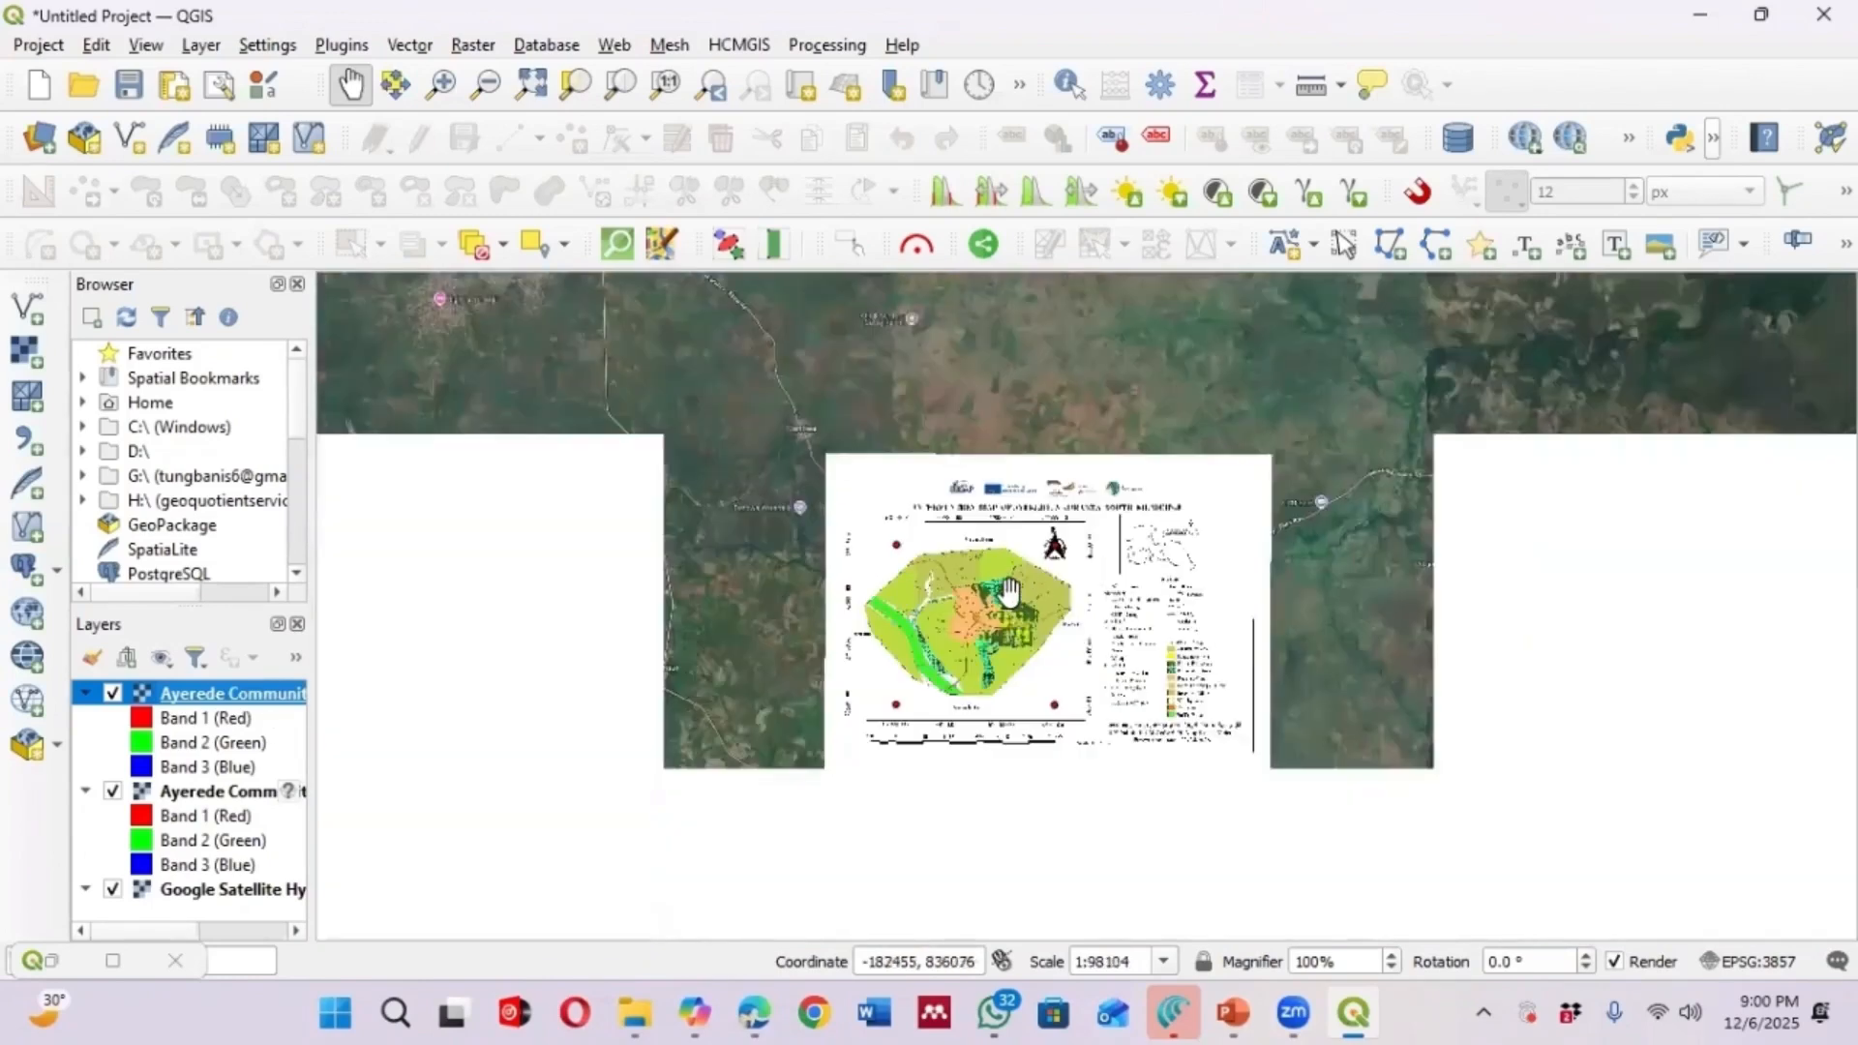
scroll(1009, 590, "up", 1)
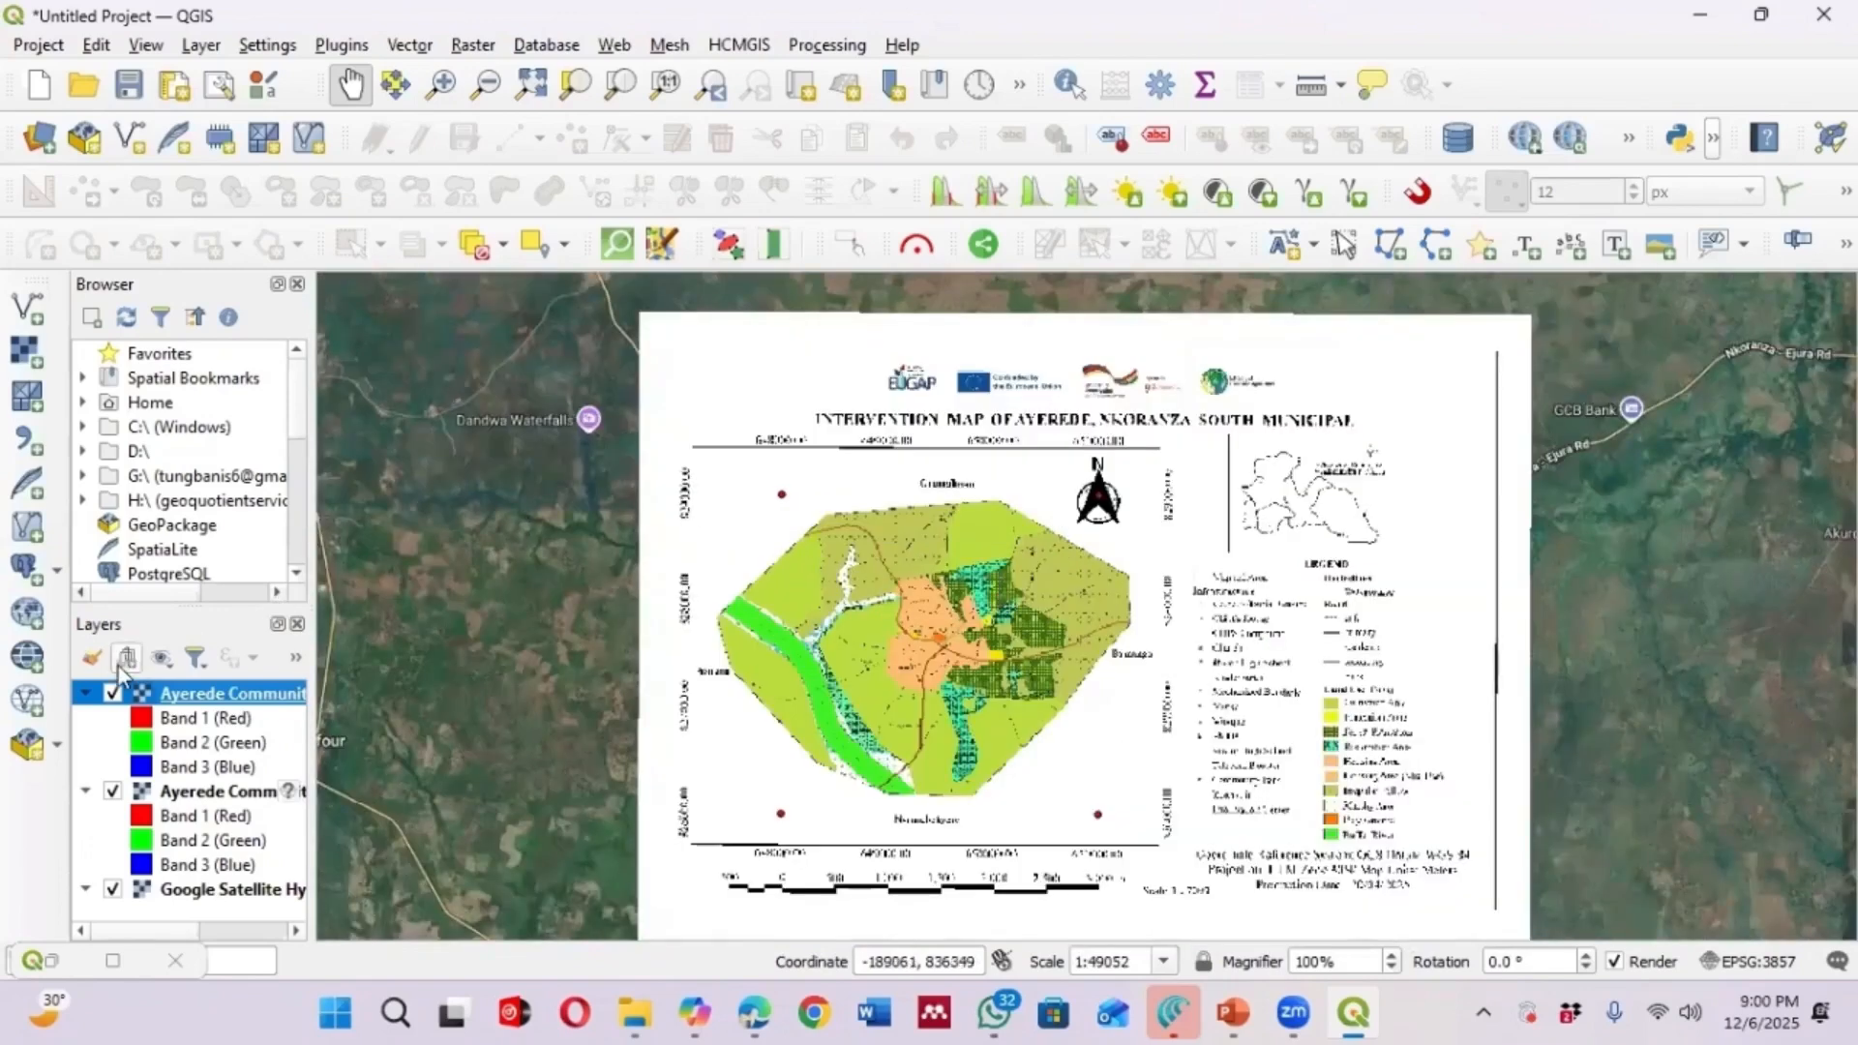
Toggle the Ayerede Community Intervention_modified layer off and on to compare it with the underlying imagery
left_click(112, 694)
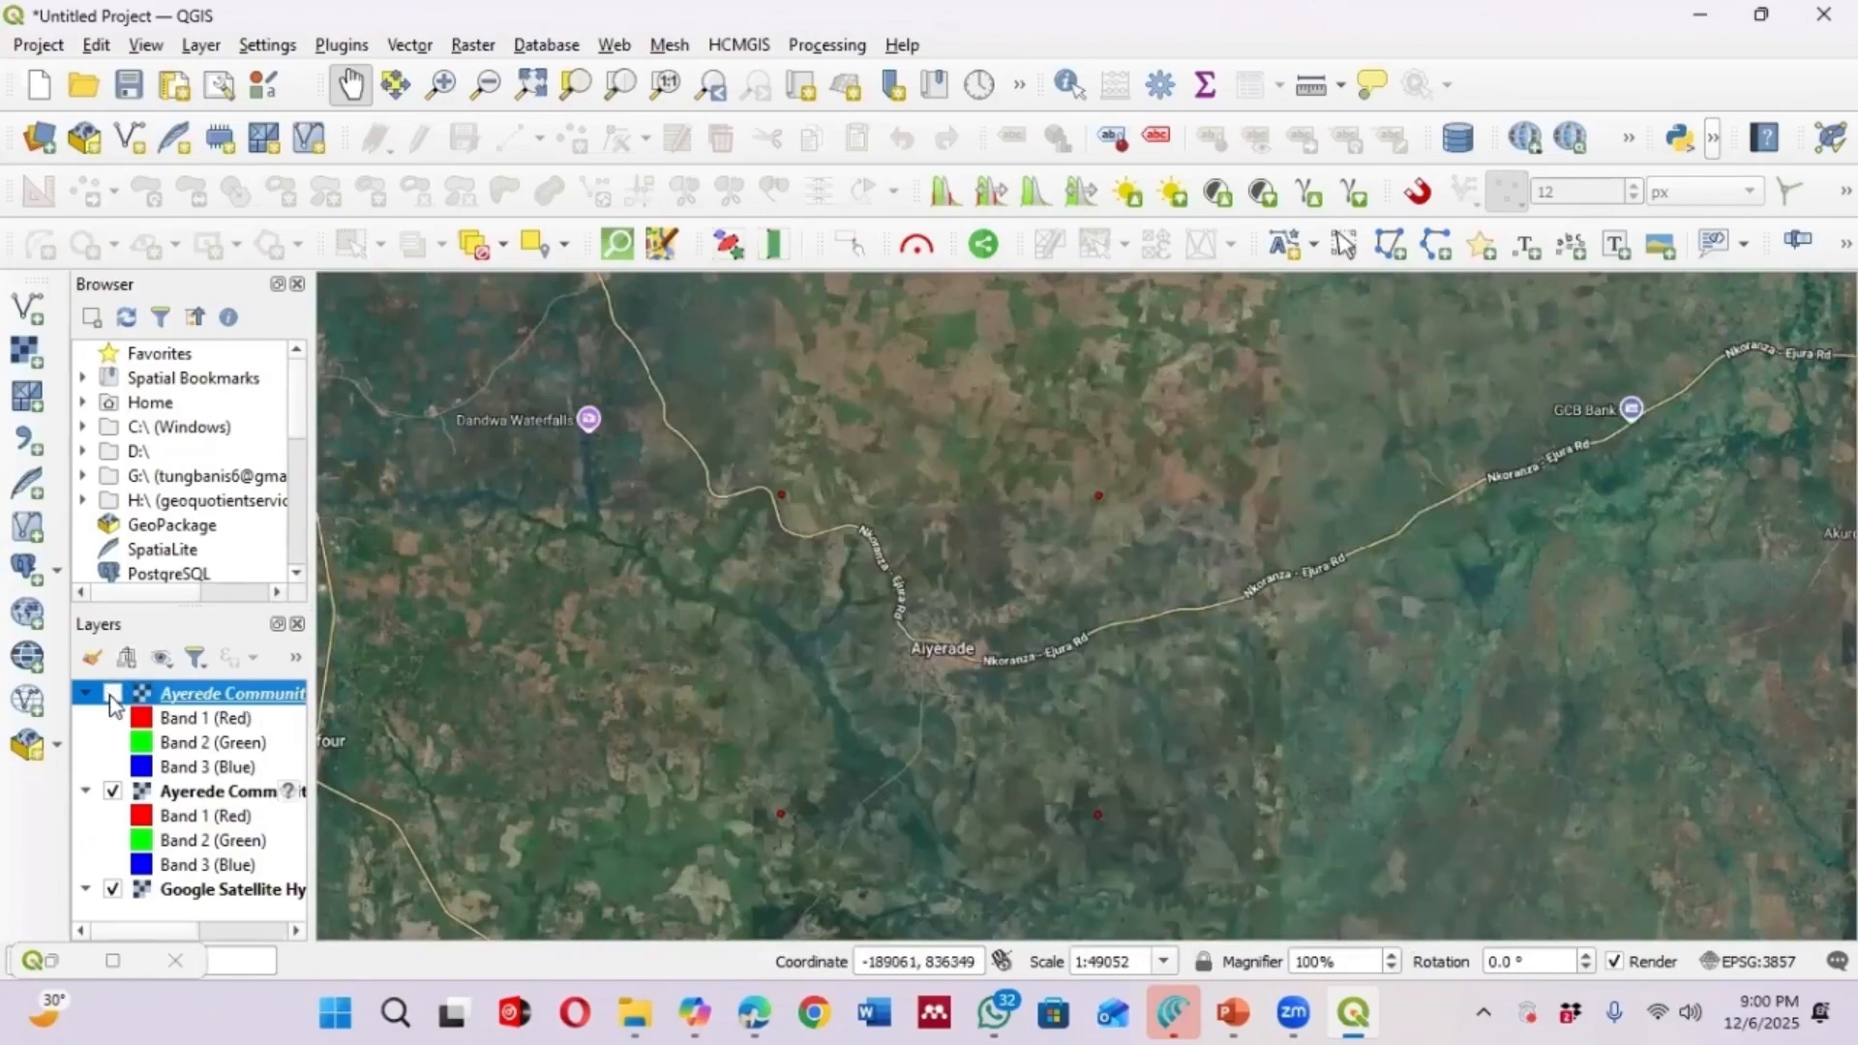
scroll(928, 654, "up", 1)
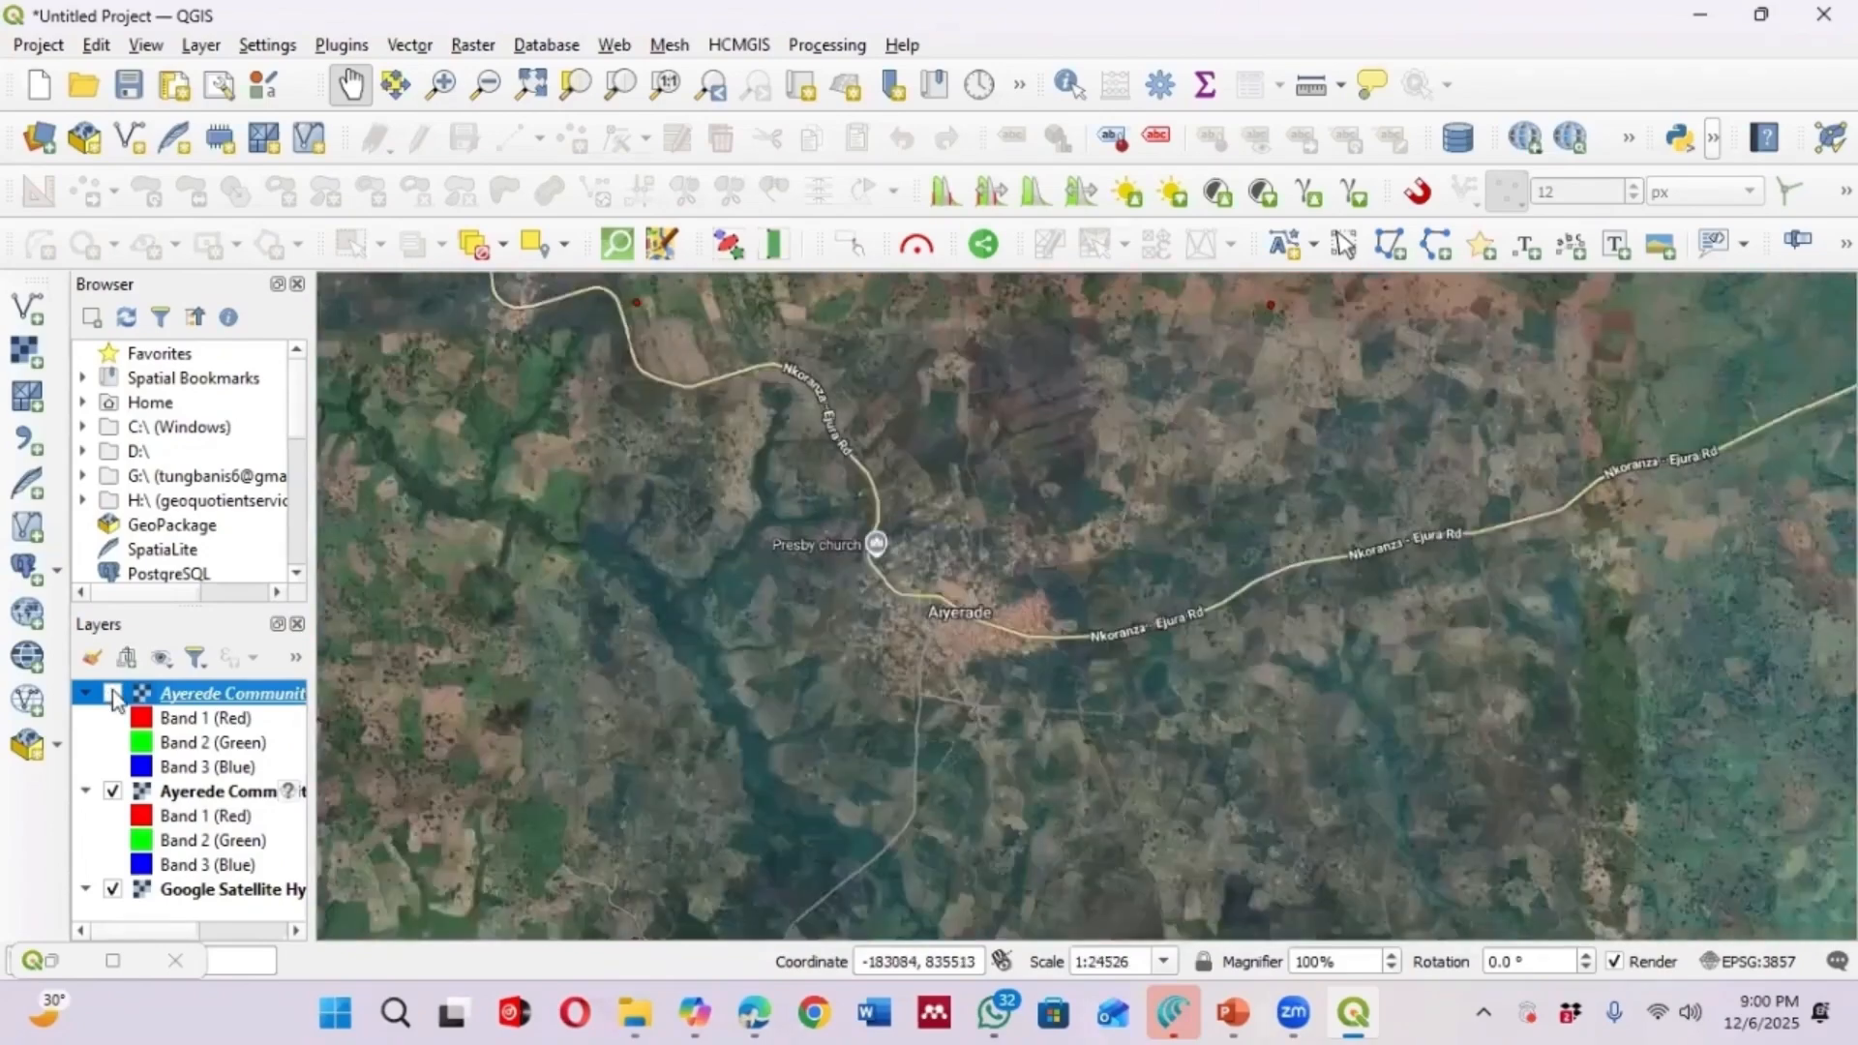
left_click(113, 694)
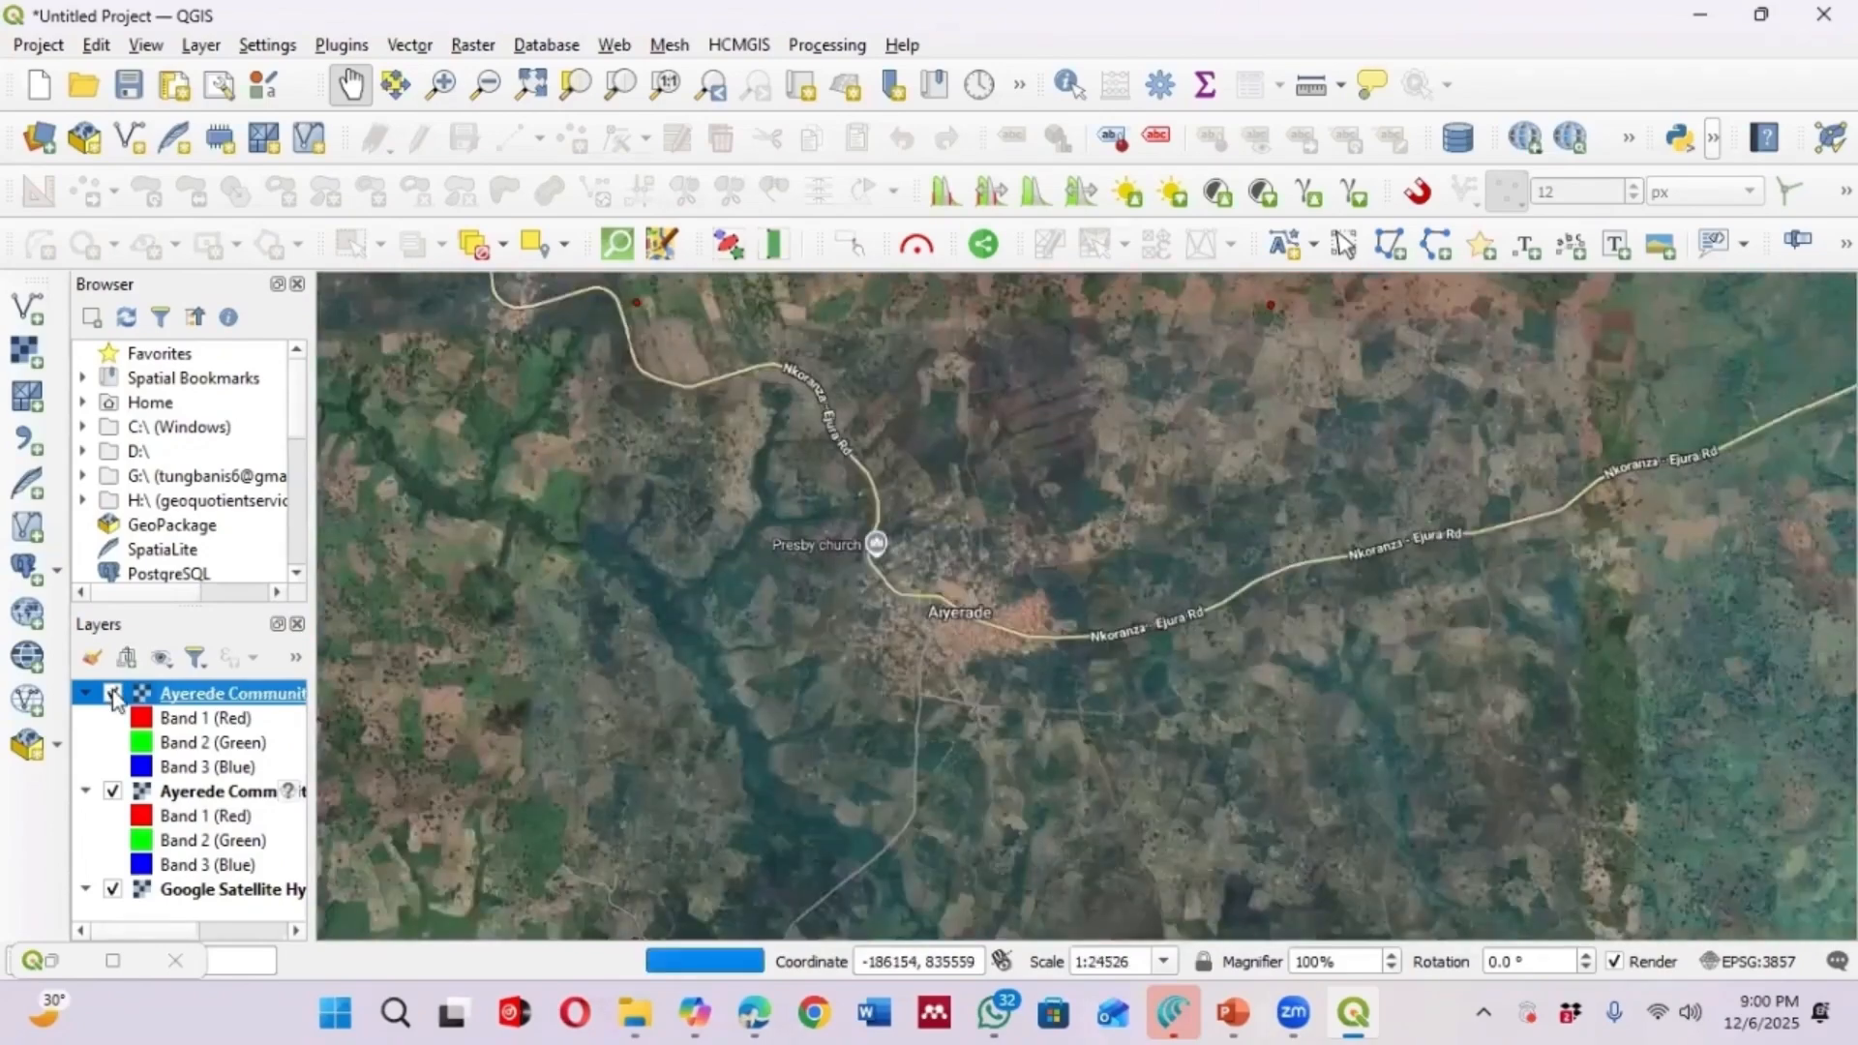
left_click(114, 695)
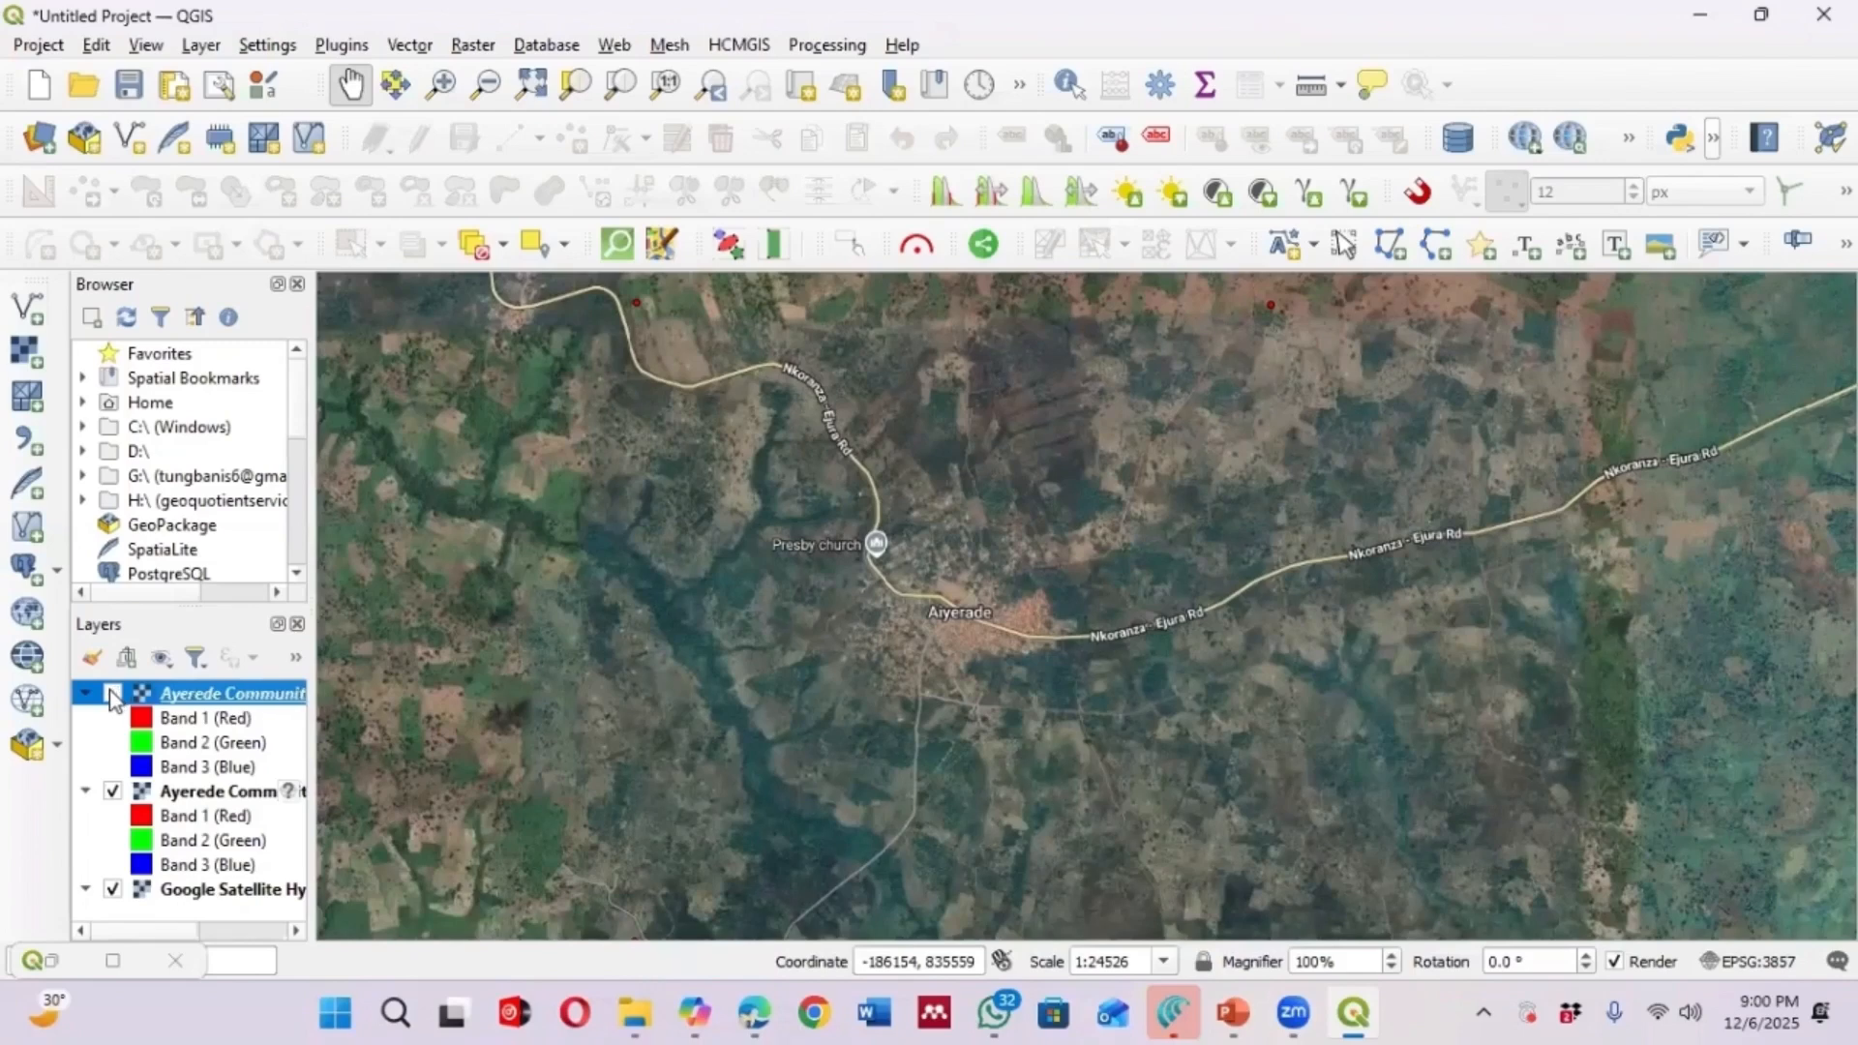
left_click(113, 694)
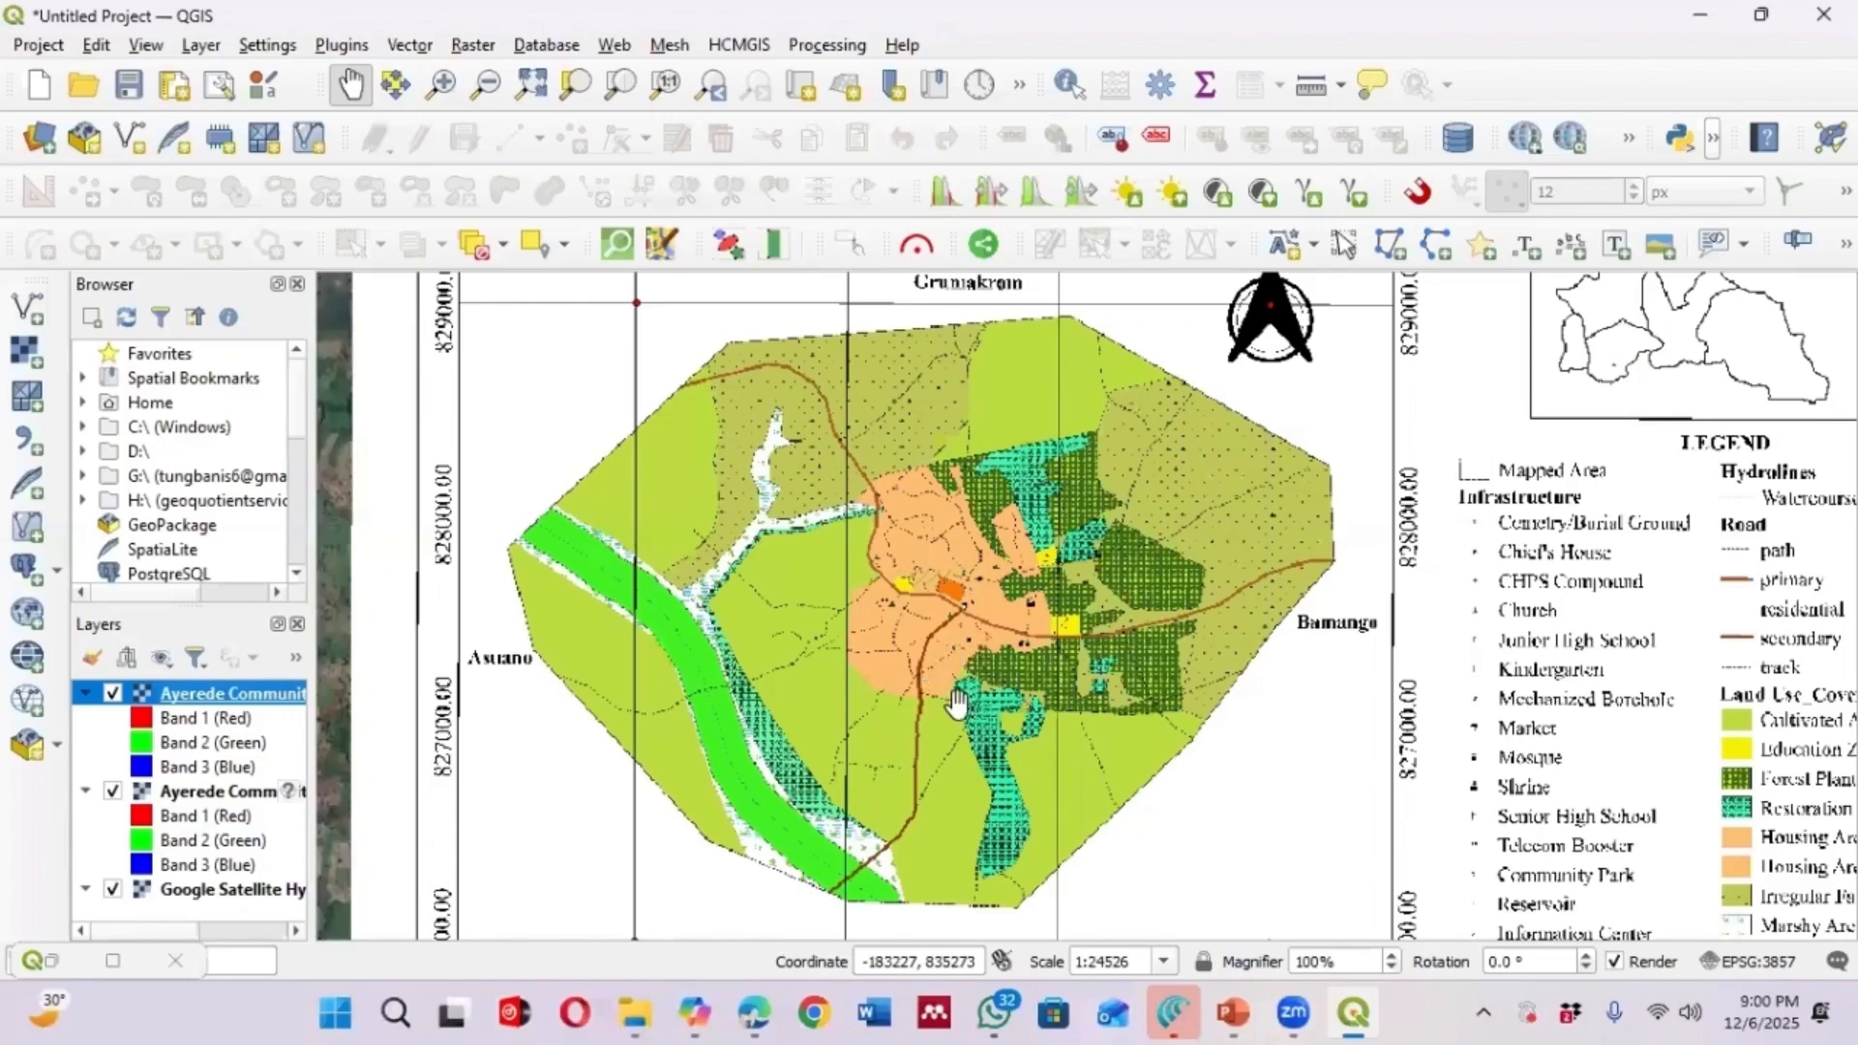
scroll(934, 673, "down", 1)
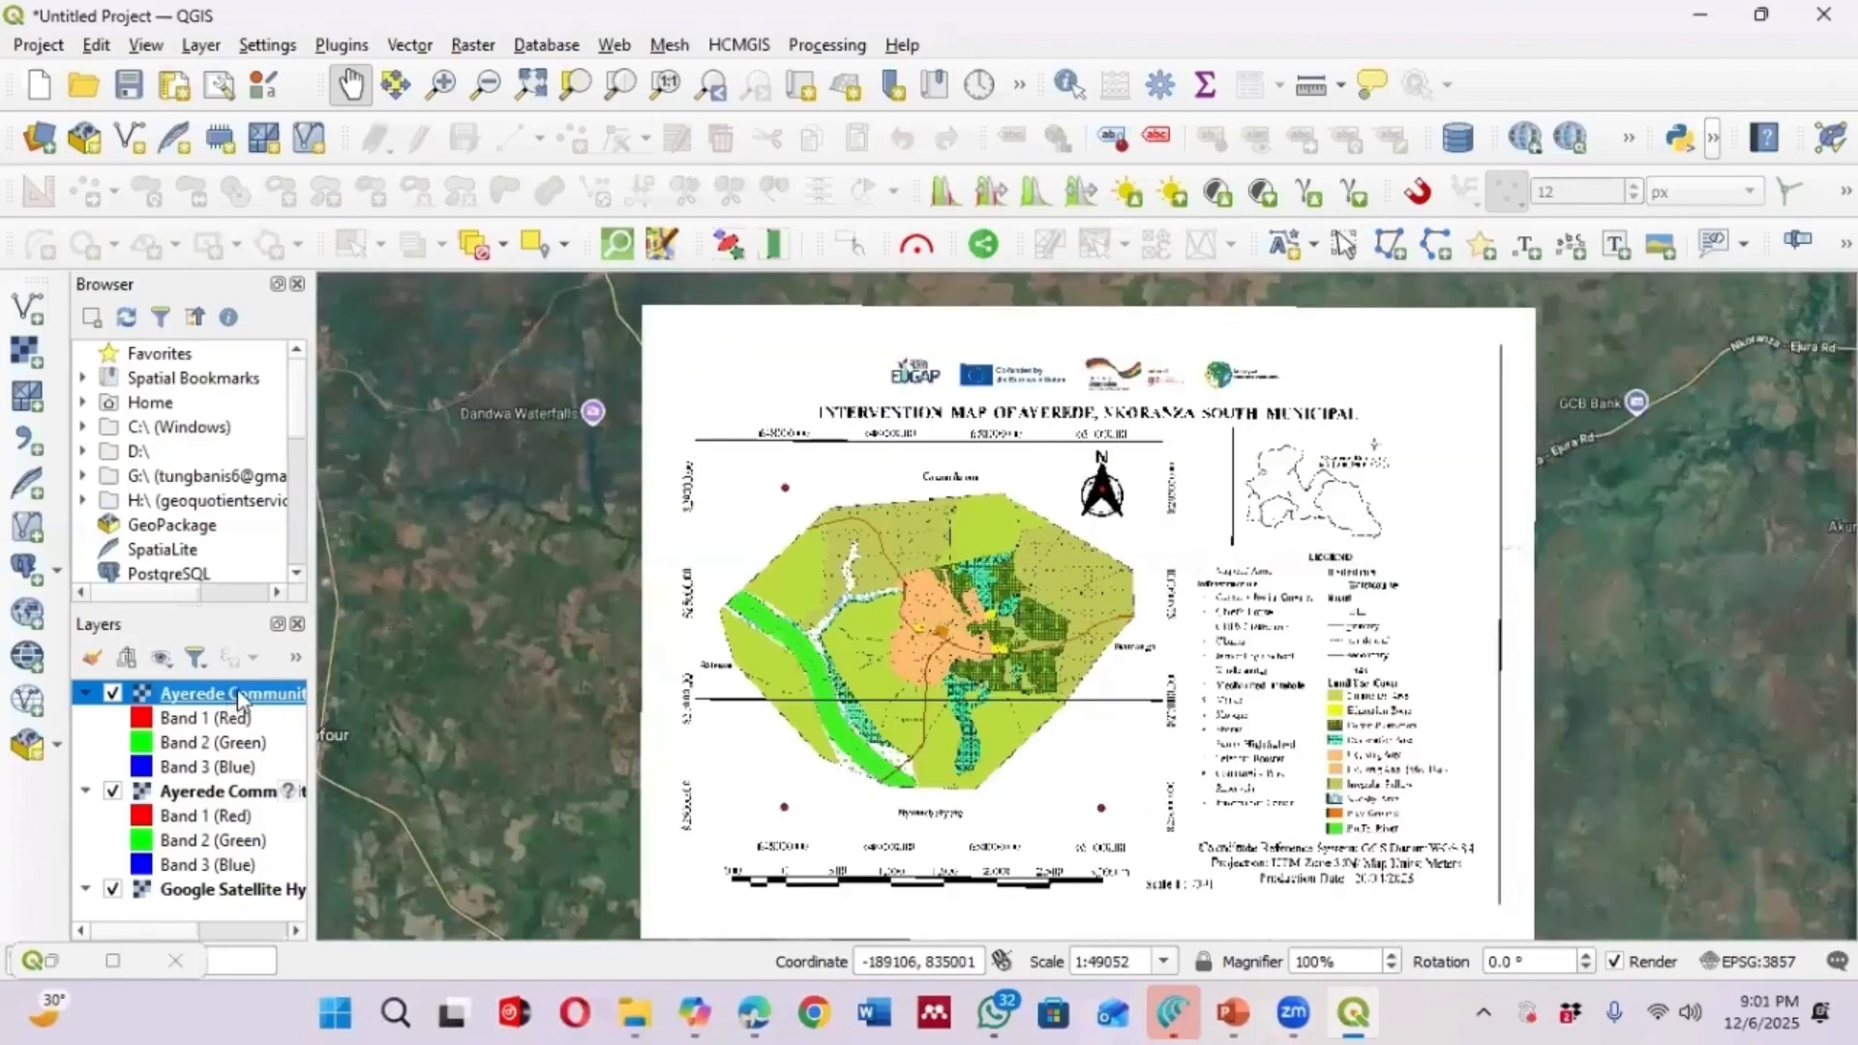
Open the modified layer's styling transparency settings and set its global opacity to 48.8%
right_click(239, 699)
left_click(87, 662)
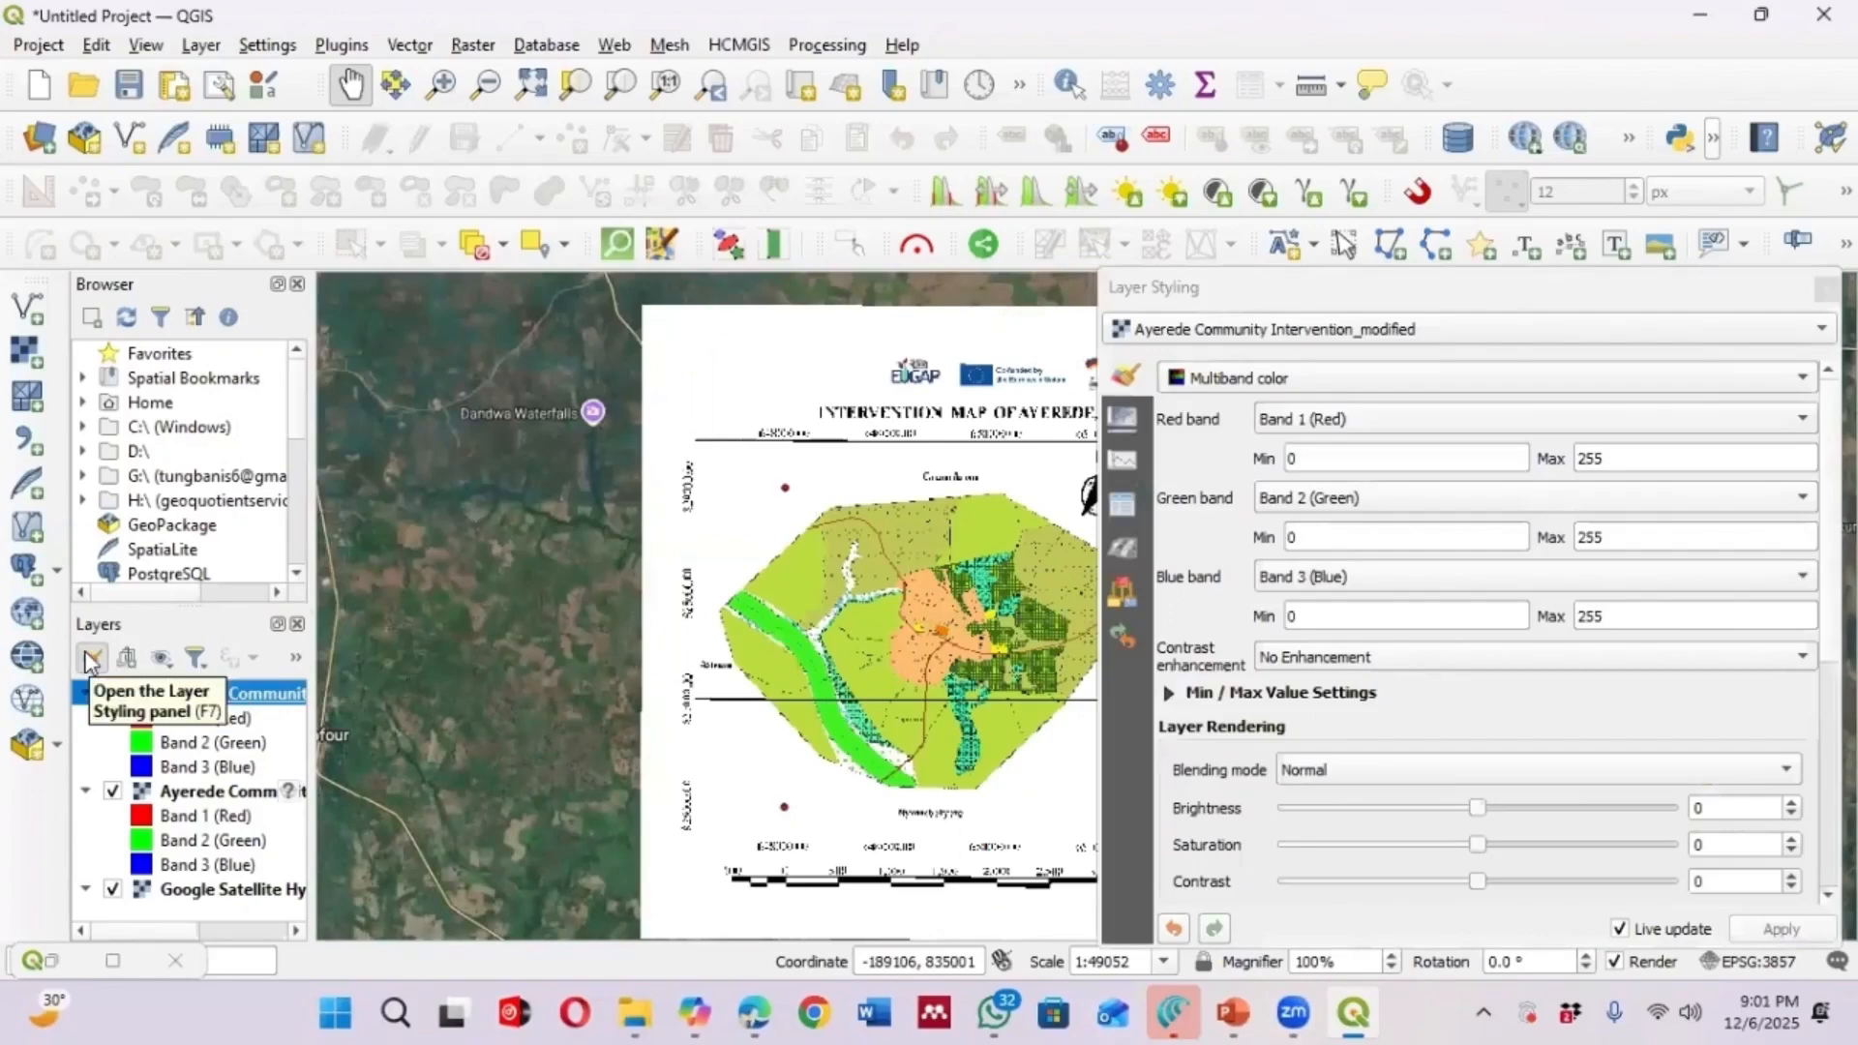
left_click(1123, 421)
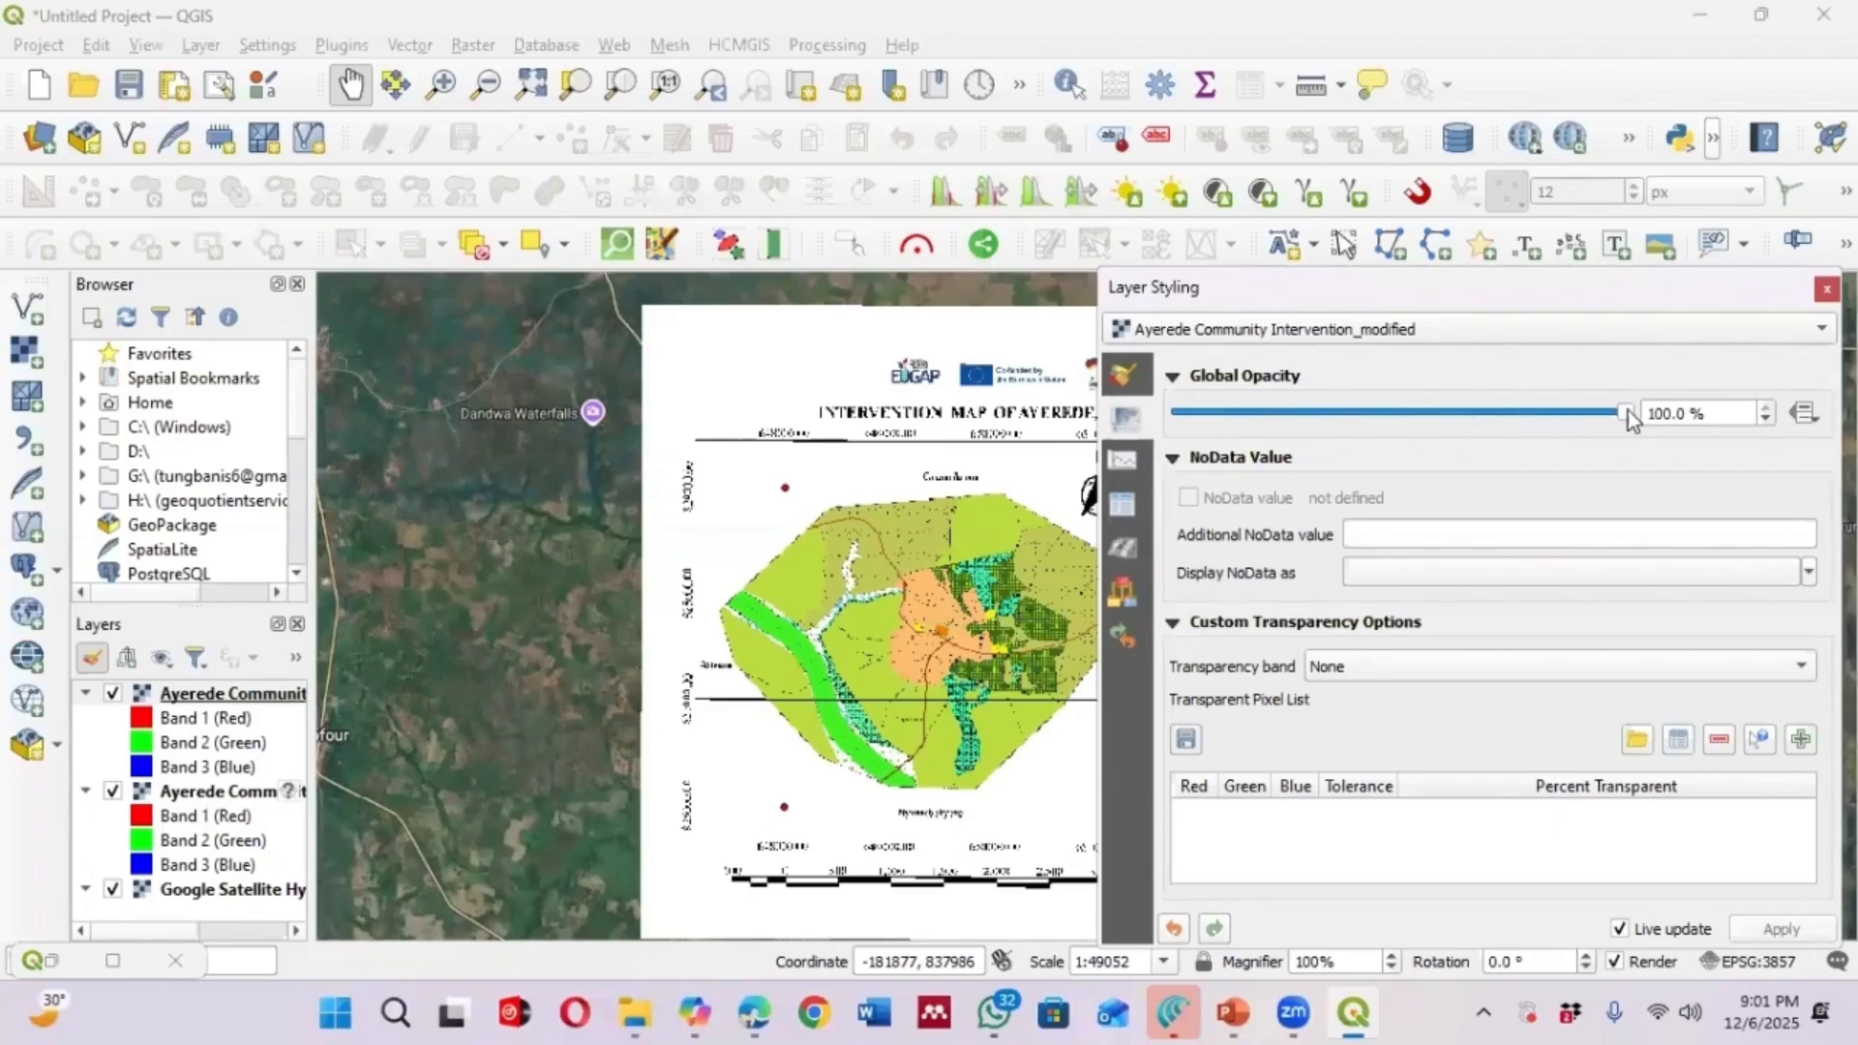
left_click(1471, 415)
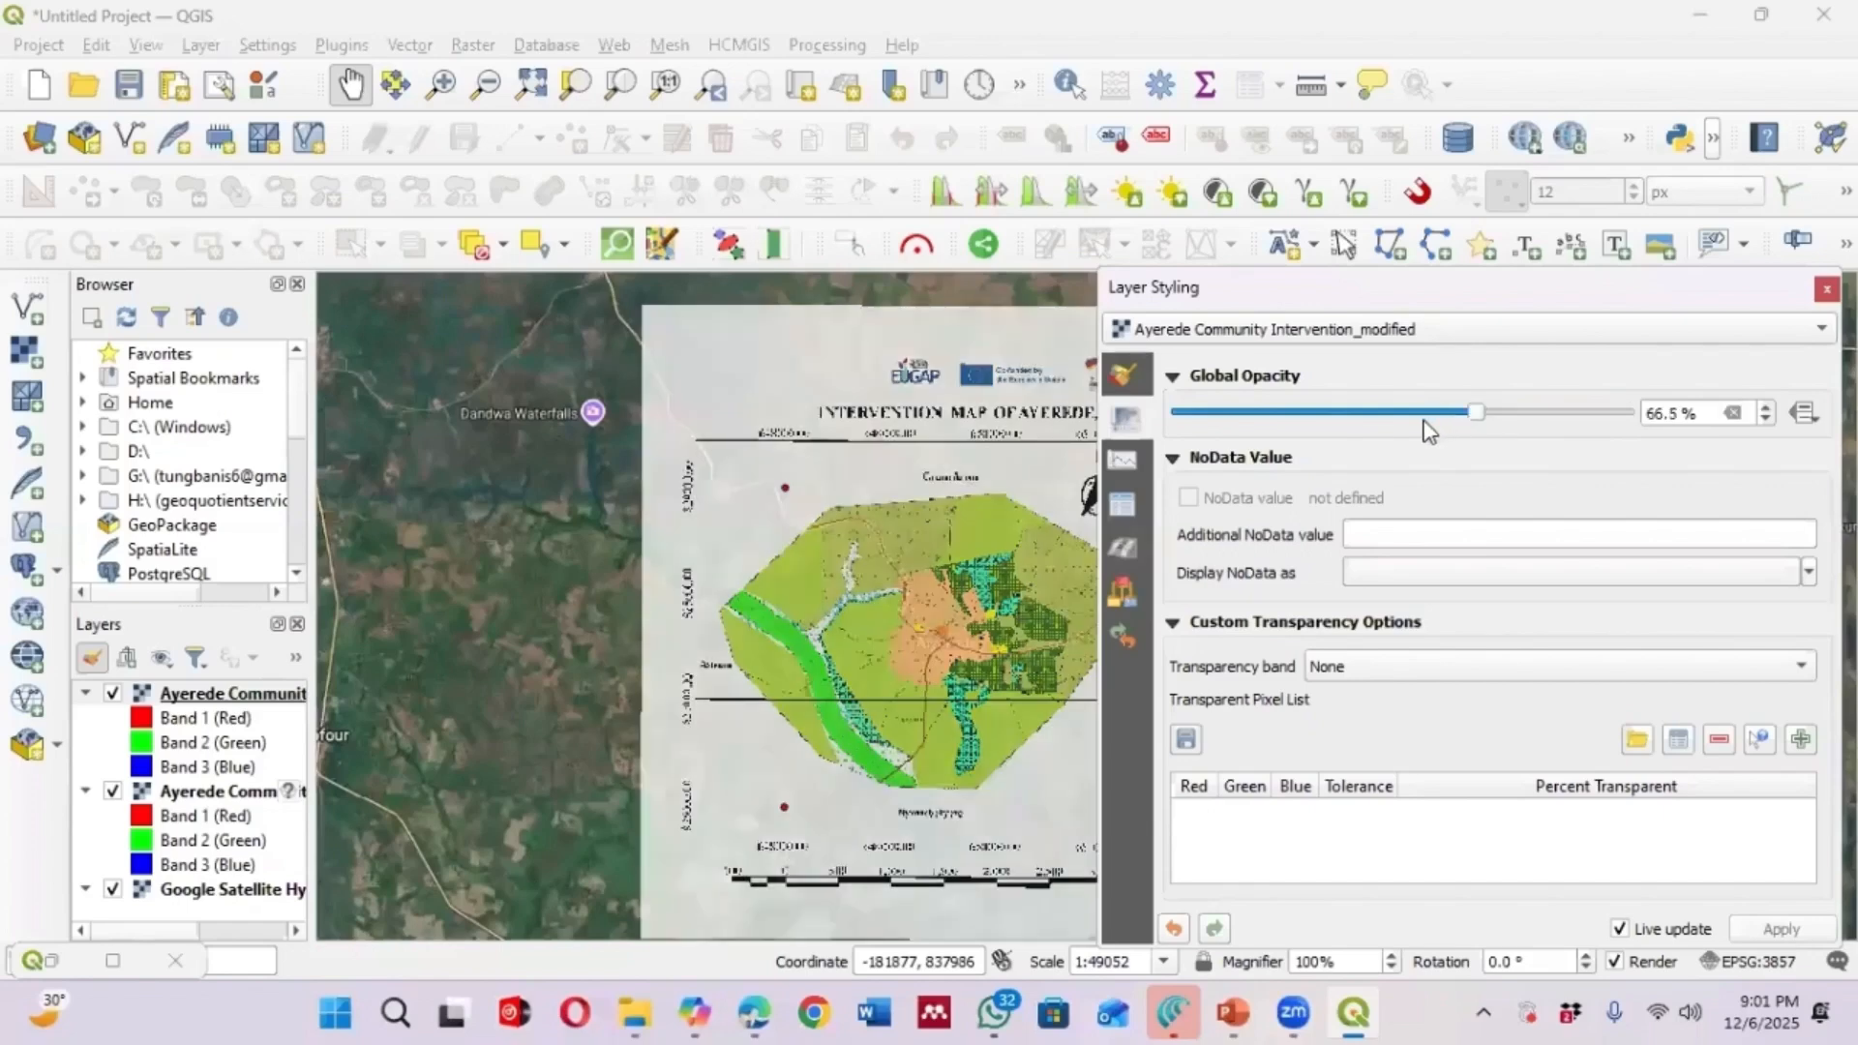
left_click(1413, 414)
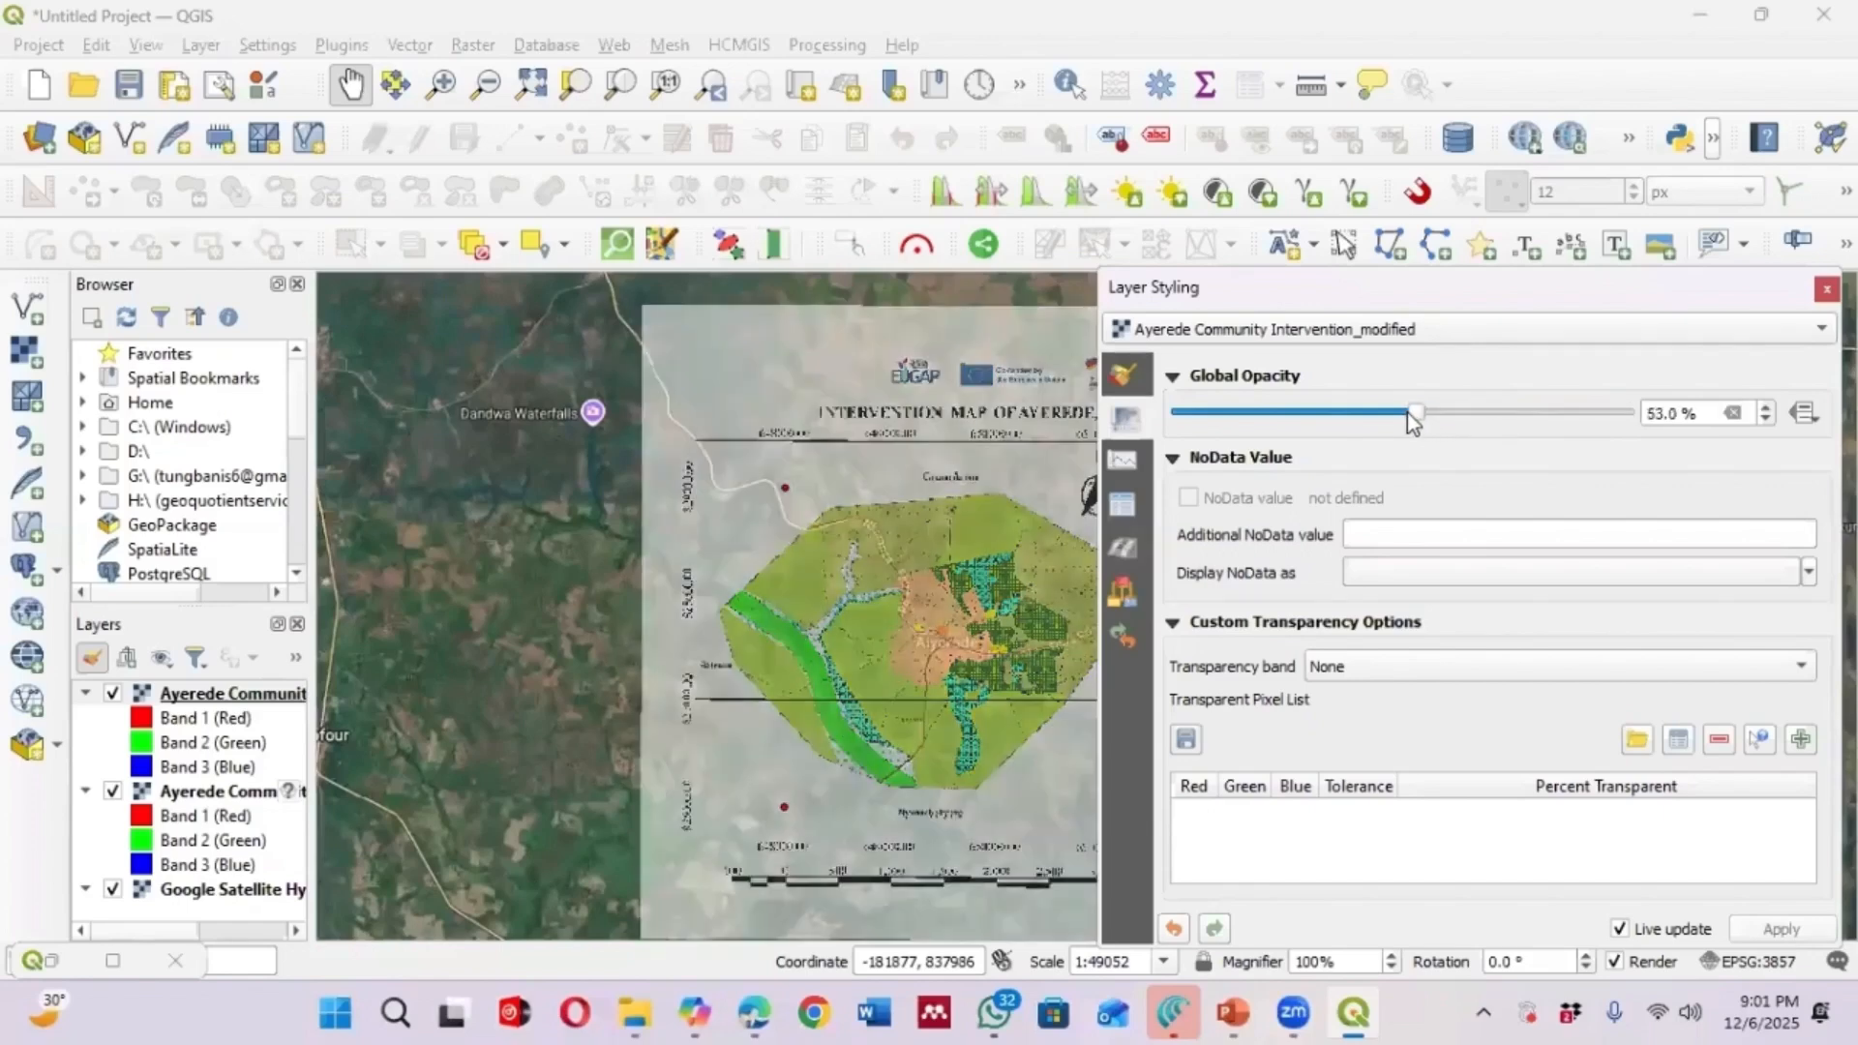
left_click_drag(1408, 413, 1392, 416)
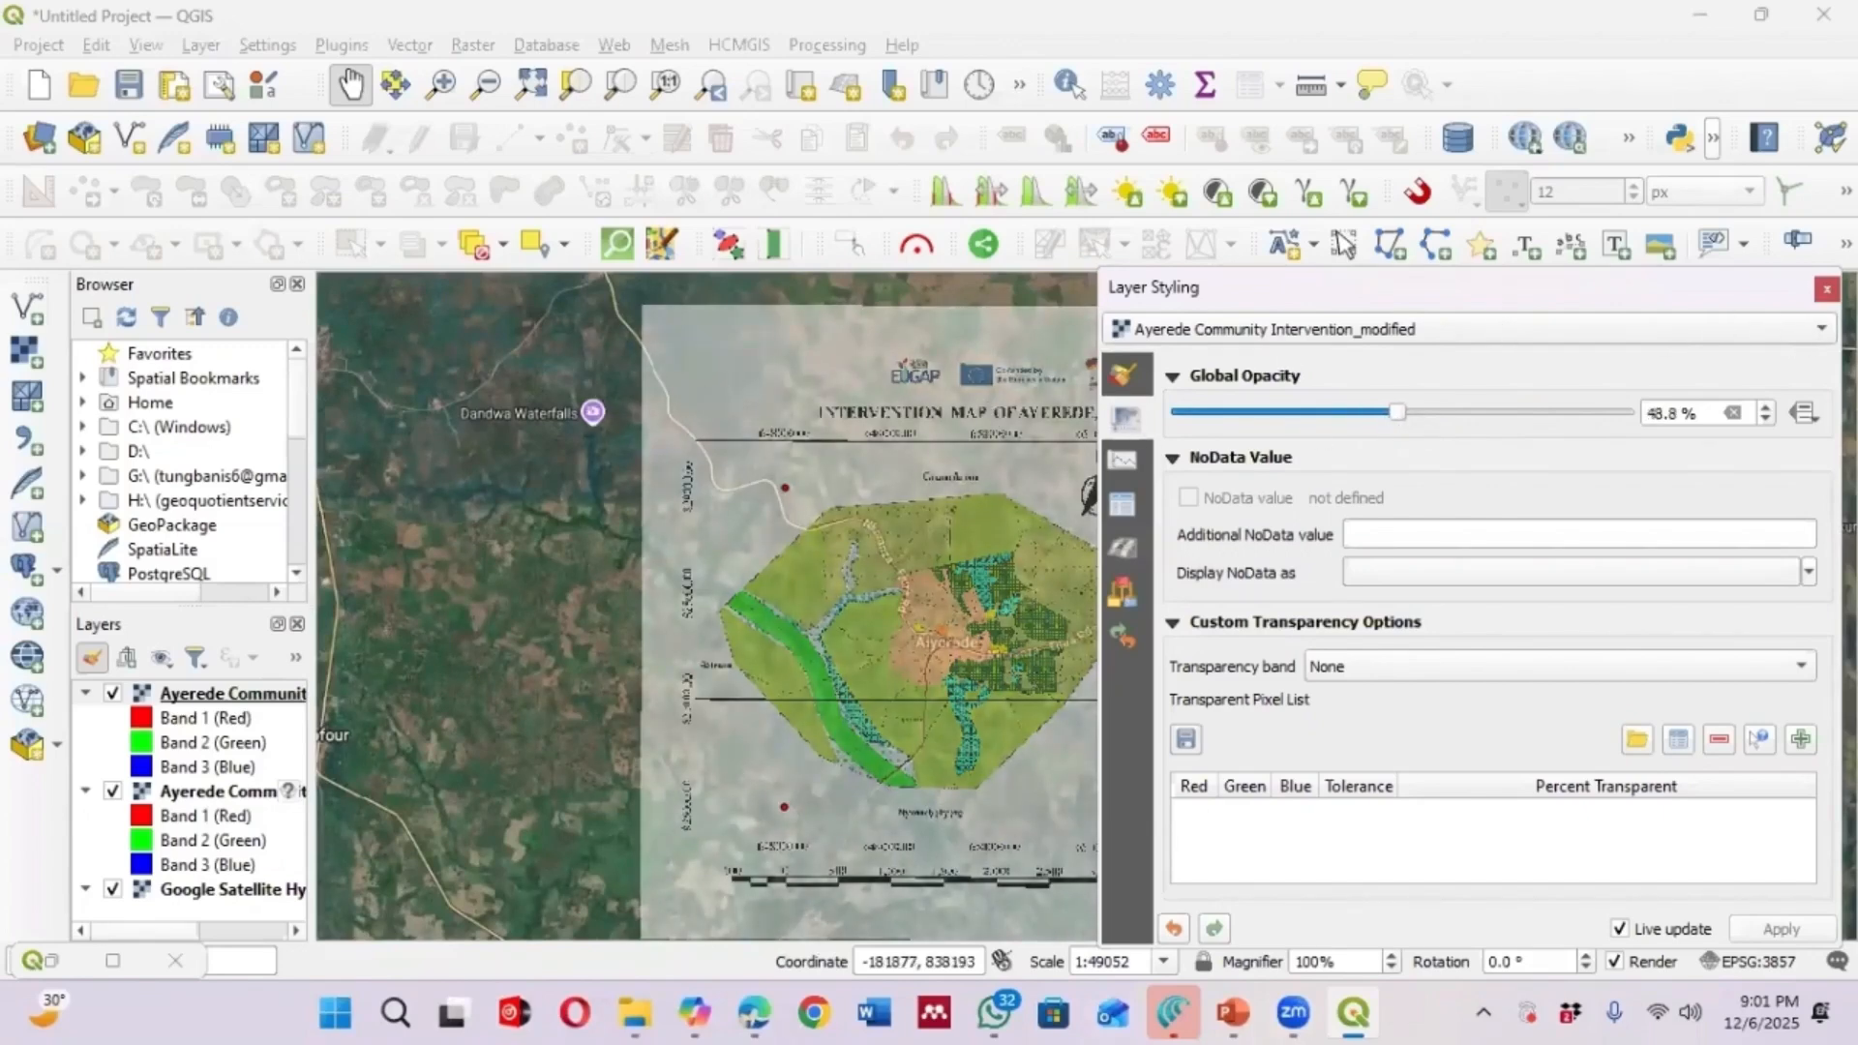
left_click(1825, 289)
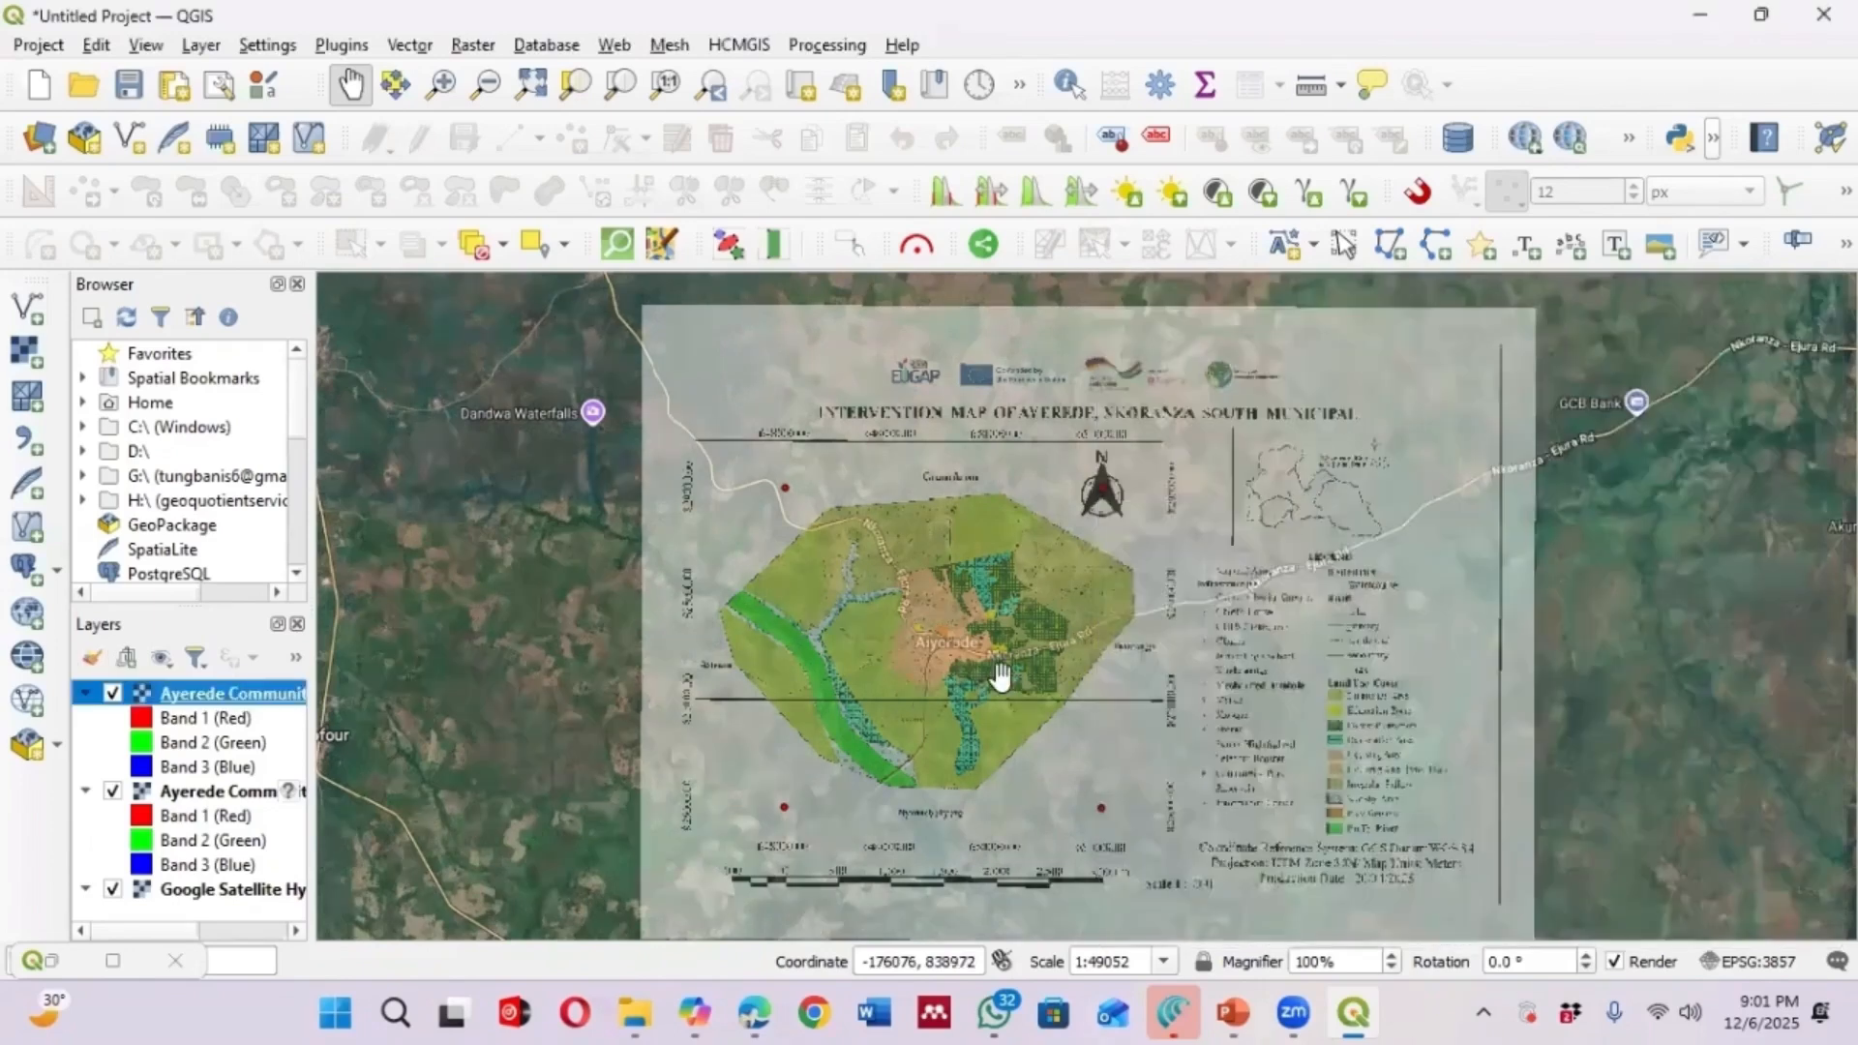
Lower the modified layer's global opacity to 15.2% and check the overlay against the basemap
left_click_drag(1018, 658, 1067, 646)
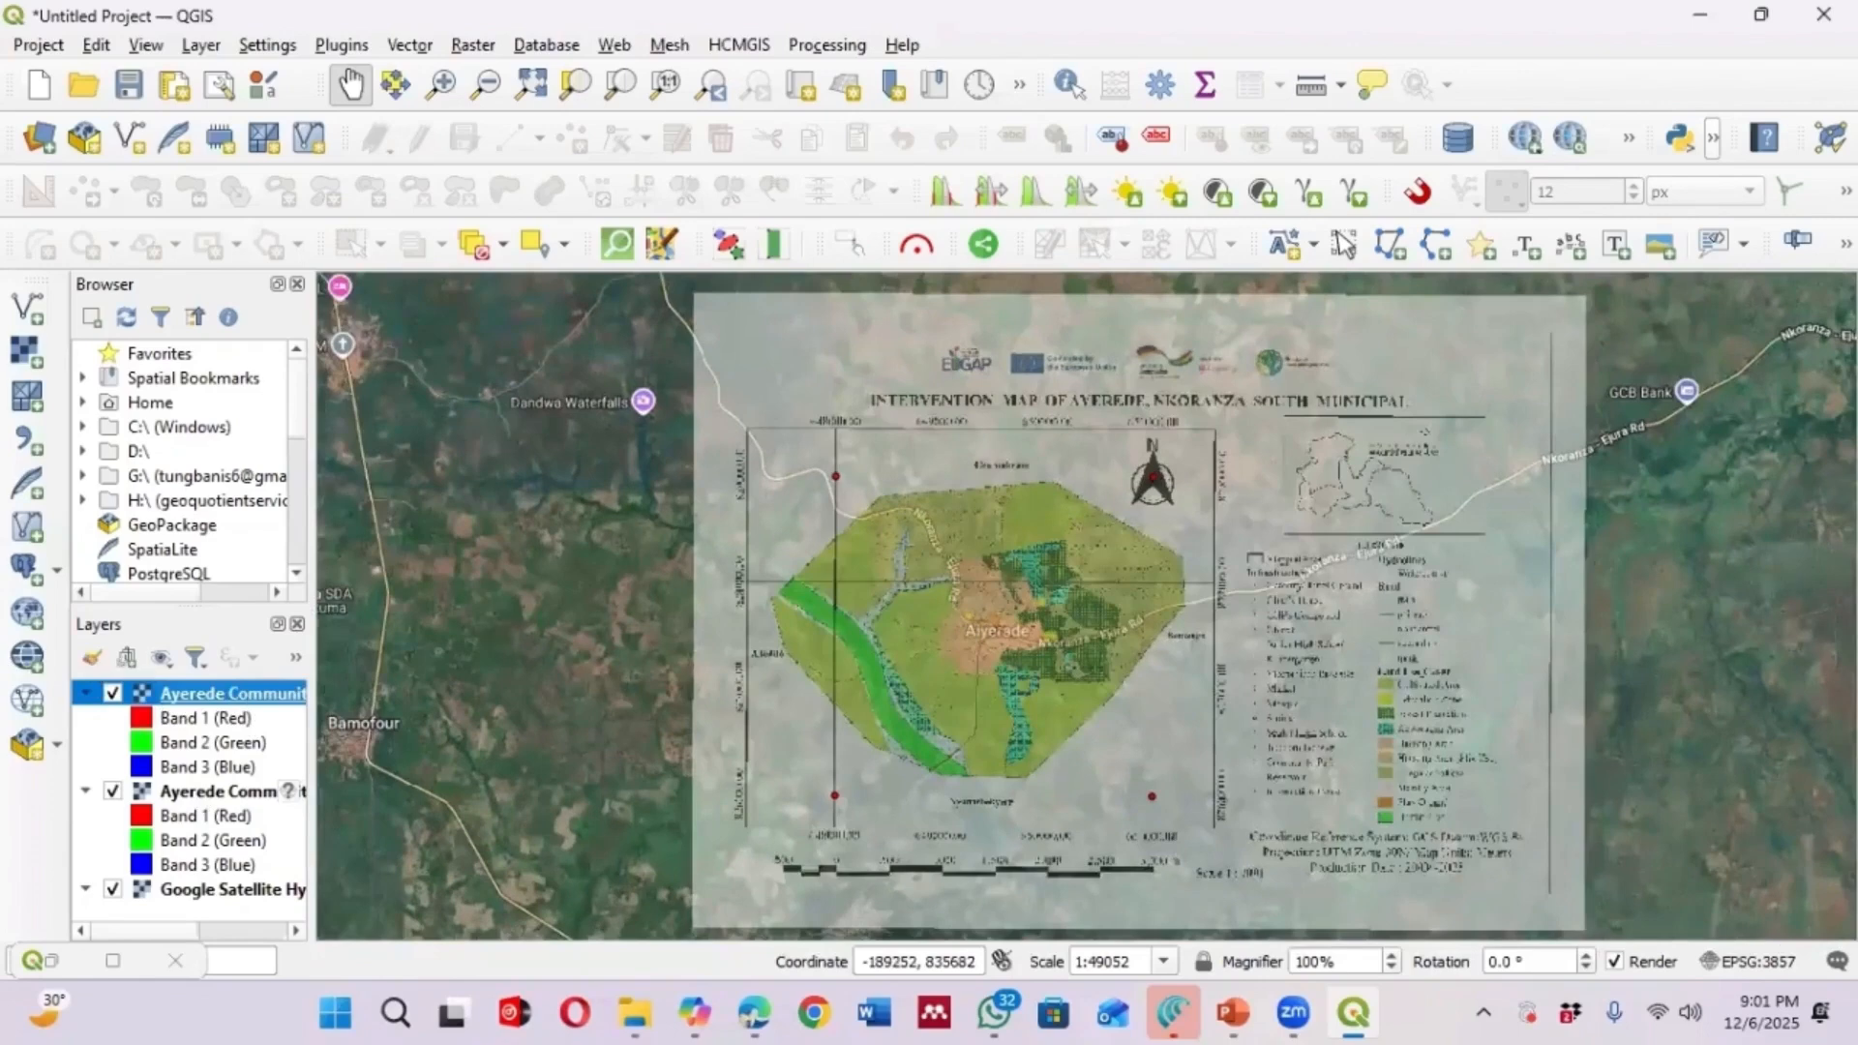
left_click(92, 659)
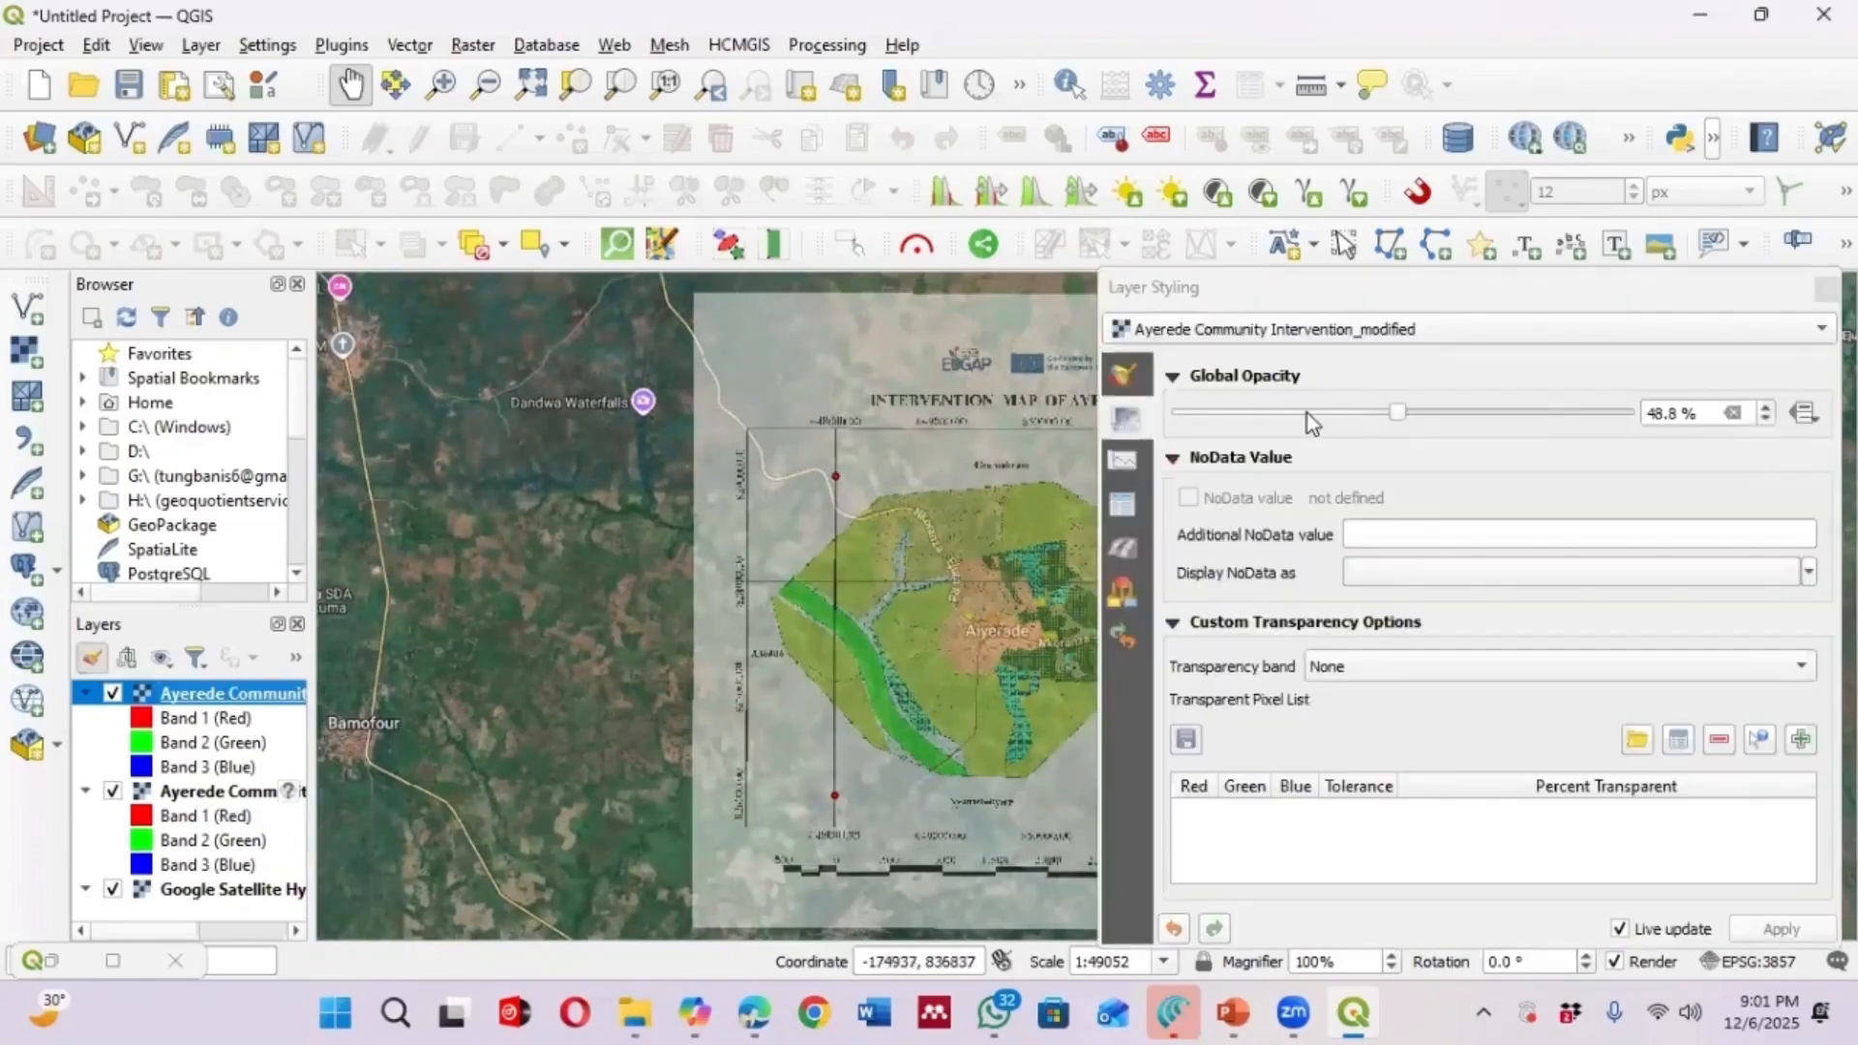
left_click_drag(1302, 411, 1272, 409)
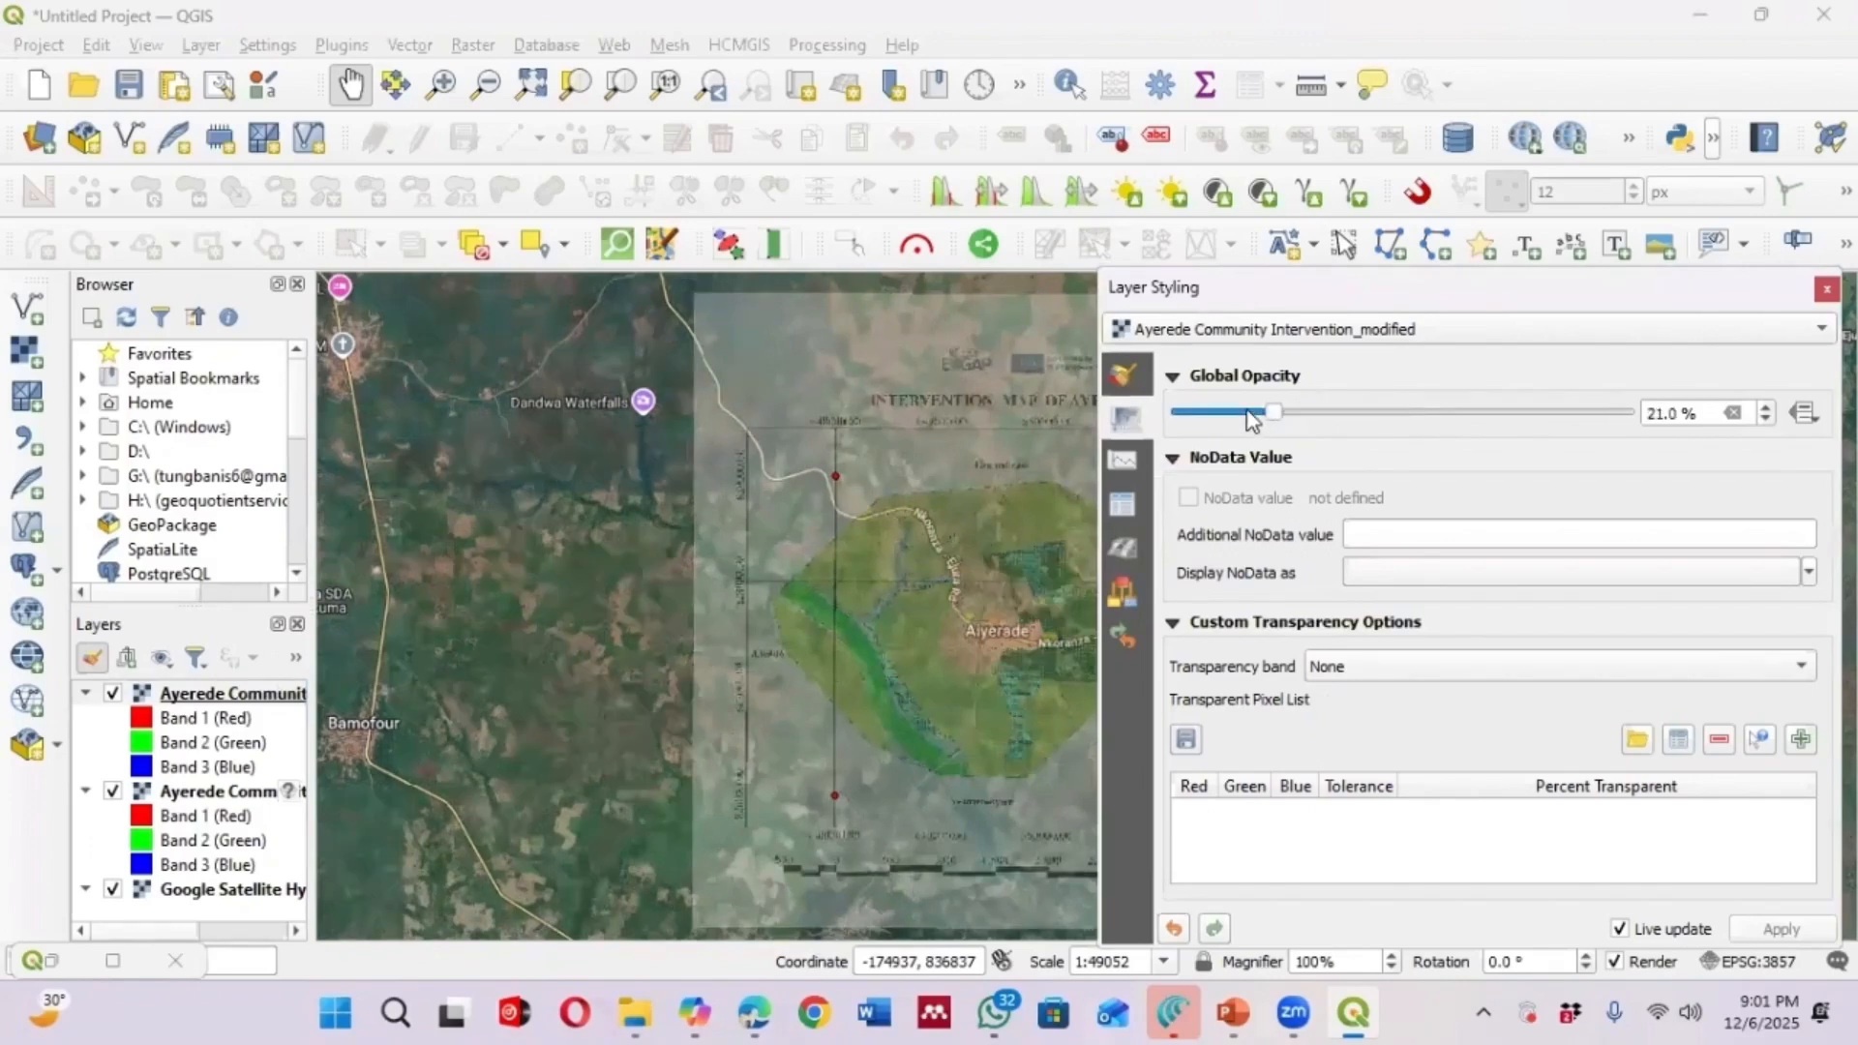
left_click_drag(540, 537, 1085, 606)
scroll(750, 572, "down", 1)
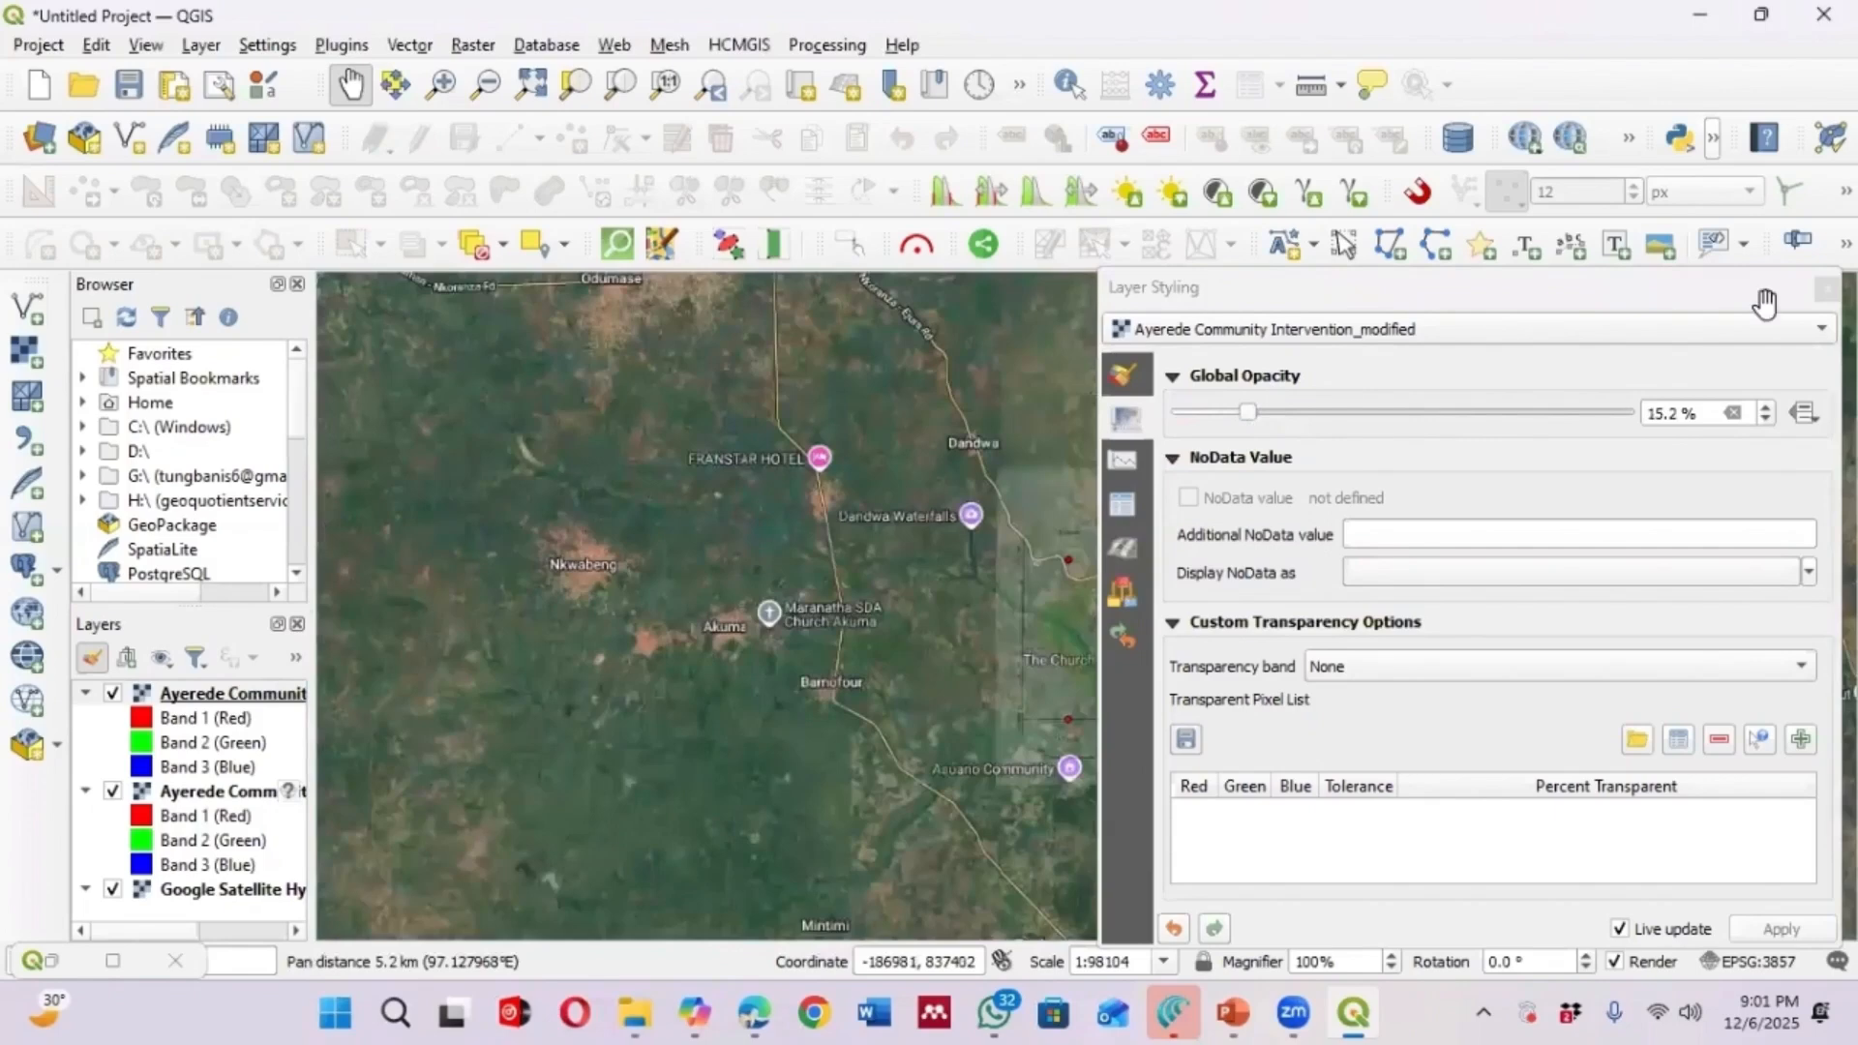
left_click(1824, 289)
Set the modified layer's global opacity to 32.3% and zoom into Ayerede town to check alignment
scroll(1332, 696, "up", 1)
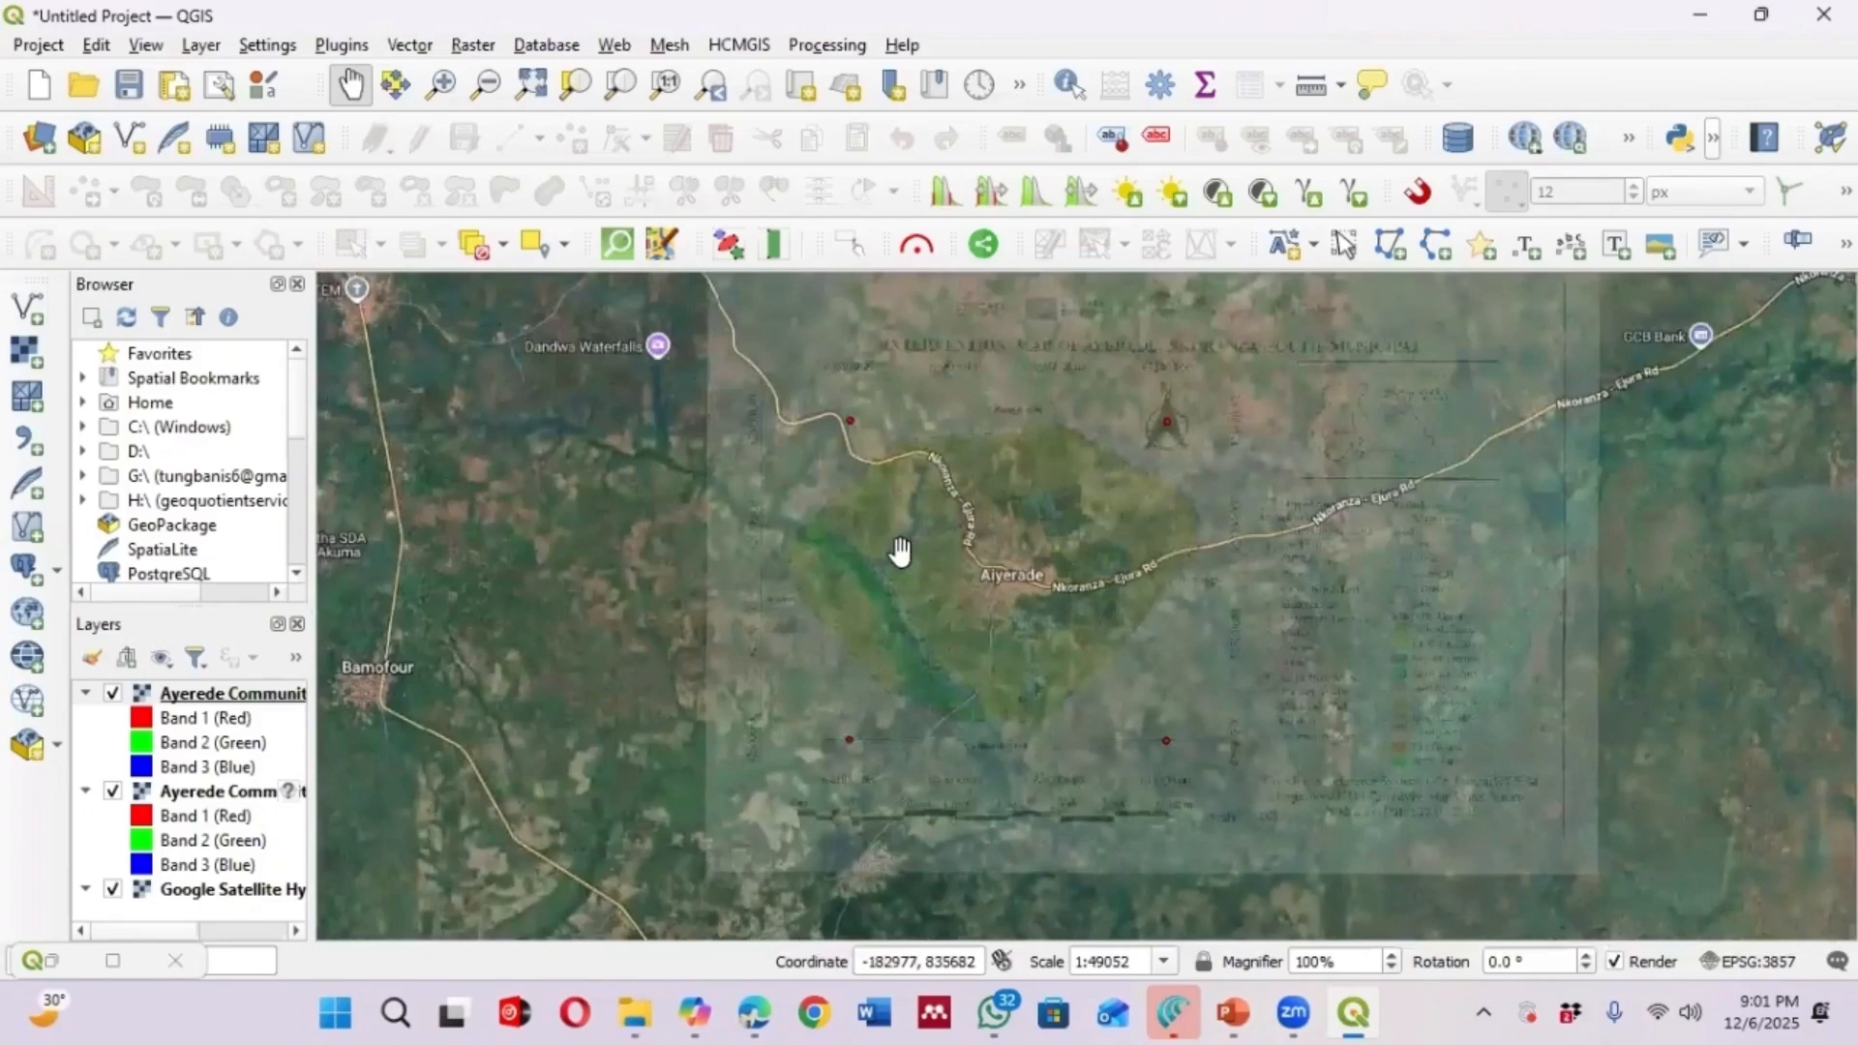
scroll(900, 551, "up", 1)
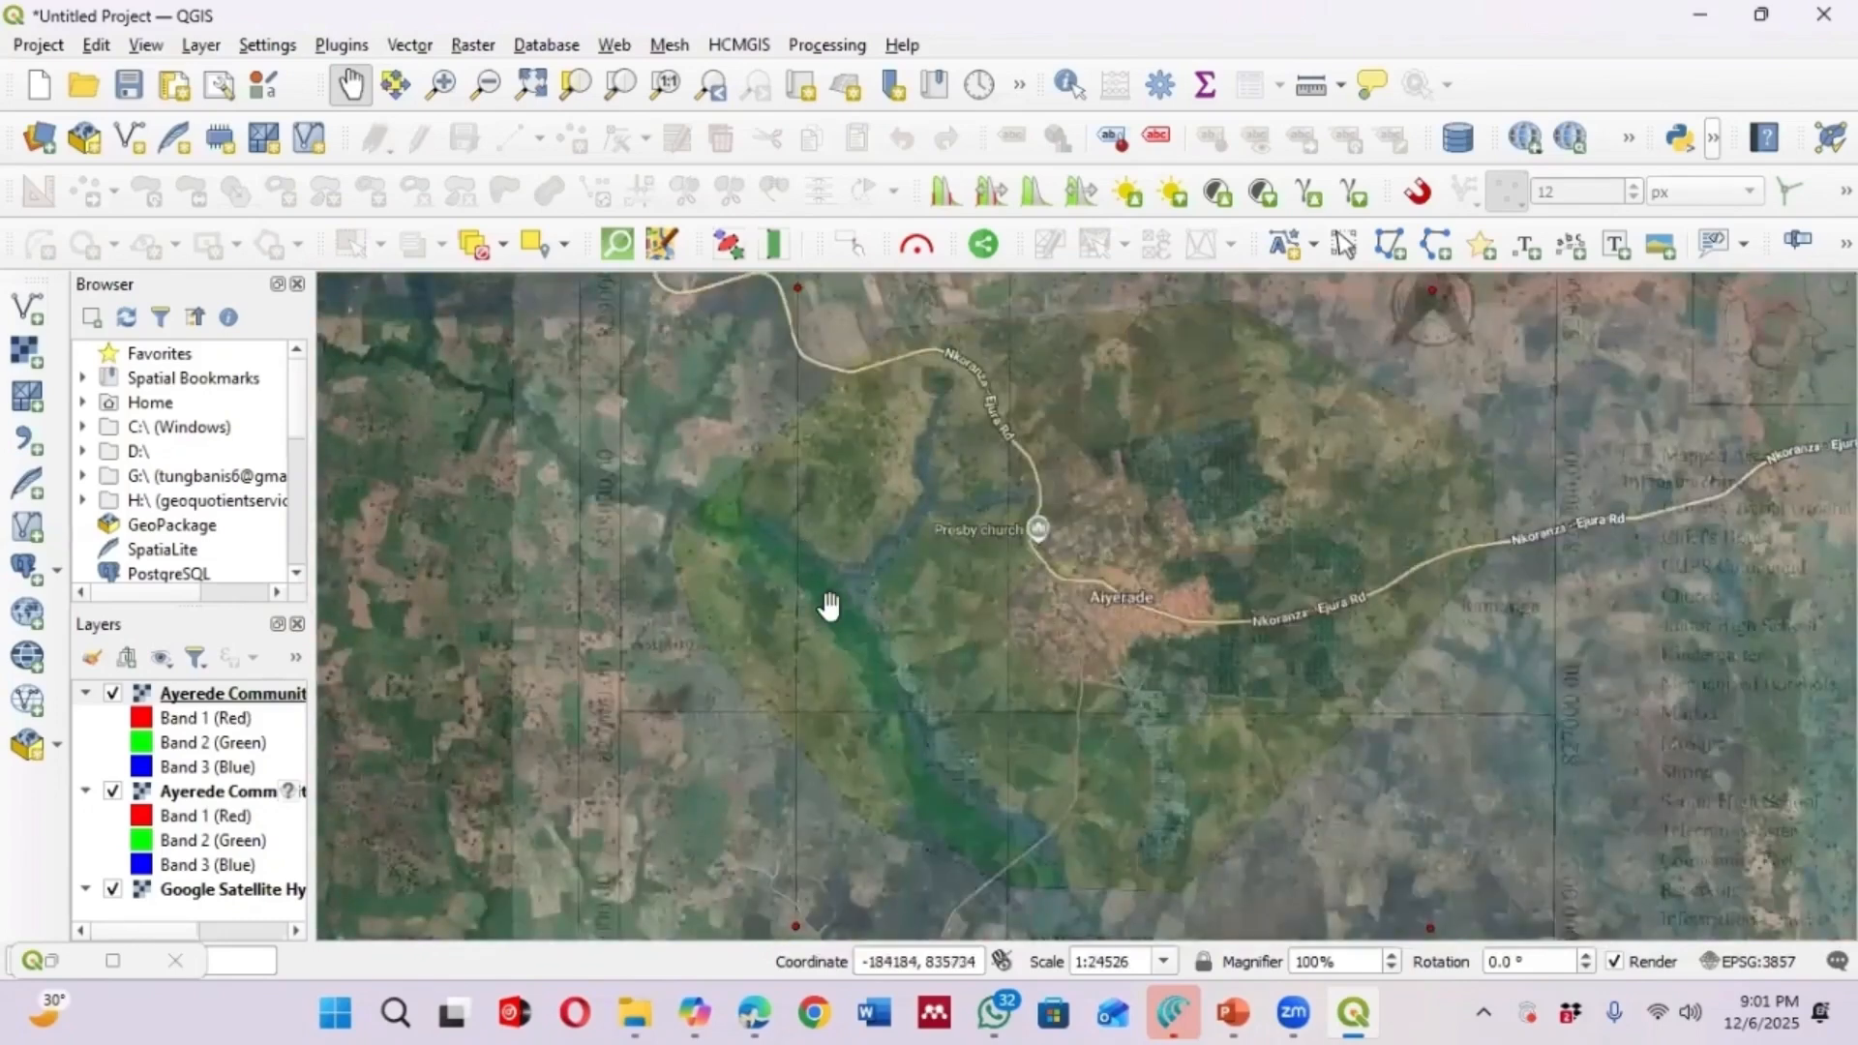
left_click_drag(841, 607, 834, 607)
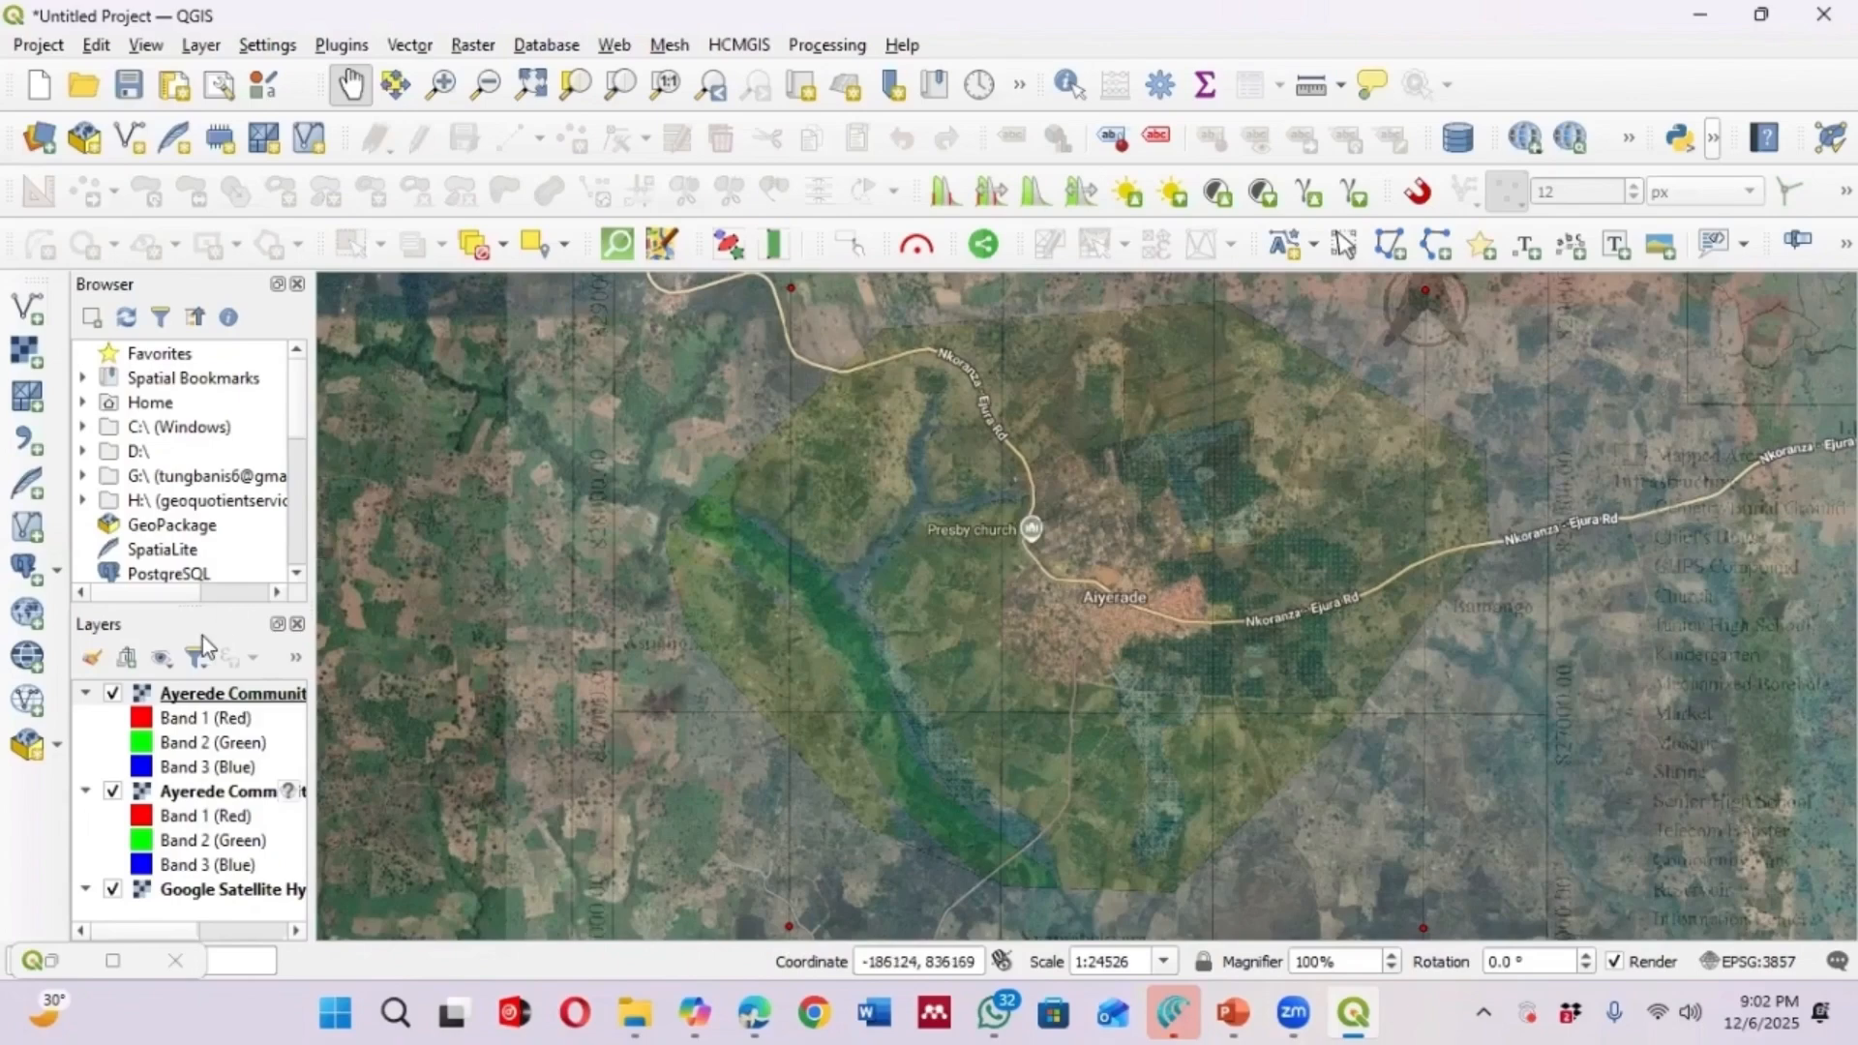
left_click(92, 657)
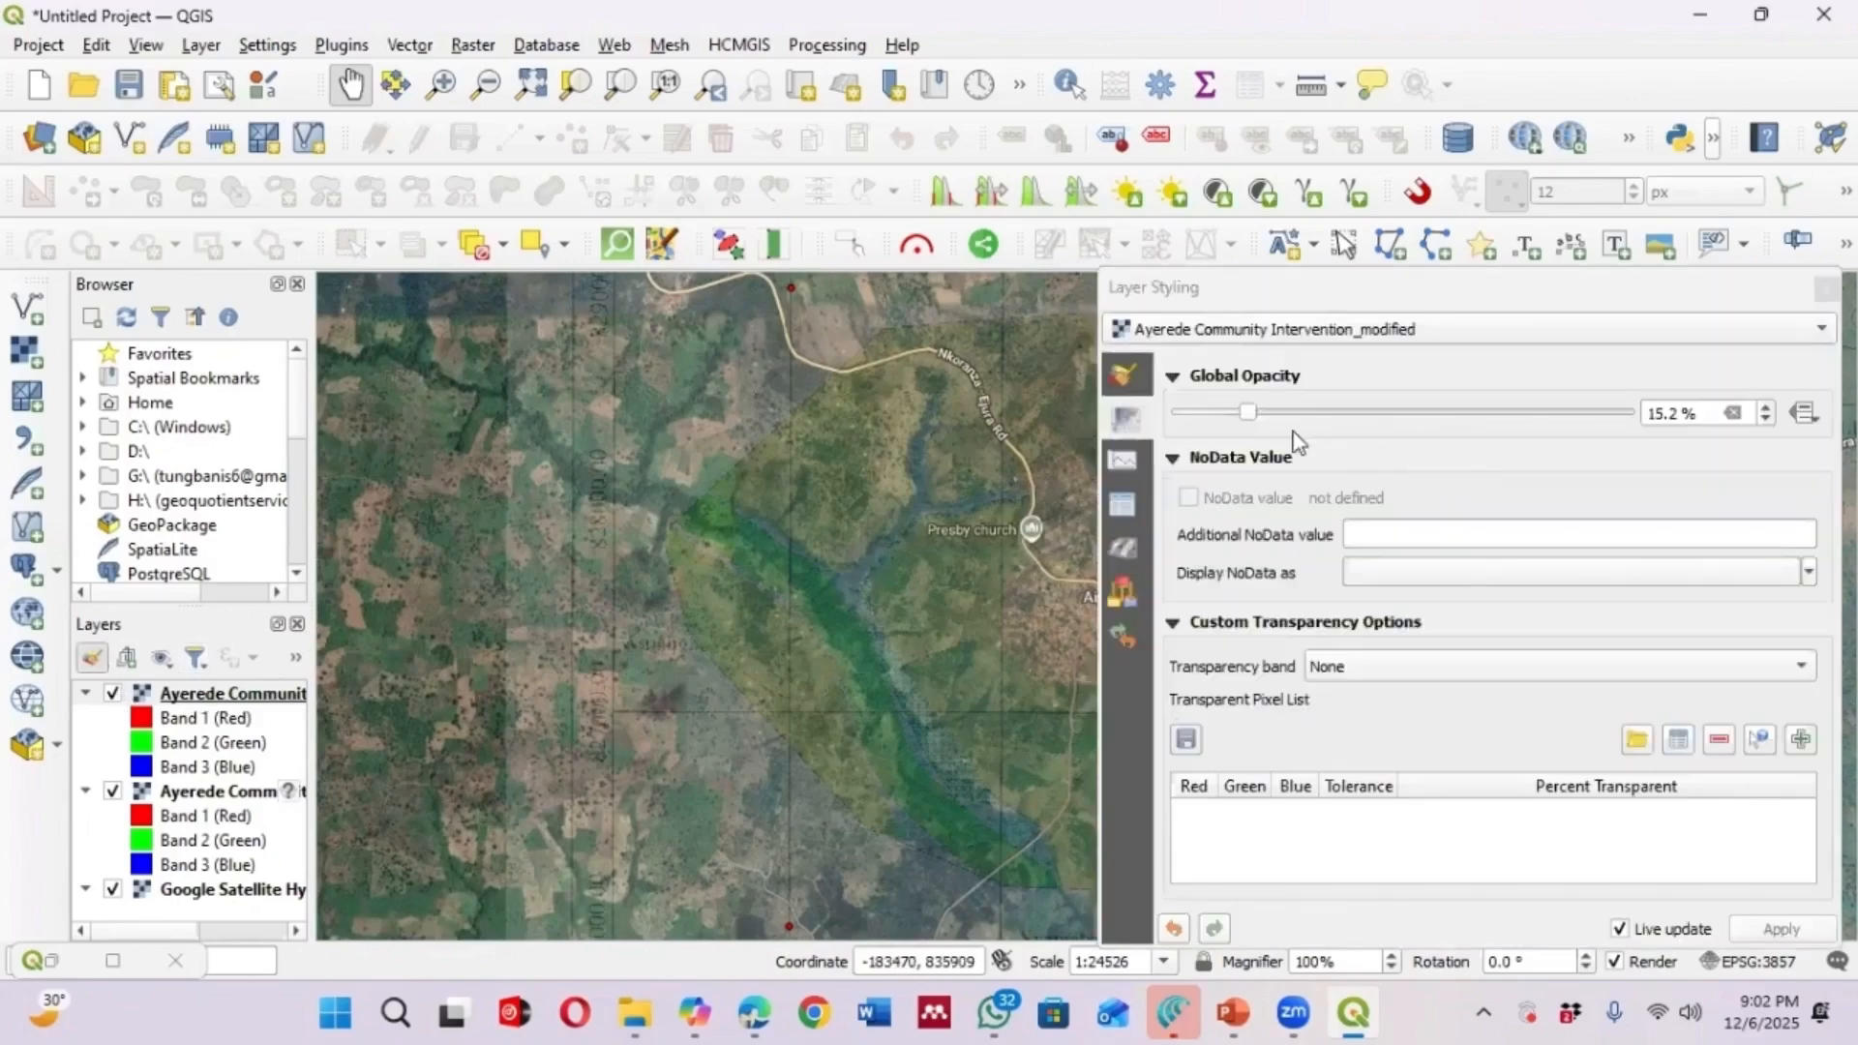
left_click_drag(1255, 418, 1339, 413)
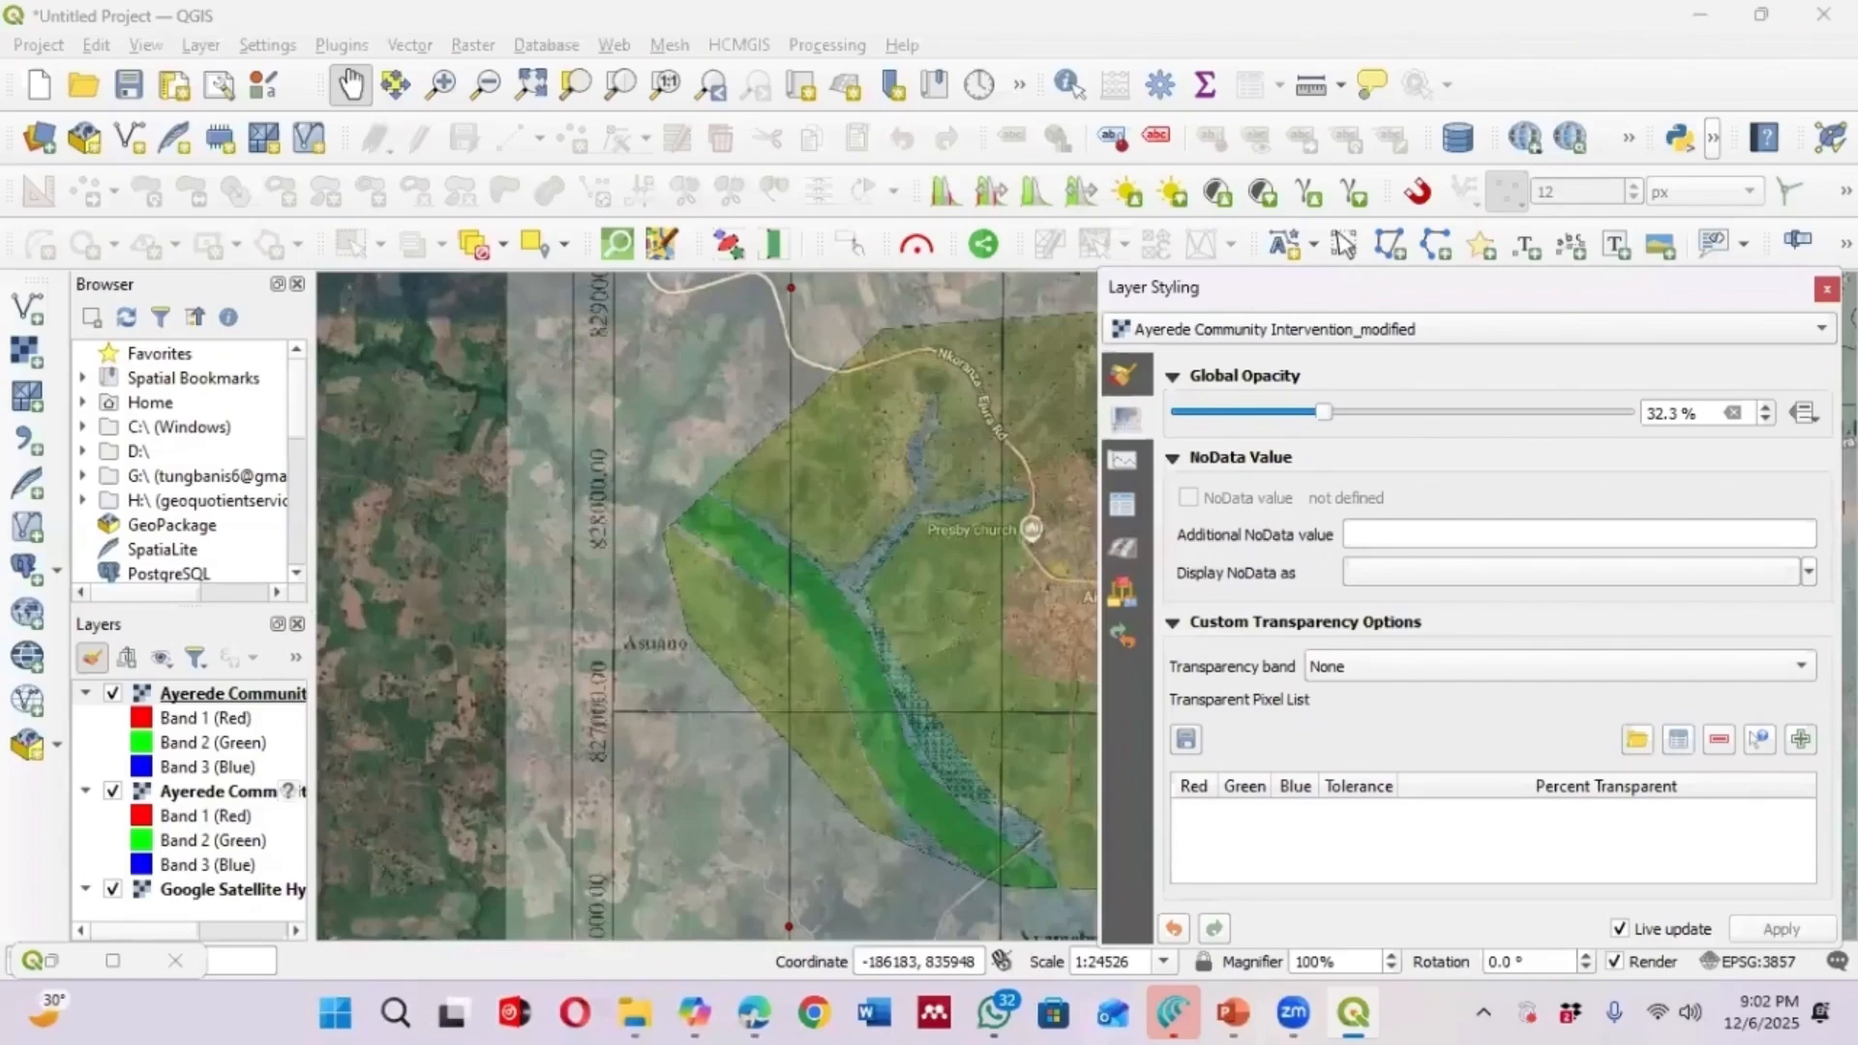
key("F7")
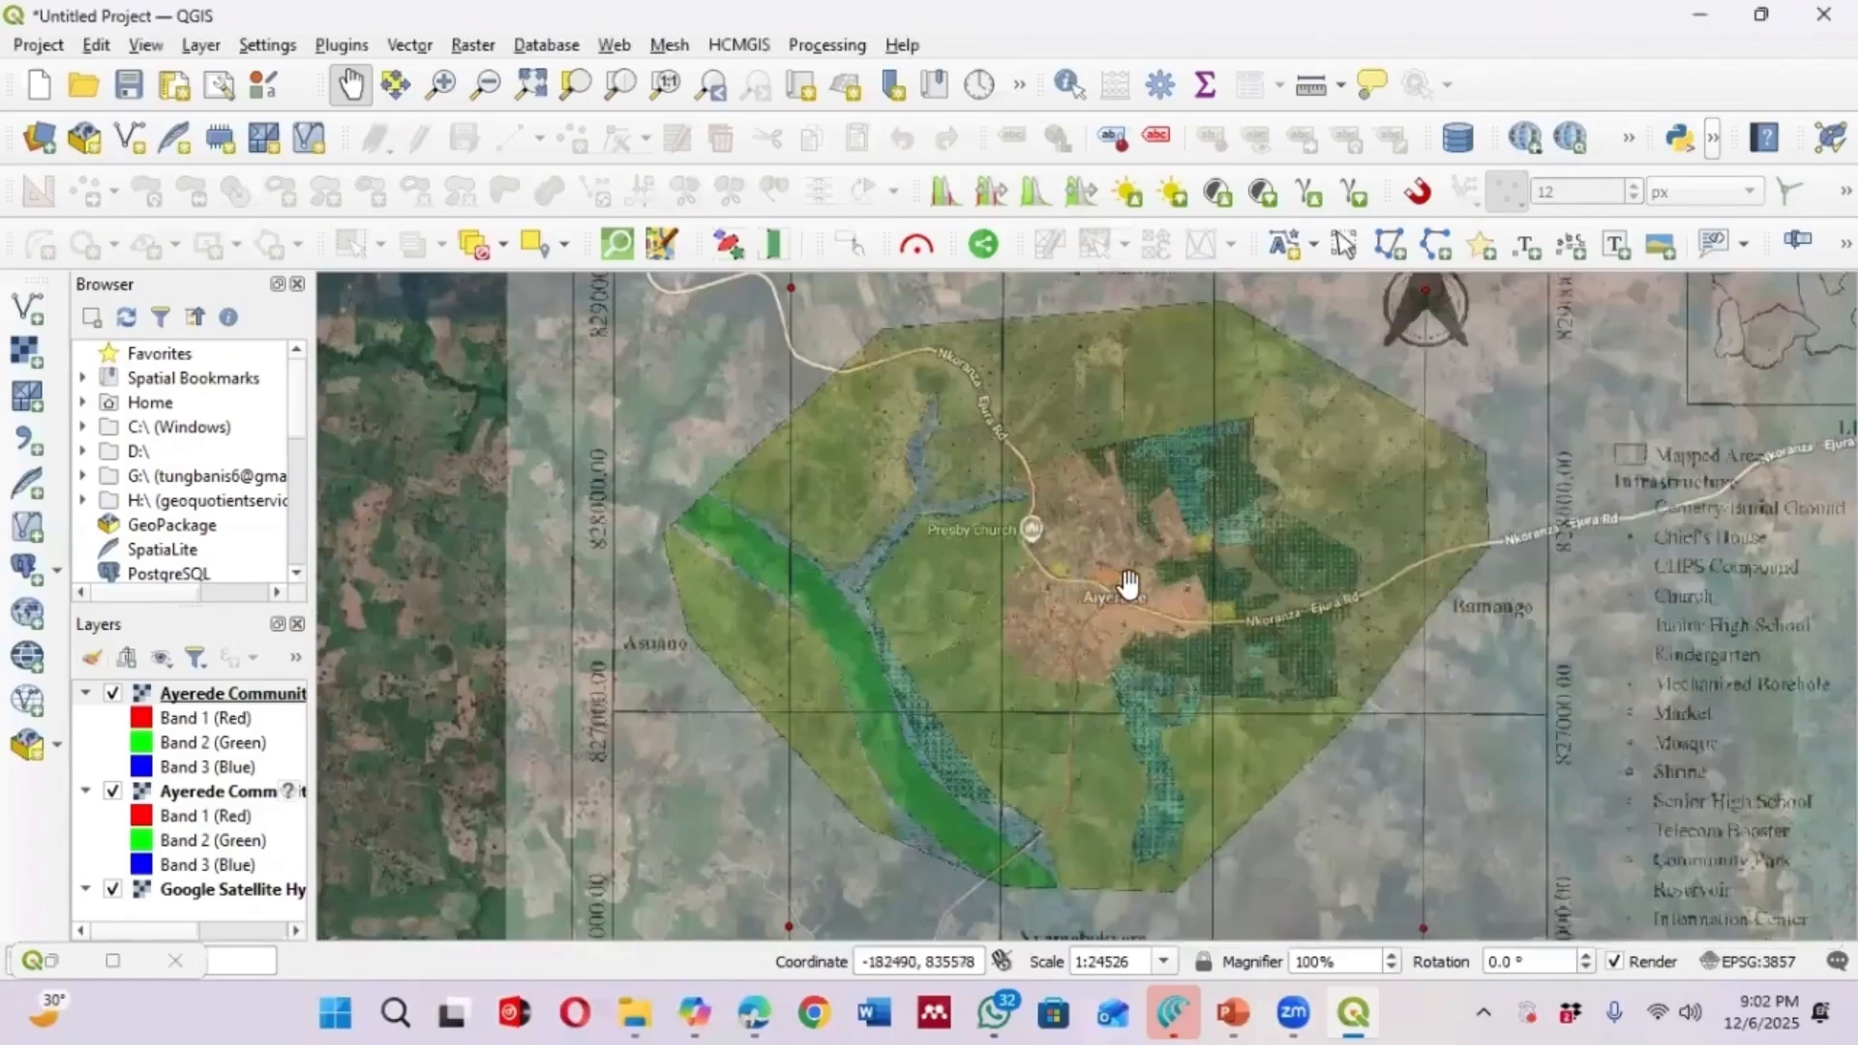
scroll(1093, 620, "up", 1)
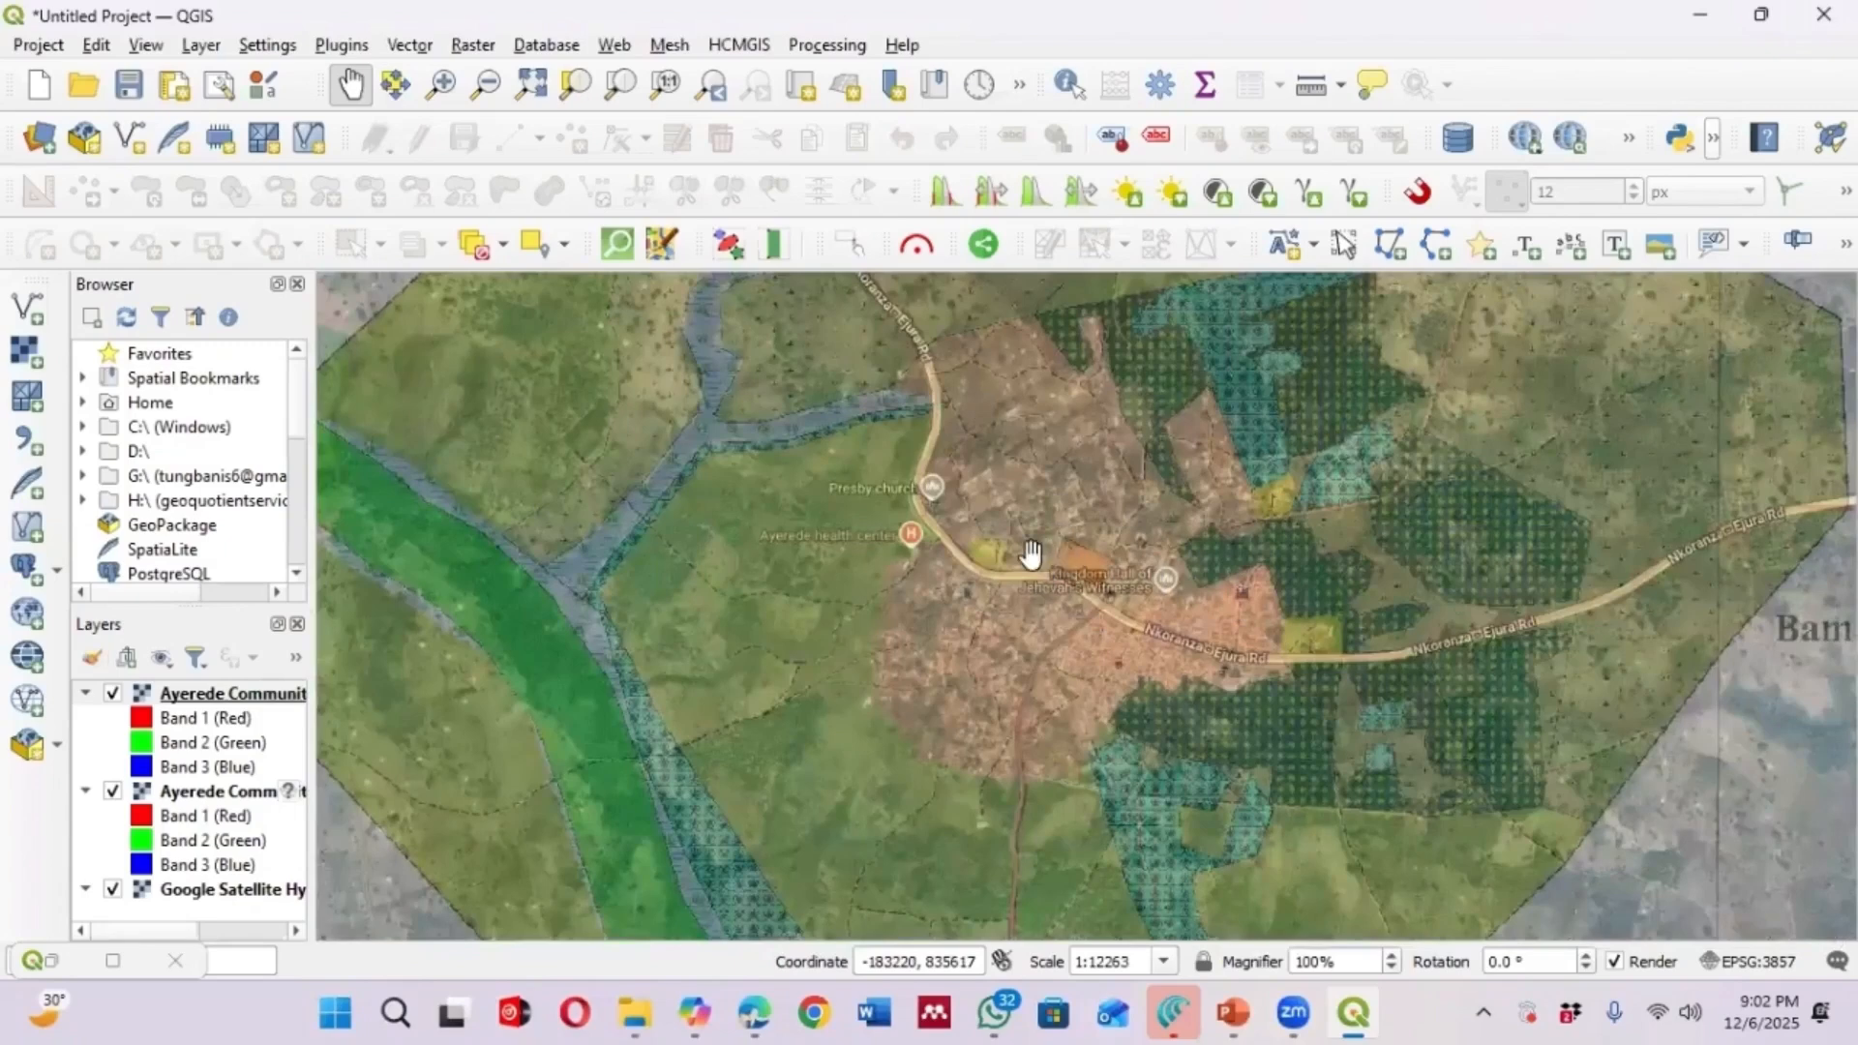
Open the modified layer's transparency properties and close the dialog again
left_click_drag(975, 475, 1011, 594)
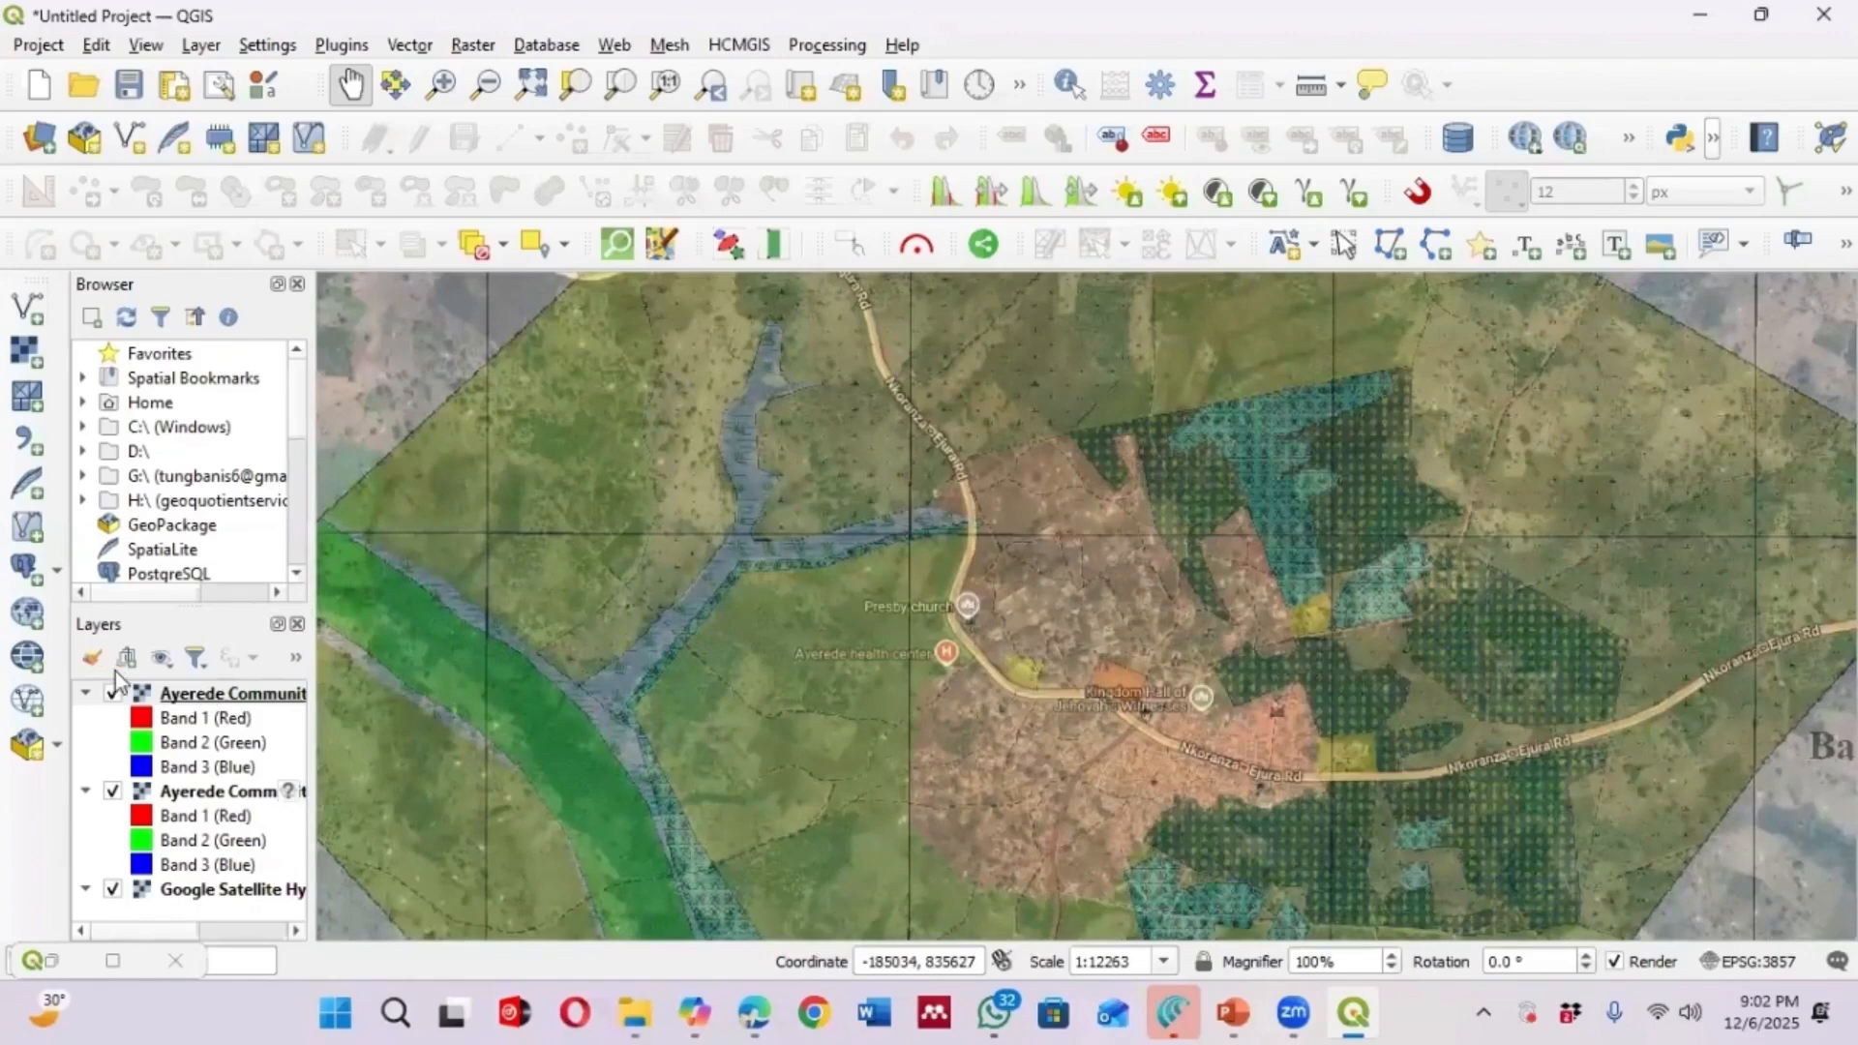
right_click(89, 689)
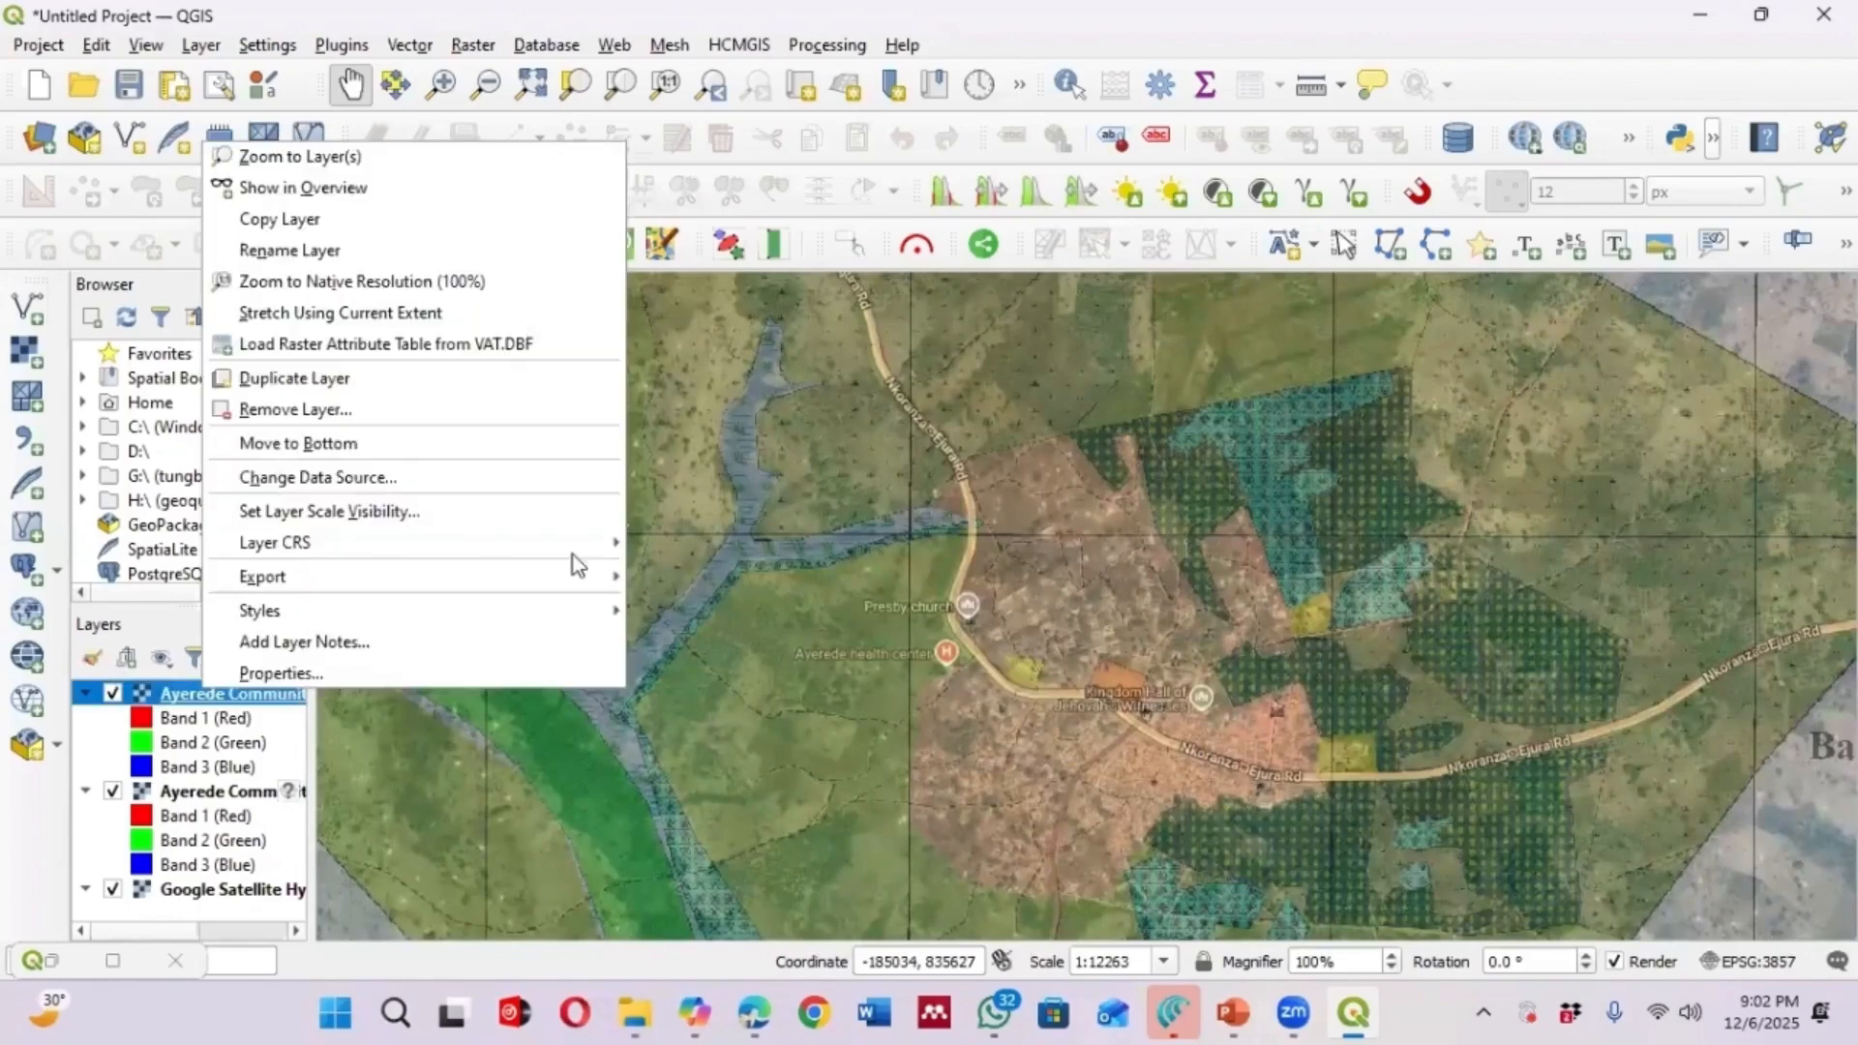
left_click(1410, 391)
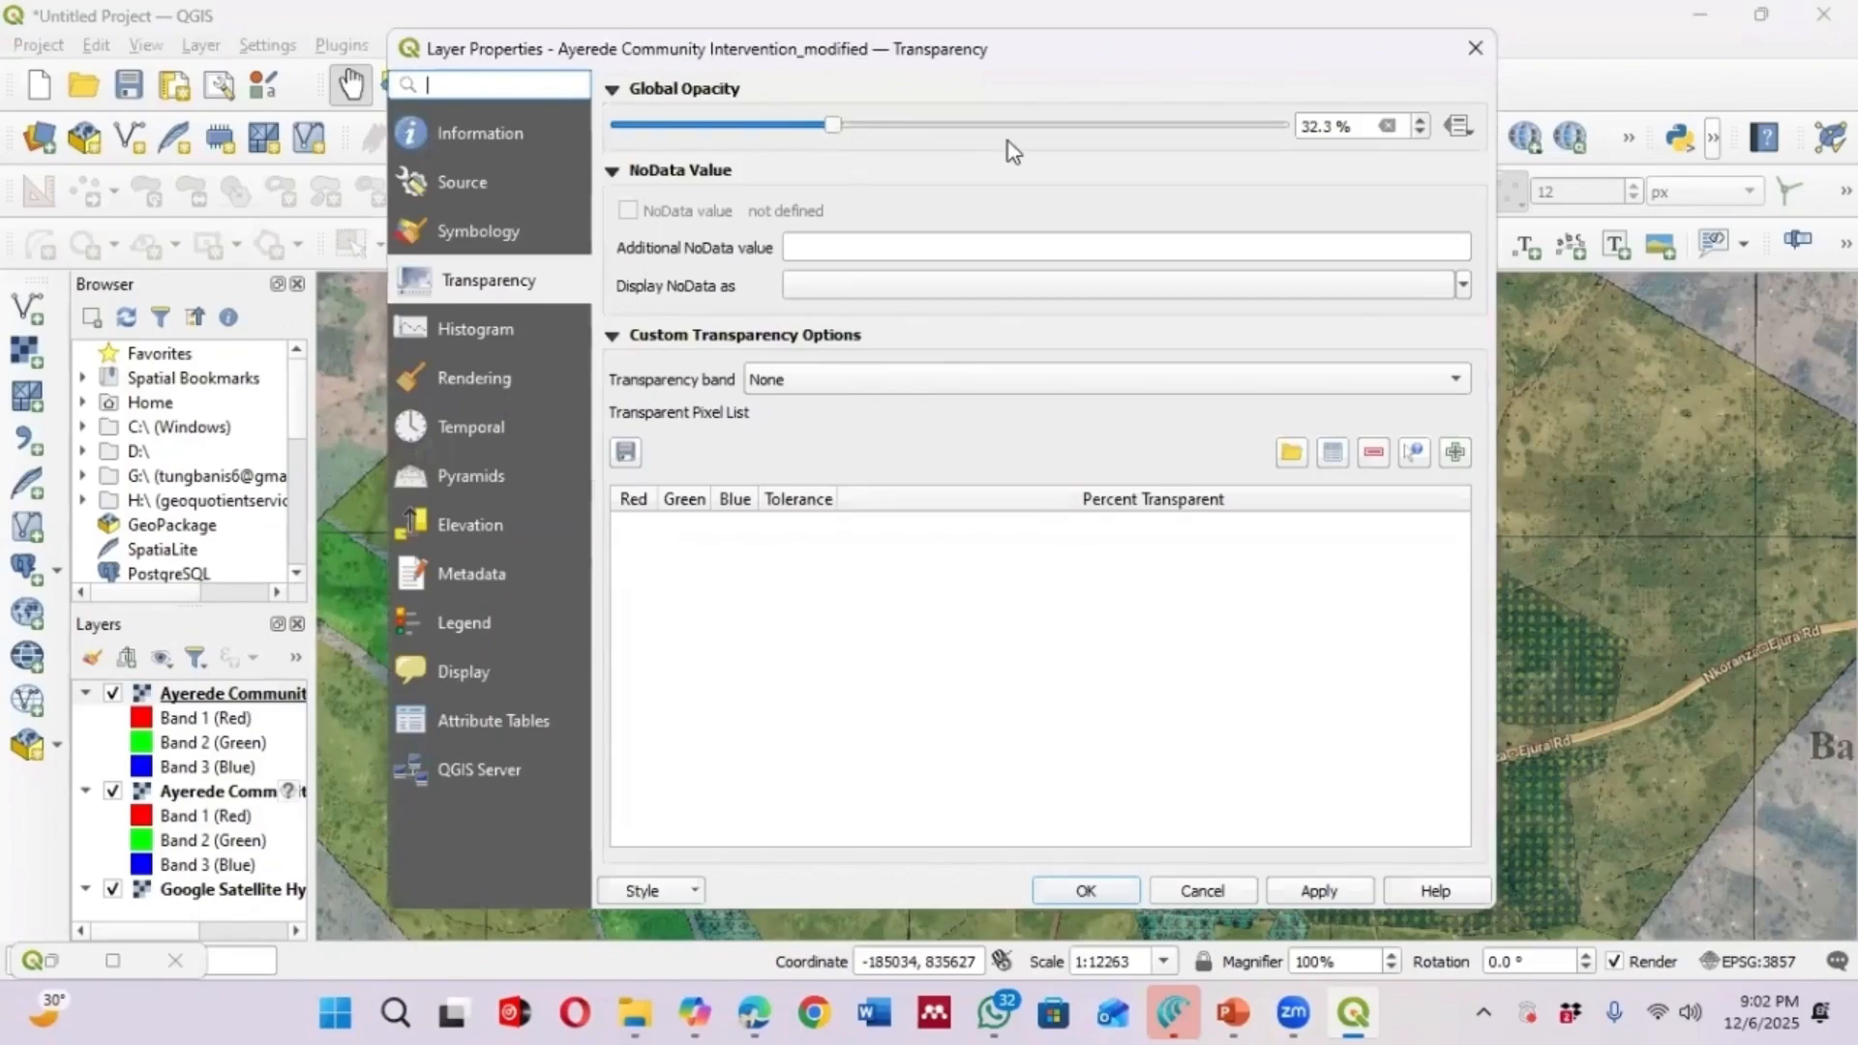
left_click(1475, 48)
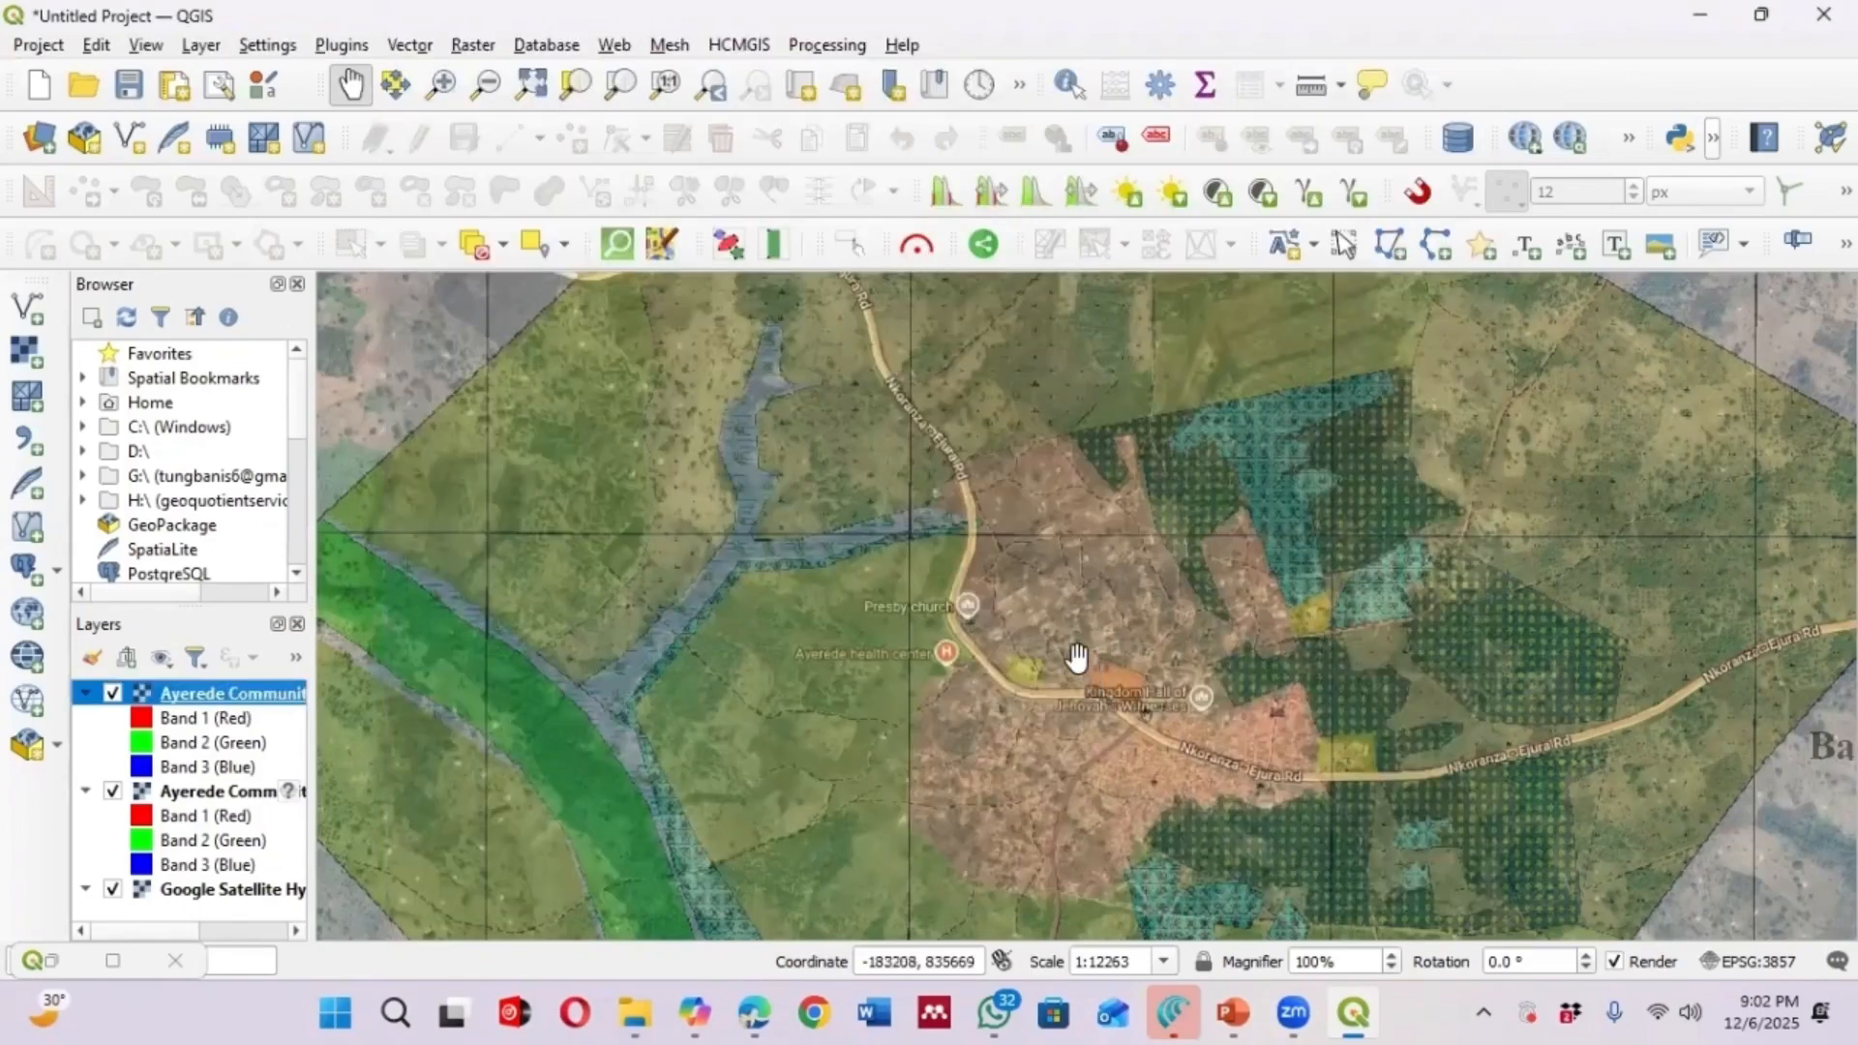
Zoom and pan across the map to examine how the georeferenced Ayerede map lines up with the satellite basemap
scroll(1076, 657, "down", 2)
scroll(1087, 684, "up", 1)
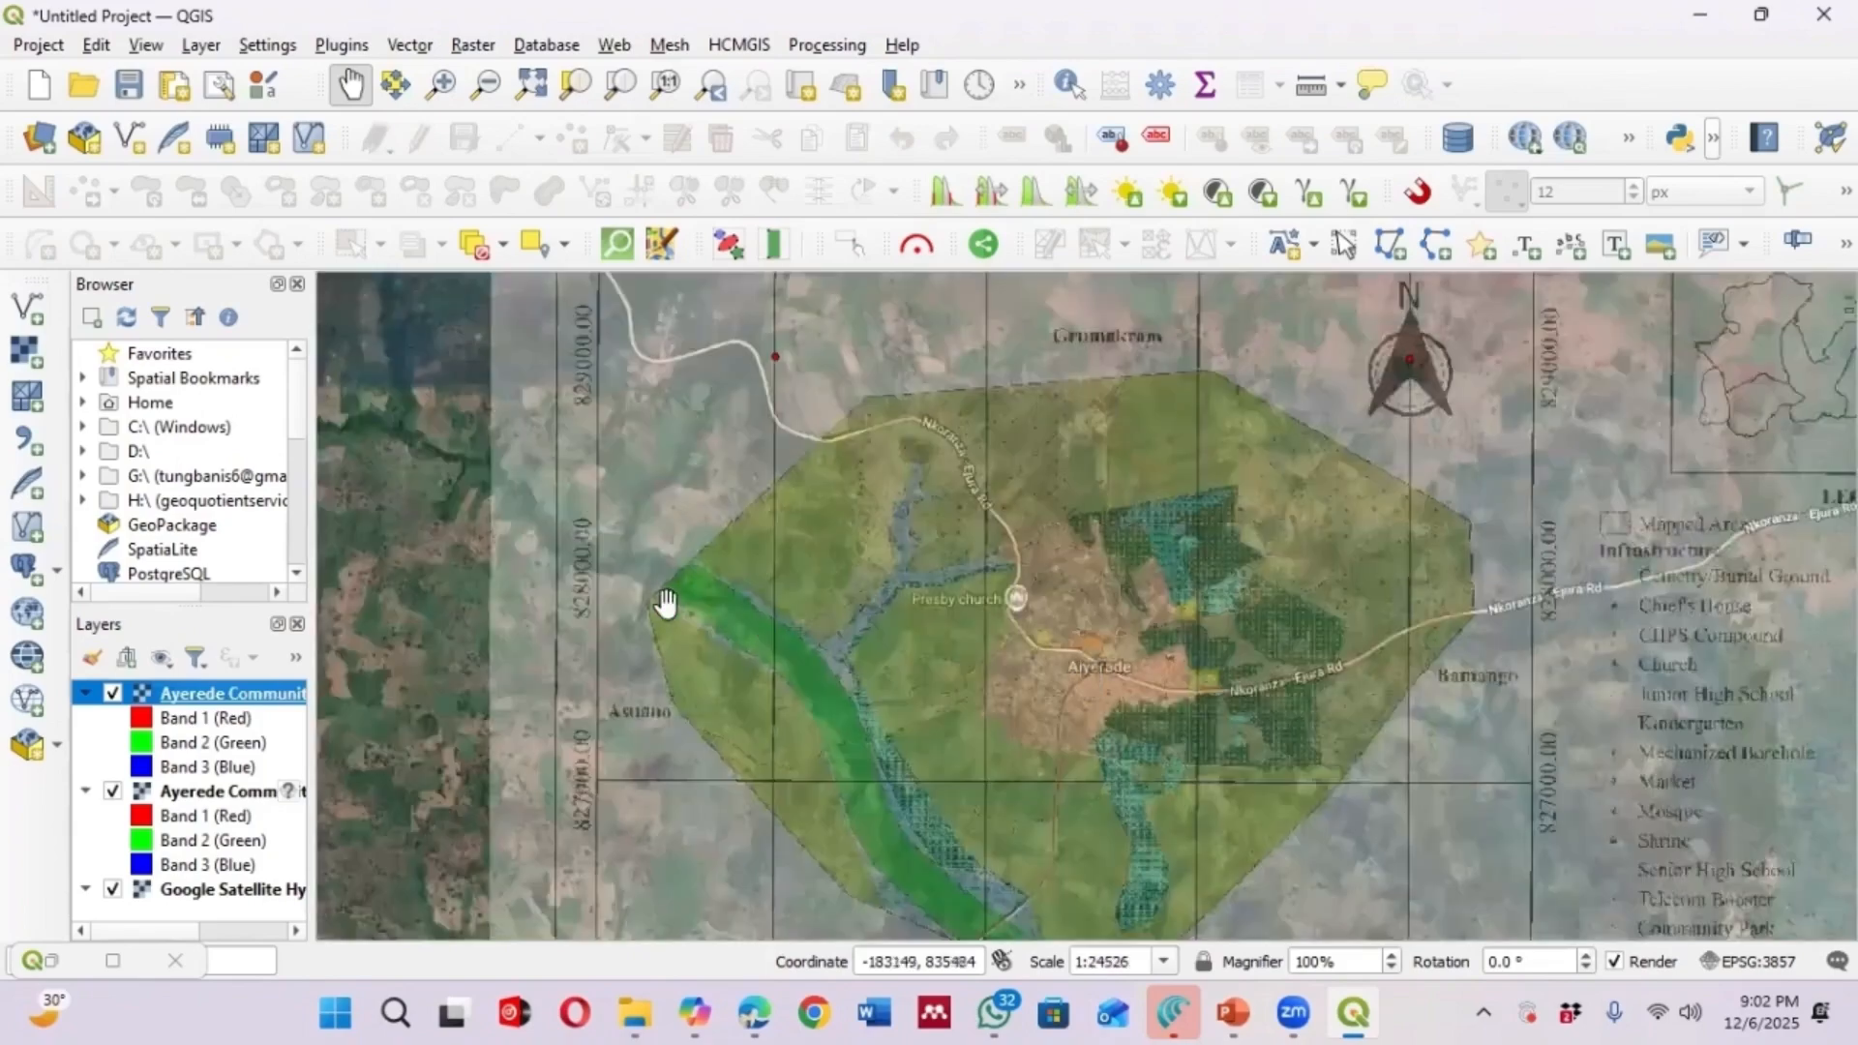
scroll(1122, 682, "up", 1)
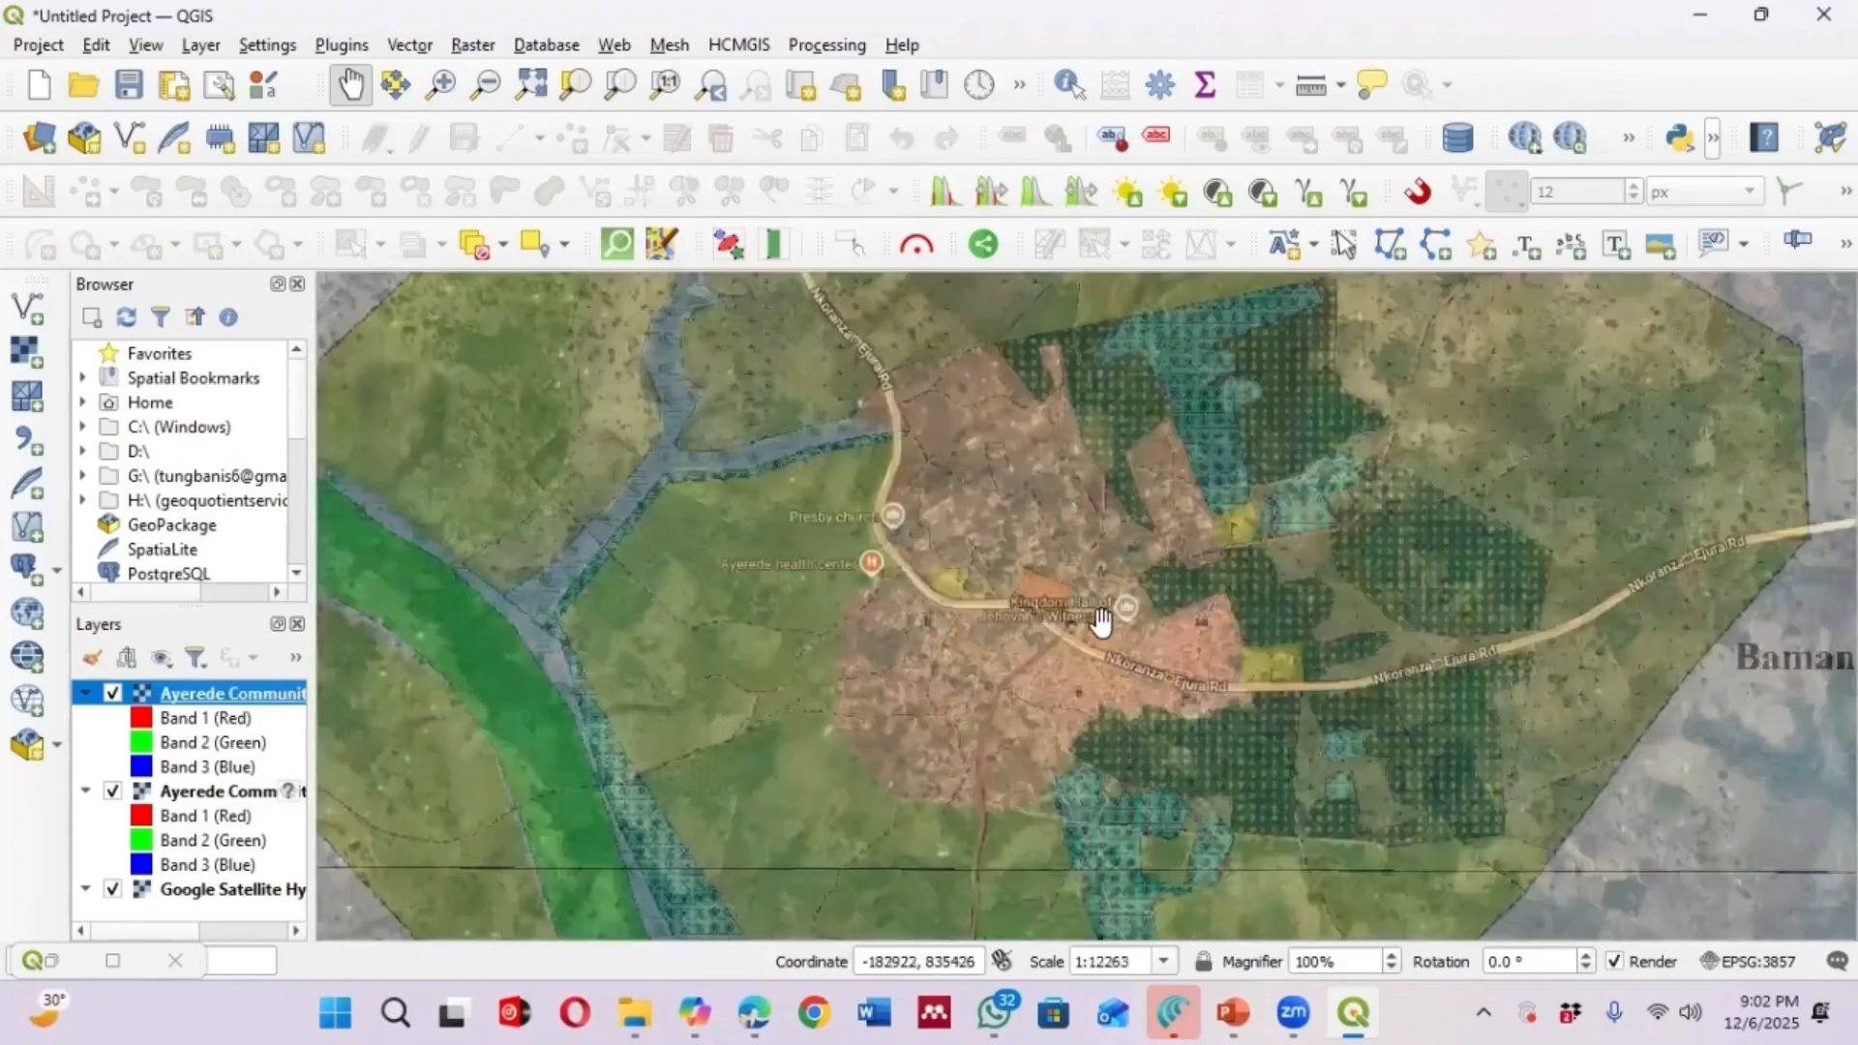
scroll(867, 571, "down", 2)
scroll(815, 619, "up", 3)
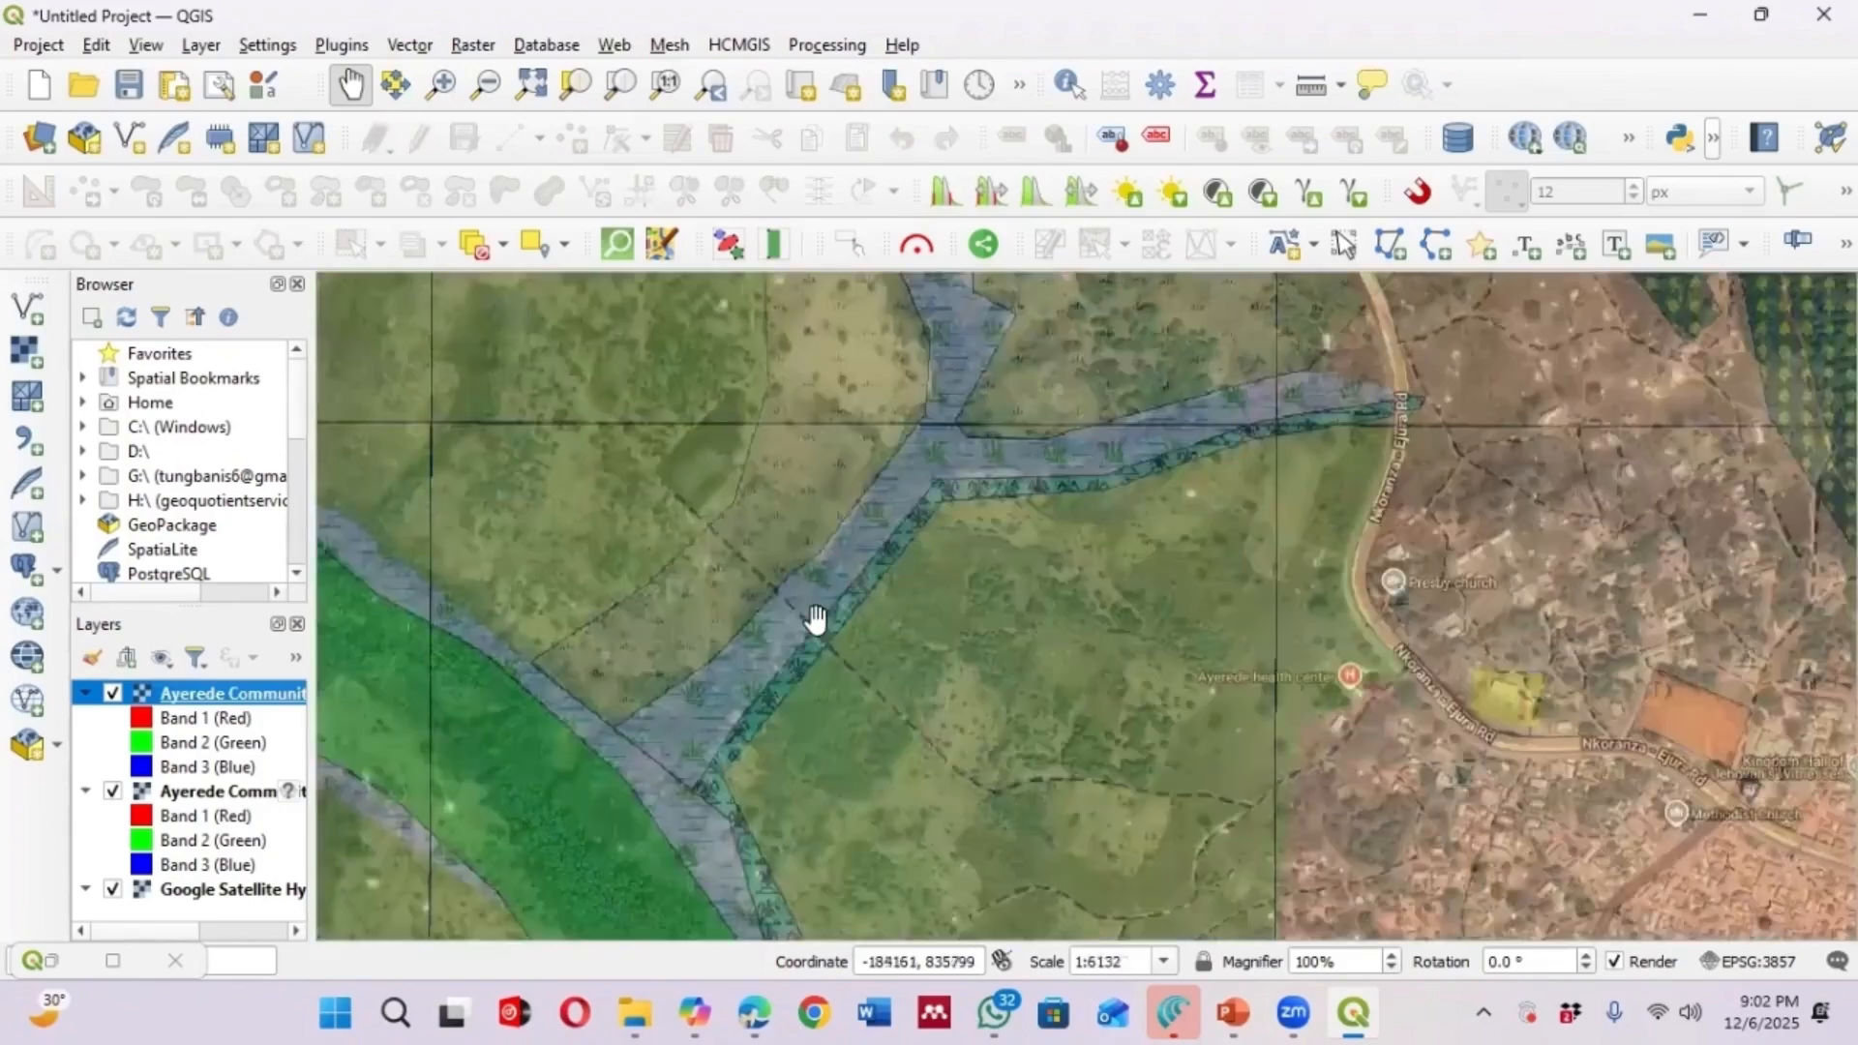
scroll(909, 595, "down", 1)
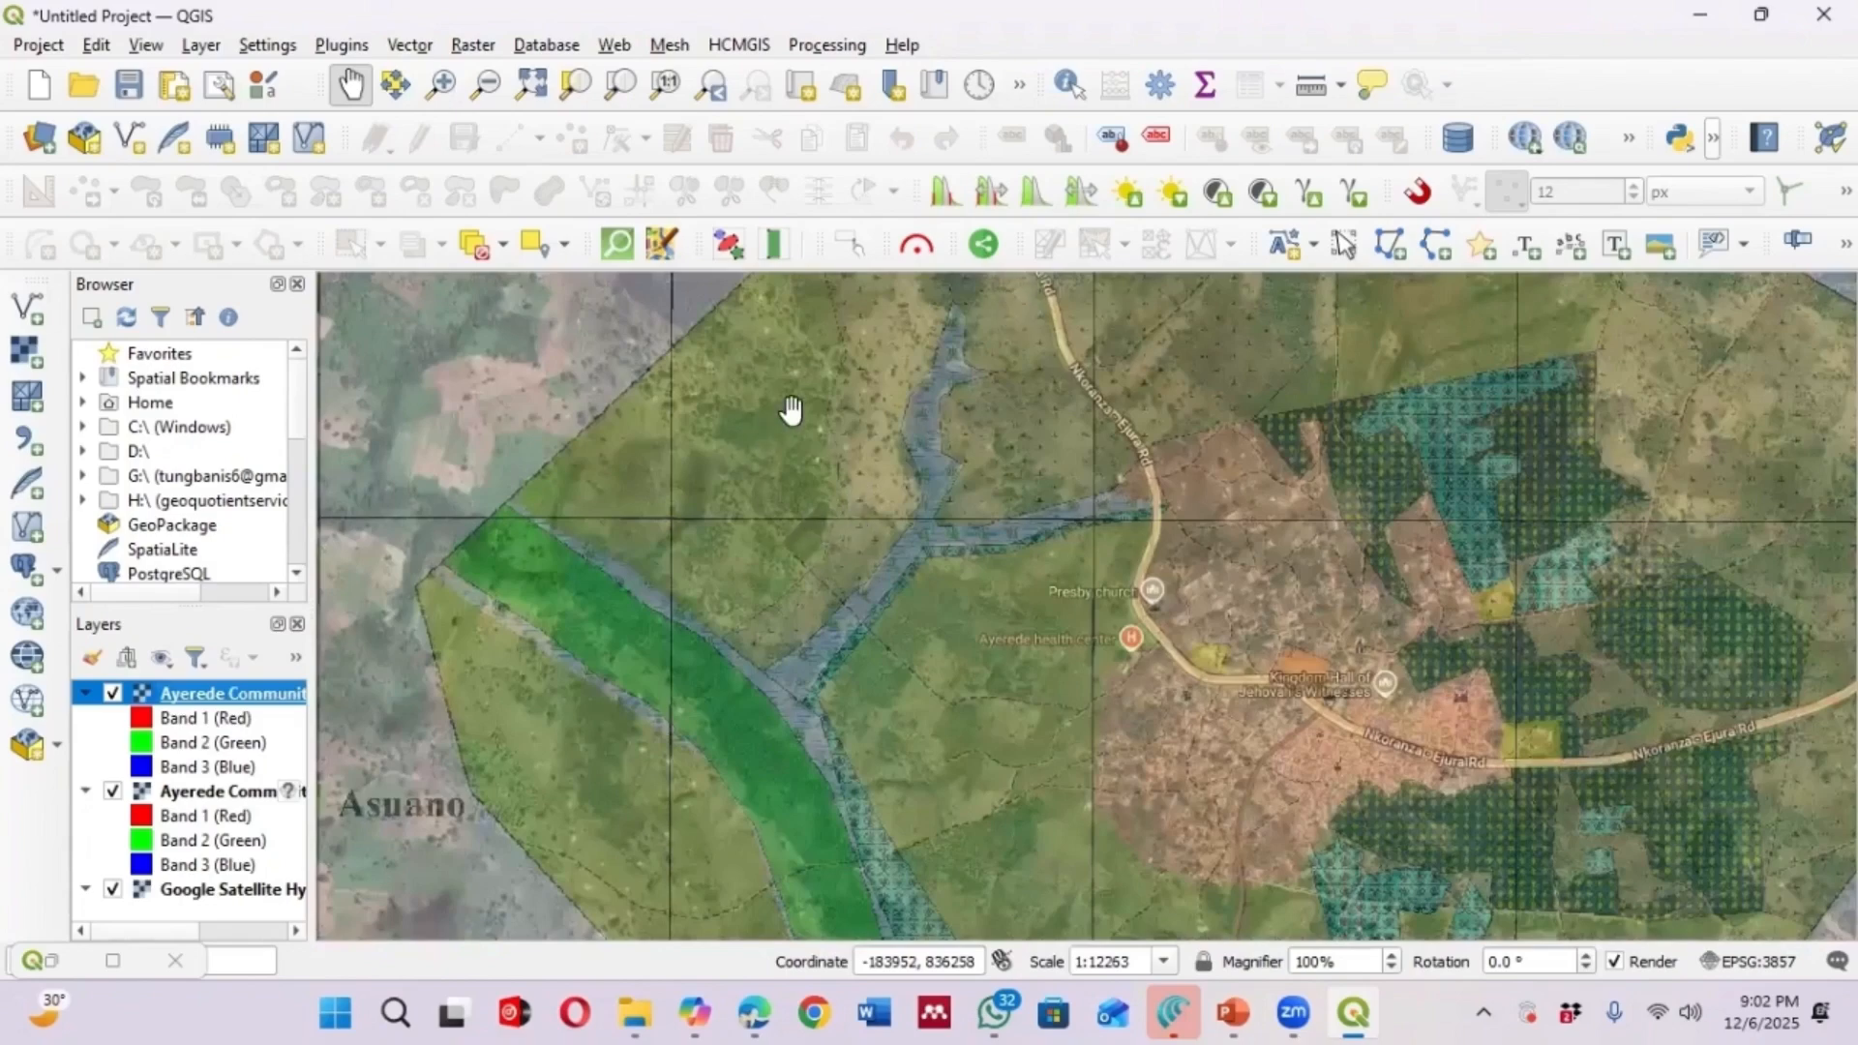
scroll(832, 483, "down", 1)
scroll(933, 803, "up", 1)
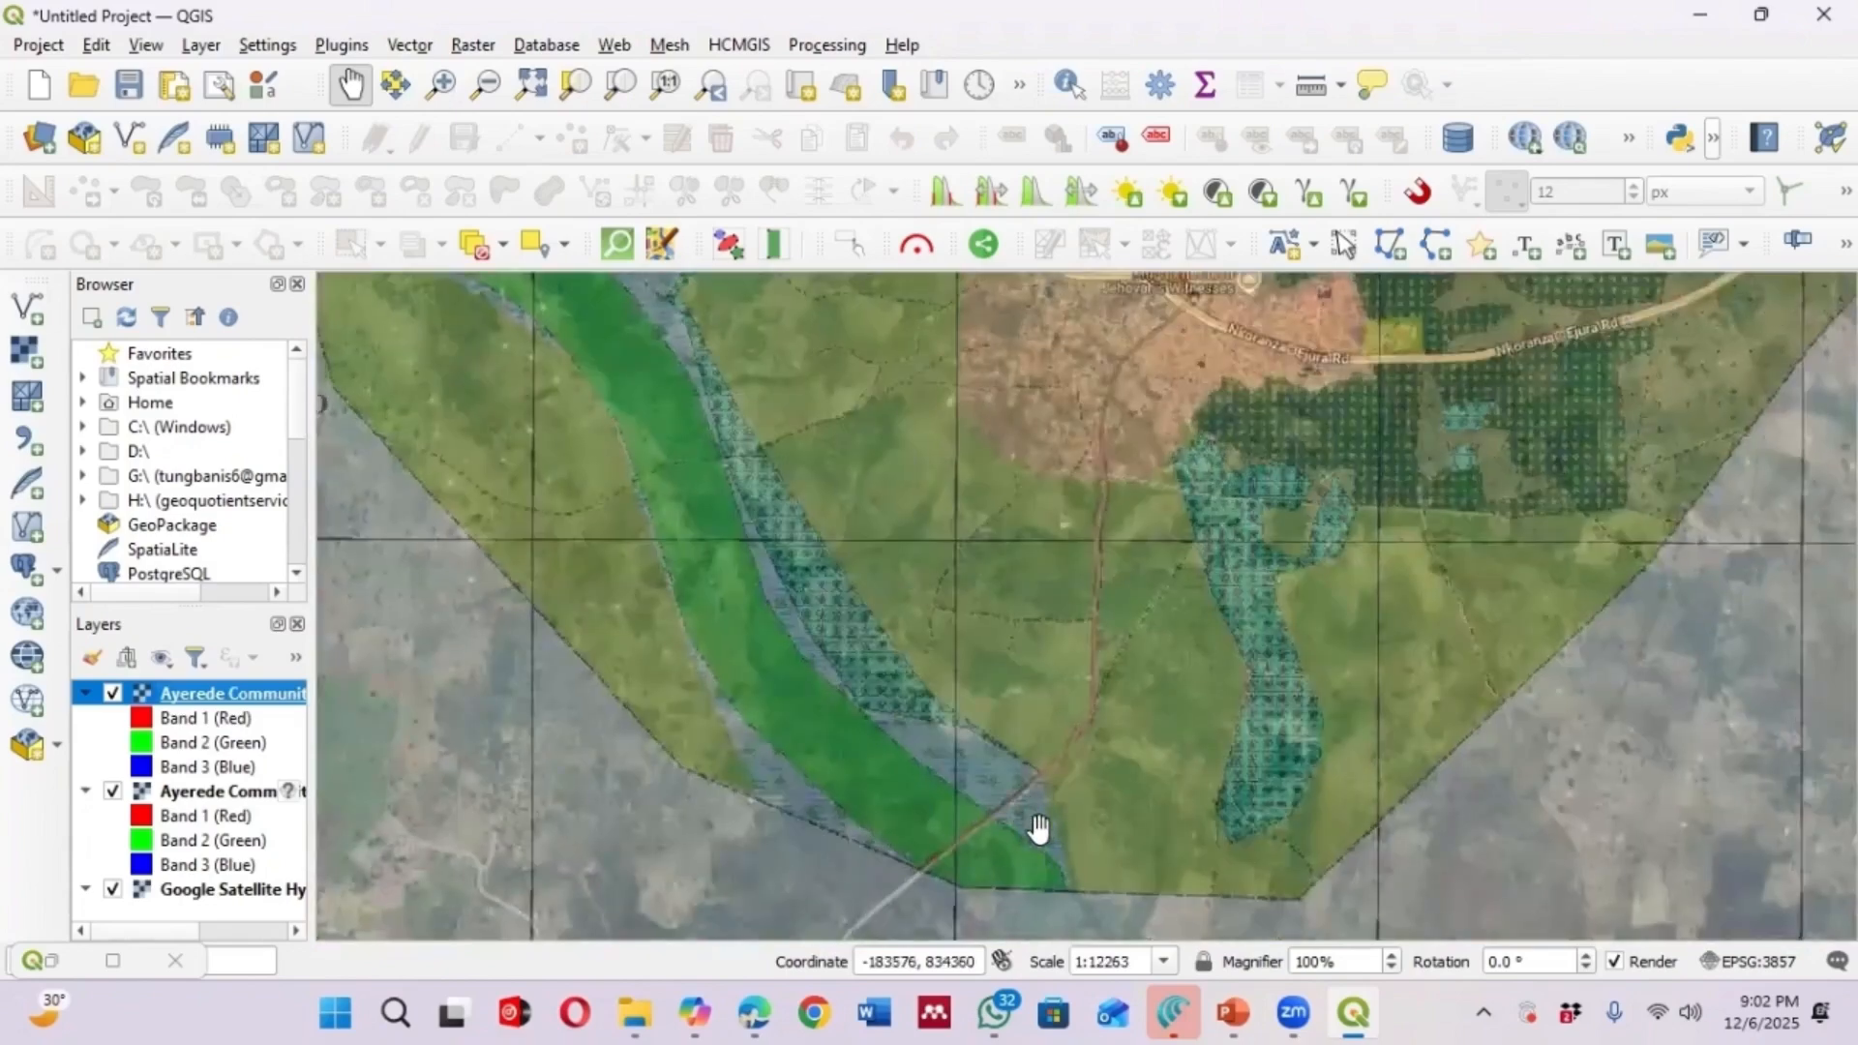
scroll(1033, 830, "up", 1)
scroll(716, 619, "down", 1)
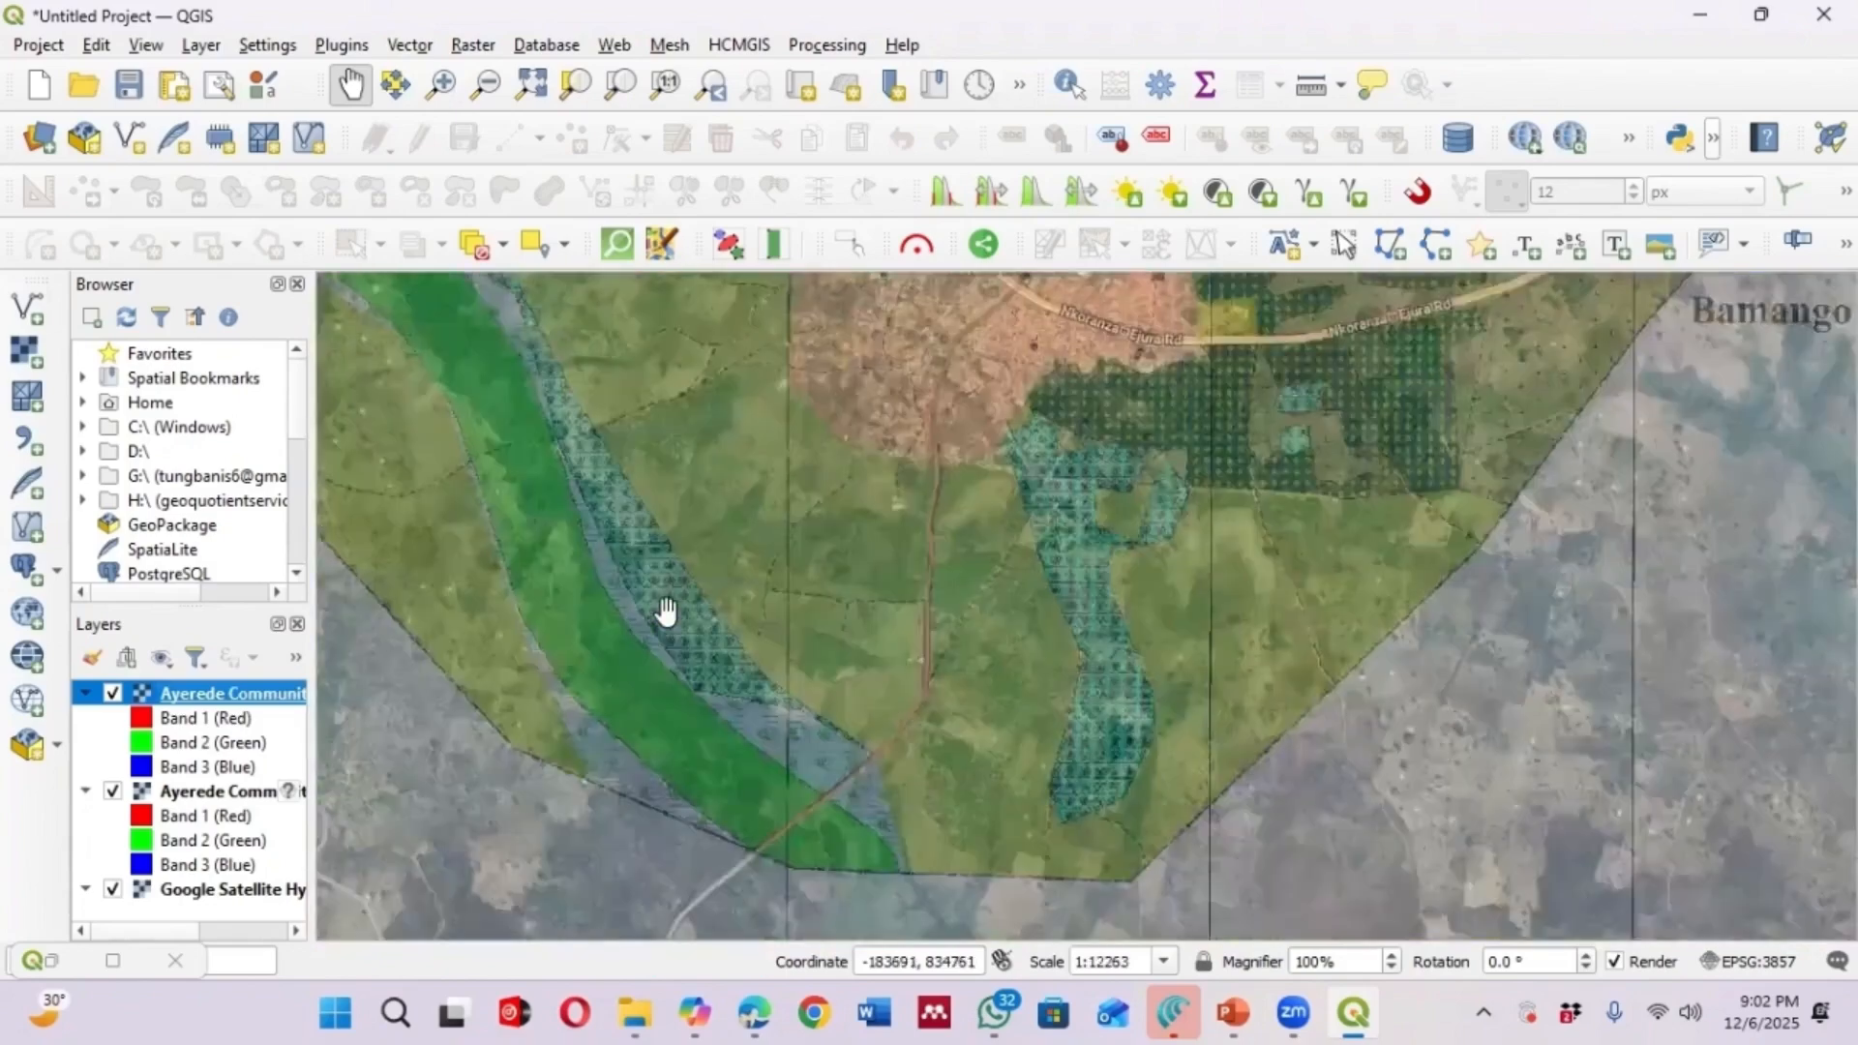
scroll(777, 697, "up", 2)
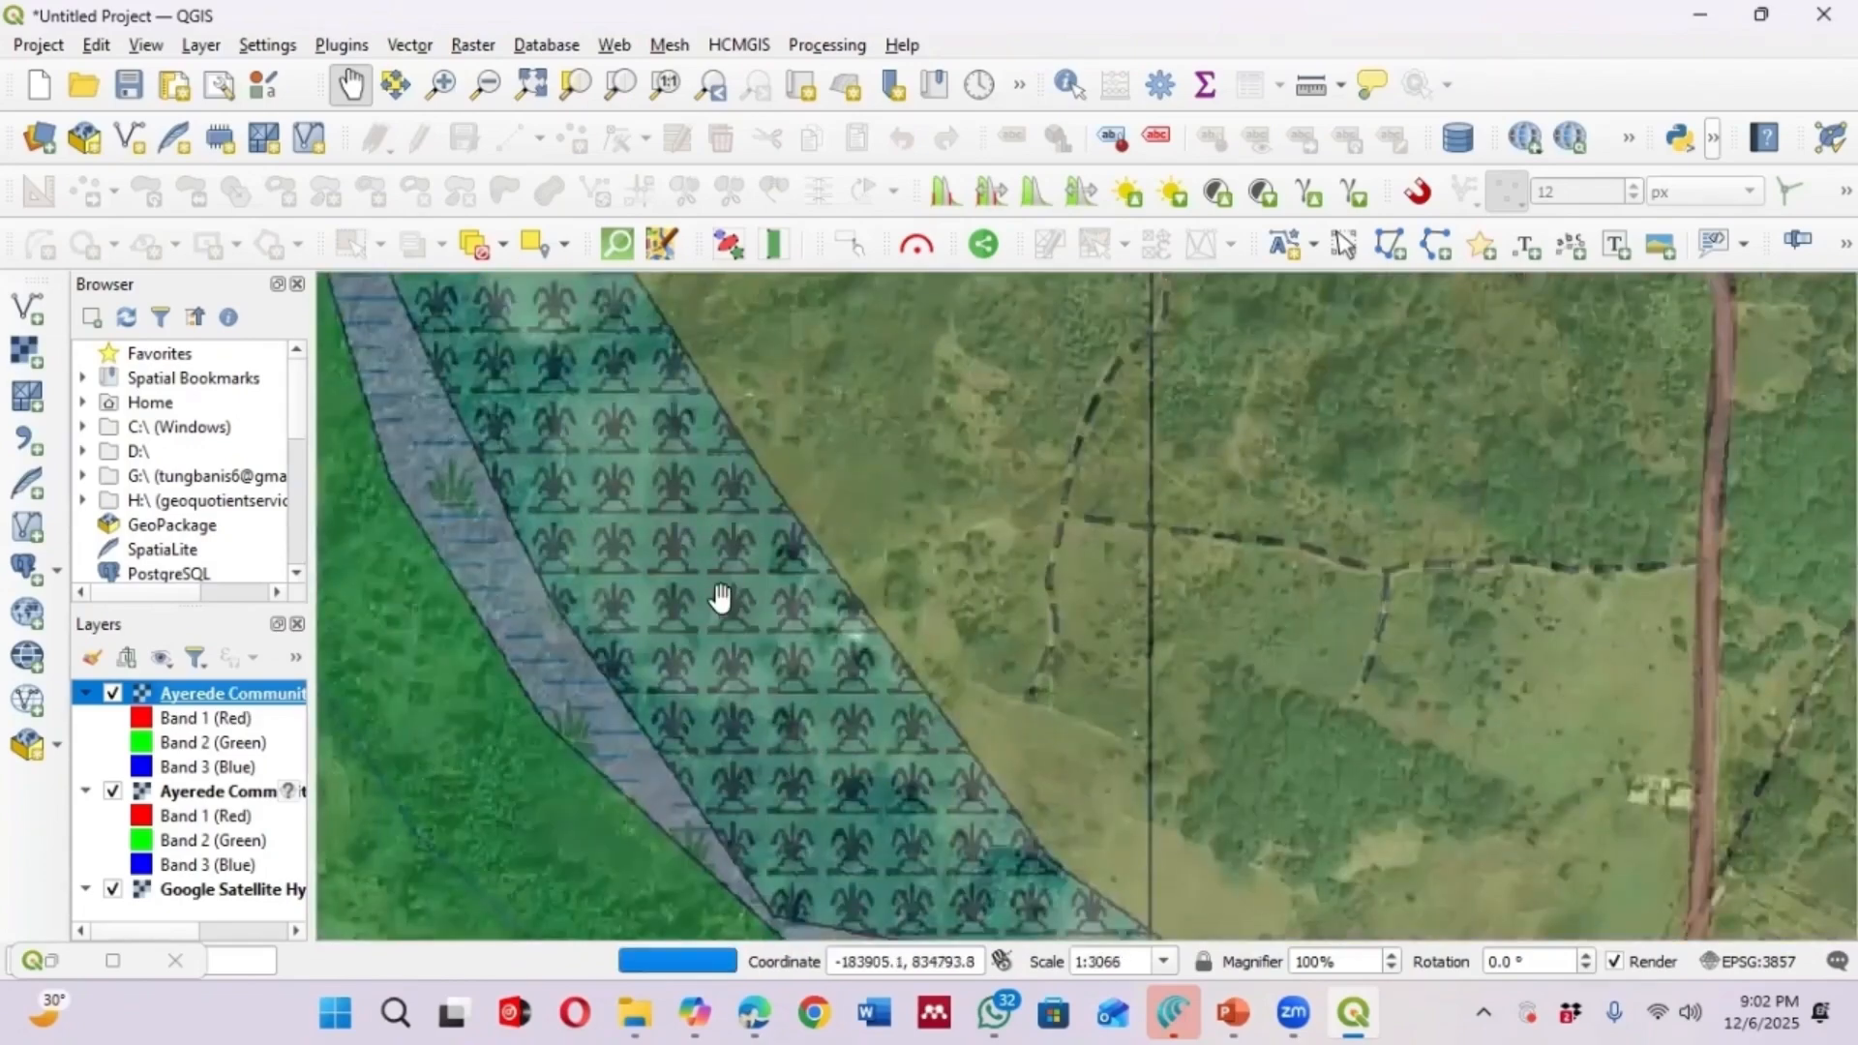
scroll(639, 604, "down", 1)
scroll(626, 605, "up", 1)
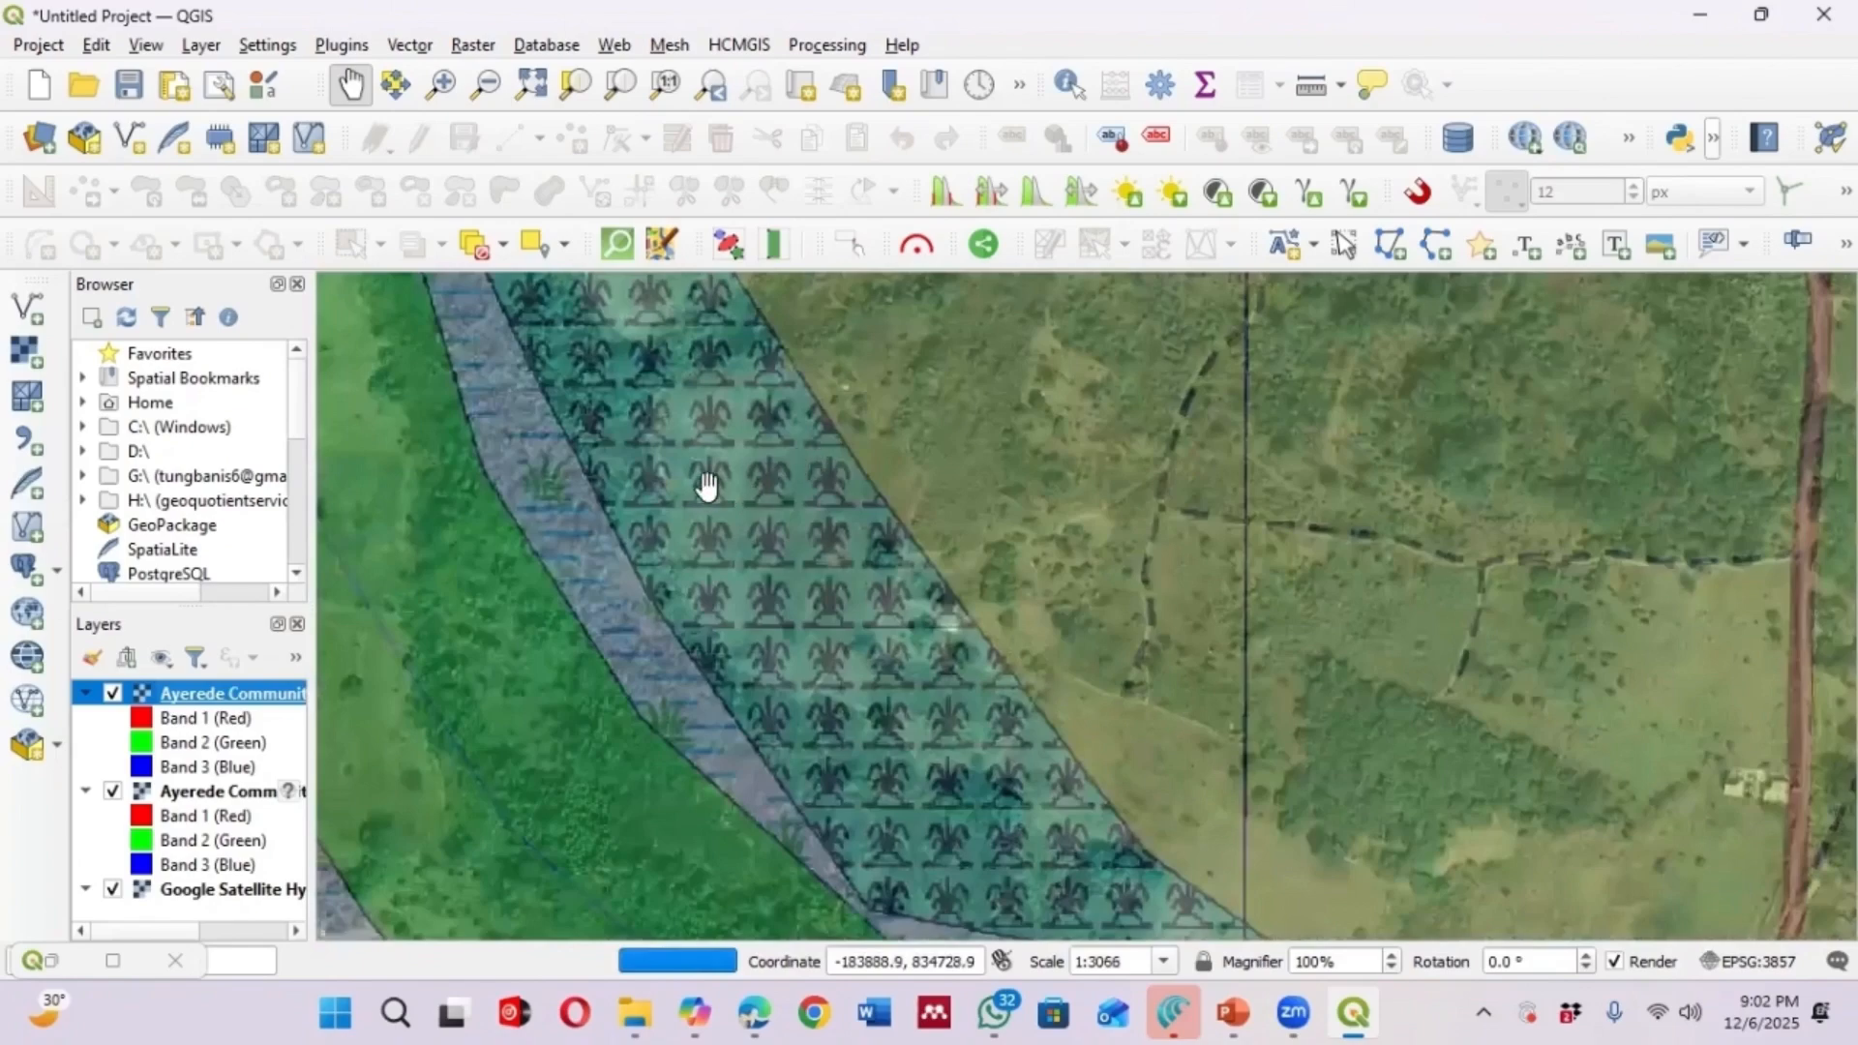
scroll(688, 493, "down", 1)
scroll(1058, 491, "down", 1)
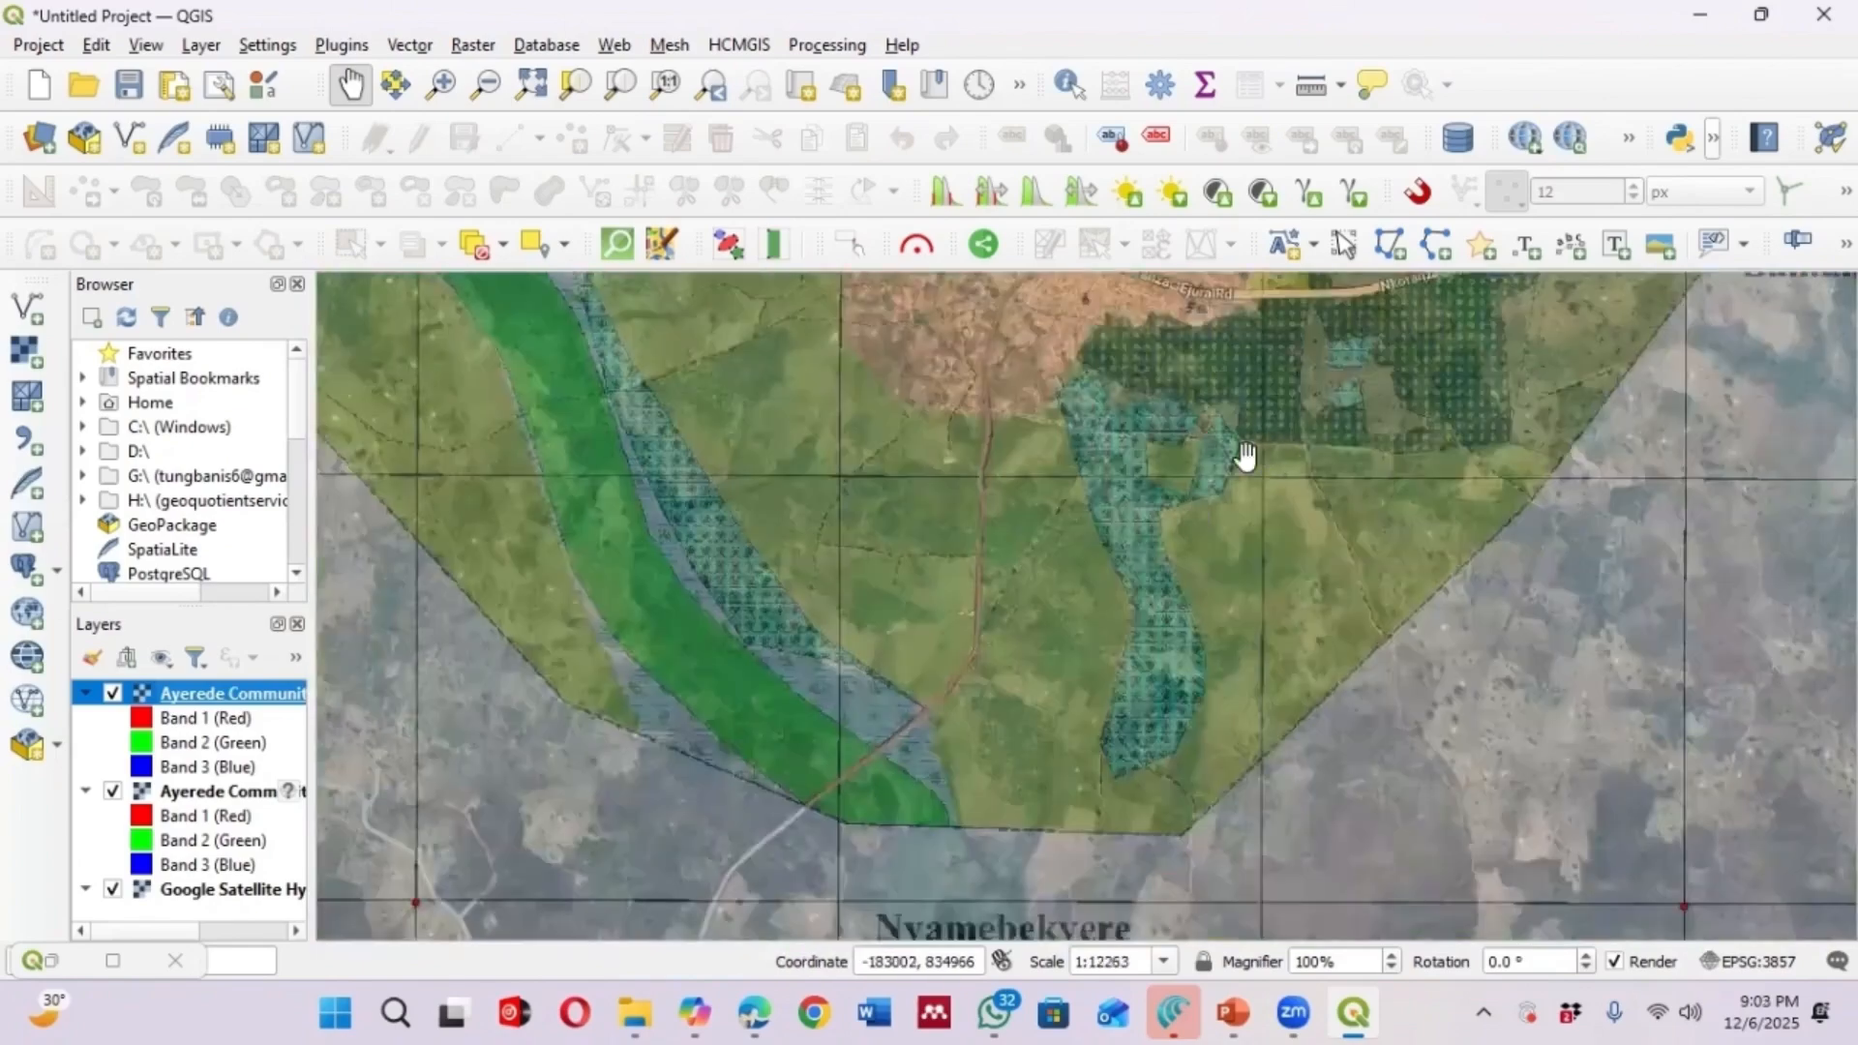
scroll(1036, 489, "down", 2)
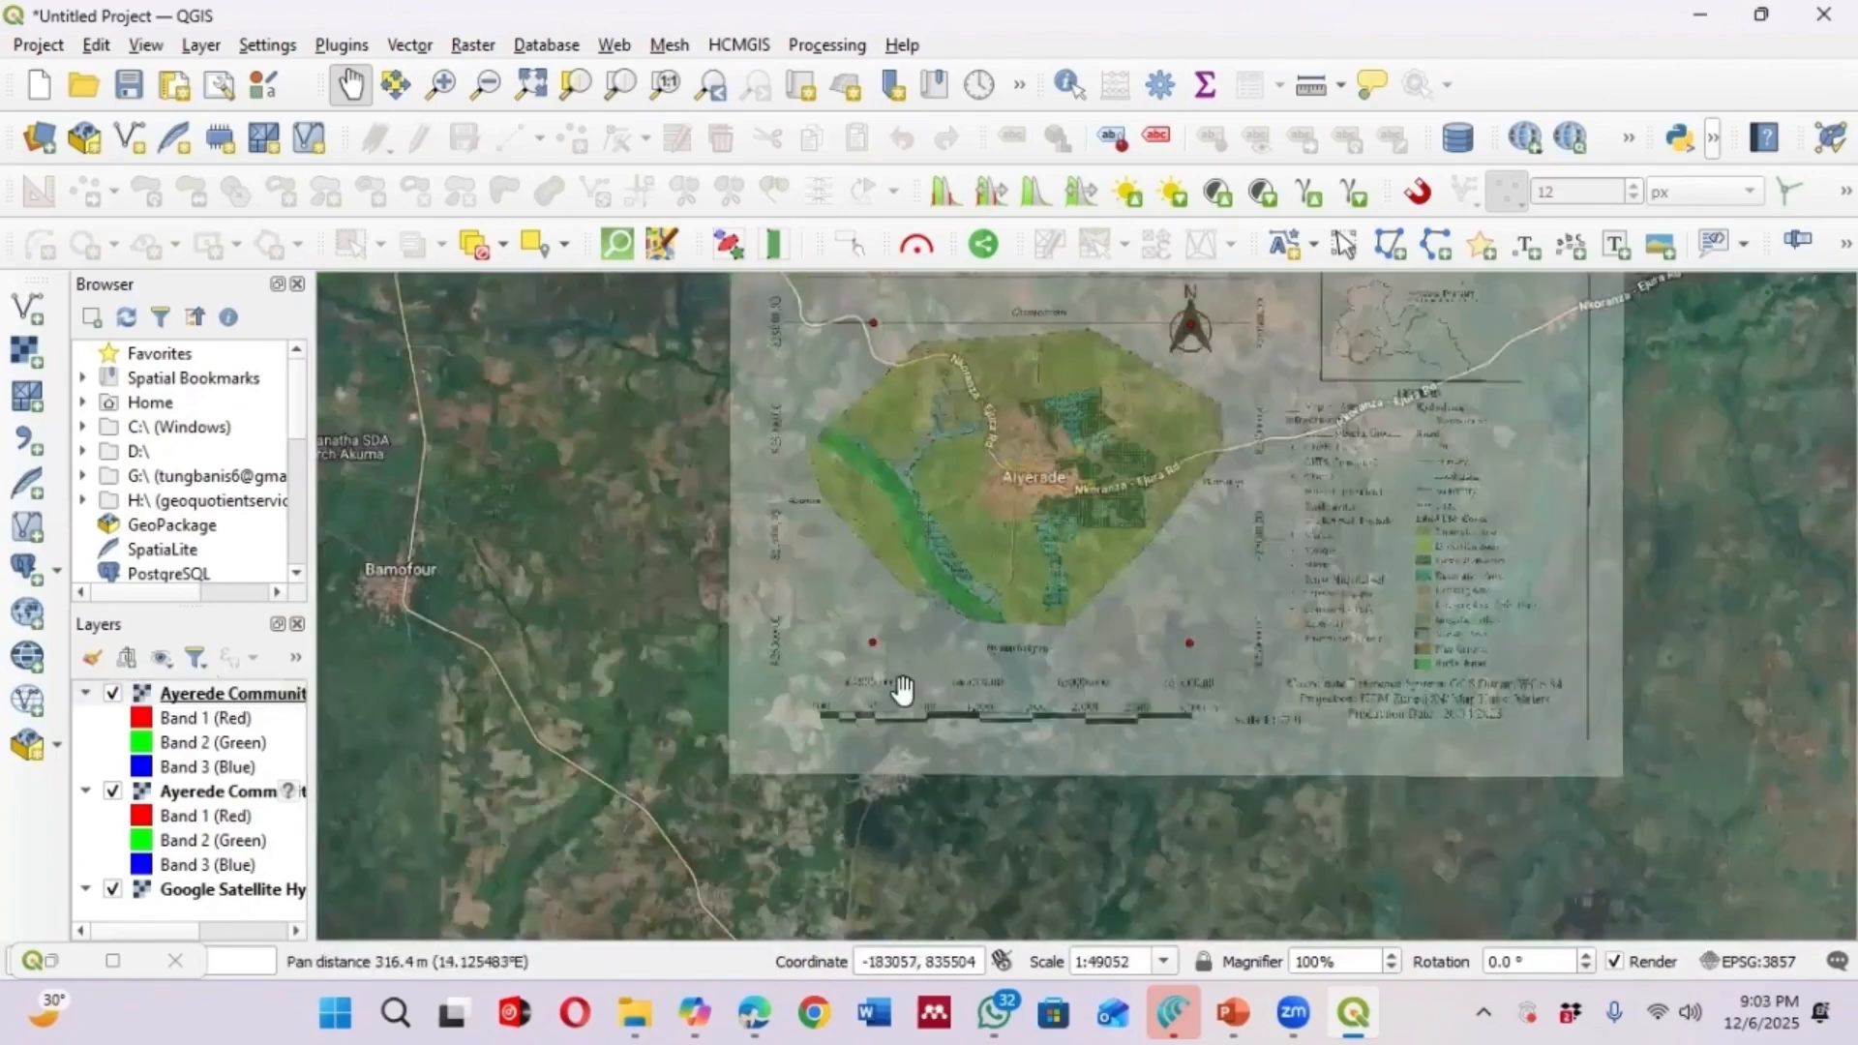
left_click_drag(835, 691, 746, 771)
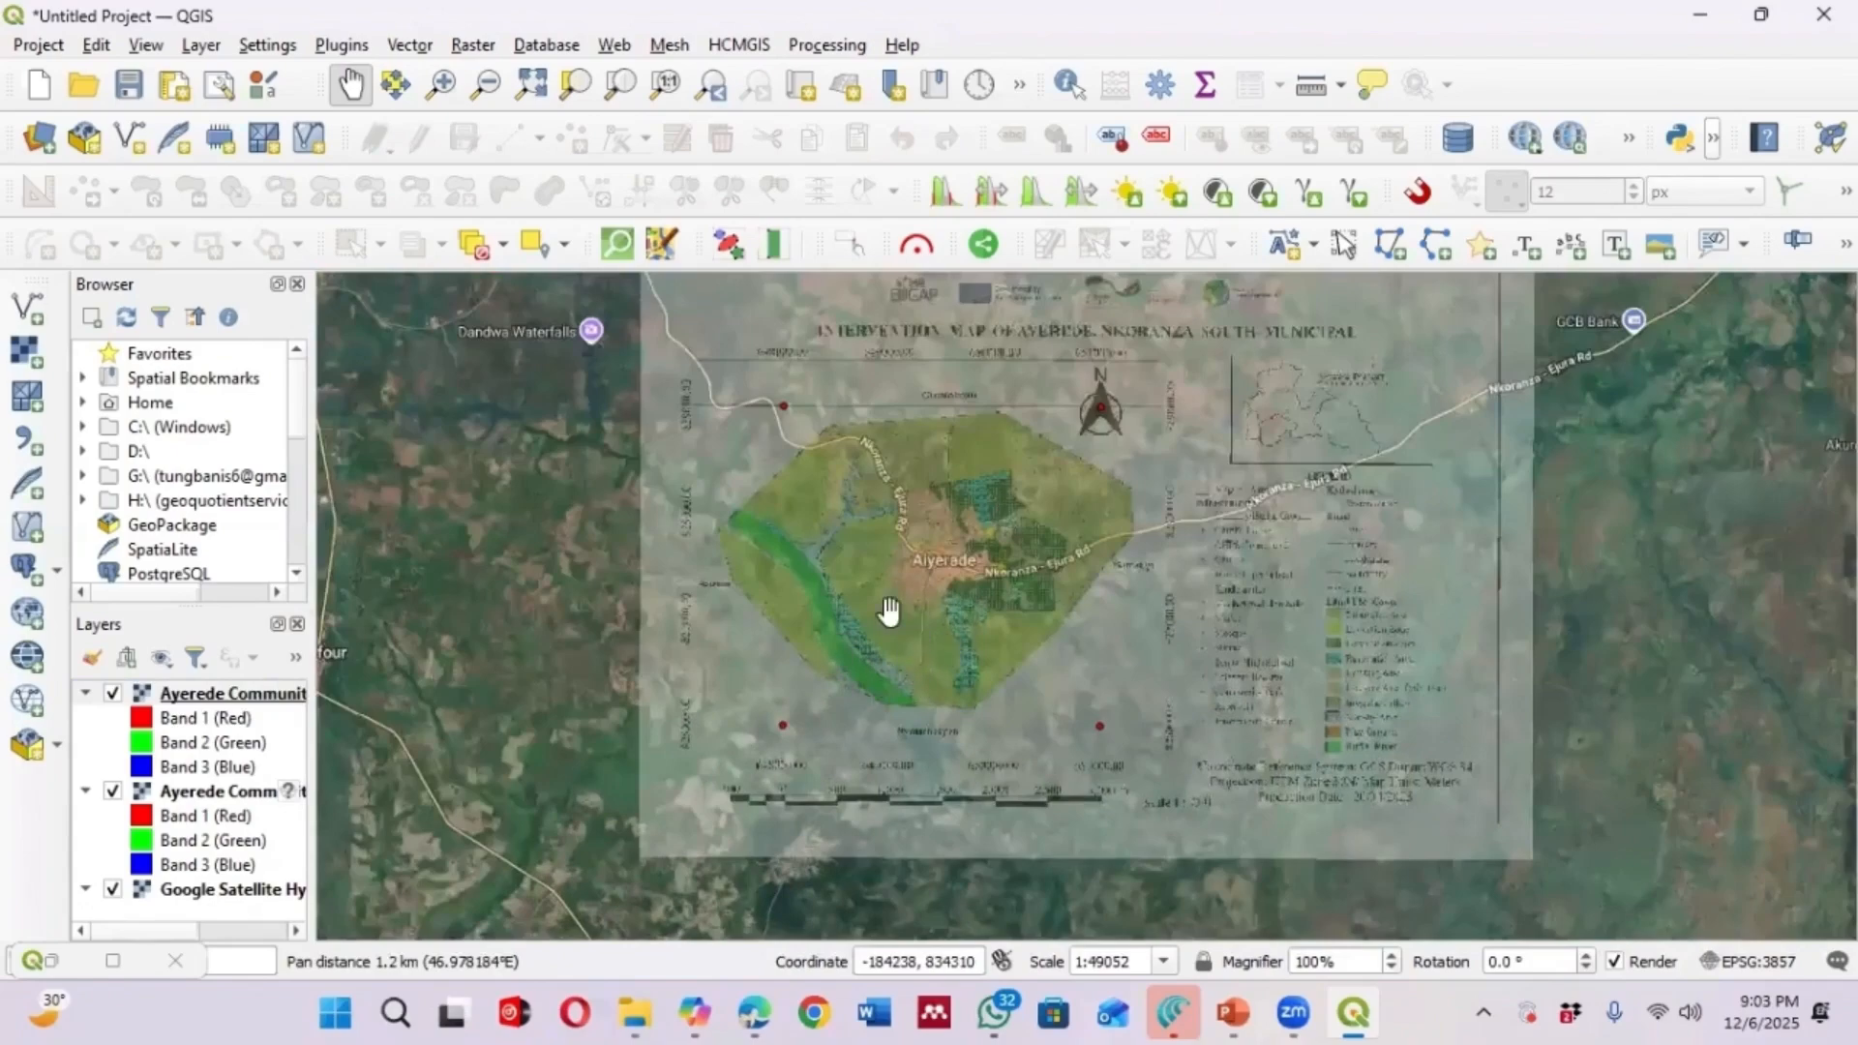
left_click_drag(967, 475, 905, 575)
scroll(906, 576, "up", 1)
scroll(1049, 455, "down", 1)
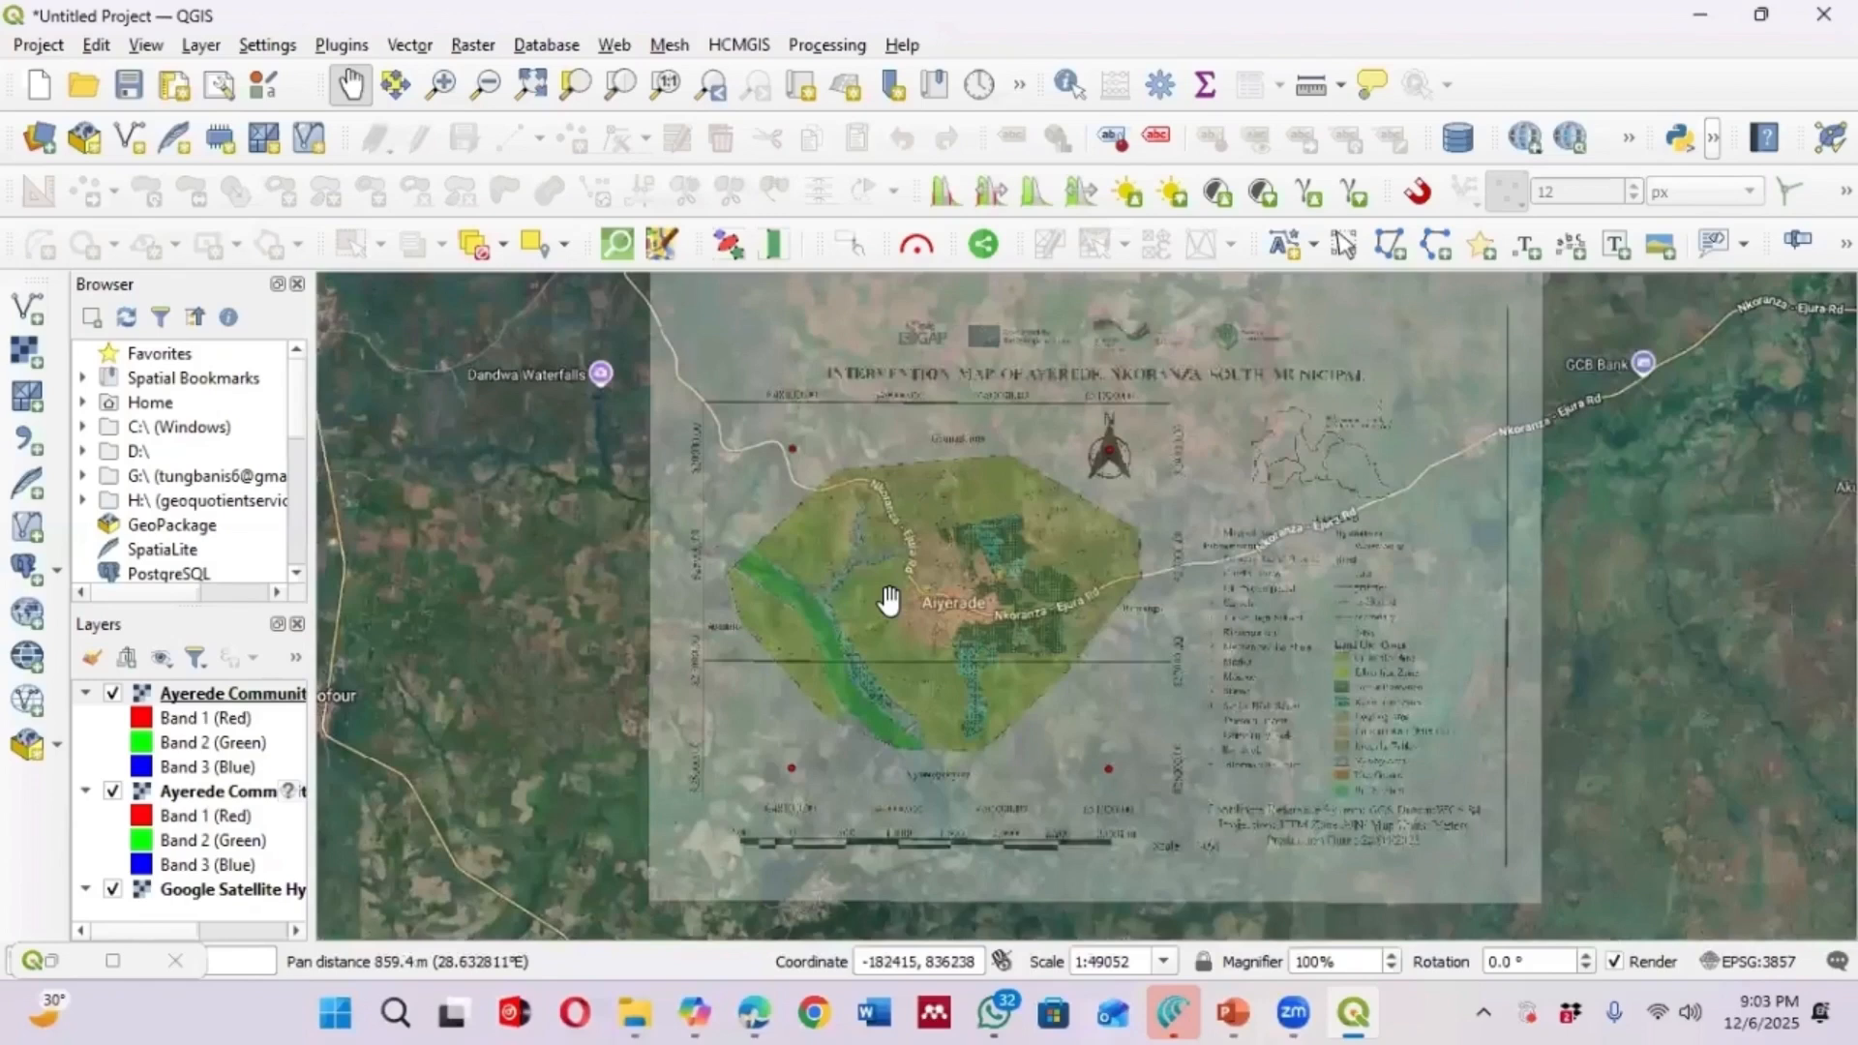
left_click(660, 60)
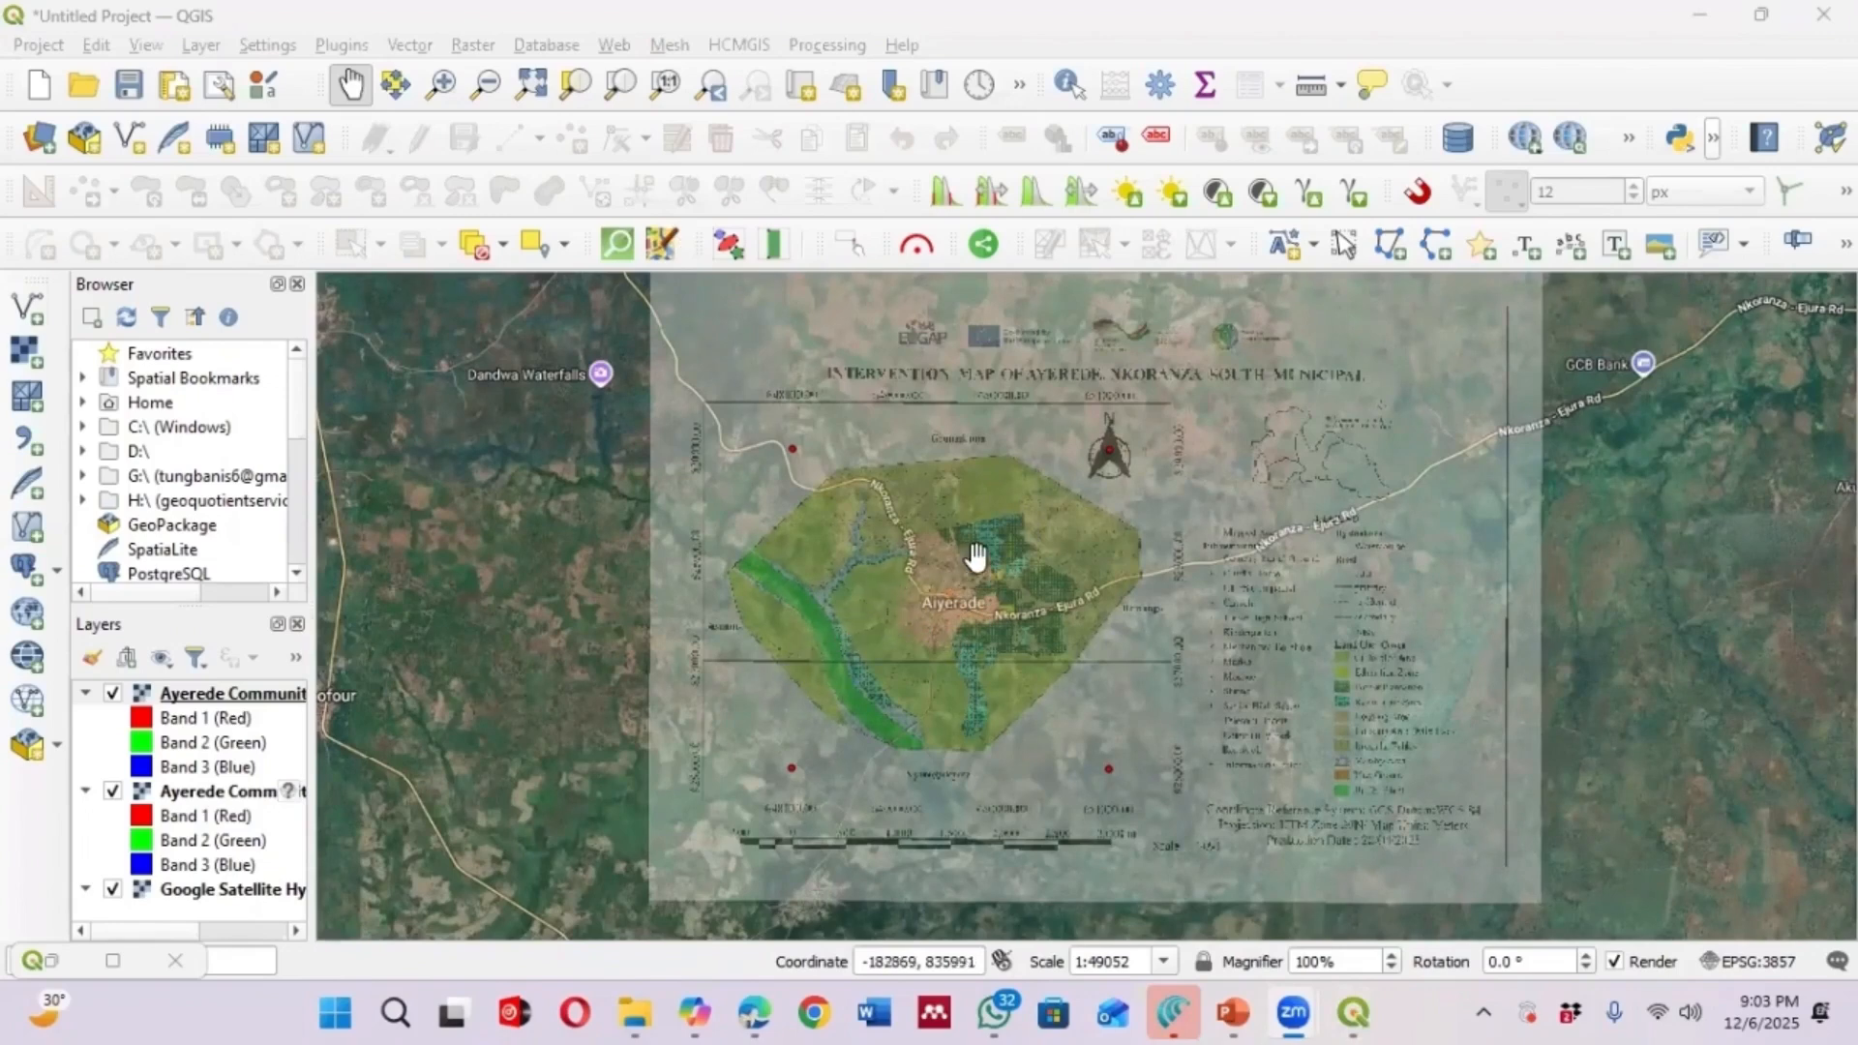
left_click_drag(974, 556, 937, 613)
scroll(937, 600, "down", 1)
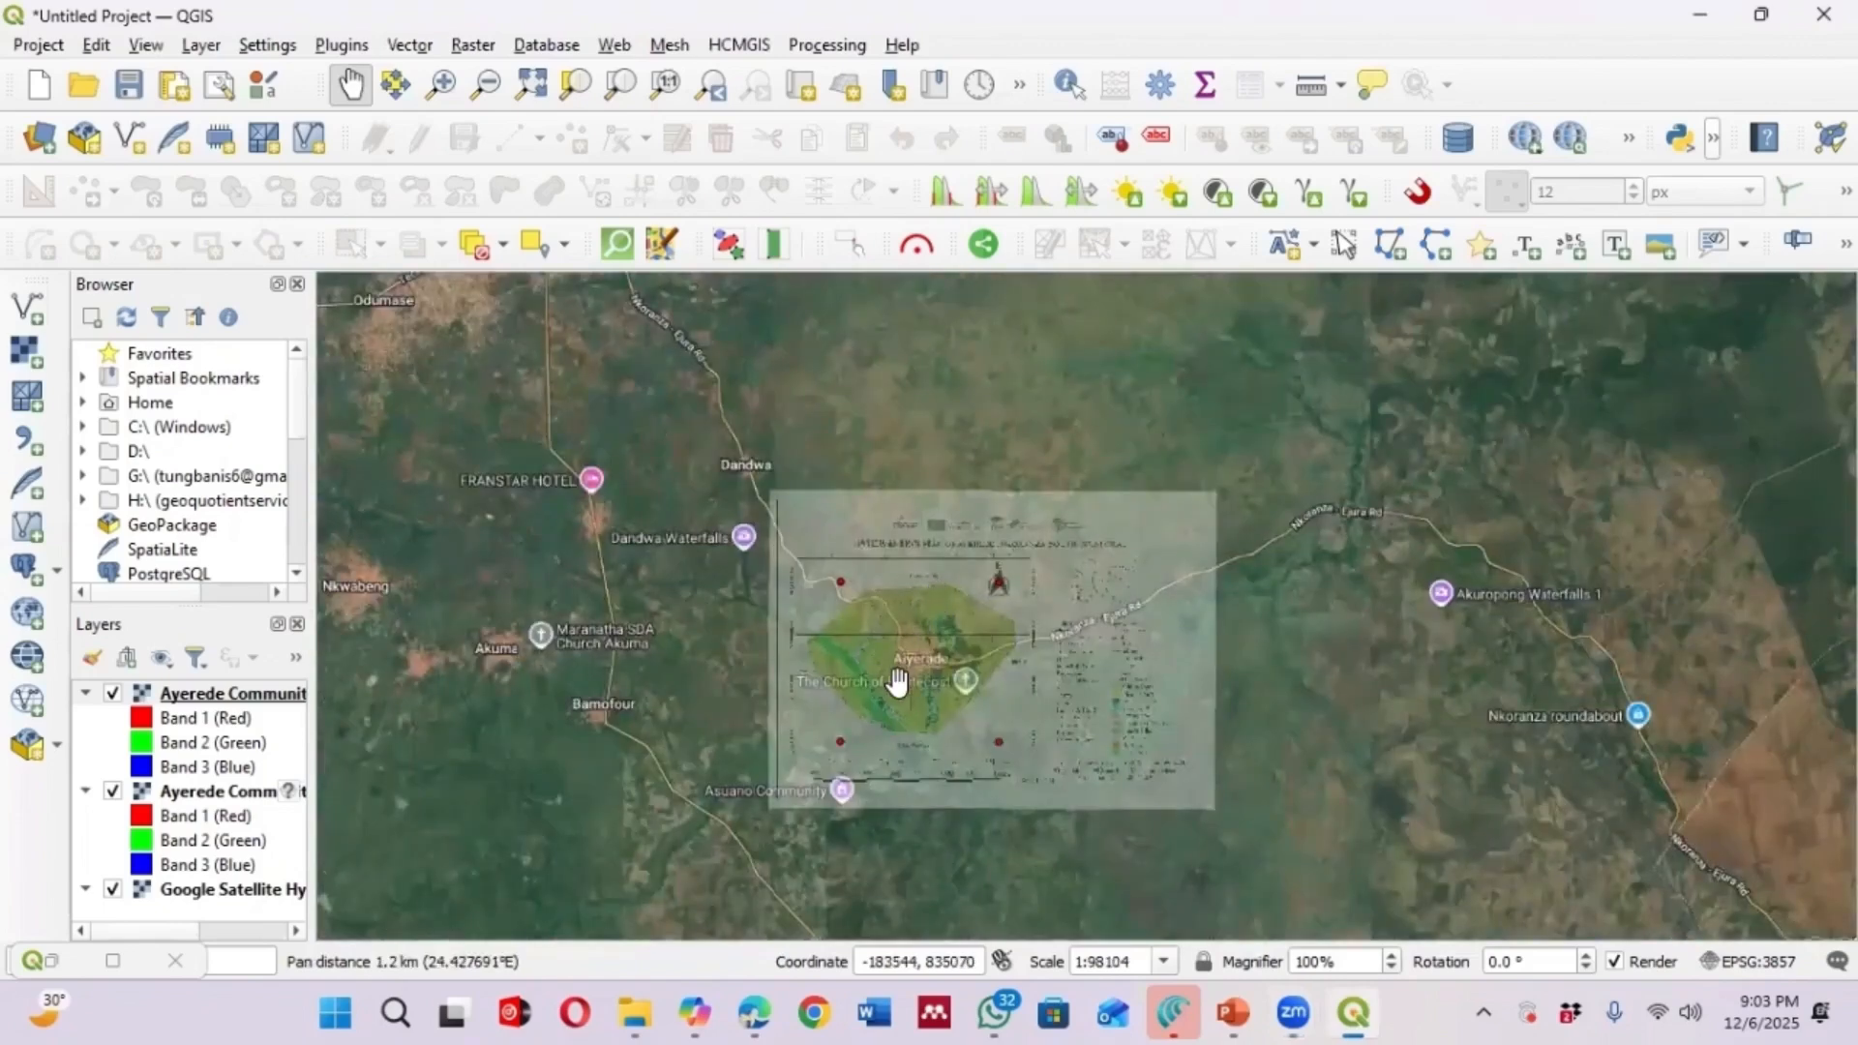
scroll(898, 682, "up", 1)
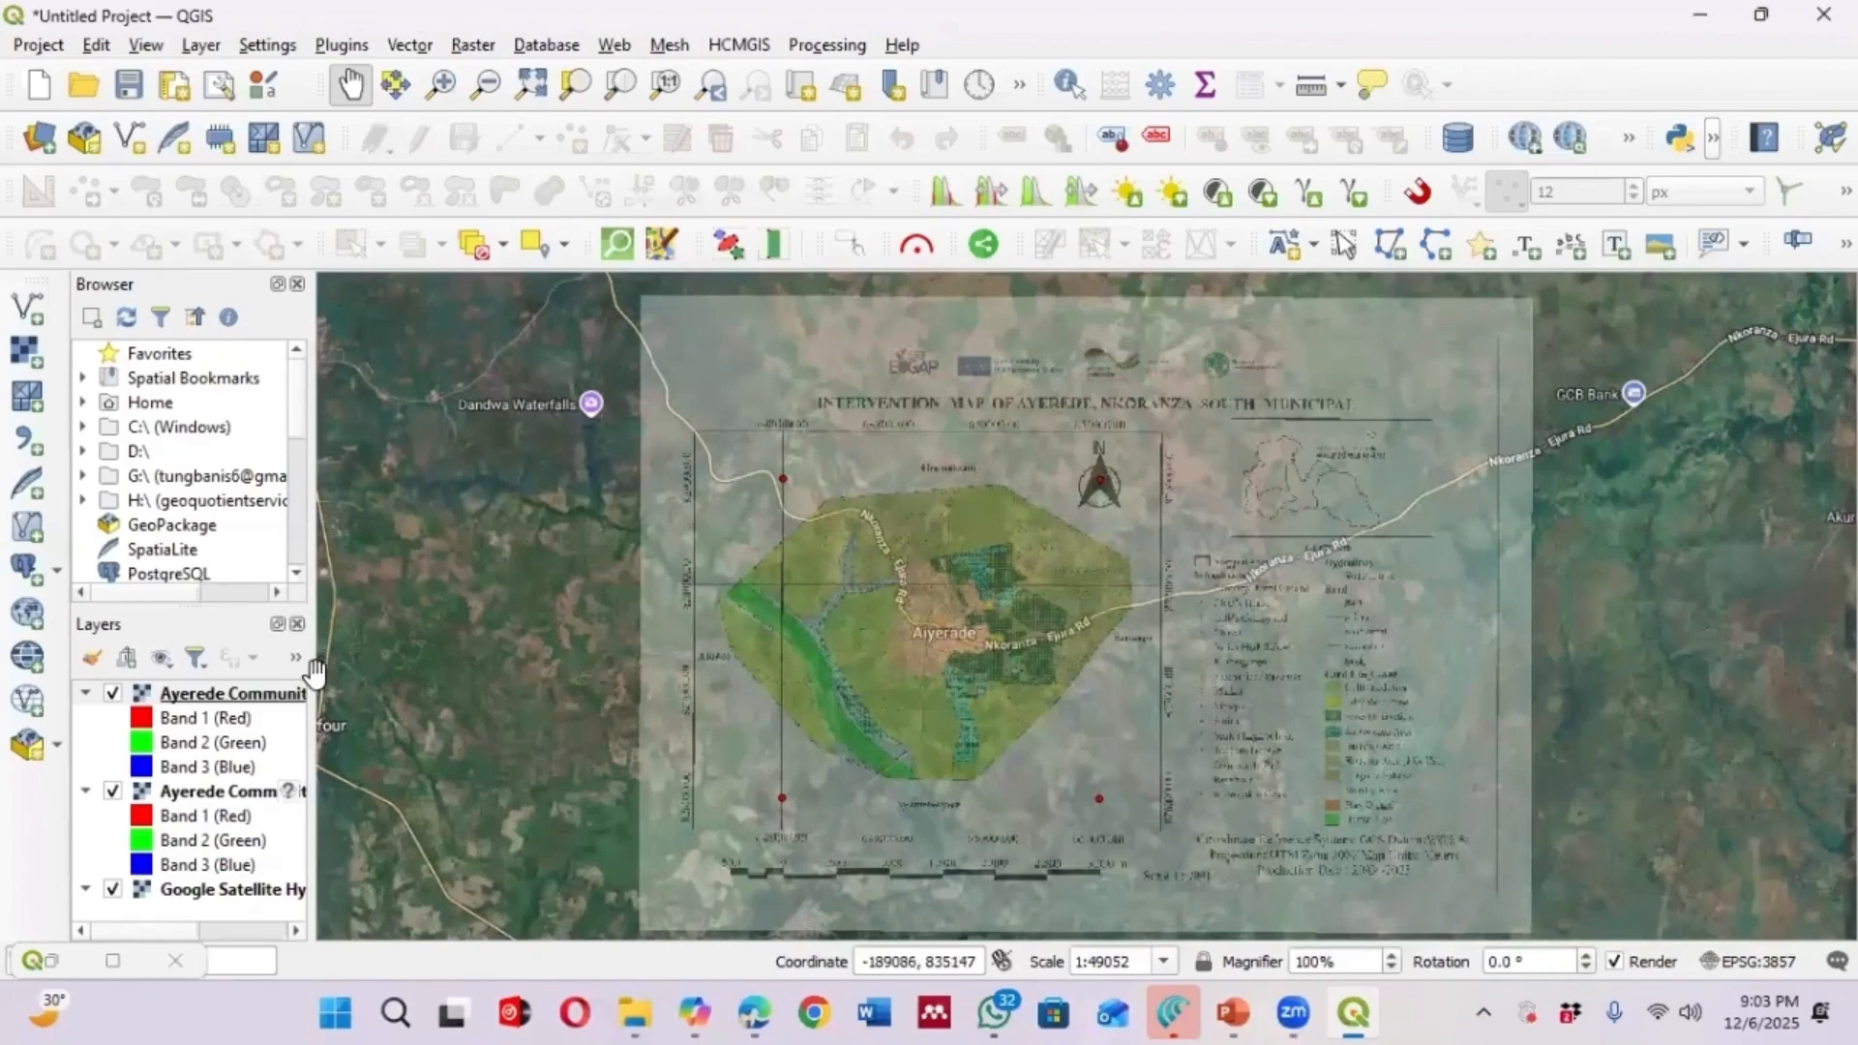
Remove both Ayerede Community Intervention layers from the project, leaving only the Google Satellite Hybrid basemap
left_click_drag(307, 674, 408, 682)
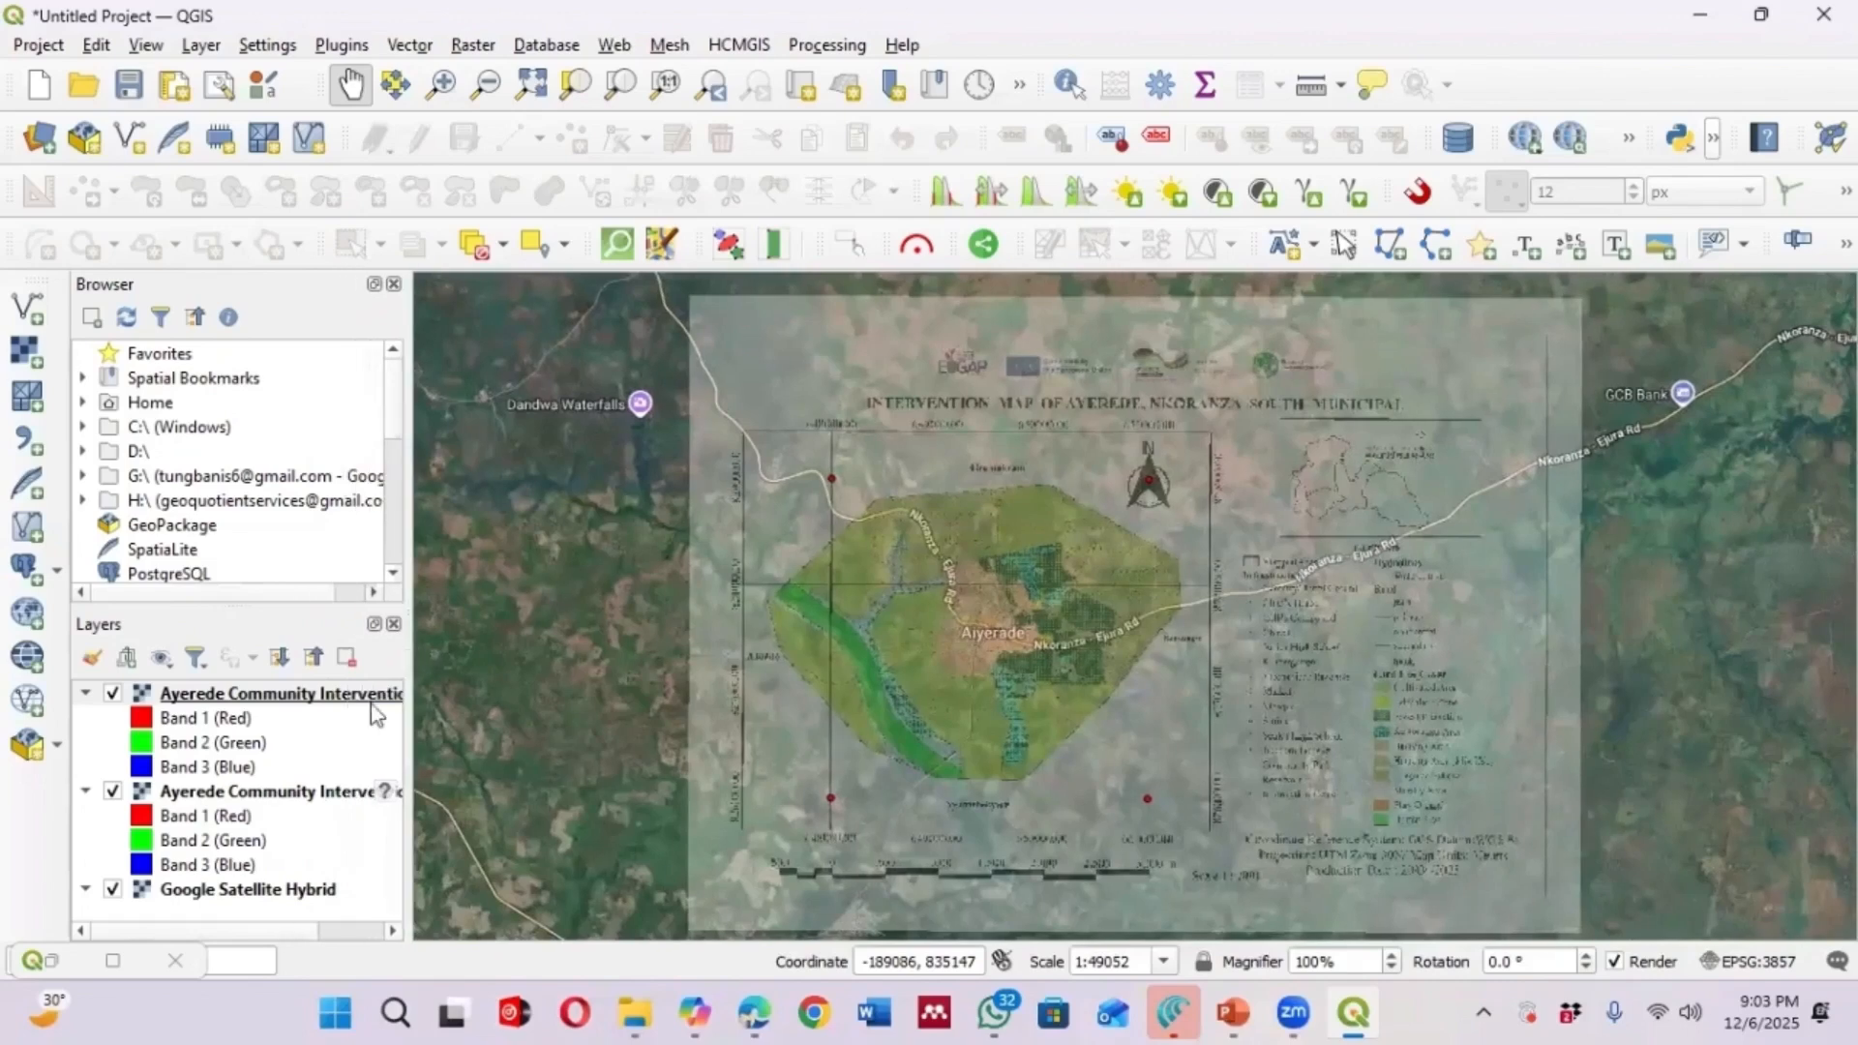
left_click(273, 695)
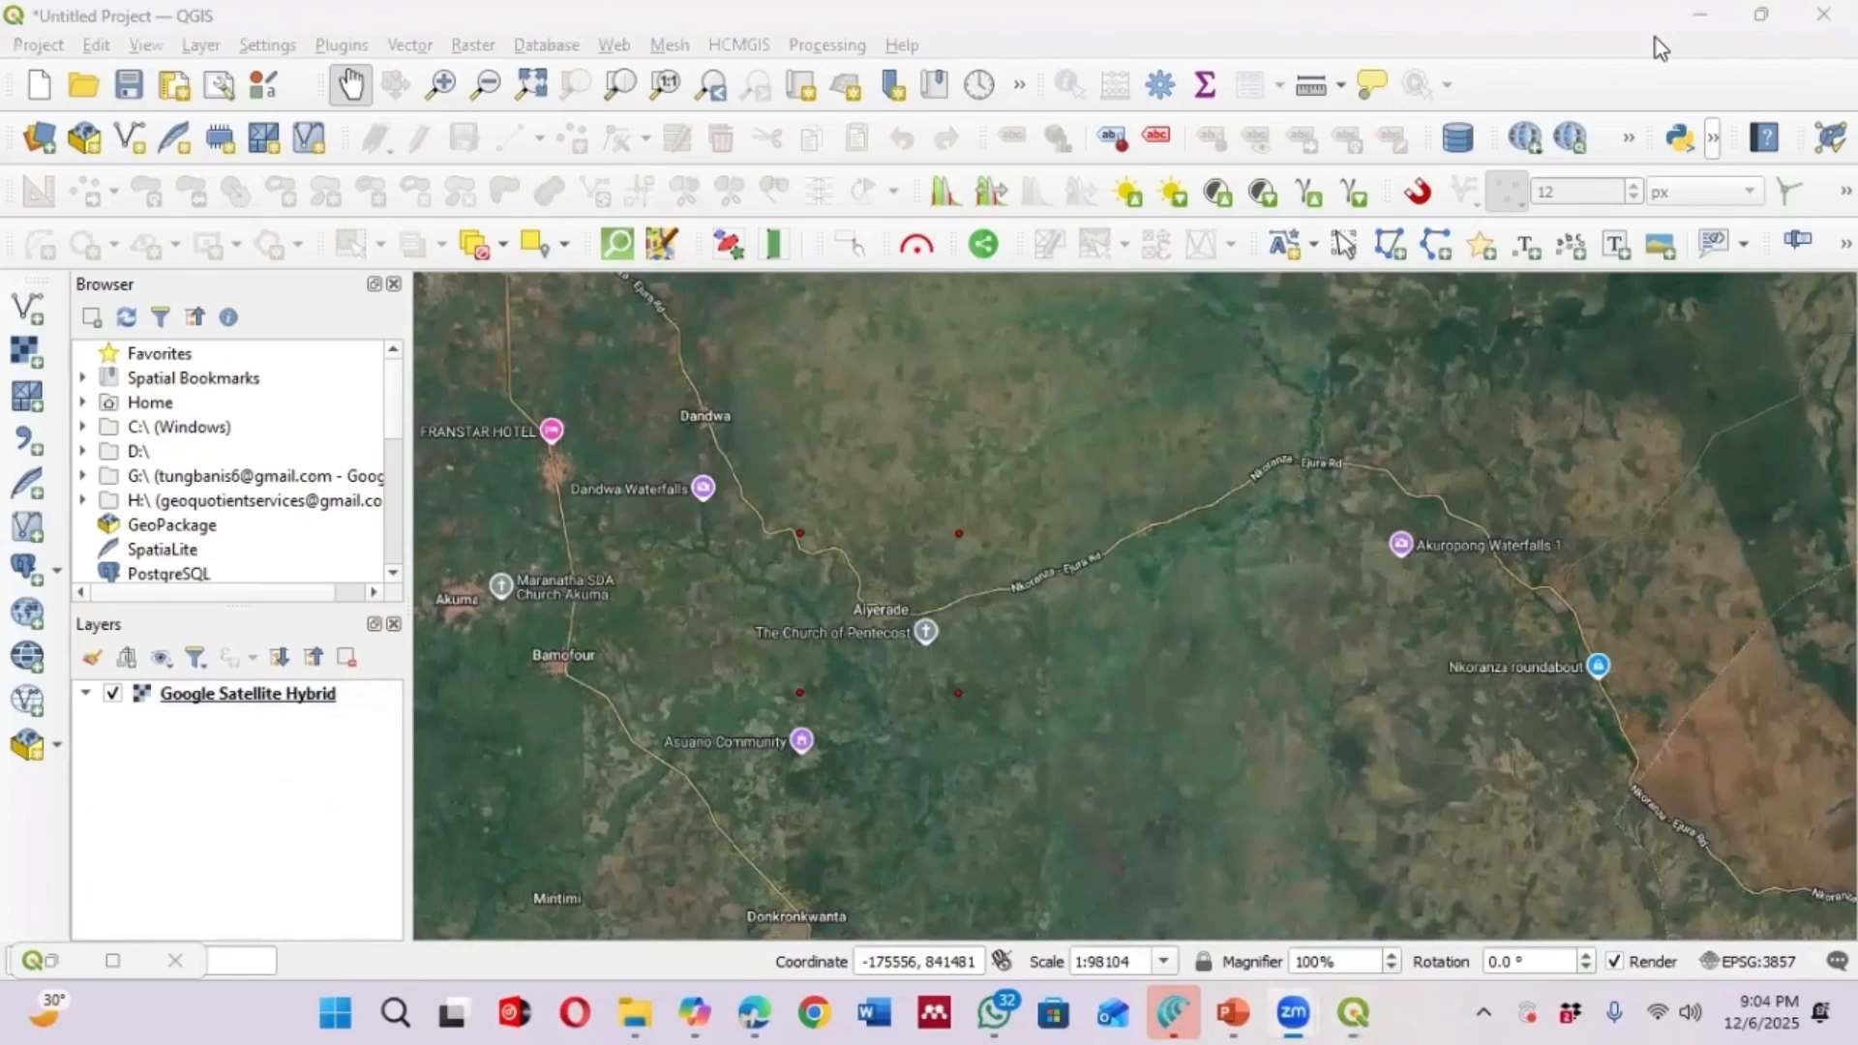
Add the raster file Ghana_satellite.jpg from the Georeferencing folder as a new layer
left_click(198, 46)
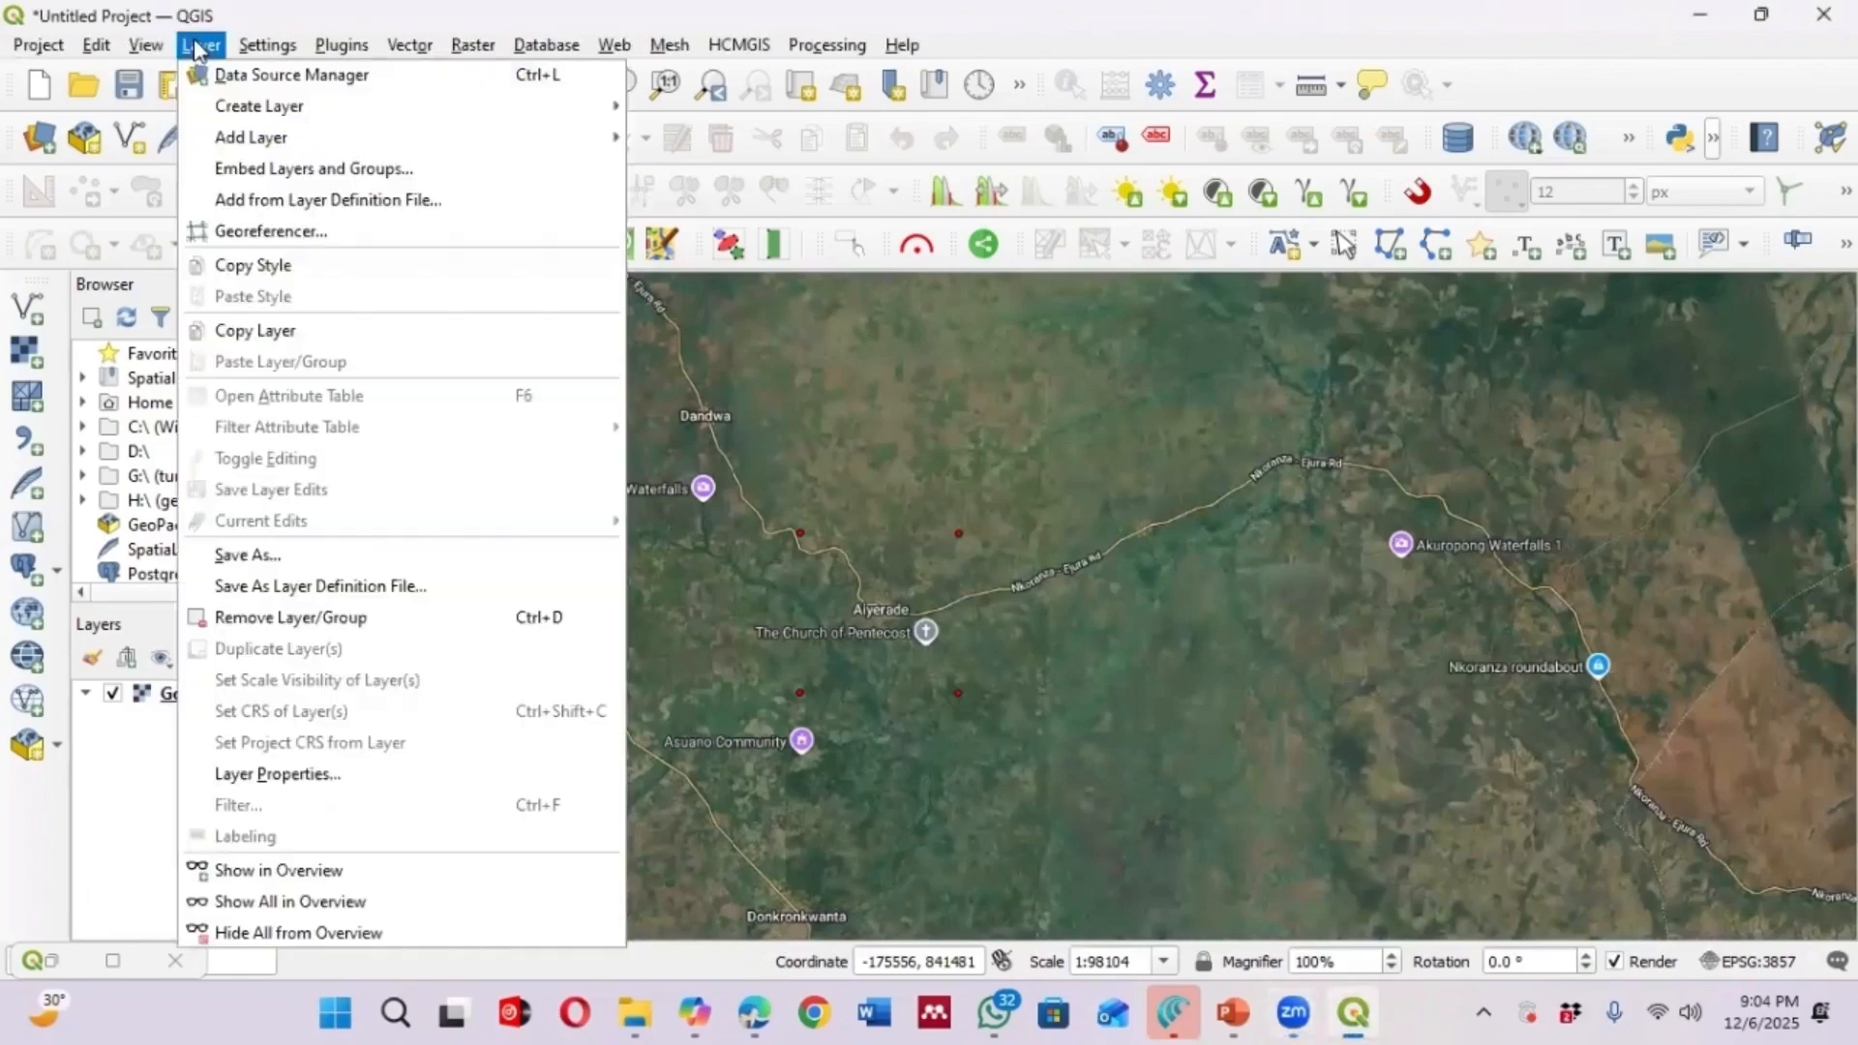
left_click(252, 70)
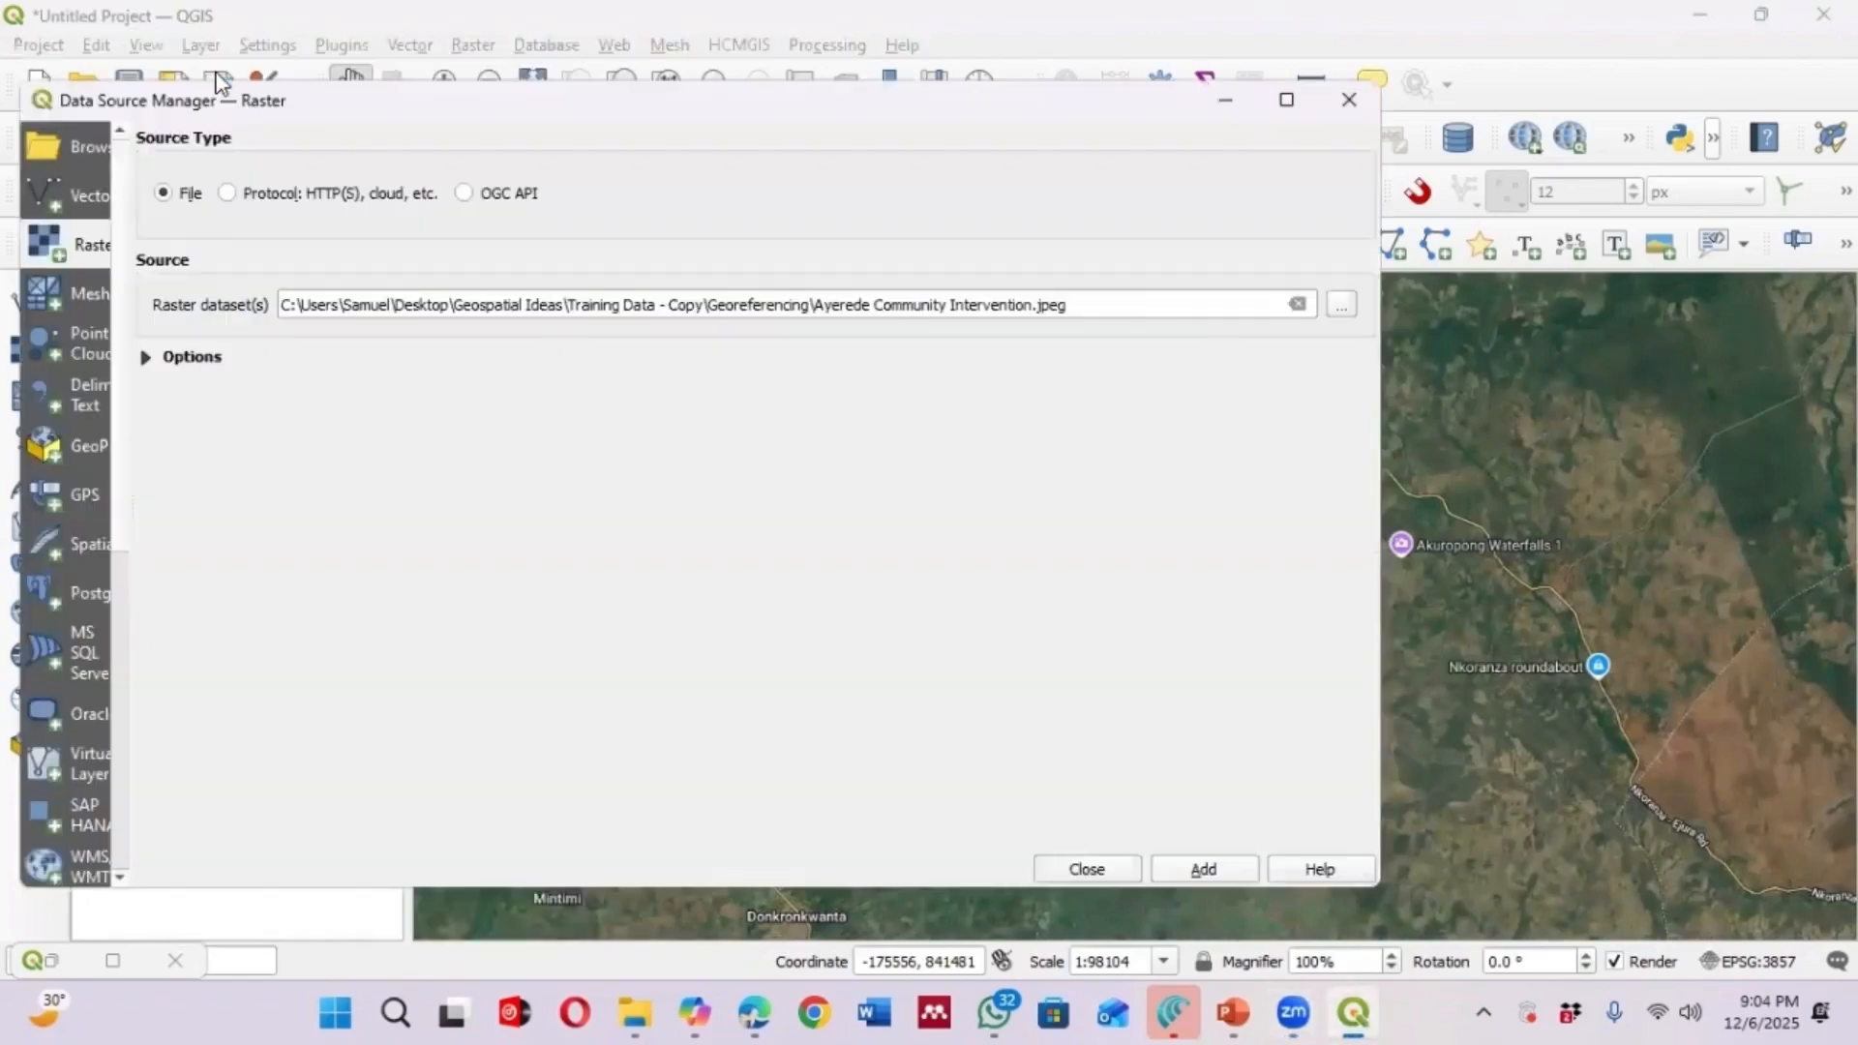
left_click(1340, 306)
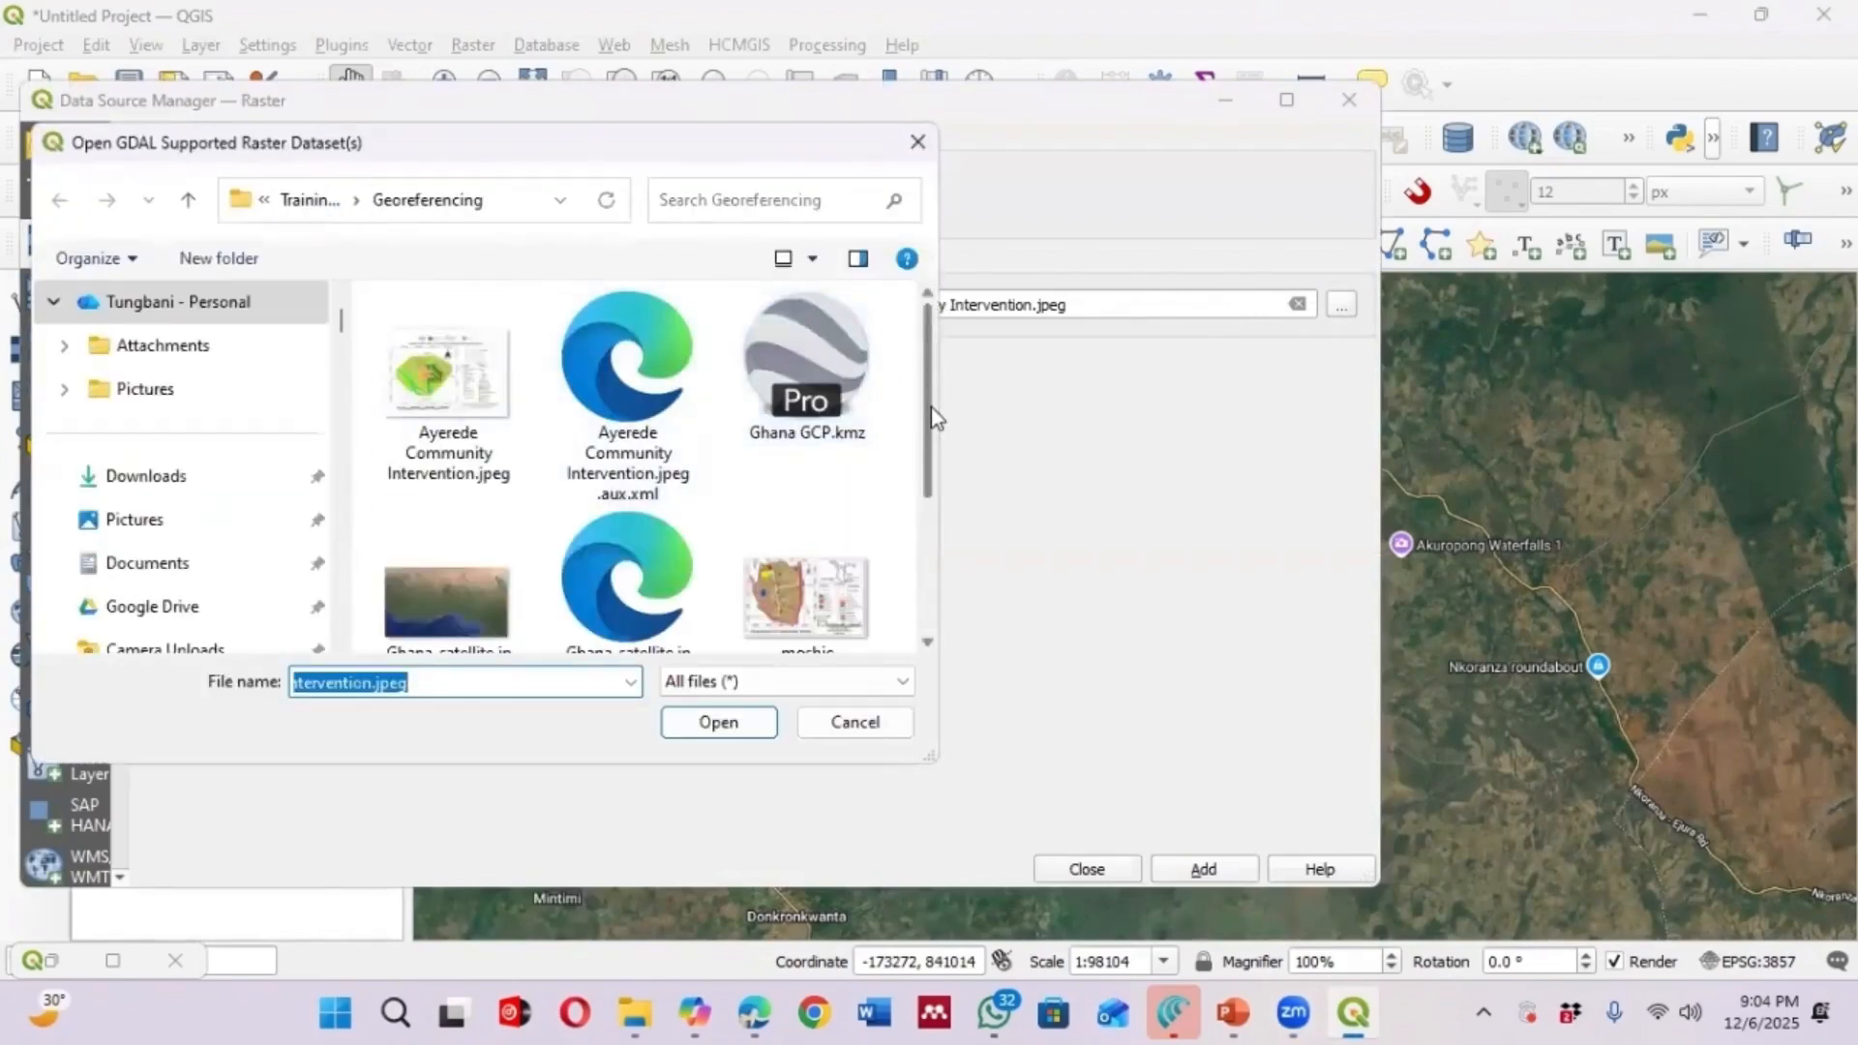
scroll(925, 482, "down", 2)
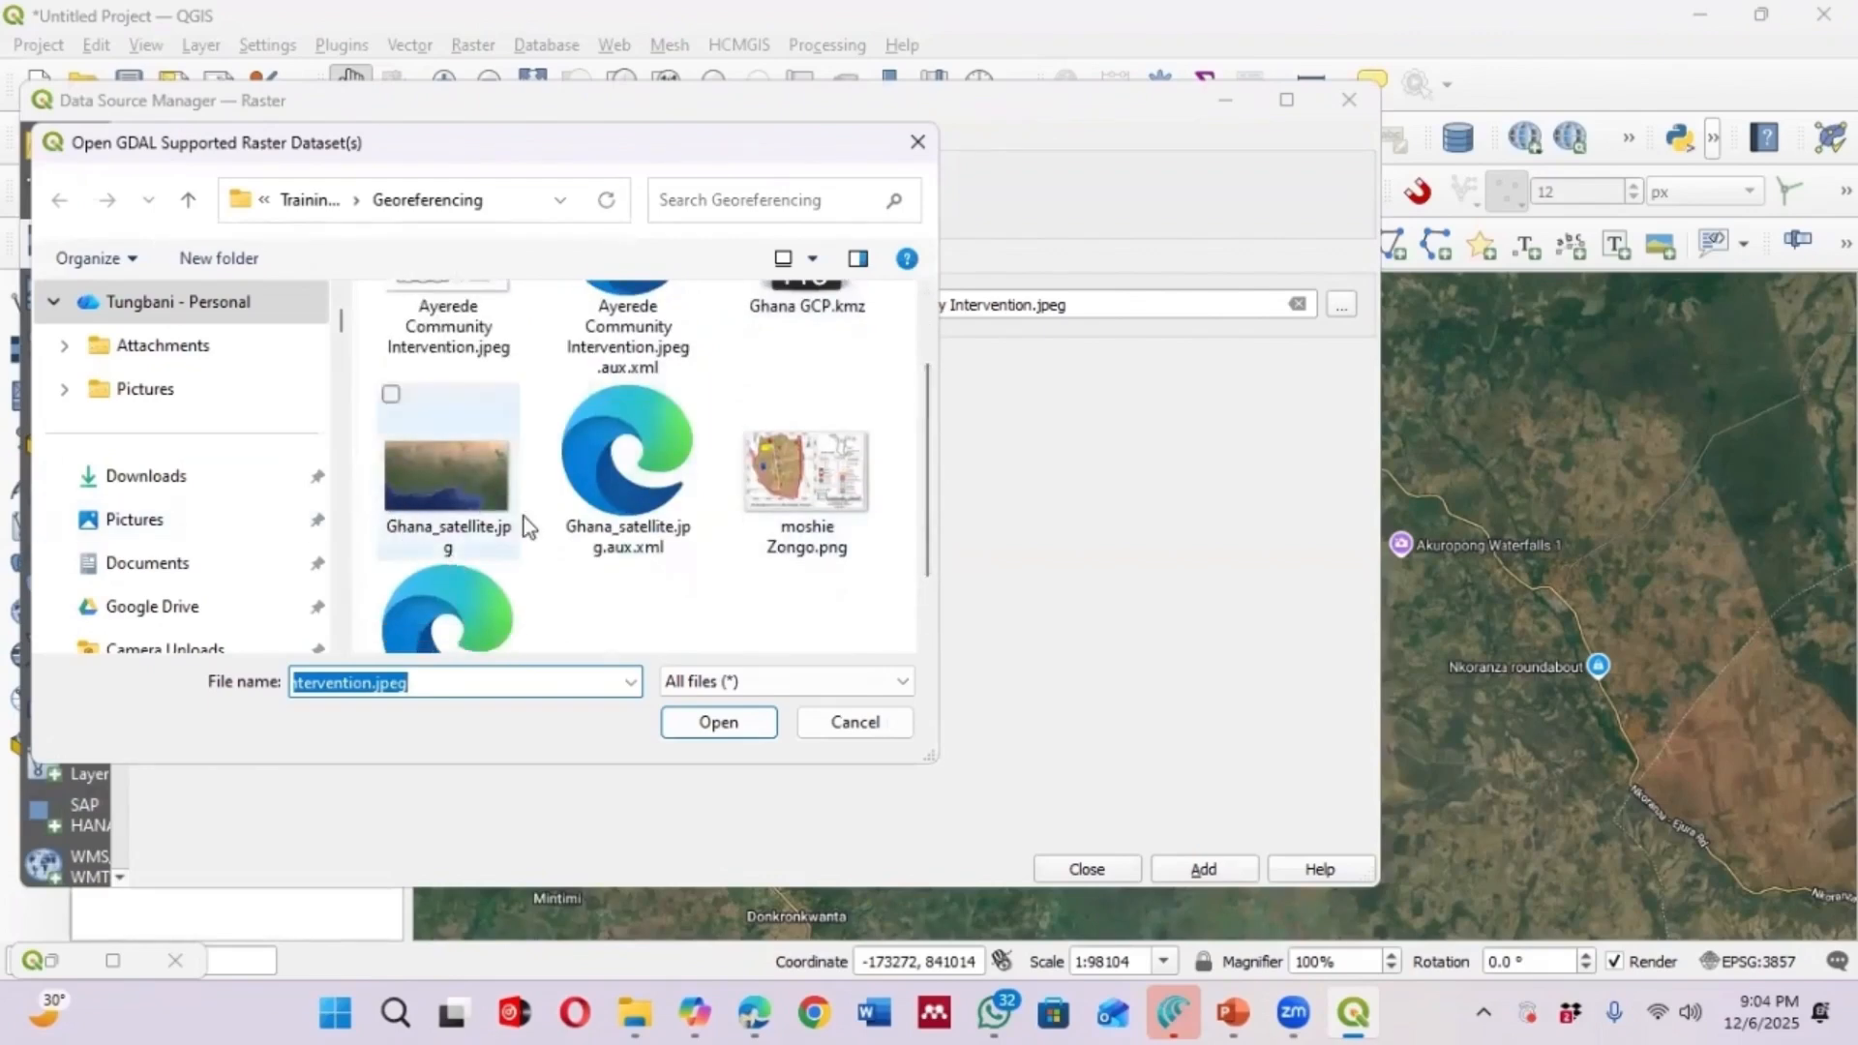
left_click(433, 498)
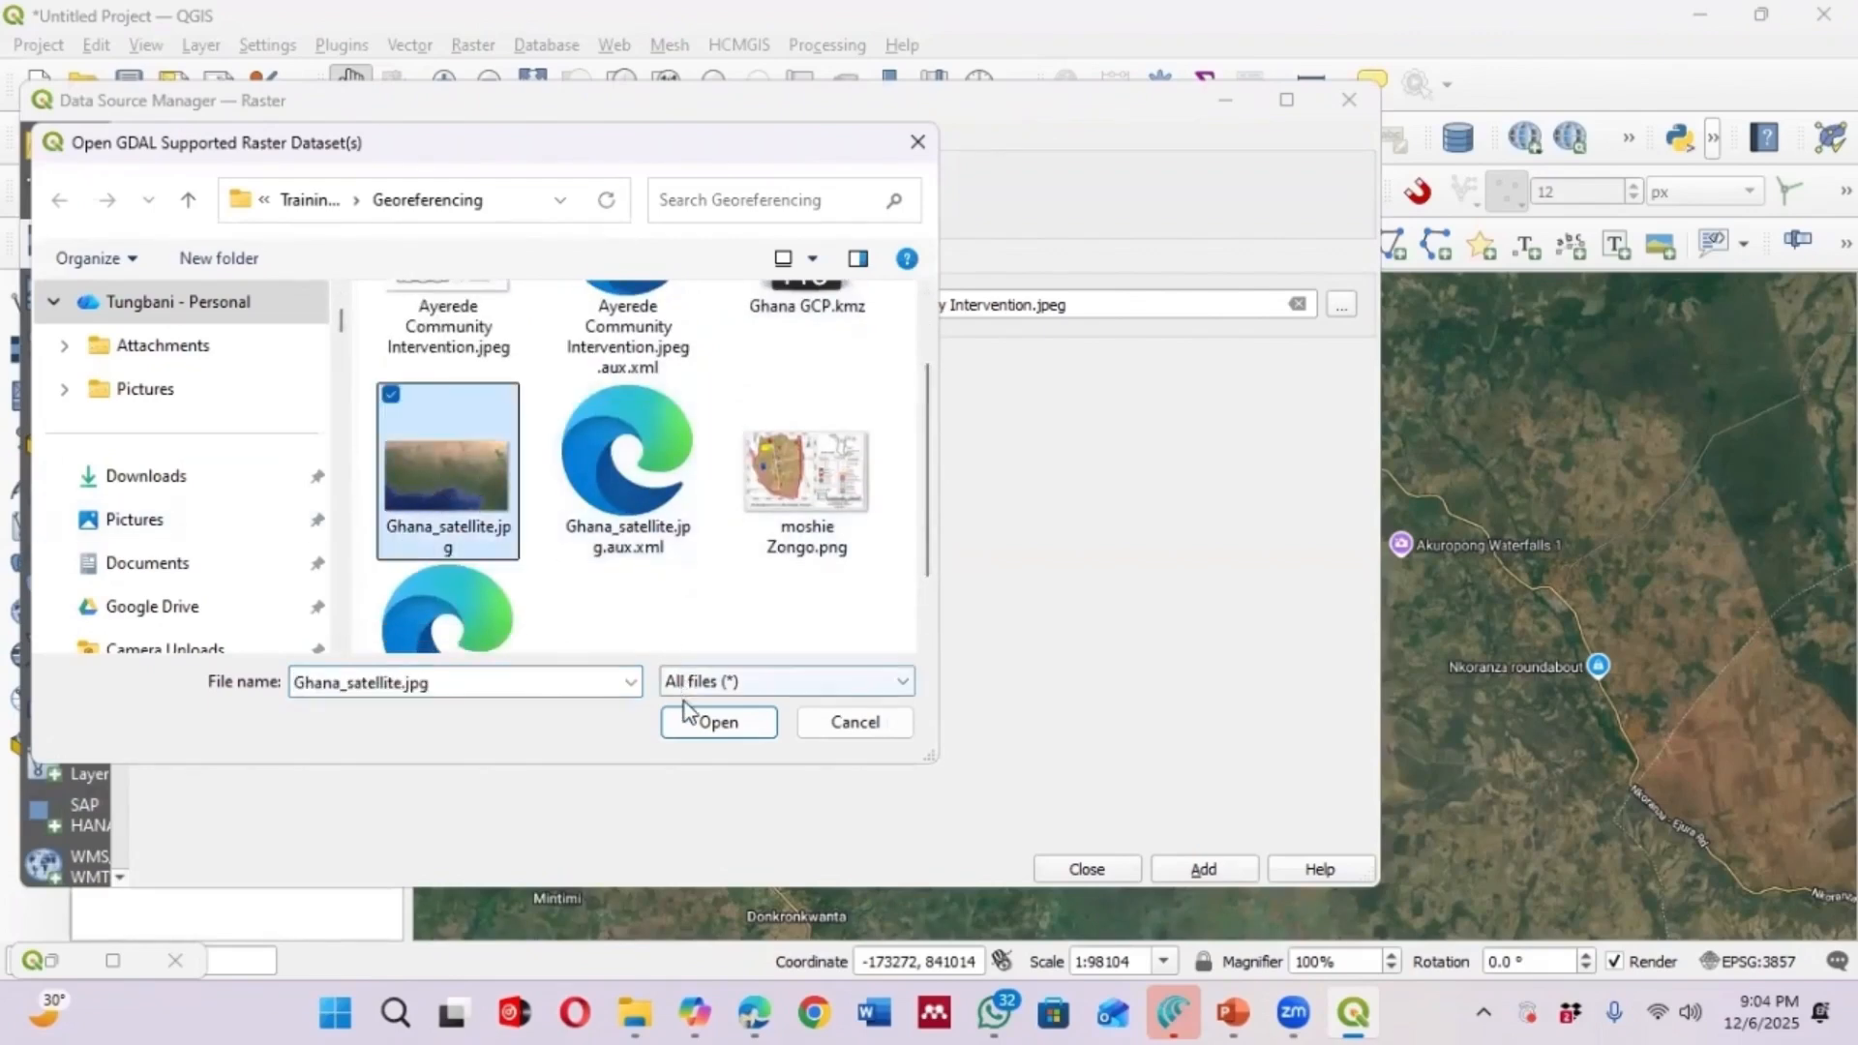
left_click(721, 726)
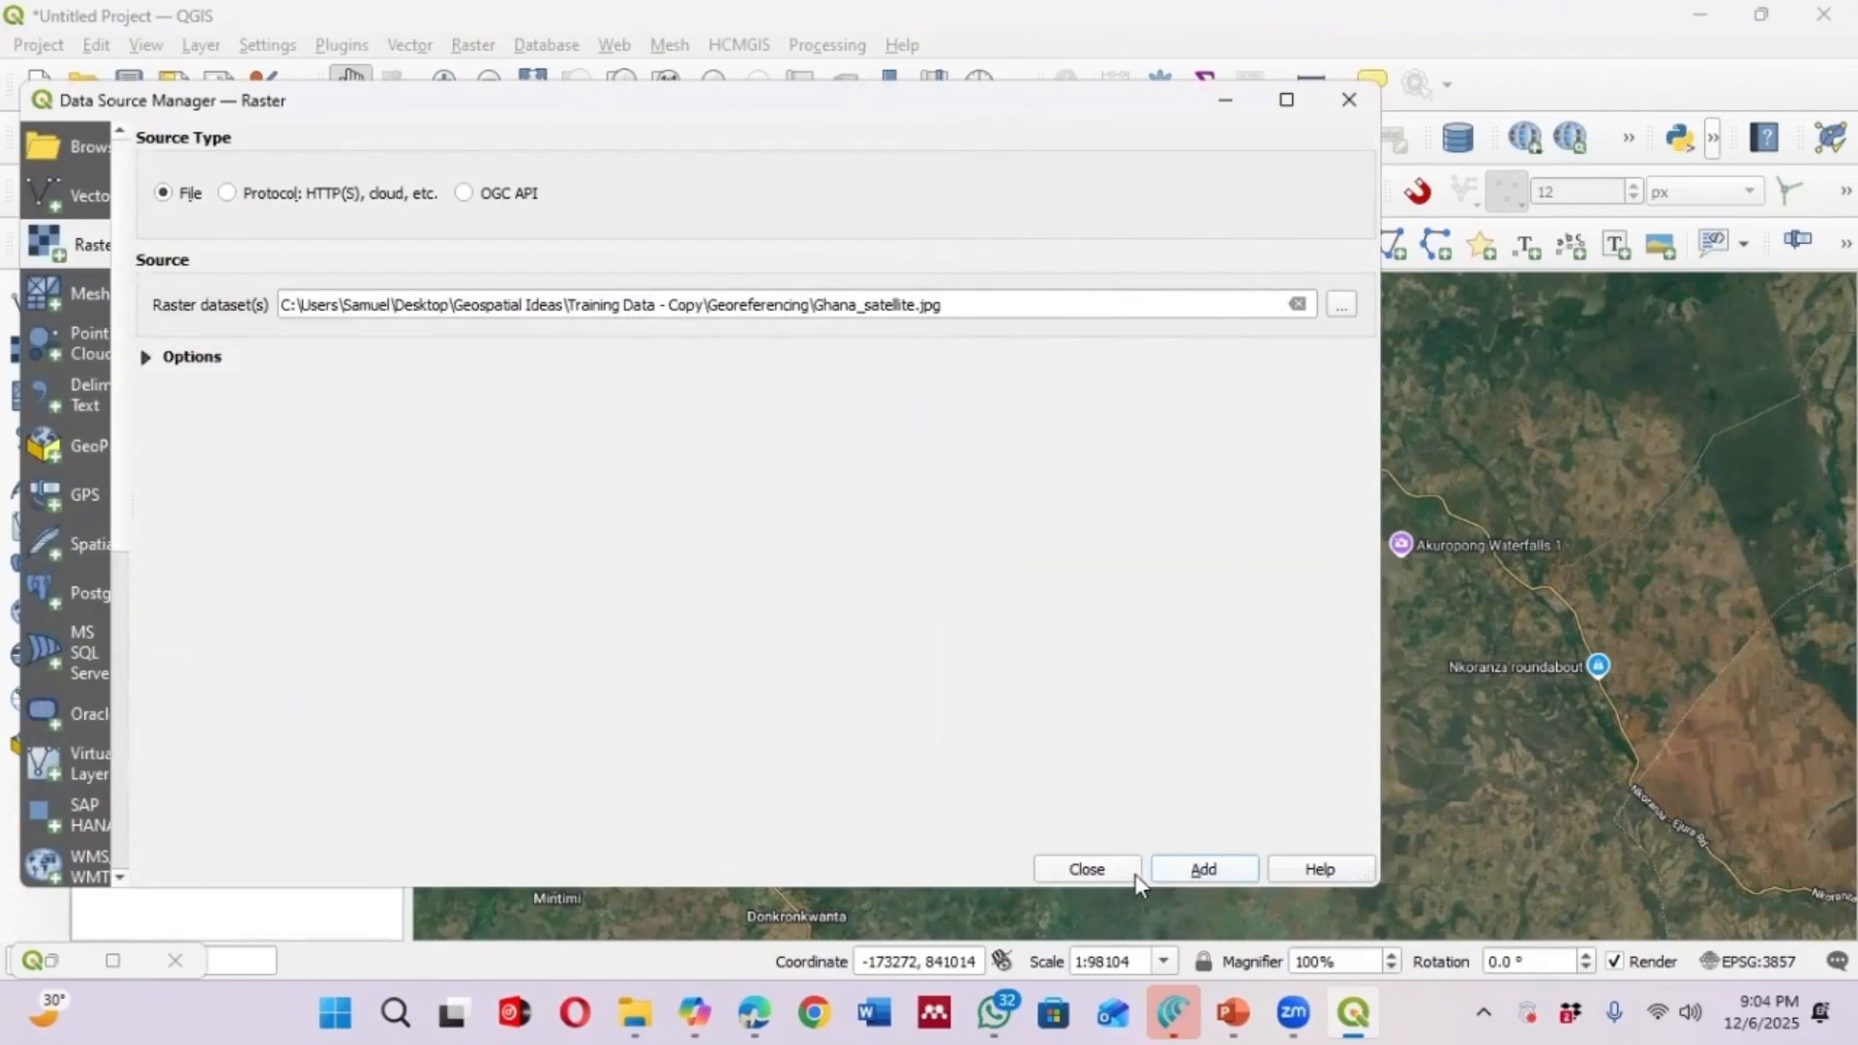
left_click(1091, 866)
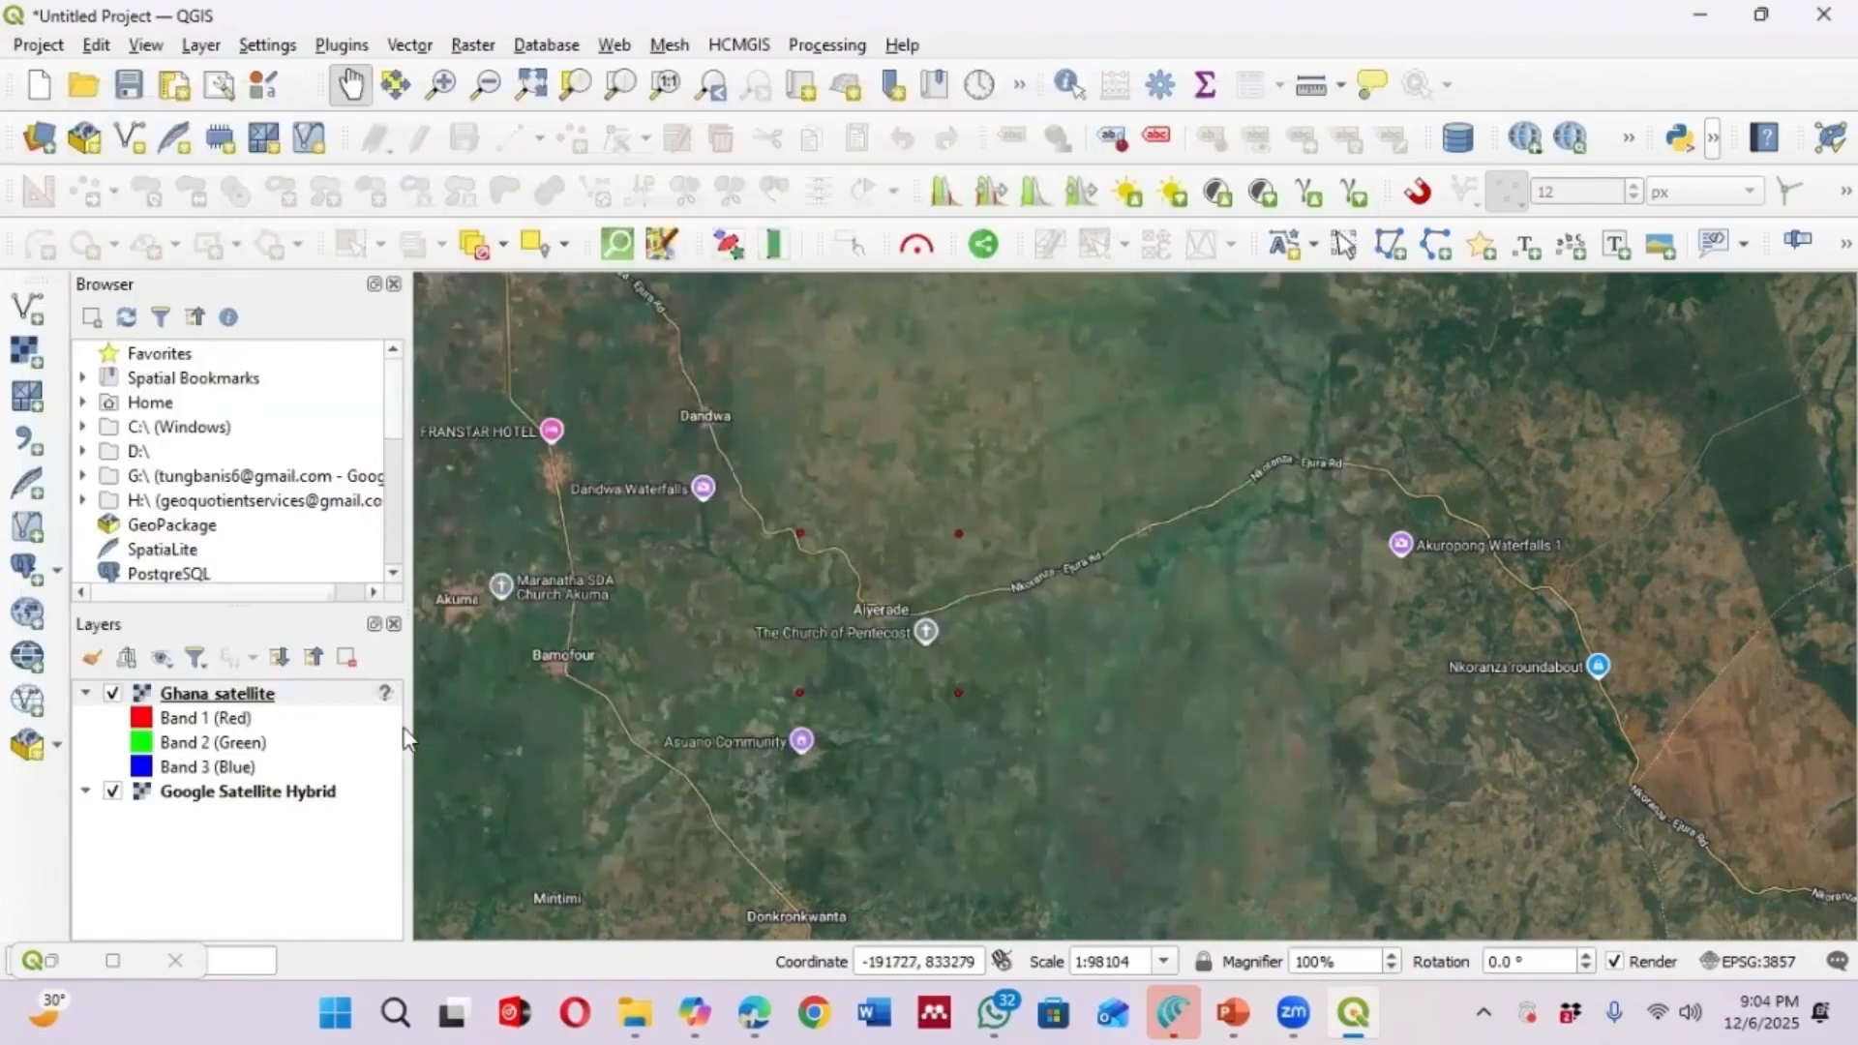
Zoom to the Ghana satellite layer's extent and examine where the unreferenced image sits
scroll(813, 706, "down", 3)
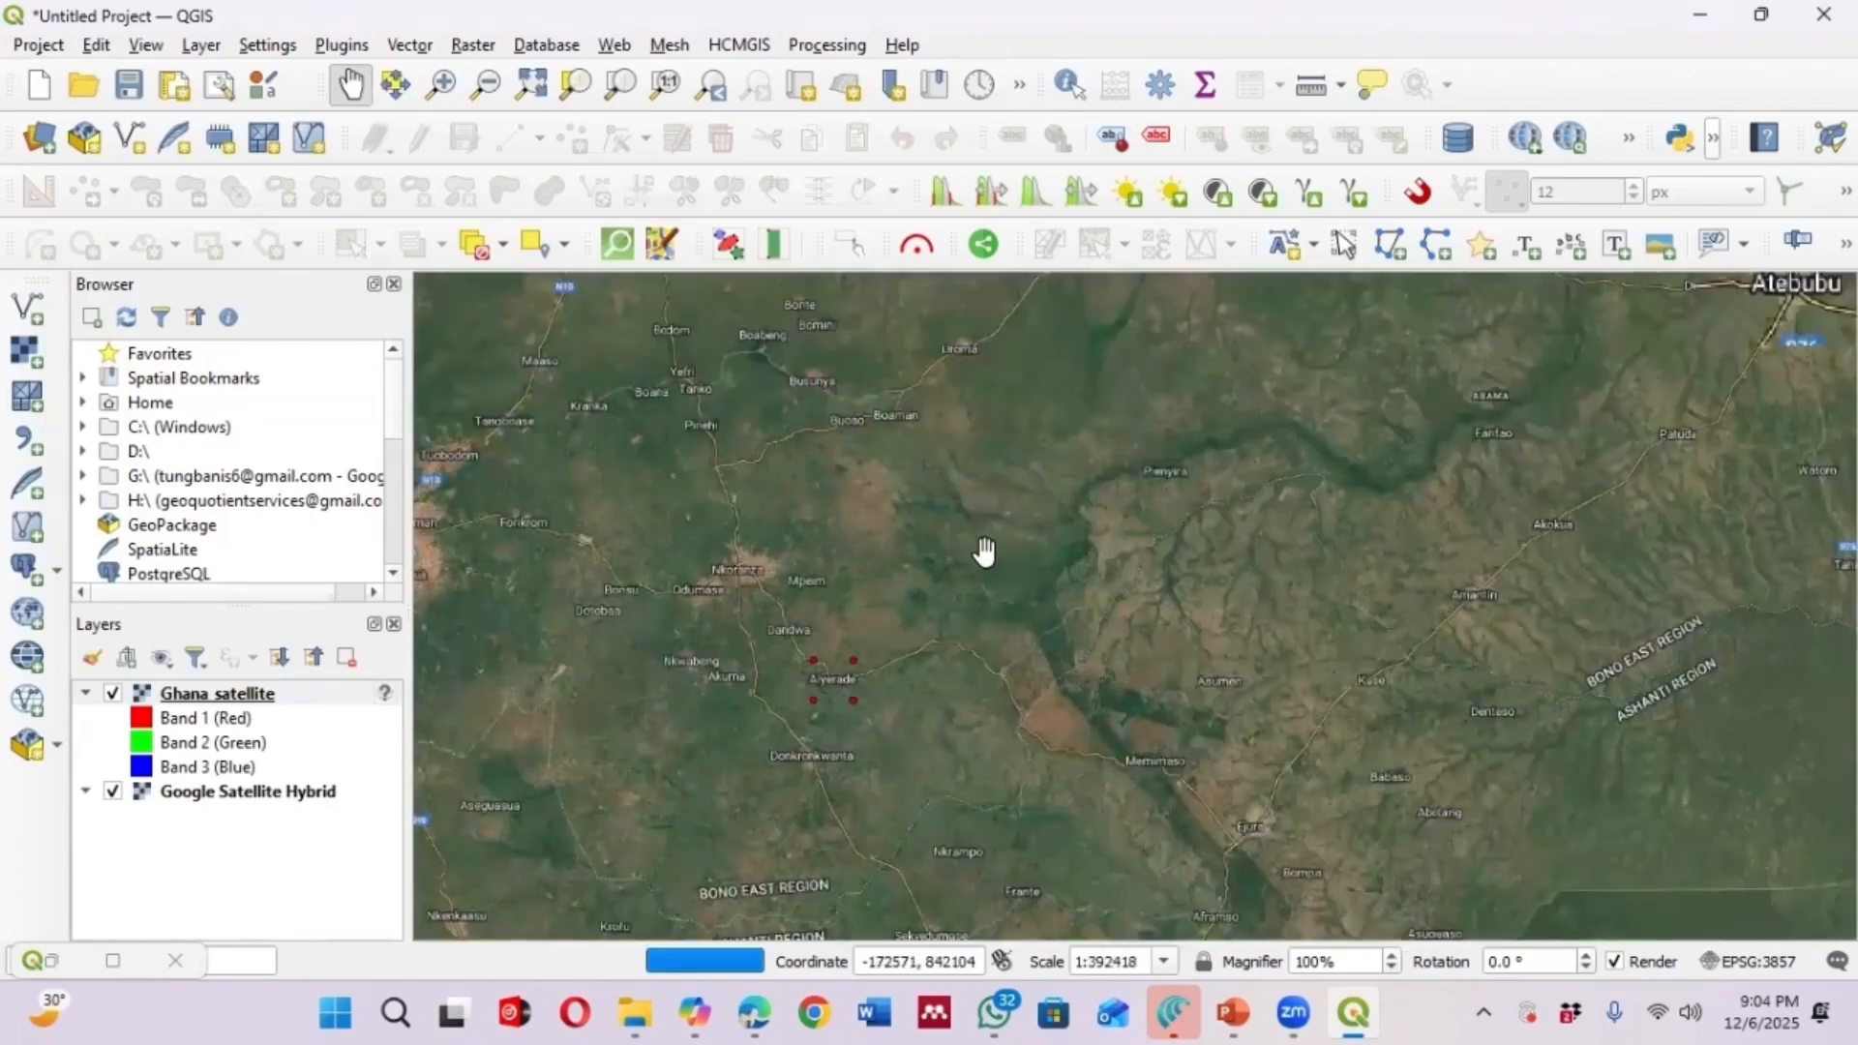
scroll(983, 552, "down", 1)
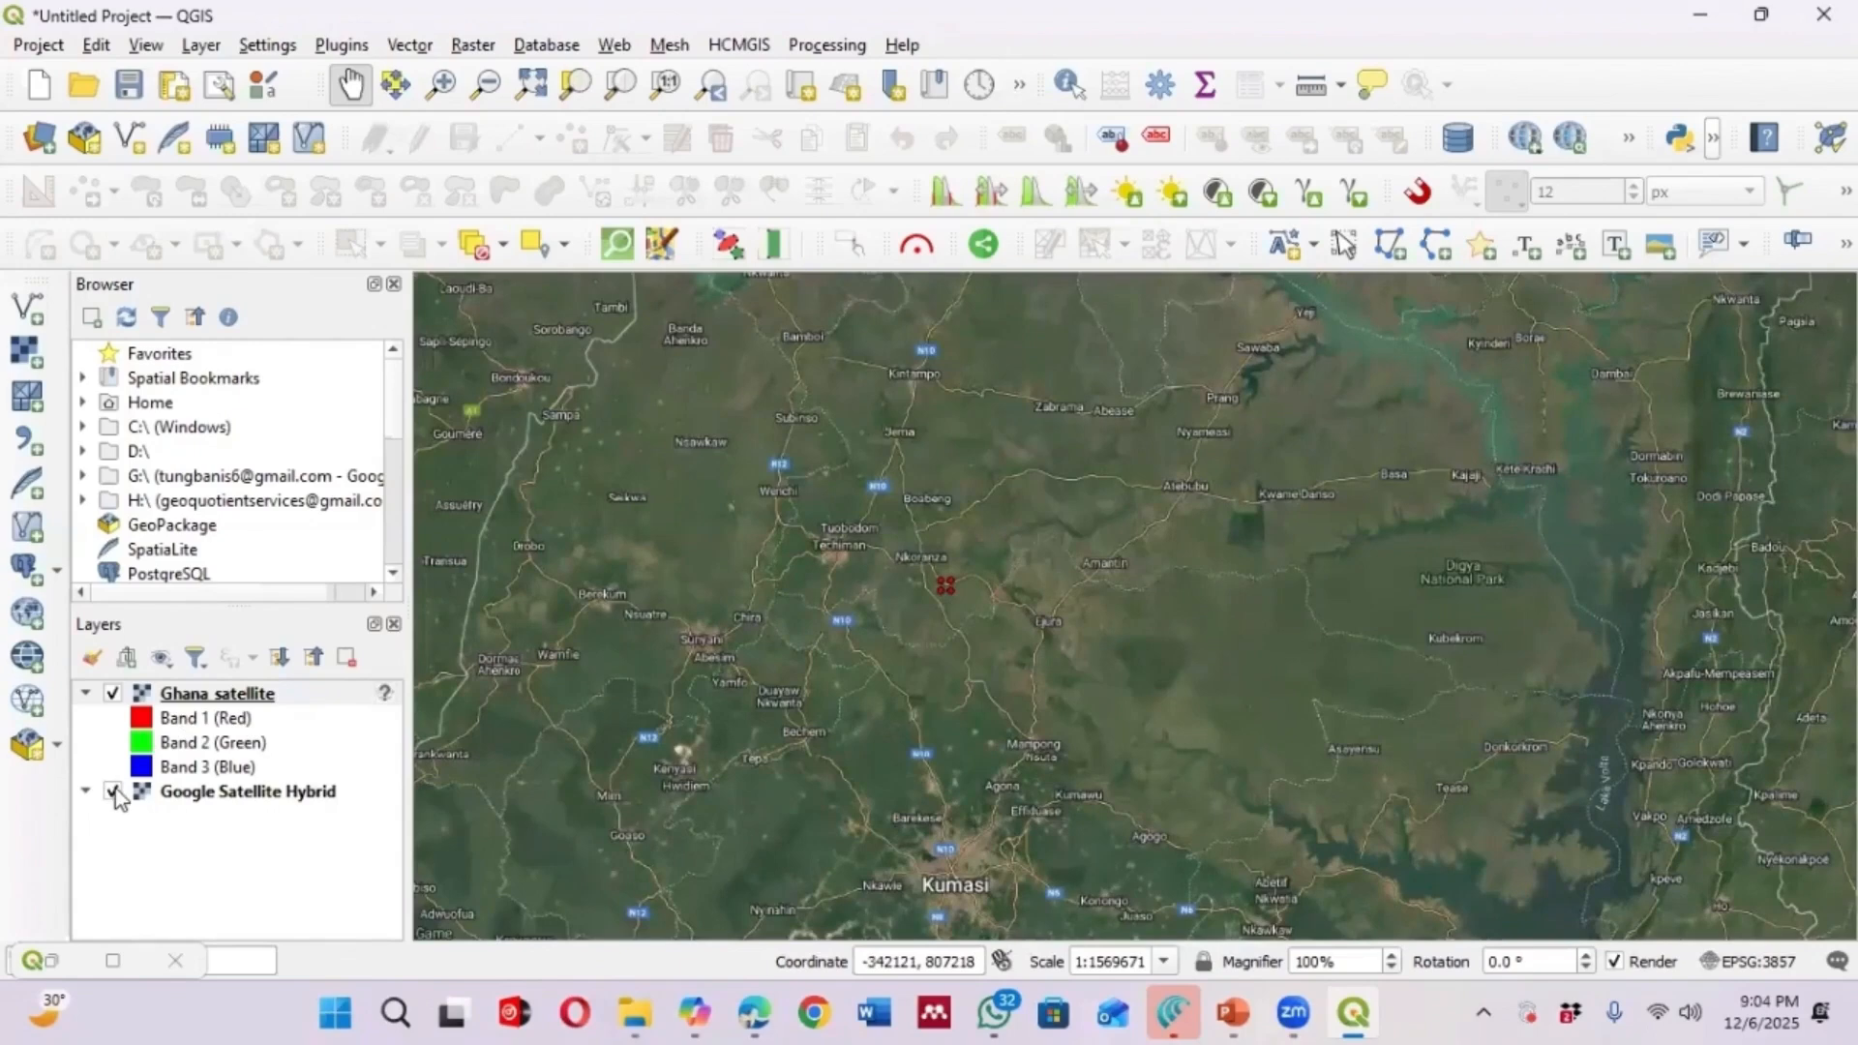
right_click(247, 709)
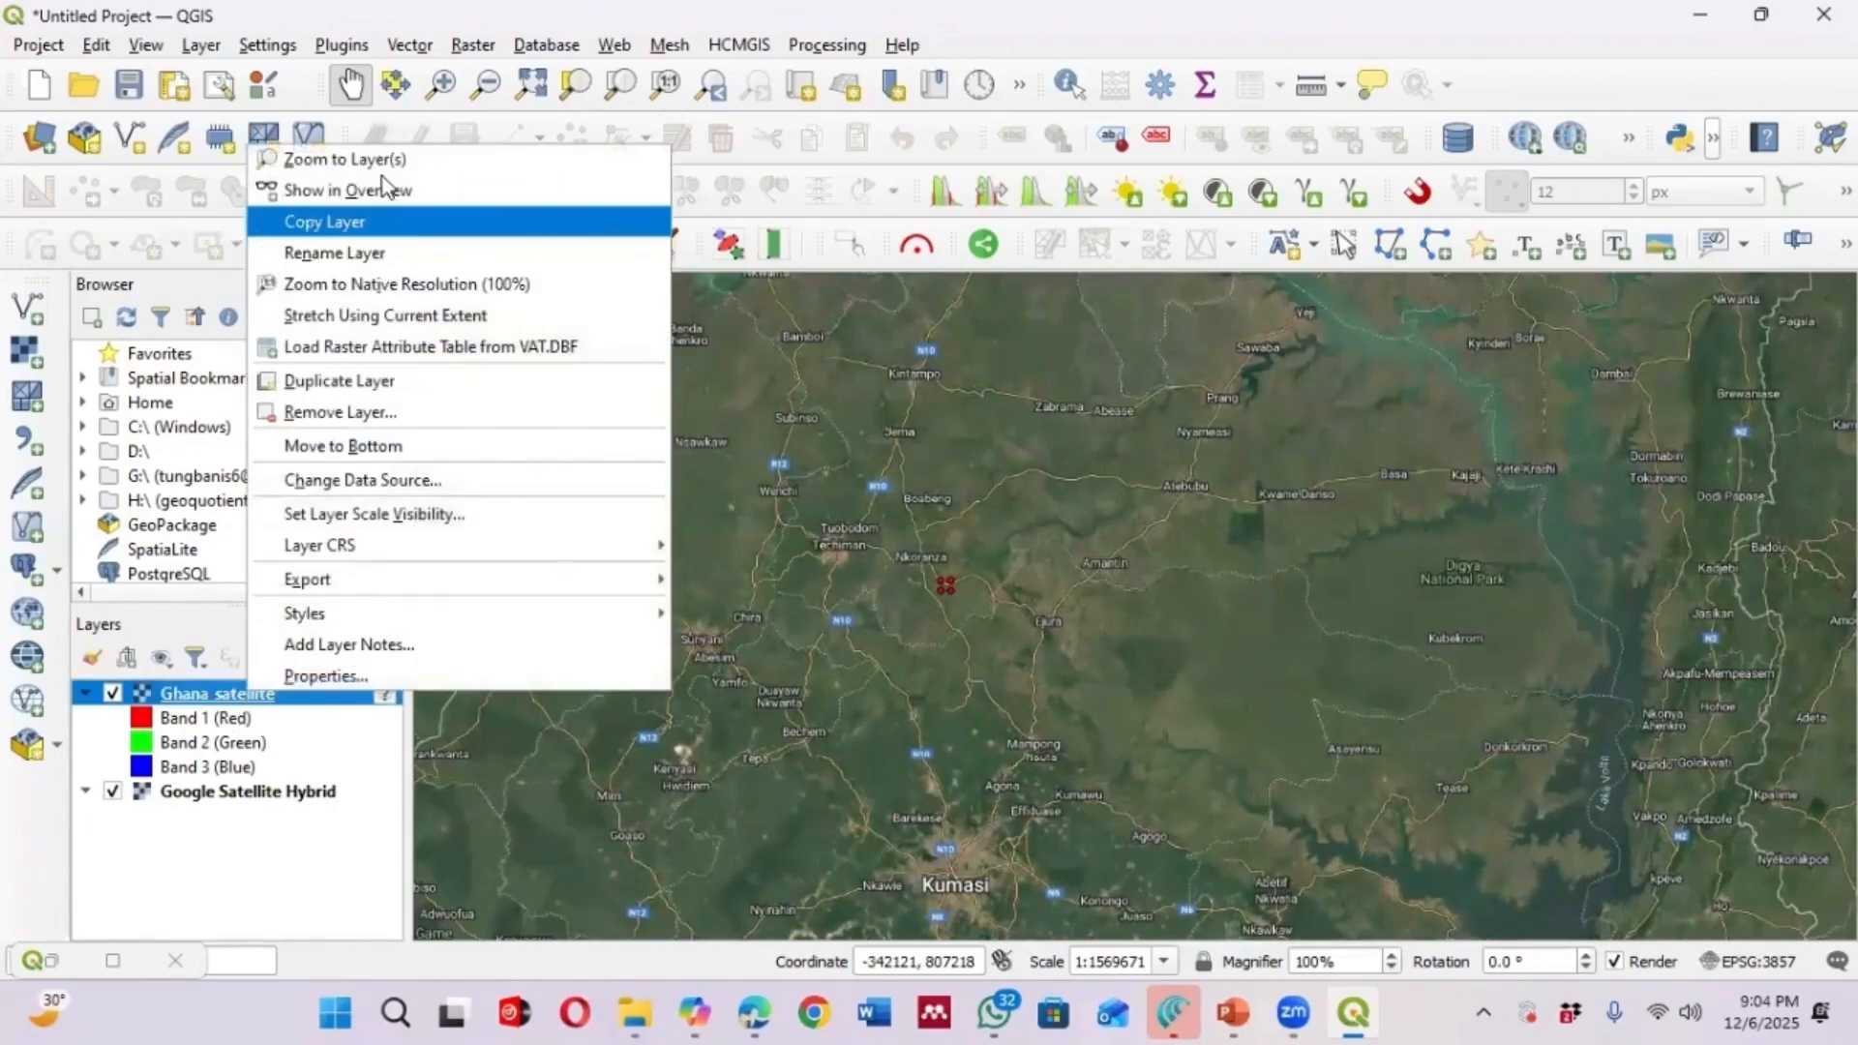
left_click(390, 161)
scroll(668, 498, "down", 2)
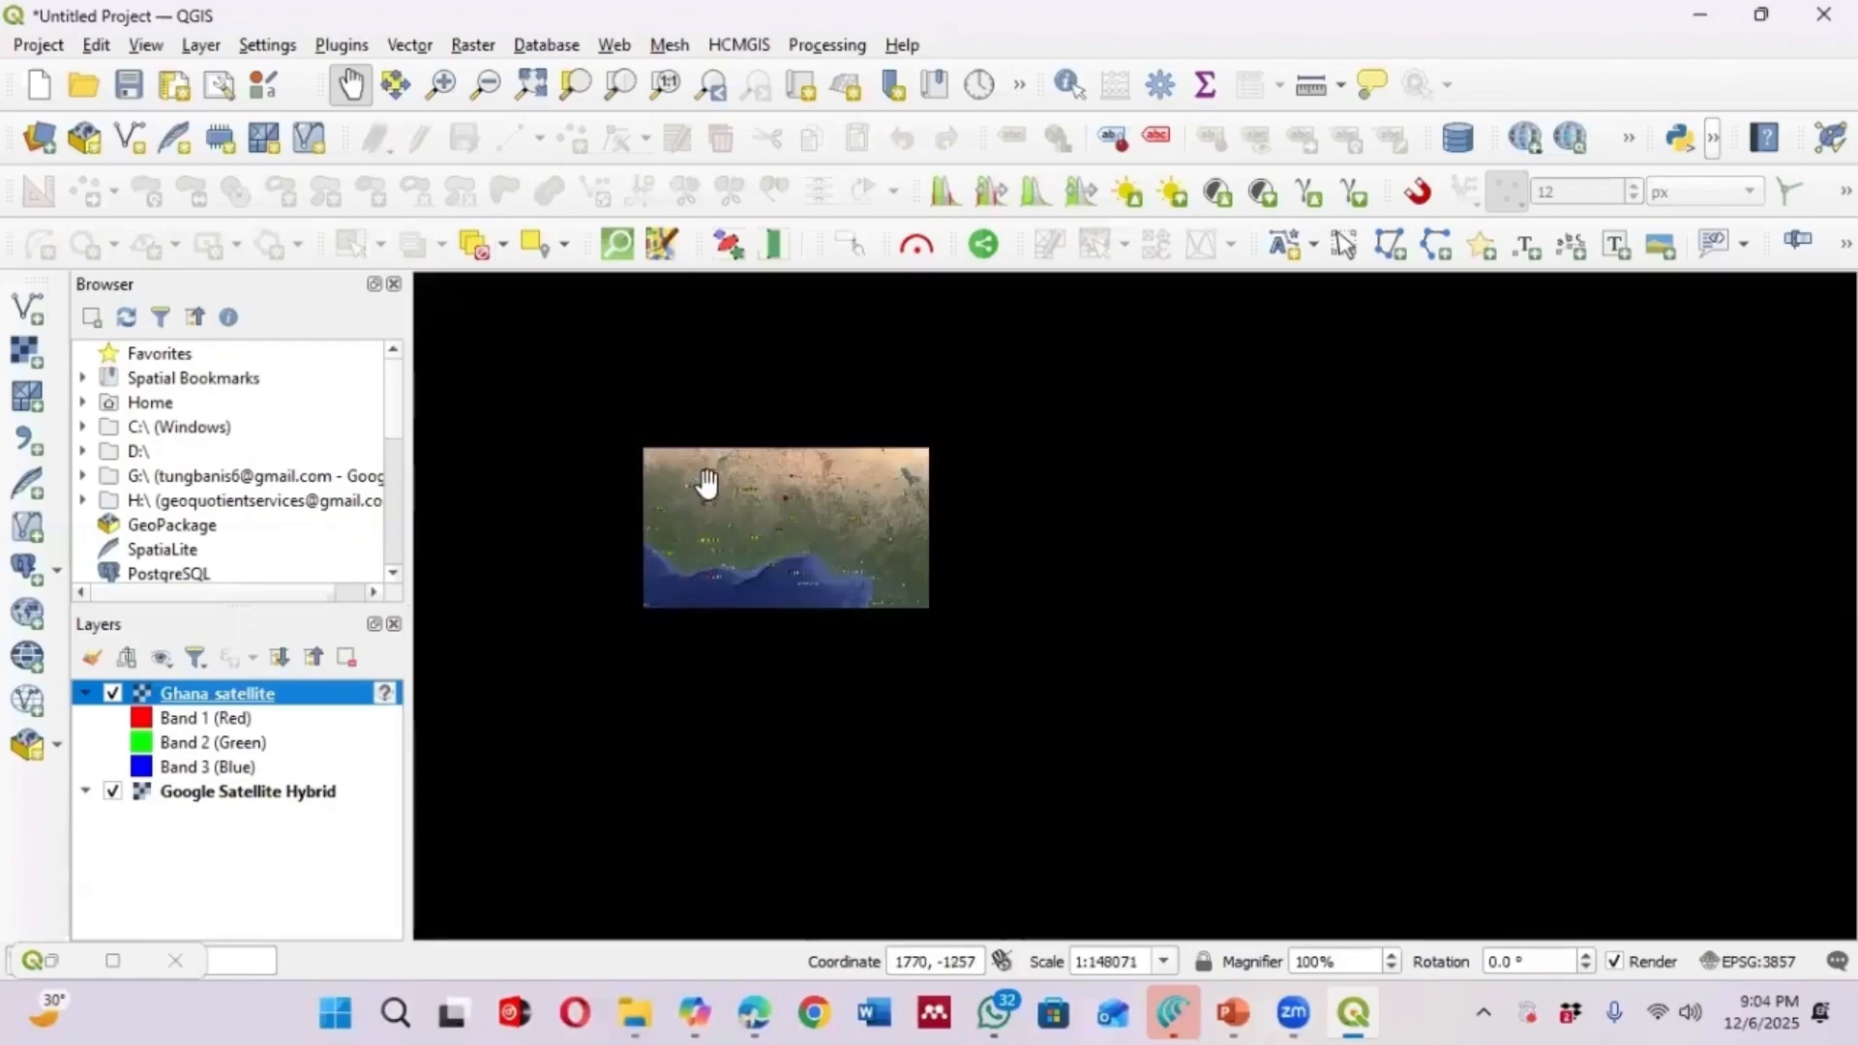
scroll(1020, 722, "down", 2)
scroll(958, 662, "up", 2)
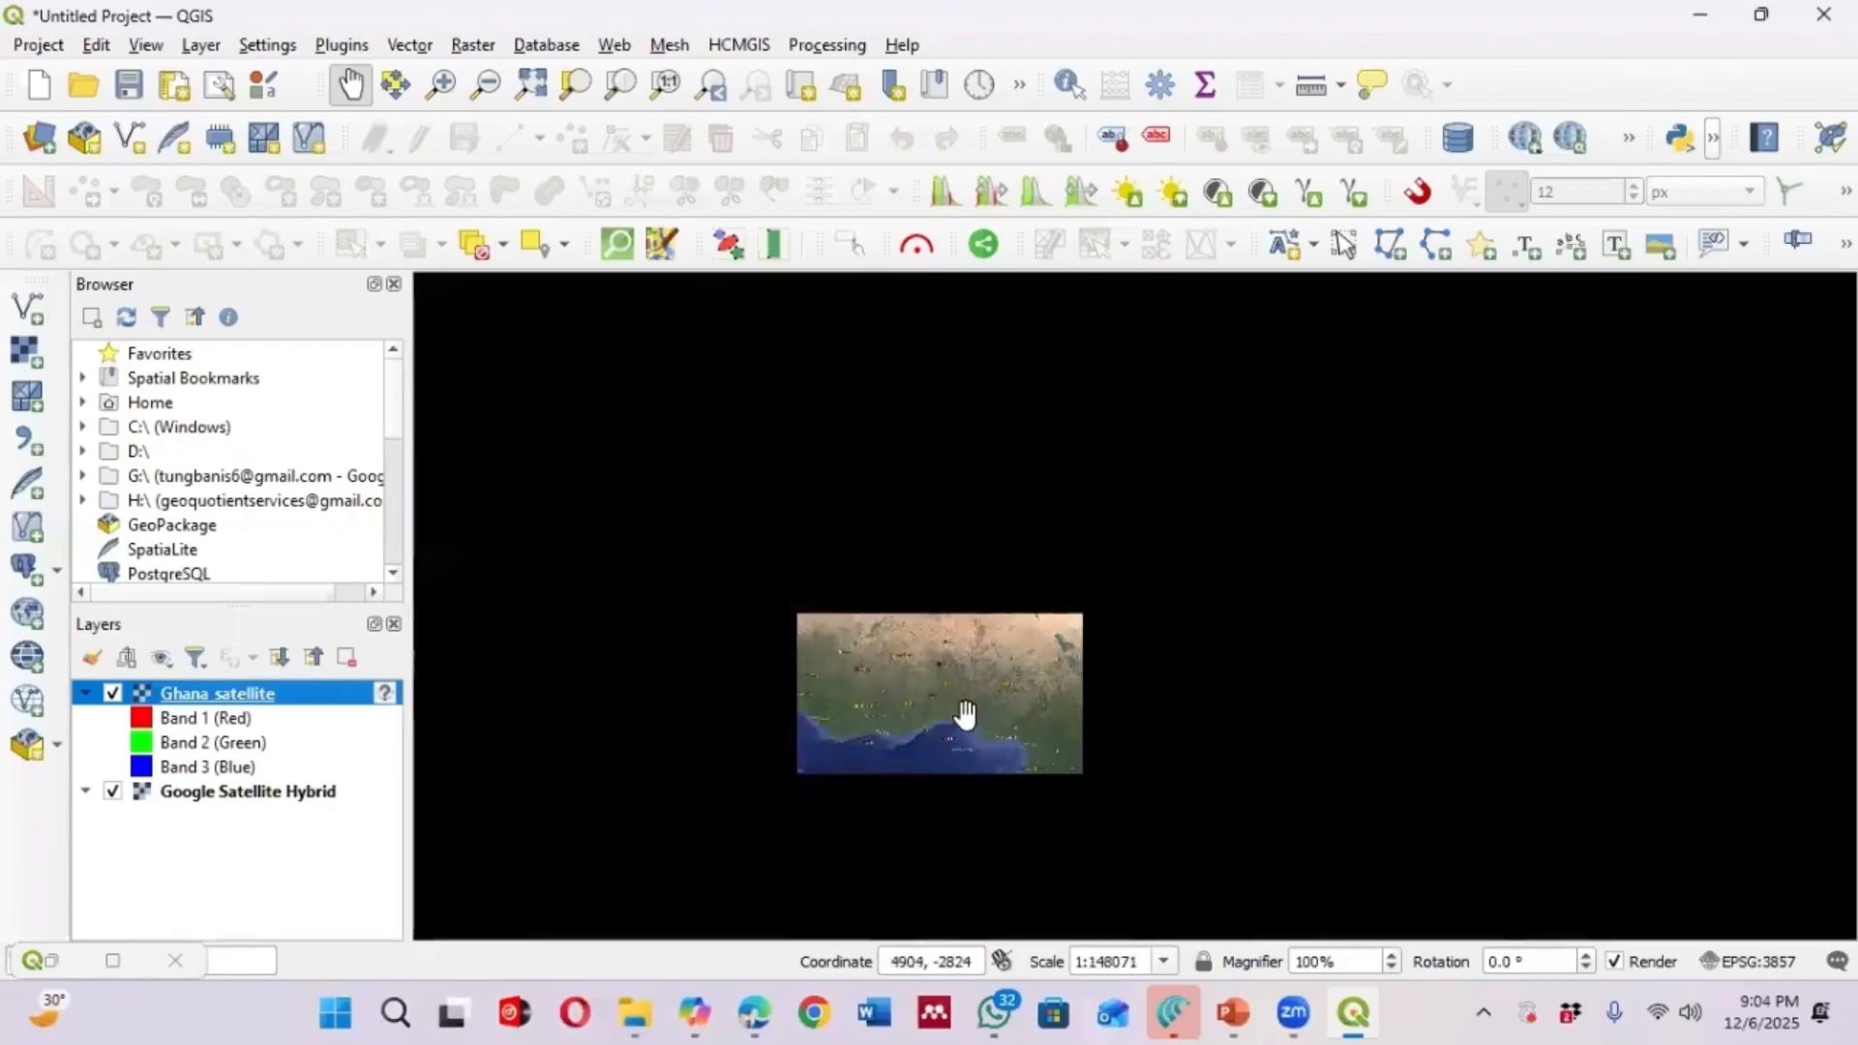
scroll(957, 697, "down", 1)
scroll(938, 693, "up", 2)
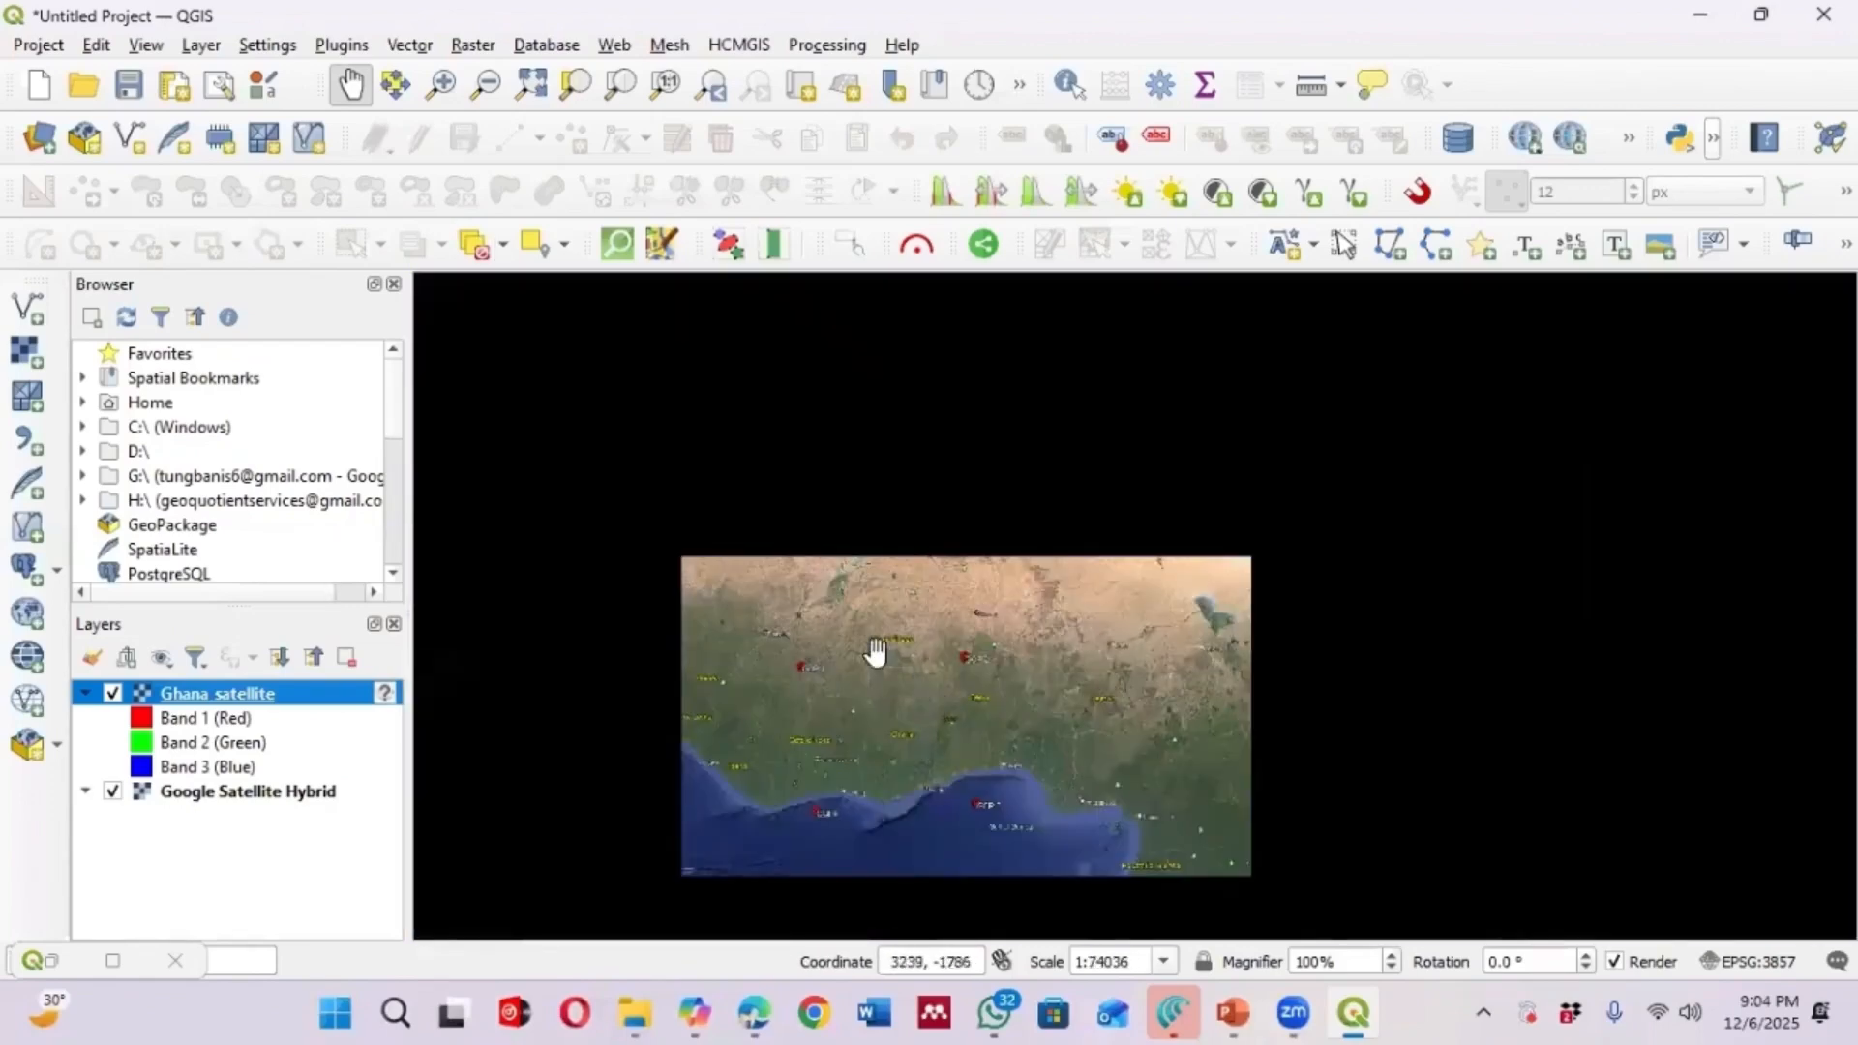
scroll(854, 630, "down", 1)
scroll(909, 682, "up", 2)
scroll(900, 571, "down", 1)
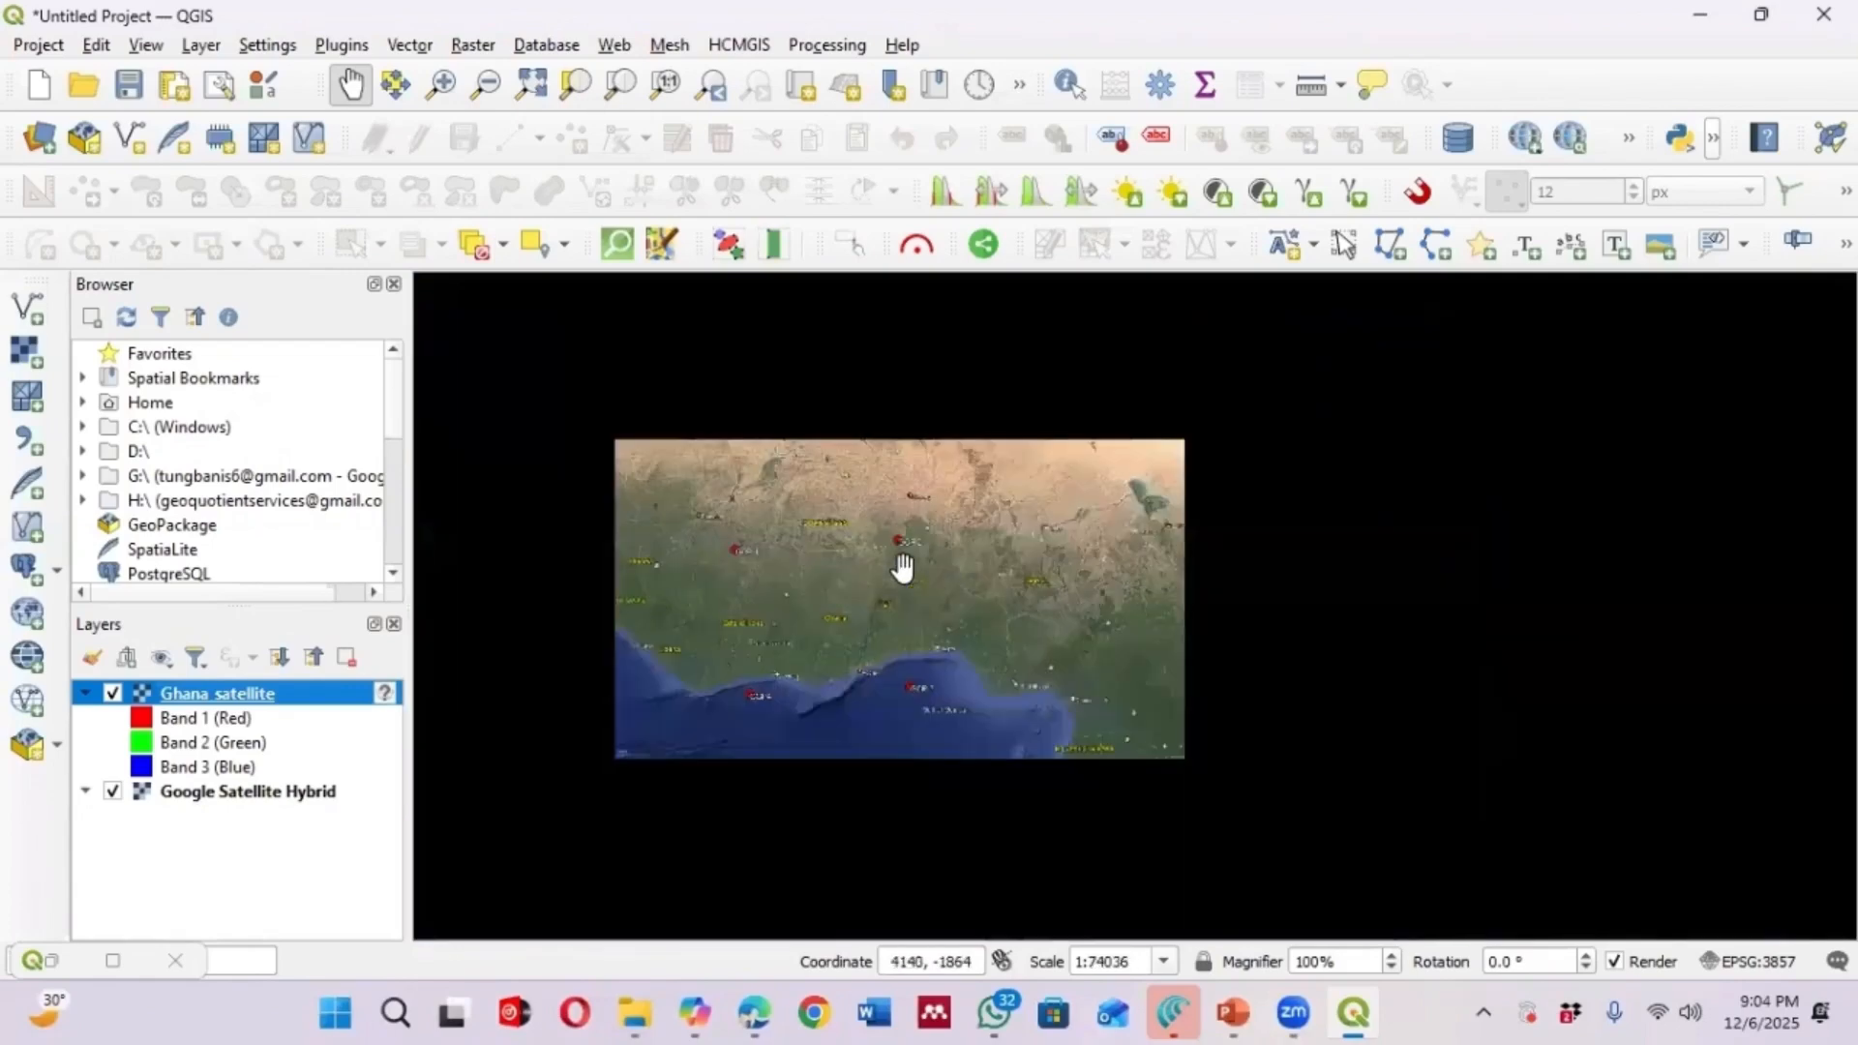
Zoom in and out around the Ghana satellite image to examine its position against the satellite basemap
scroll(817, 551, "down", 2)
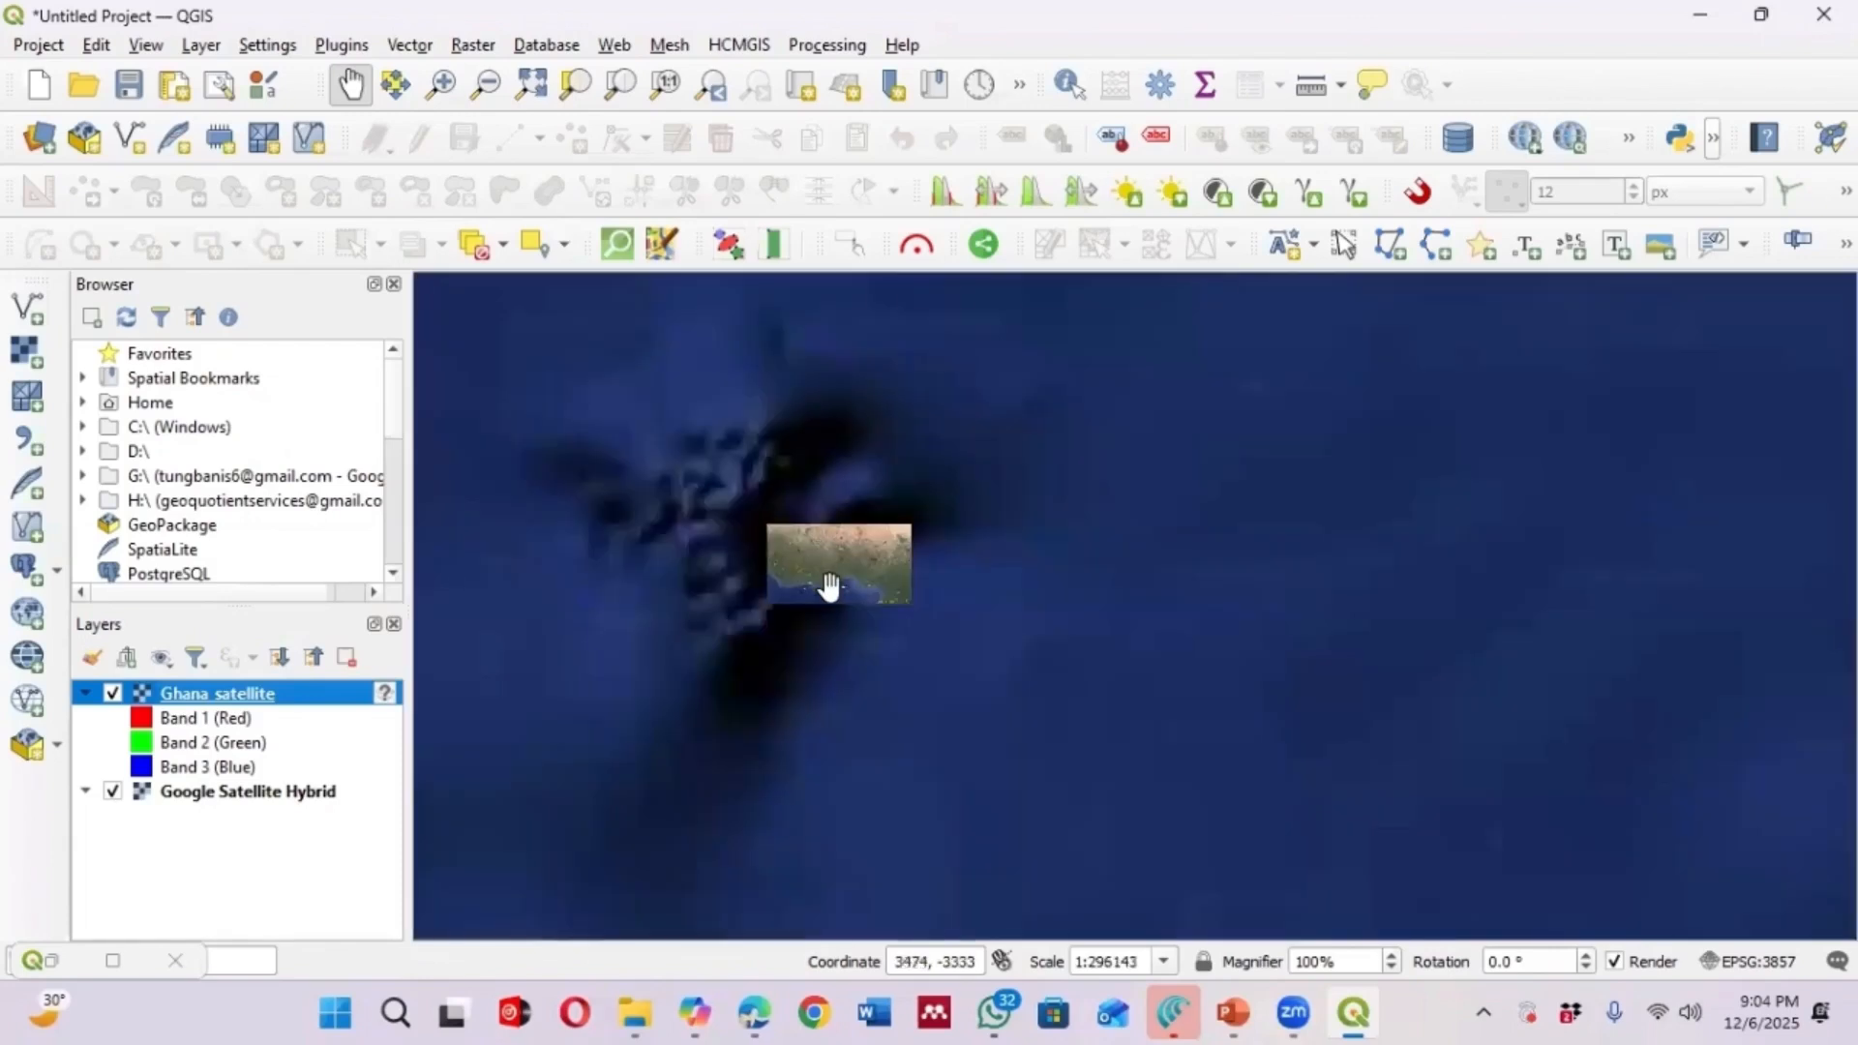
scroll(791, 644, "down", 1)
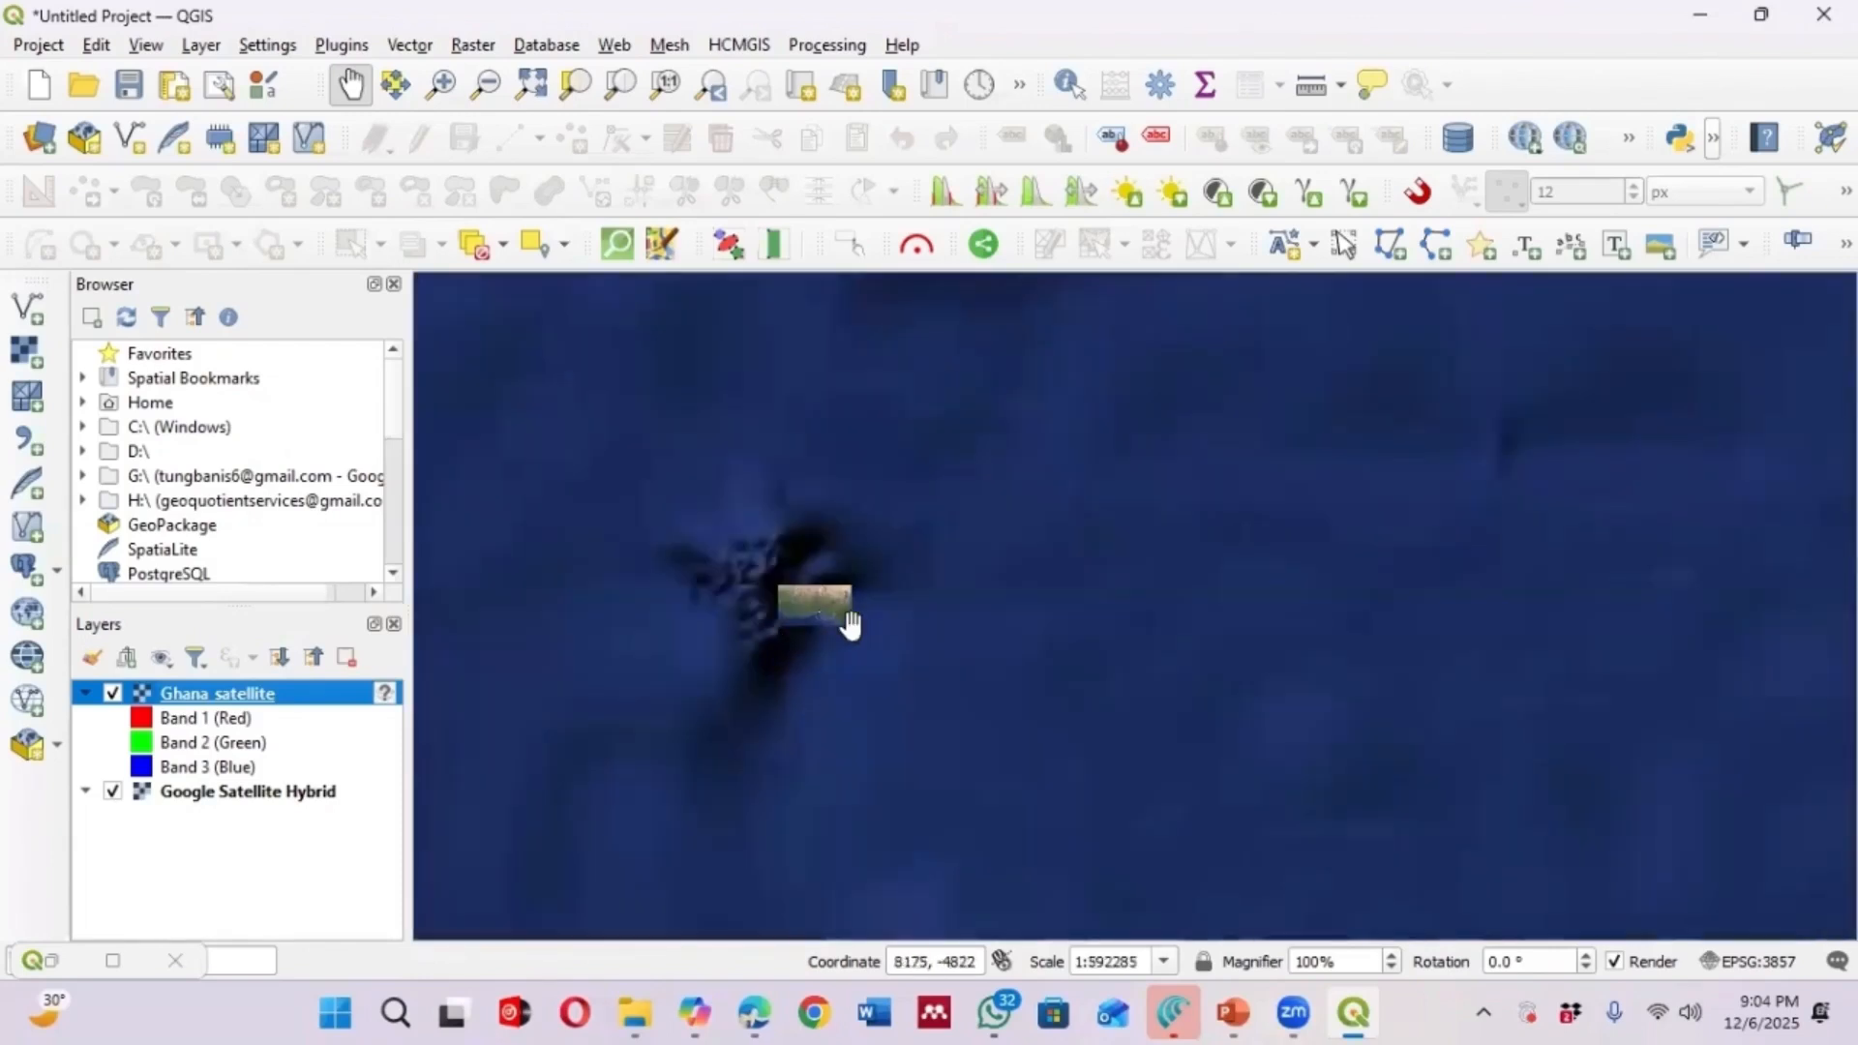
scroll(791, 600, "up", 1)
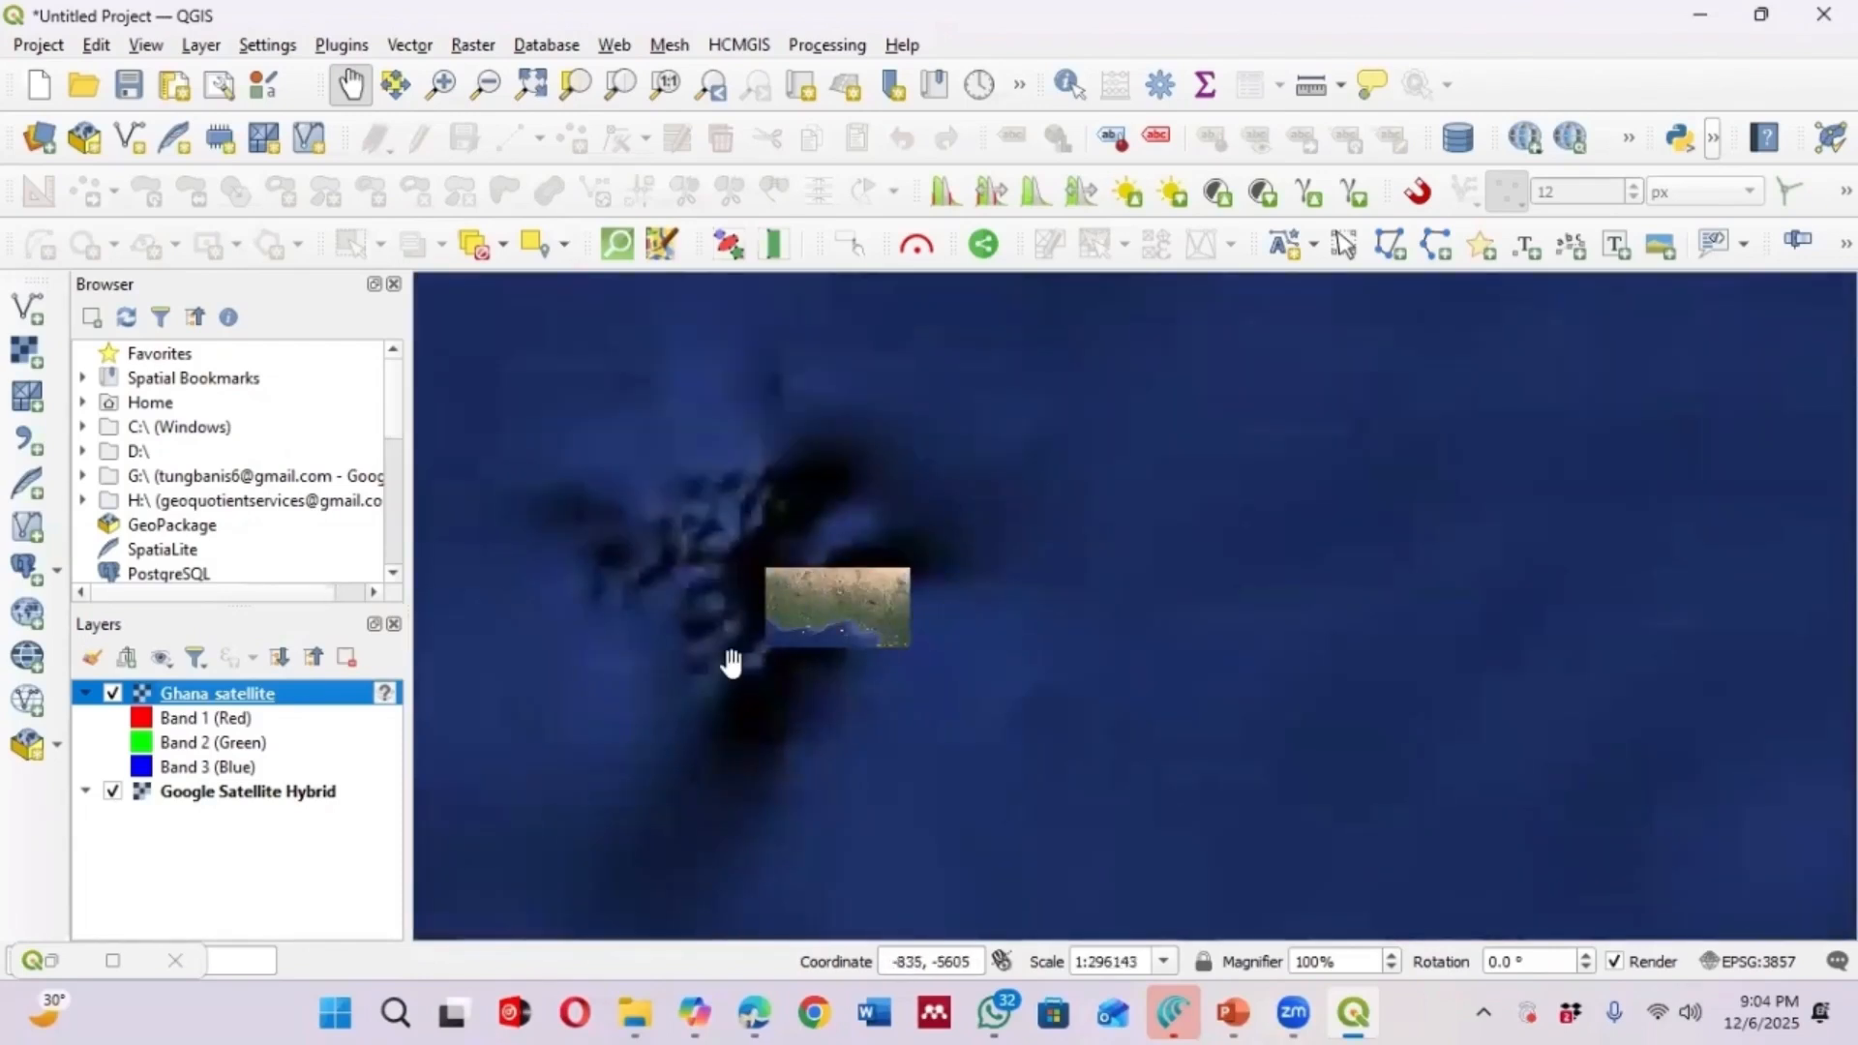
scroll(809, 593, "up", 3)
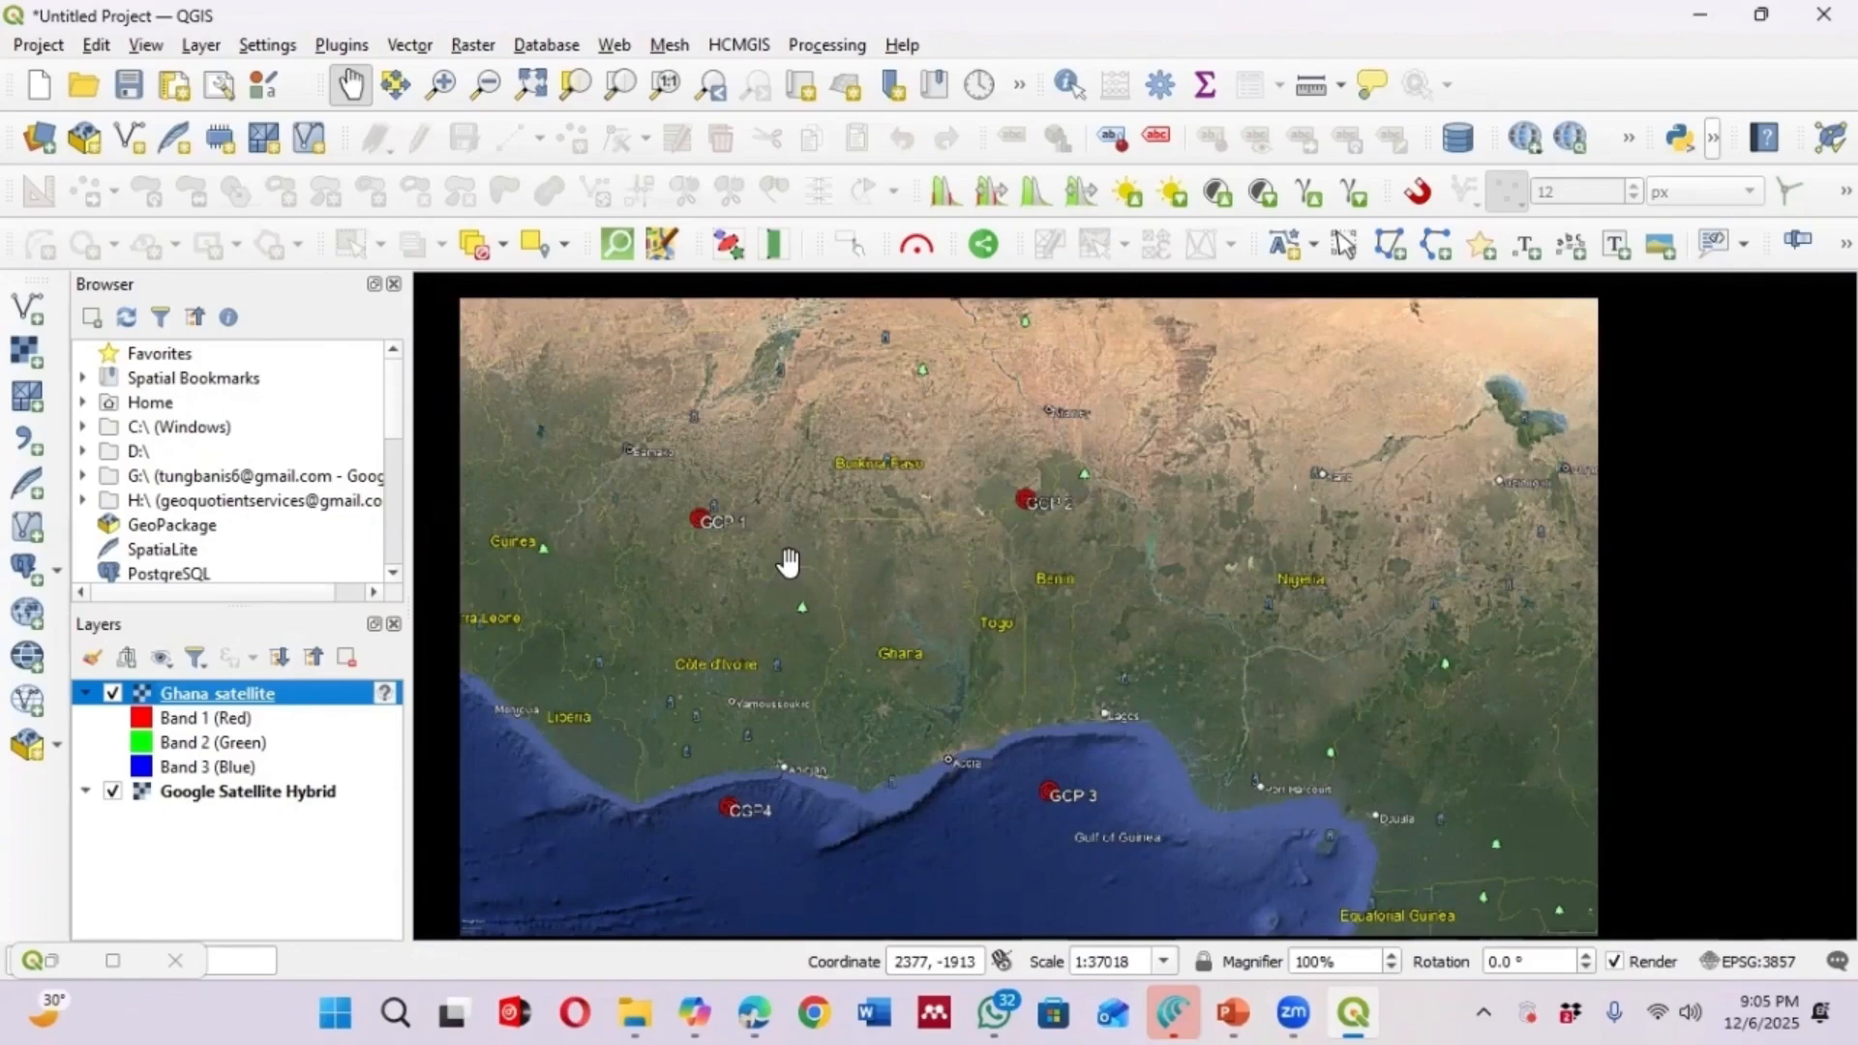
scroll(920, 551, "up", 1)
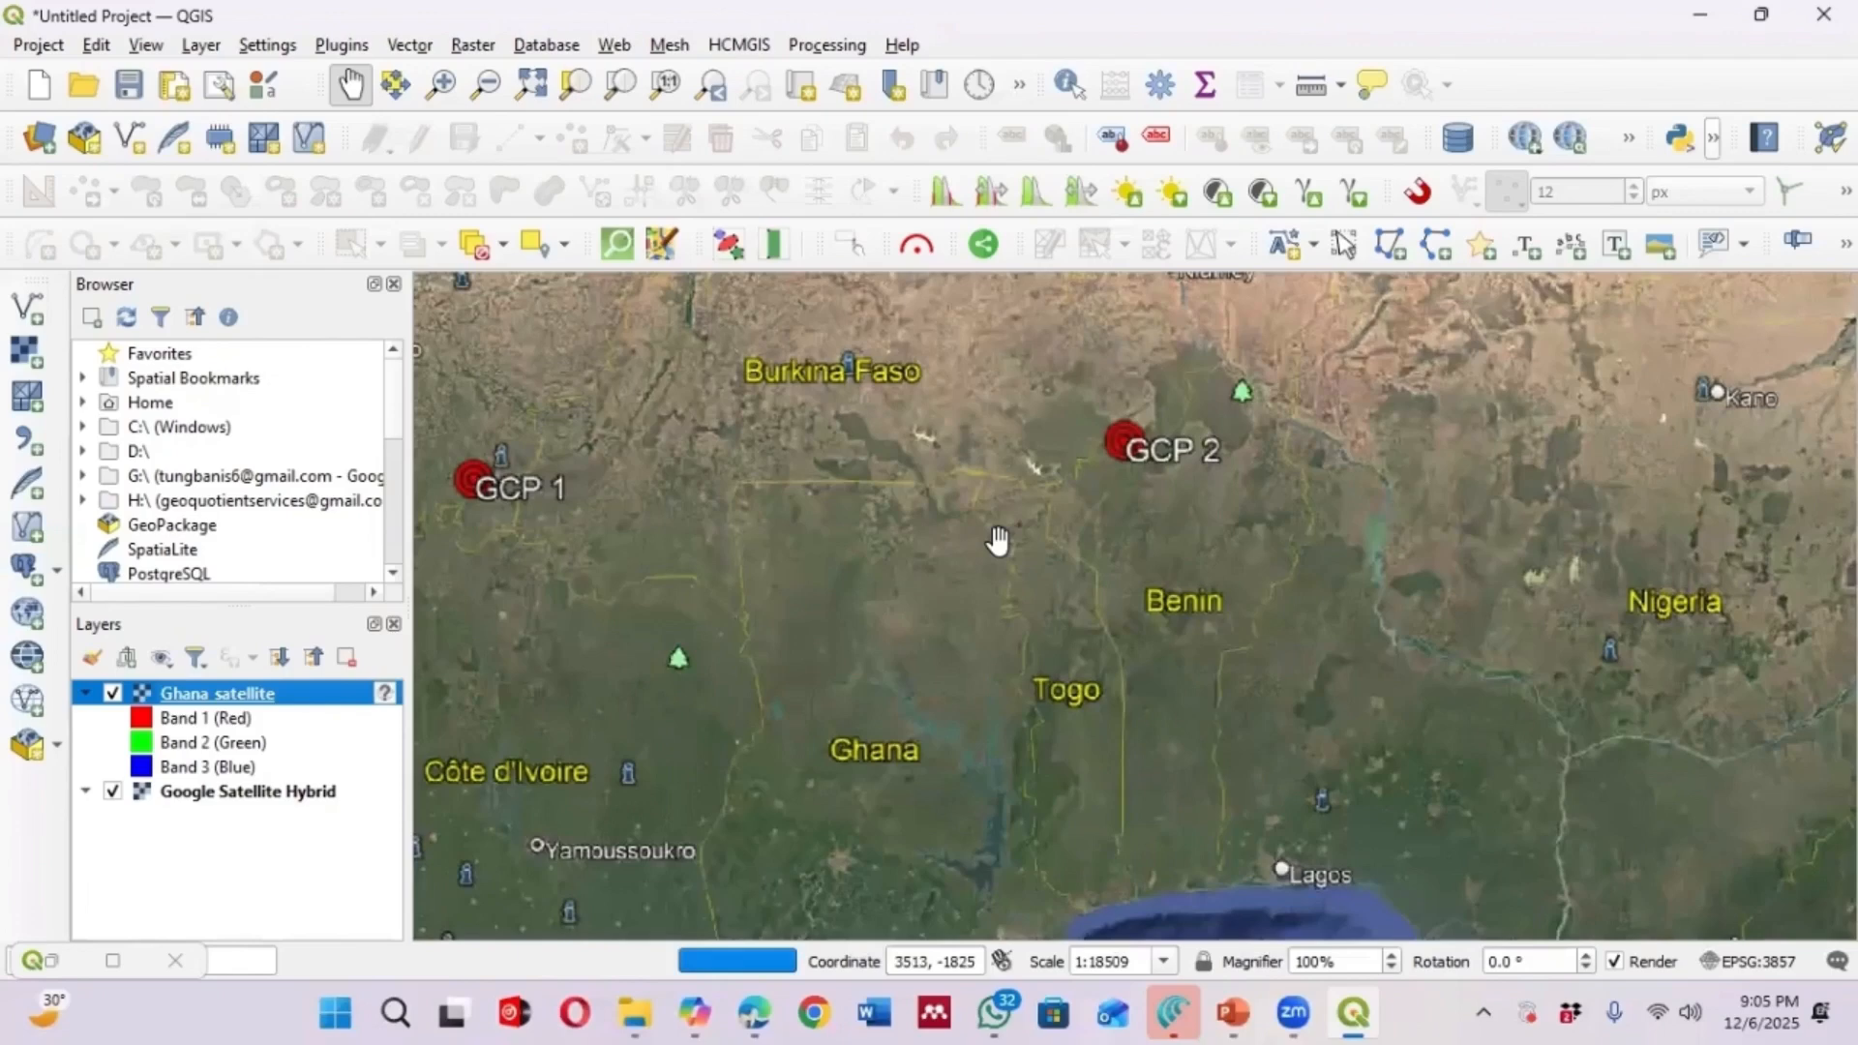
scroll(1027, 531, "down", 1)
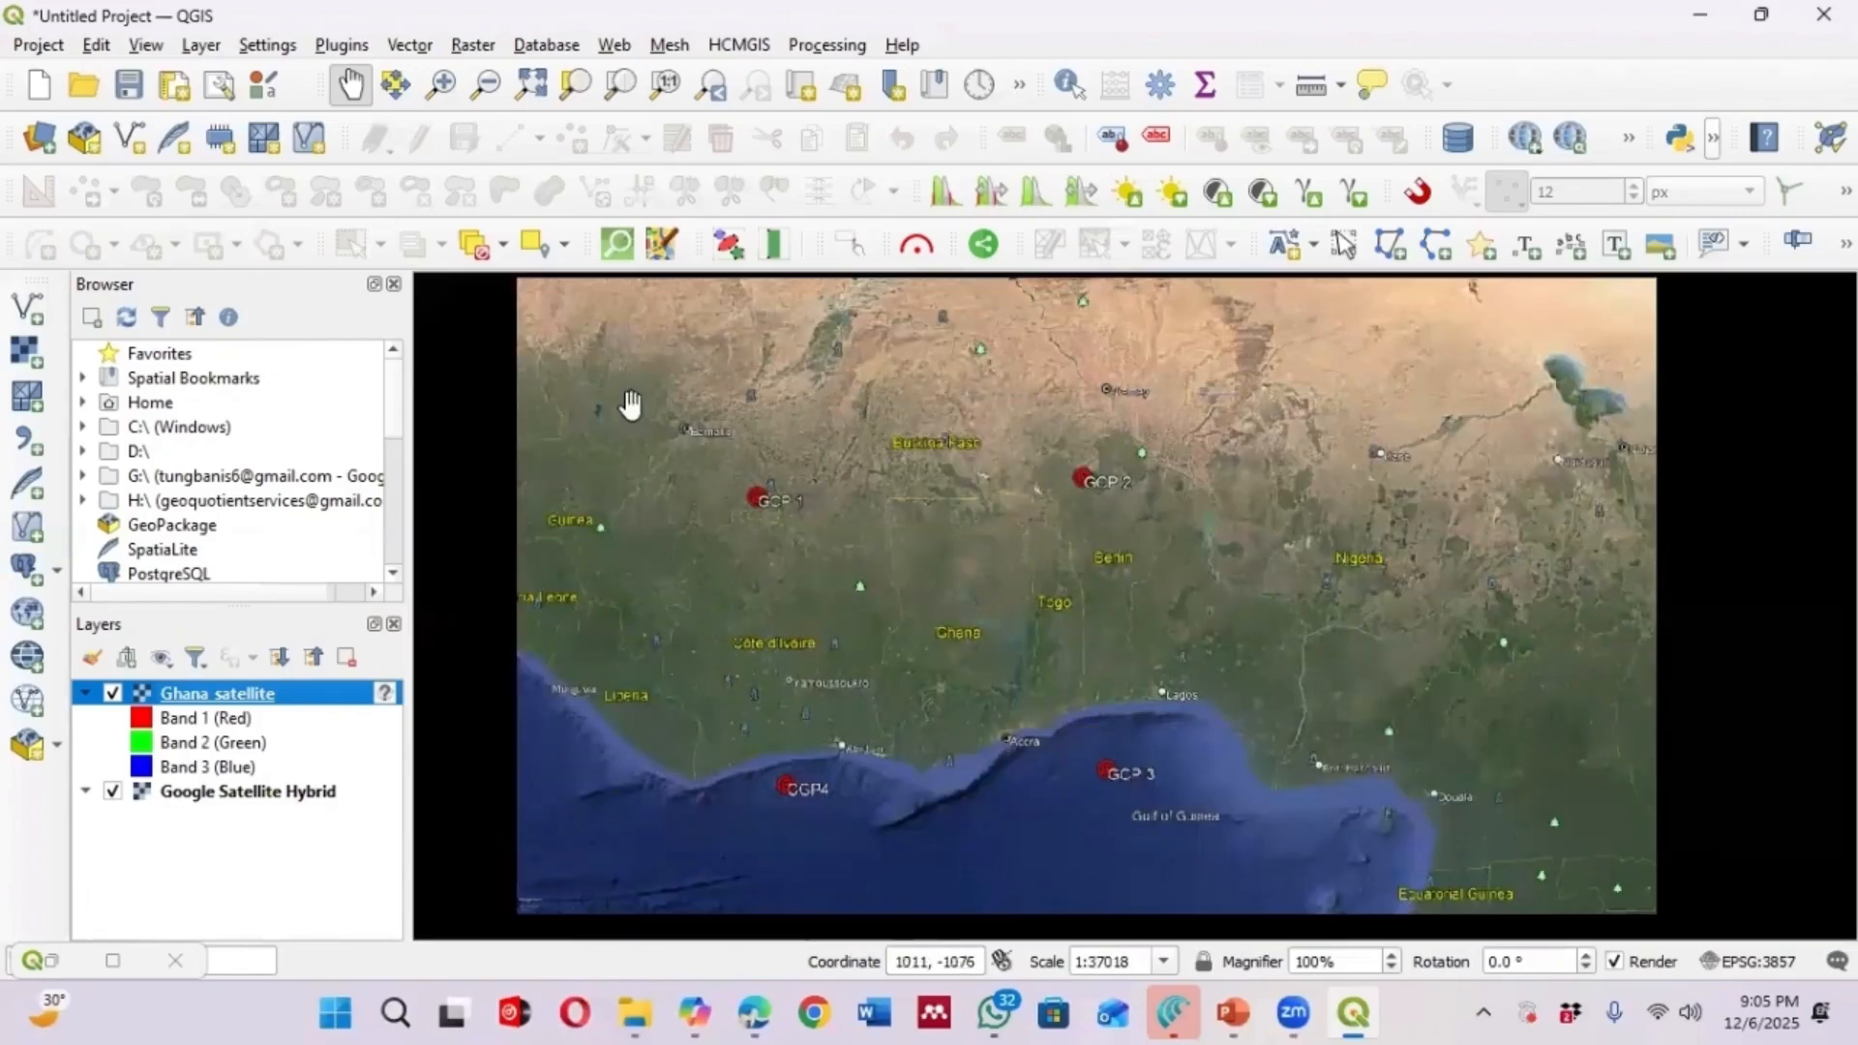
scroll(954, 704, "down", 2)
scroll(903, 643, "down", 3)
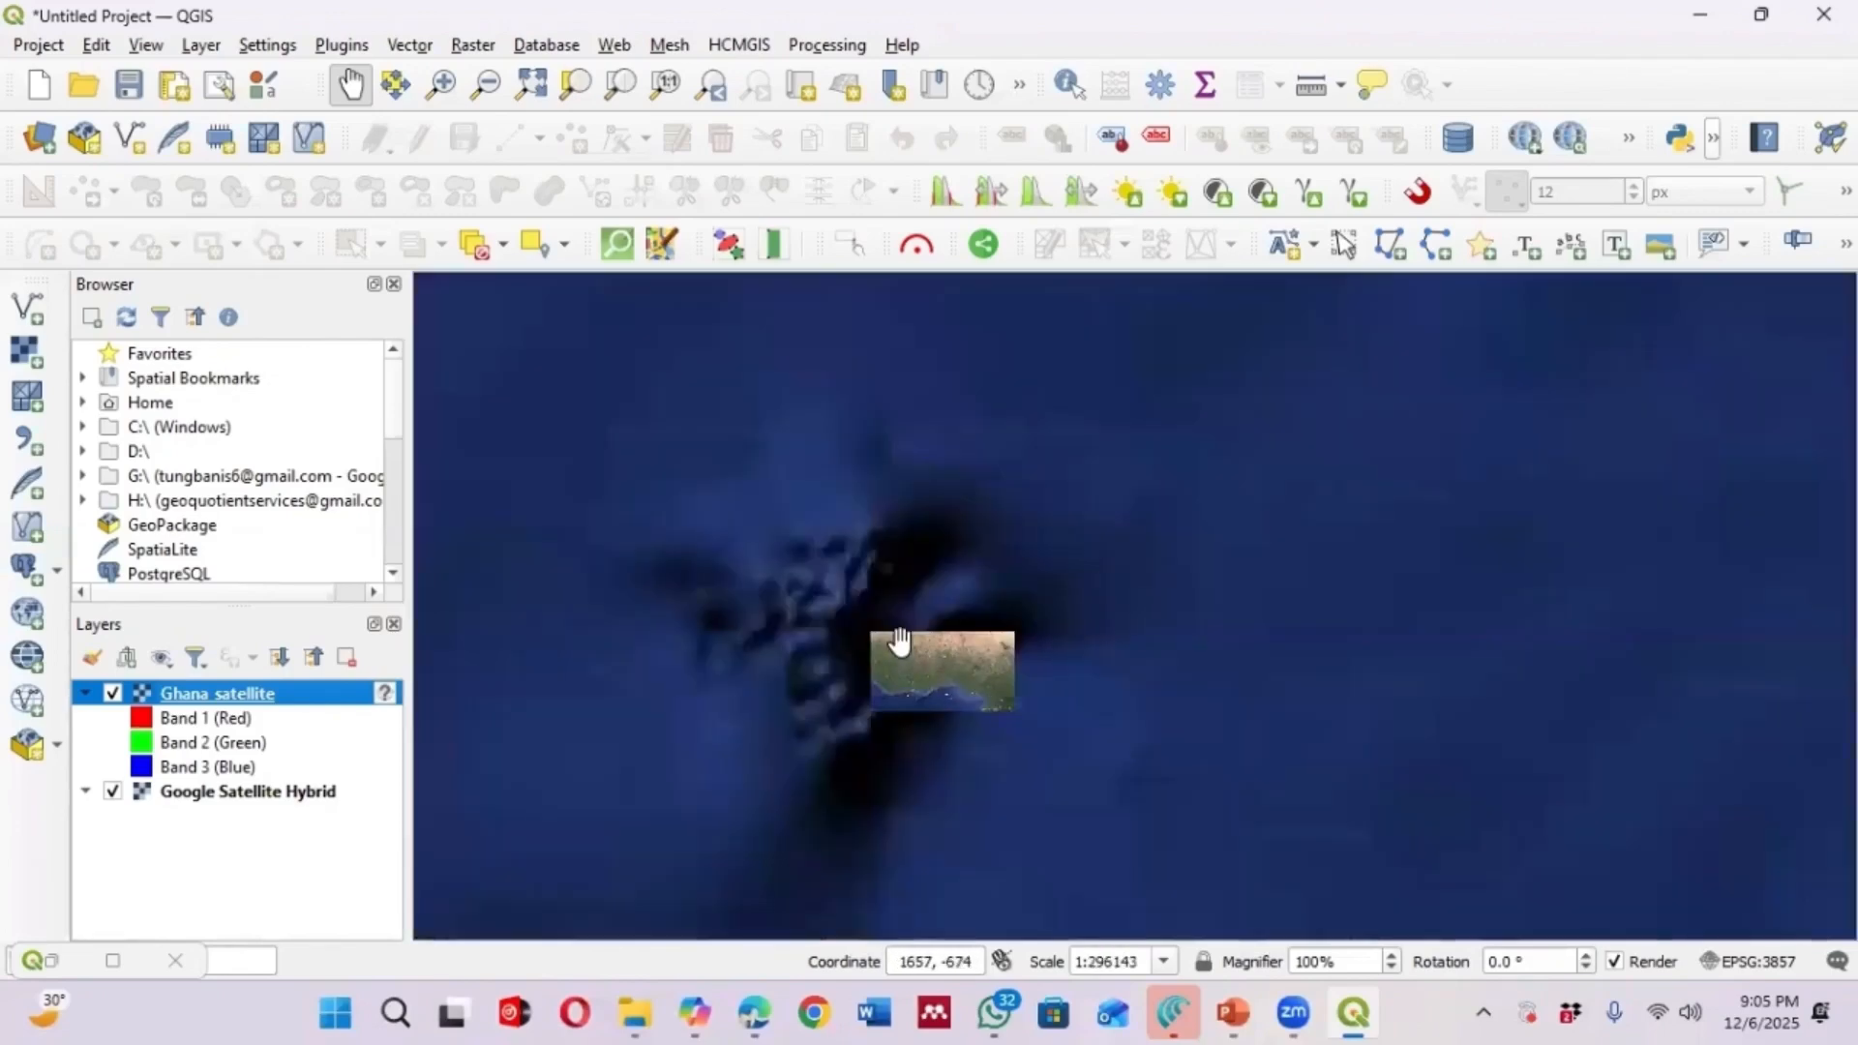
scroll(903, 613, "down", 6)
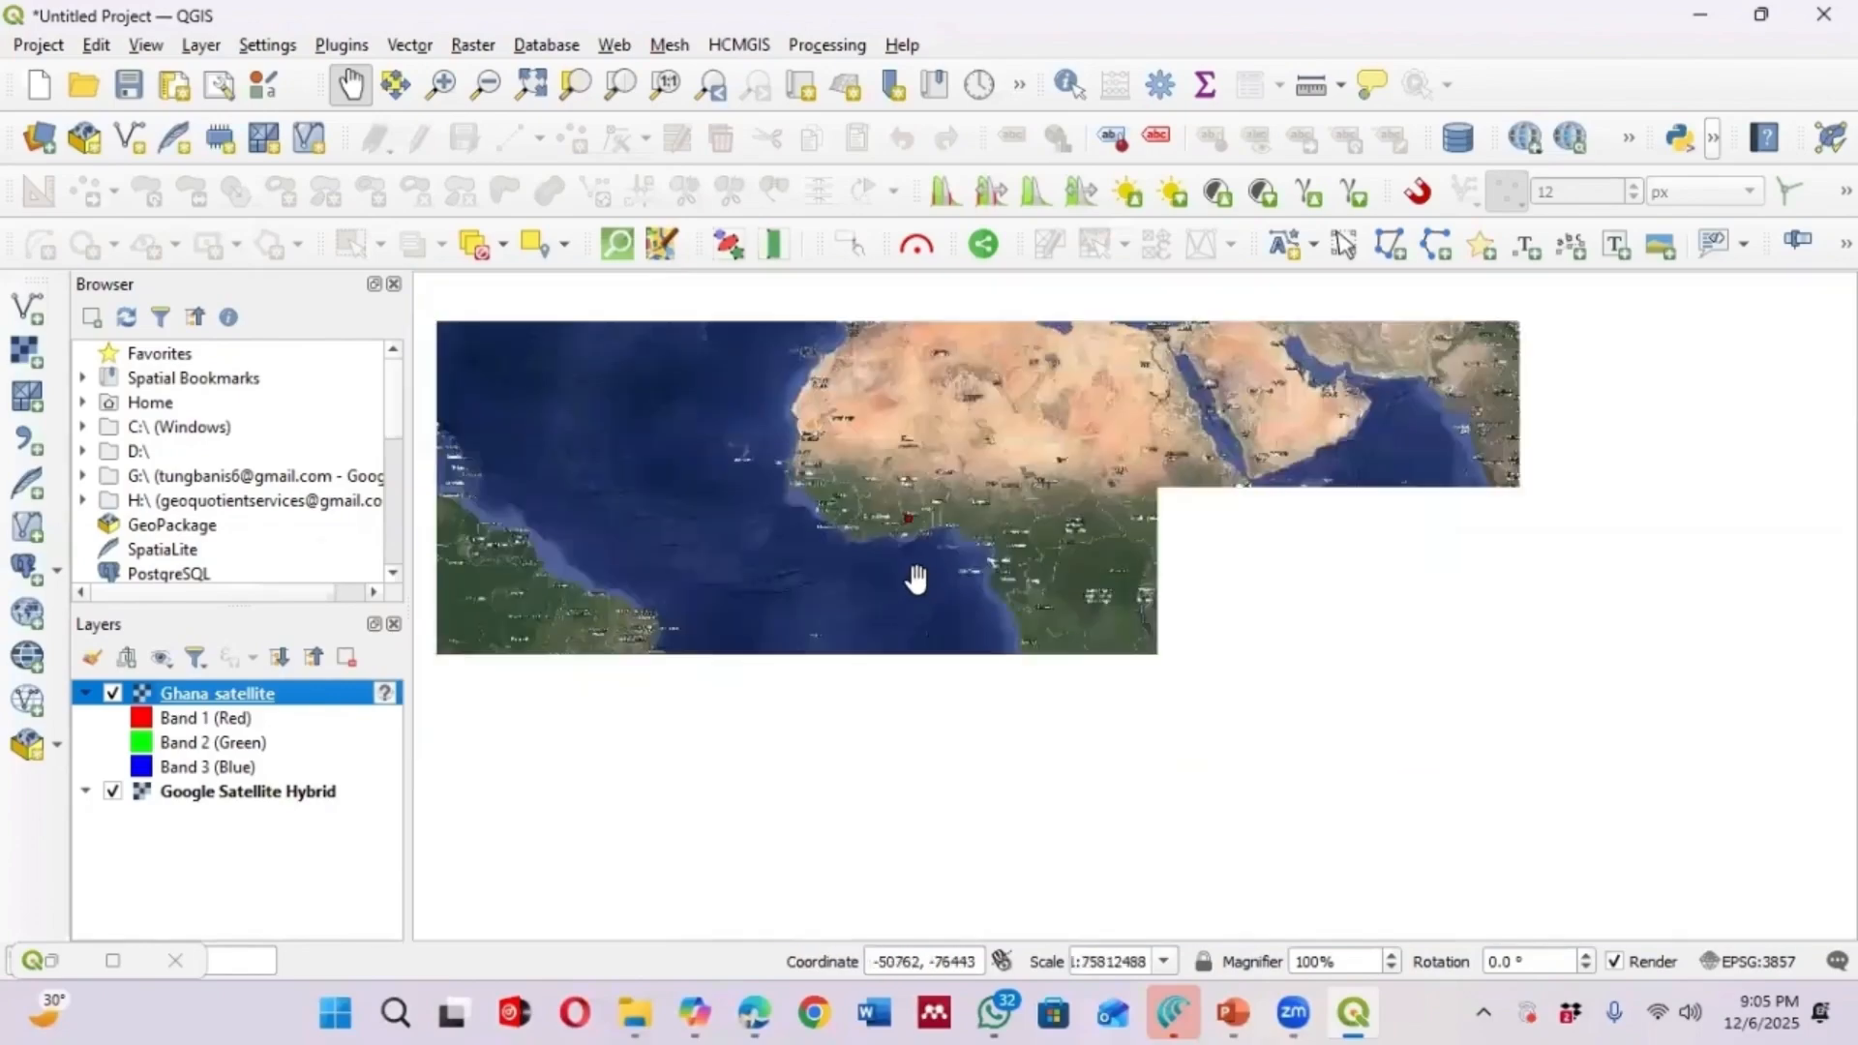
scroll(915, 489, "up", 1)
scroll(914, 488, "up", 4)
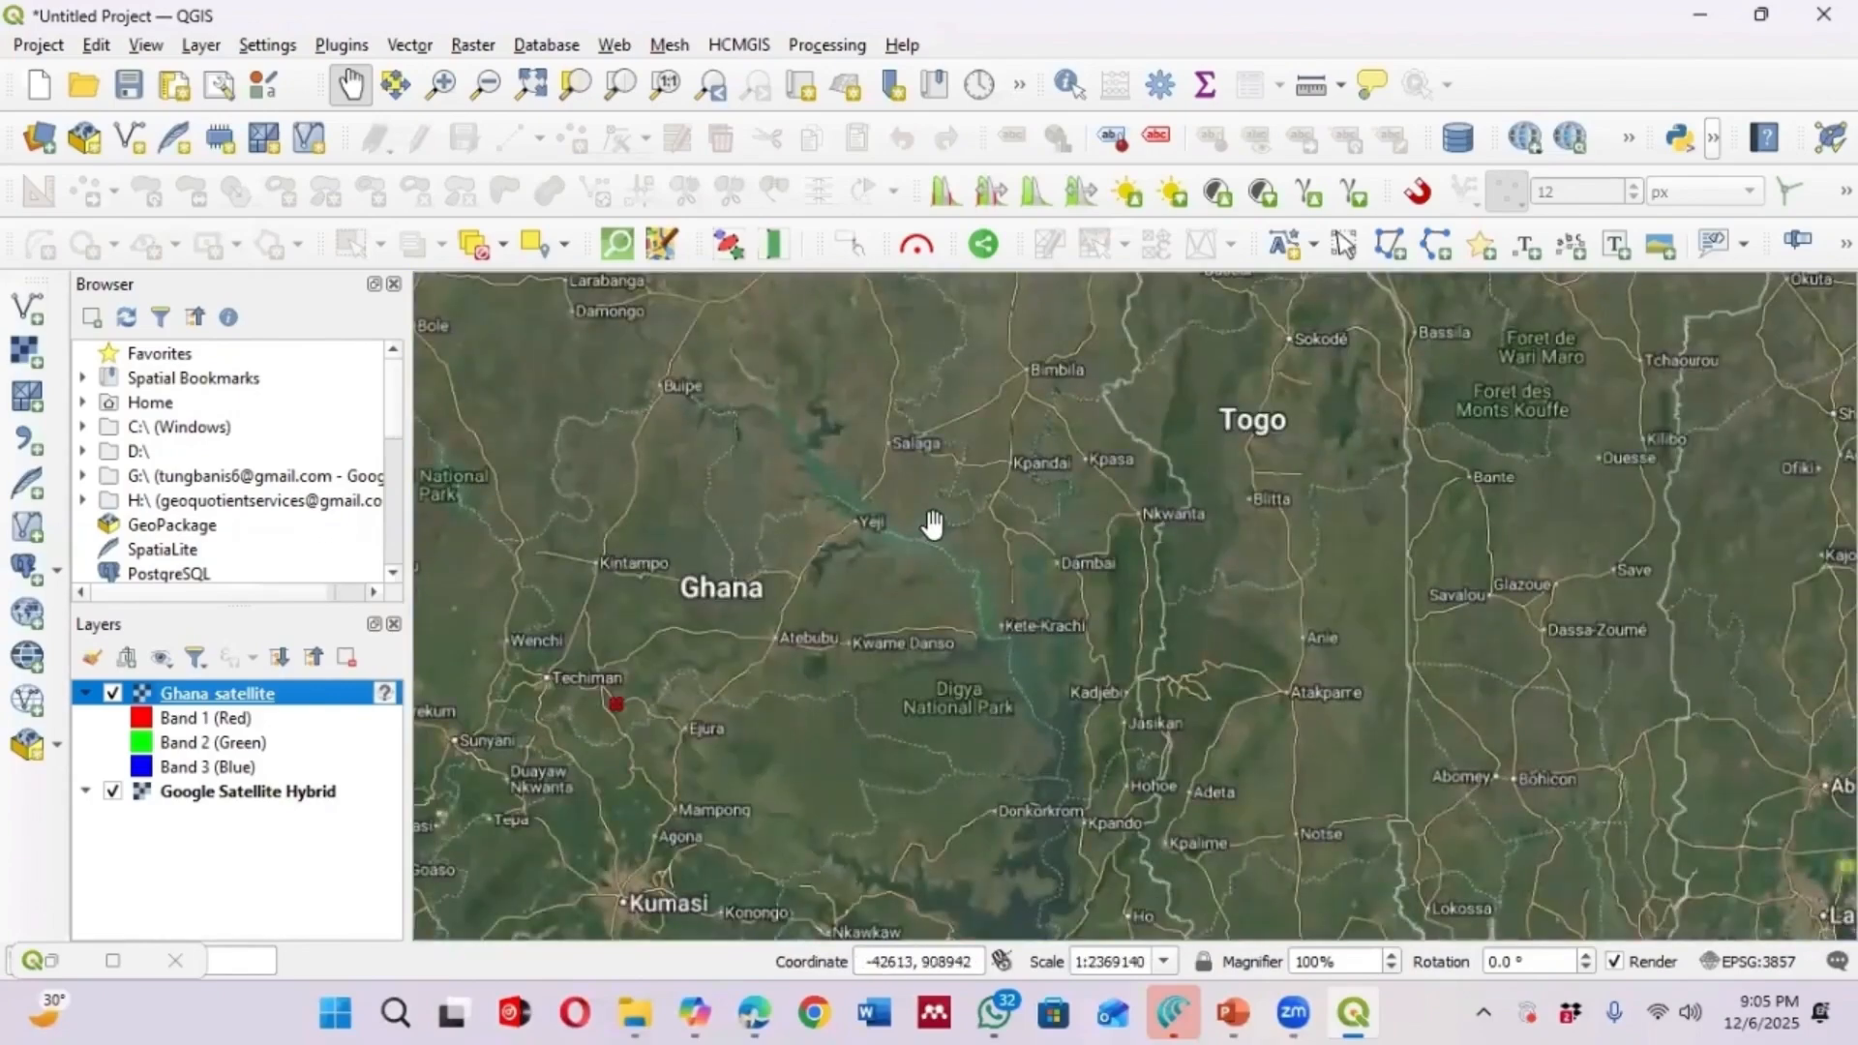
scroll(929, 522, "down", 2)
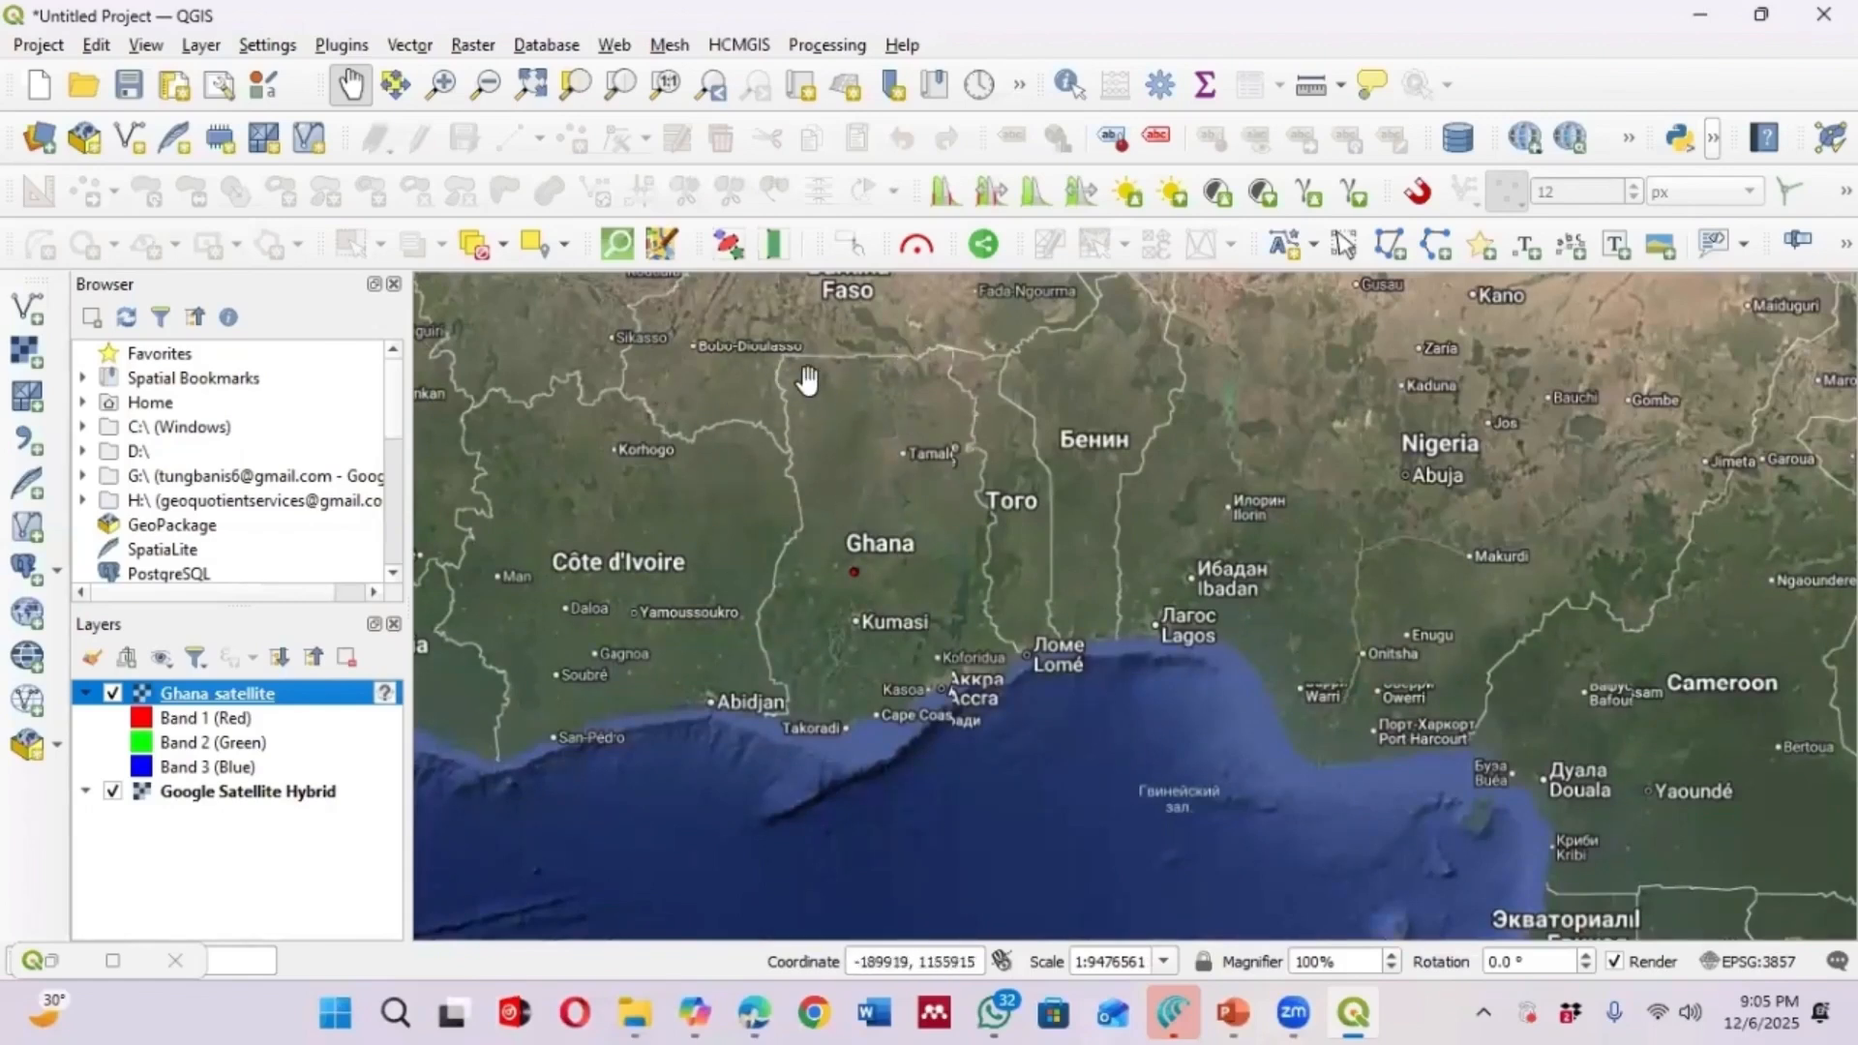
Zoom to the Ghana_satellite layer and examine the GCP 1 to GCP 4 markers printed on the image
left_click(240, 799)
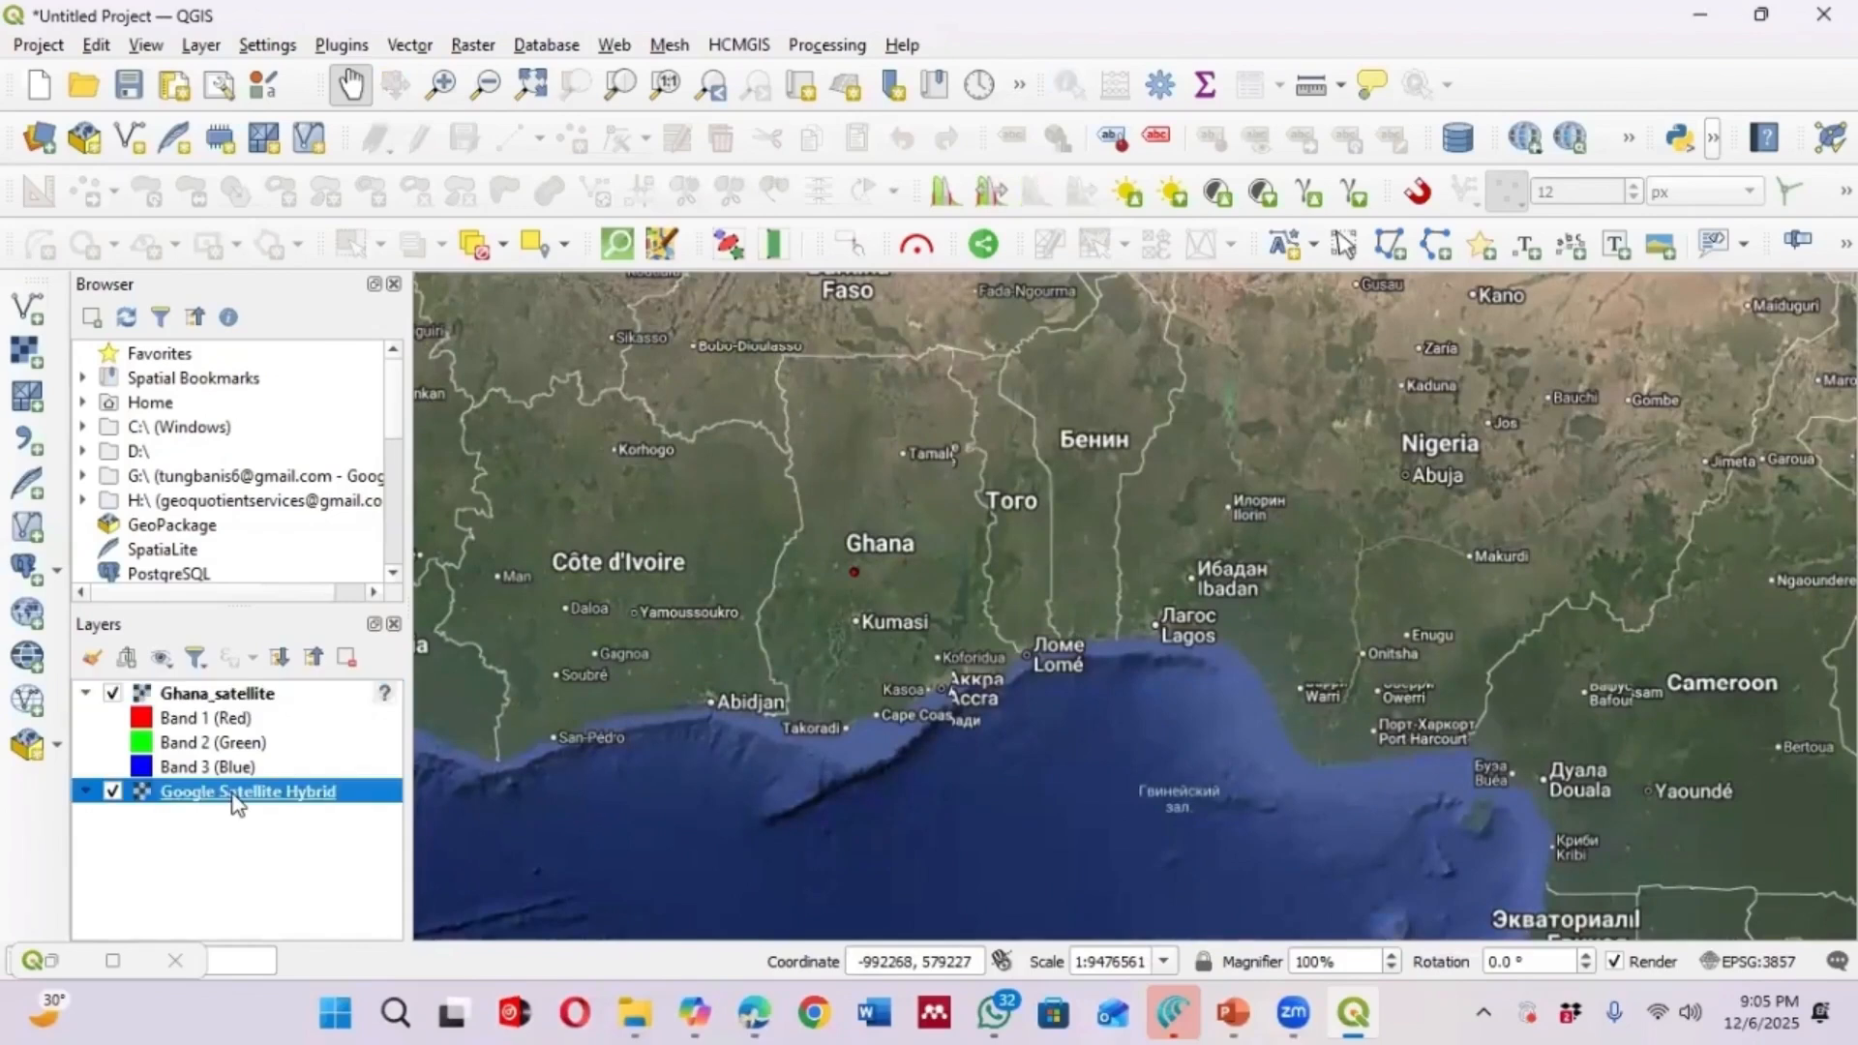
right_click(238, 794)
left_click(193, 697)
right_click(194, 695)
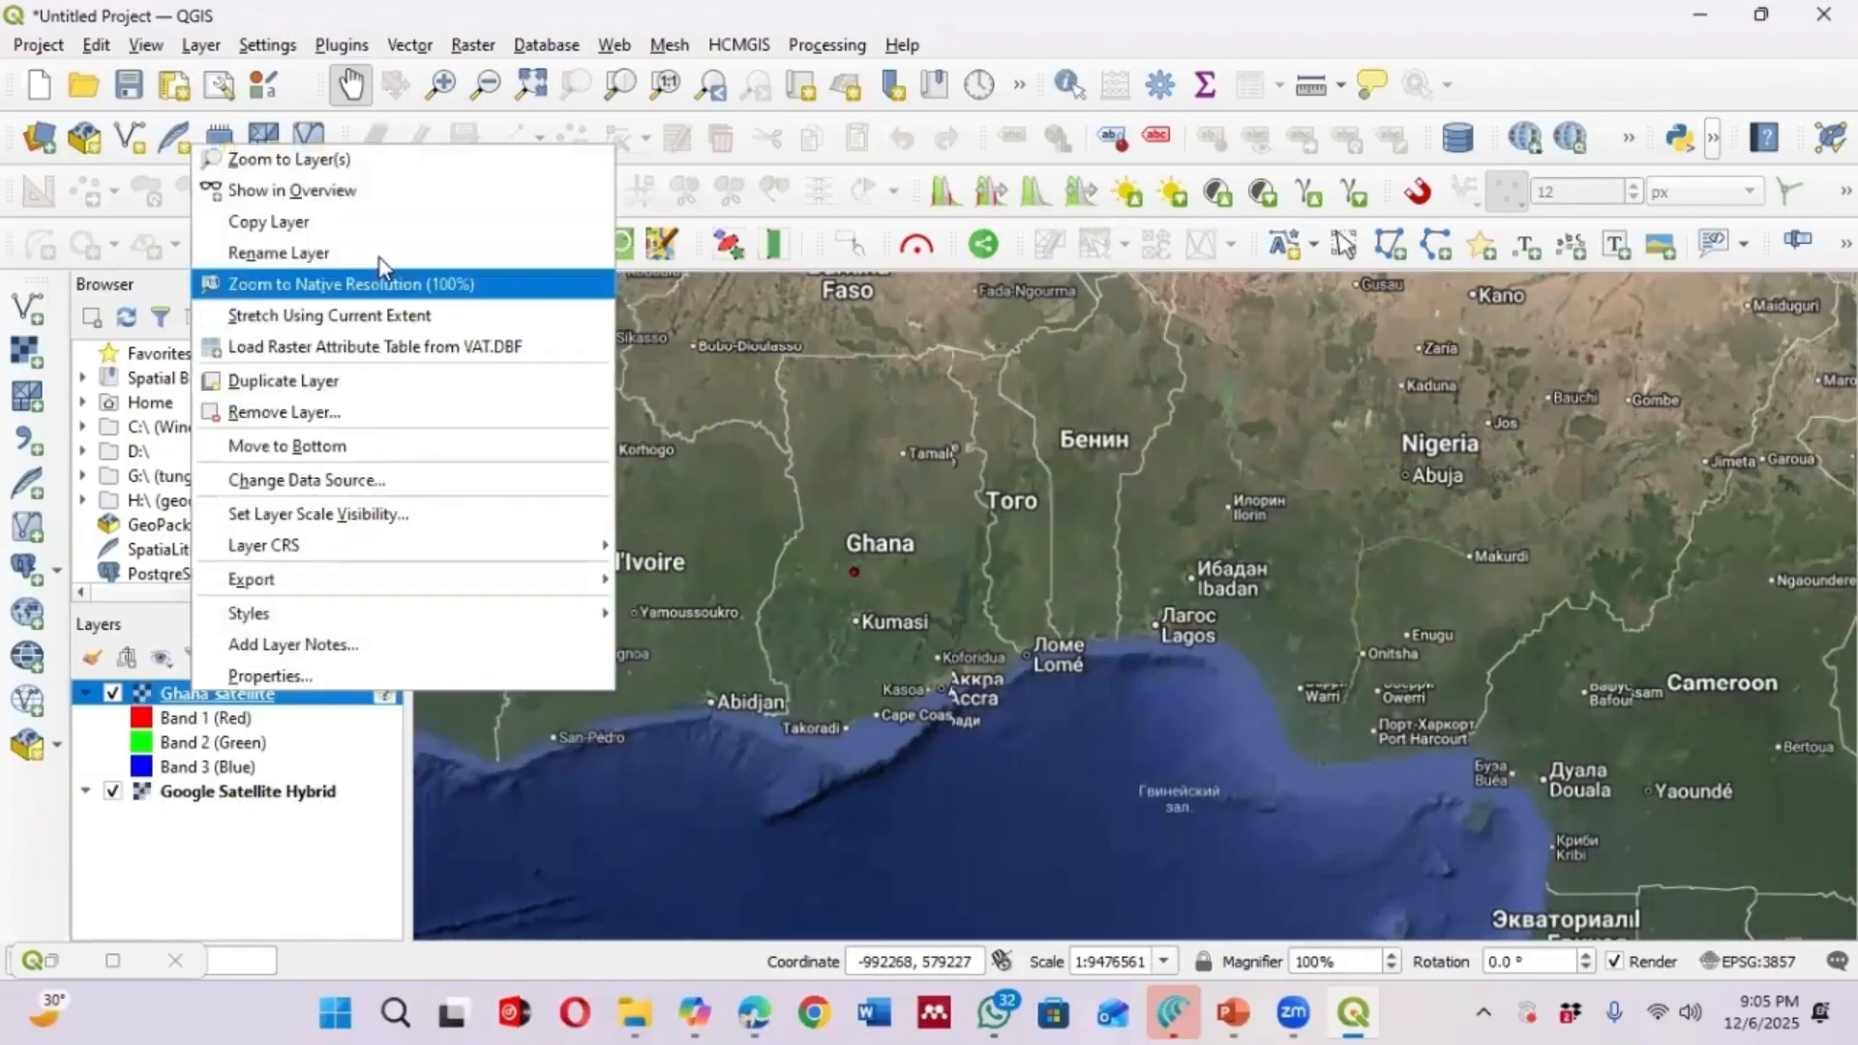
left_click(280, 159)
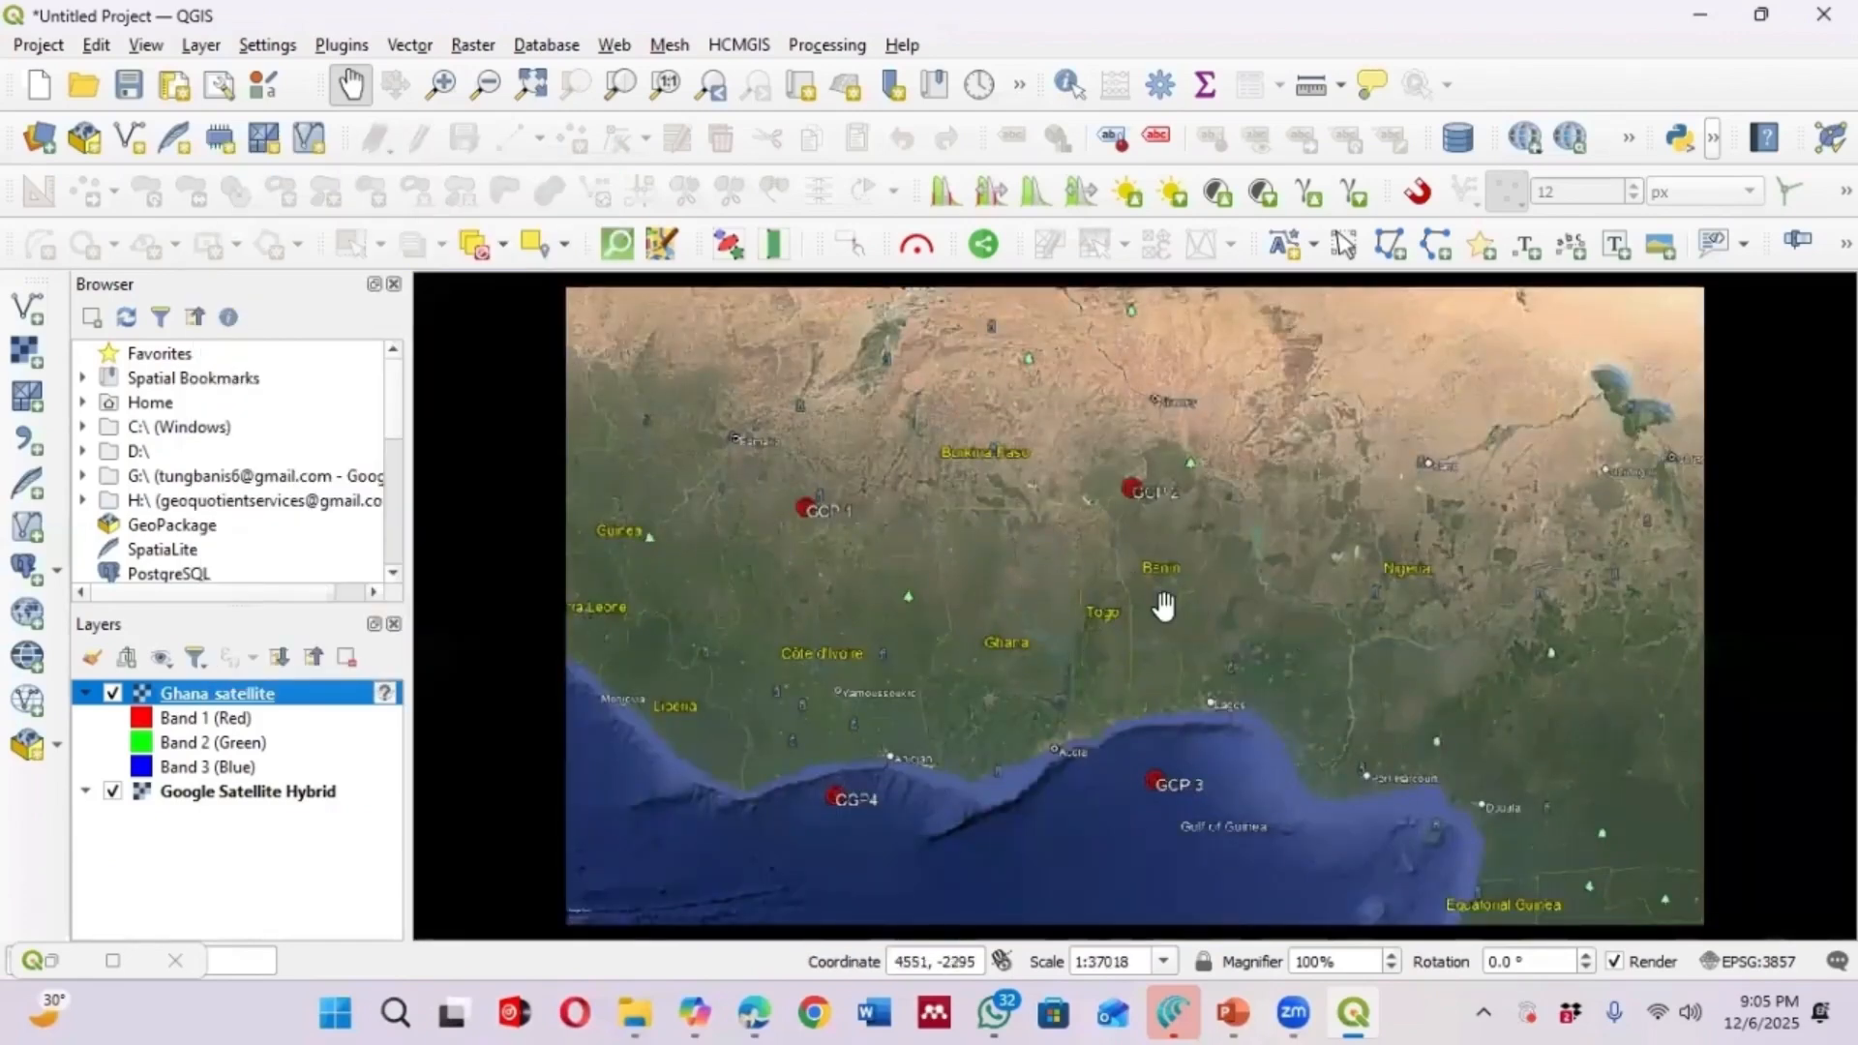
scroll(1127, 609, "up", 2)
scroll(1068, 624, "down", 2)
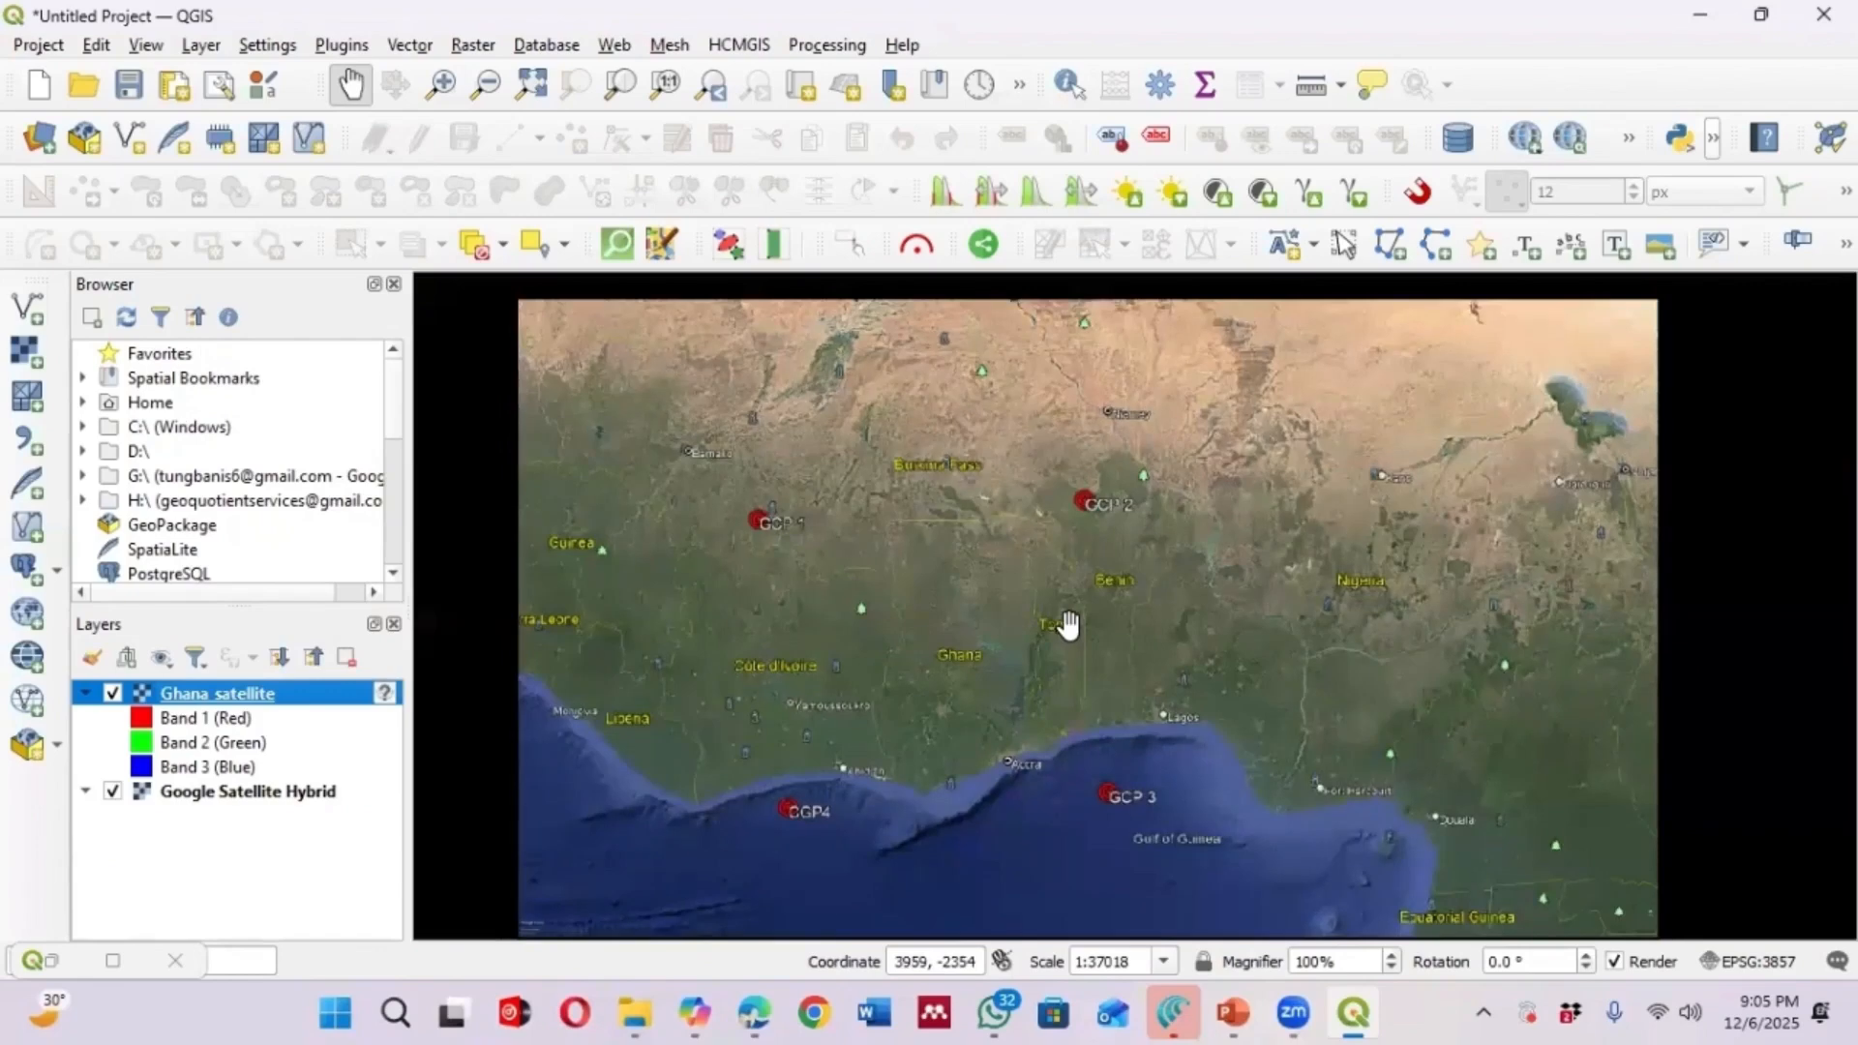
scroll(781, 548, "up", 2)
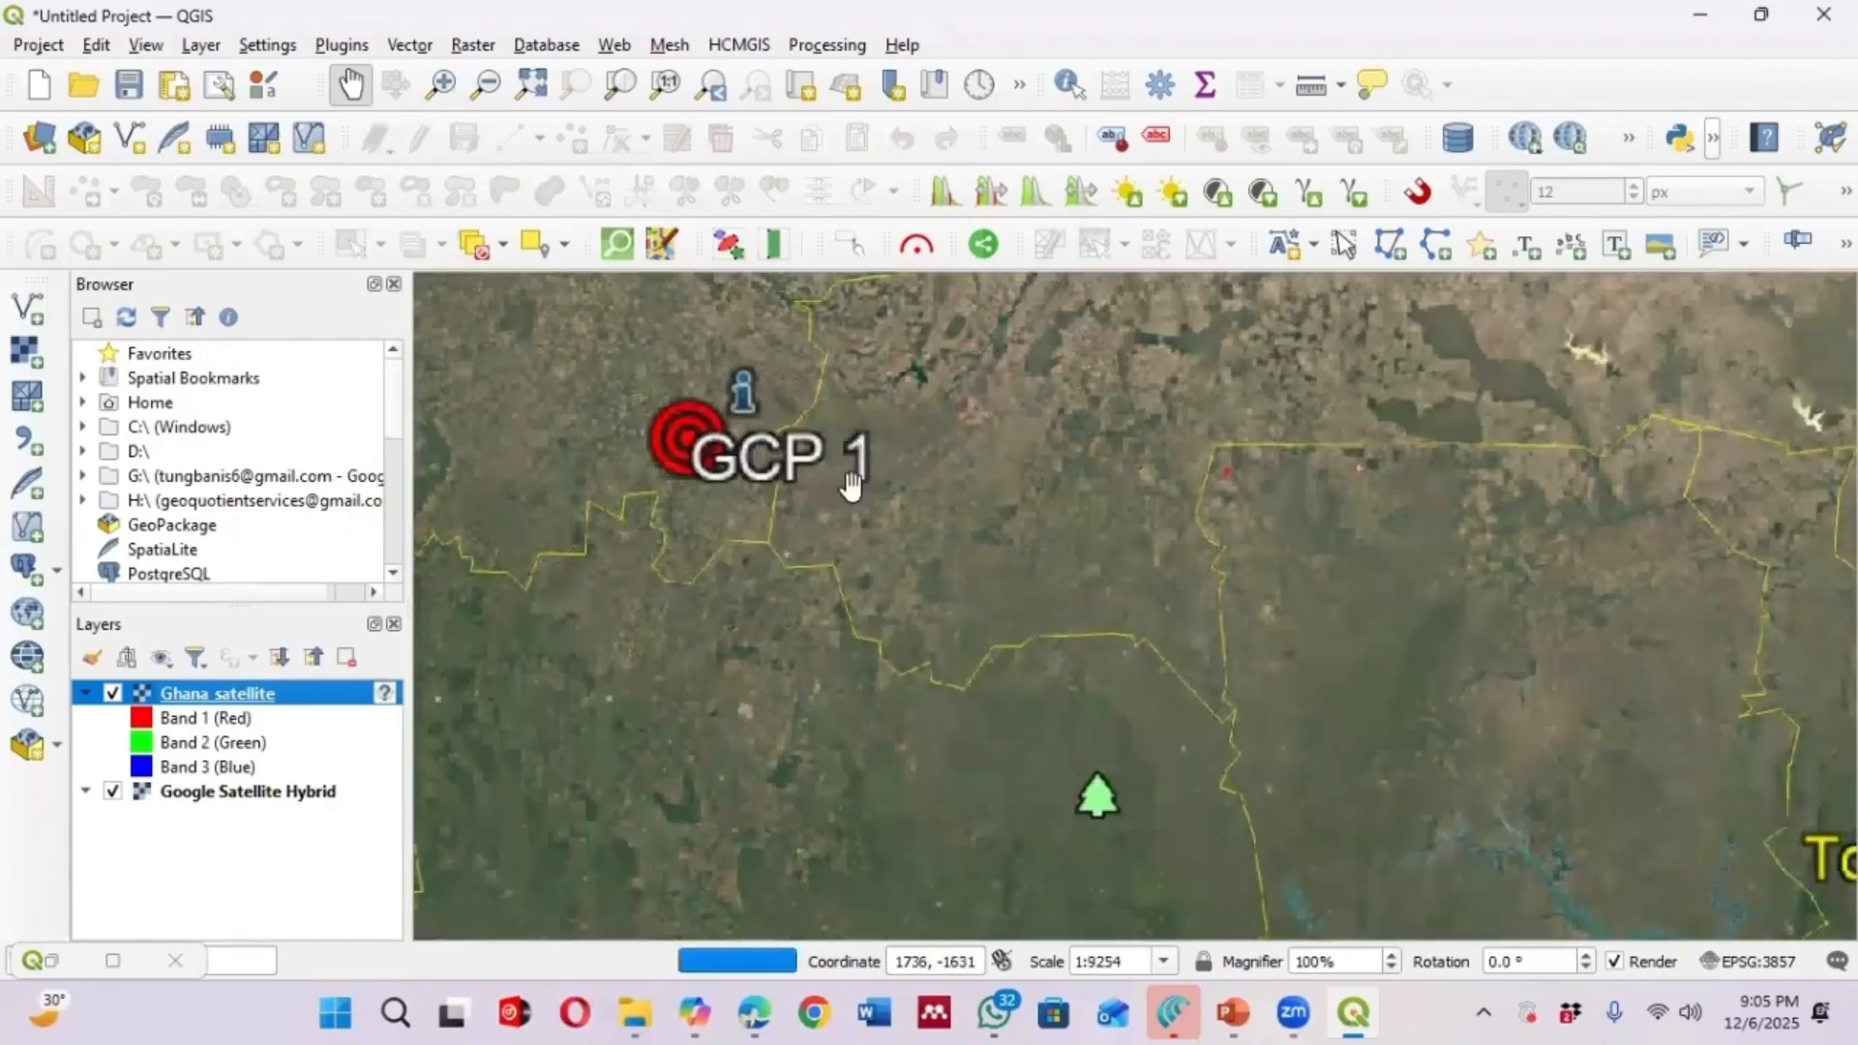
scroll(613, 405, "down", 1)
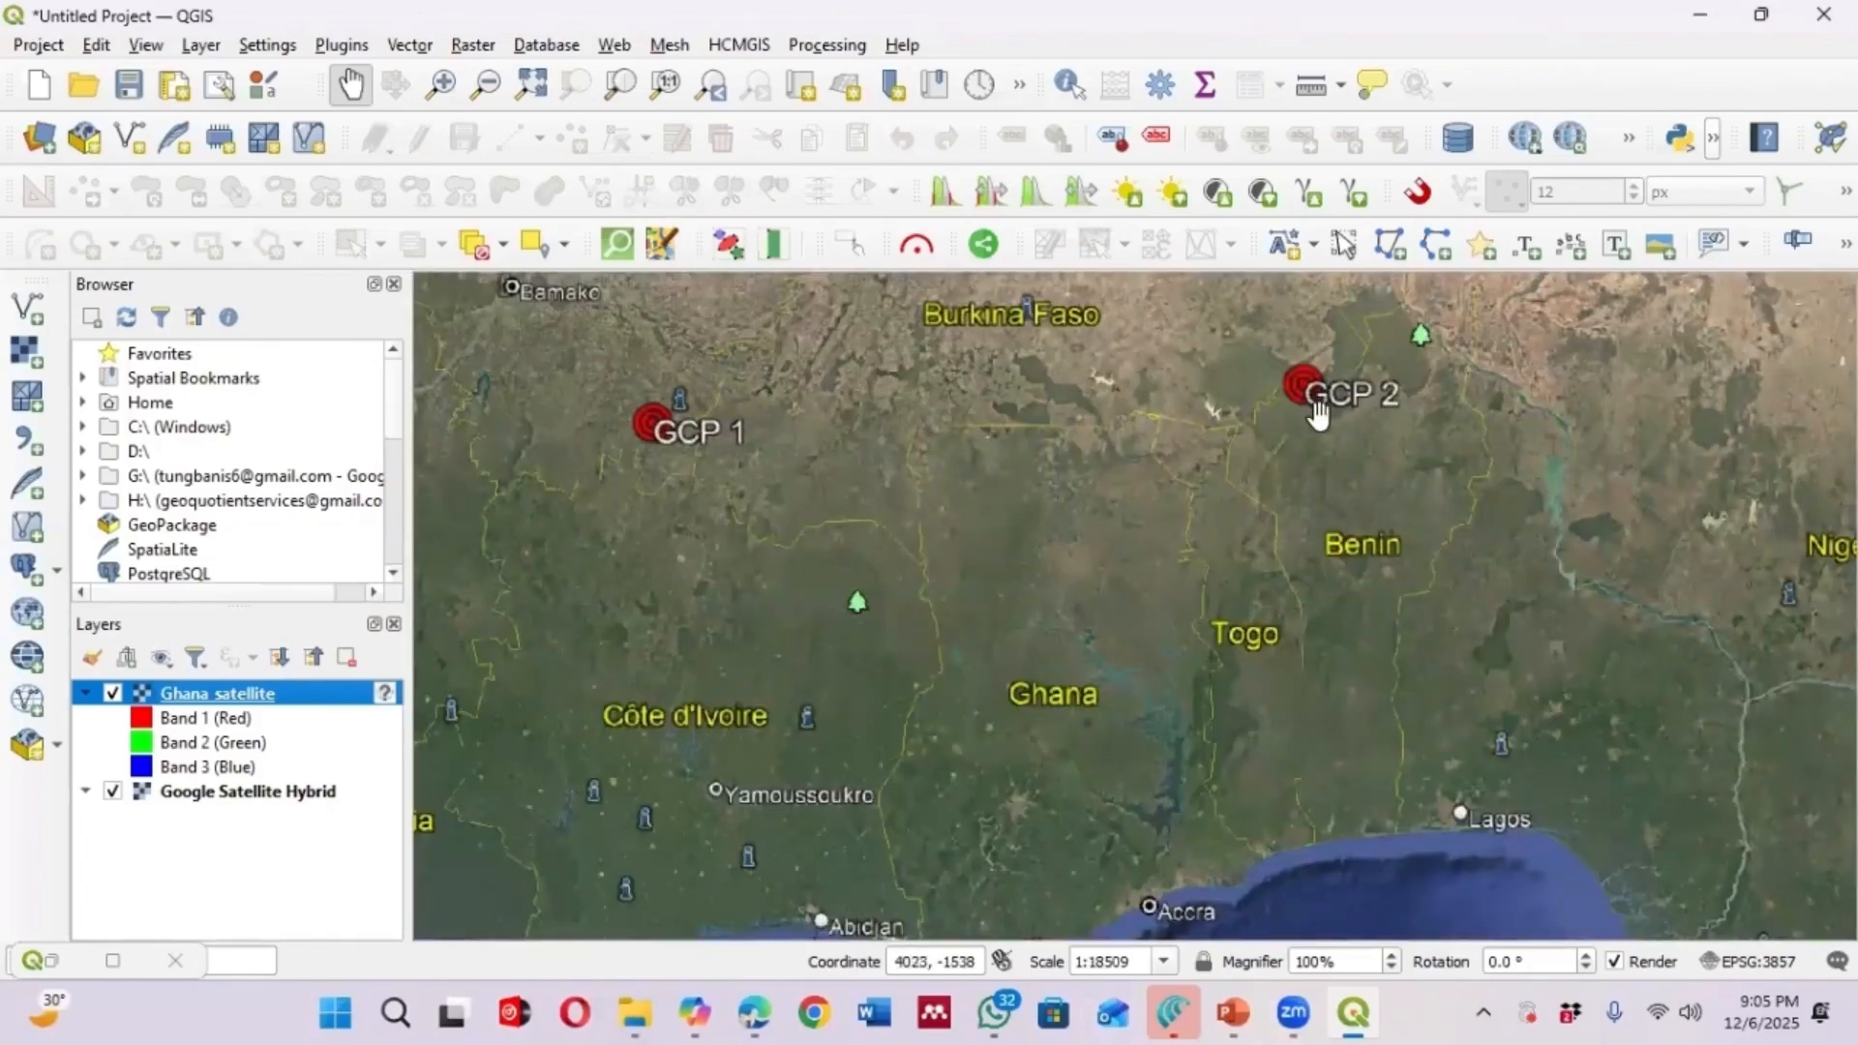
scroll(1113, 416, "down", 1)
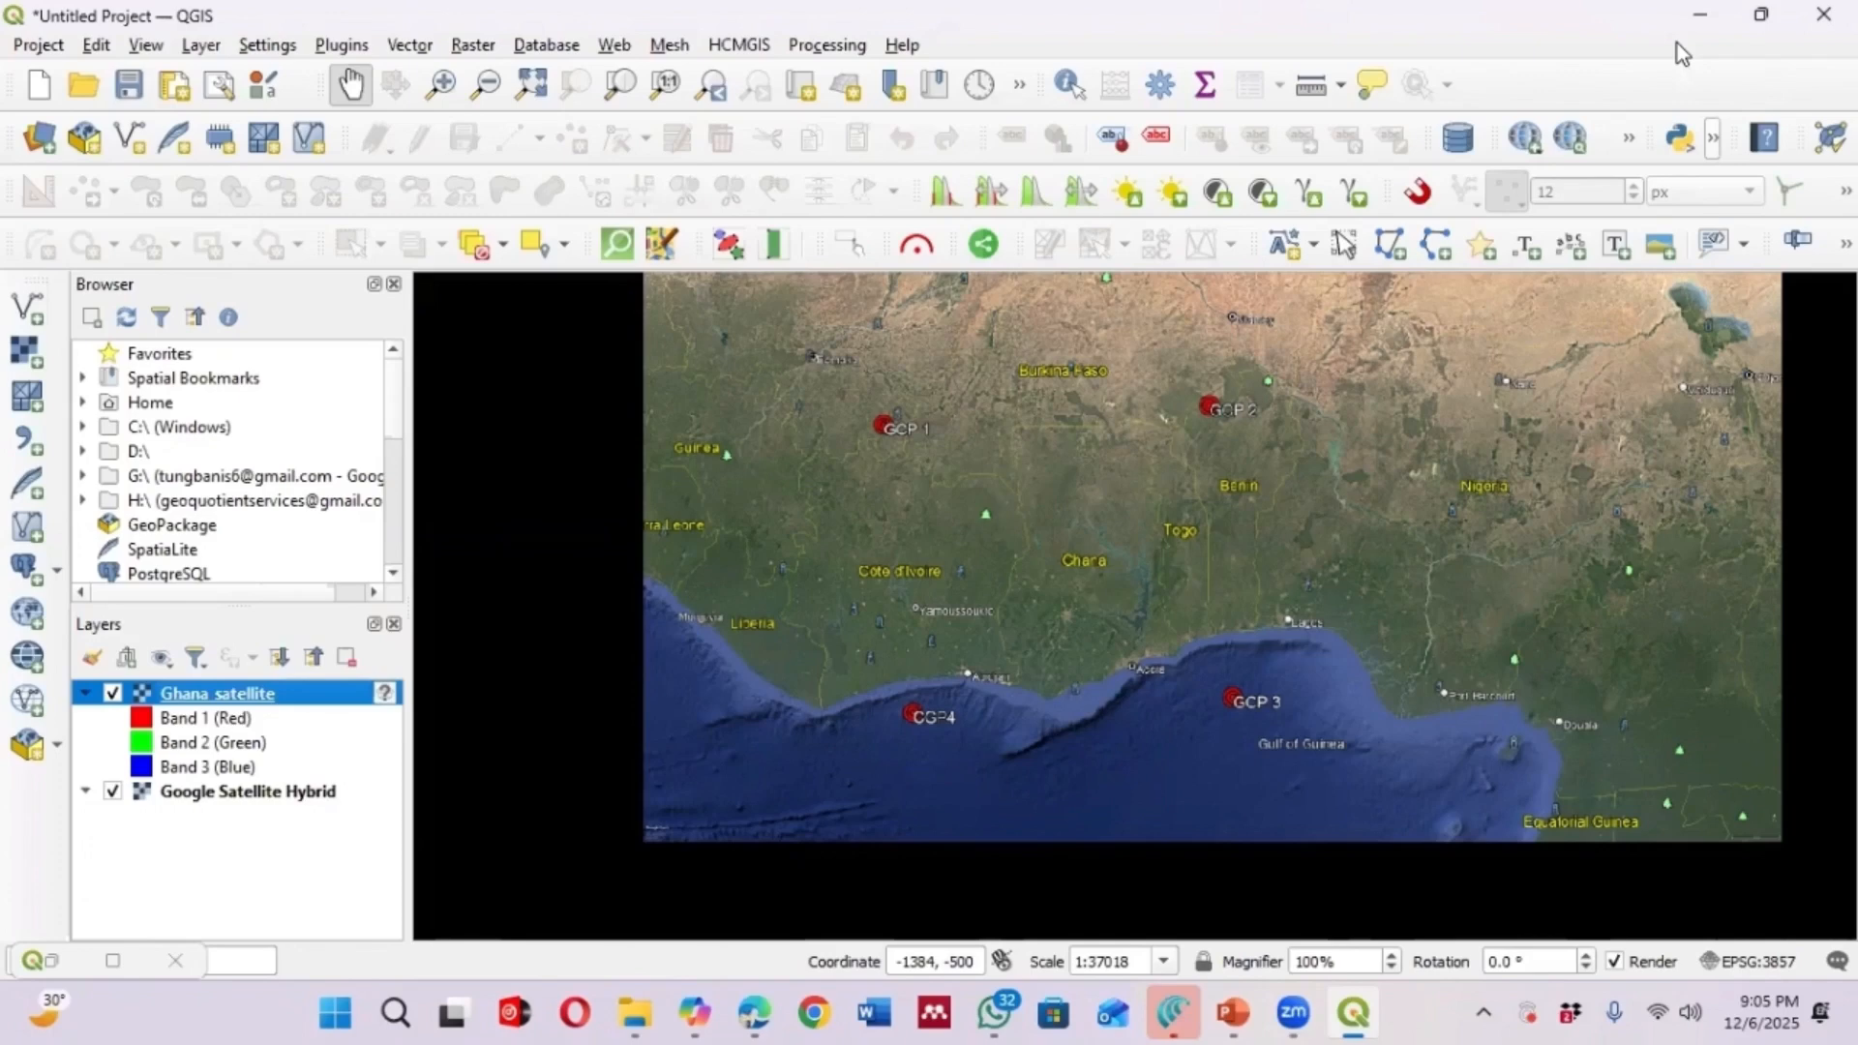
Add the vector file Ghana GCP.kmz from the Georeferencing folder as a new layer
left_click(201, 47)
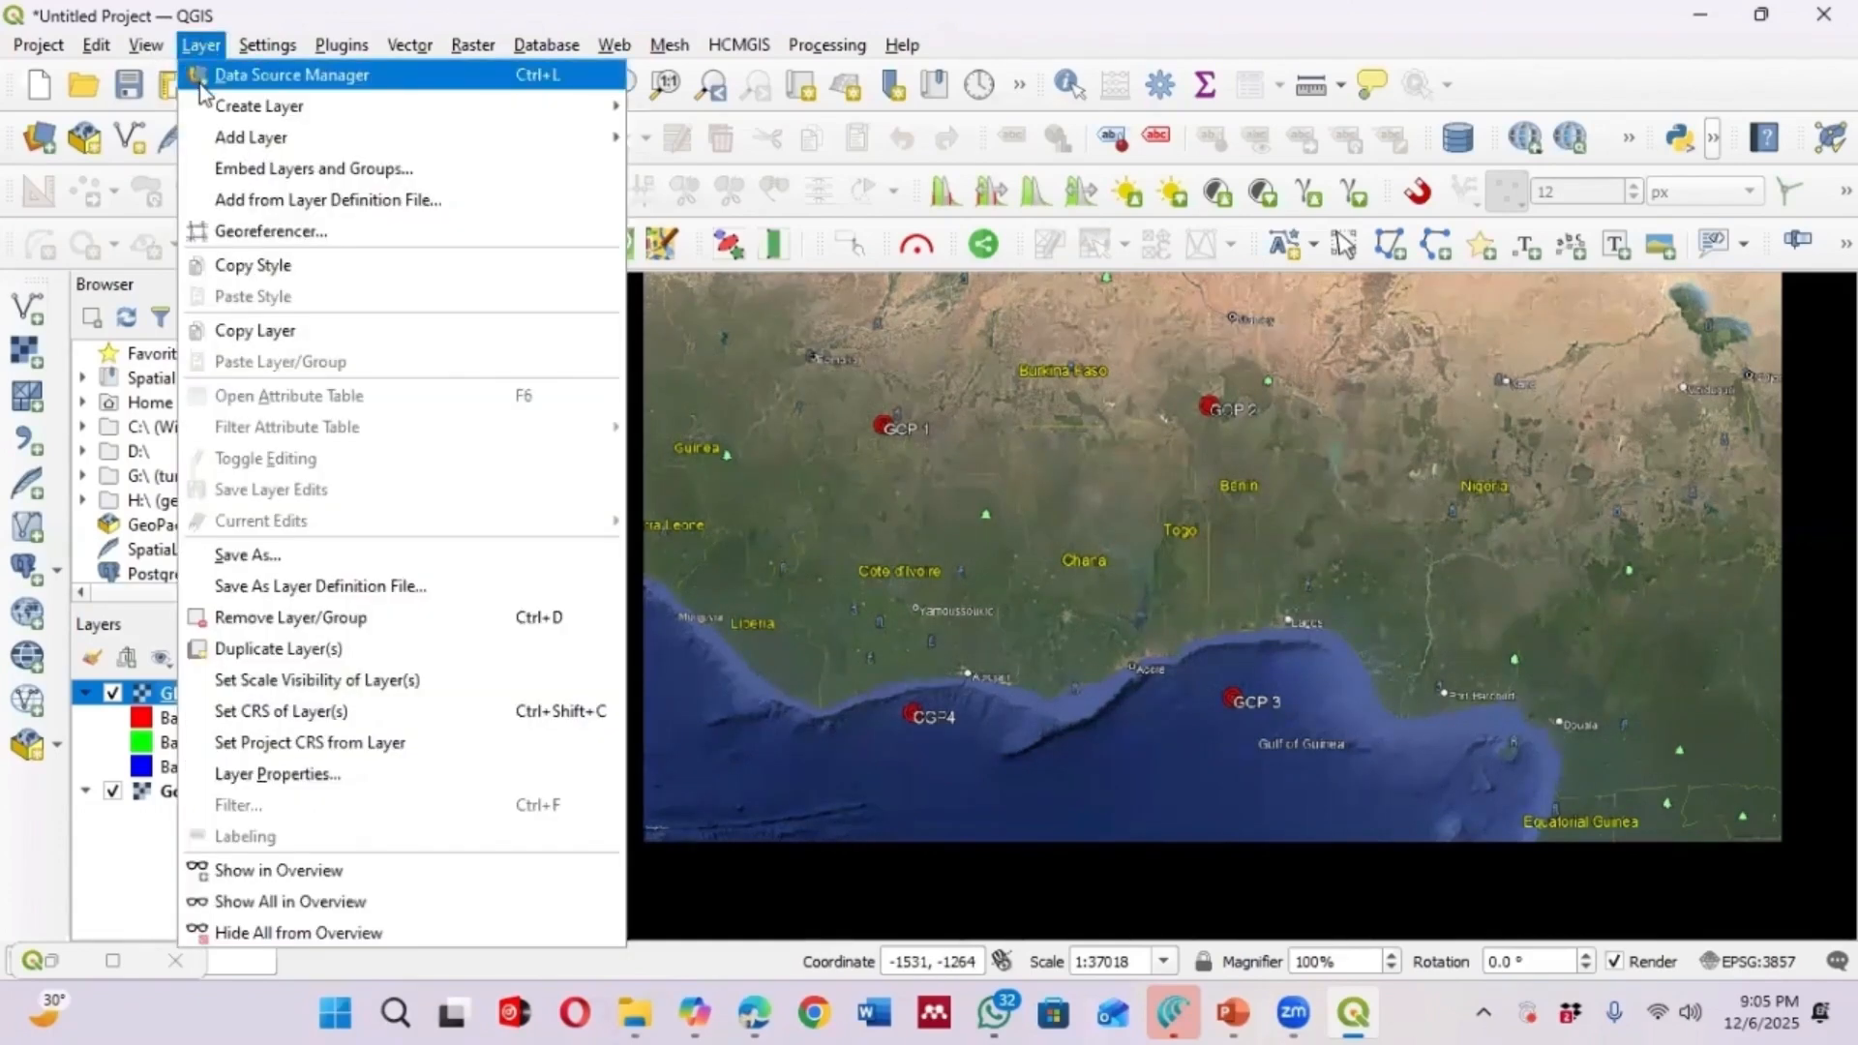
mouse_move(205, 137)
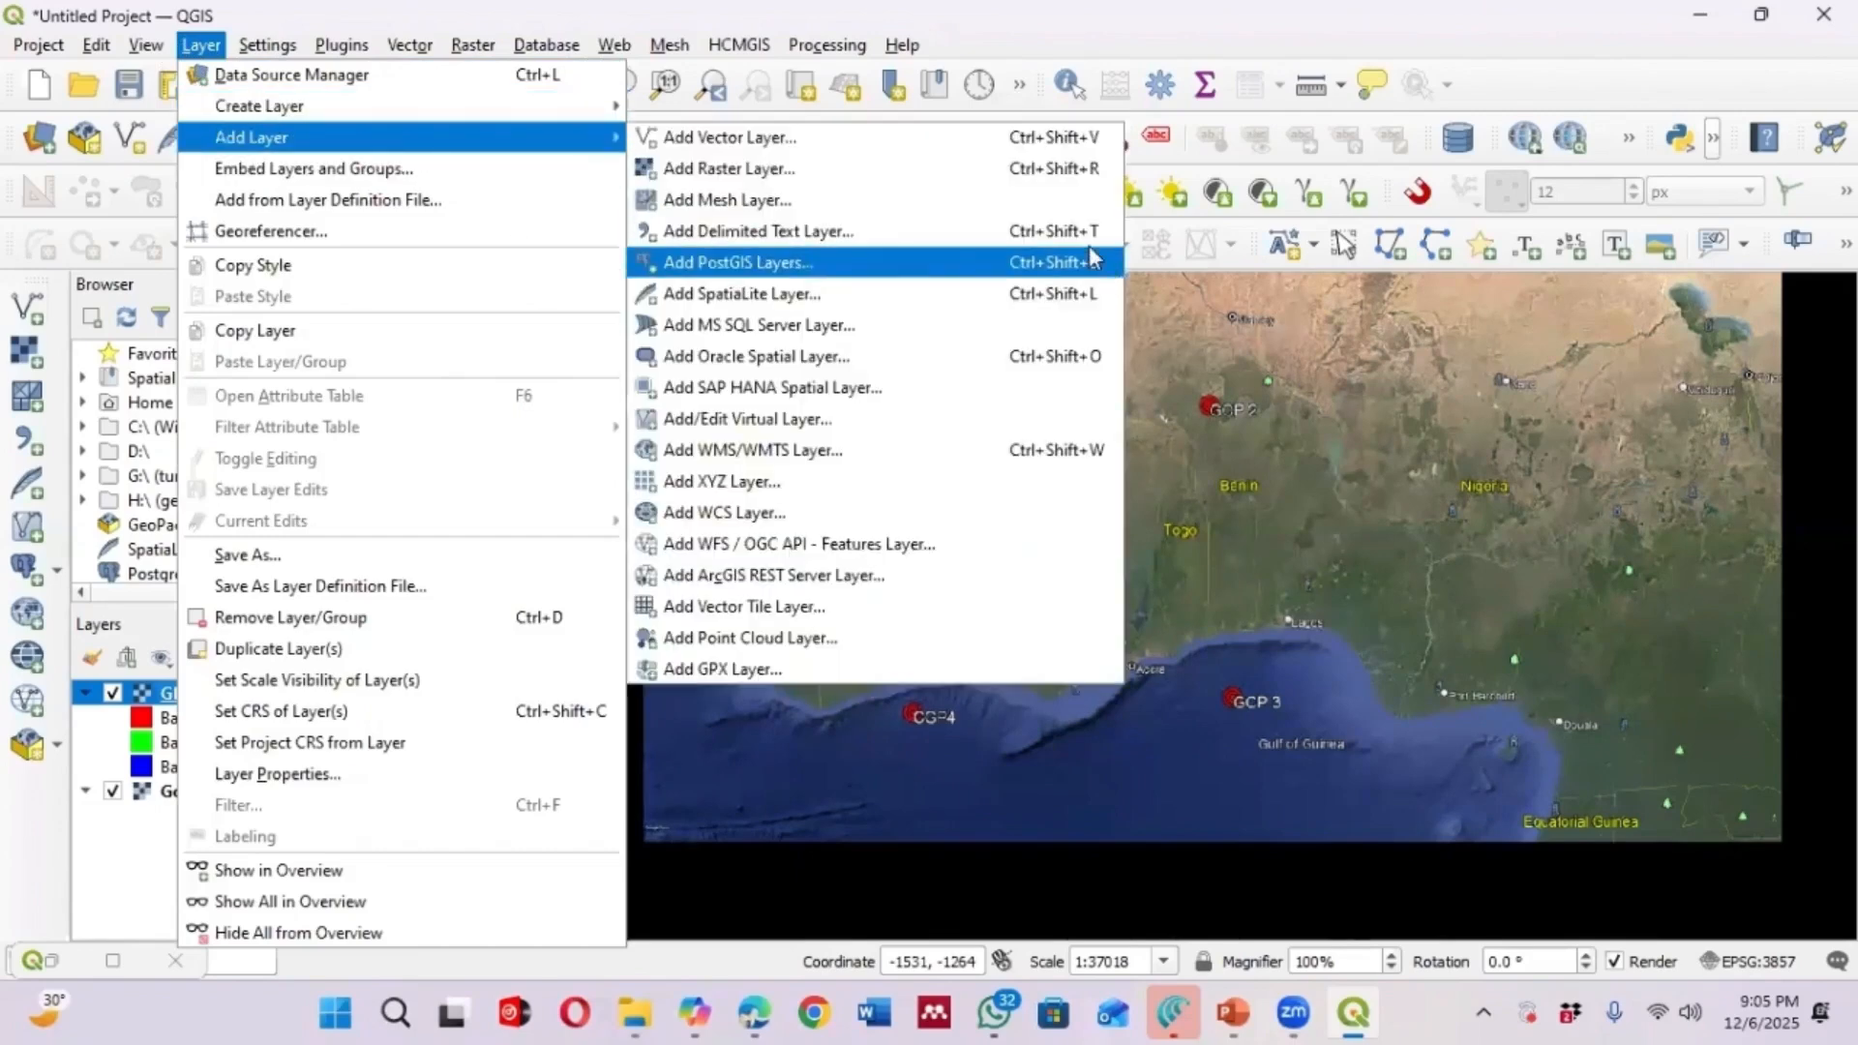
left_click(764, 137)
left_click(1341, 344)
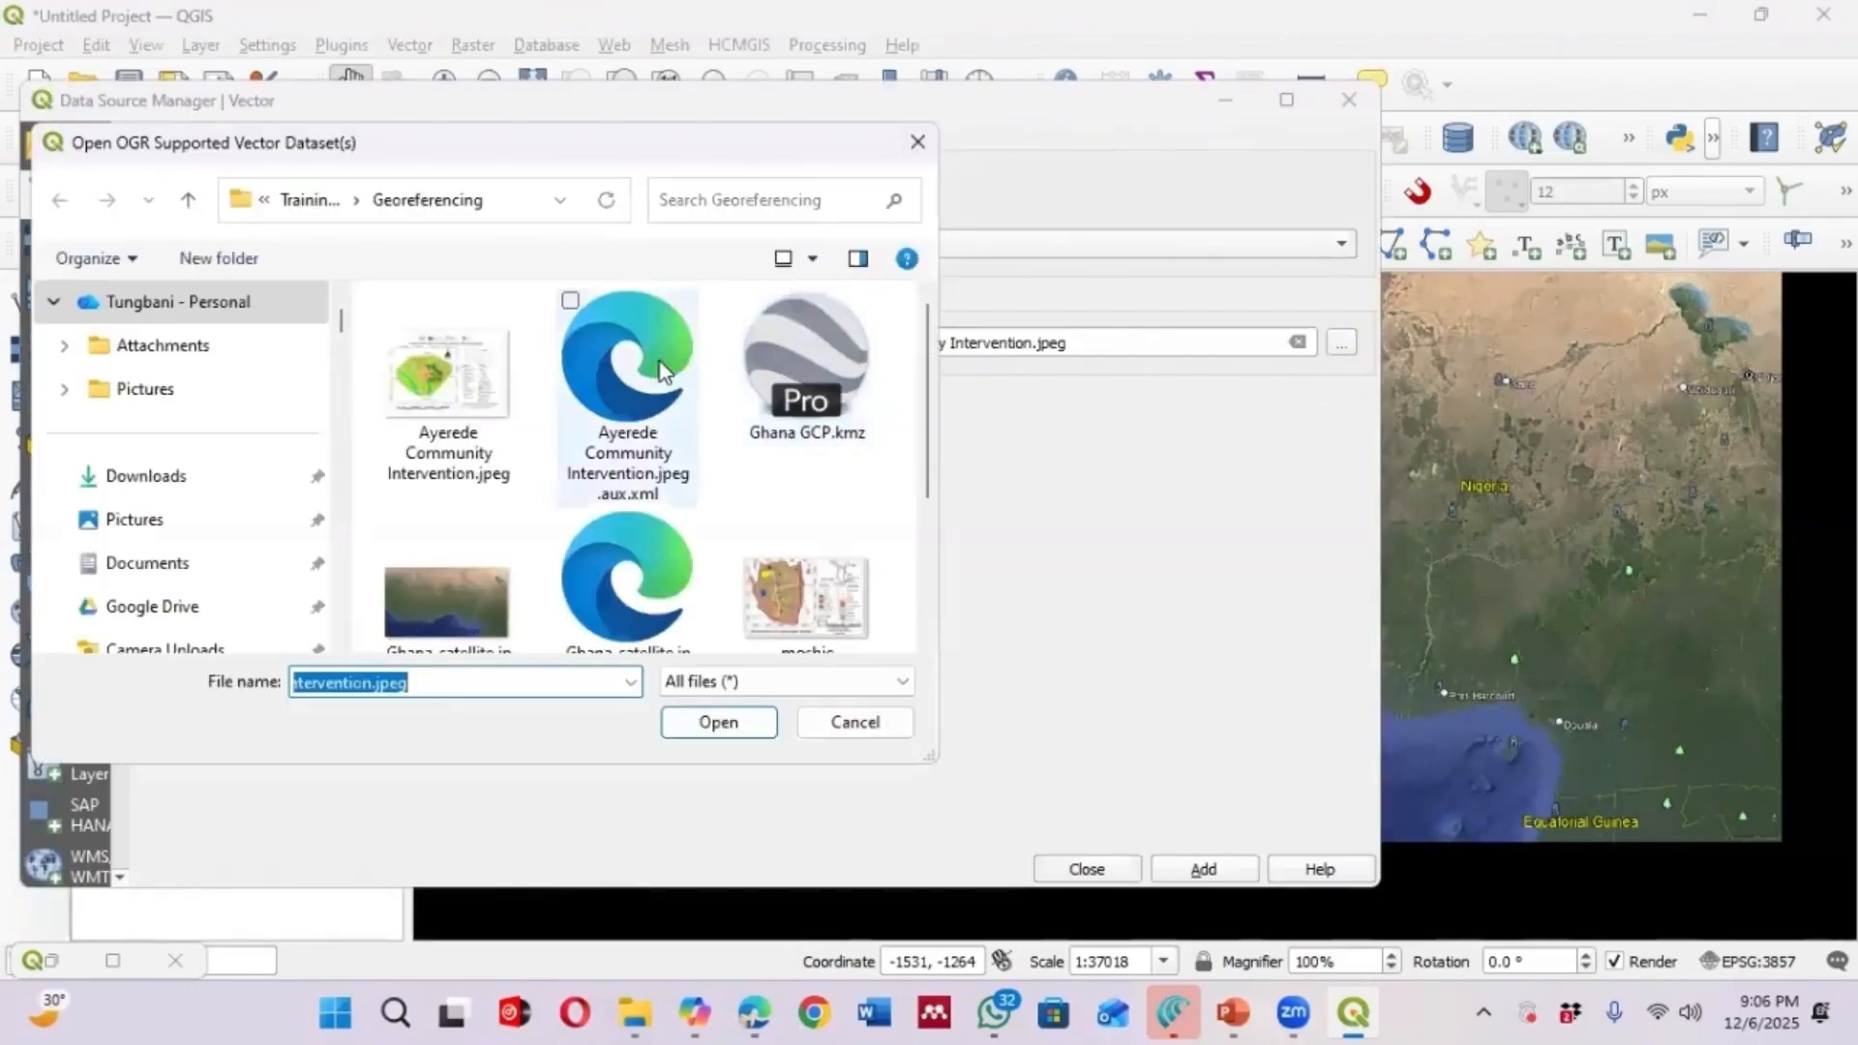
left_click(793, 342)
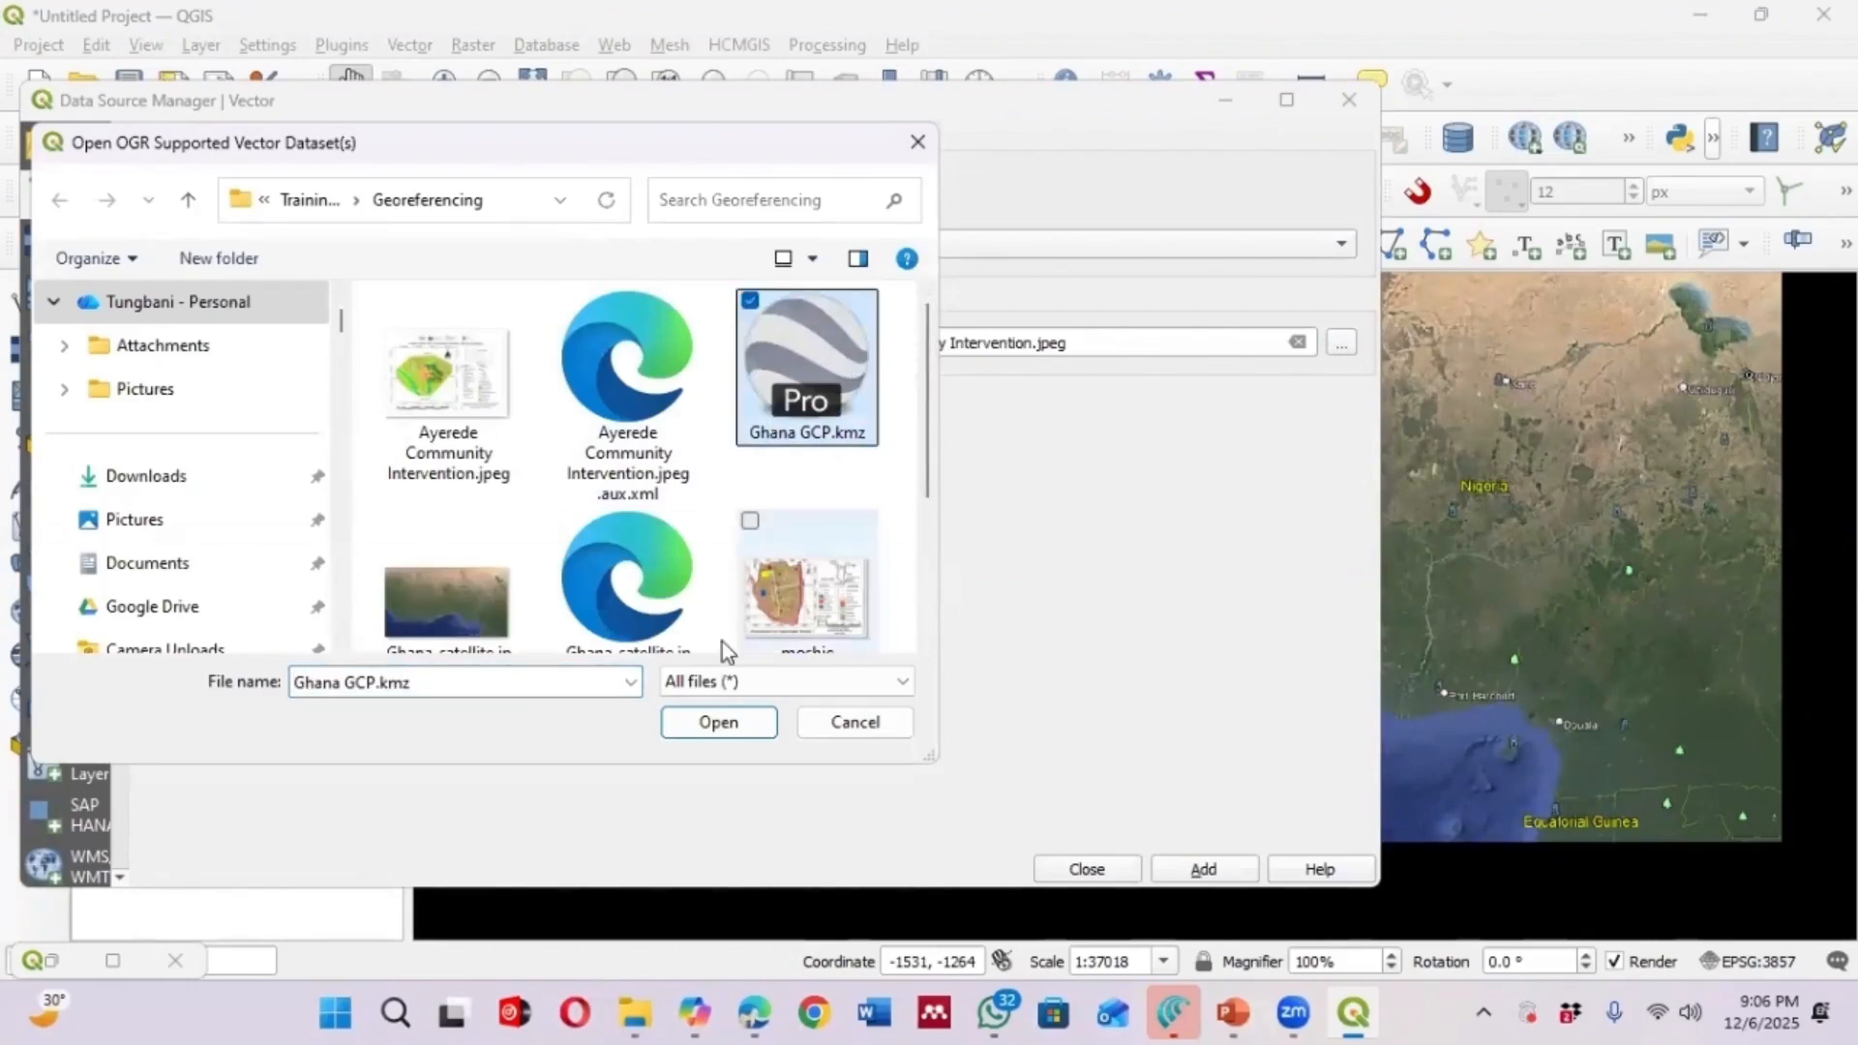
left_click(727, 733)
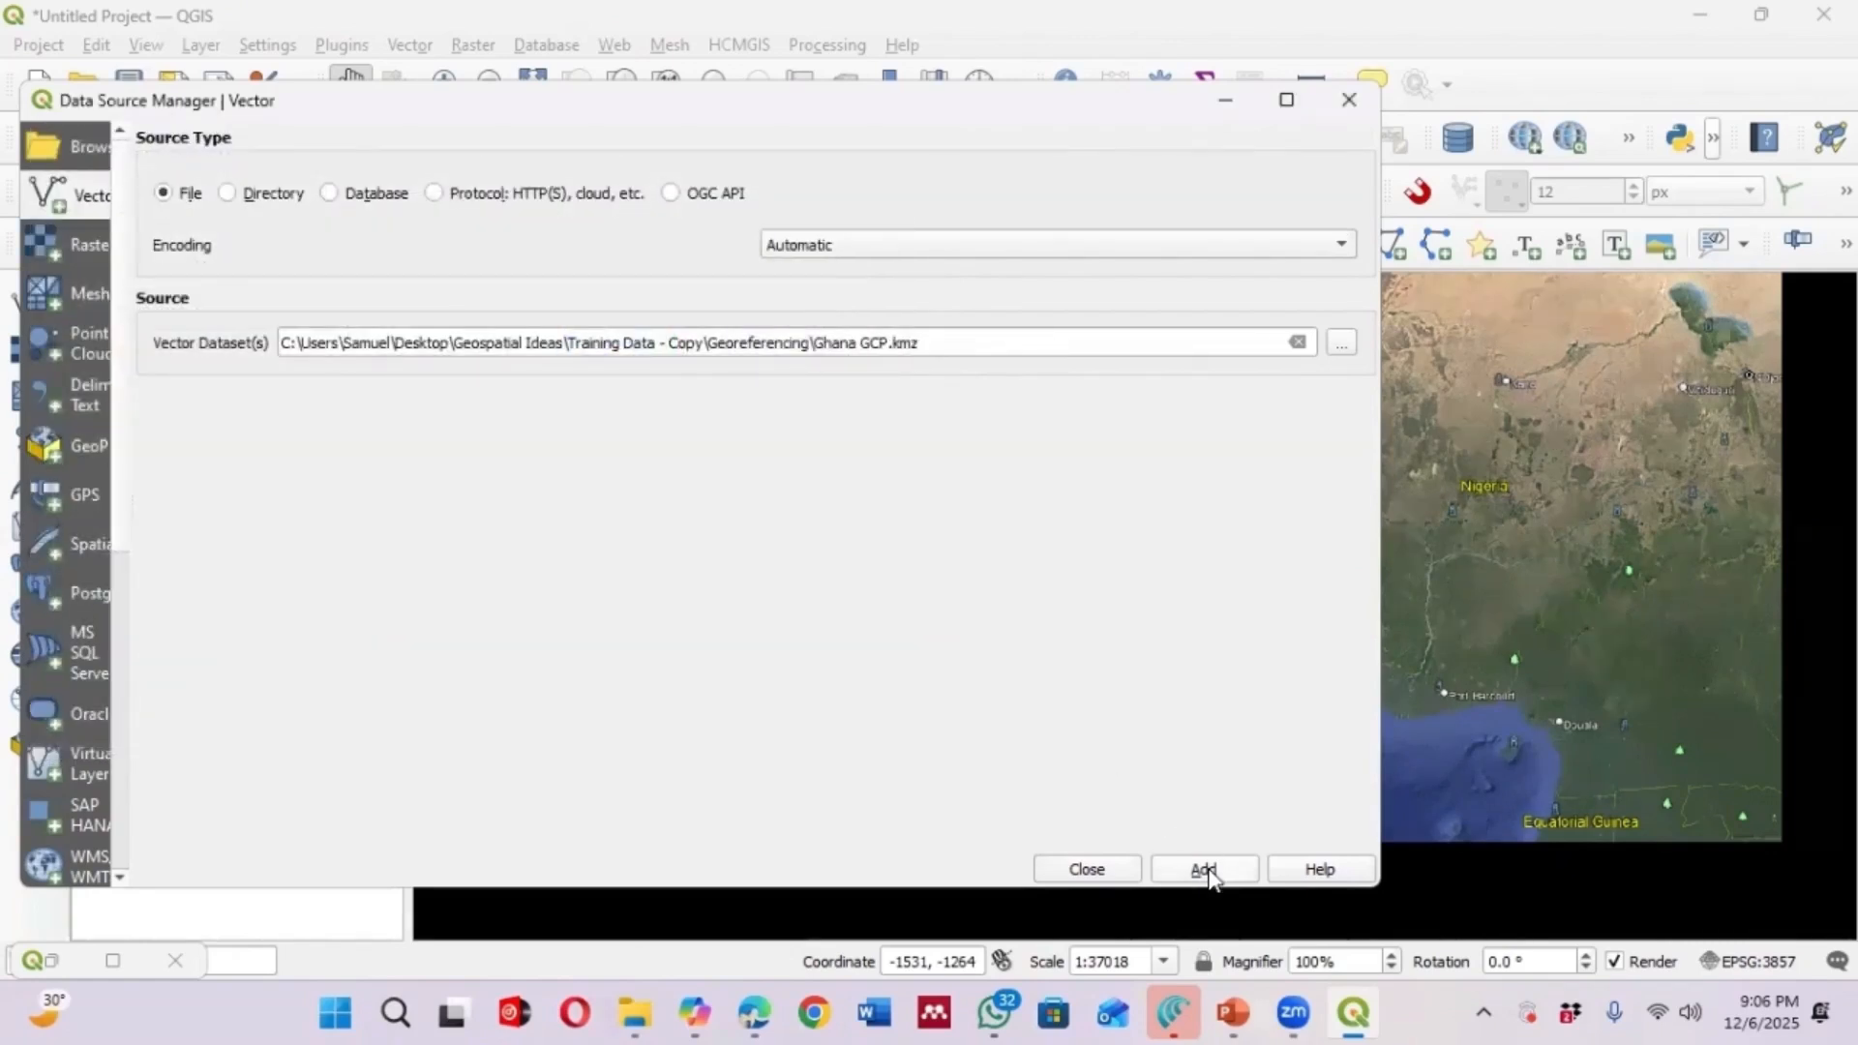
left_click(1205, 870)
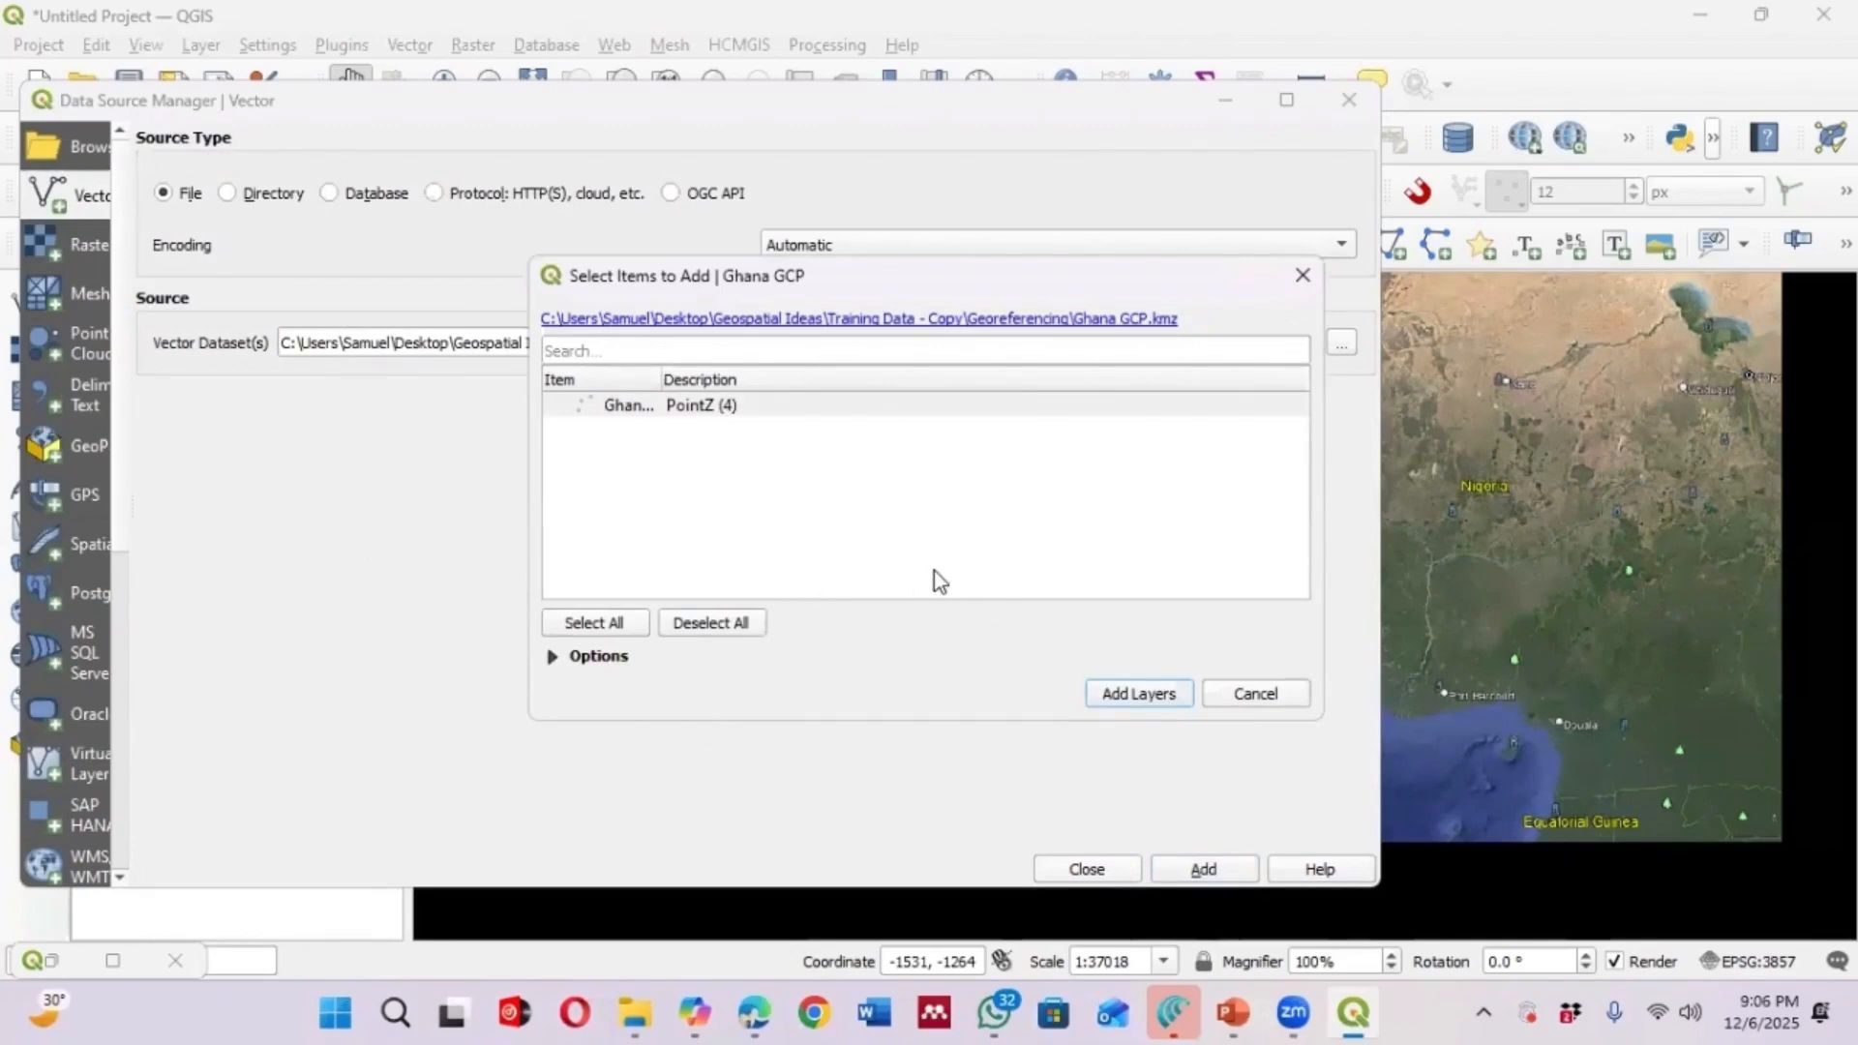
left_click(1152, 696)
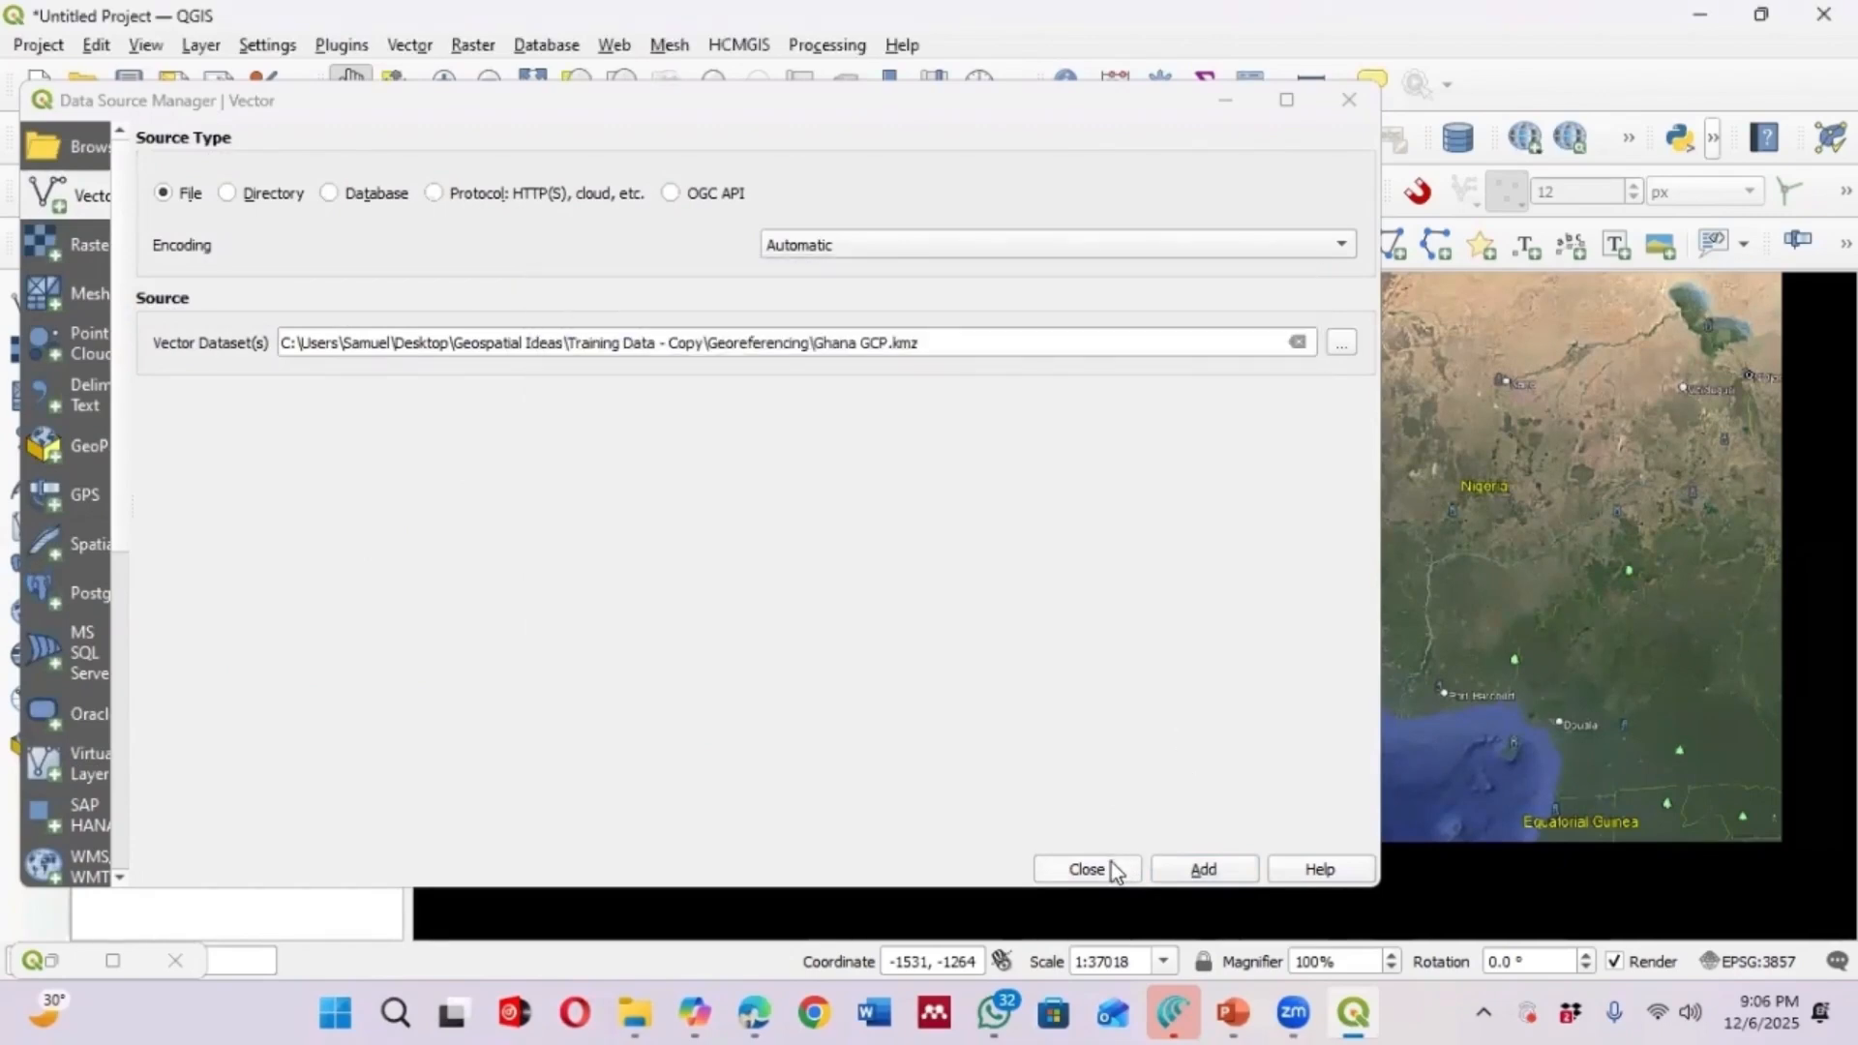
left_click(1086, 869)
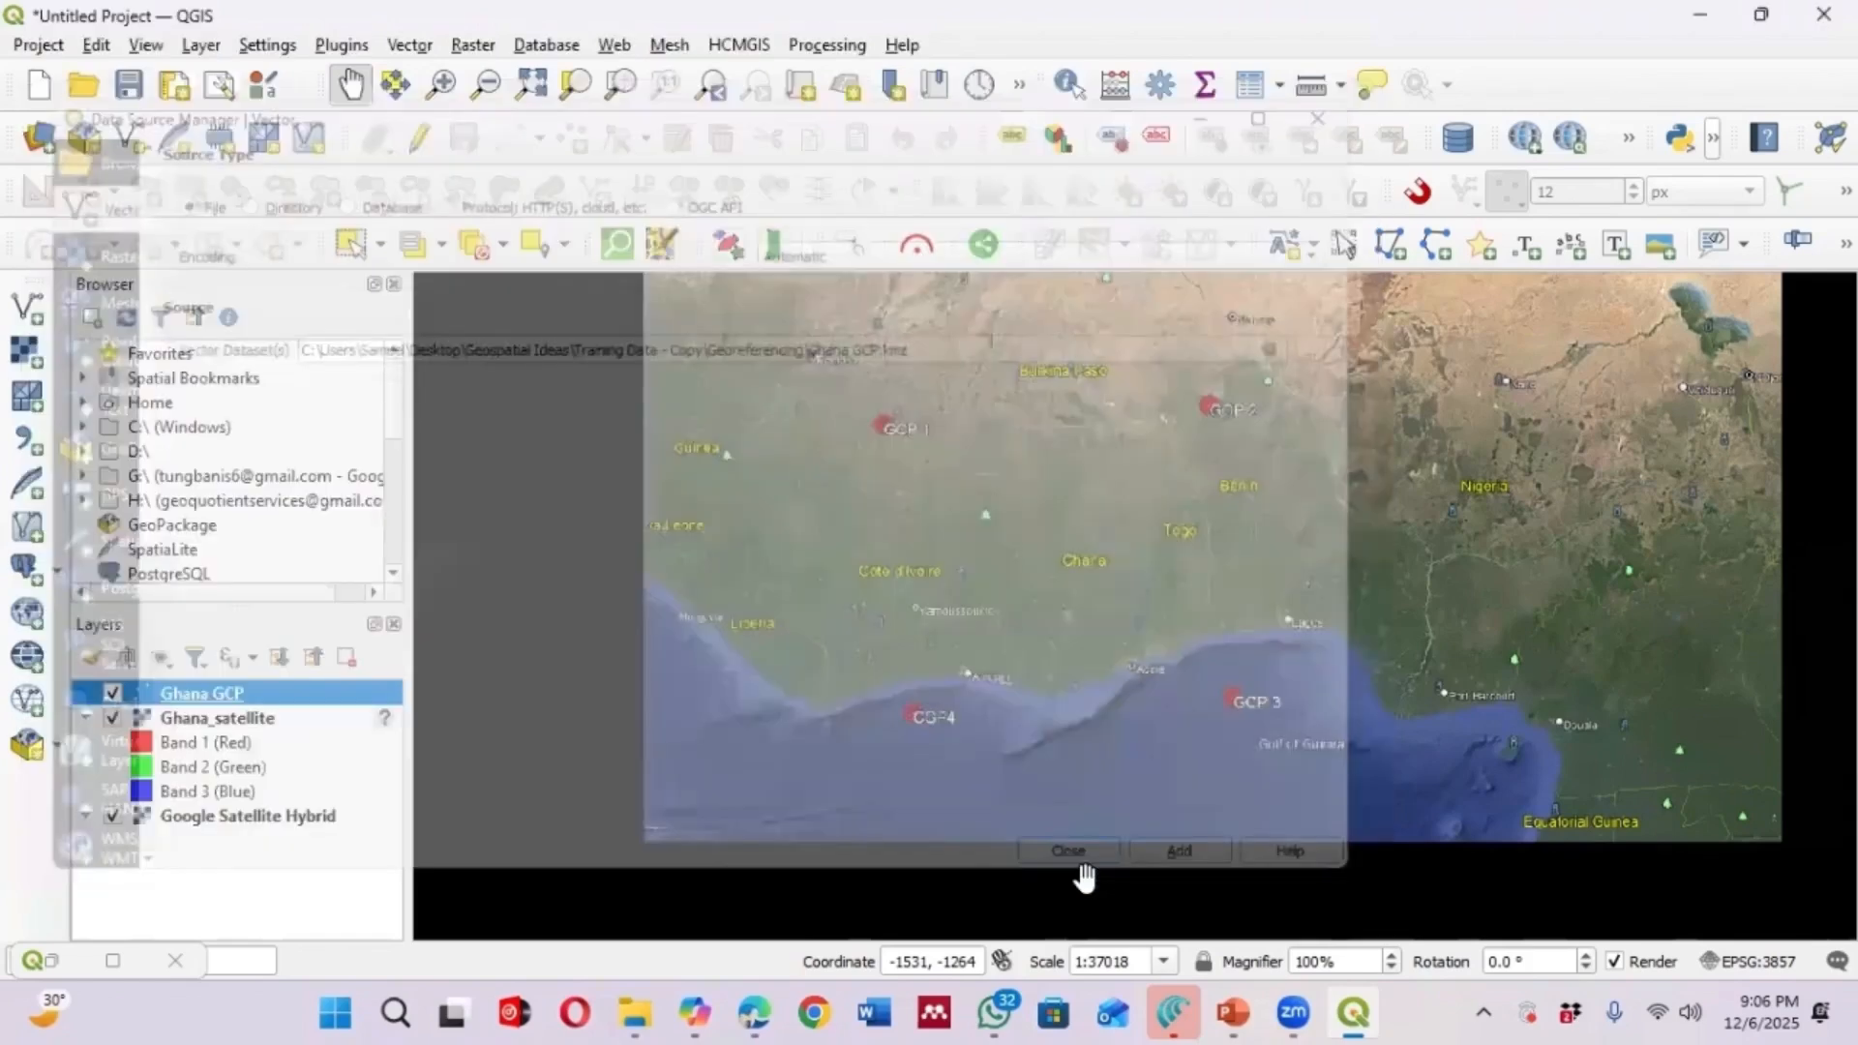
Zoom to the Ghana GCP layer's extent and examine where its points fall on the basemap
right_click(276, 709)
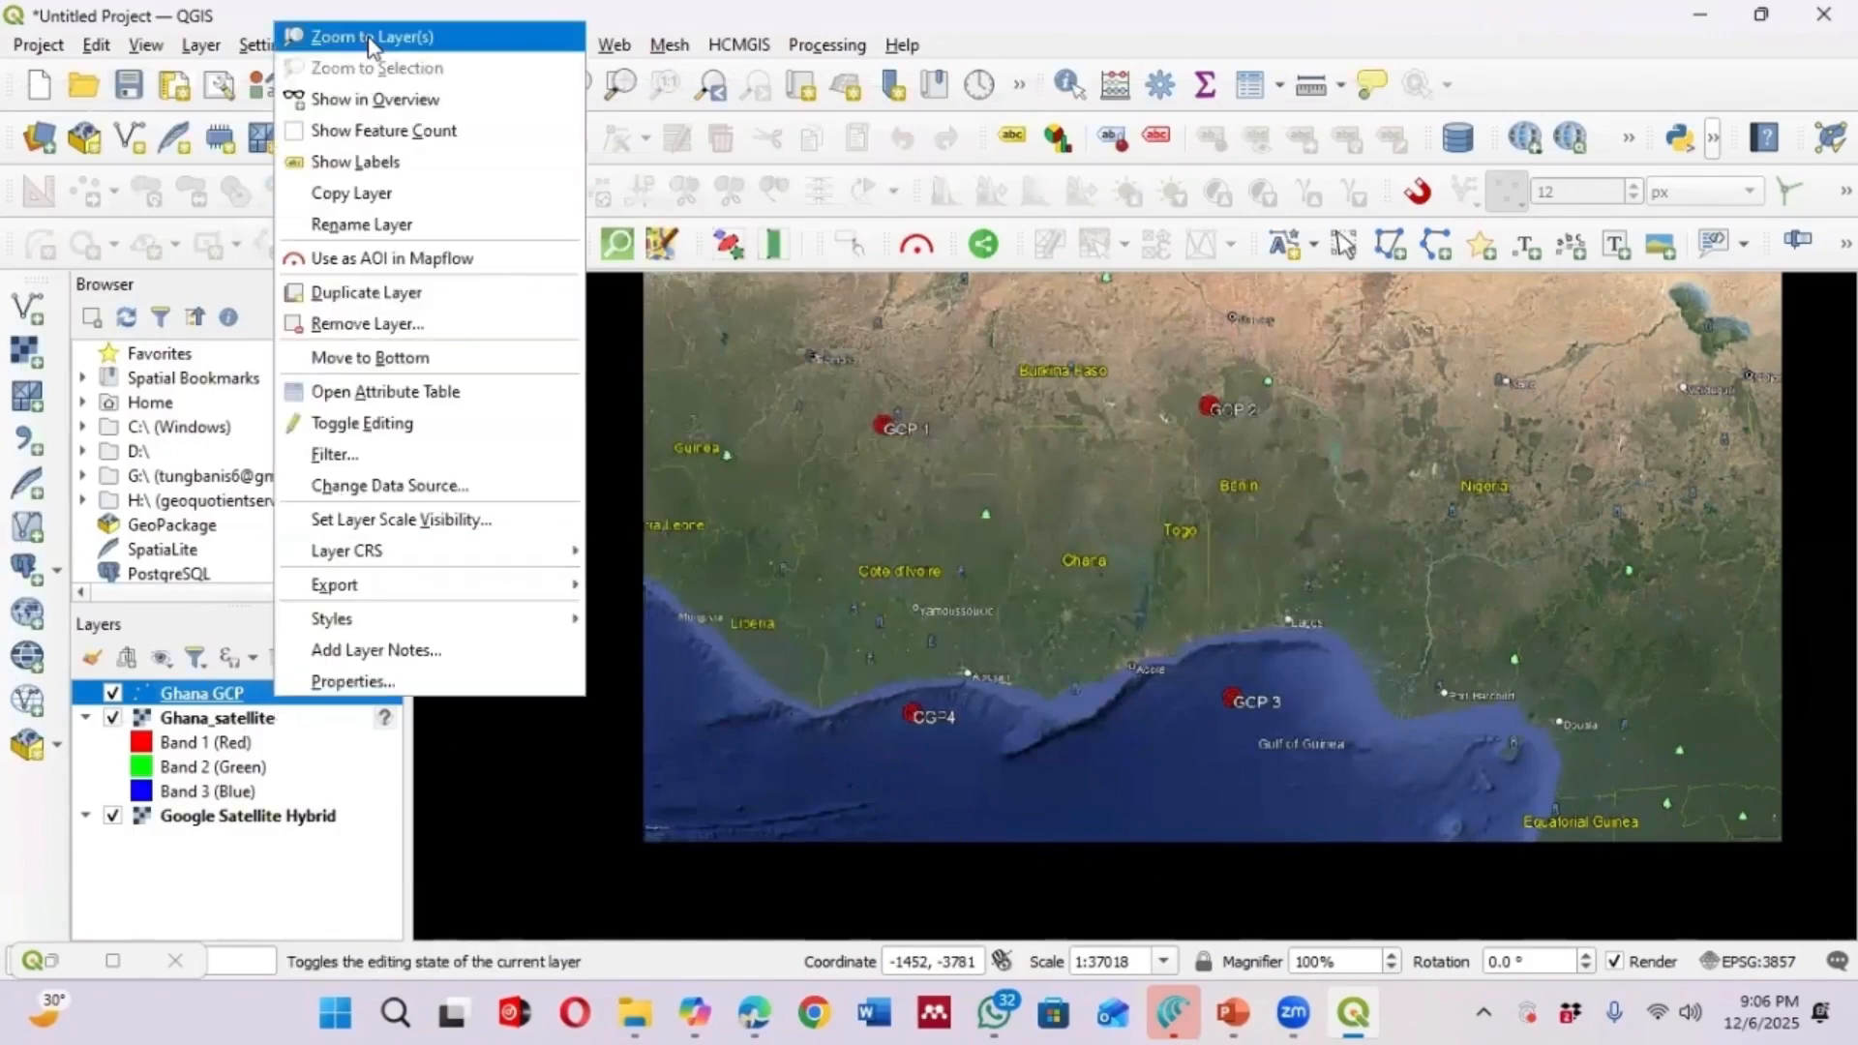
left_click(372, 37)
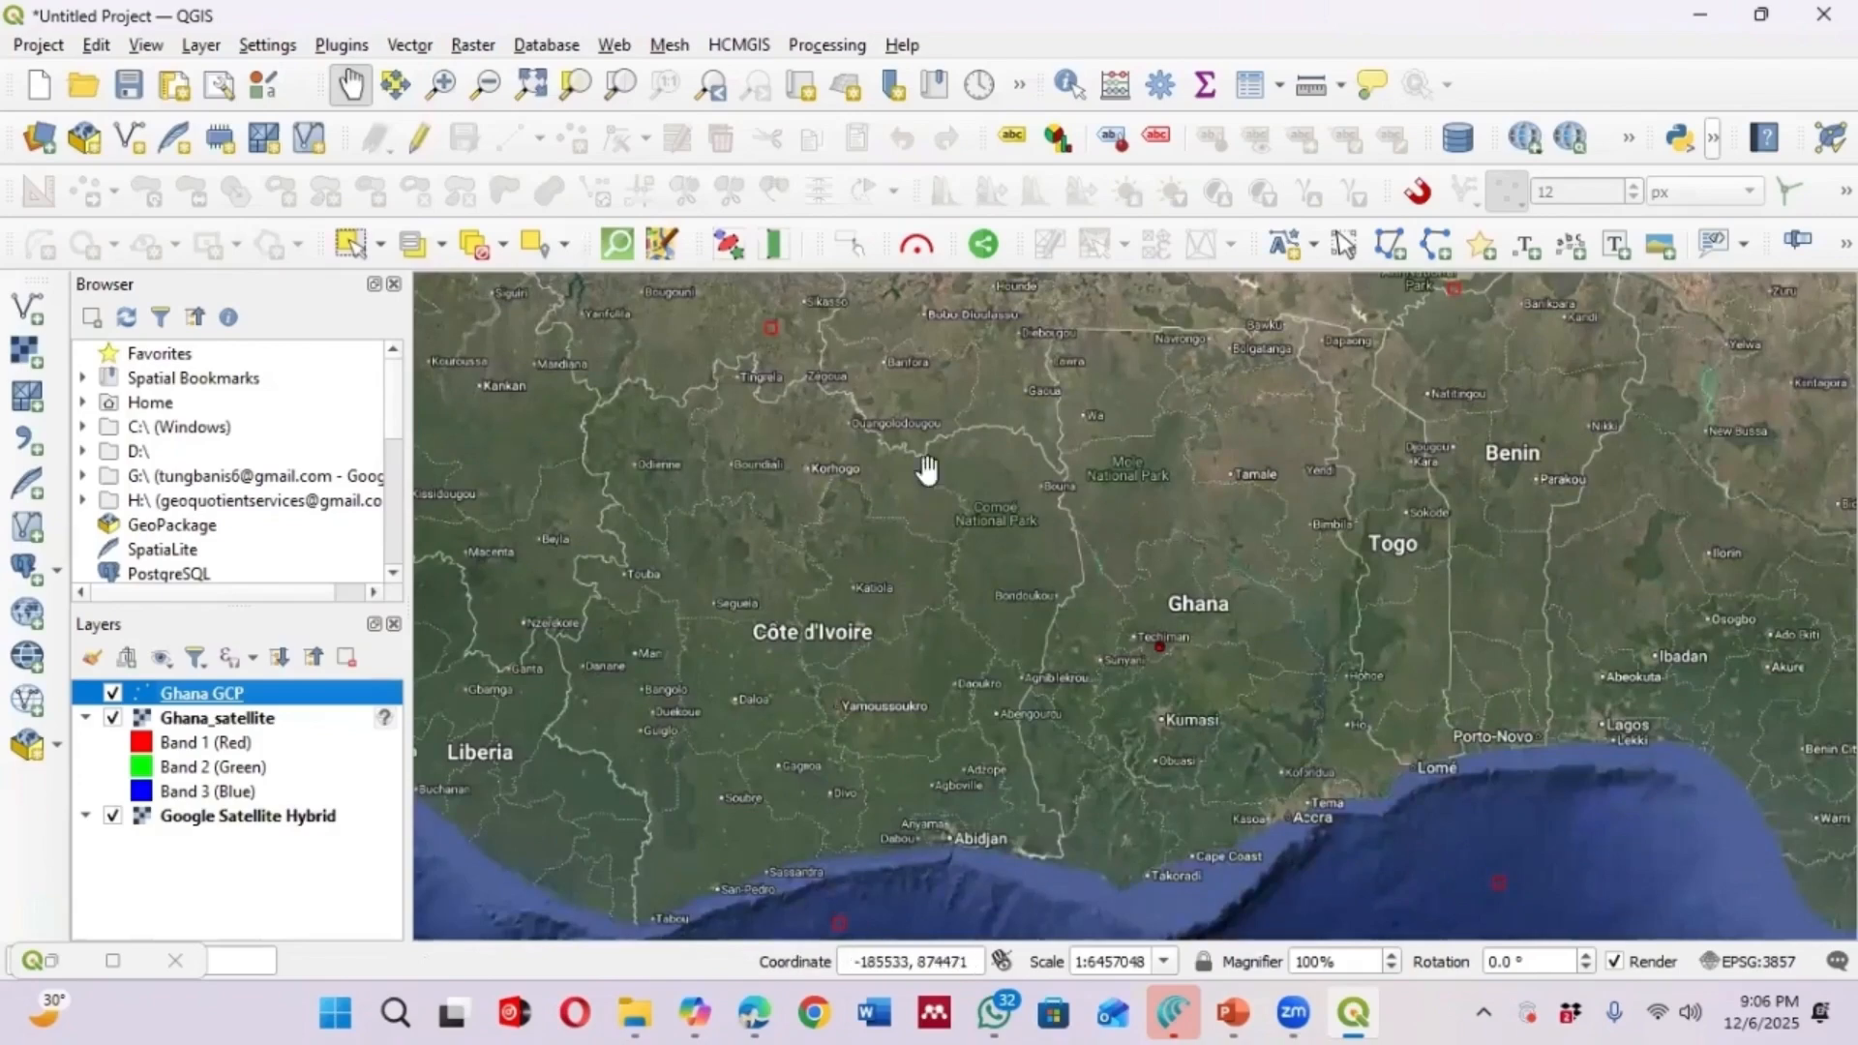
scroll(954, 502, "down", 1)
scroll(1202, 394, "up", 1)
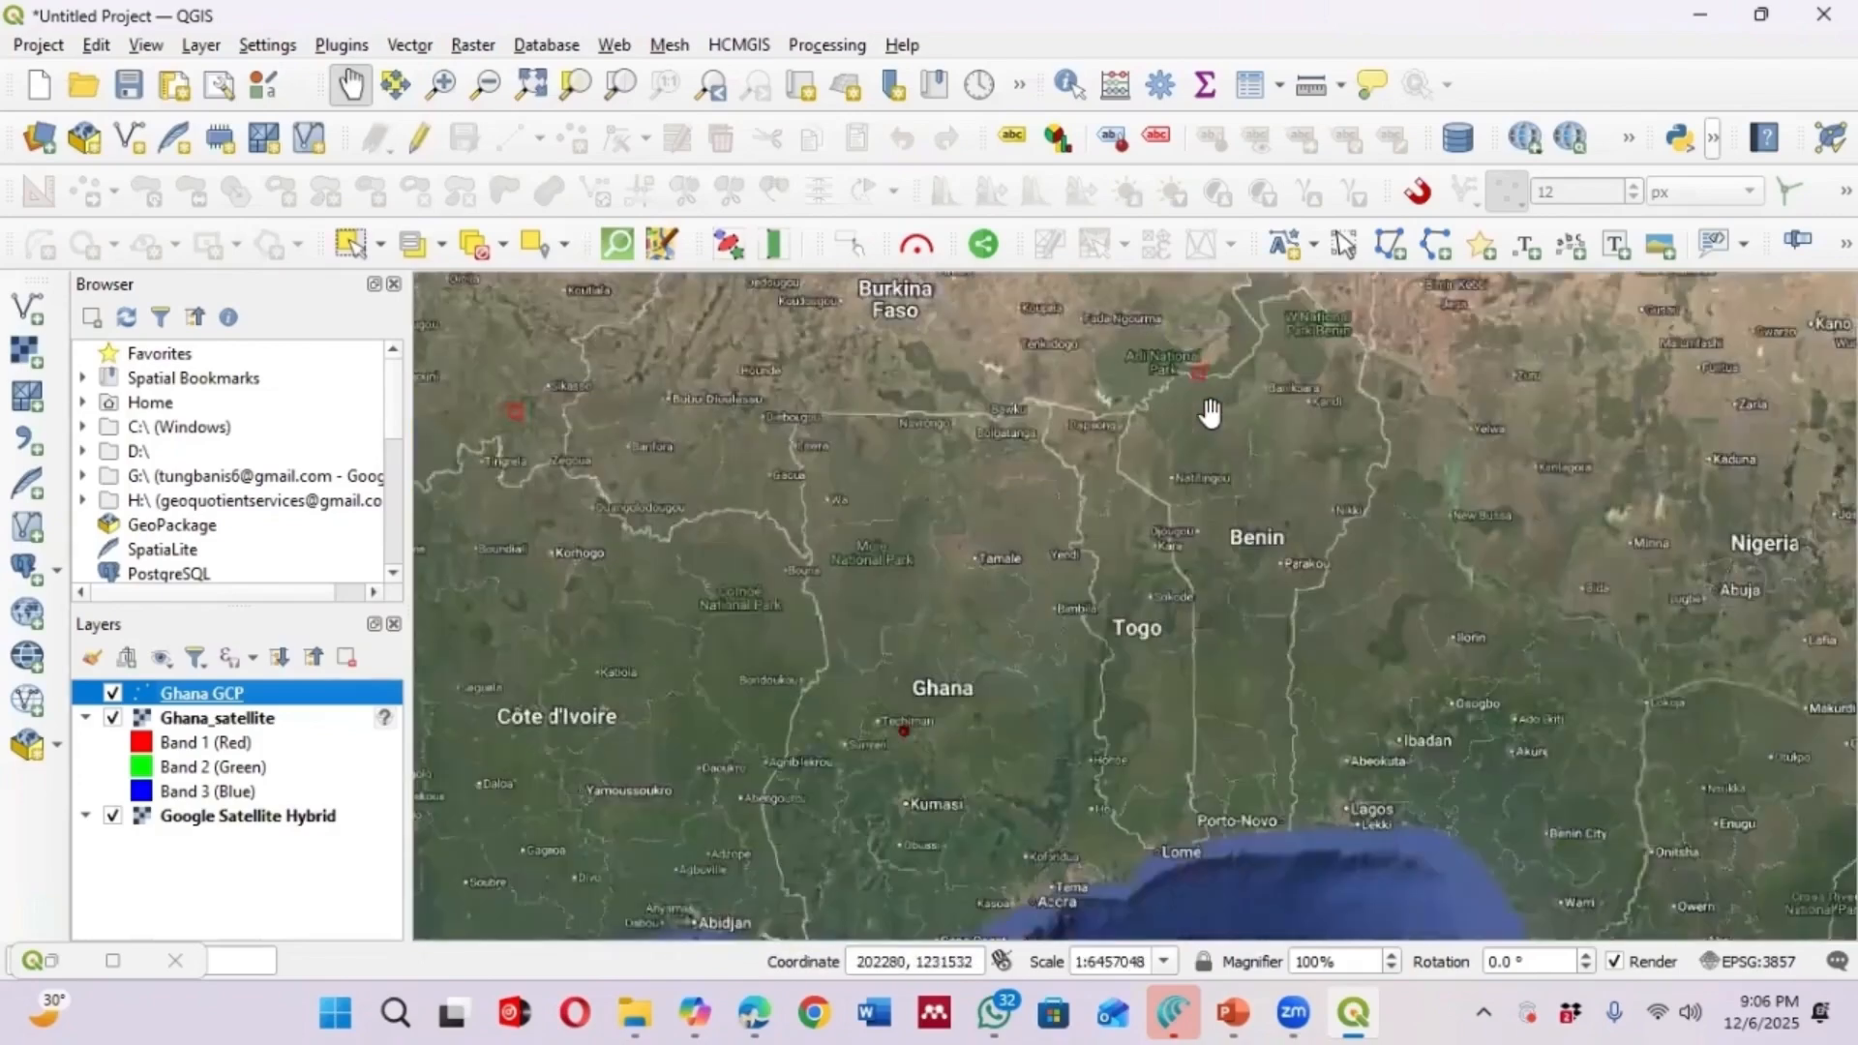
scroll(510, 414, "up", 2)
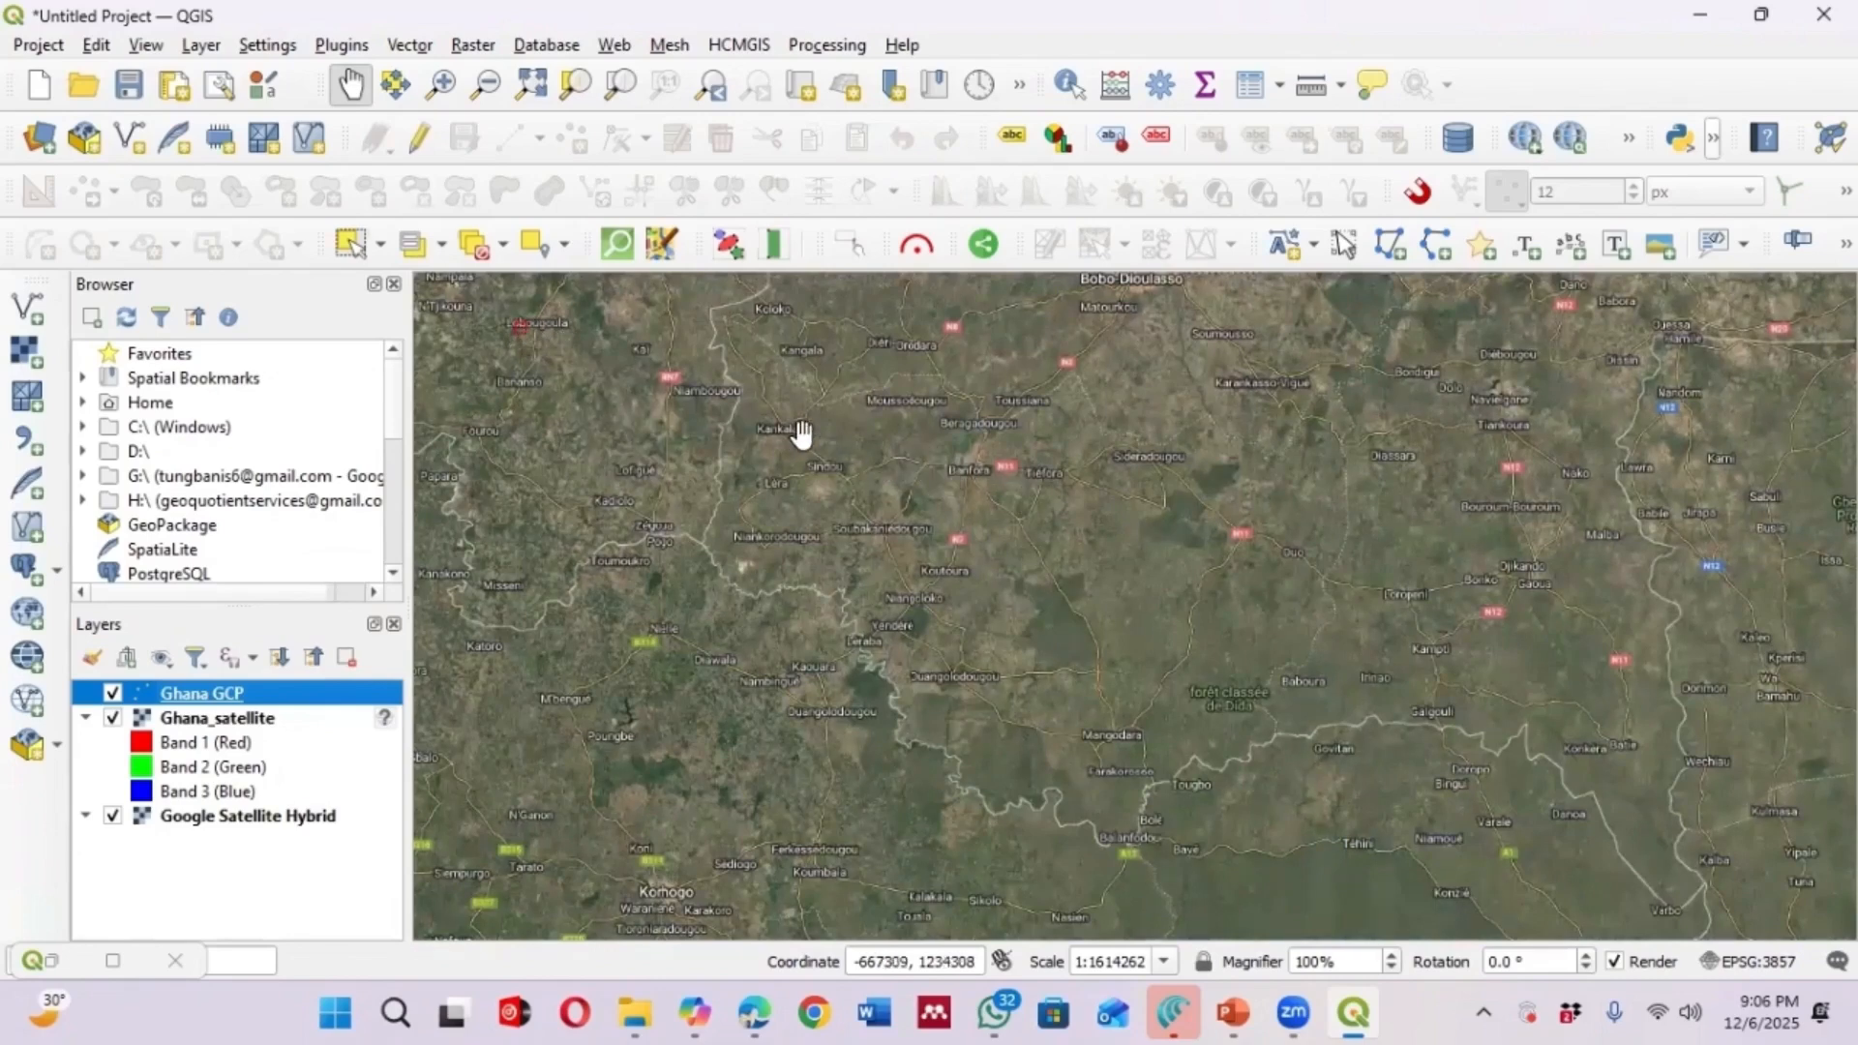
scroll(802, 432, "down", 2)
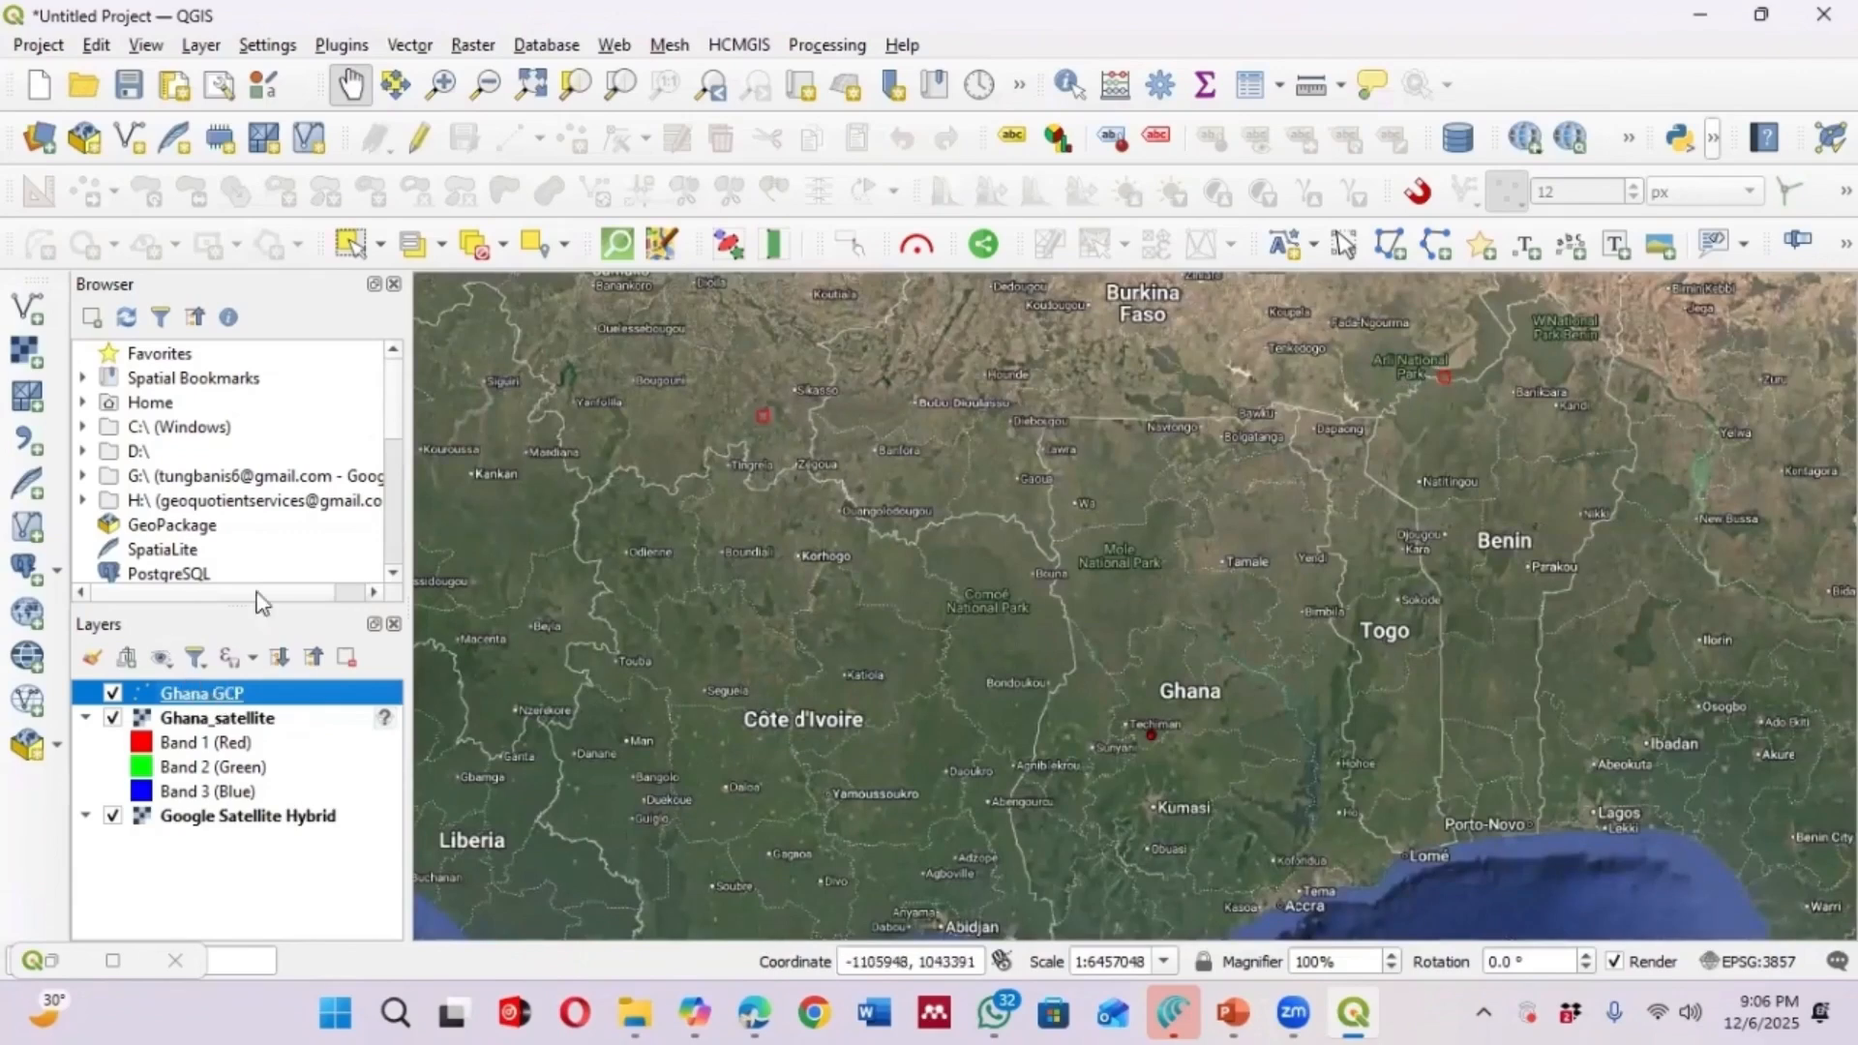
right_click(220, 698)
key("Escape")
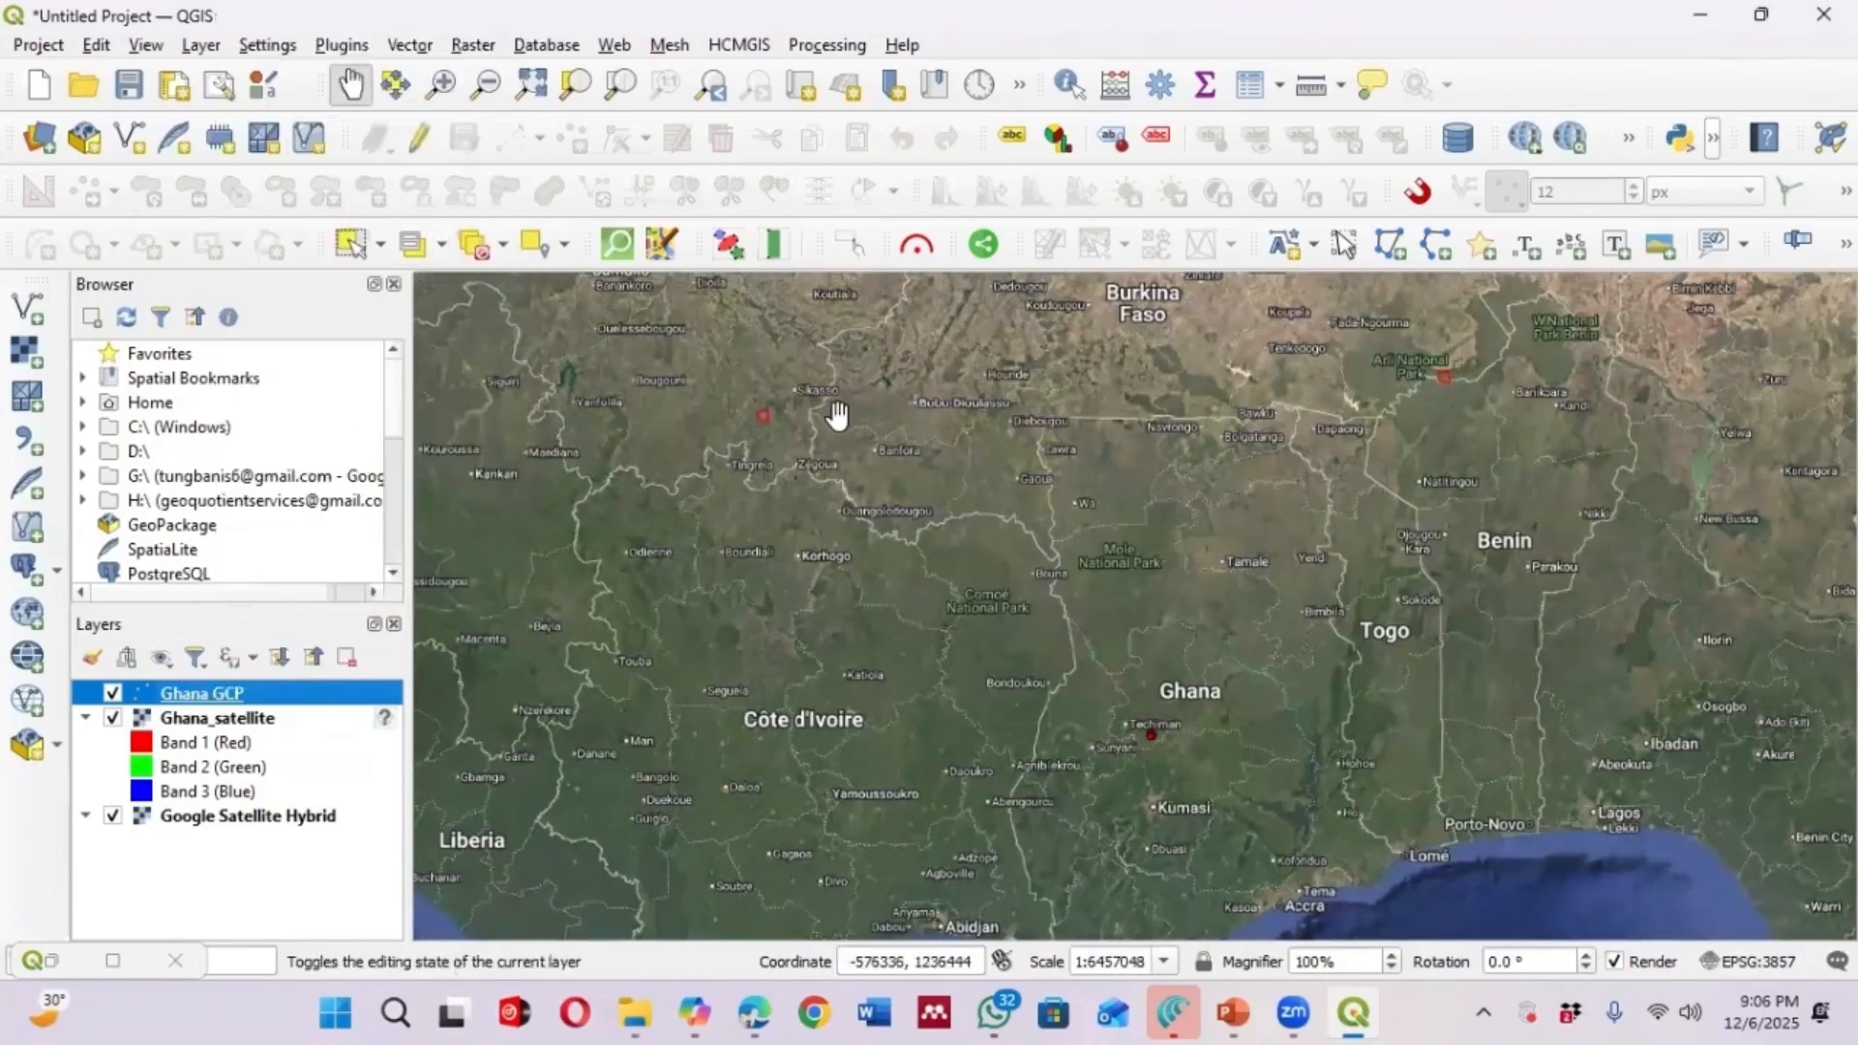
scroll(788, 410, "up", 1)
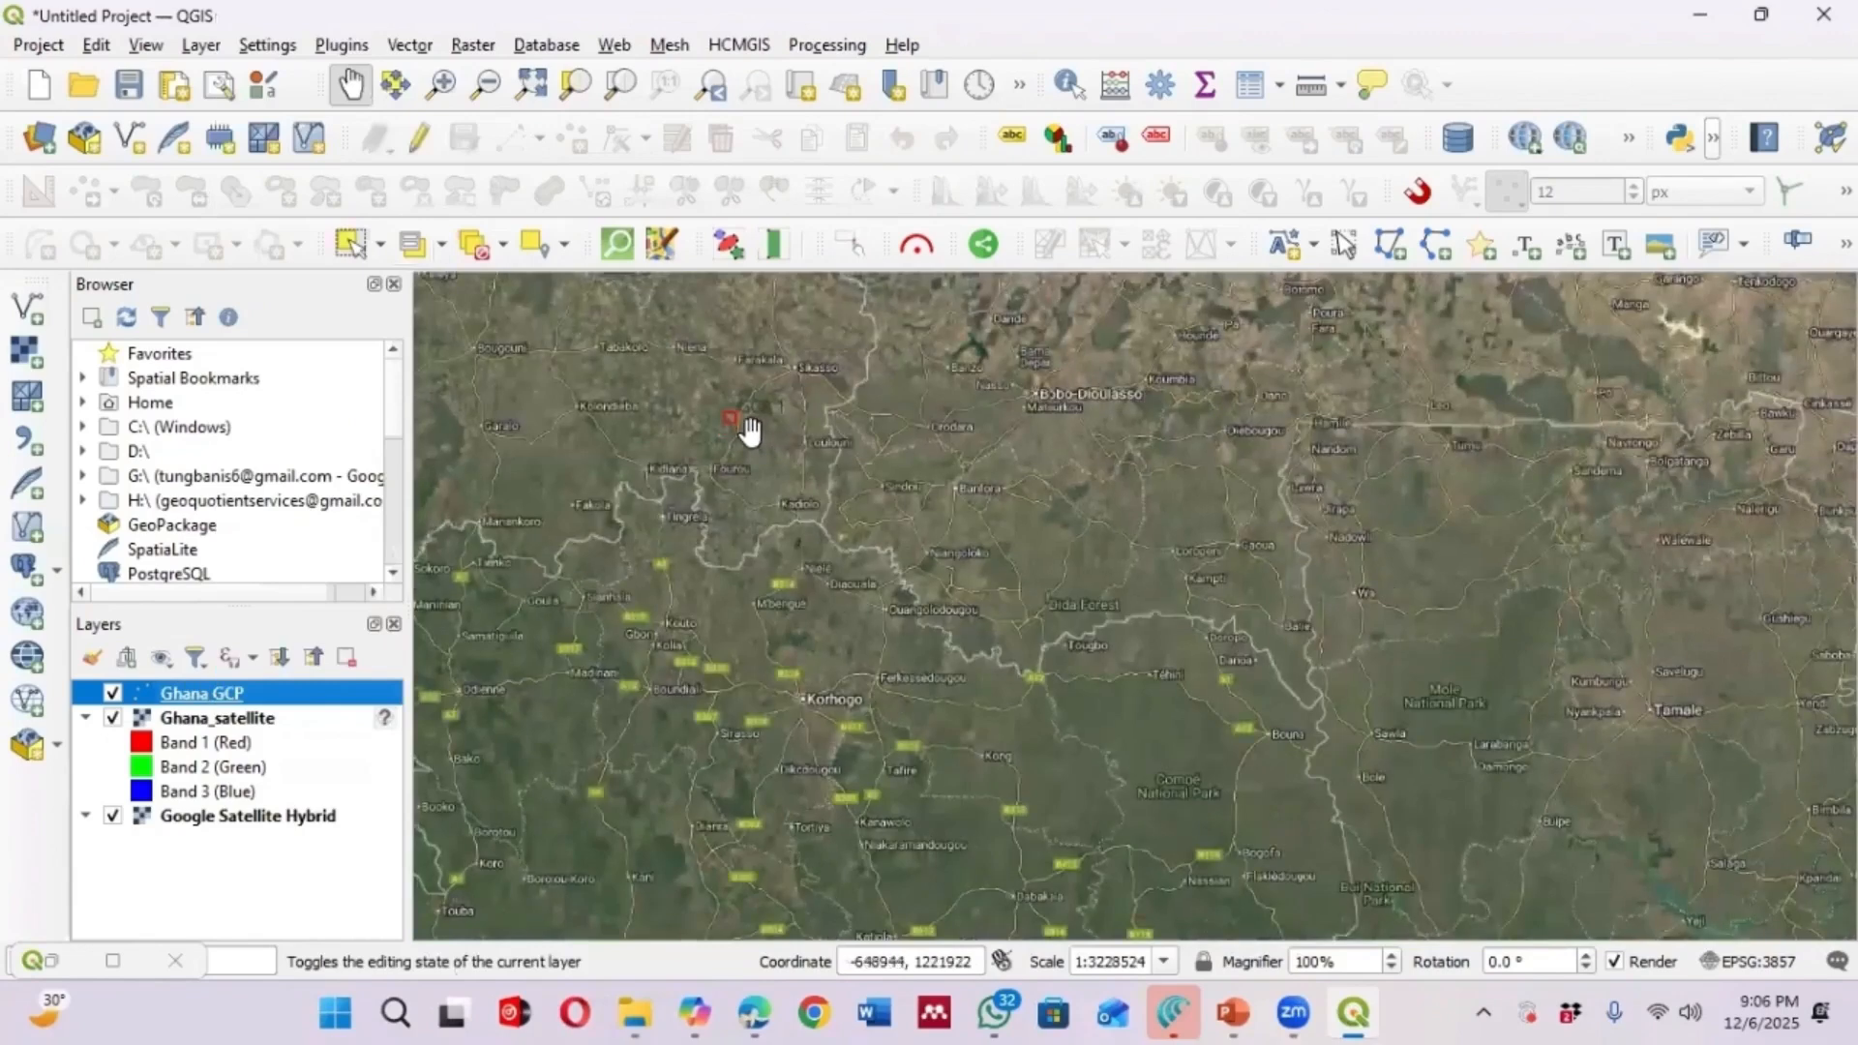
scroll(740, 438, "down", 1)
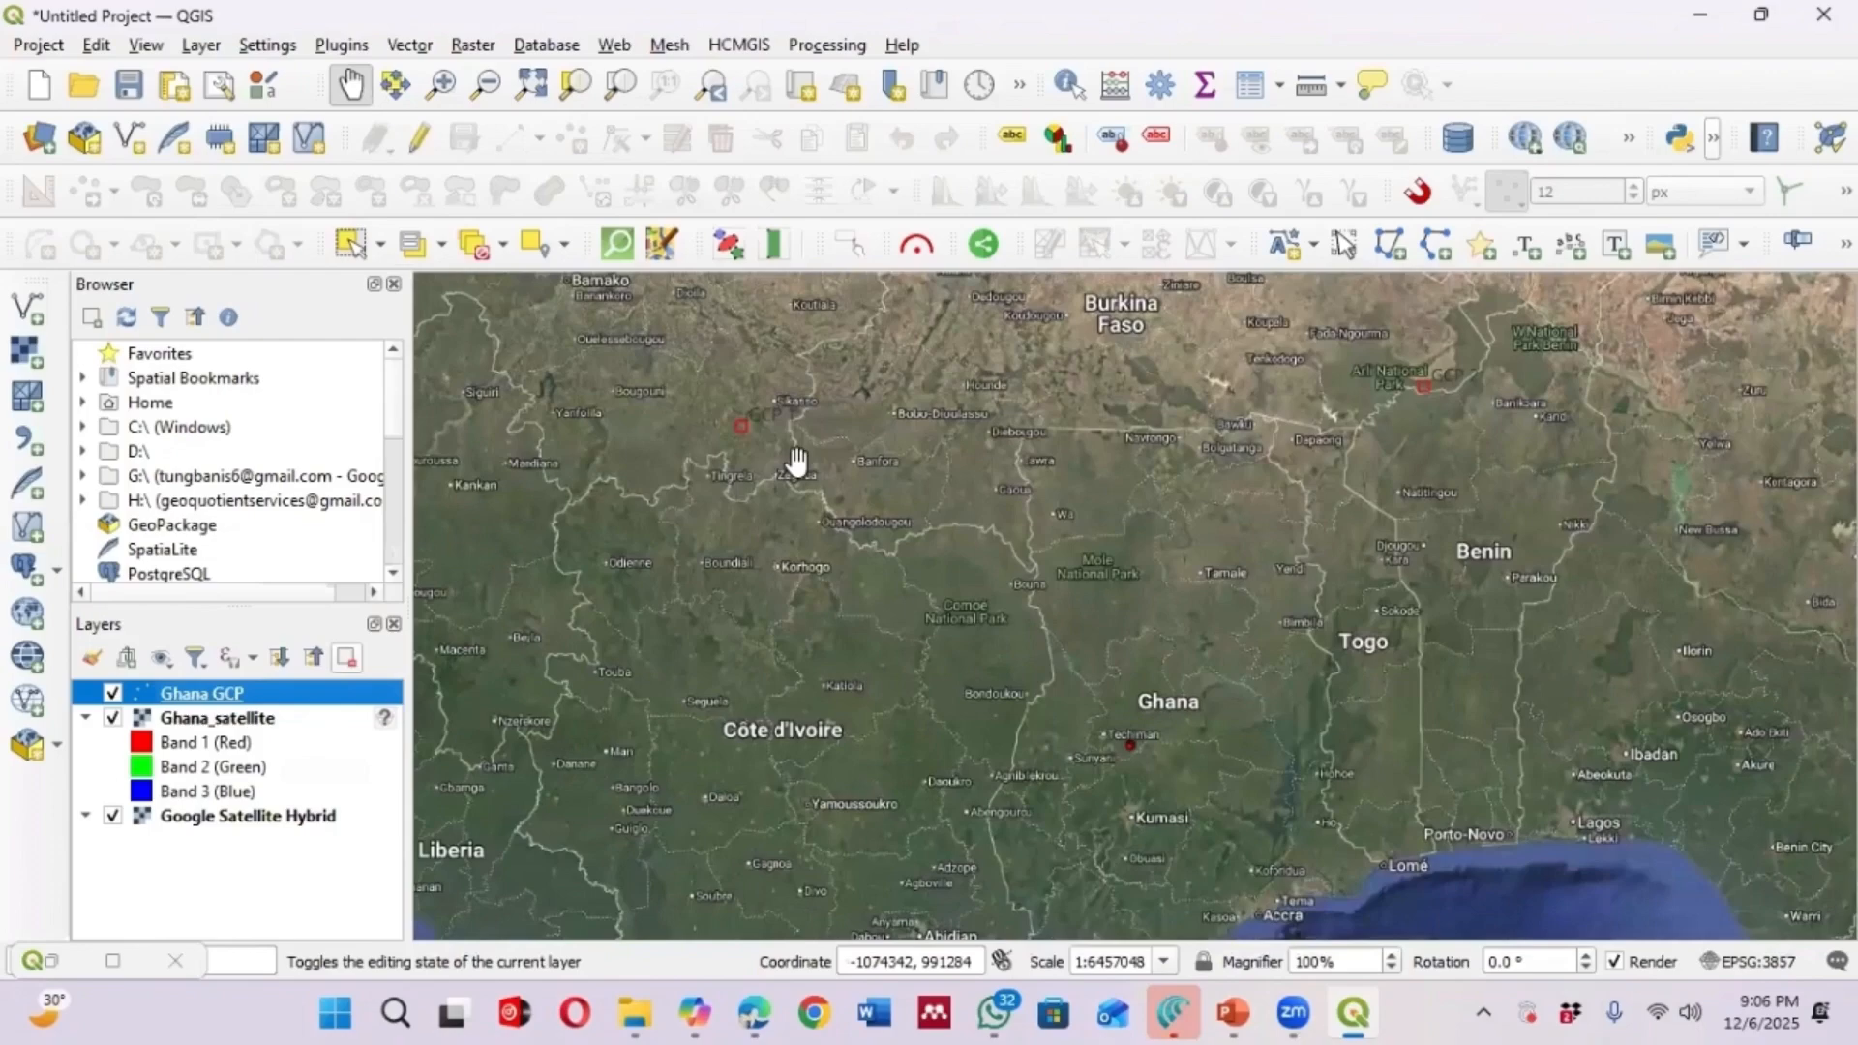
scroll(761, 426, "up", 1)
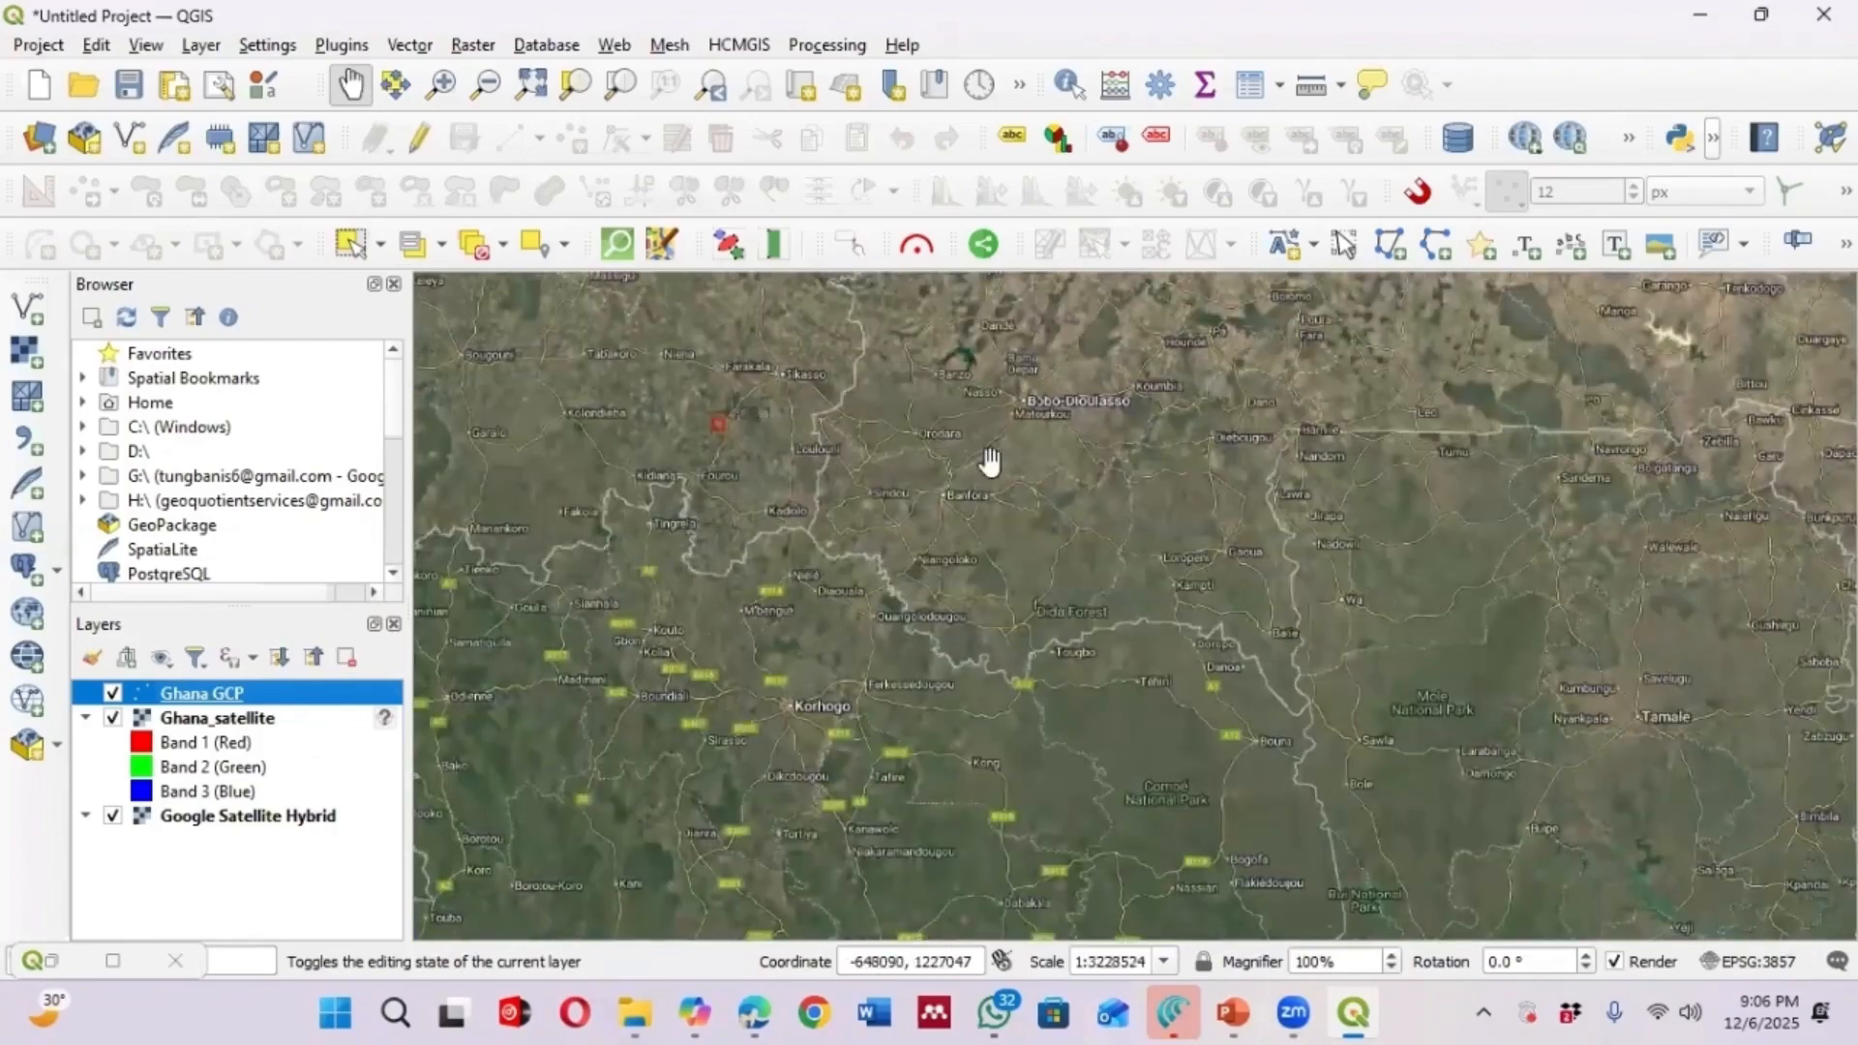
scroll(1146, 466, "down", 2)
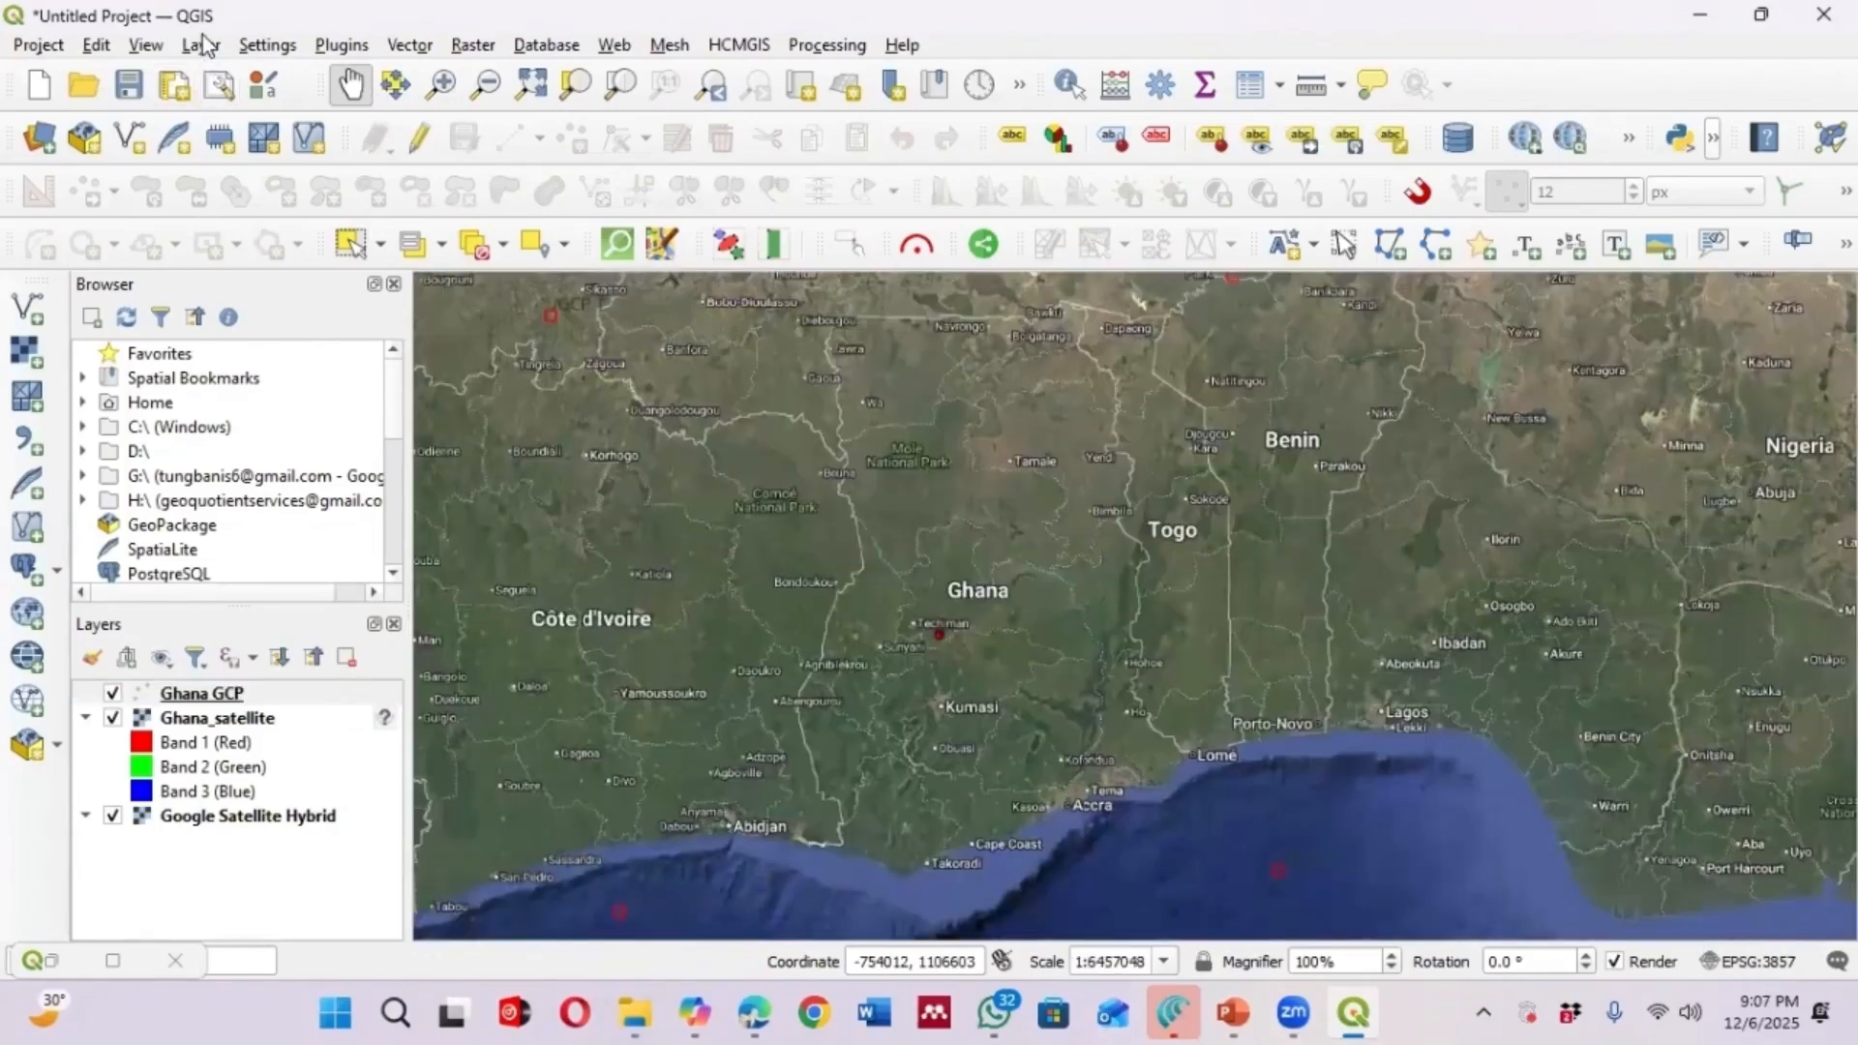
Open the Georeferencer, discard the previous GCP points, and load Ghana_satellite.jpg from the Georeferencing folder as the raster
left_click(201, 44)
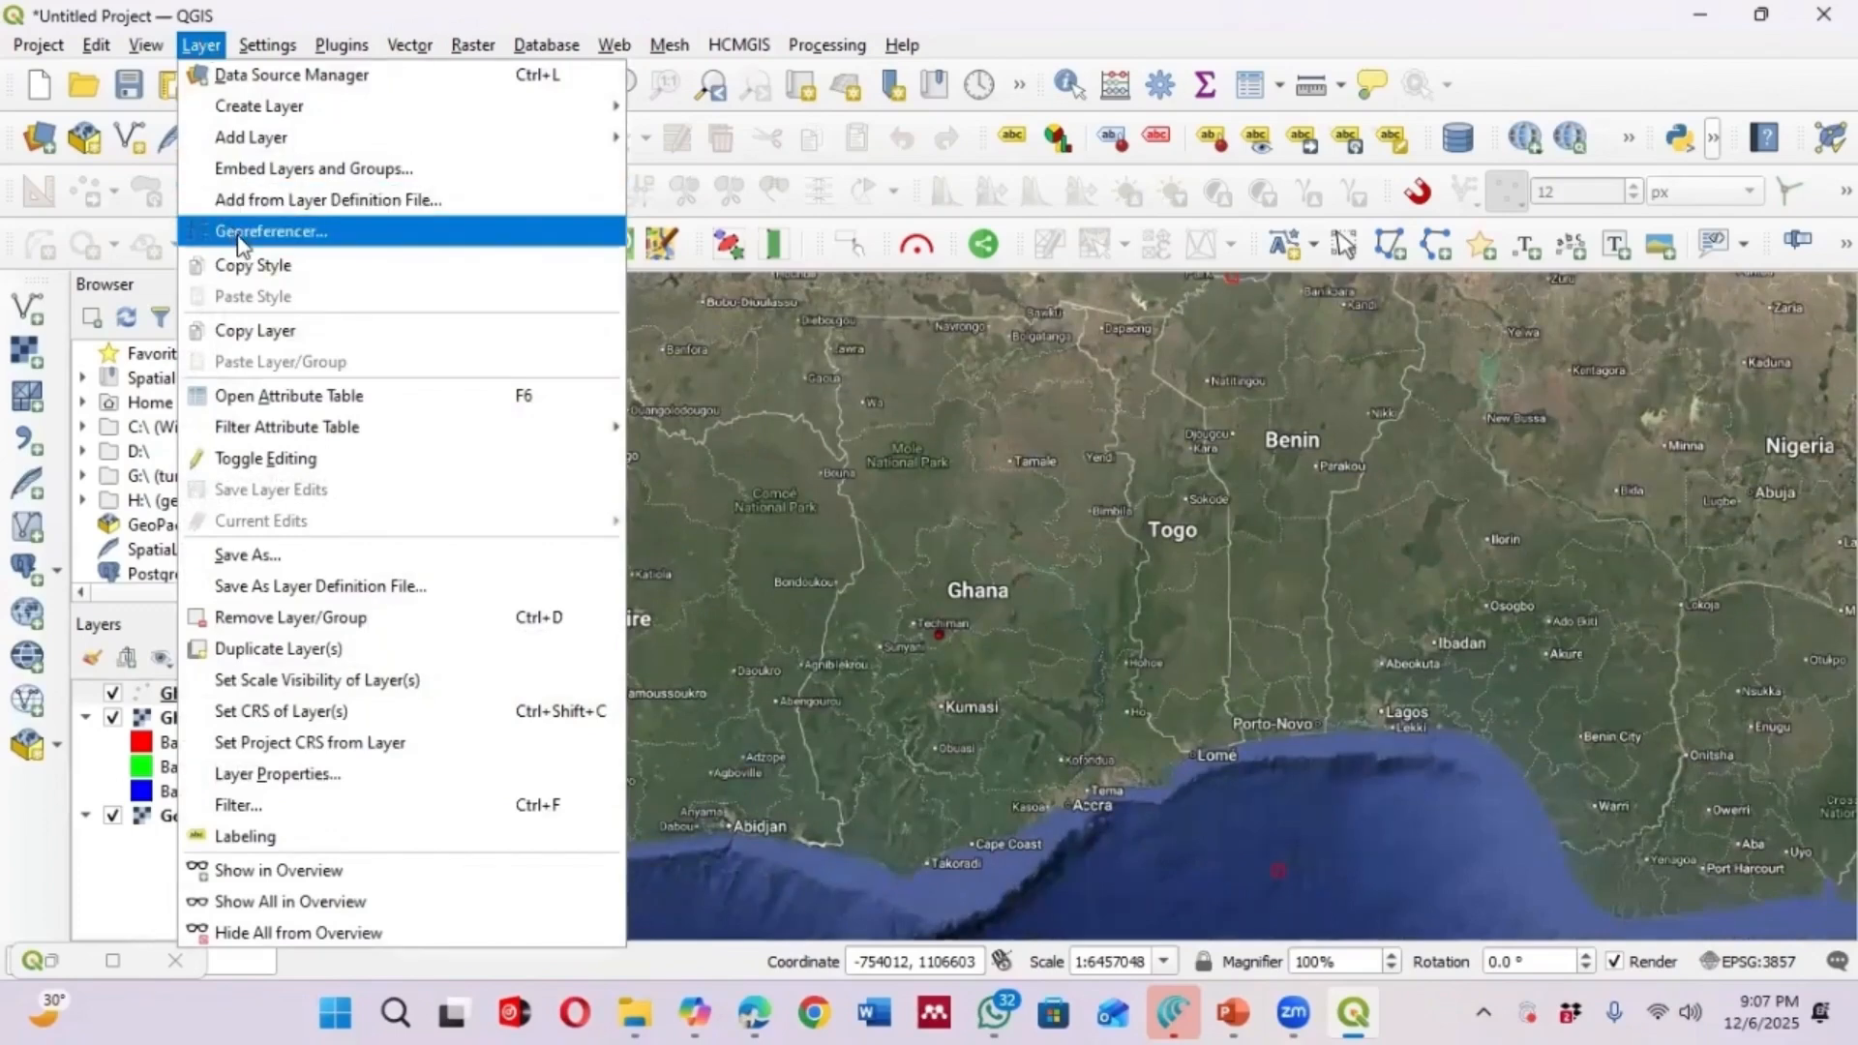
left_click(929, 319)
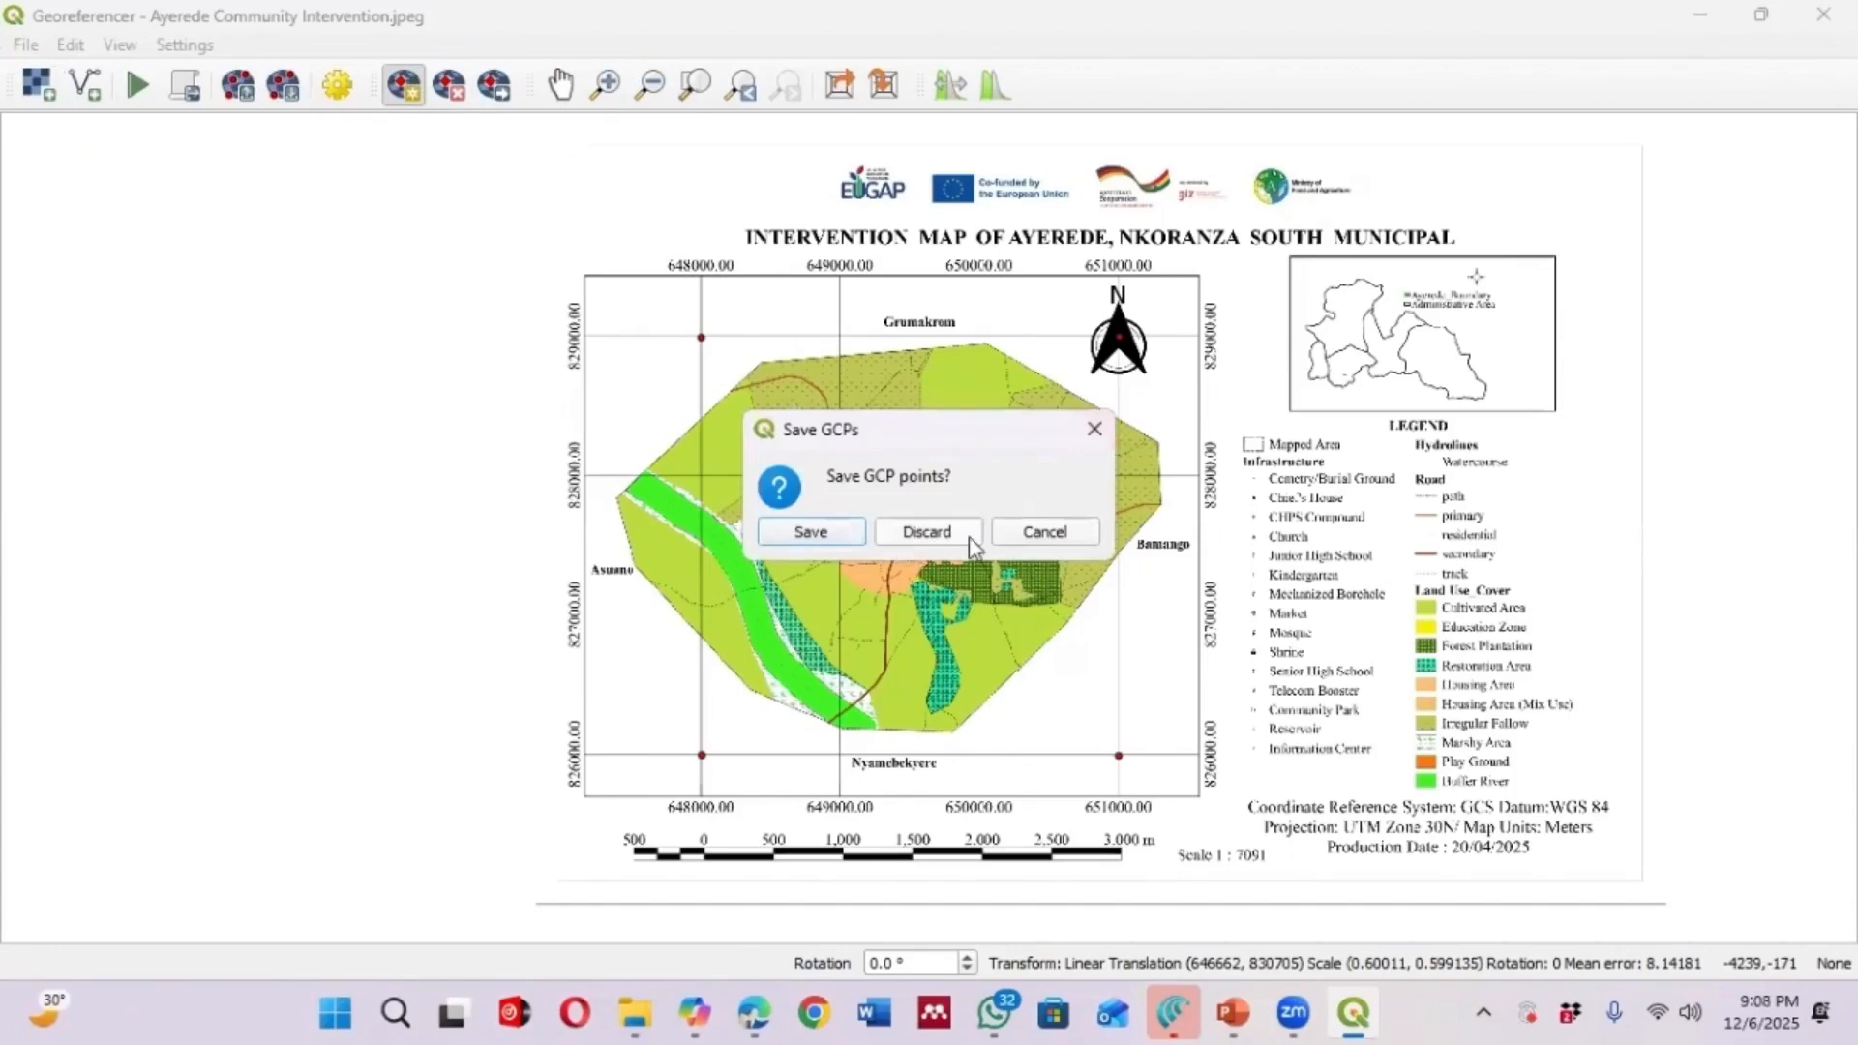
left_click(895, 538)
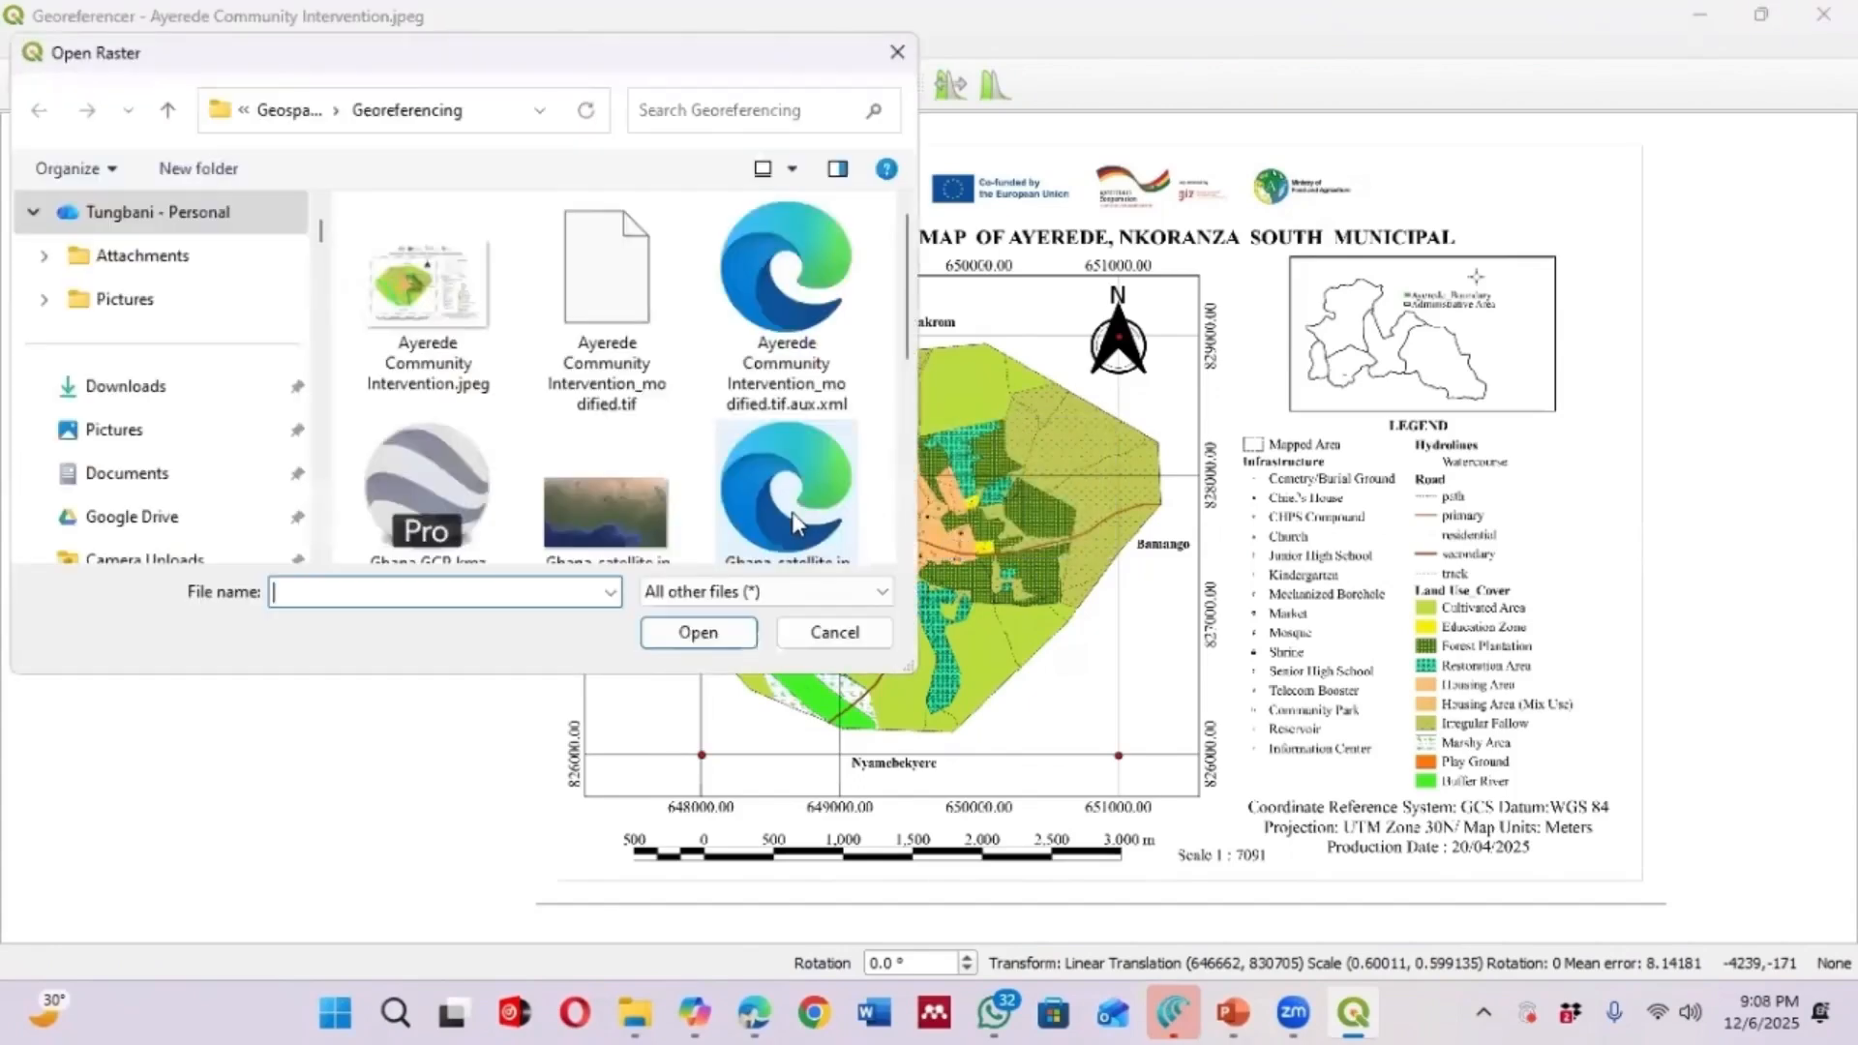
left_click(622, 546)
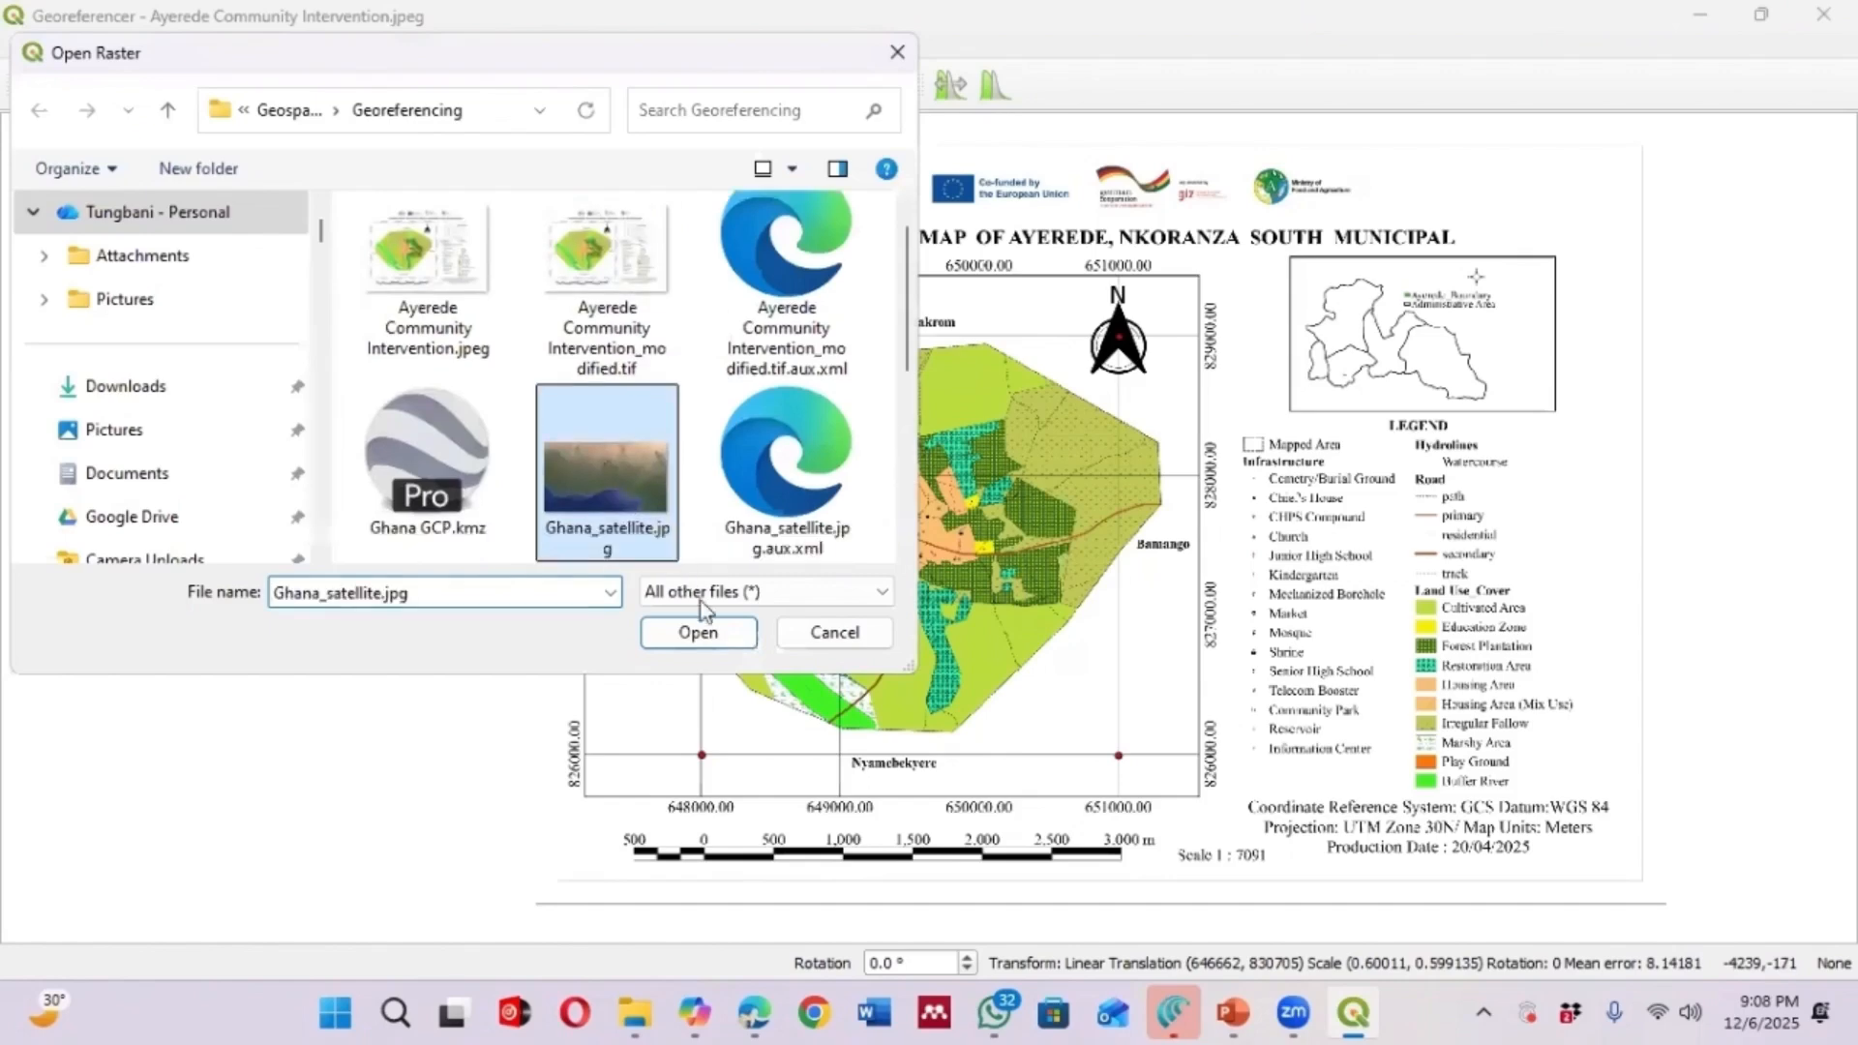
left_click(697, 632)
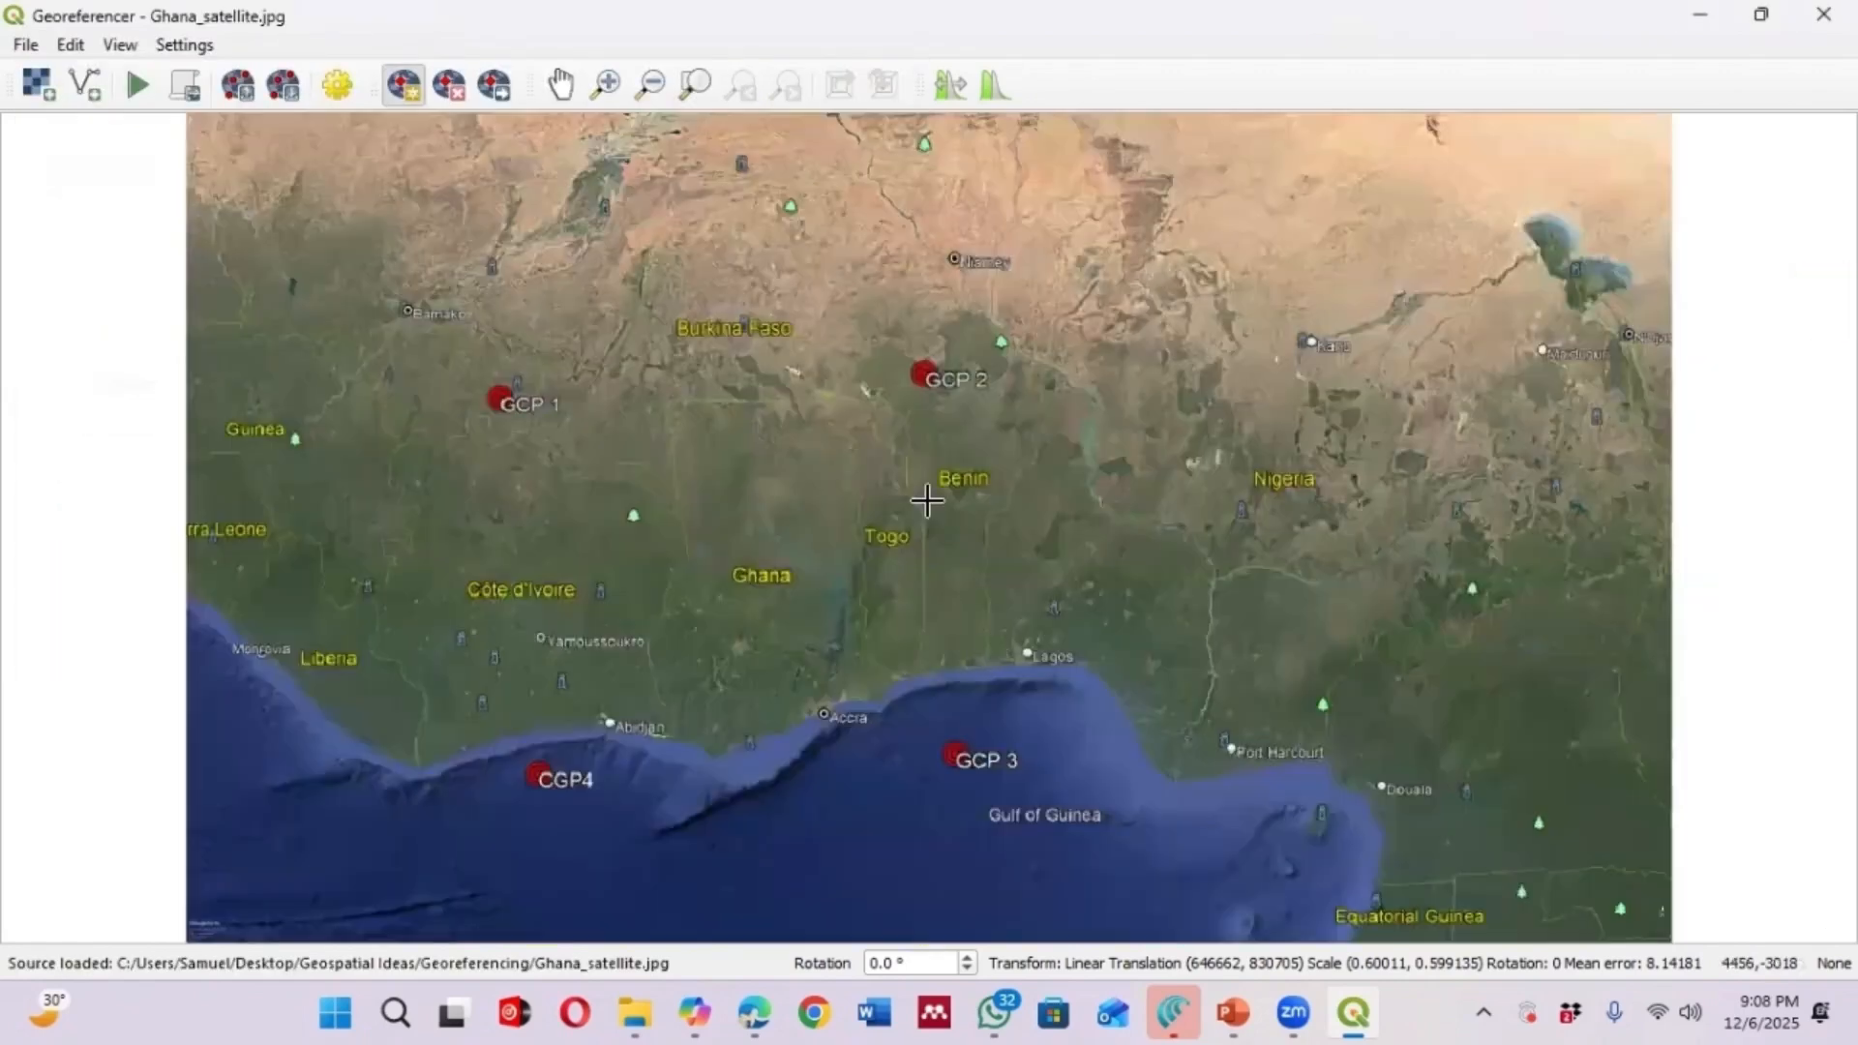
Add a control point at the GCP 1 marker on the image, taking its coordinates from the matching Ghana GCP point on the map canvas
scroll(929, 497, "down", 2)
scroll(924, 486, "up", 1)
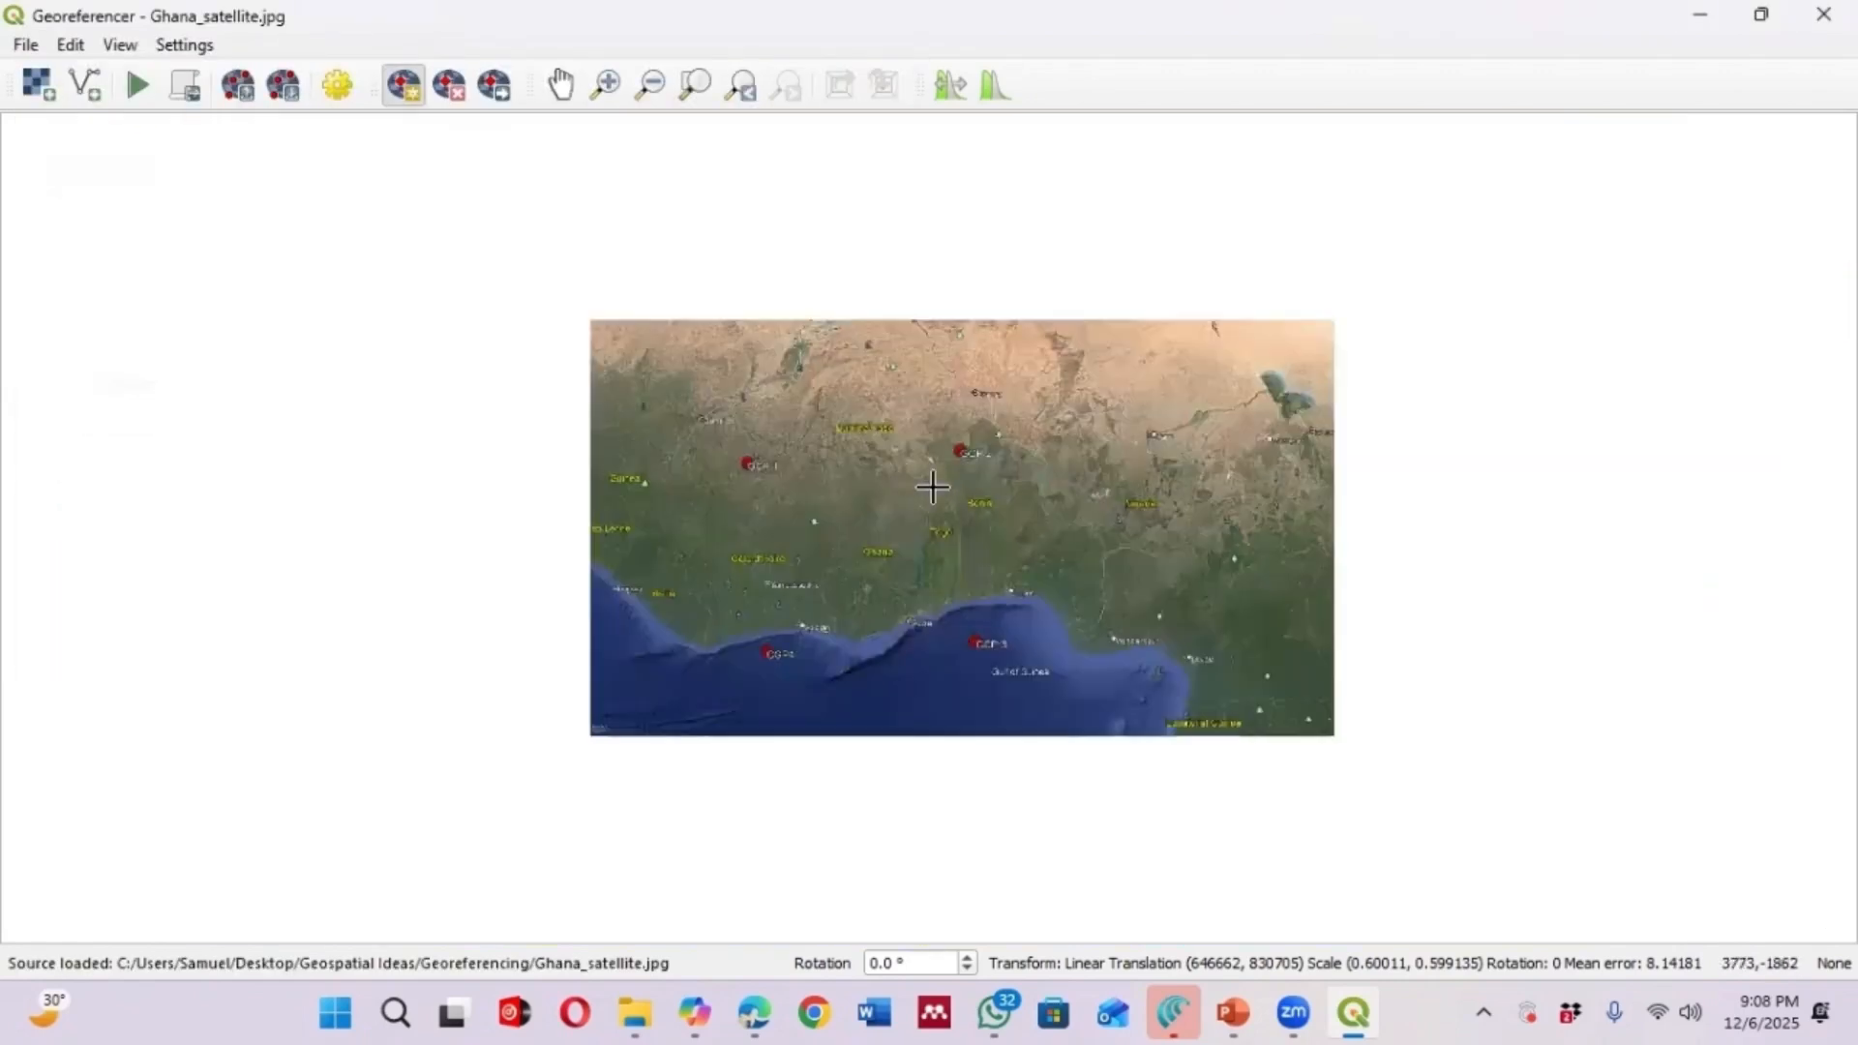
scroll(931, 487, "up", 1)
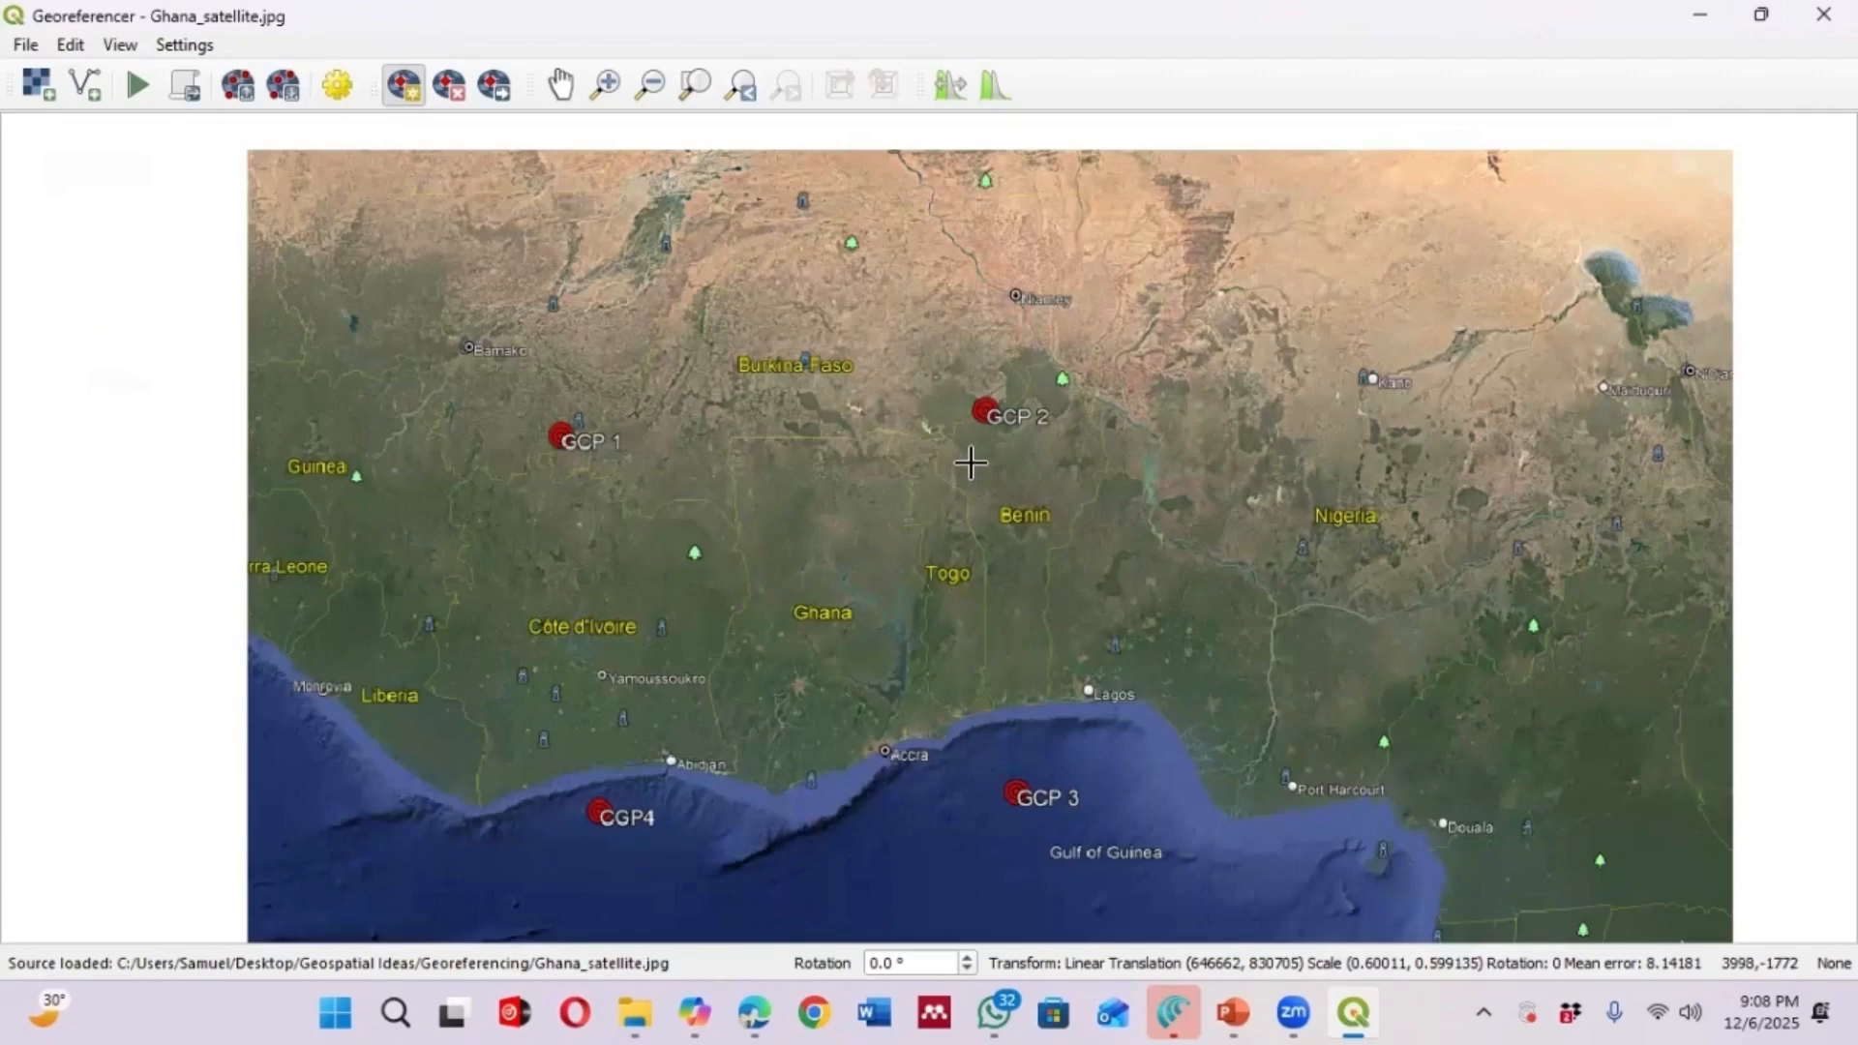
scroll(960, 439, "down", 1)
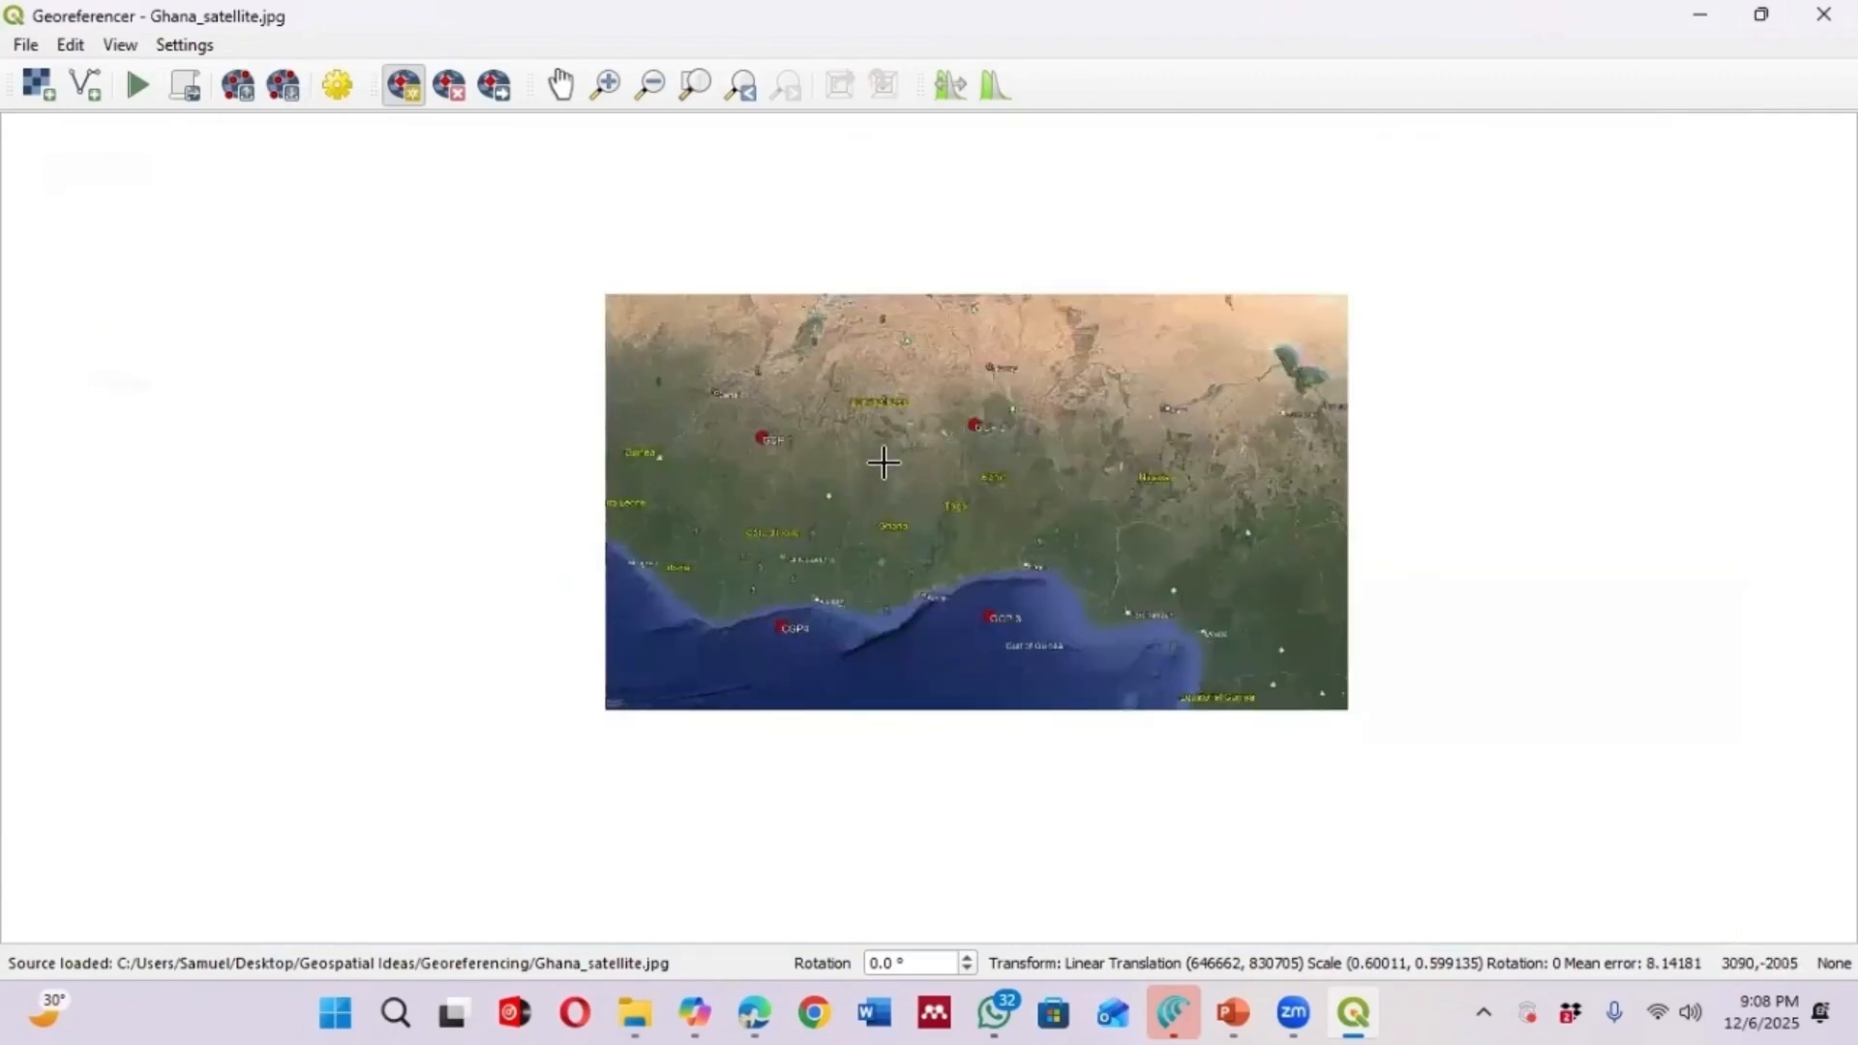
scroll(853, 395, "up", 1)
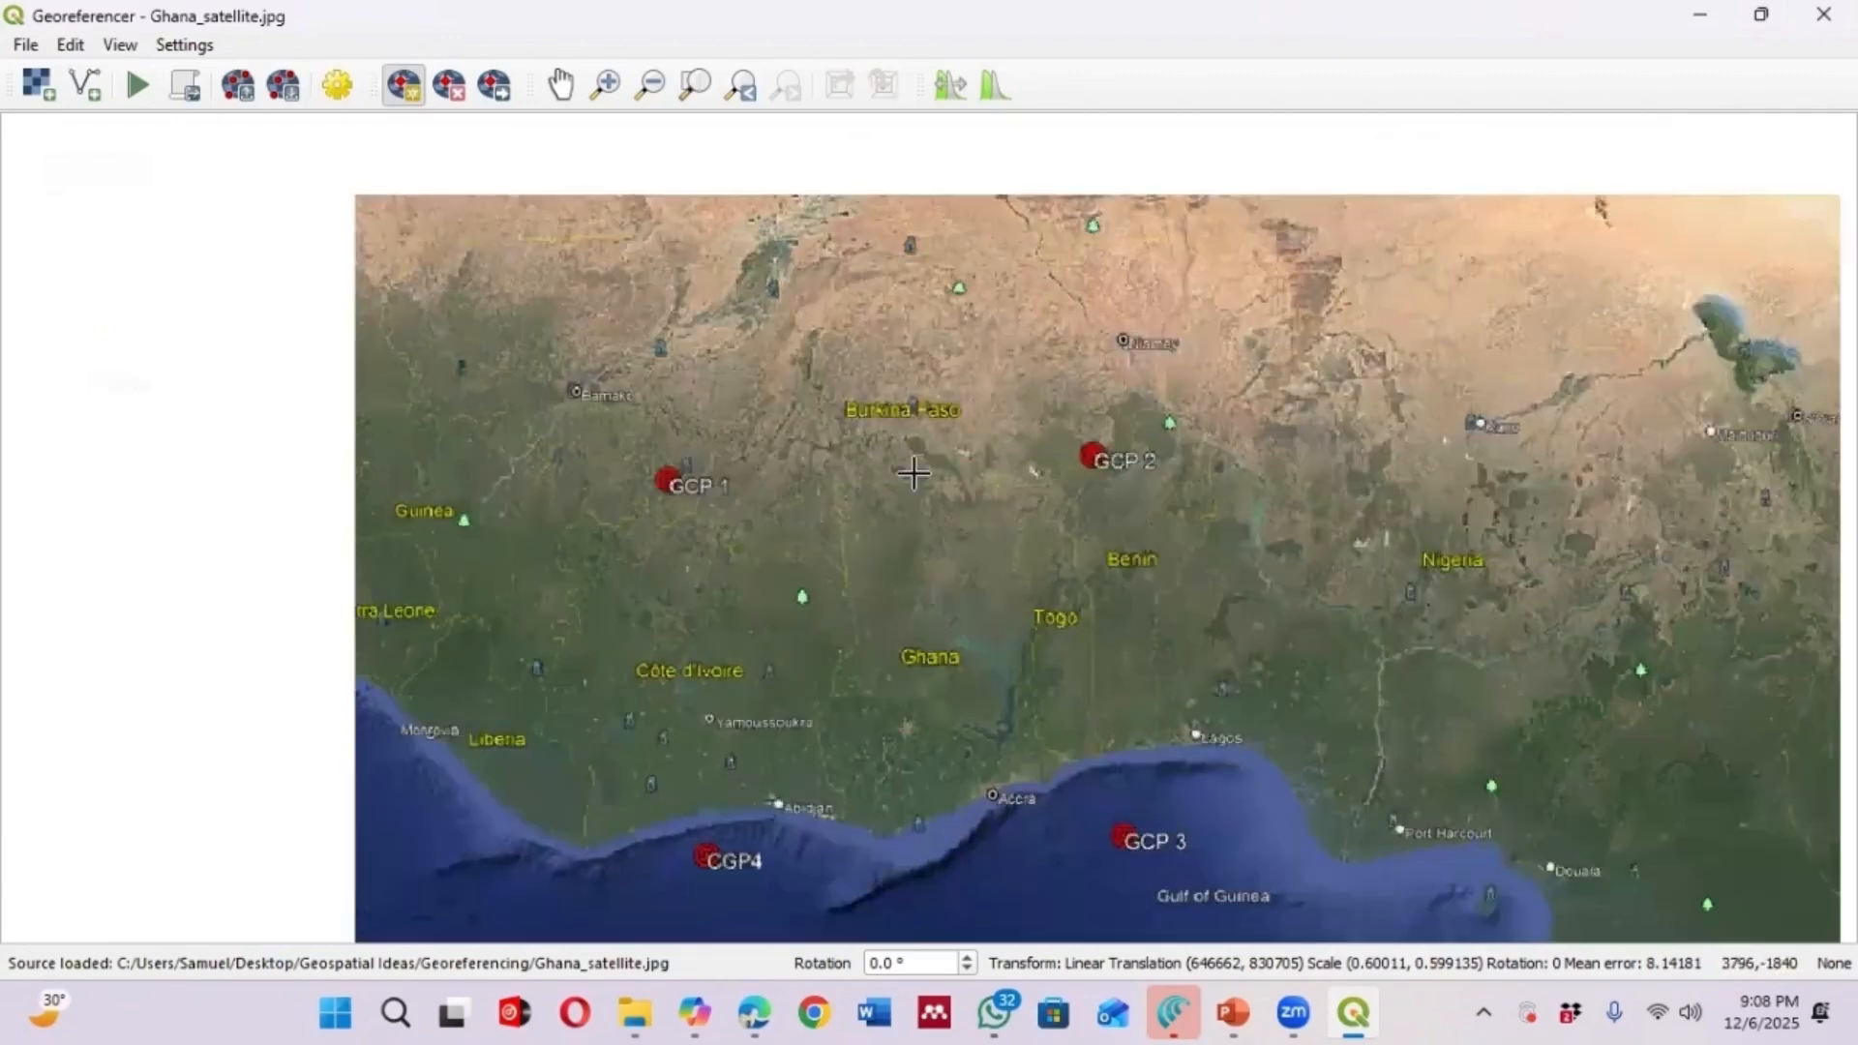
scroll(707, 327, "down", 1)
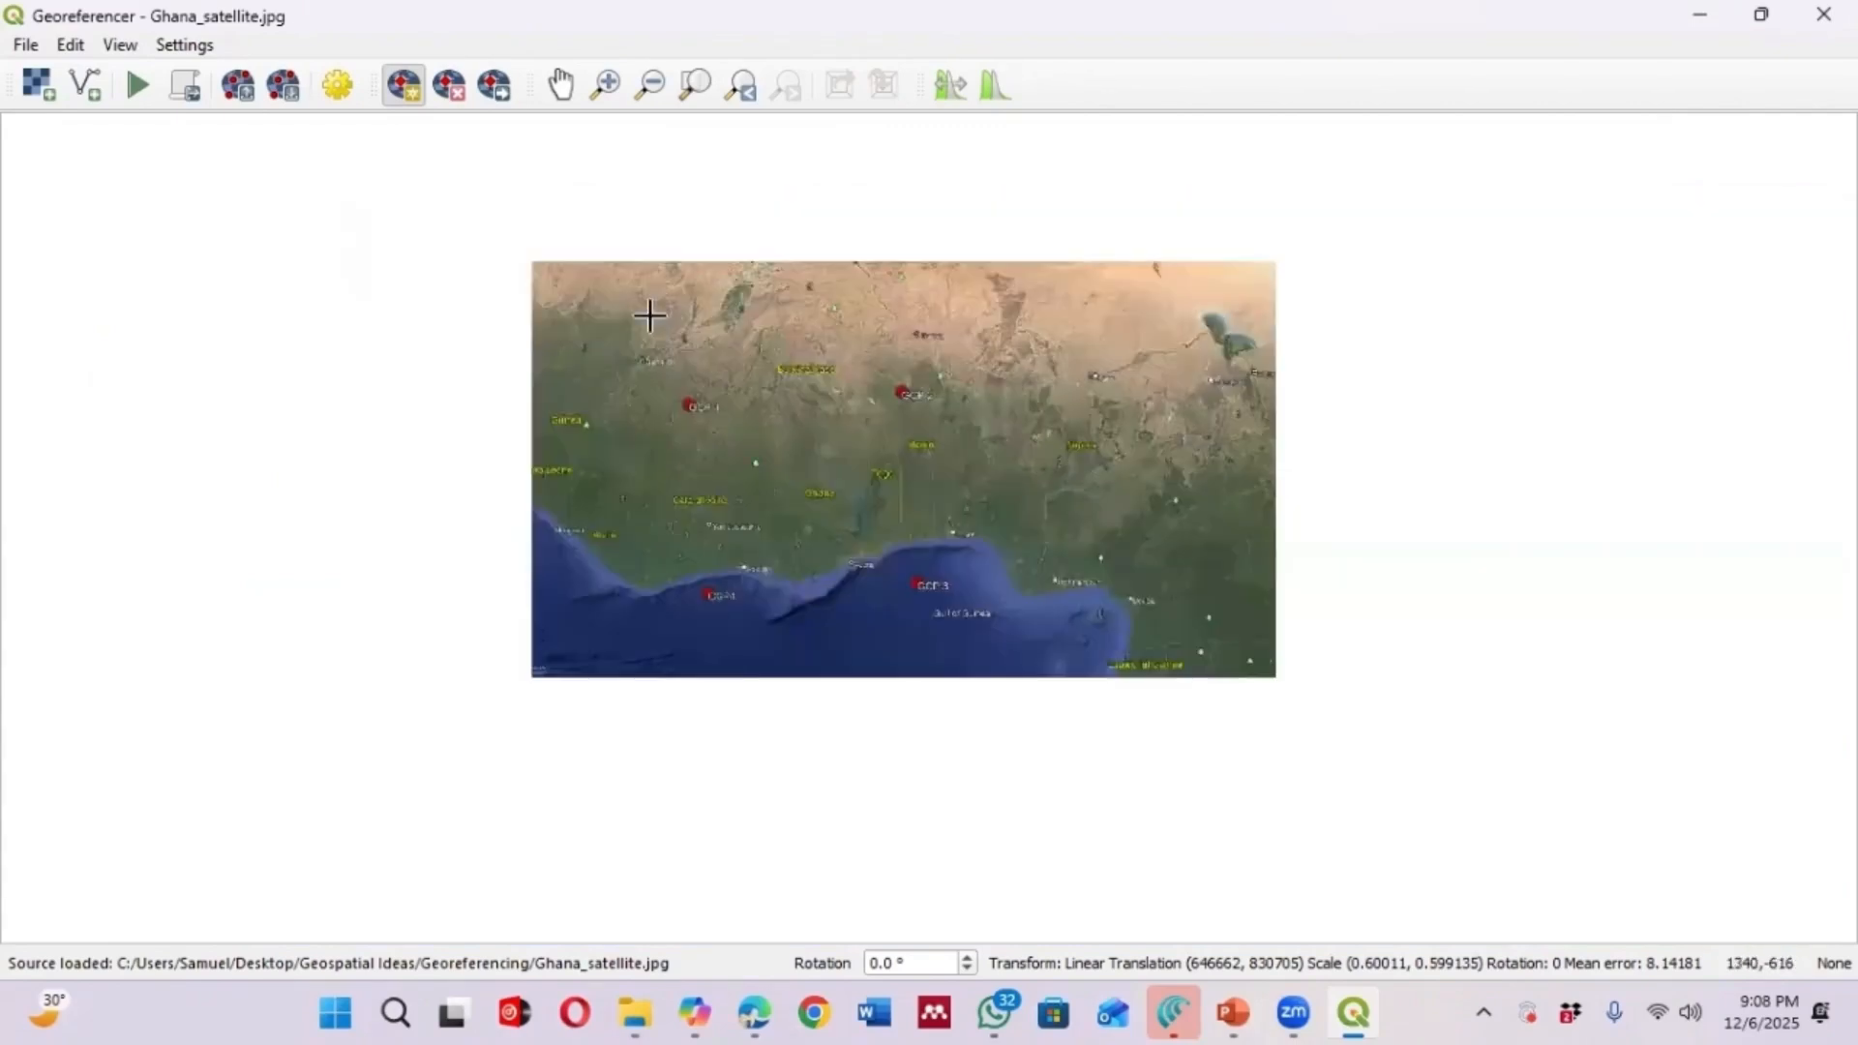
scroll(711, 419, "up", 1)
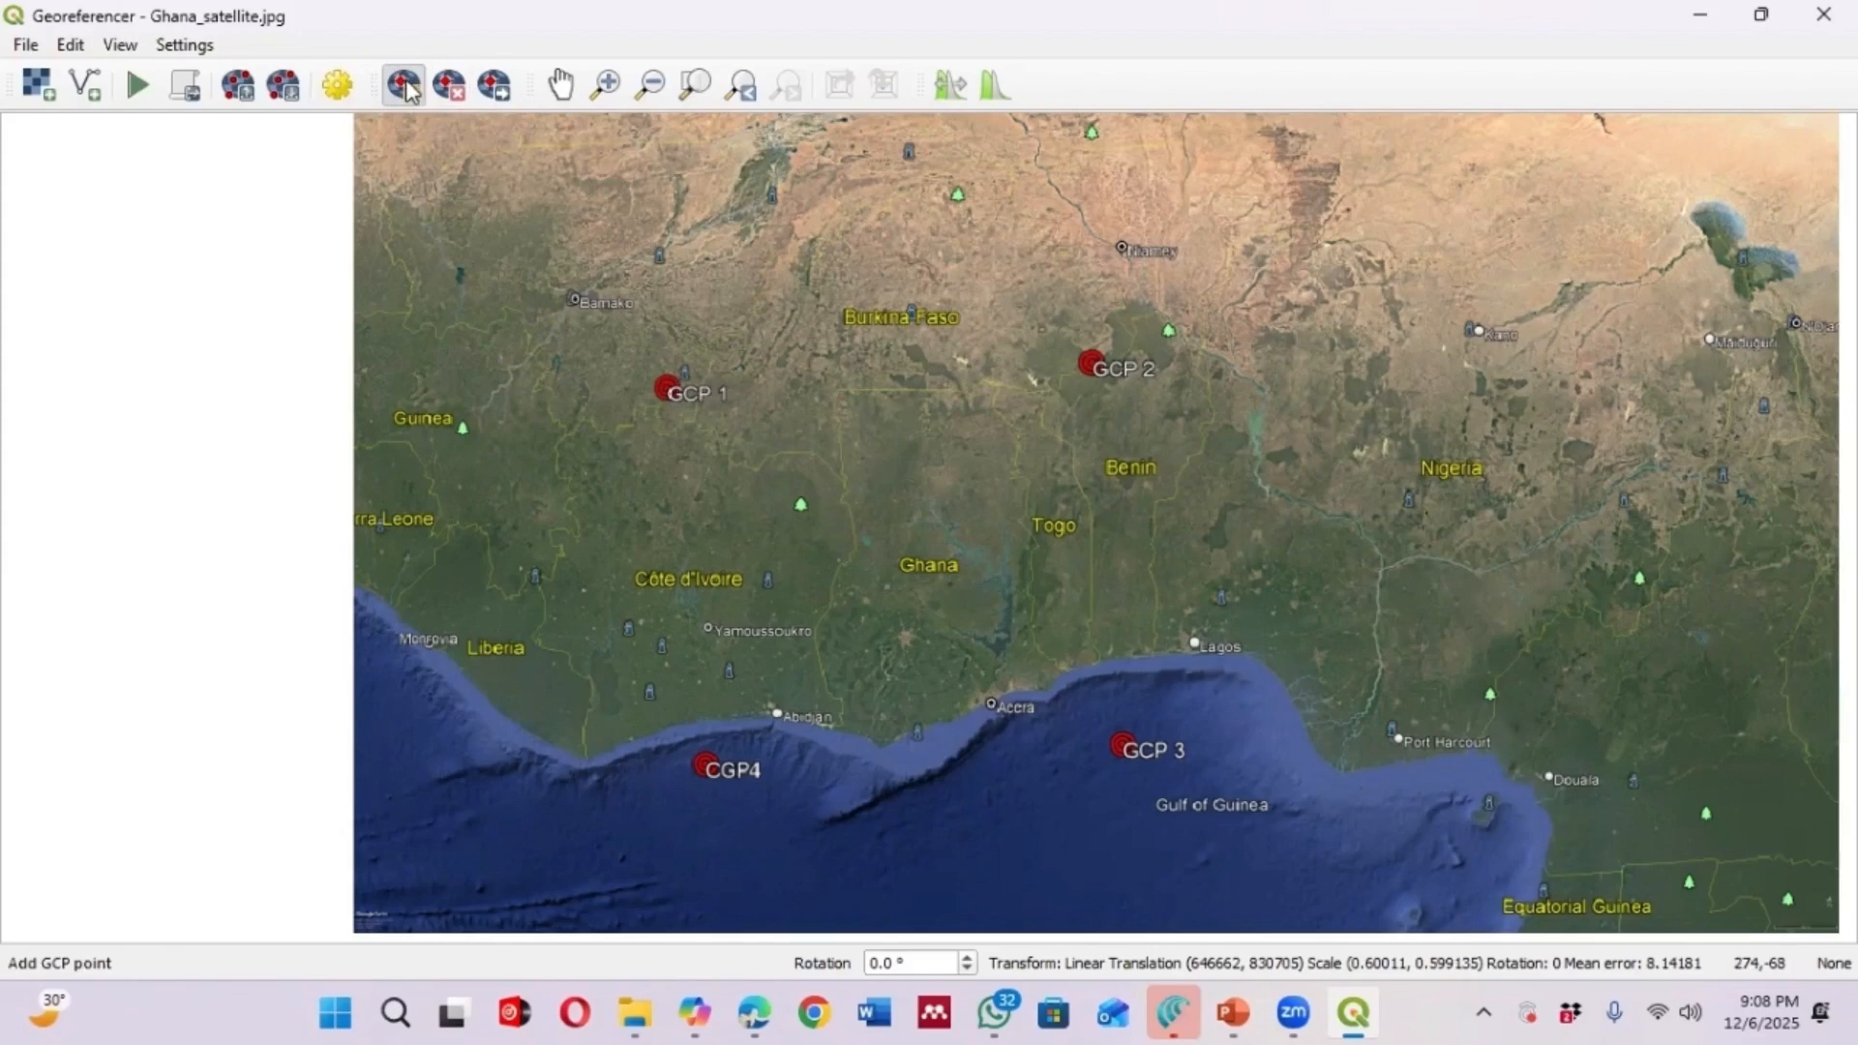
scroll(674, 392, "up", 1)
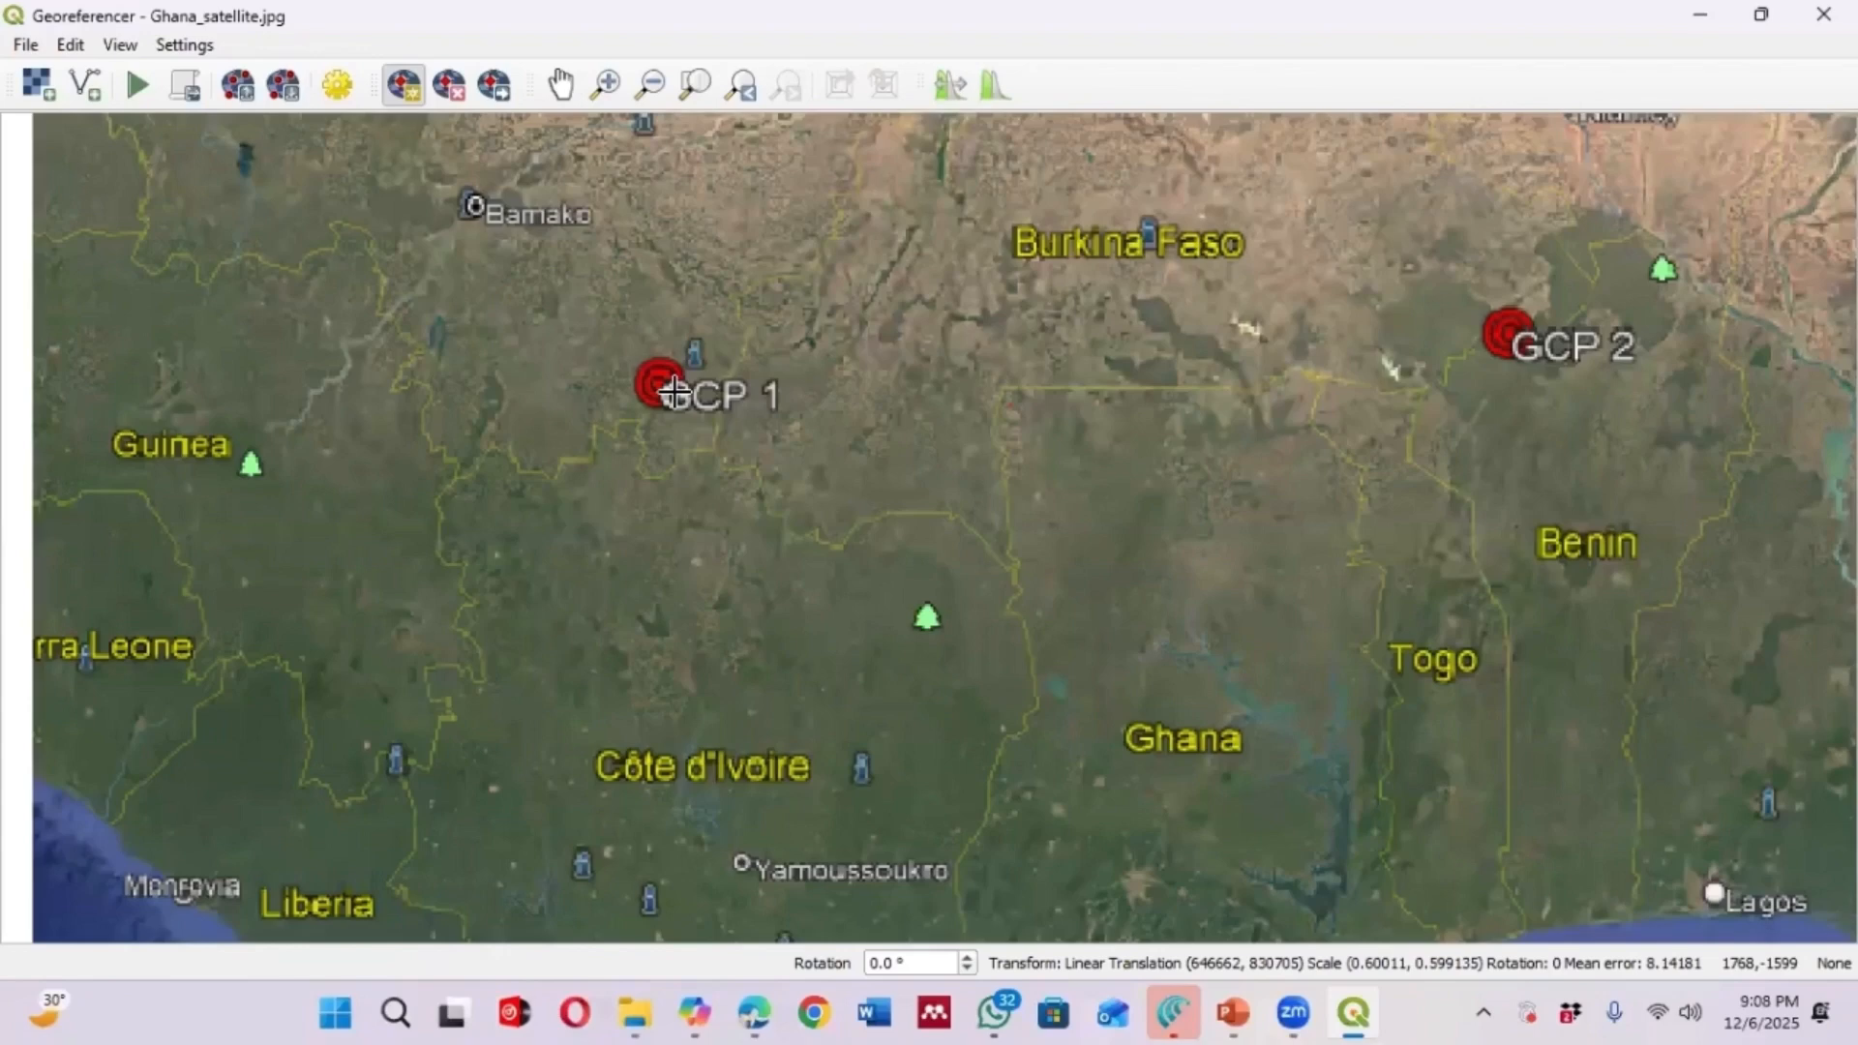
scroll(639, 373, "up", 3)
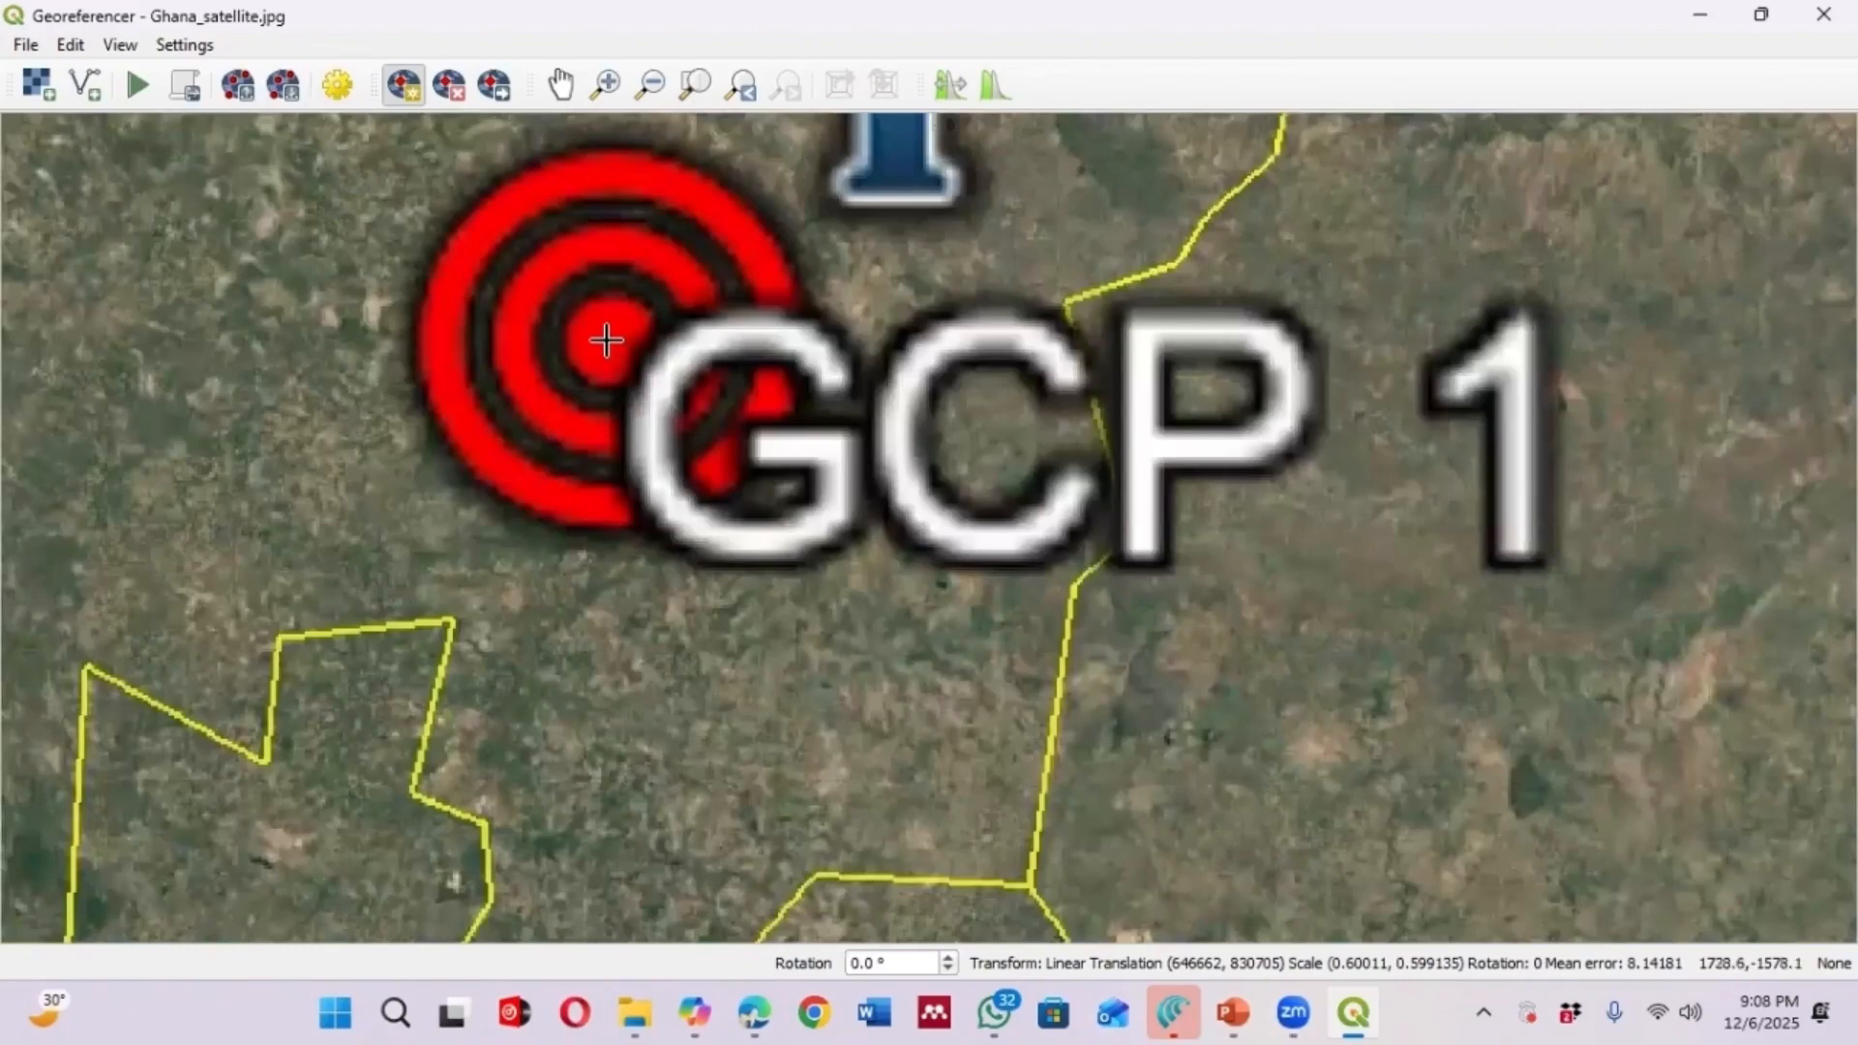
left_click(617, 335)
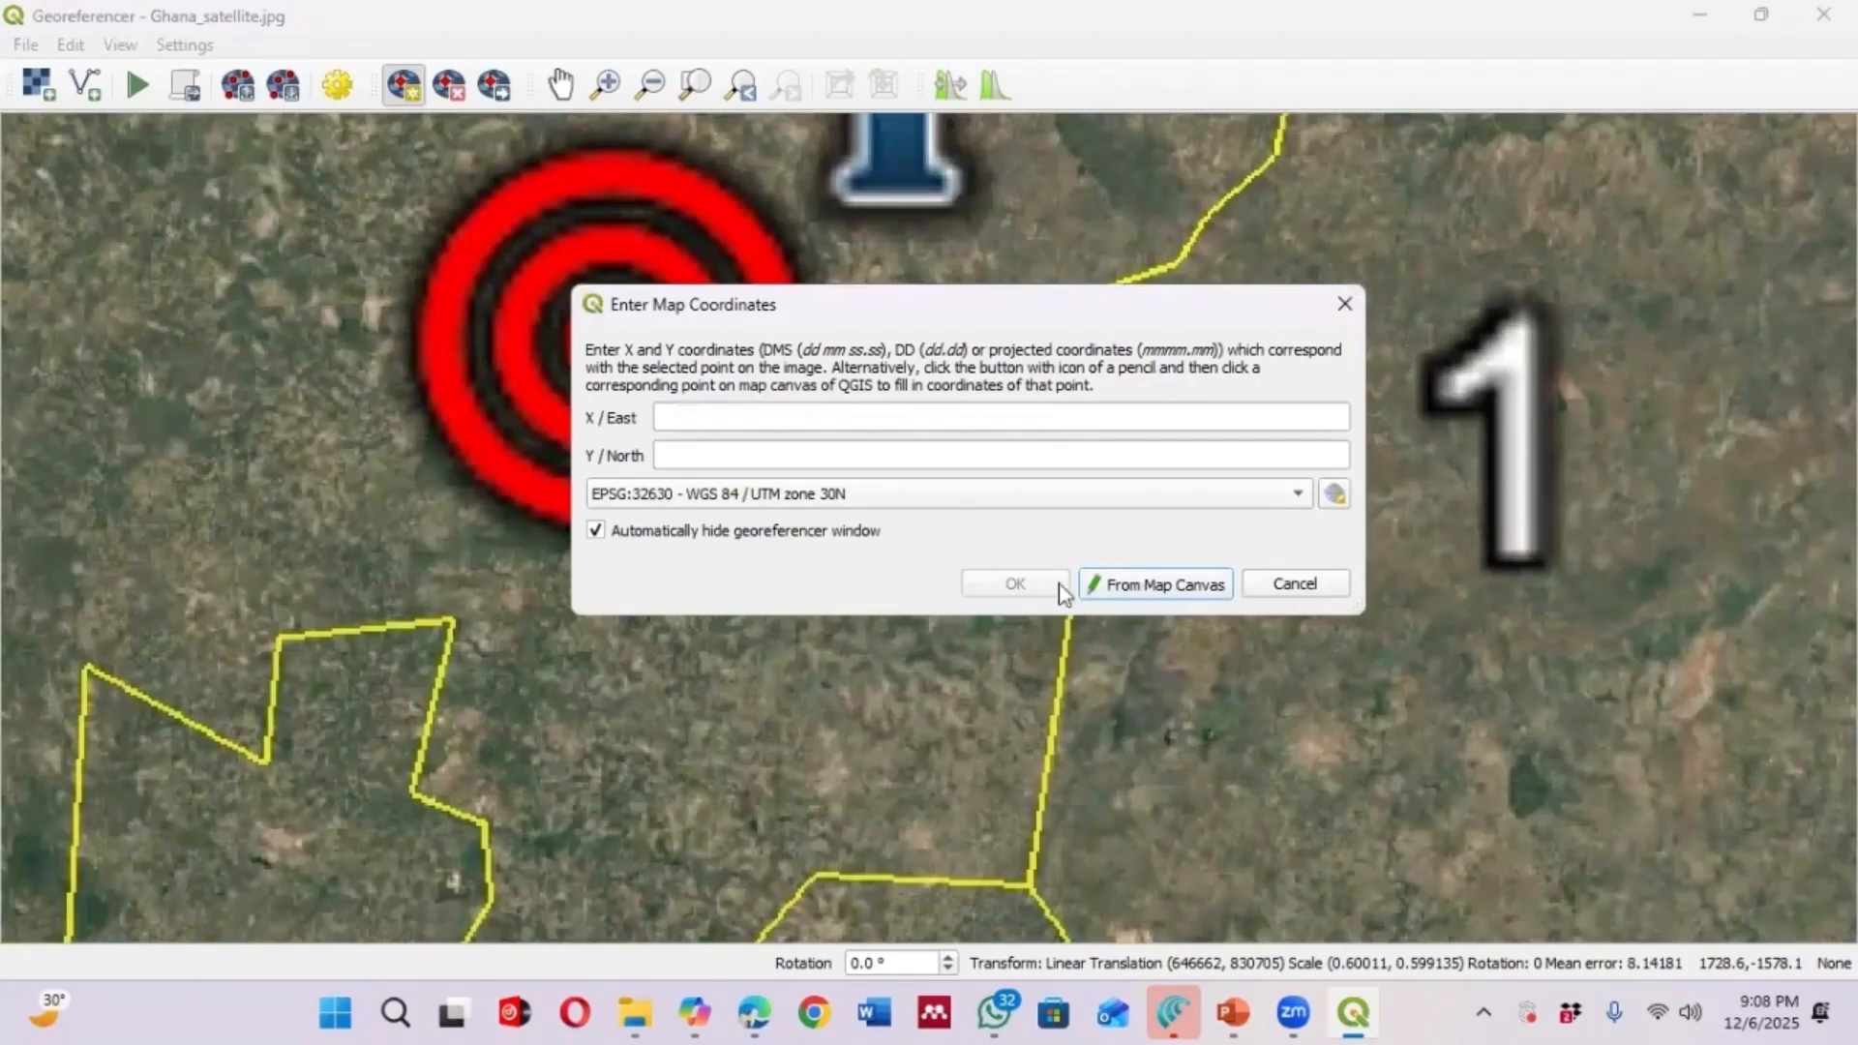
left_click(1191, 587)
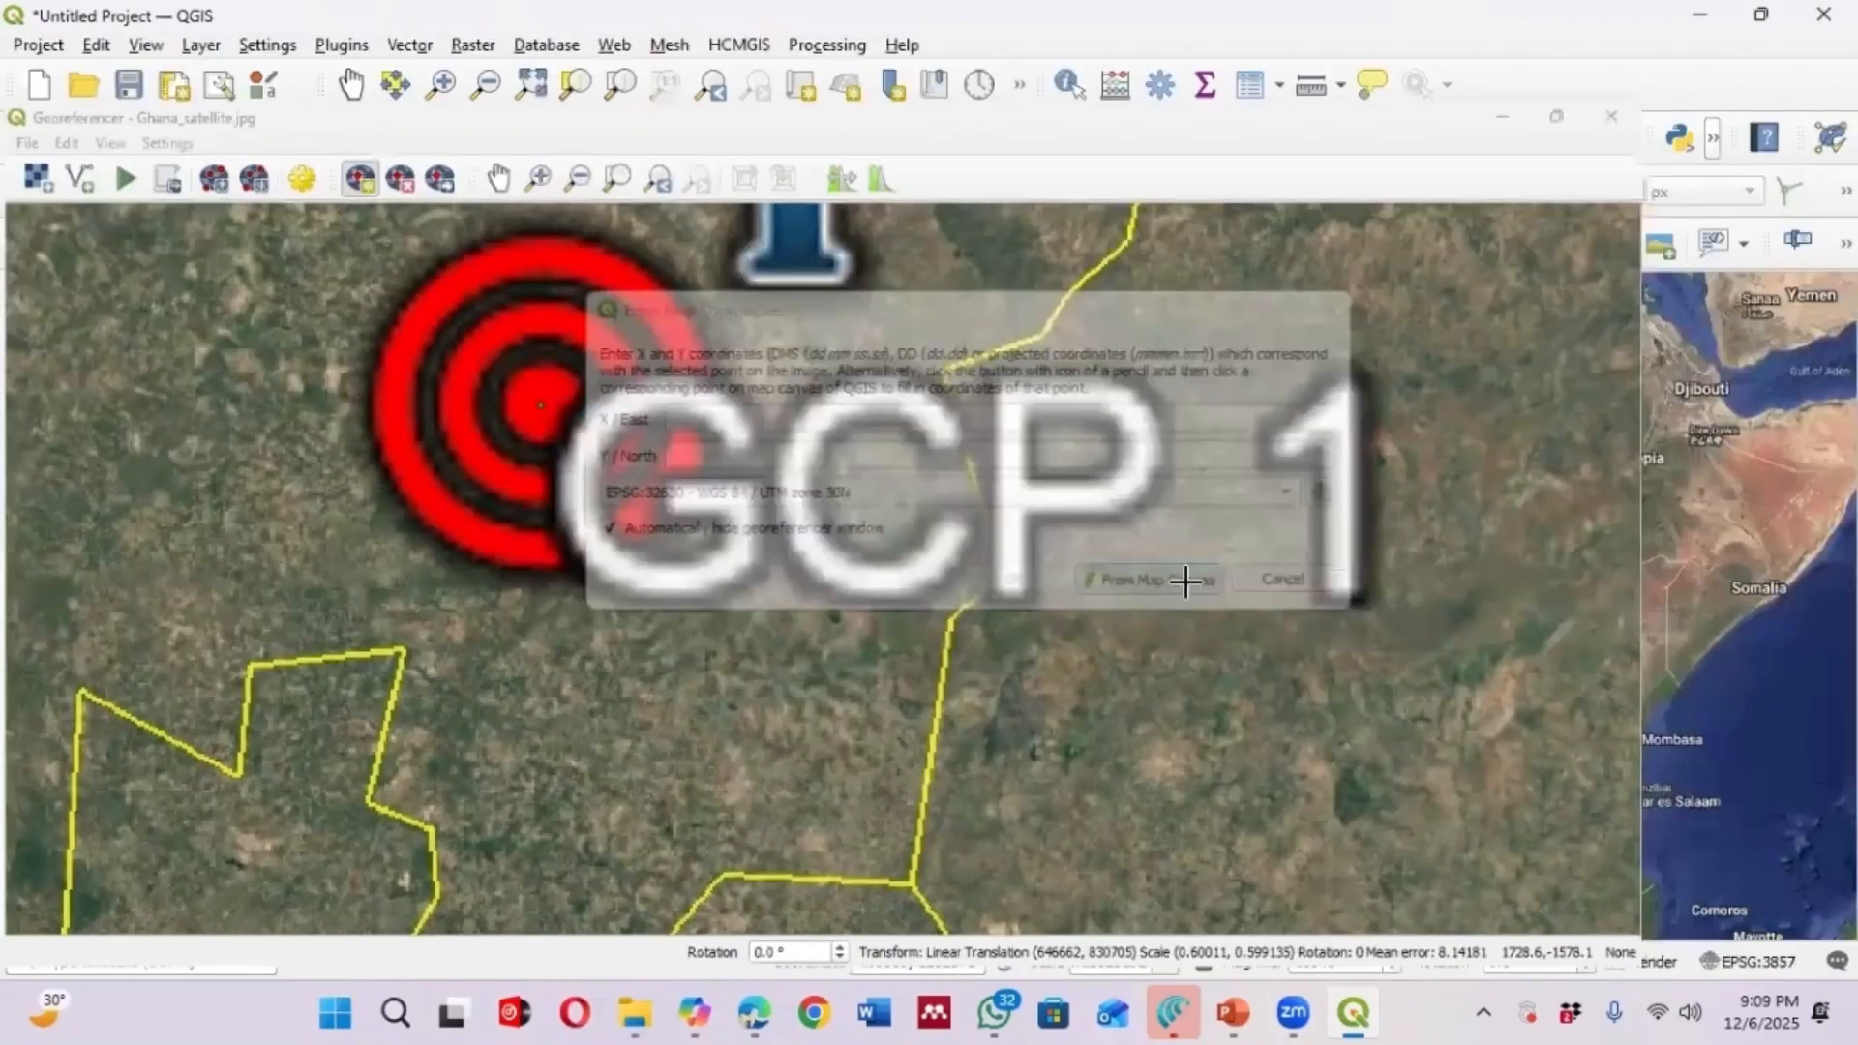
scroll(579, 391, "up", 1)
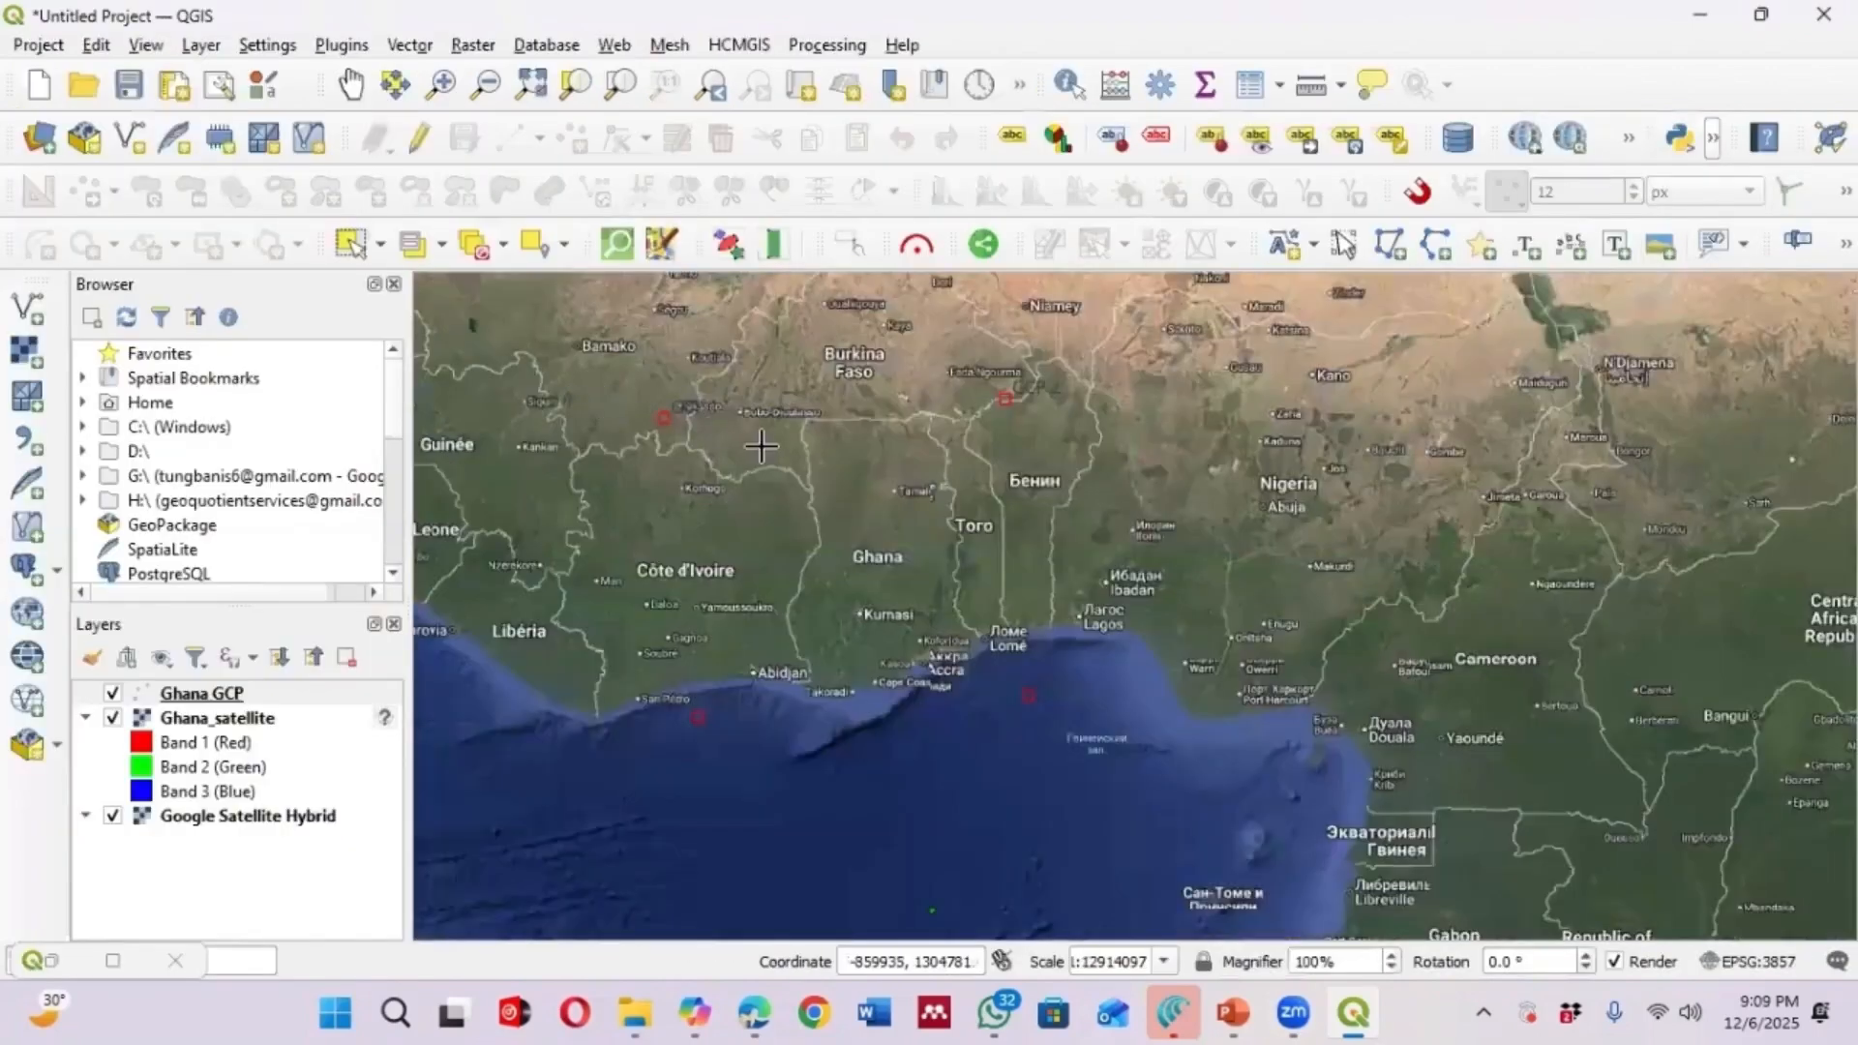
scroll(742, 445, "up", 1)
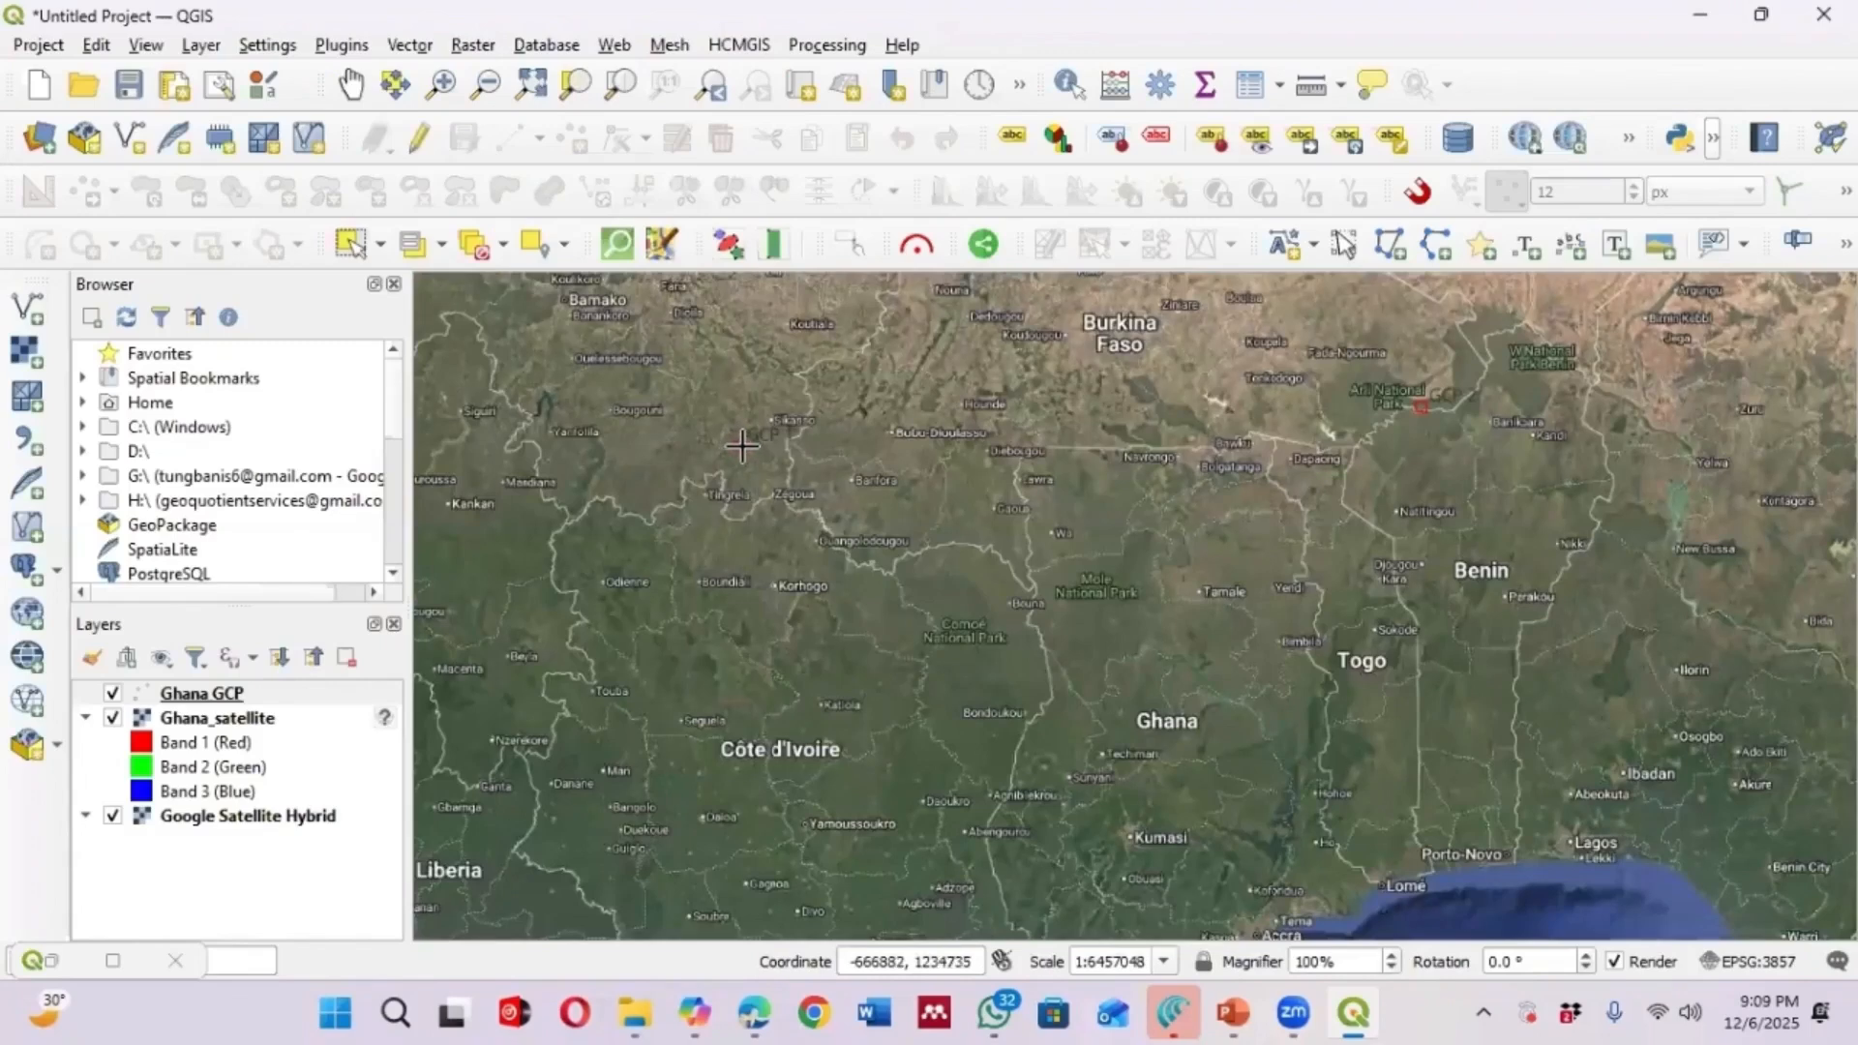
left_click(741, 443)
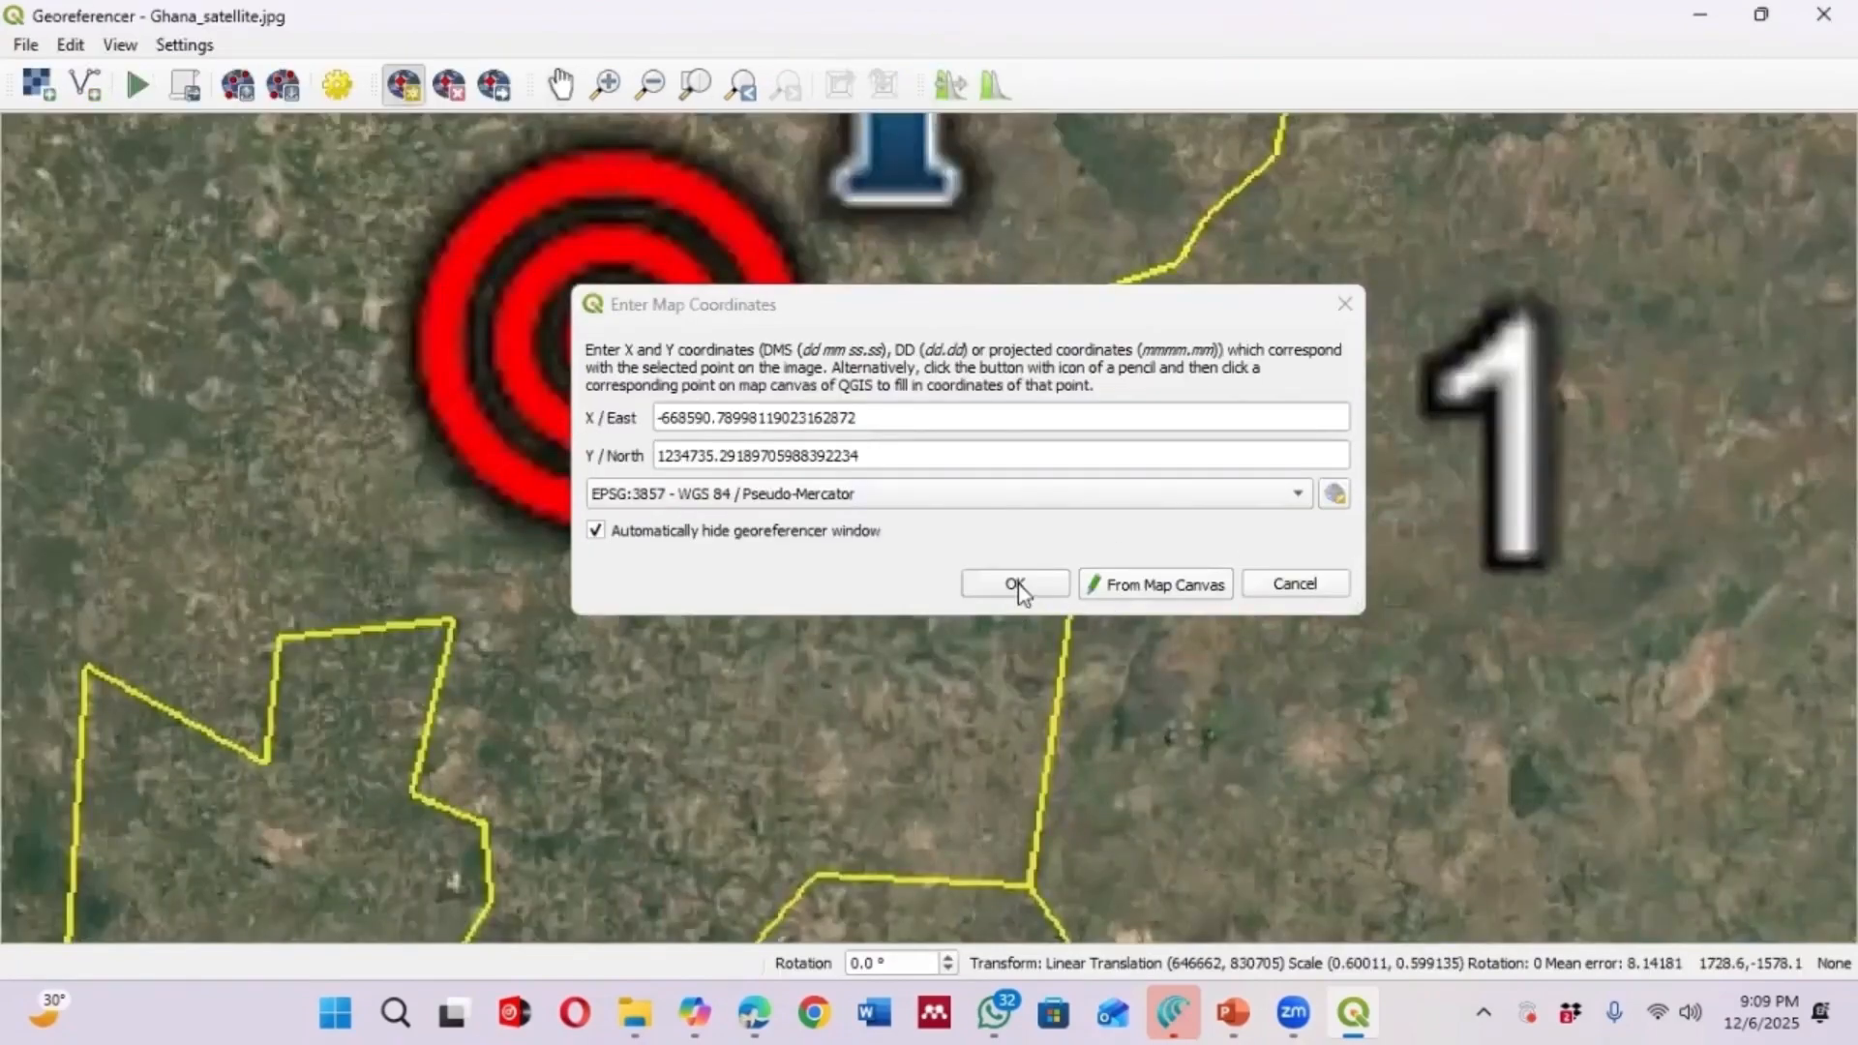
left_click(1016, 585)
Add a control point at the GCP 2 marker, taking its coordinates from the matching Ghana GCP point on the map canvas
scroll(751, 433, "down", 1)
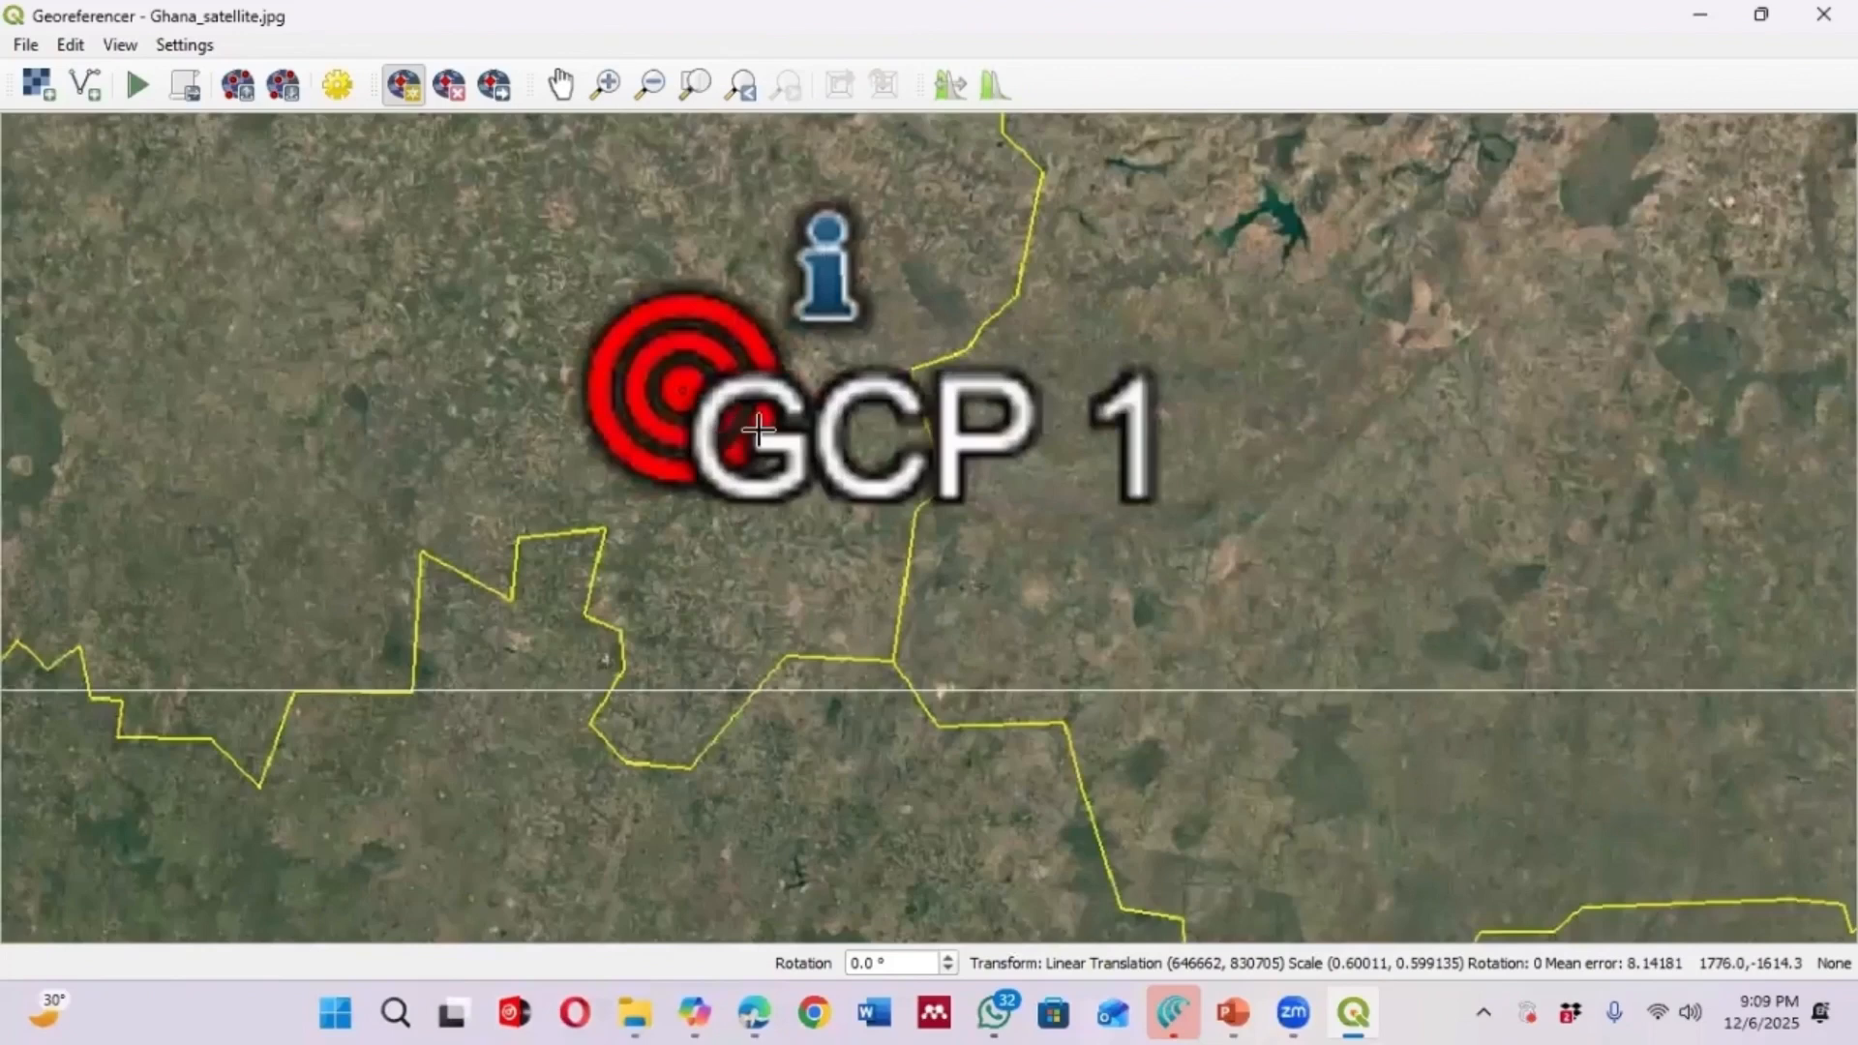
scroll(782, 404, "down", 4)
scroll(1084, 401, "up", 1)
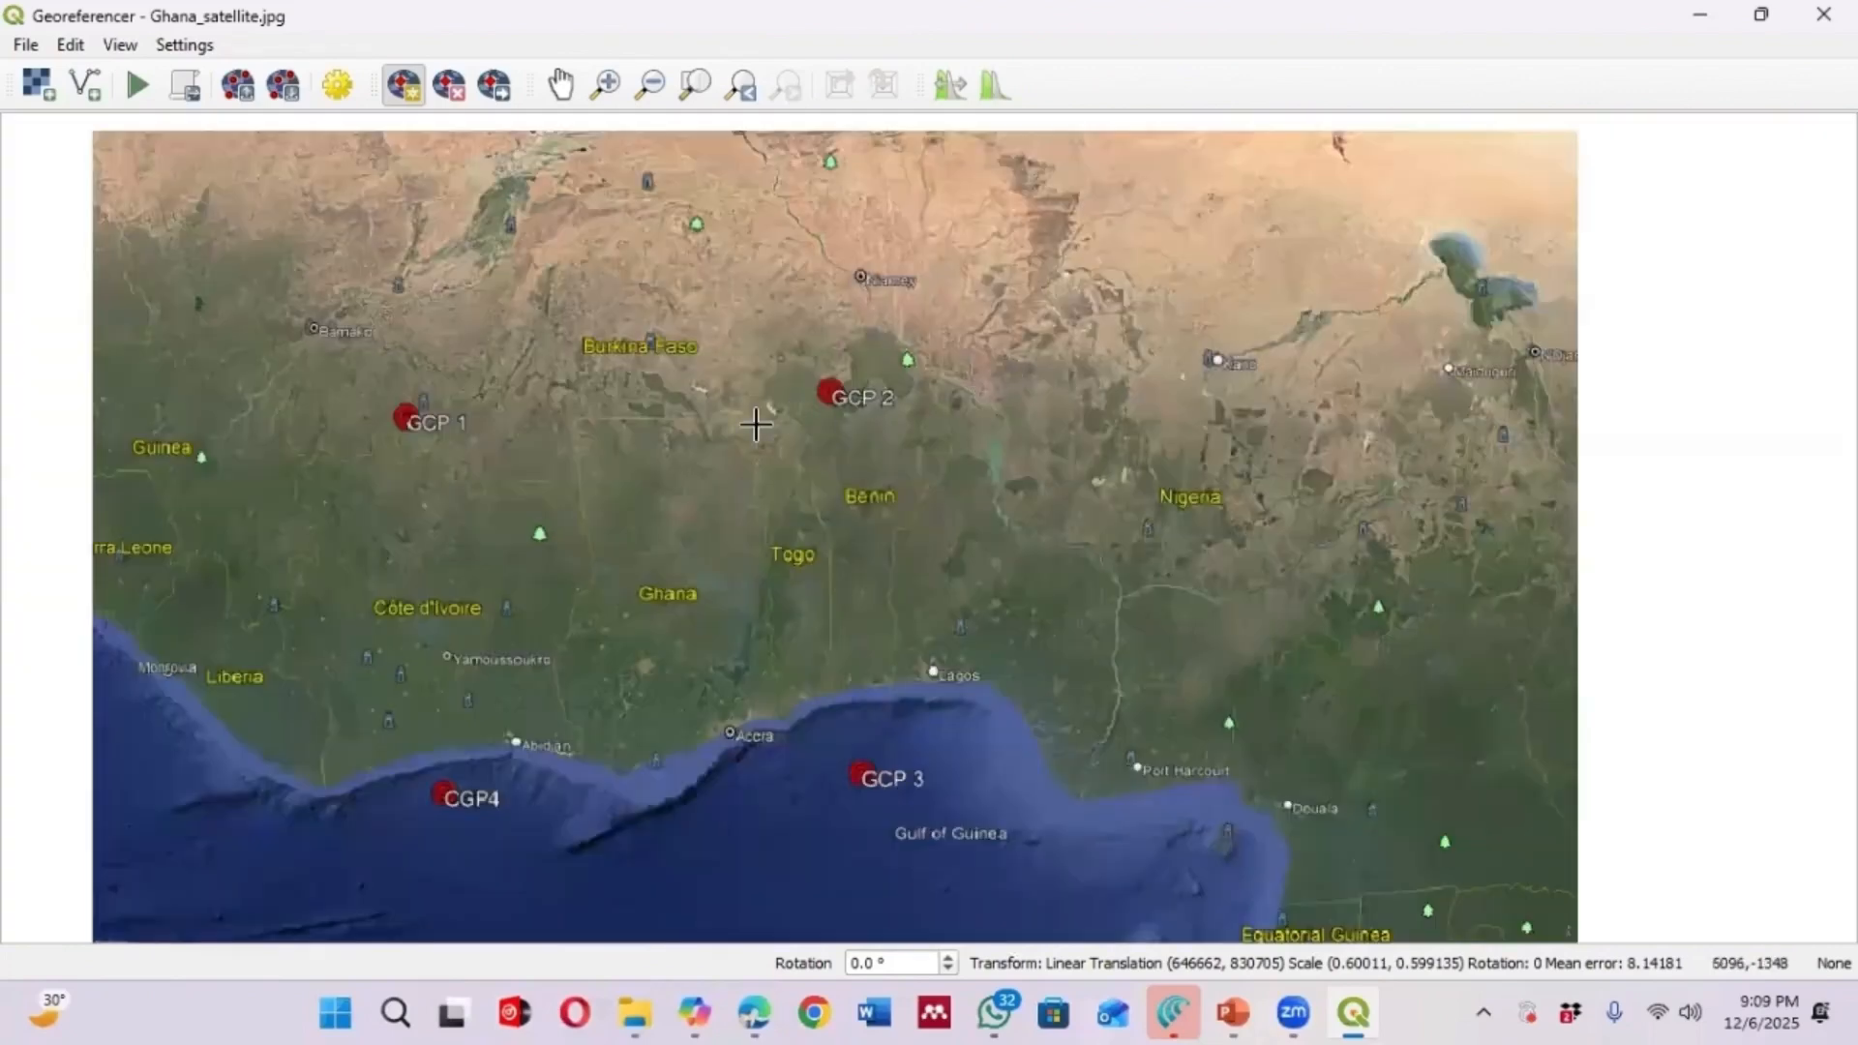
scroll(1006, 402, "up", 1)
scroll(1035, 406, "down", 1)
scroll(832, 411, "up", 2)
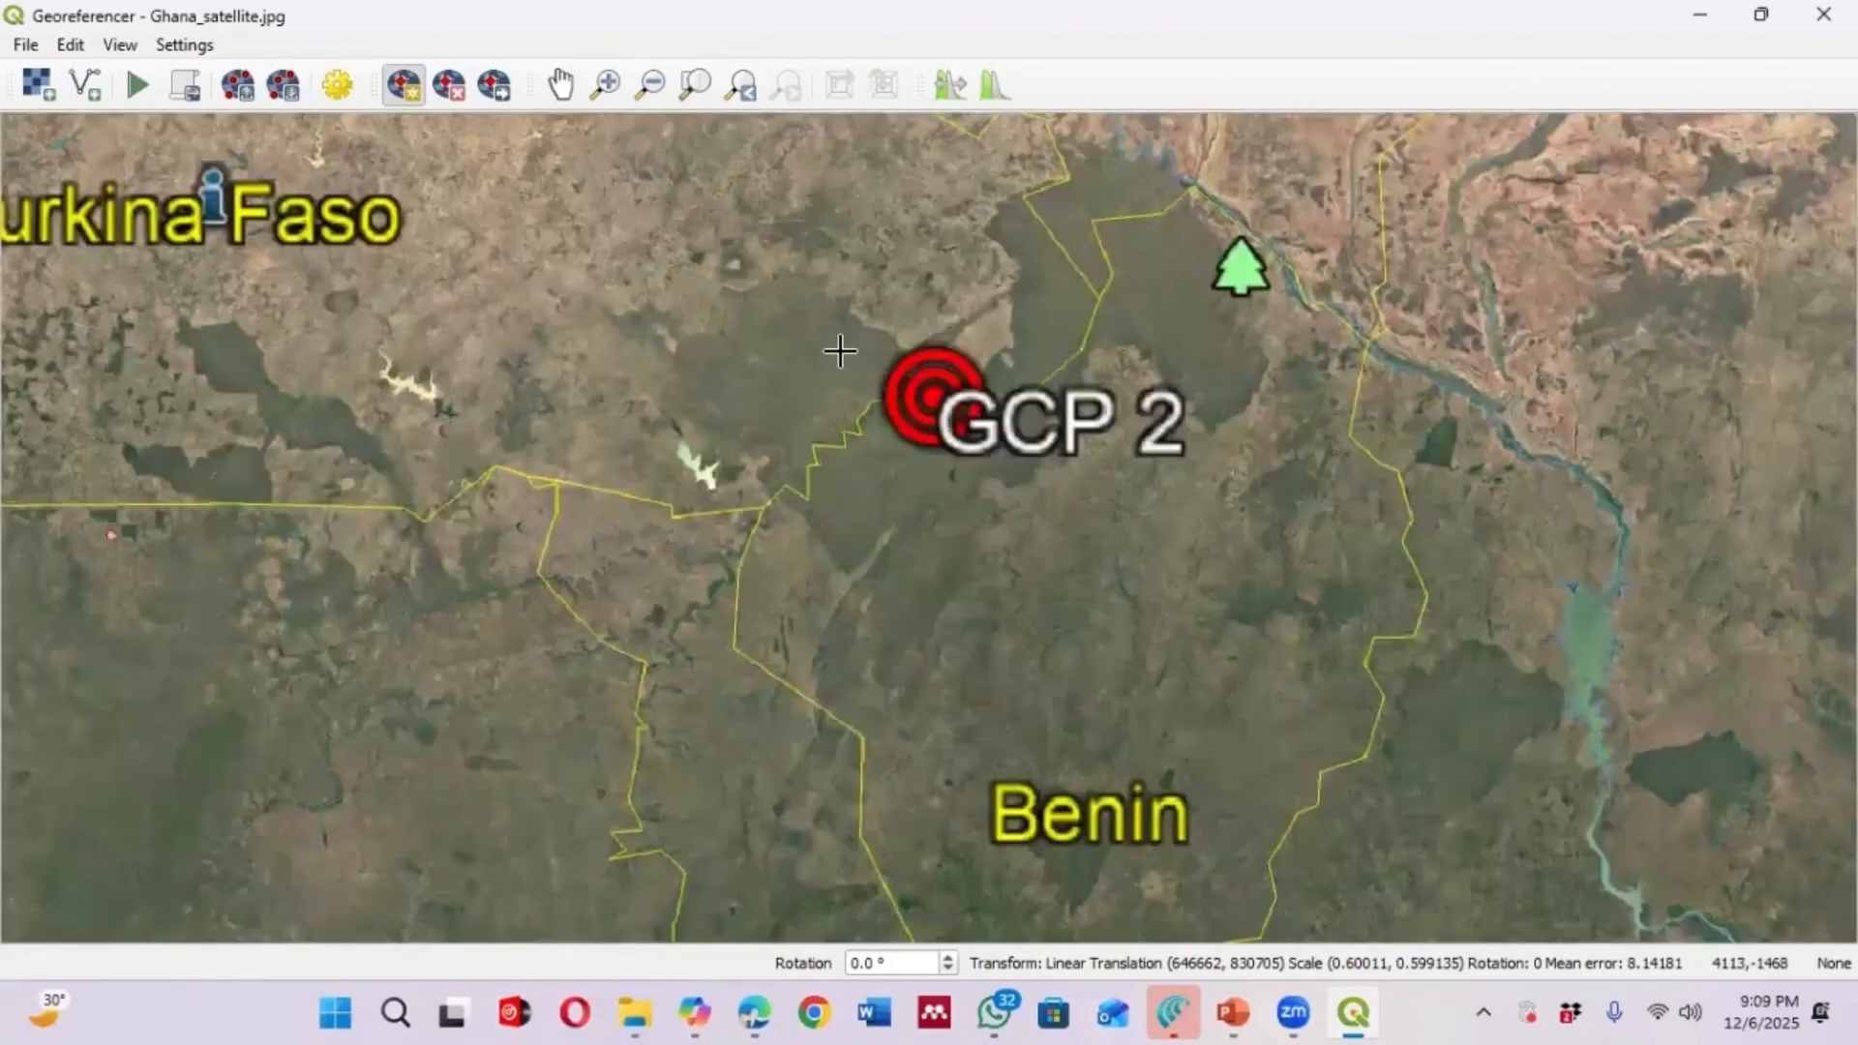
scroll(834, 346, "up", 2)
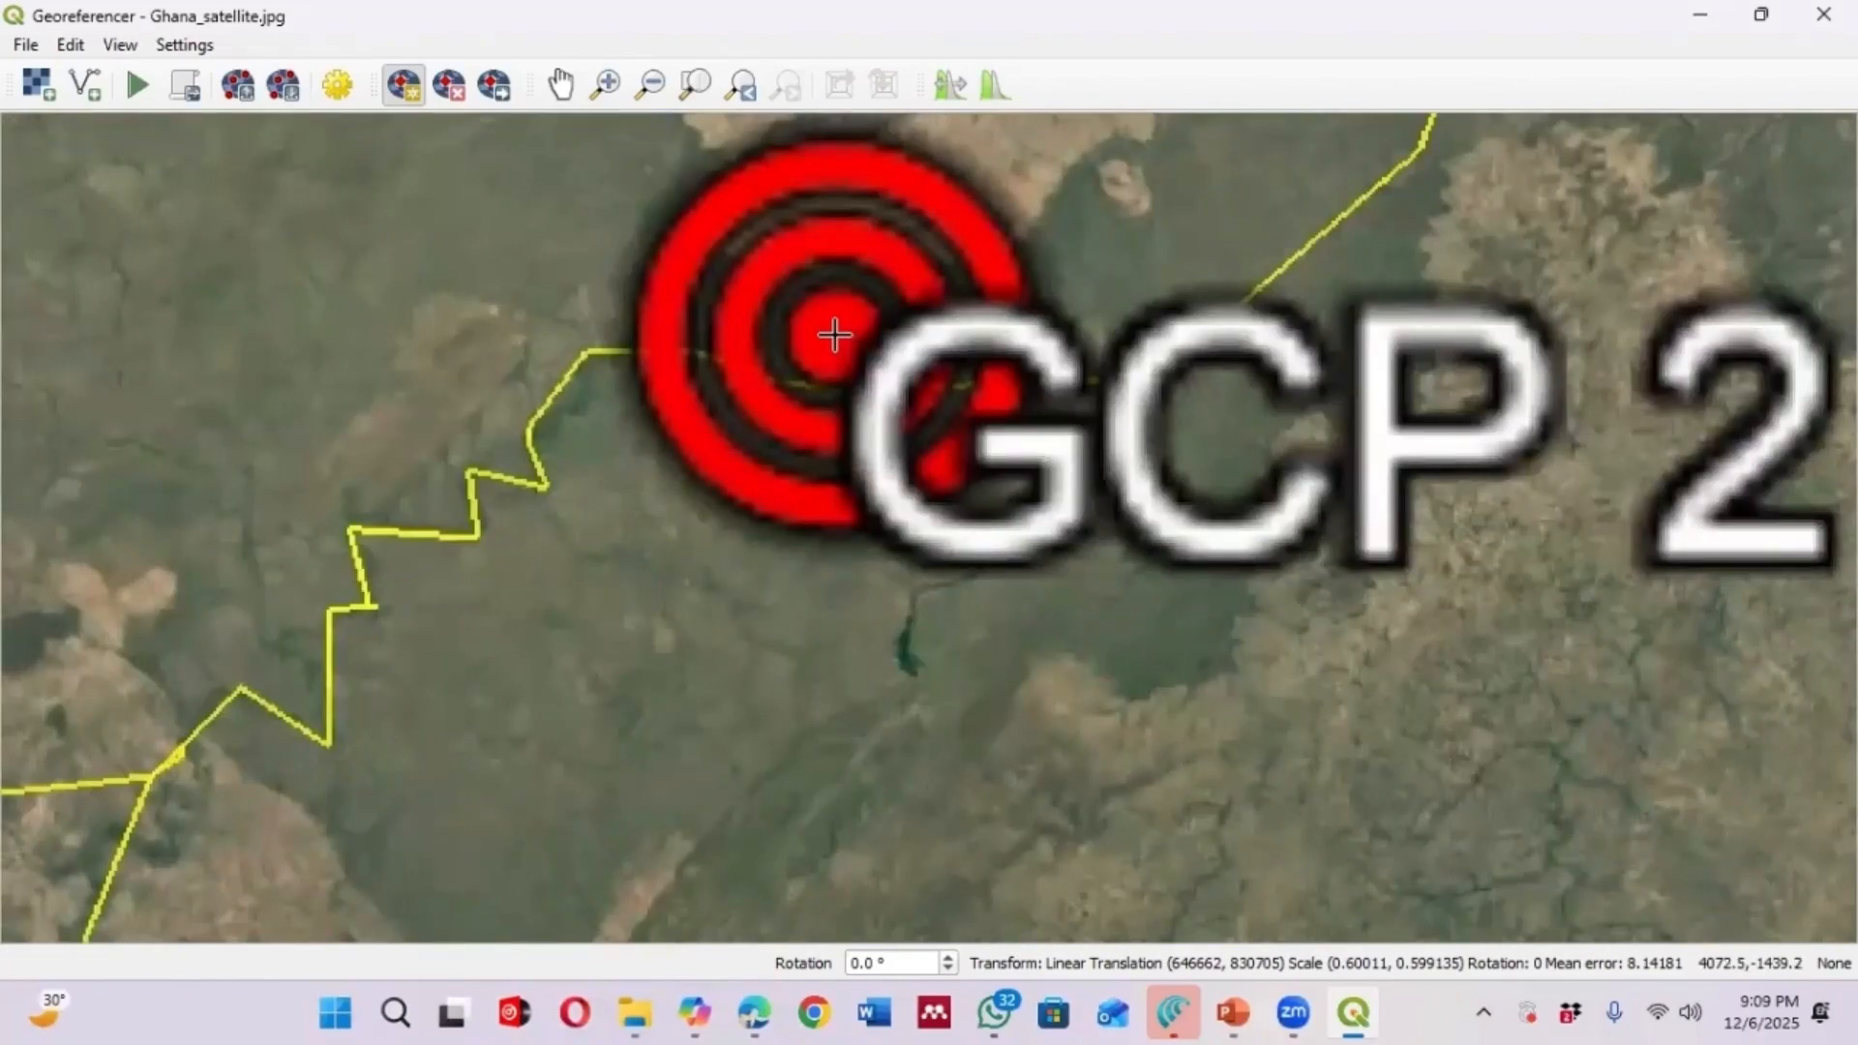
left_click(834, 335)
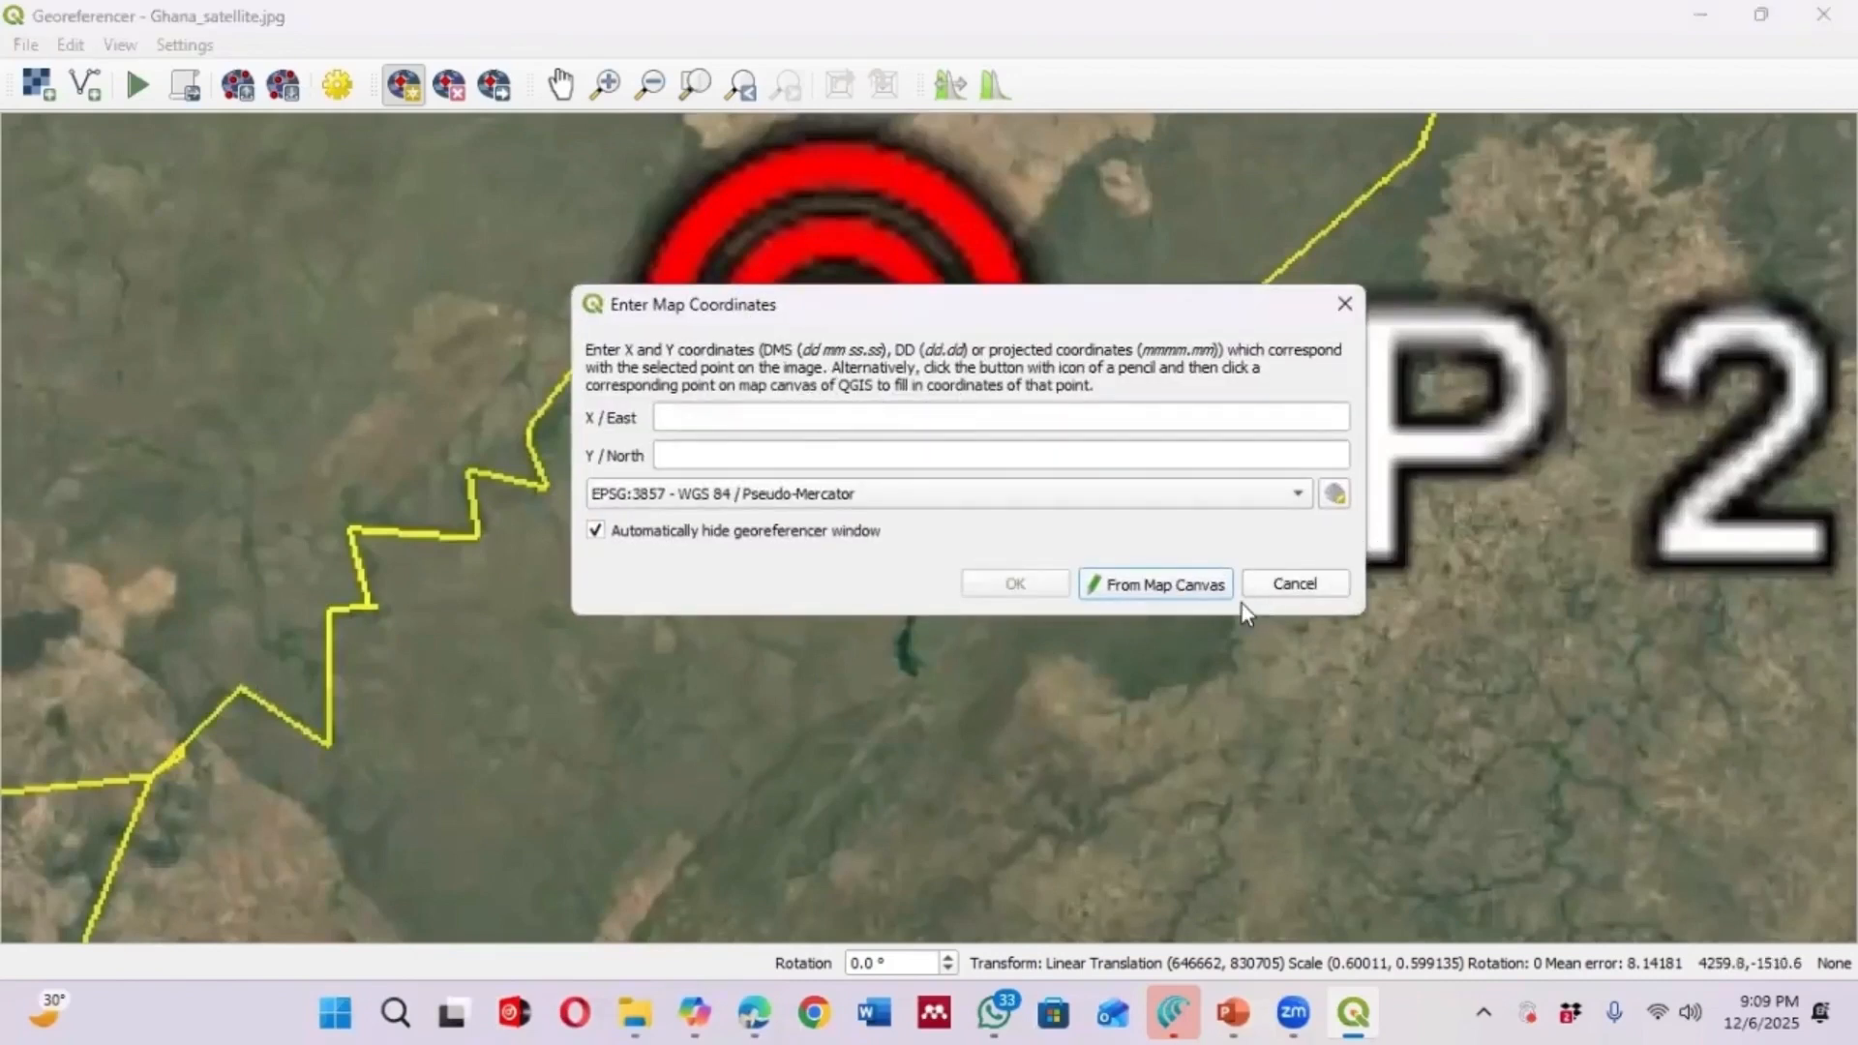
left_click(1158, 584)
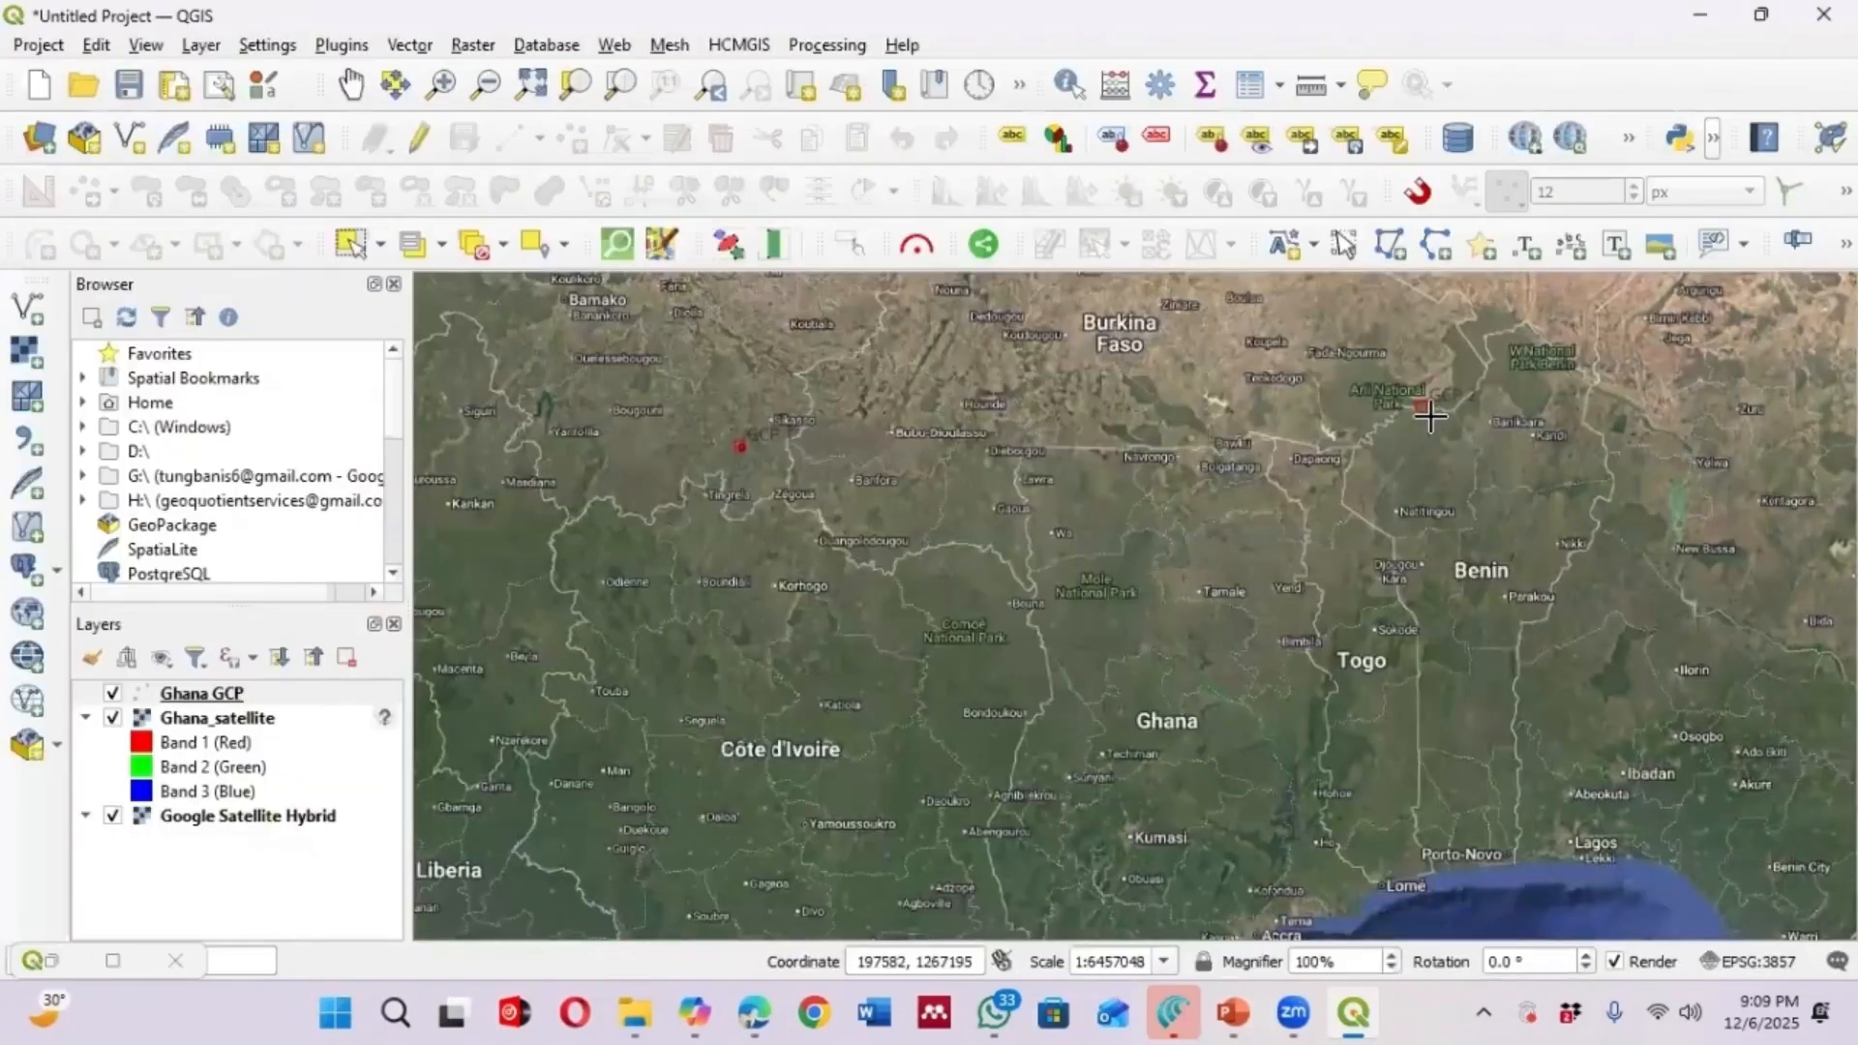
scroll(1423, 405, "up", 1)
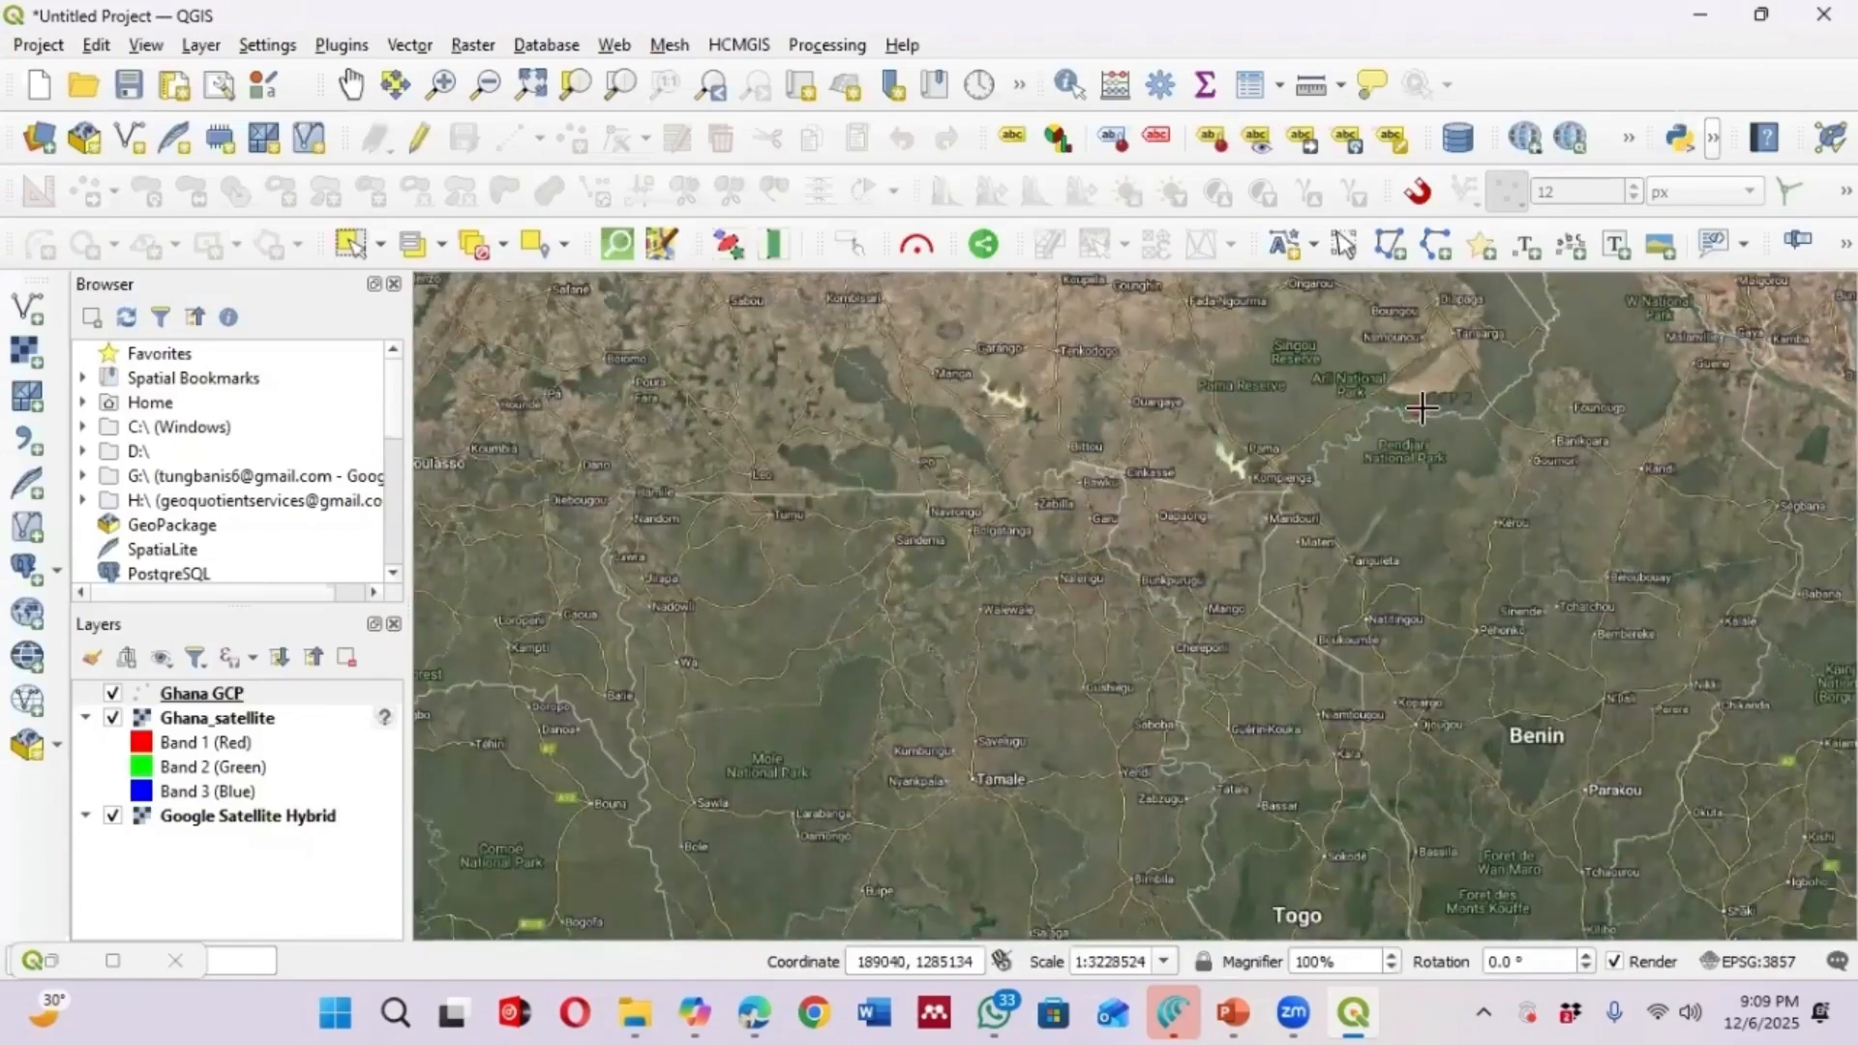
left_click(1415, 408)
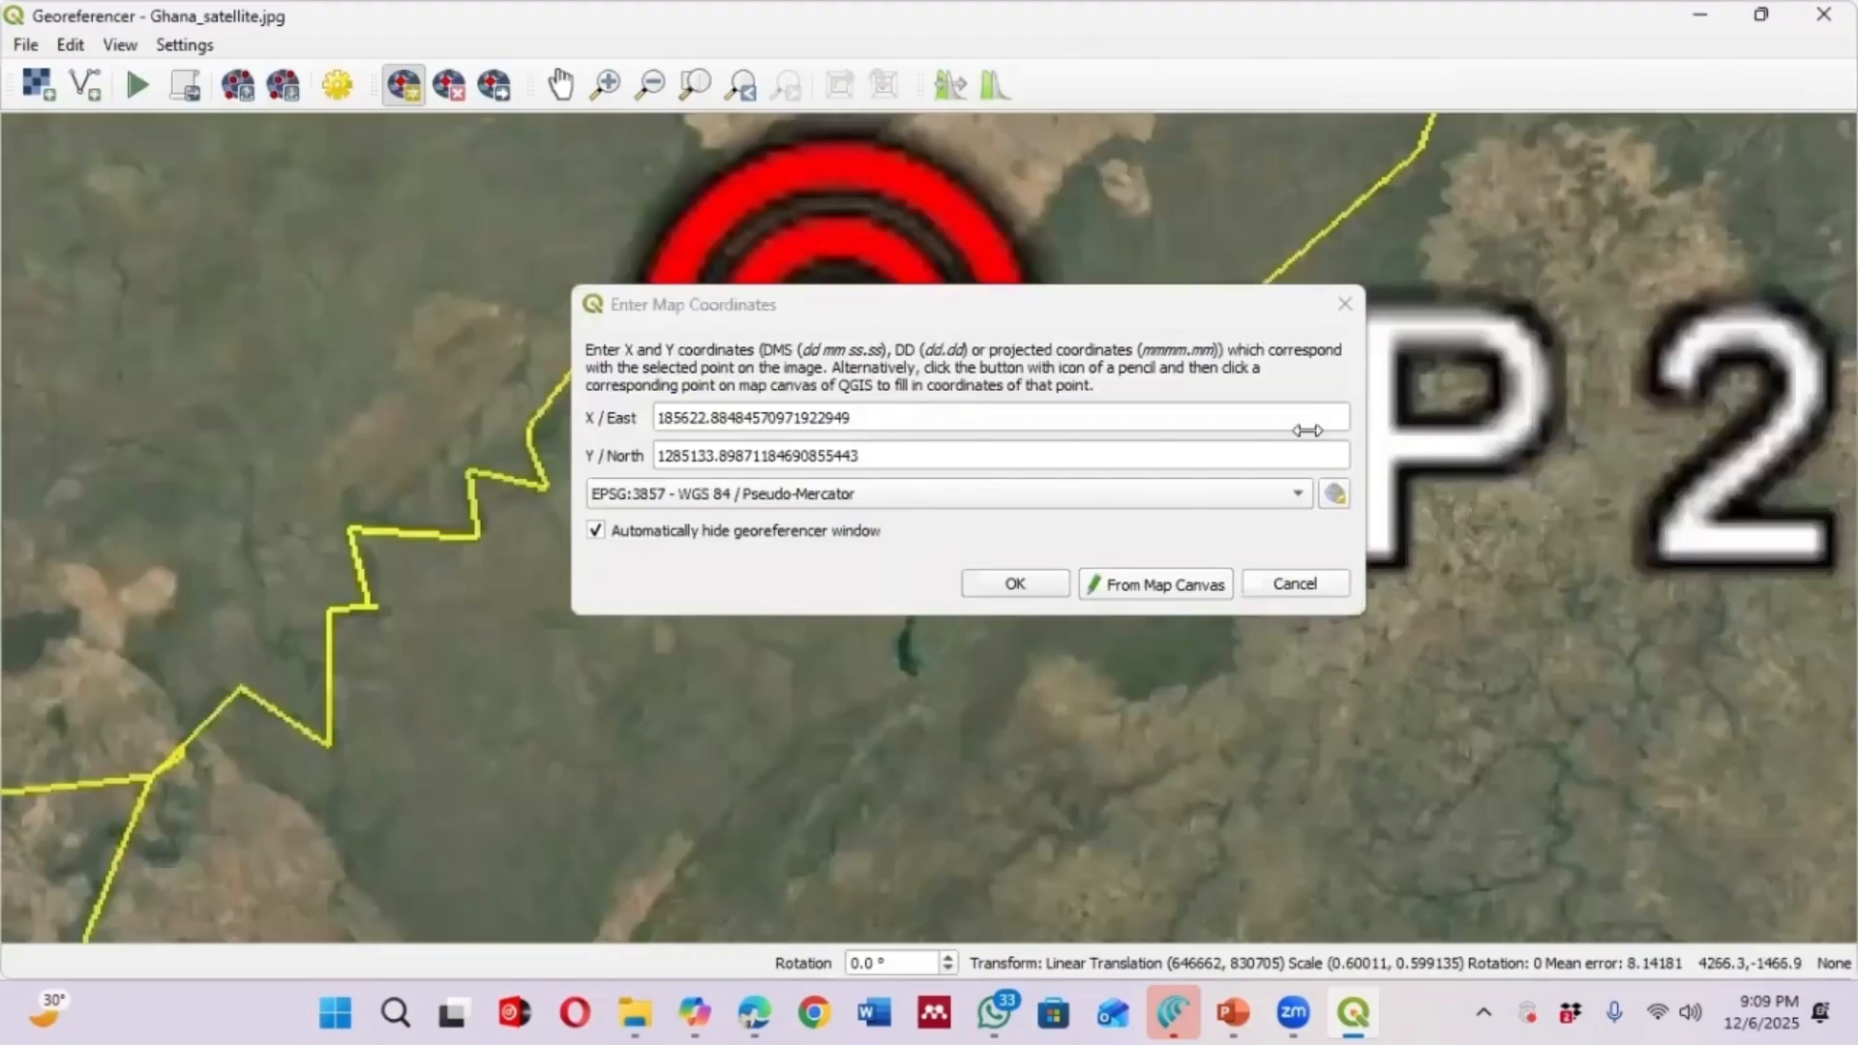
left_click(1025, 582)
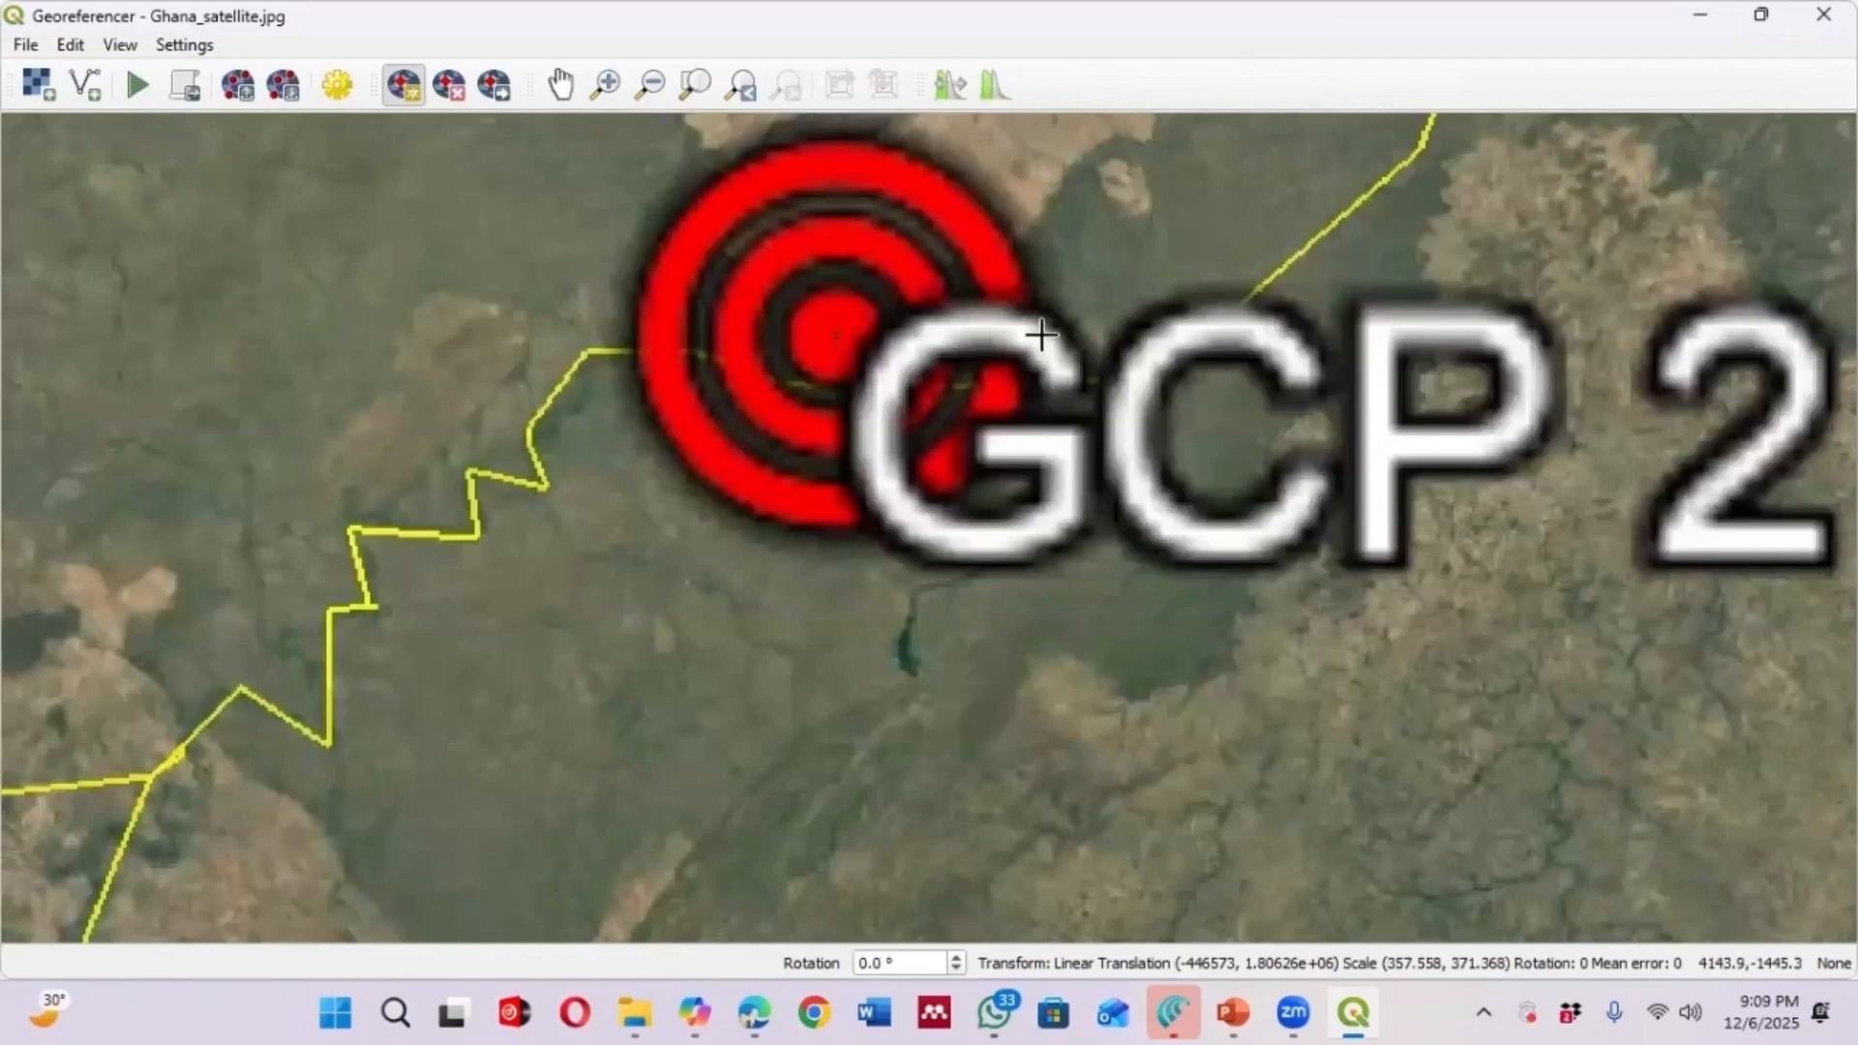
Add a control point at the GCP 3 marker in the Gulf of Guinea, taking its coordinates from the matching point on the map canvas
scroll(1040, 401, "down", 2)
scroll(1085, 353, "down", 3)
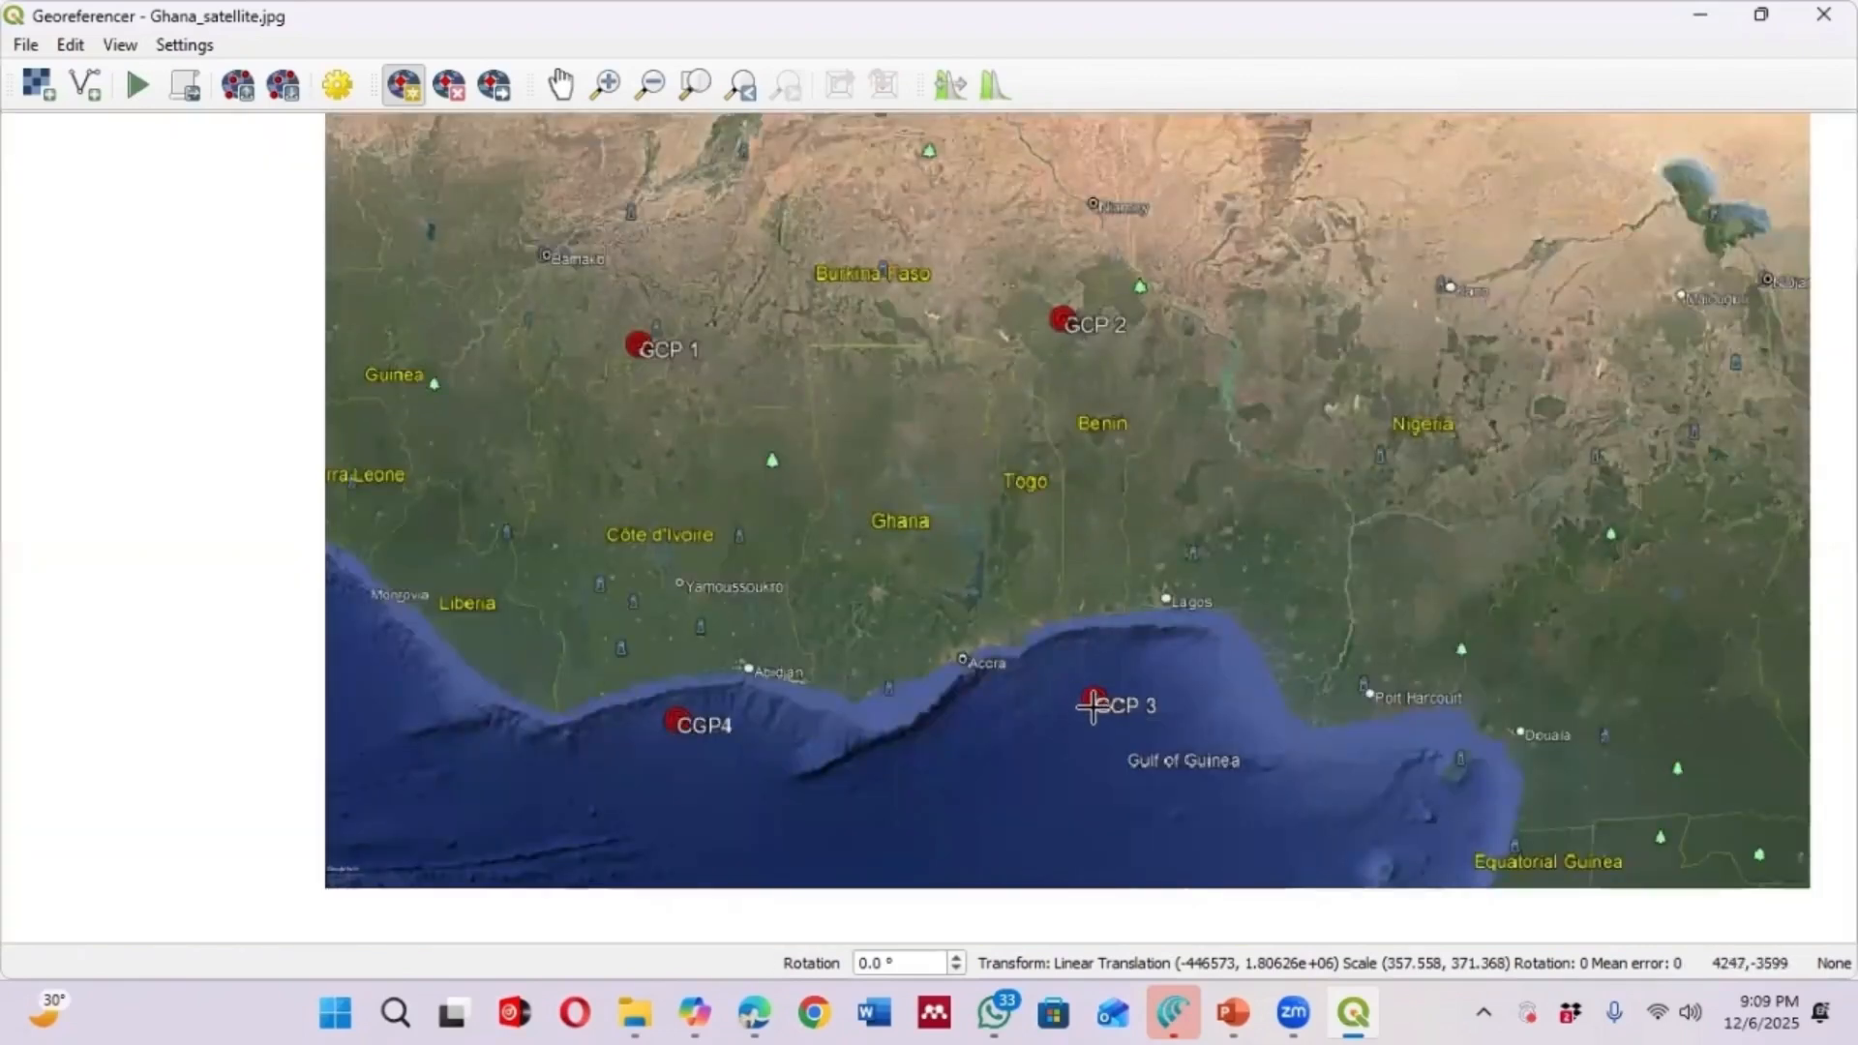
scroll(1094, 698, "up", 2)
scroll(1091, 685, "up", 2)
scroll(1093, 675, "up", 4)
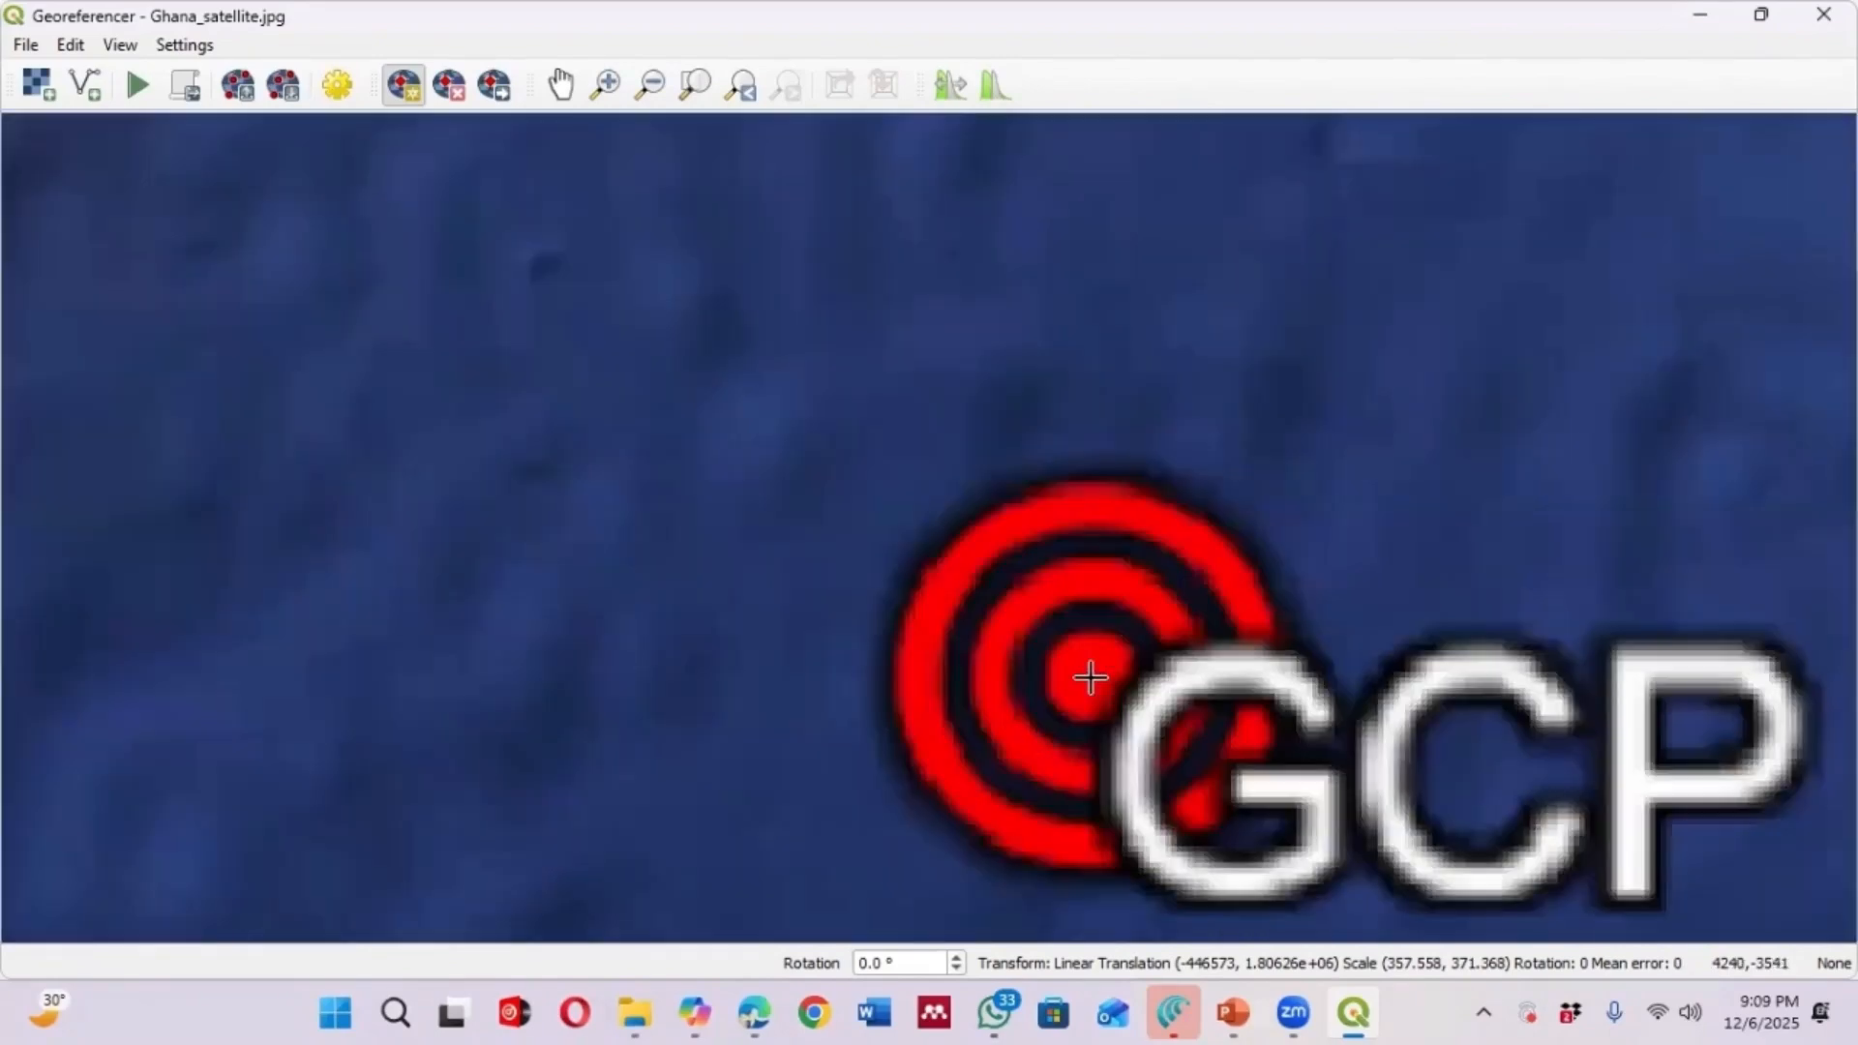
left_click(1096, 675)
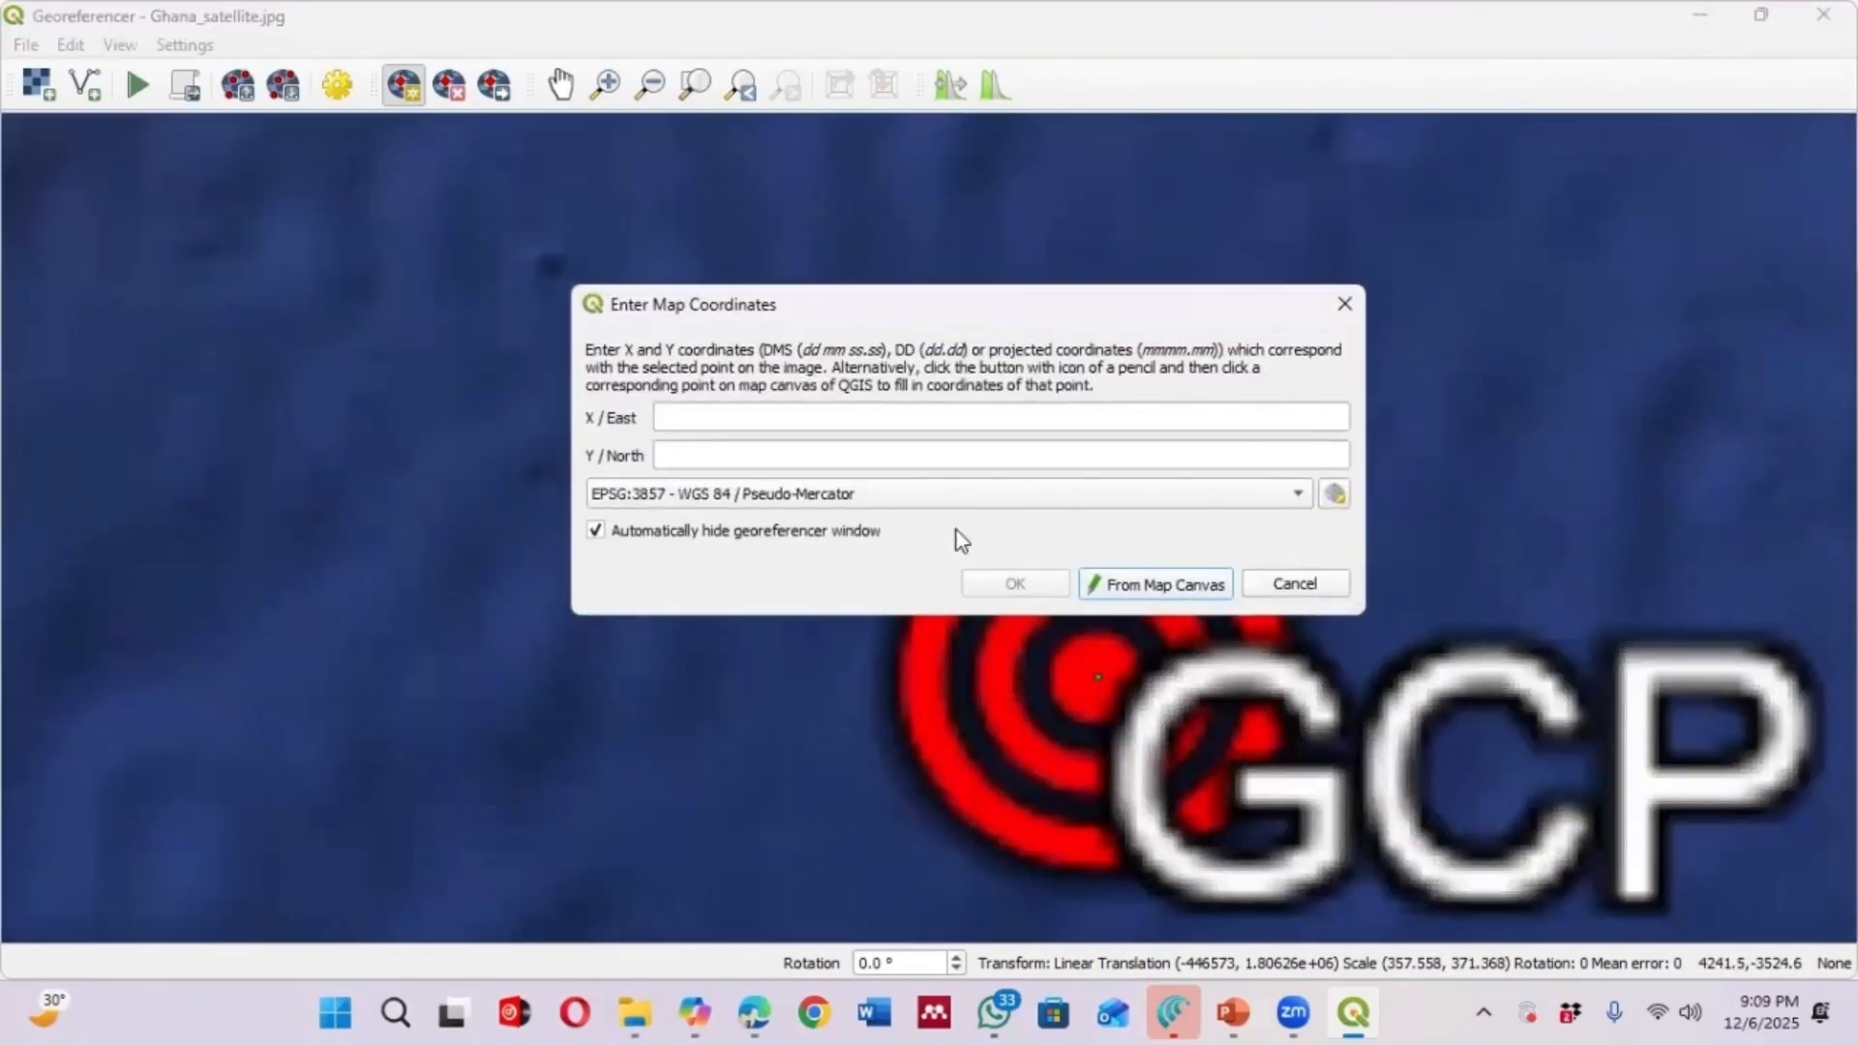
left_click(1158, 584)
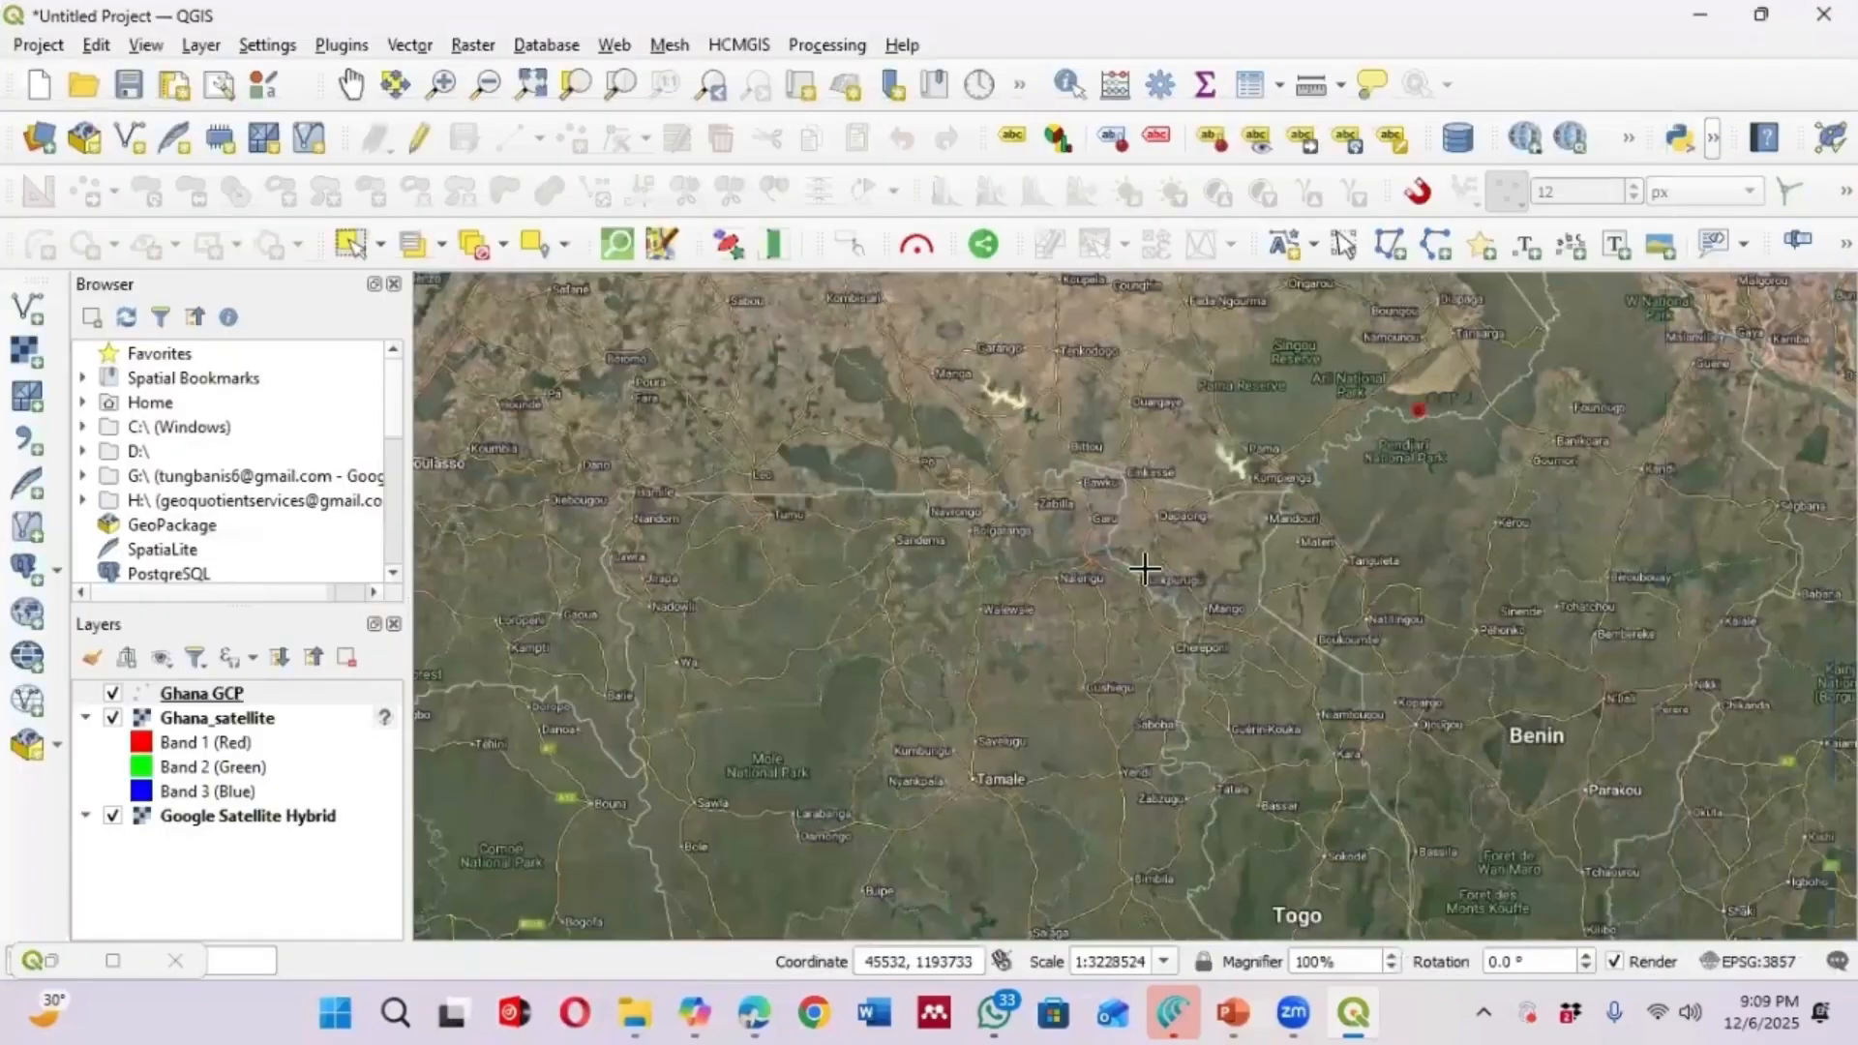
scroll(1172, 772, "up", 2)
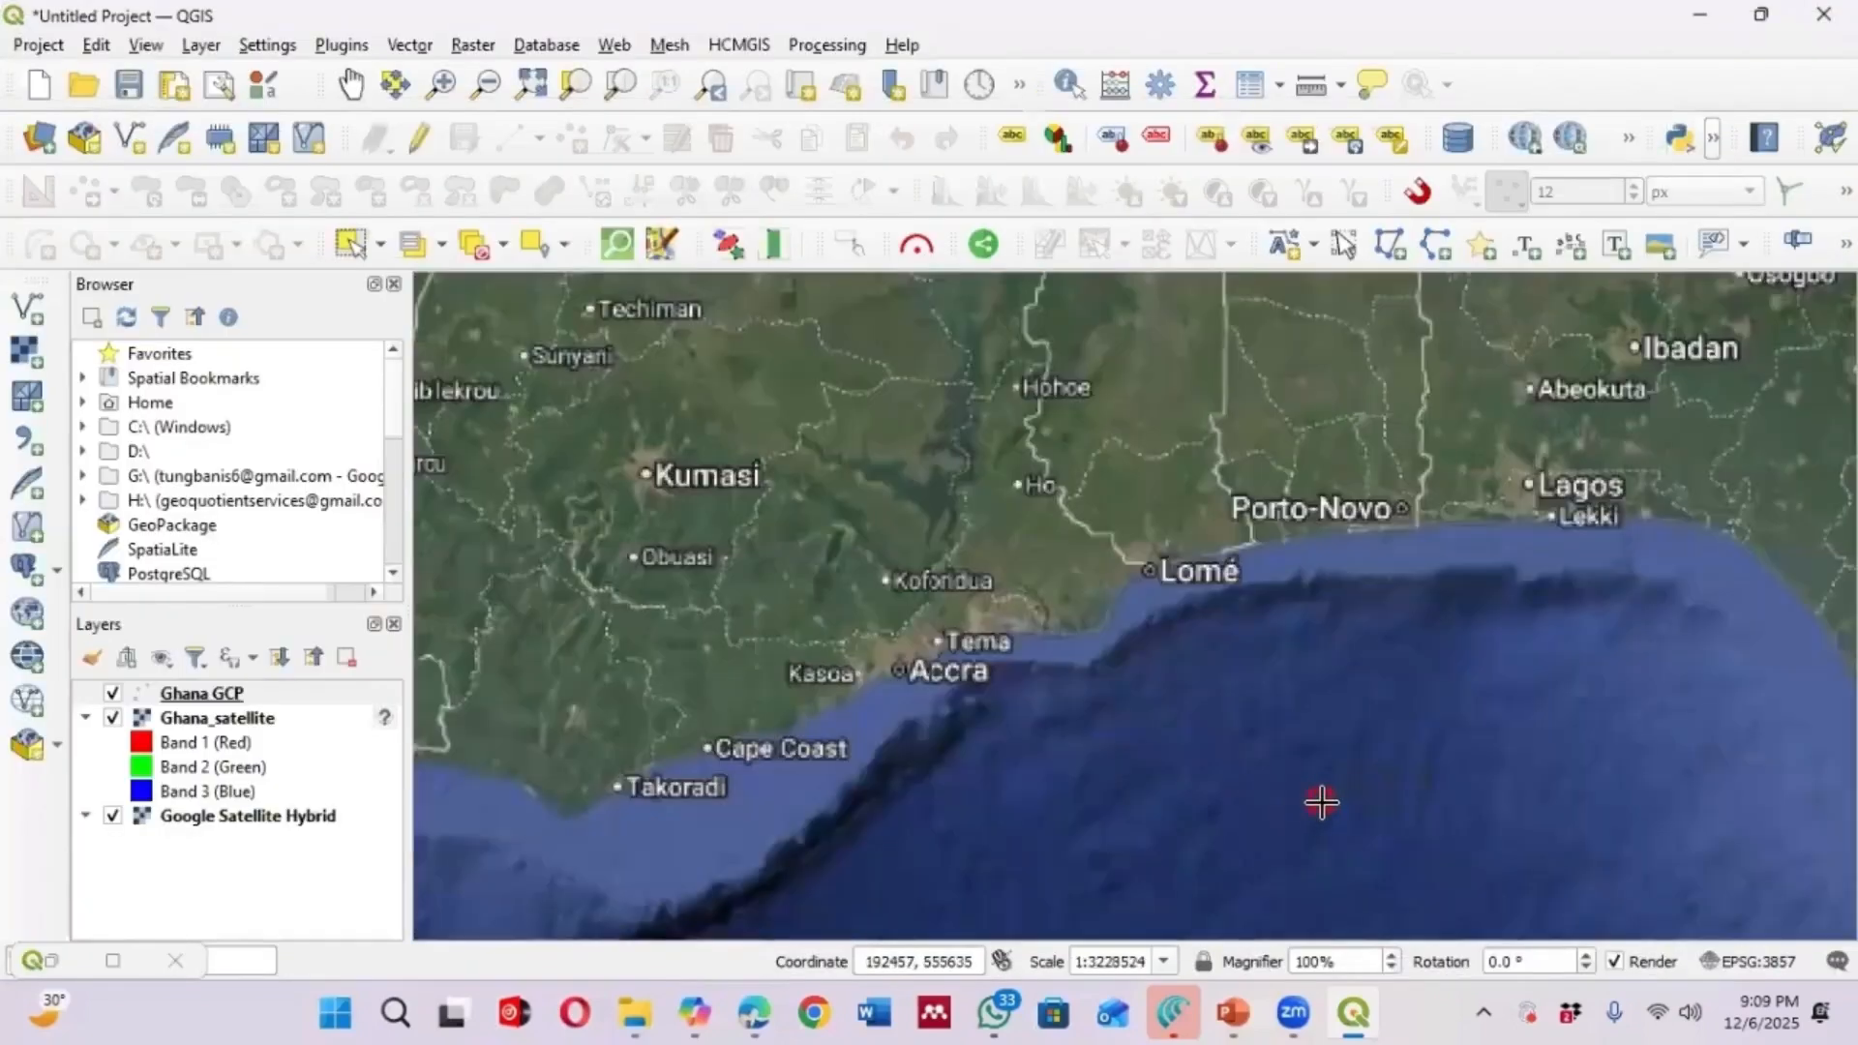
left_click(1321, 802)
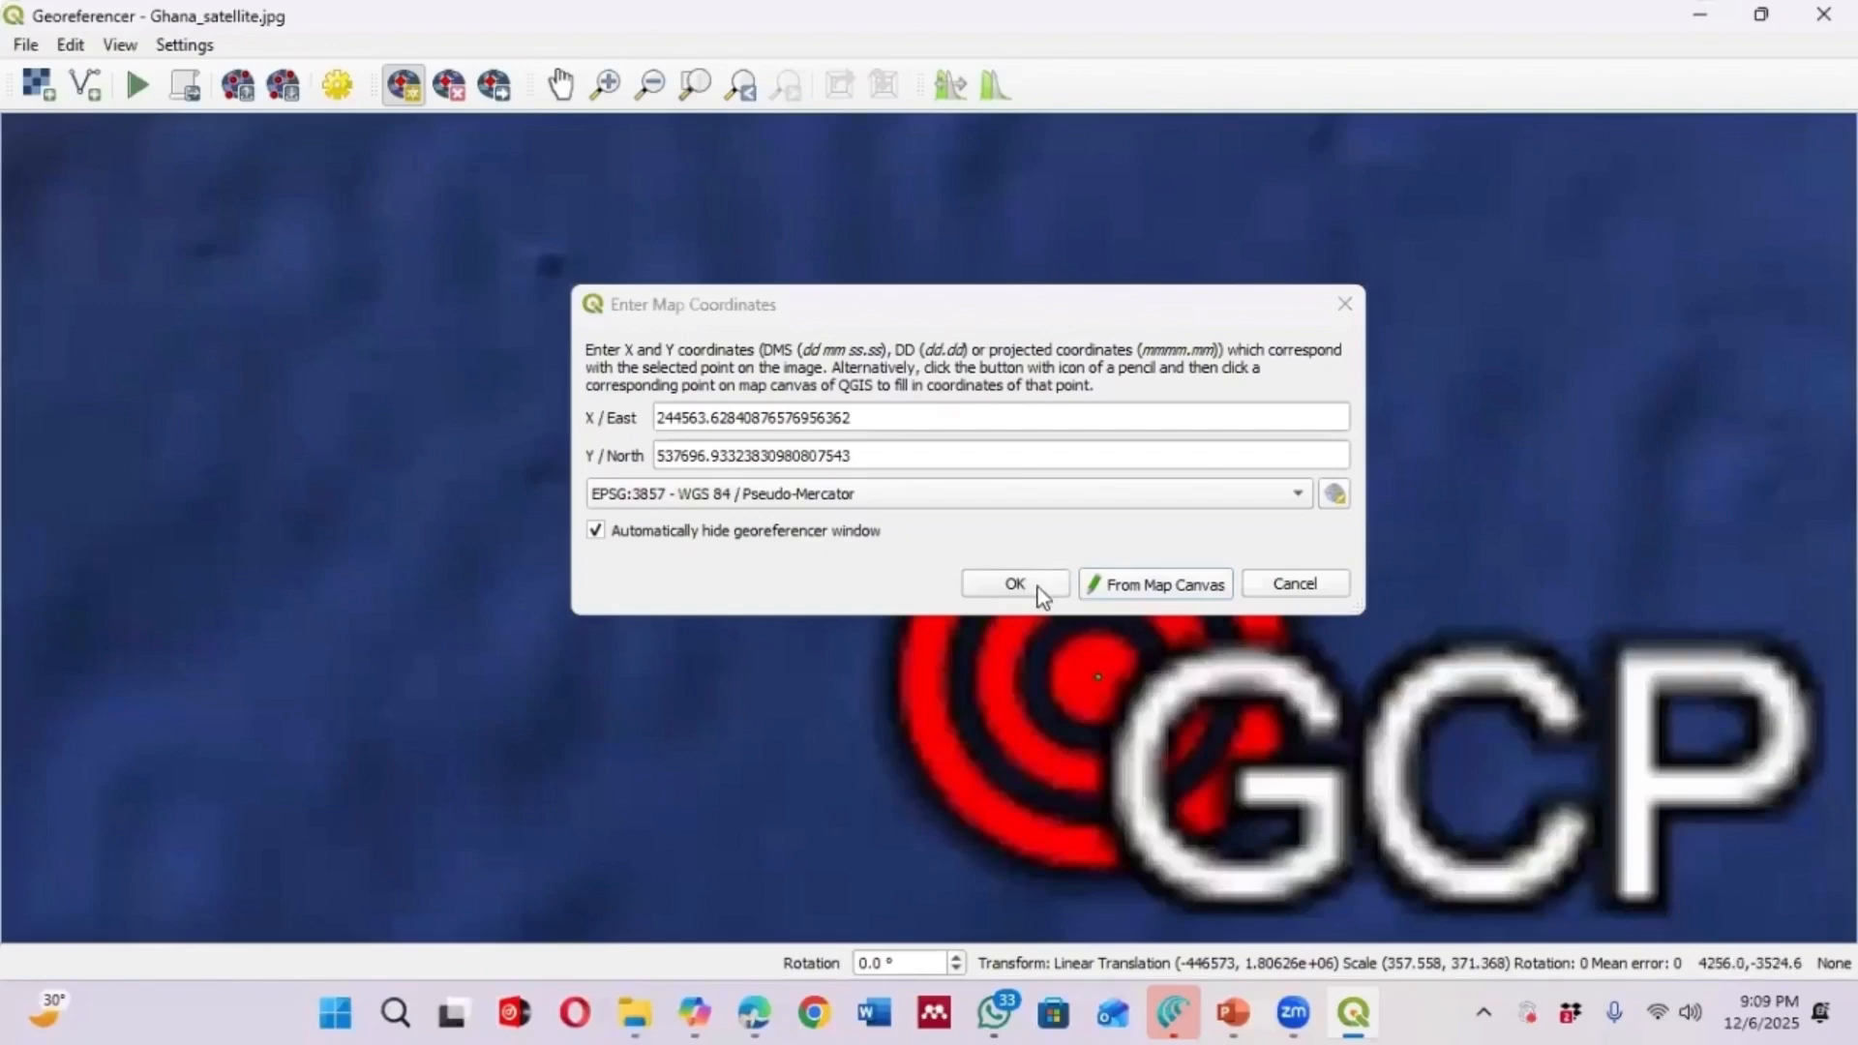
left_click(1006, 581)
Add a control point at the CGP4 marker on the image, taking its coordinates from the matching point on the map canvas
scroll(1209, 479, "down", 5)
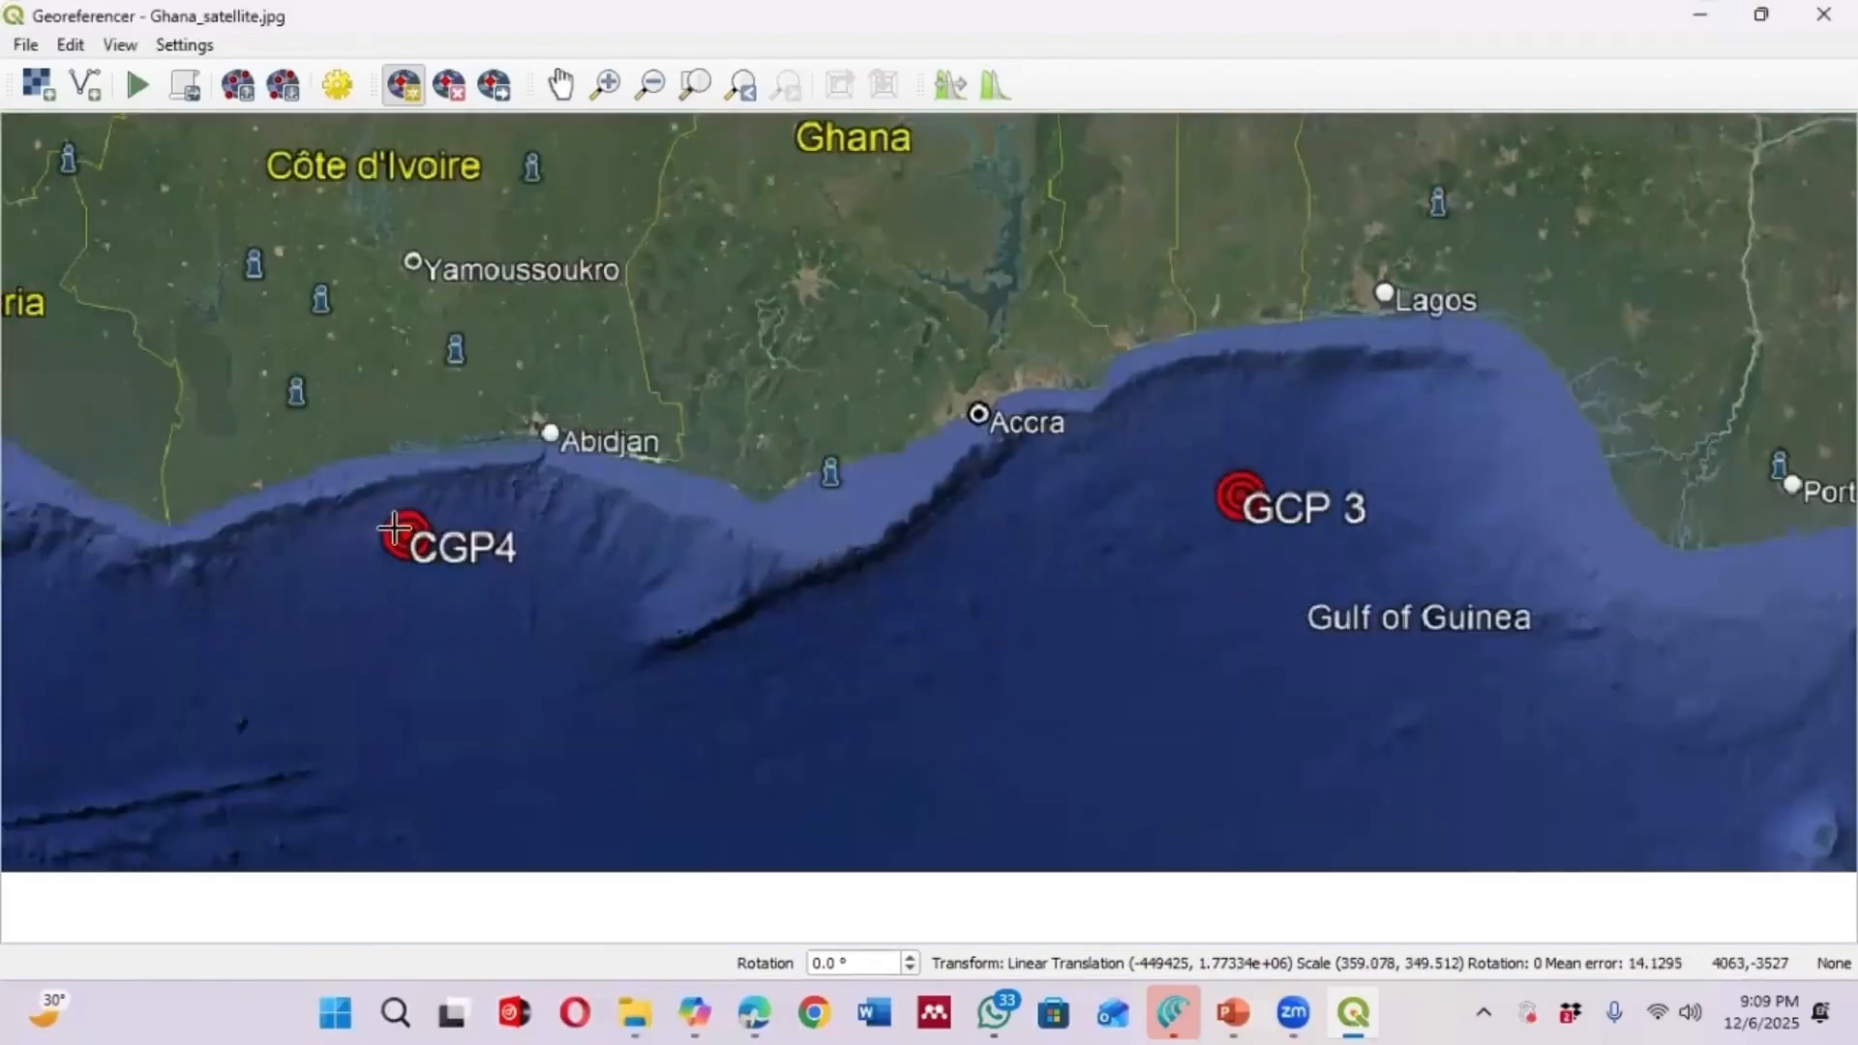
scroll(406, 530, "up", 5)
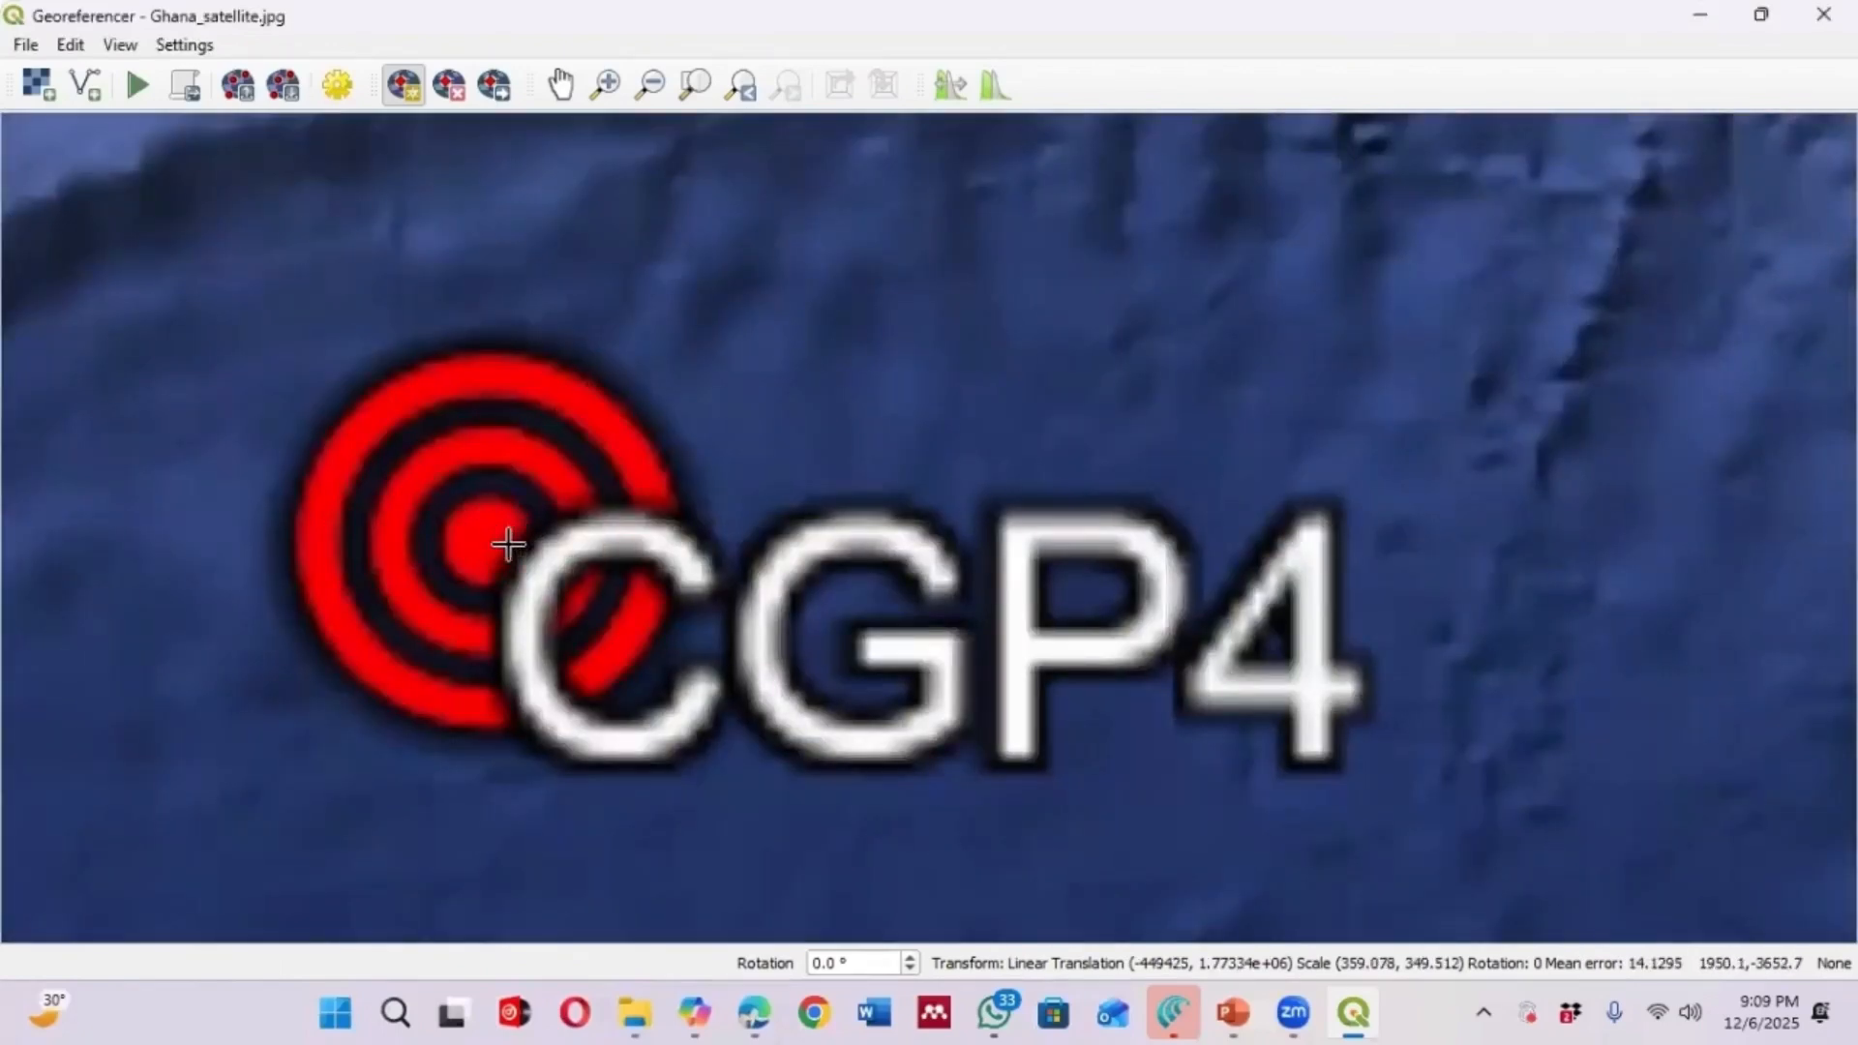
left_click(483, 541)
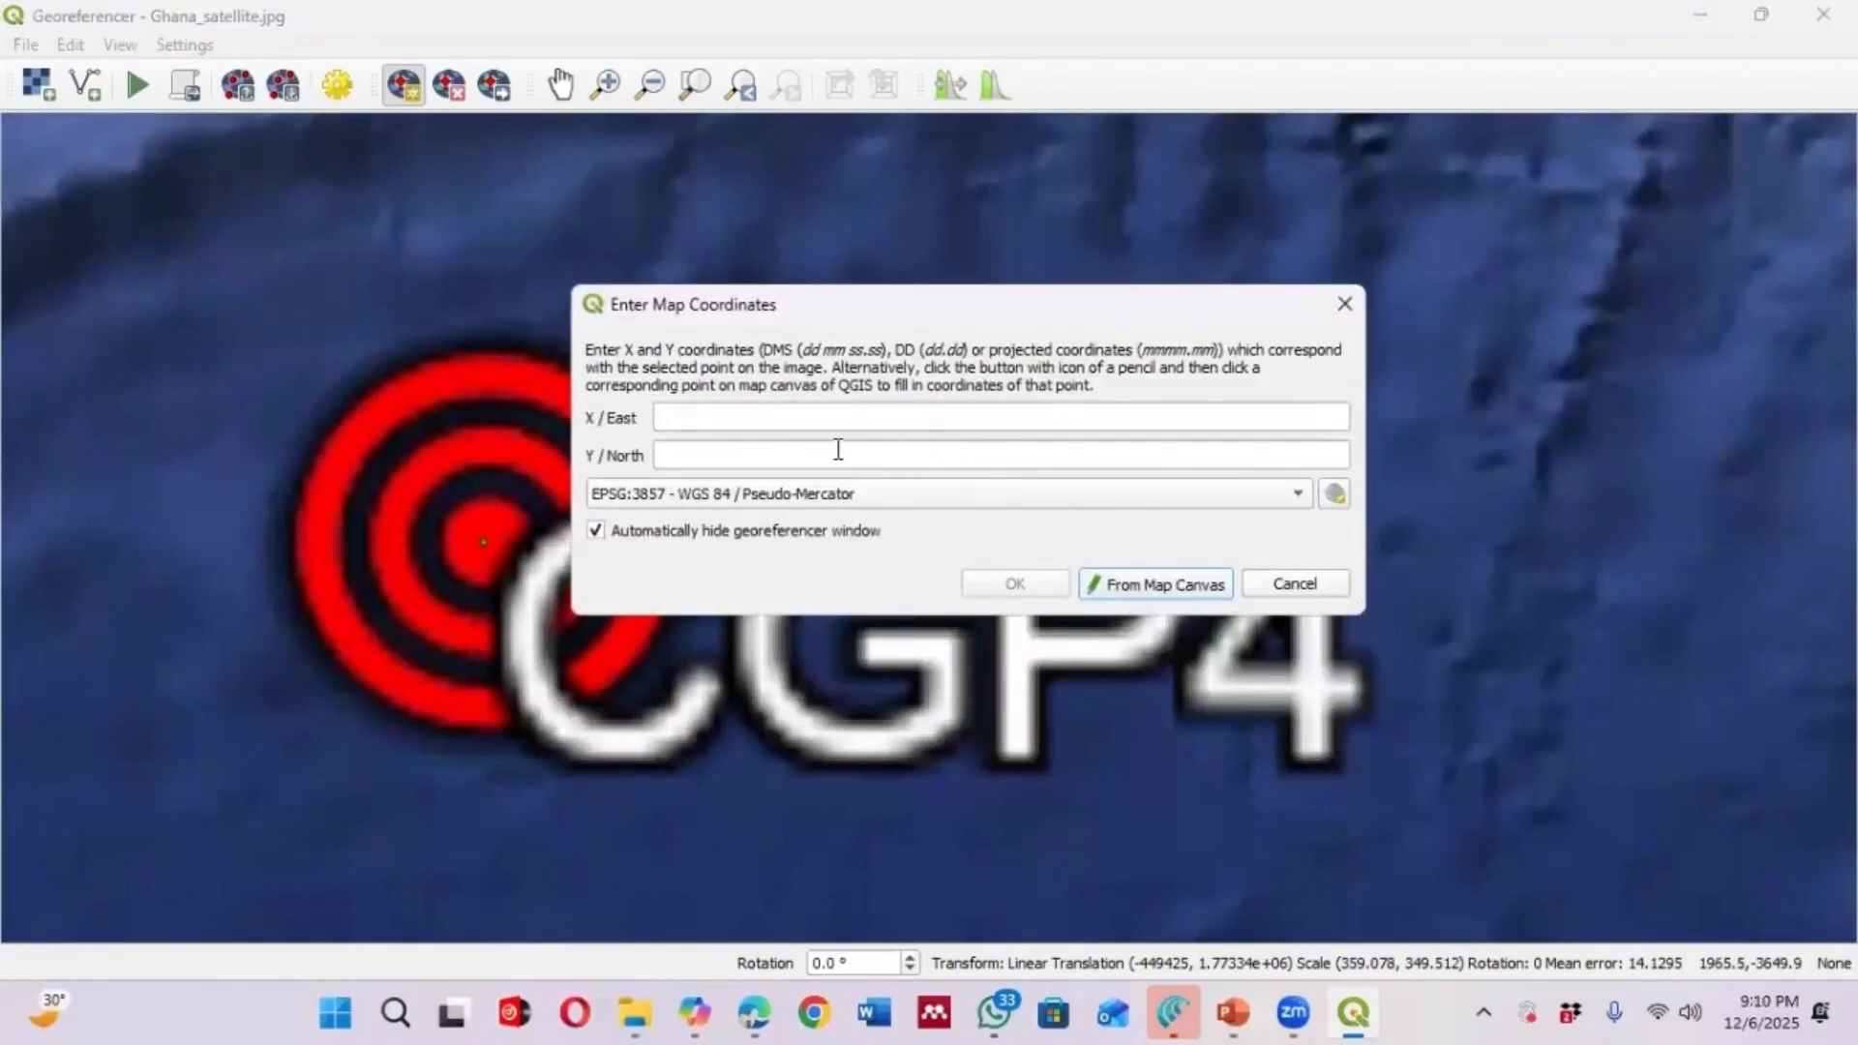
left_click(1202, 585)
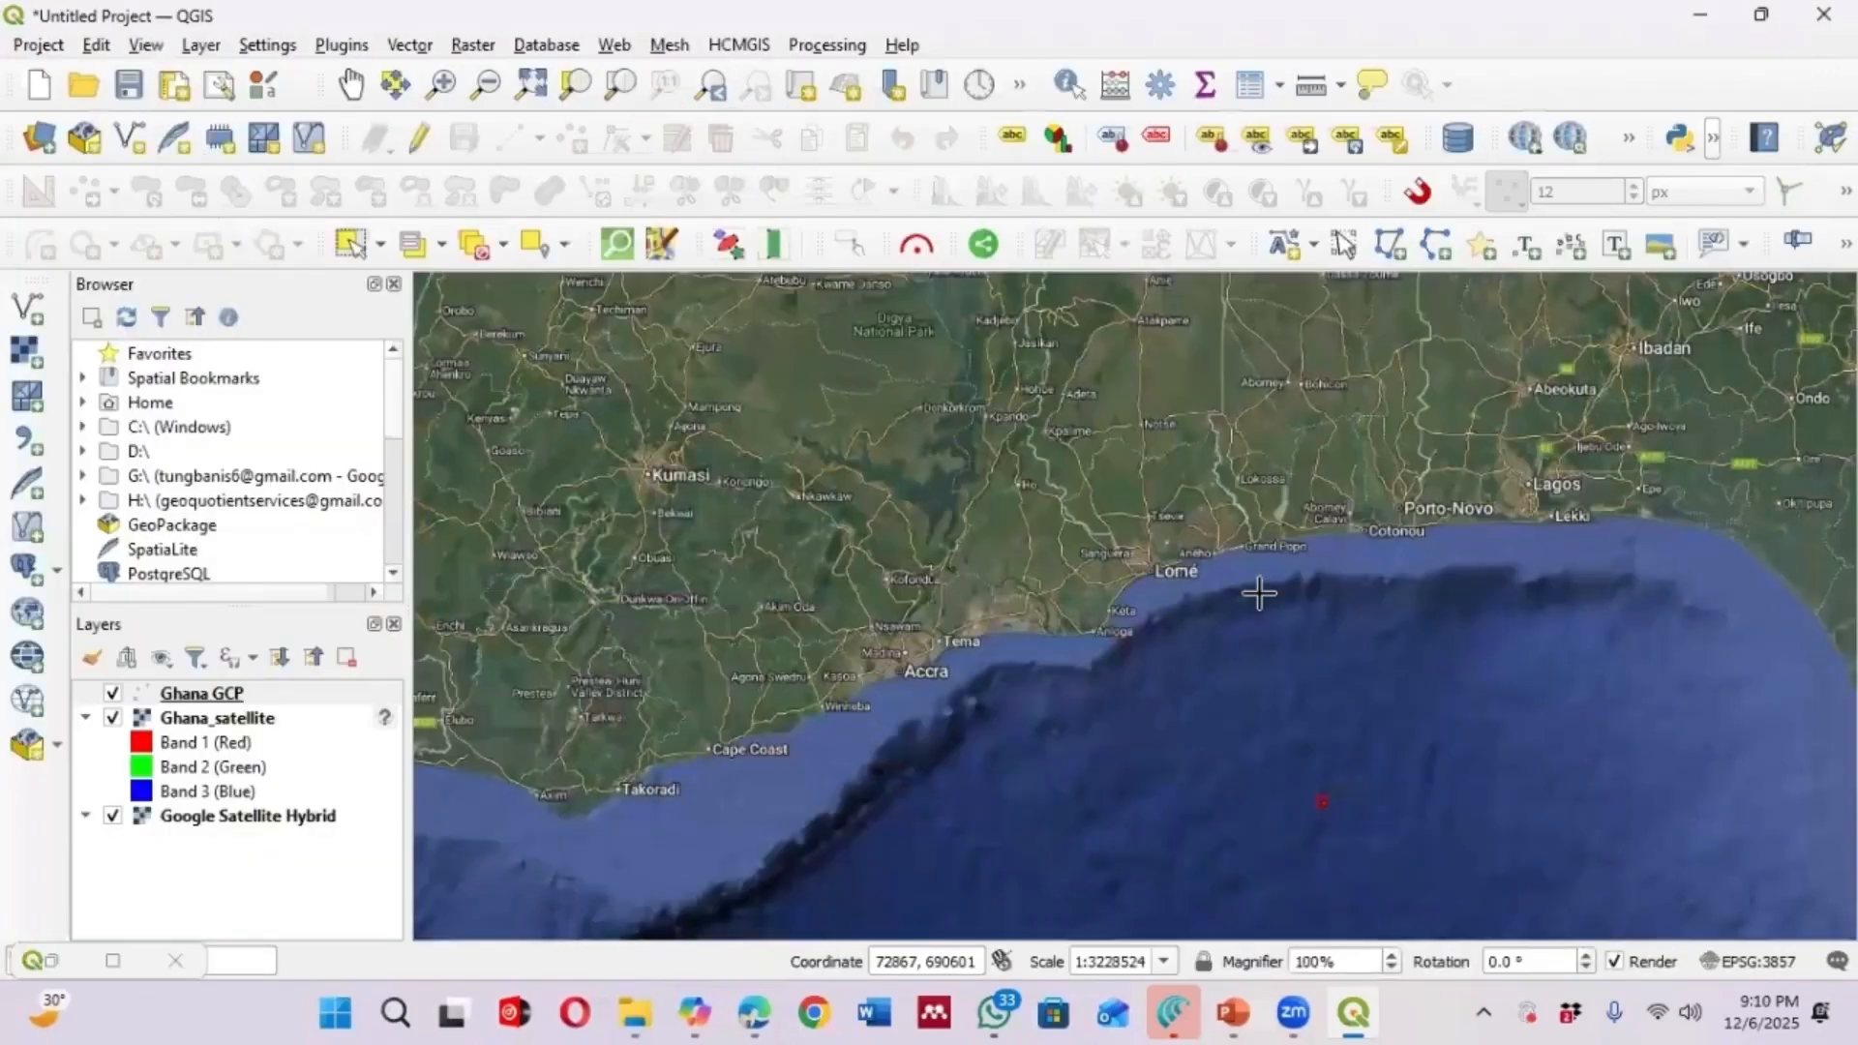
scroll(1406, 581, "down", 2)
scroll(1043, 673, "up", 2)
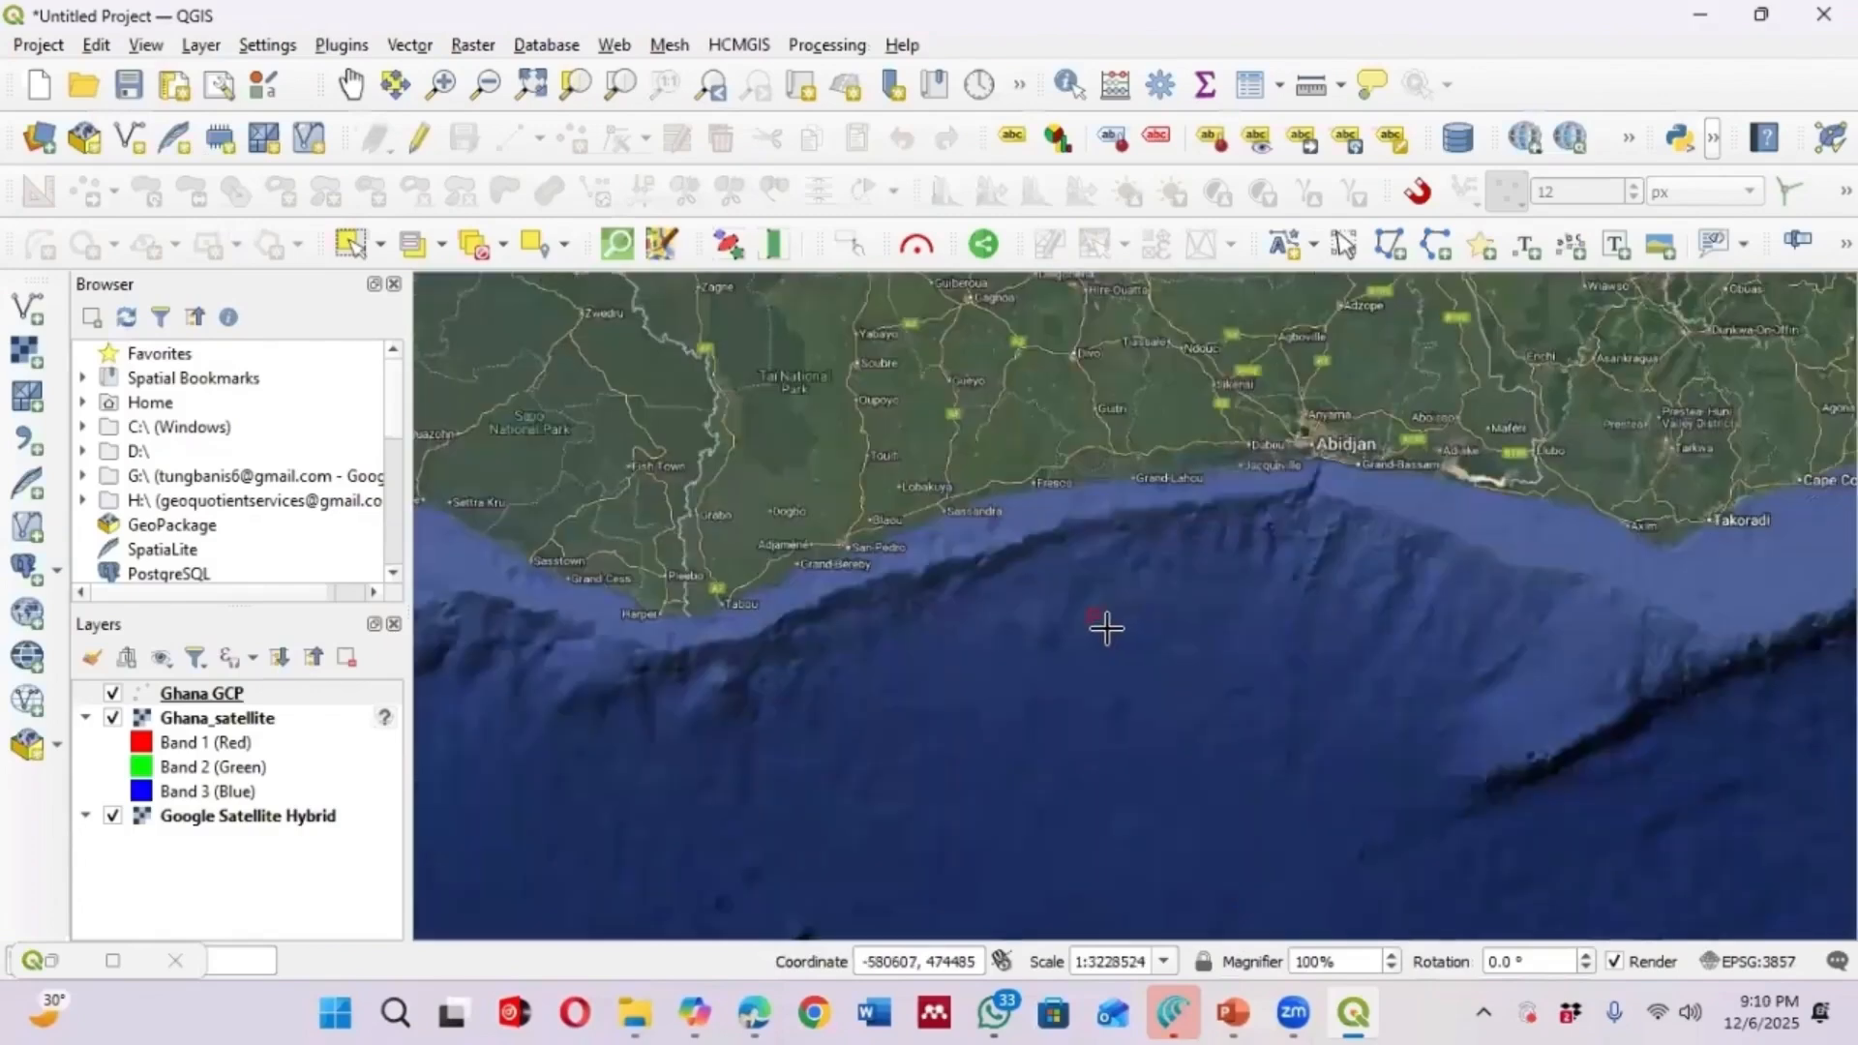
scroll(1106, 625, "down", 2)
scroll(1132, 625, "up", 2)
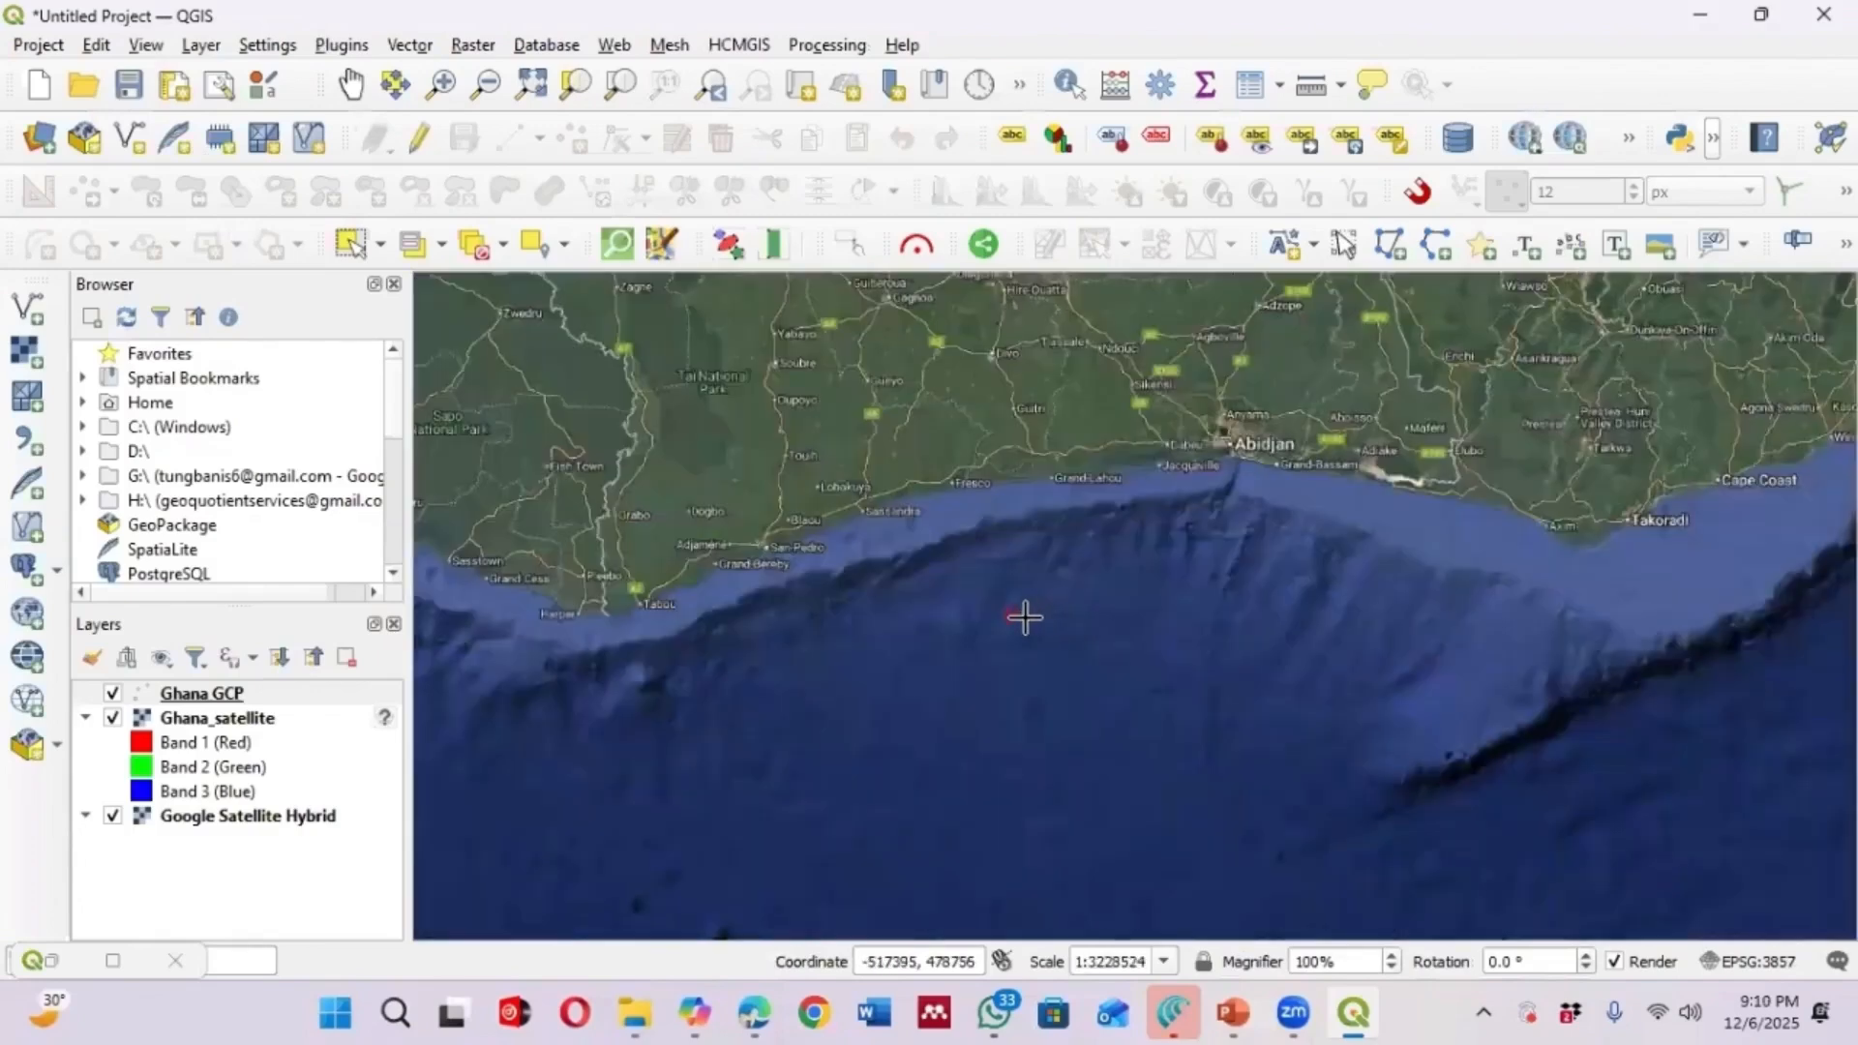
scroll(1011, 617, "up", 2)
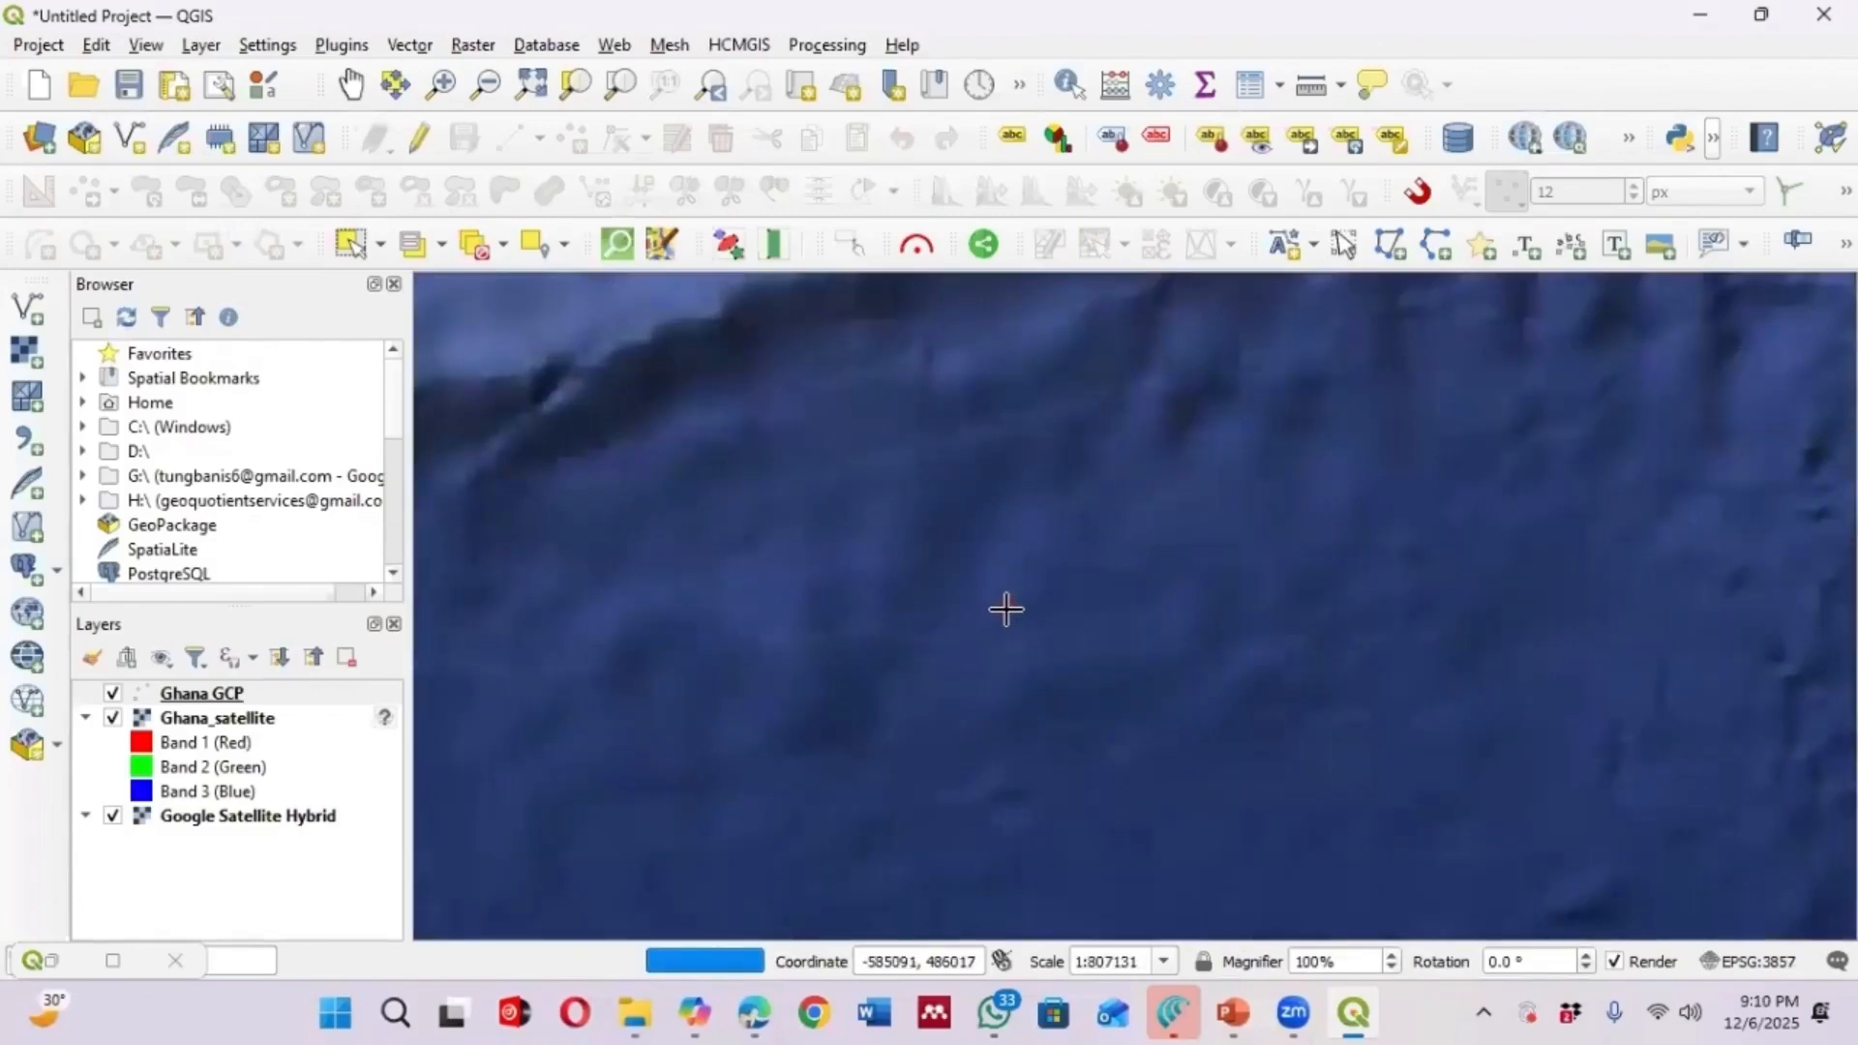
left_click(1006, 608)
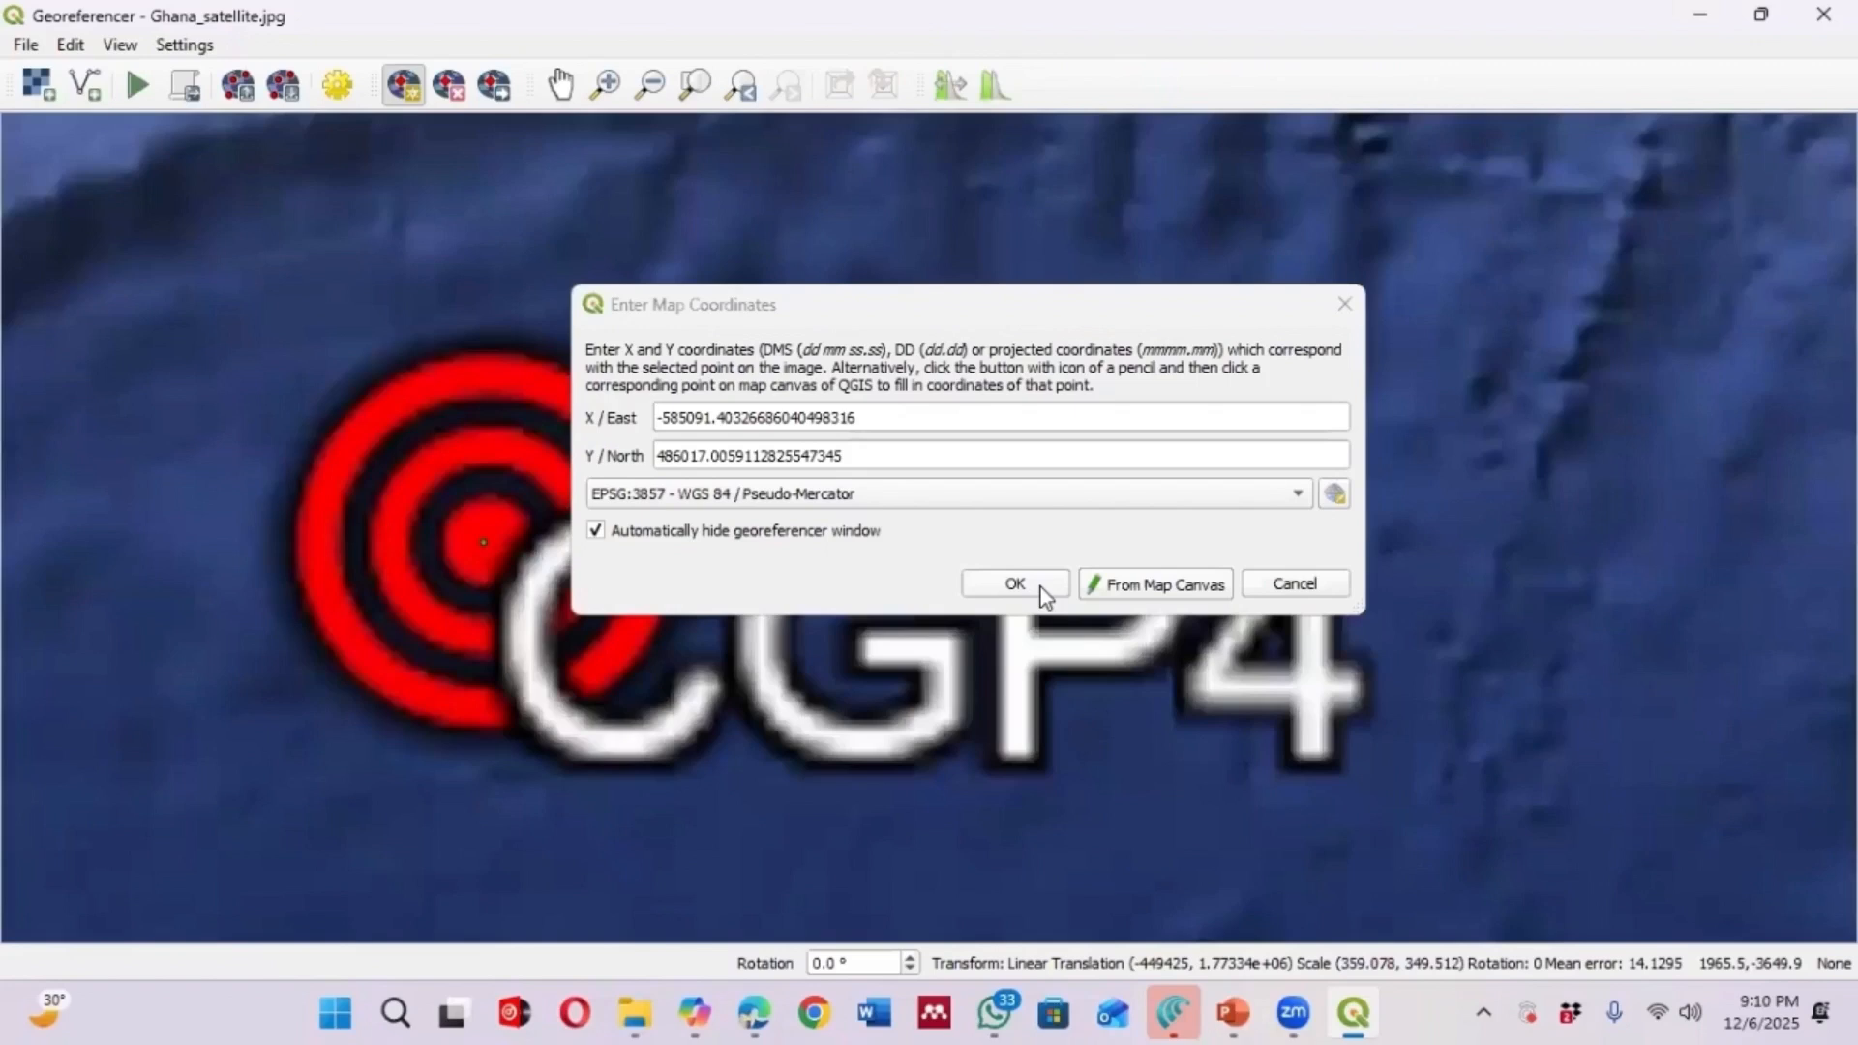
left_click(1041, 586)
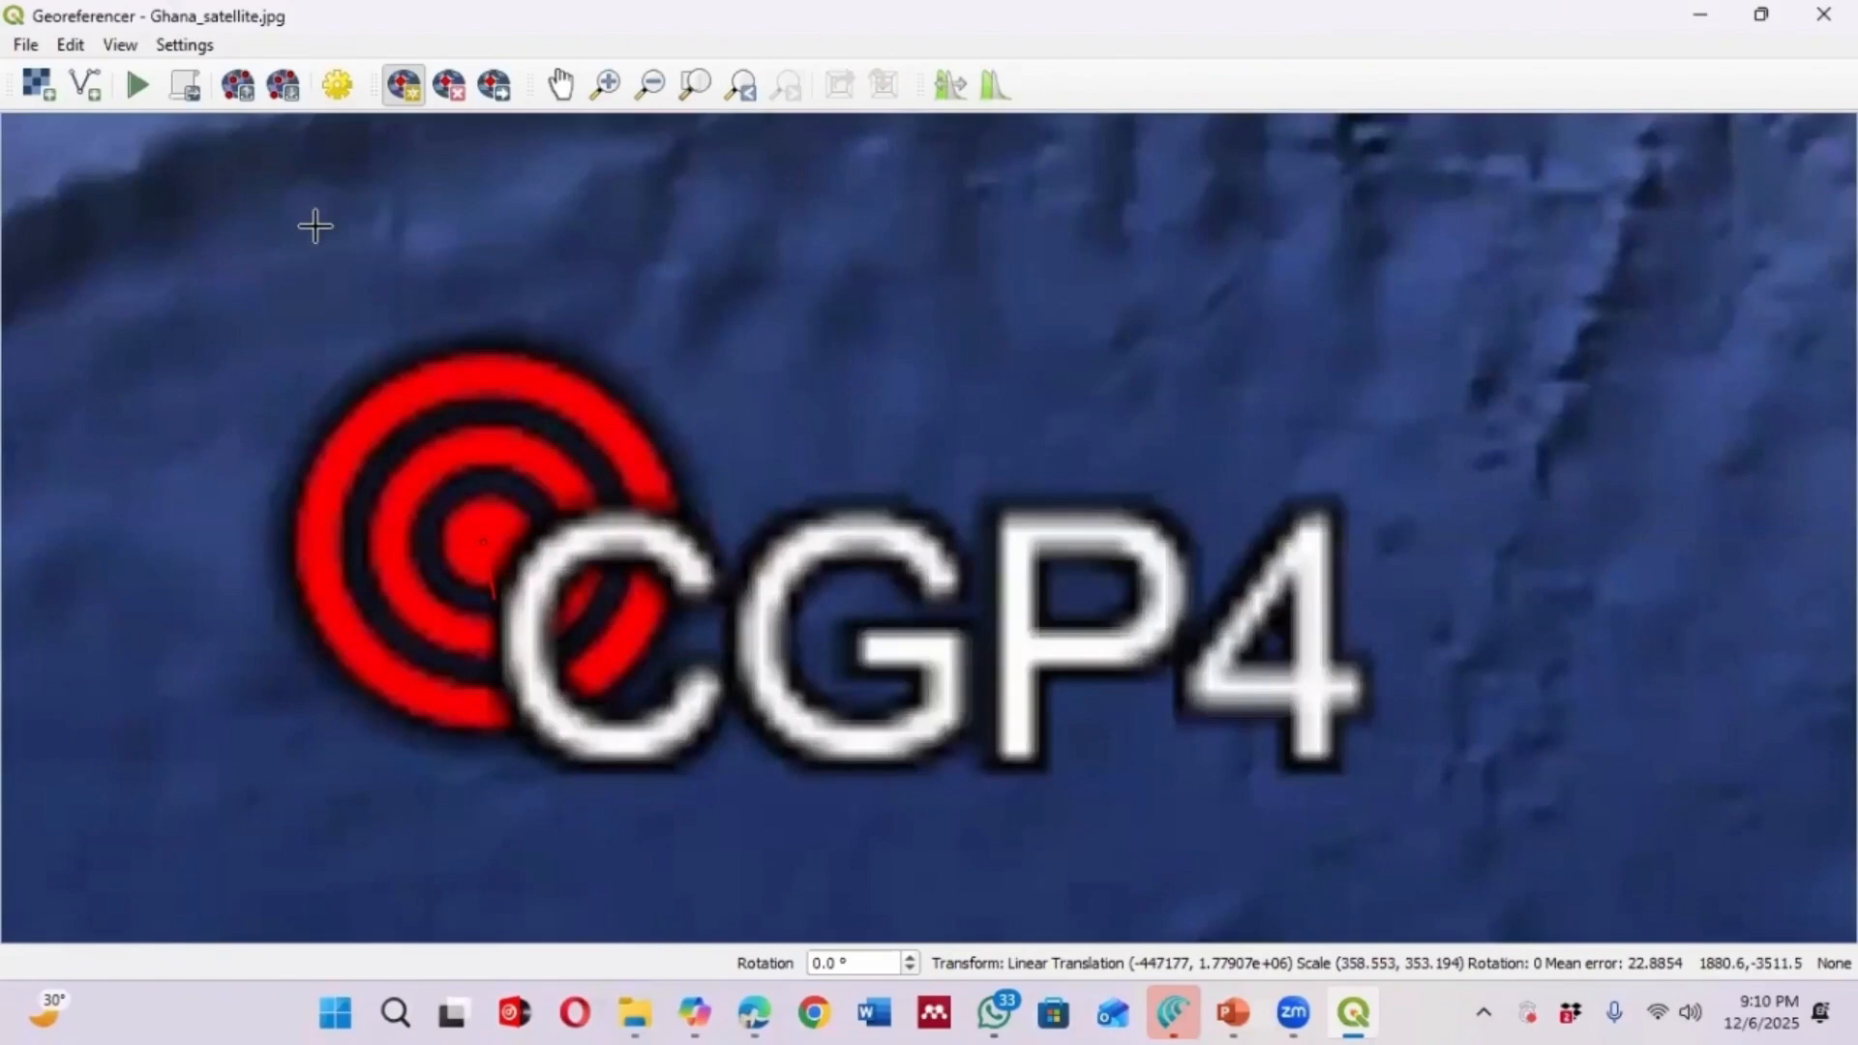
Set the transformation's target CRS to EPSG:4326 - WGS 84 in the transformation settings
scroll(809, 468, "down", 10)
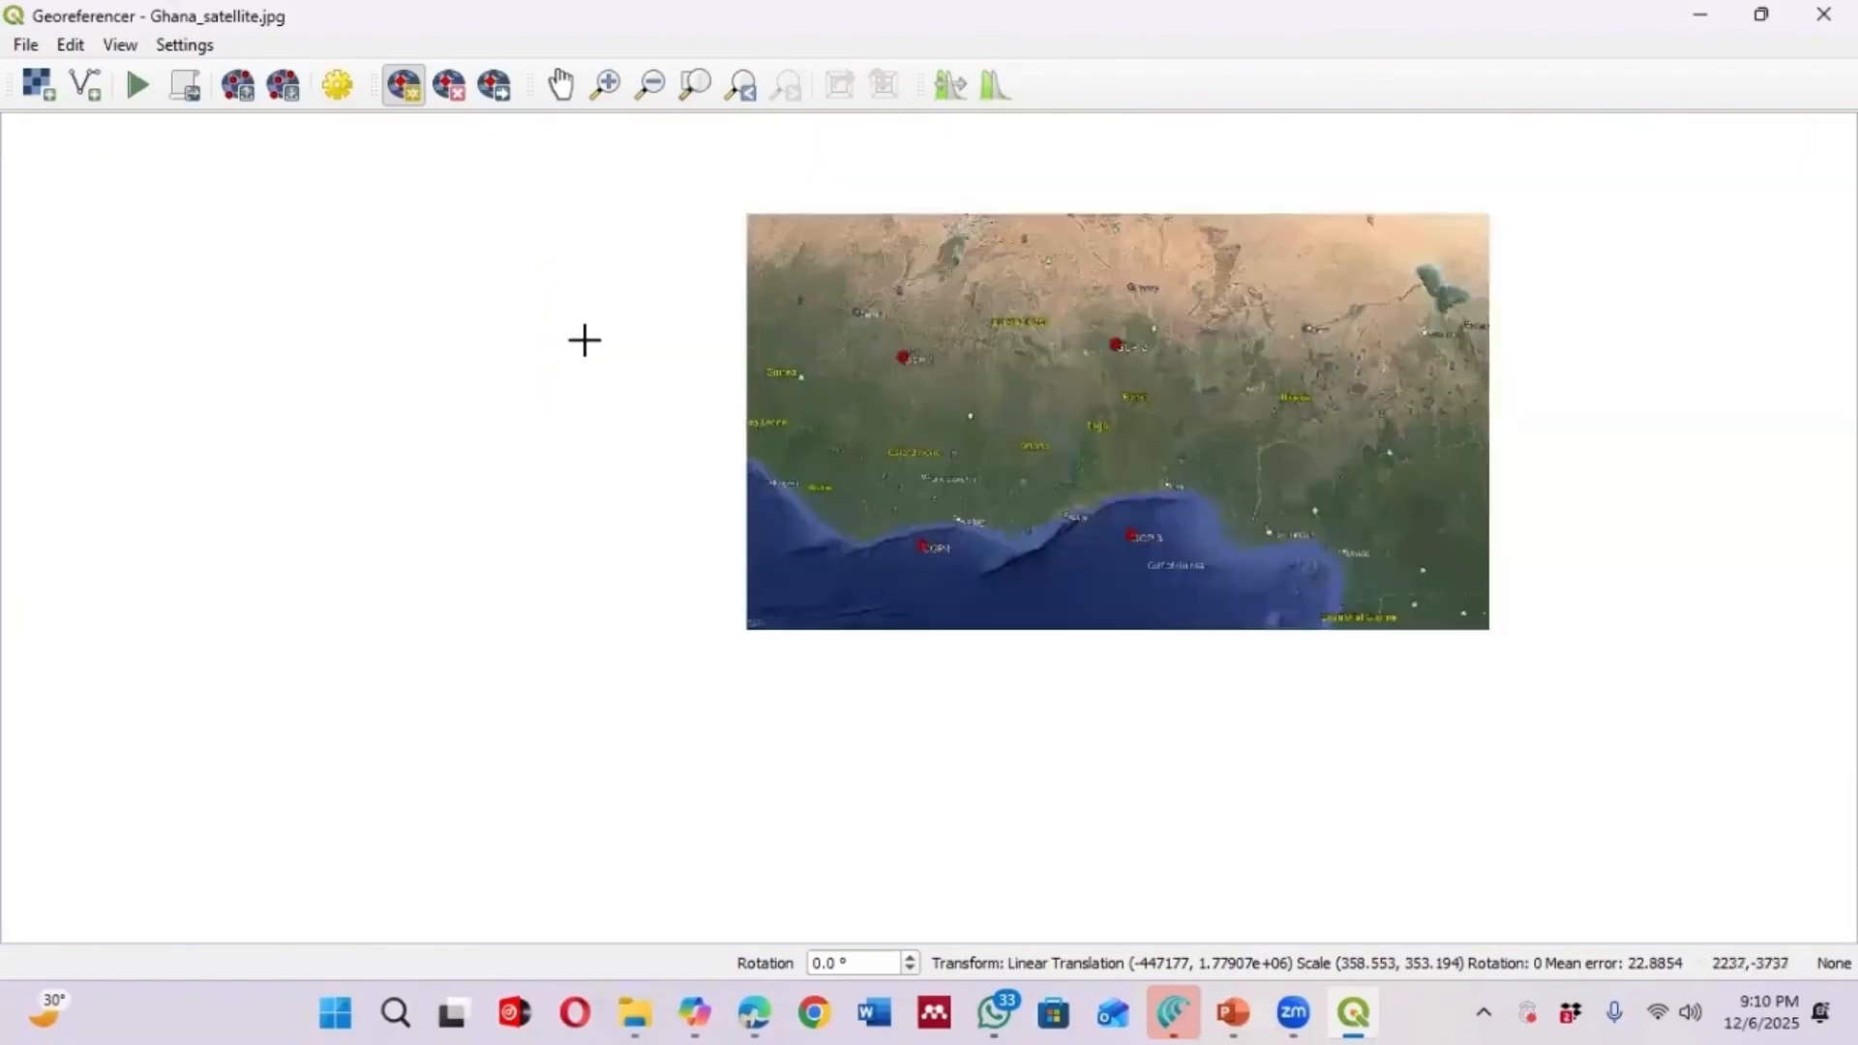
left_click(339, 89)
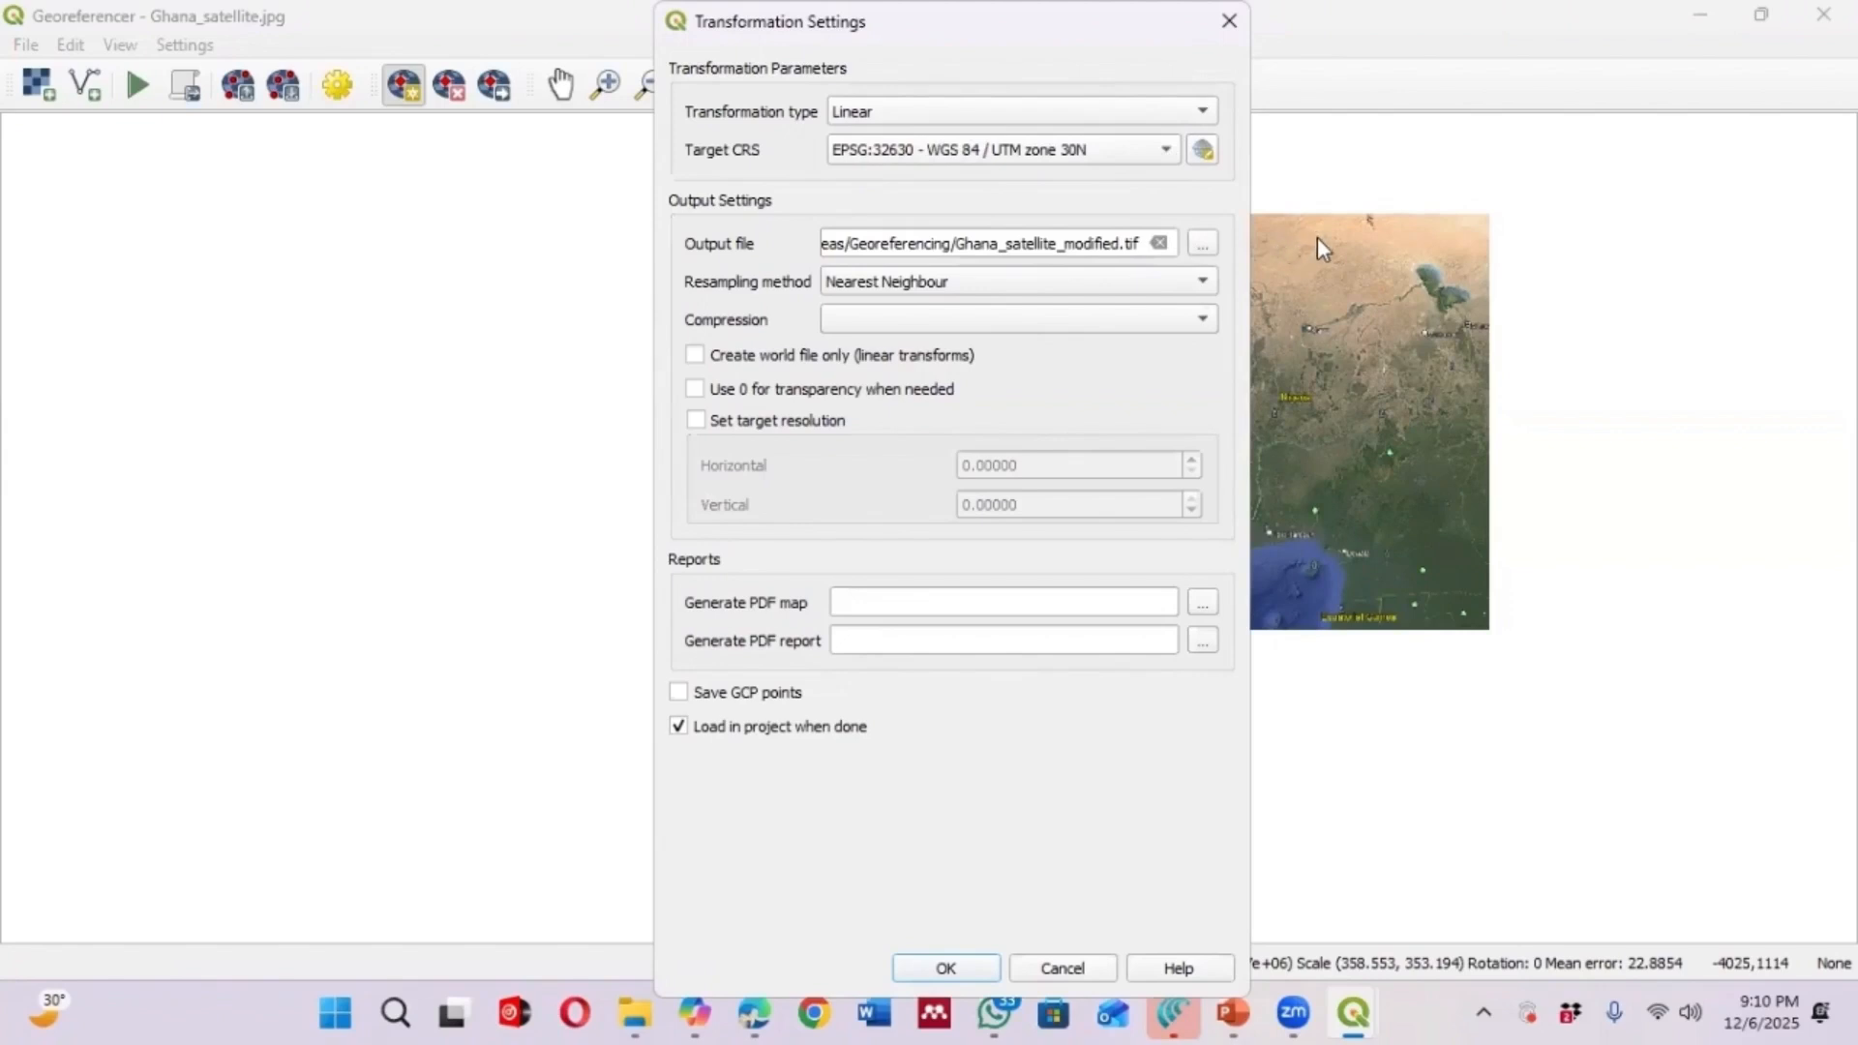
left_click(1166, 152)
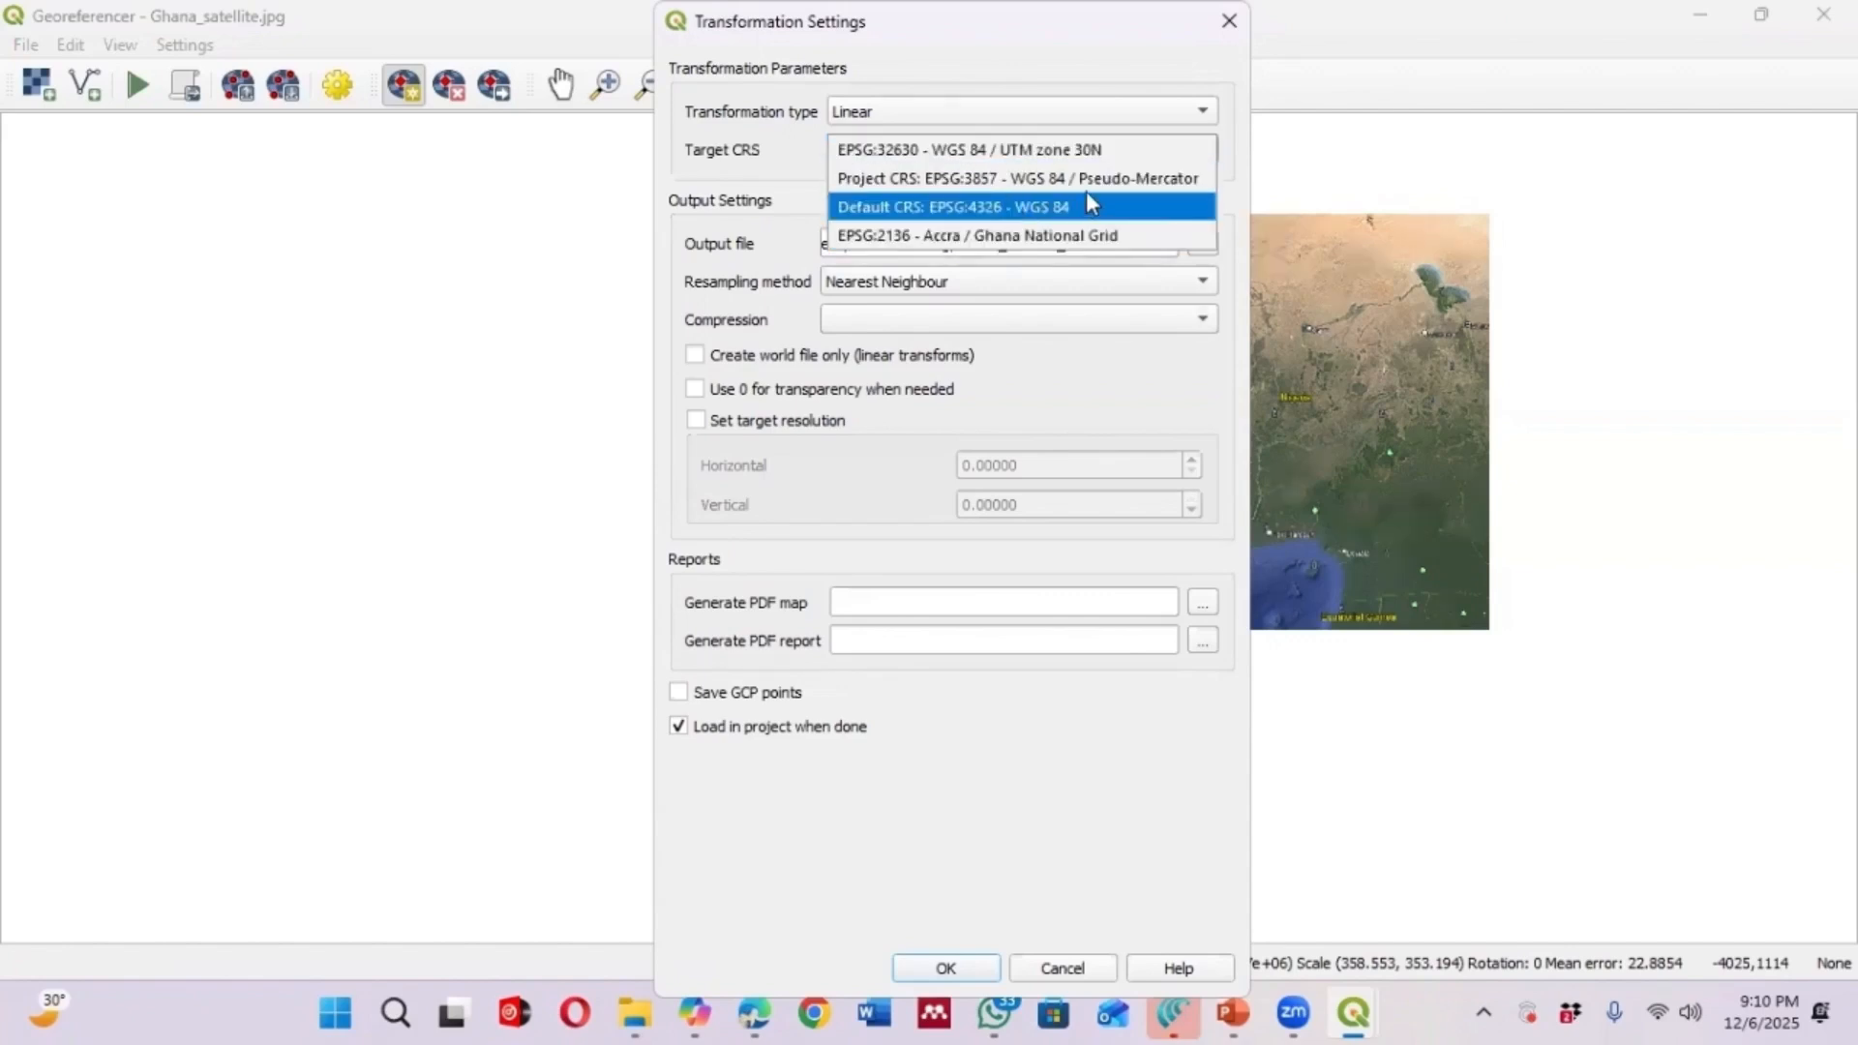
left_click(1054, 213)
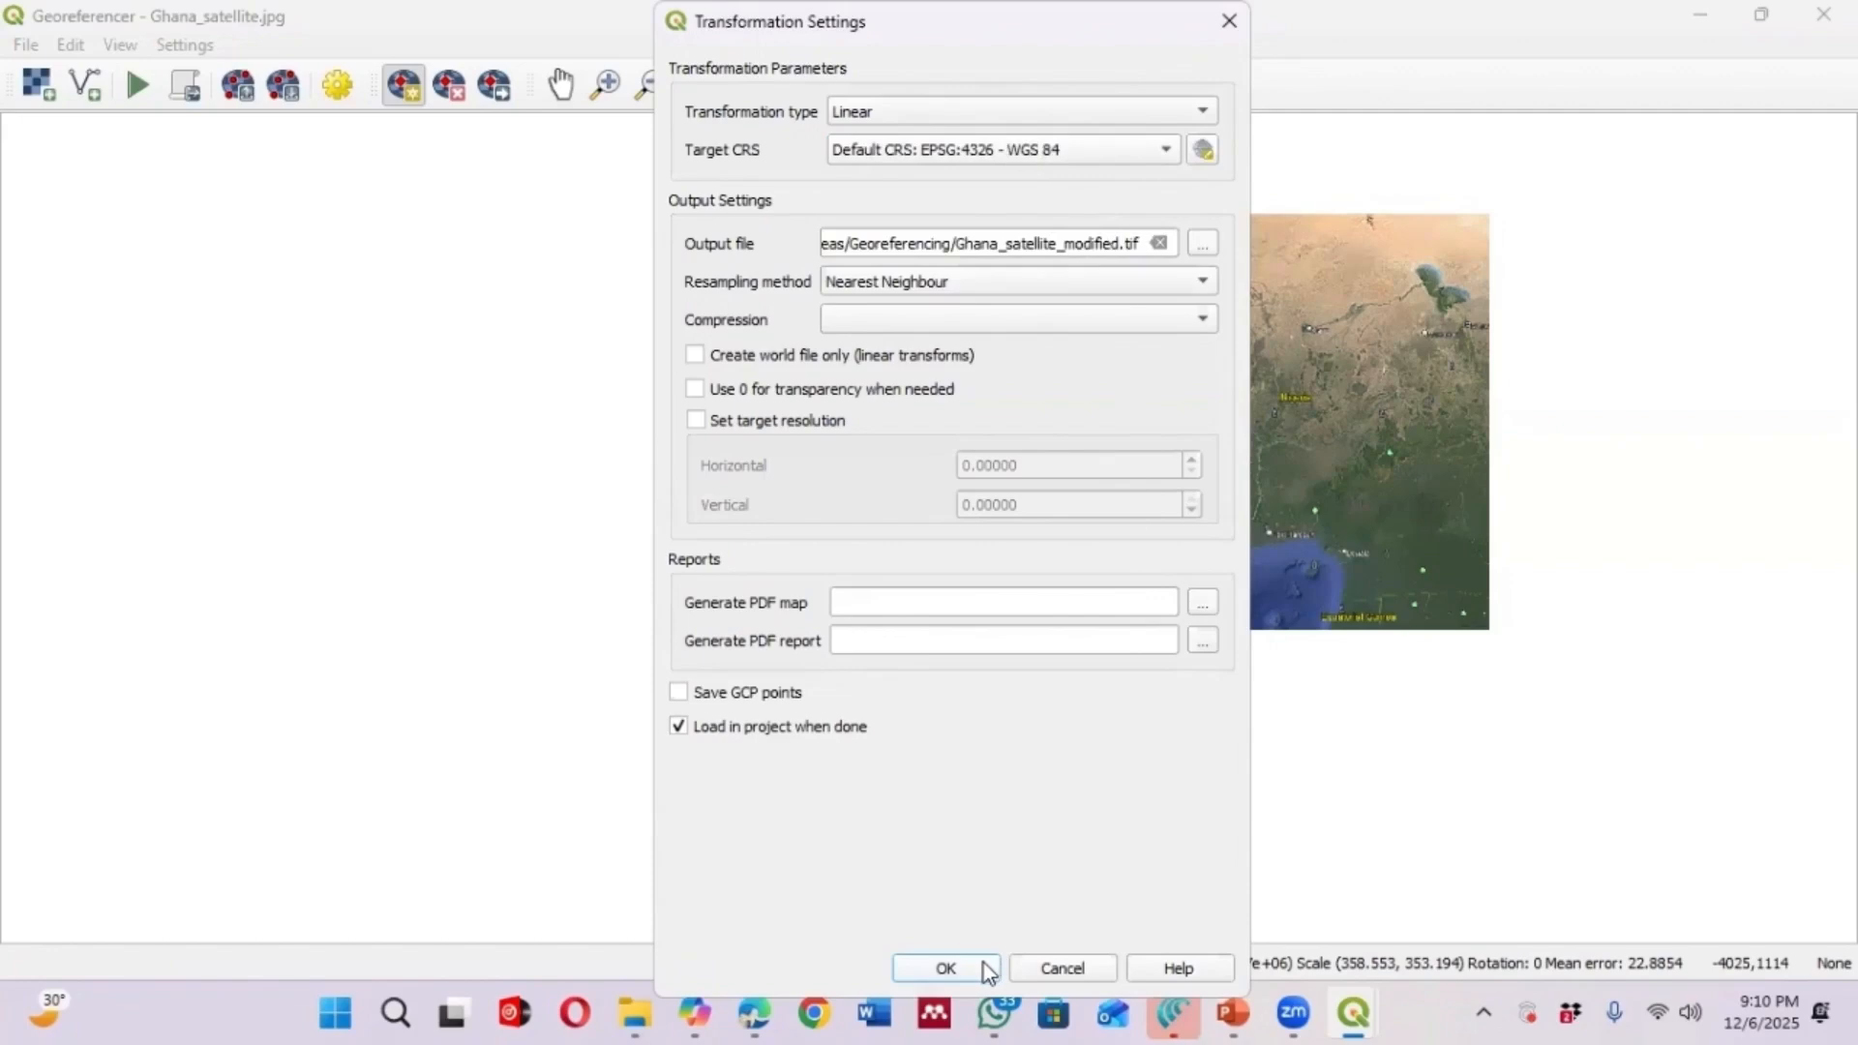
left_click(945, 969)
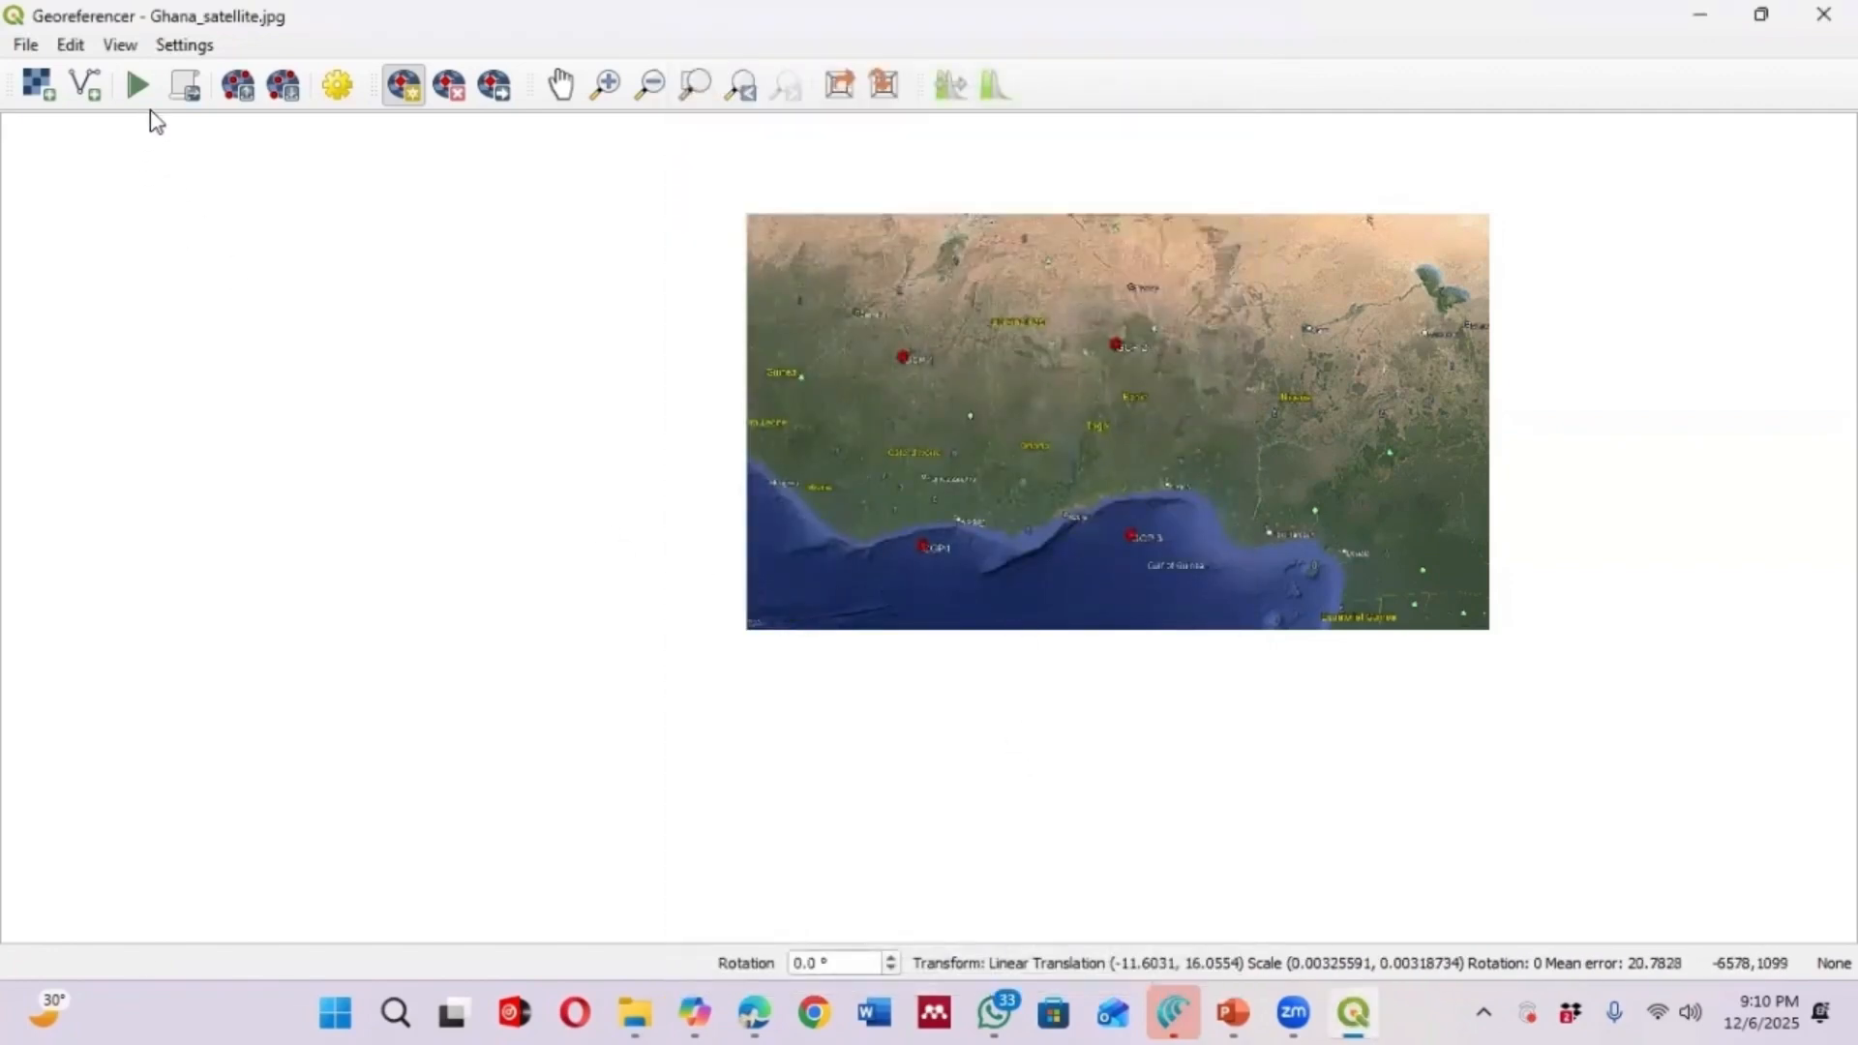
Run the georeferencing and leave the Georeferencer window
left_click(140, 87)
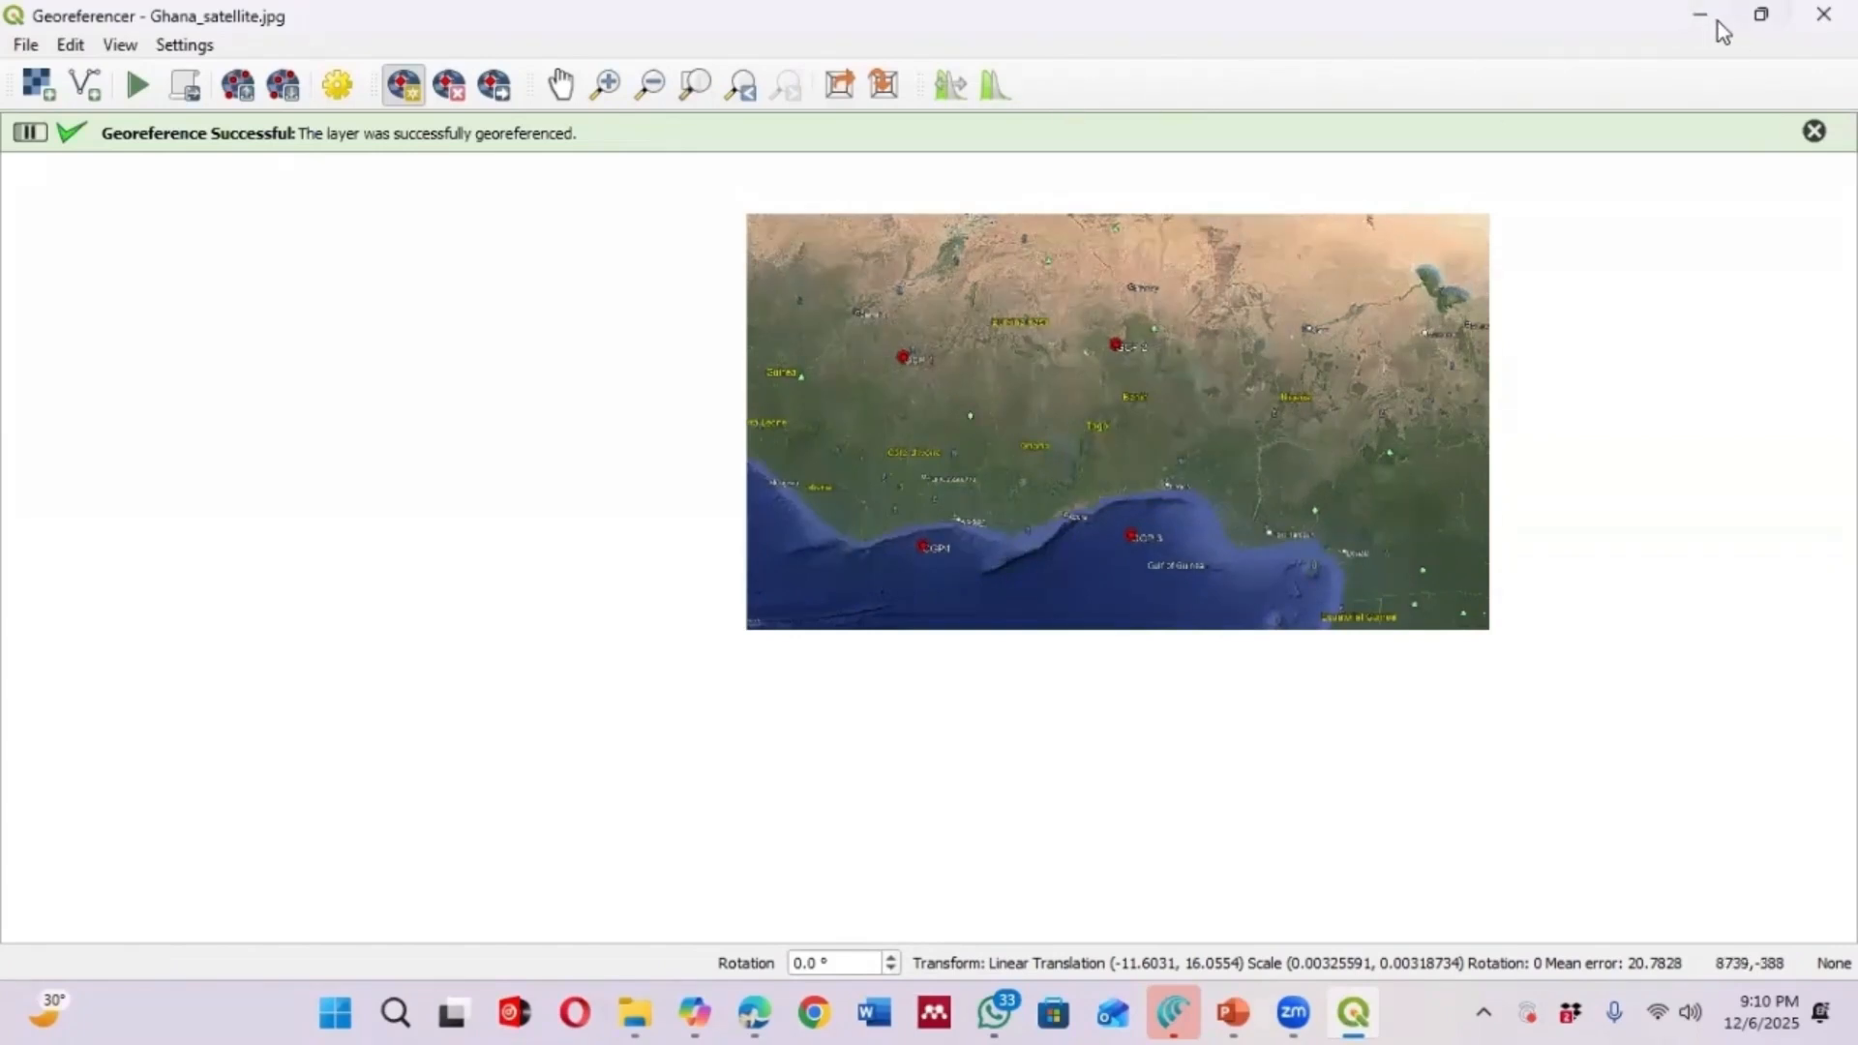
left_click(1823, 14)
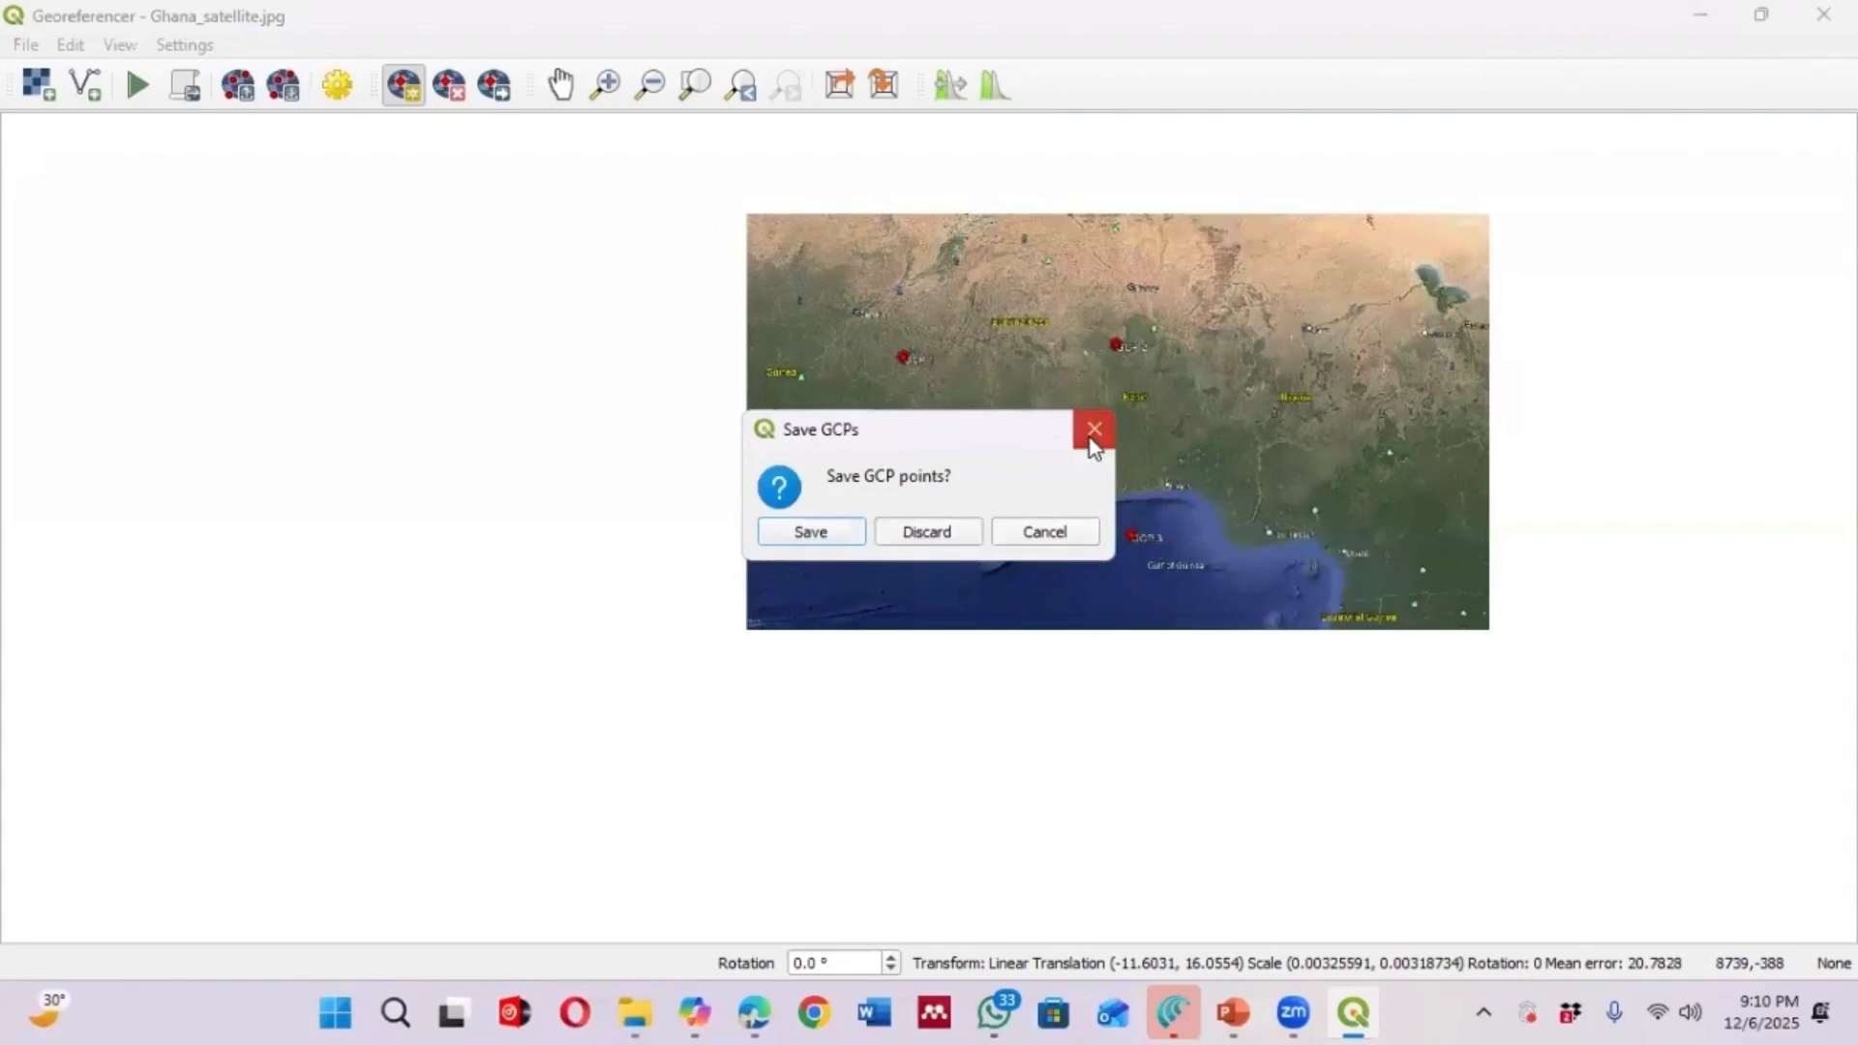
left_click(1701, 17)
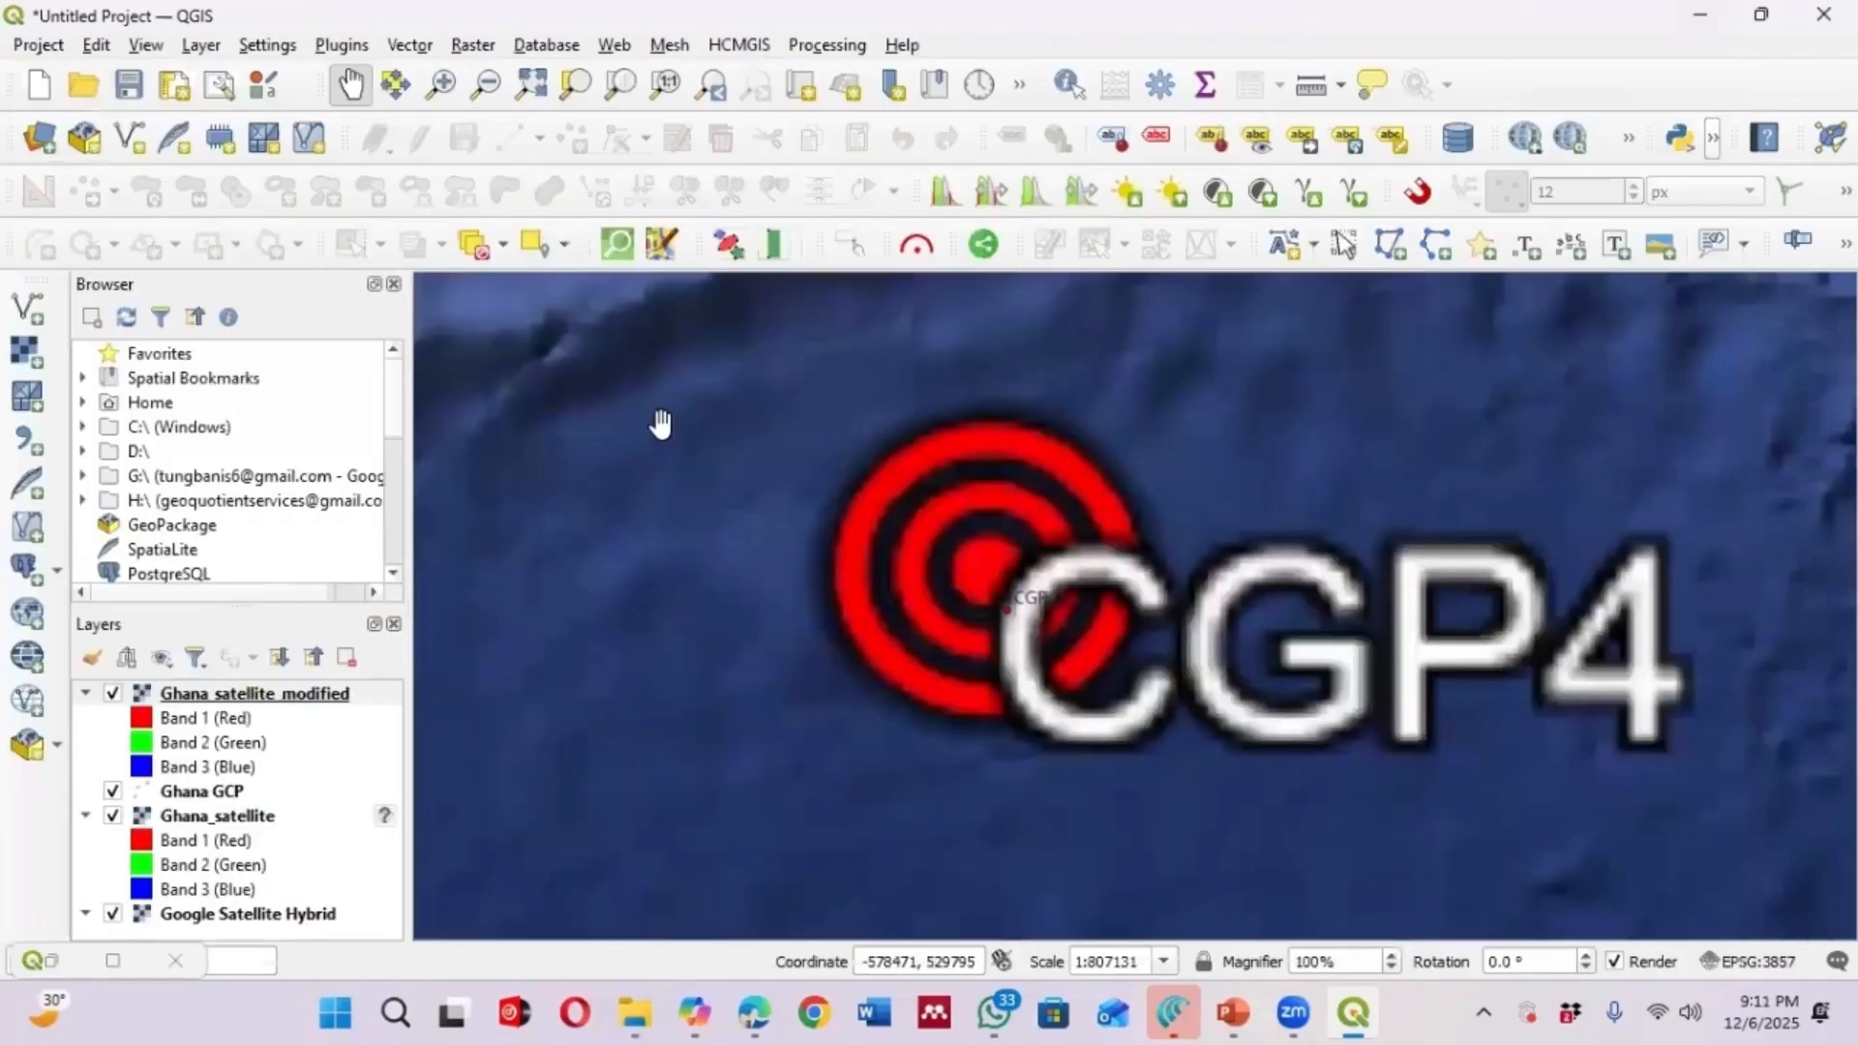
Zoom the map to the Ghana_satellite_modified layer
scroll(934, 554, "down", 5)
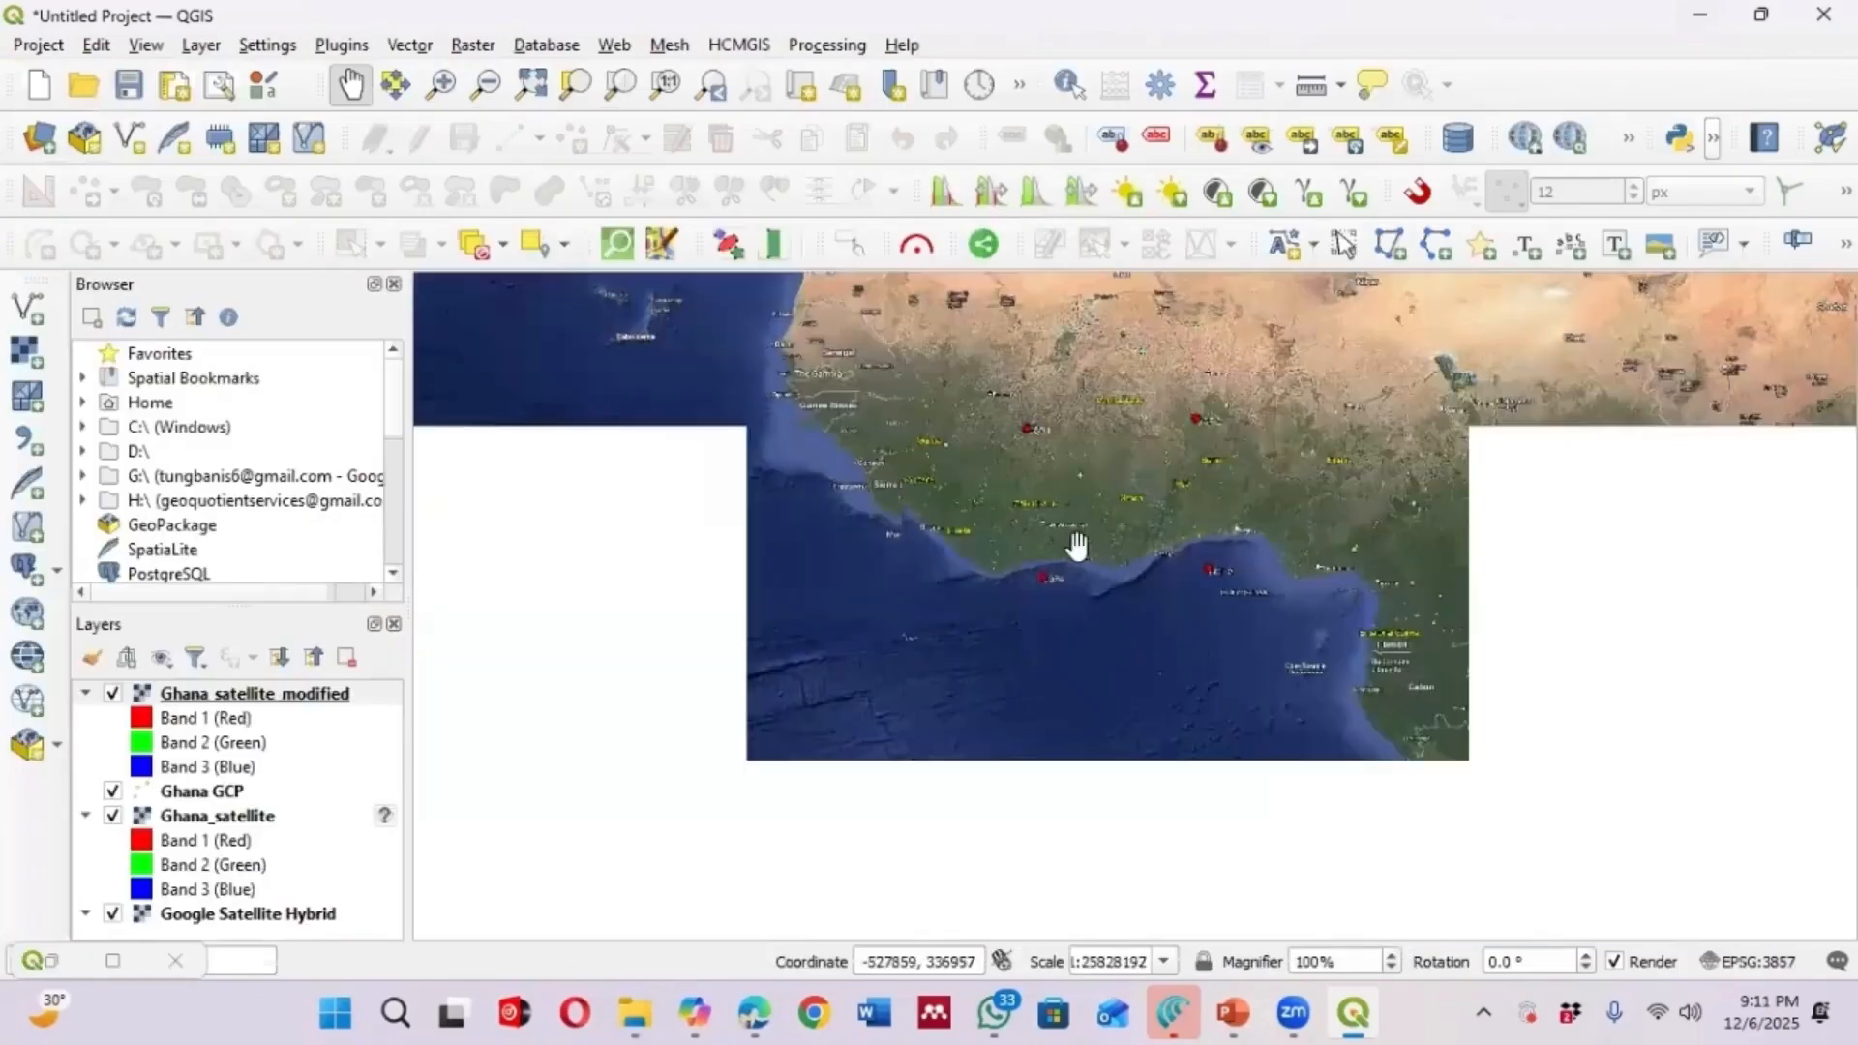
scroll(1108, 453, "down", 1)
scroll(1128, 526, "up", 2)
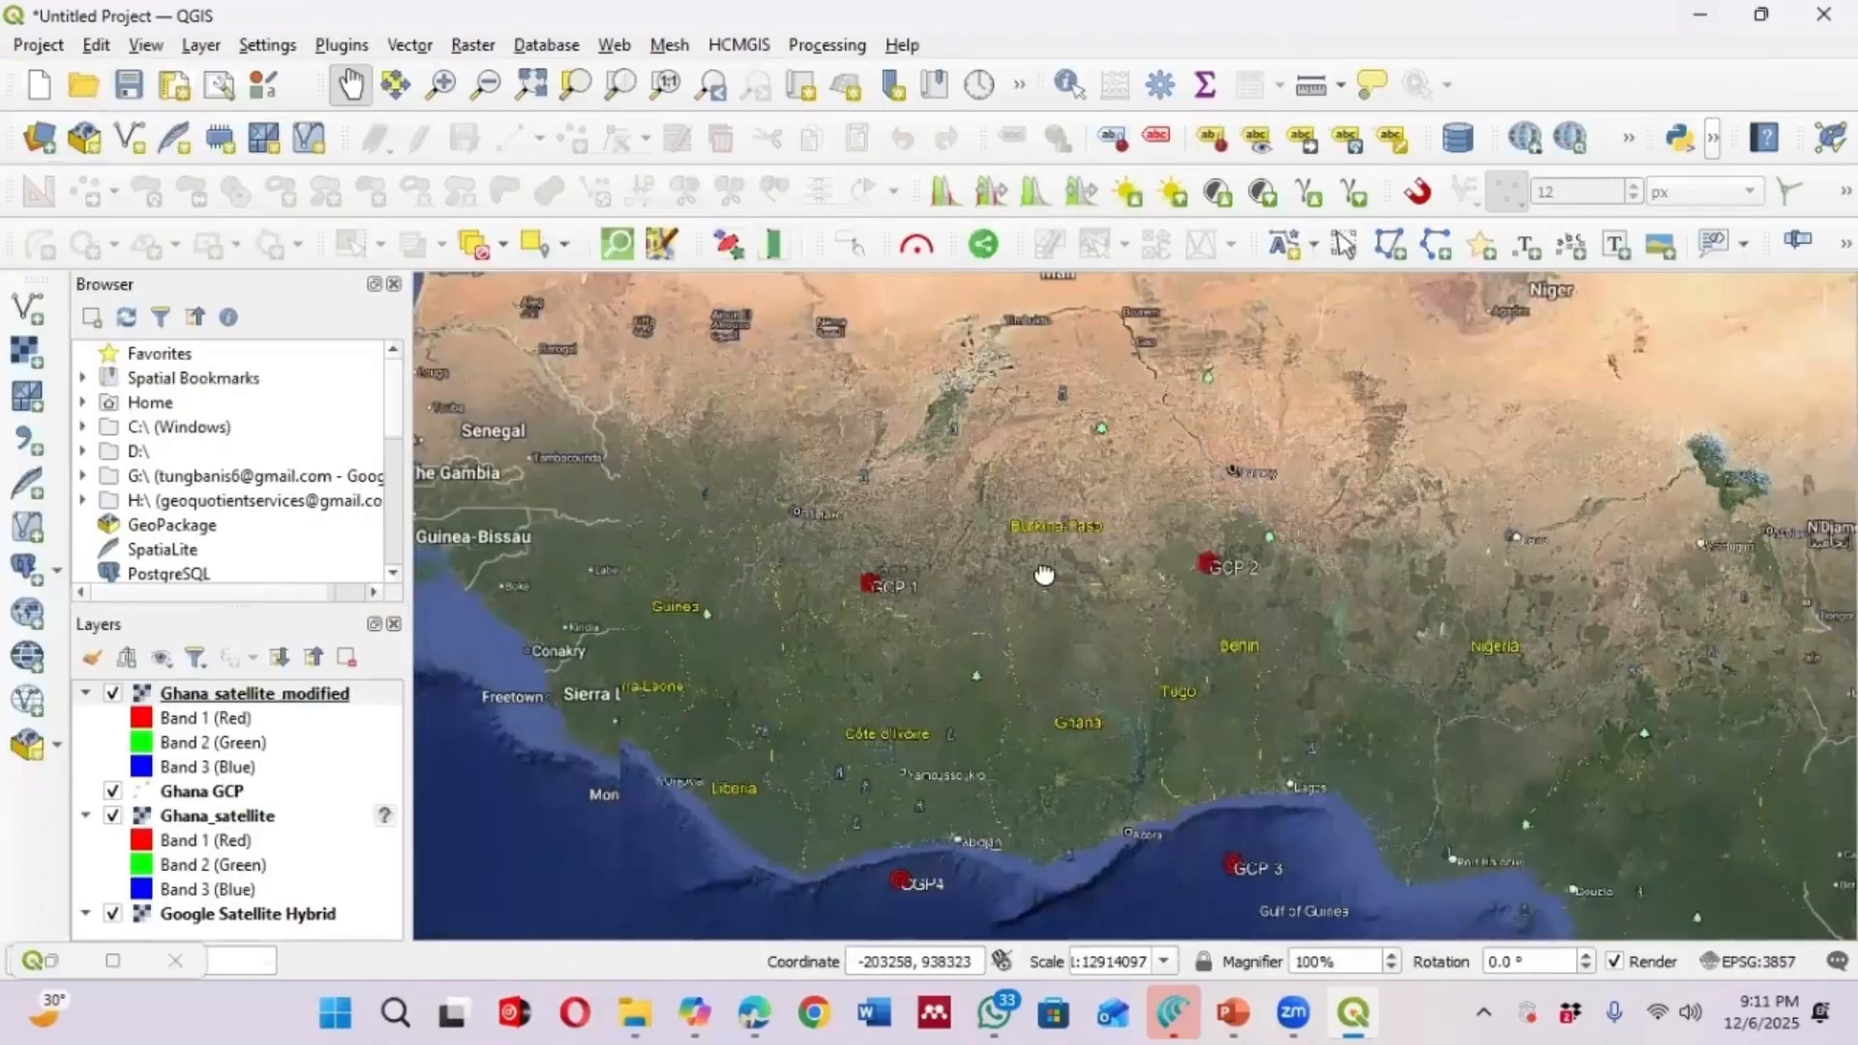
left_click_drag(626, 698, 615, 604)
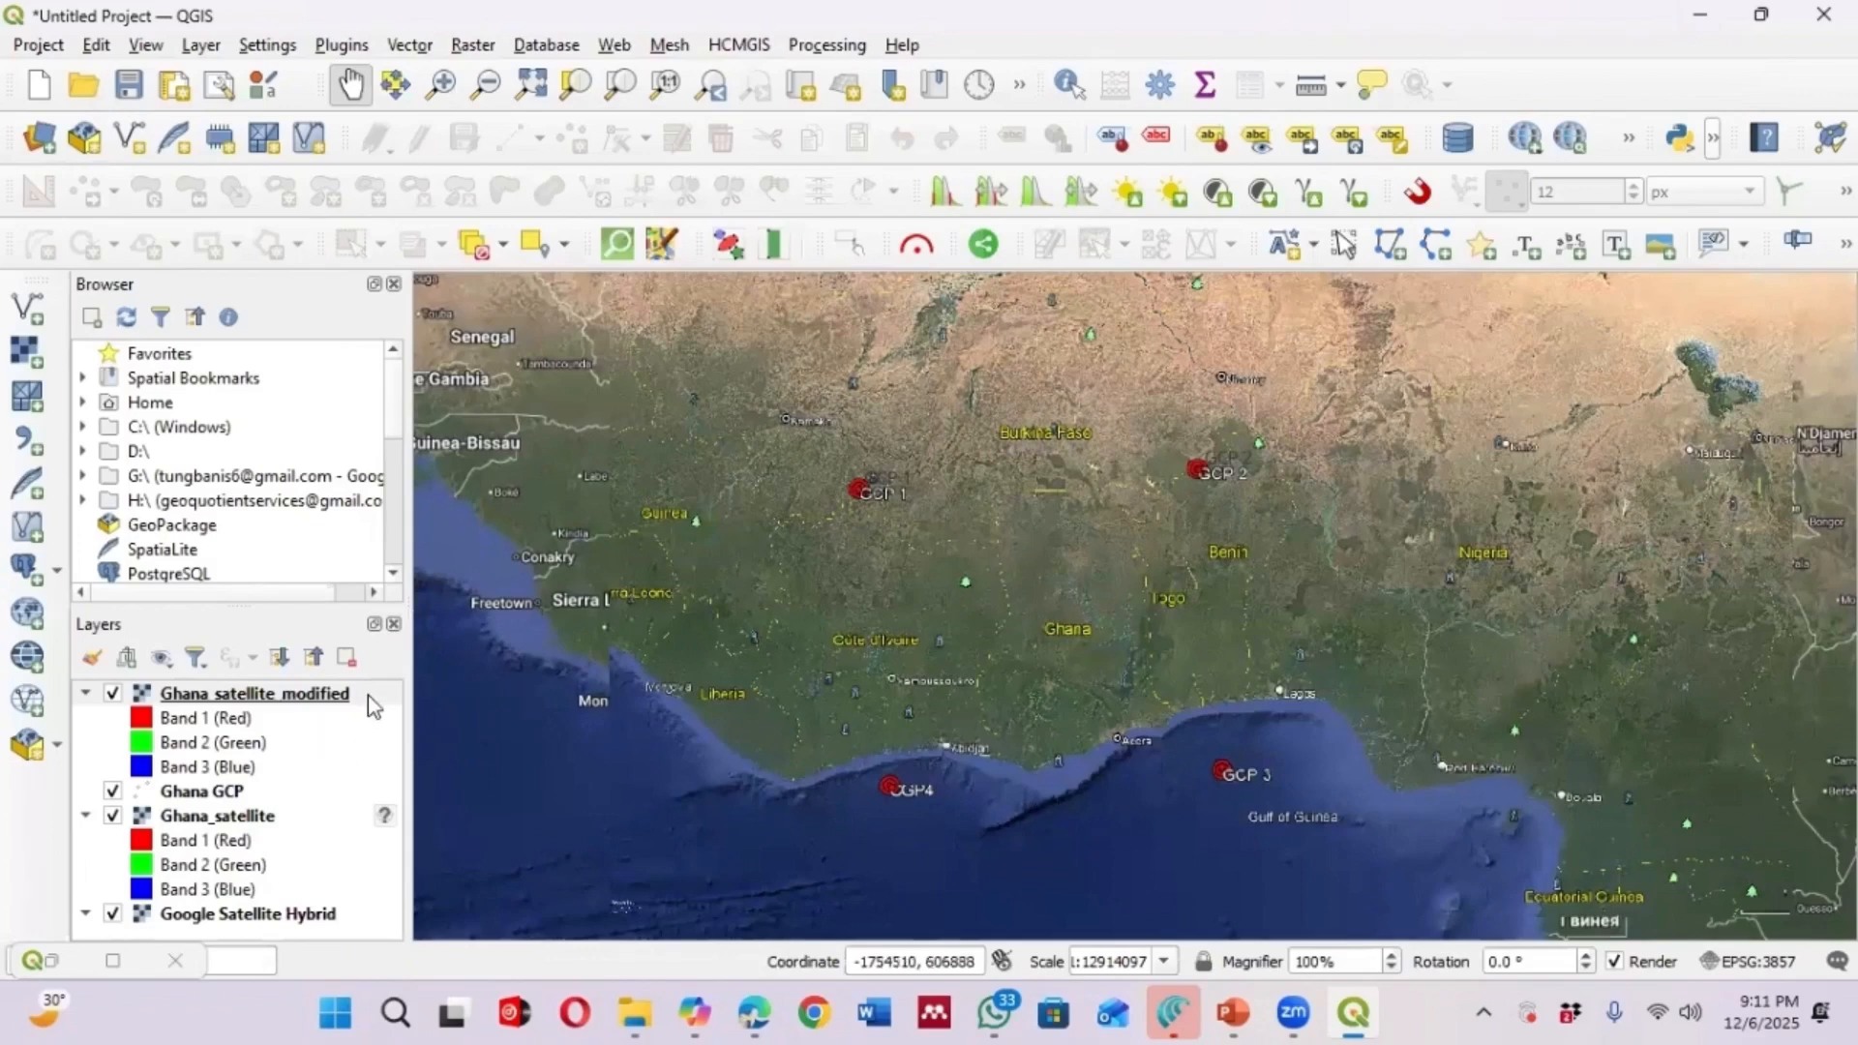
mouse_move(368, 694)
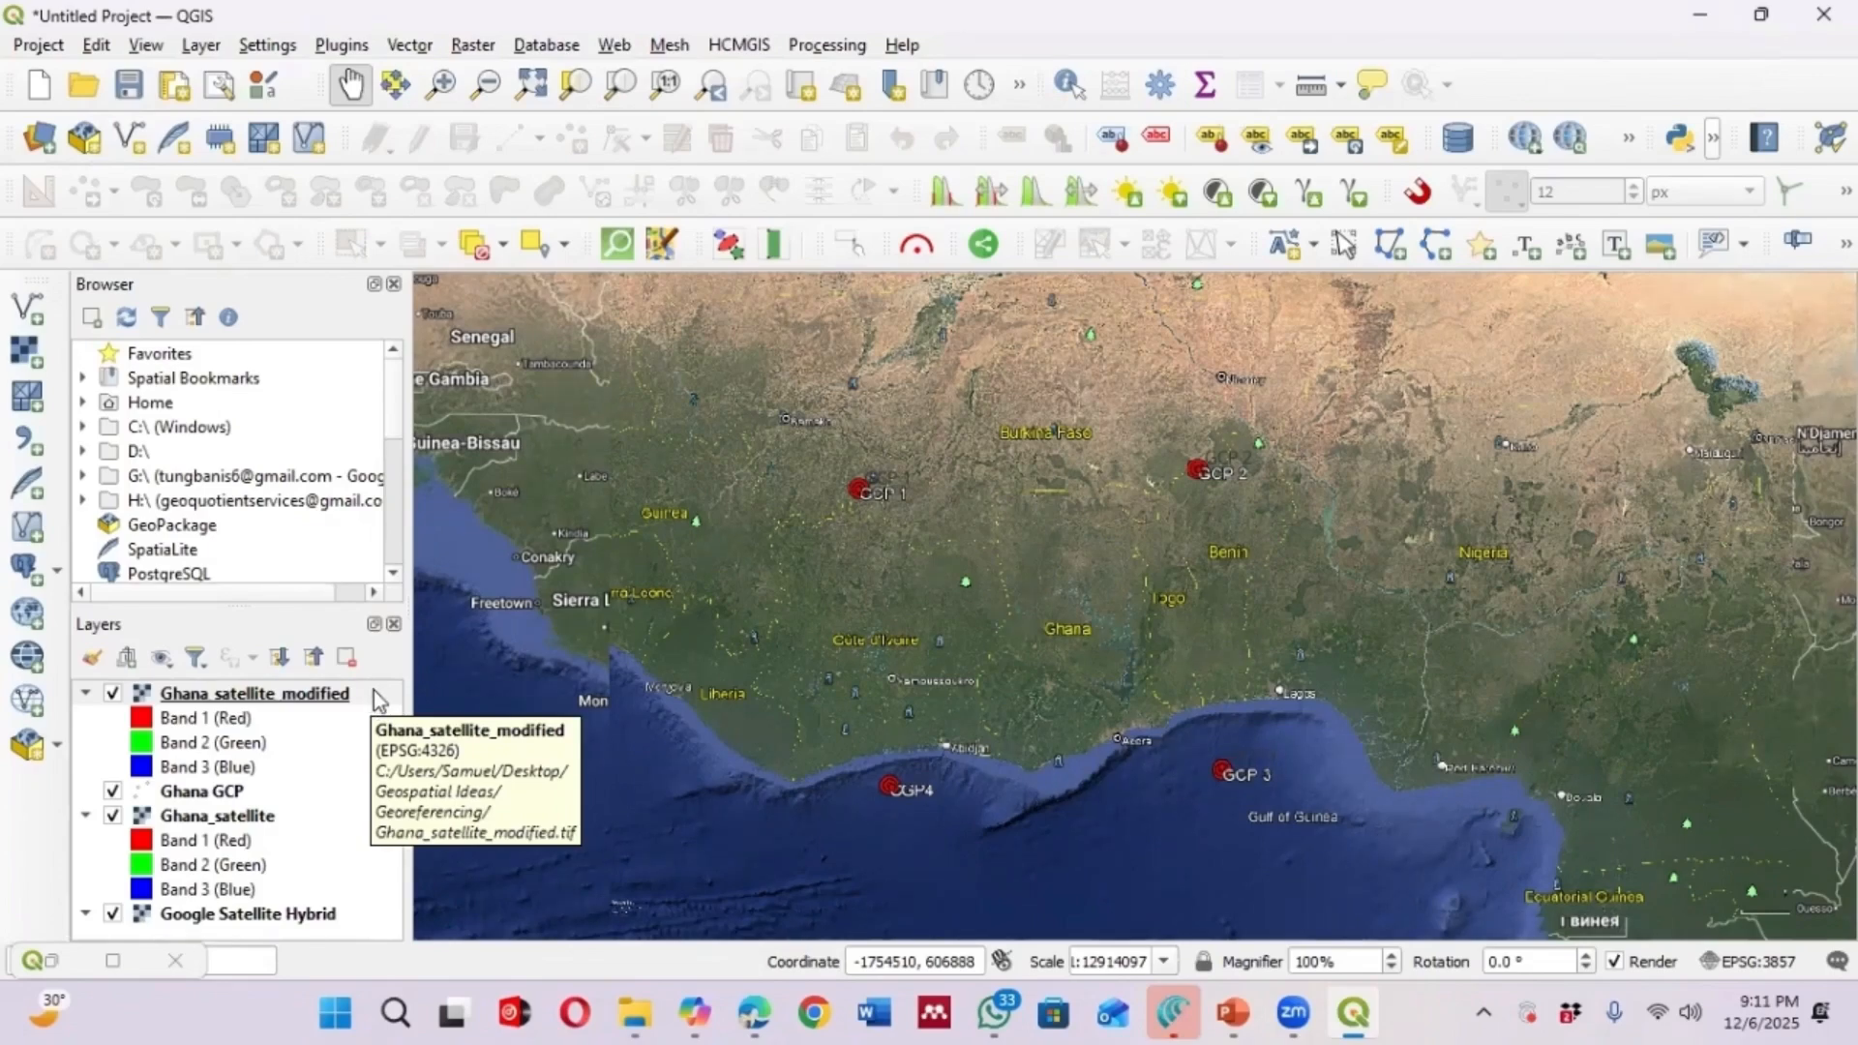
right_click(267, 697)
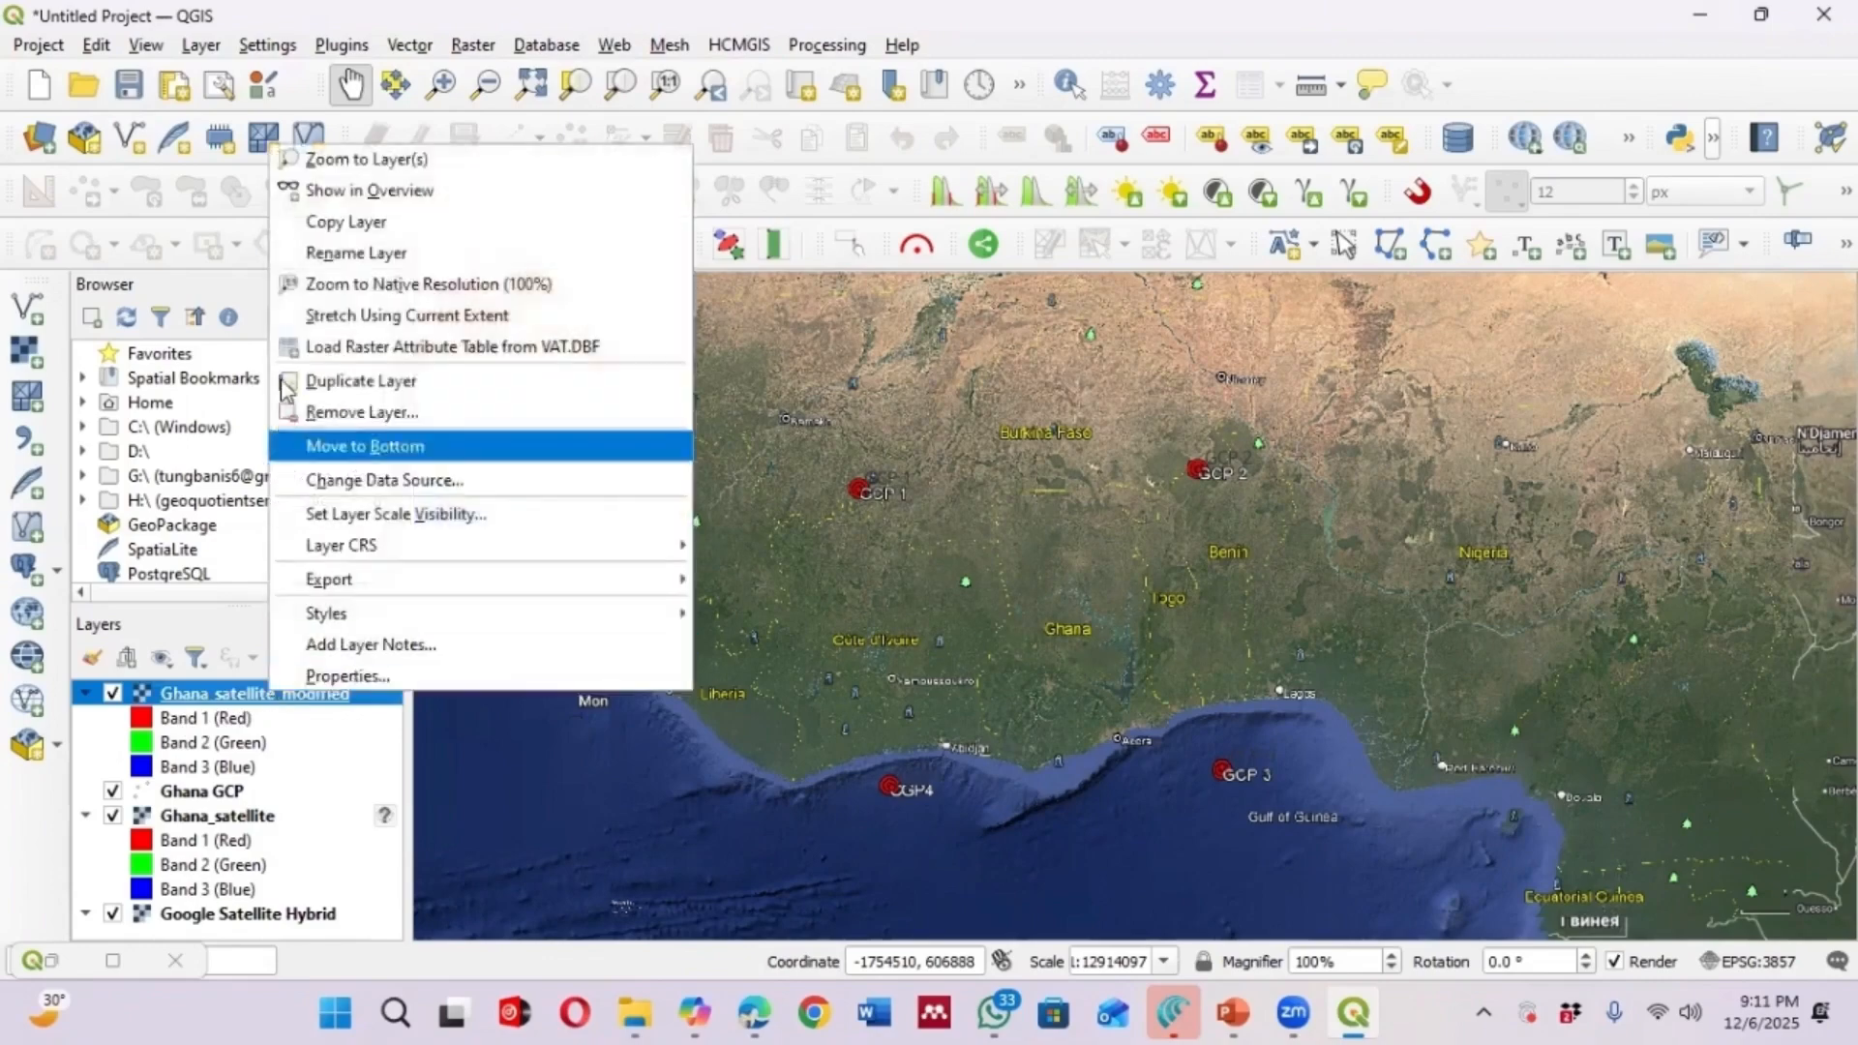
left_click(353, 159)
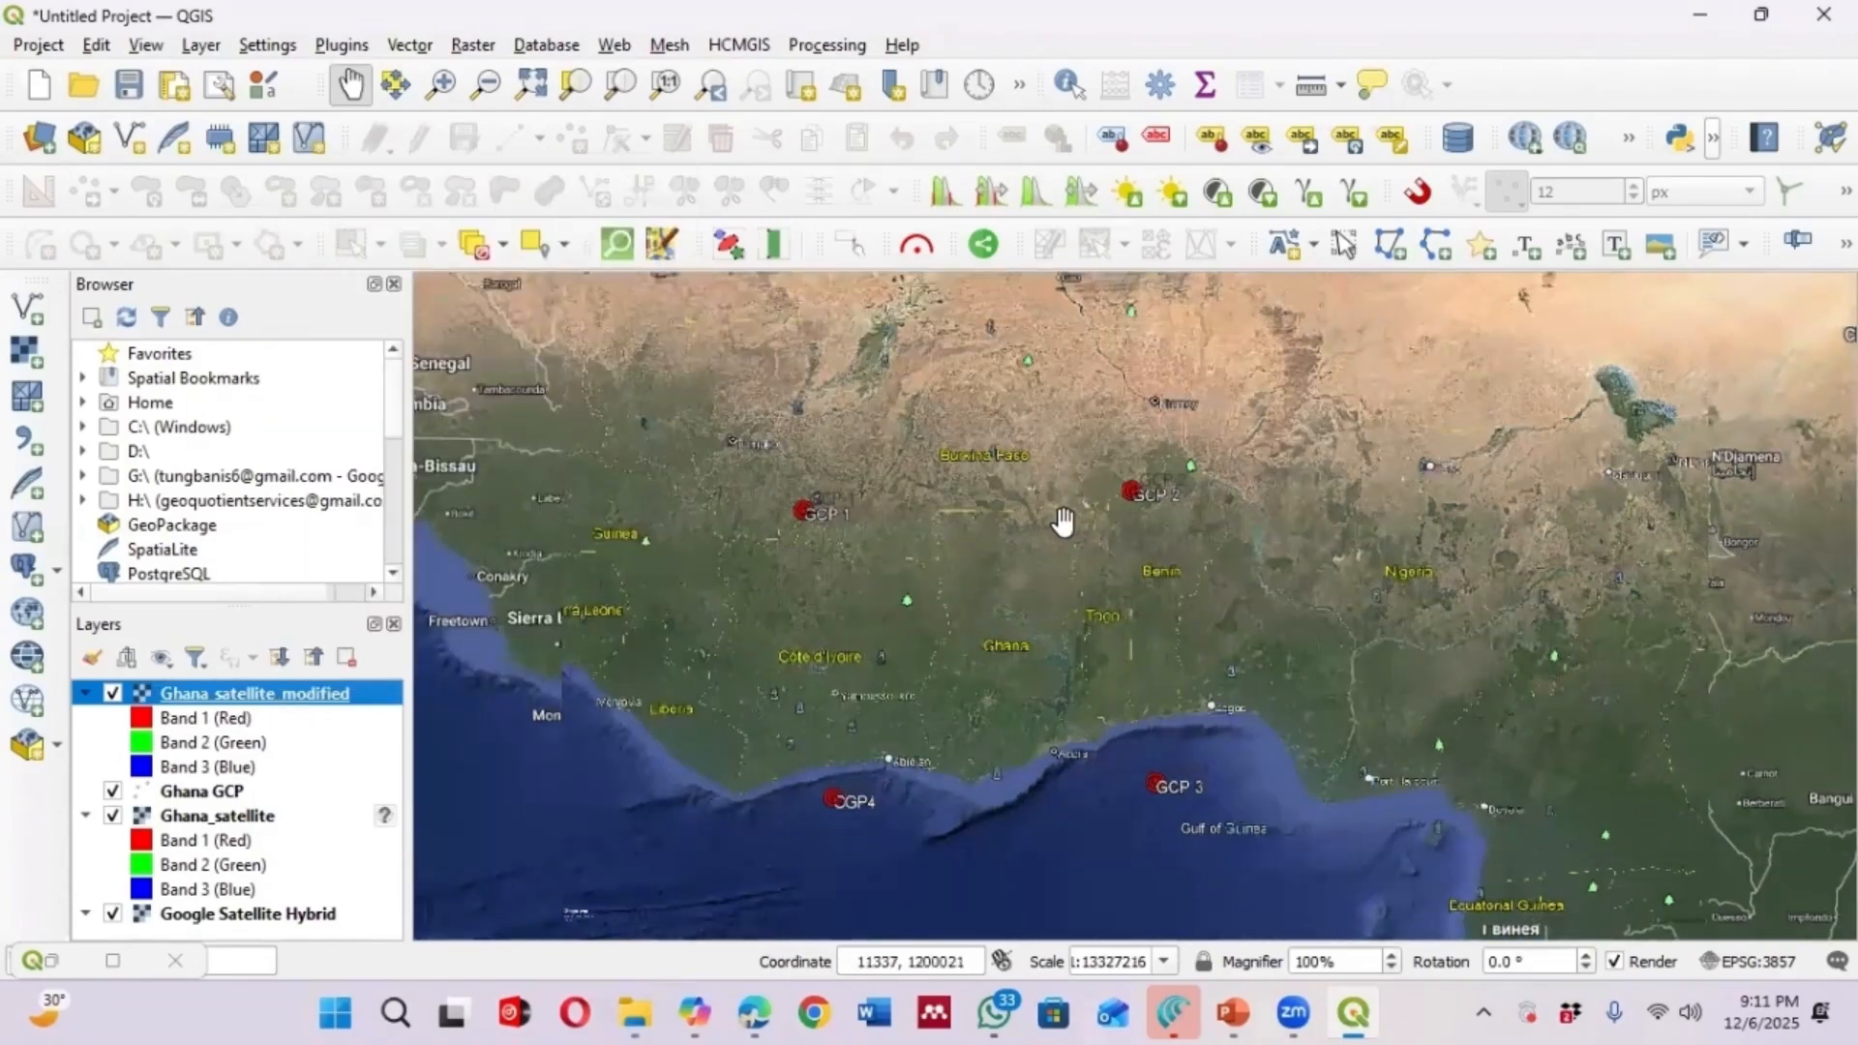
Zoom around the map to inspect how the georeferenced image lines up with the GCP points
scroll(1063, 484, "up", 1)
scroll(1062, 478, "down", 3)
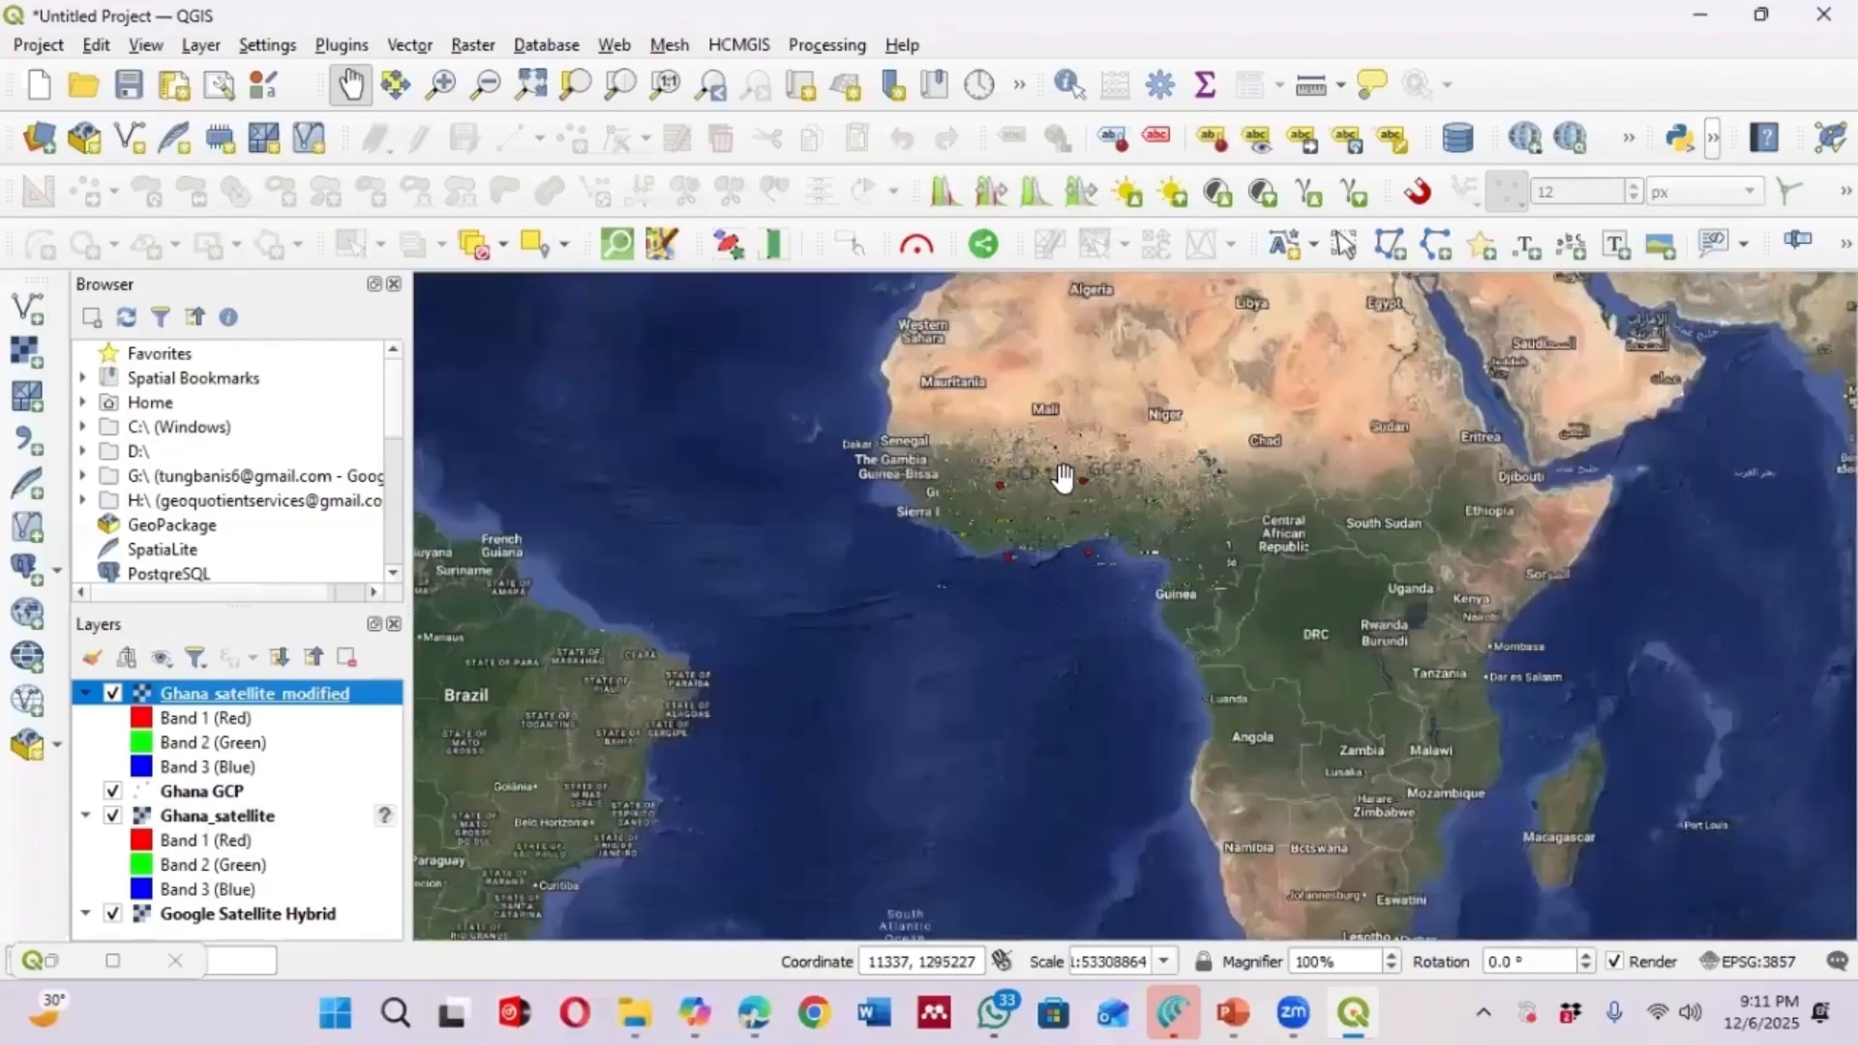
scroll(1062, 478, "up", 2)
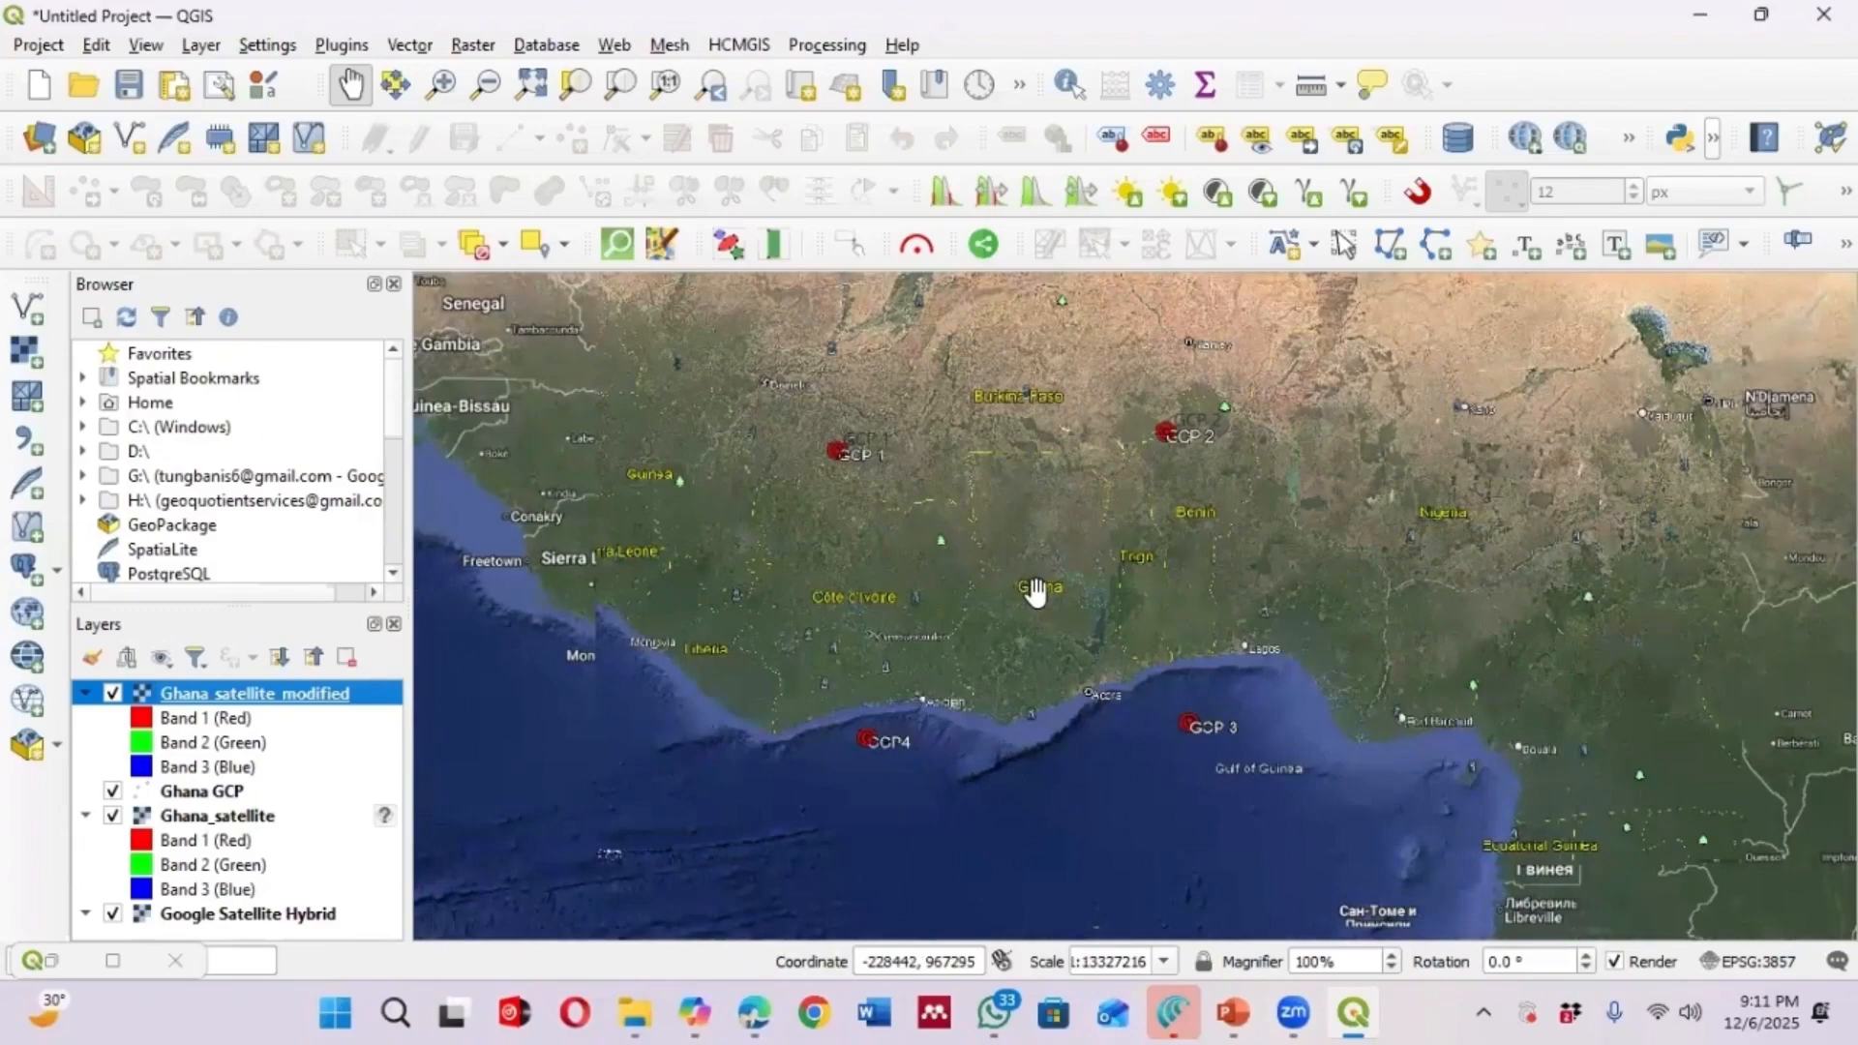
scroll(1032, 569, "down", 1)
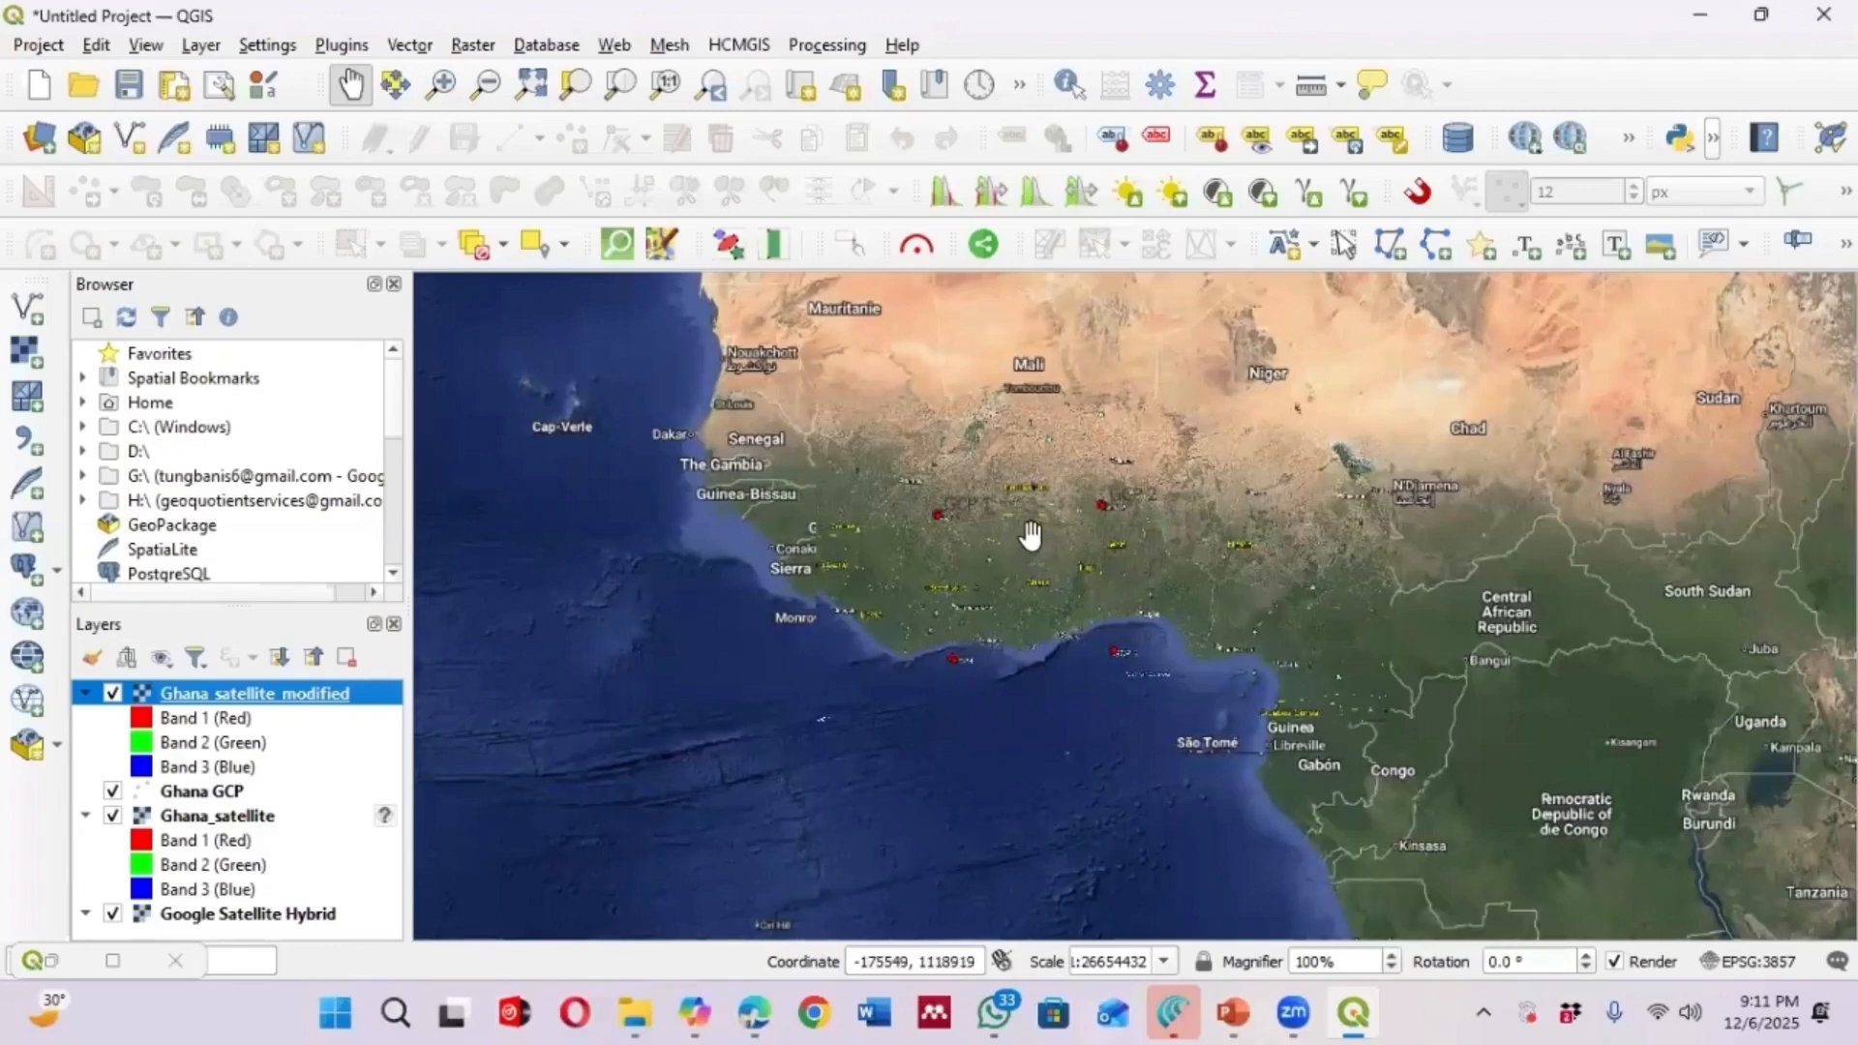
scroll(1036, 553, "up", 1)
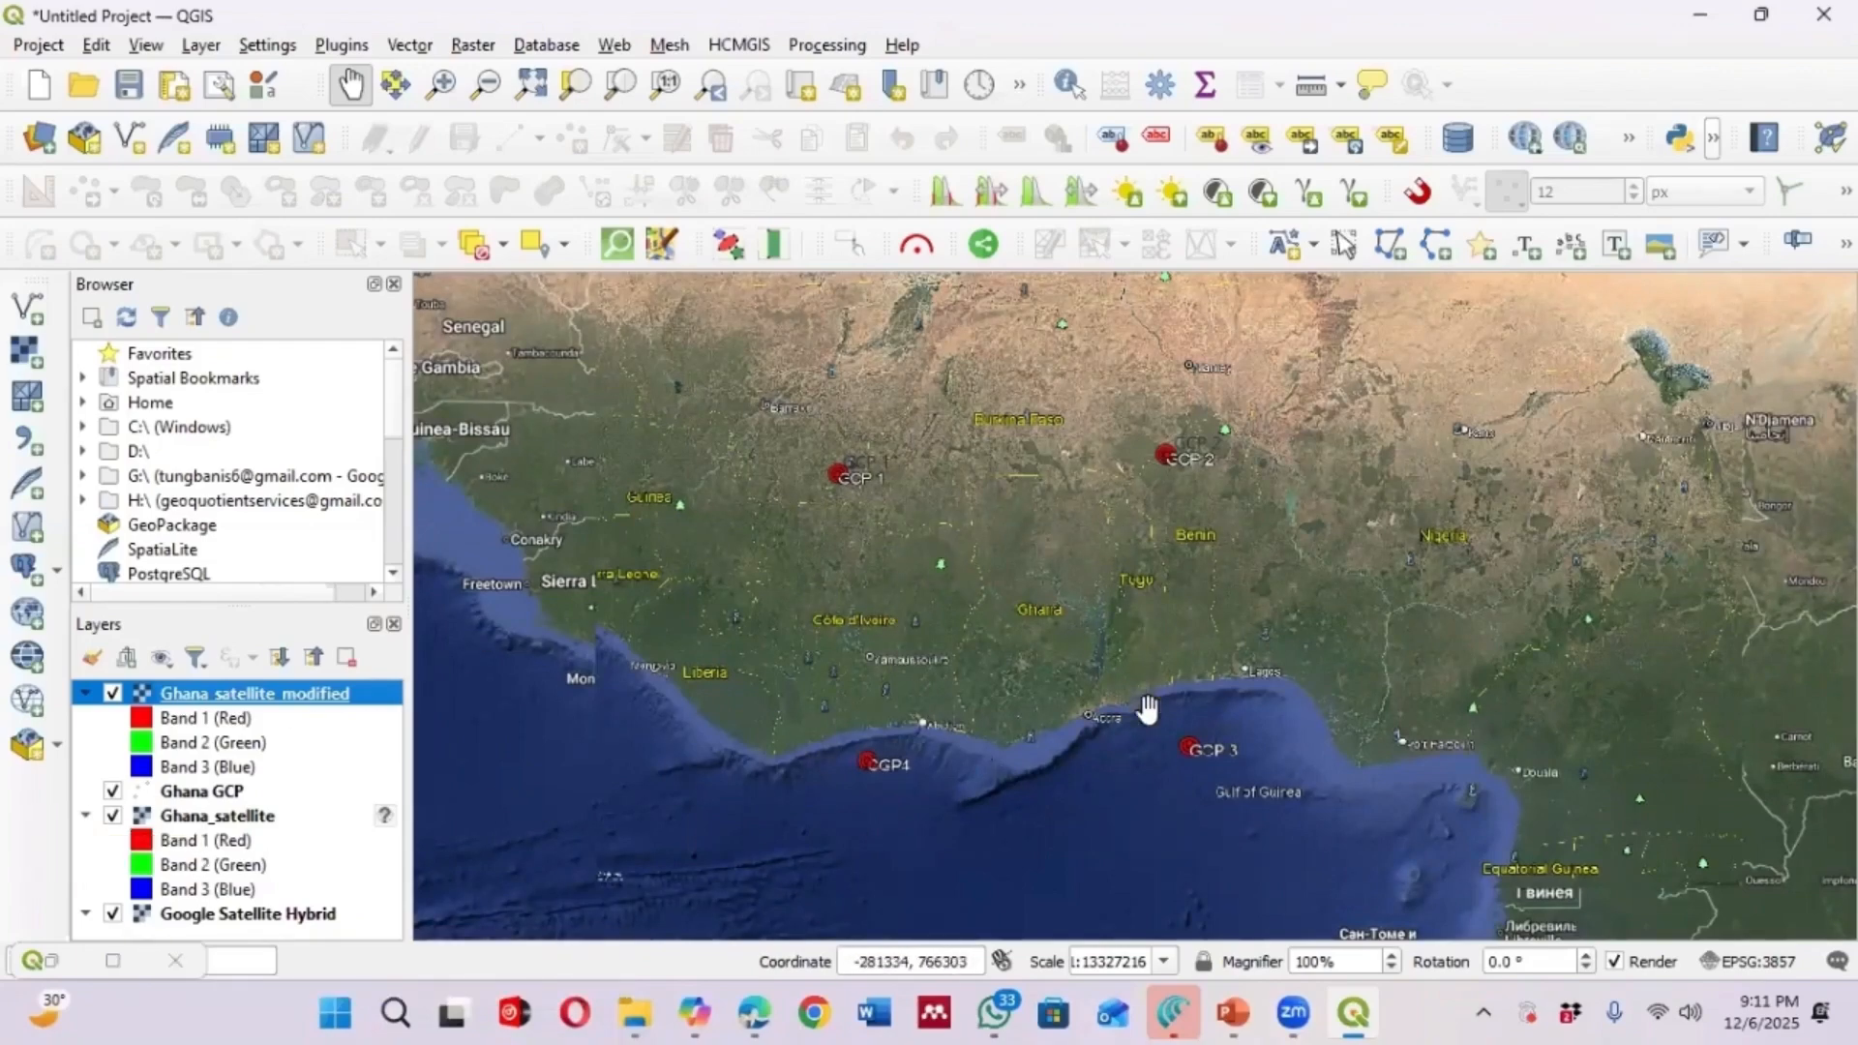
scroll(1029, 508, "up", 1)
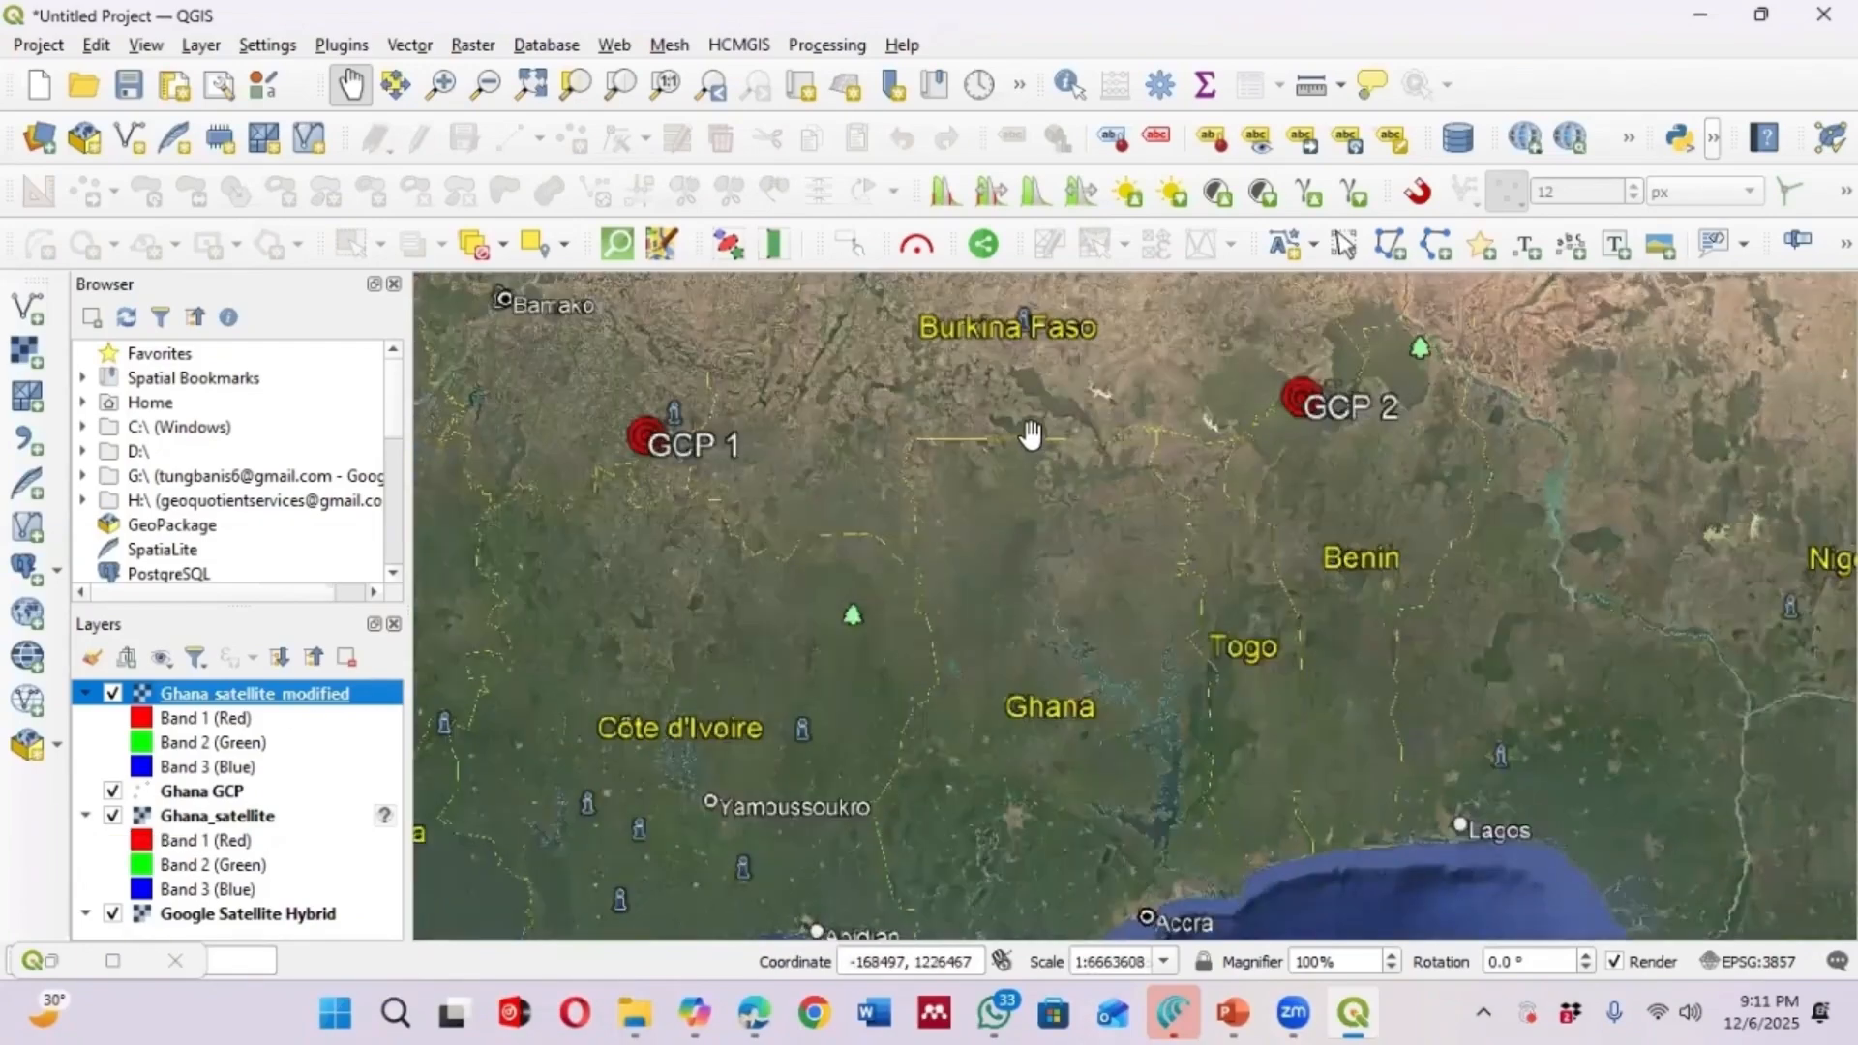
scroll(1029, 435, "down", 1)
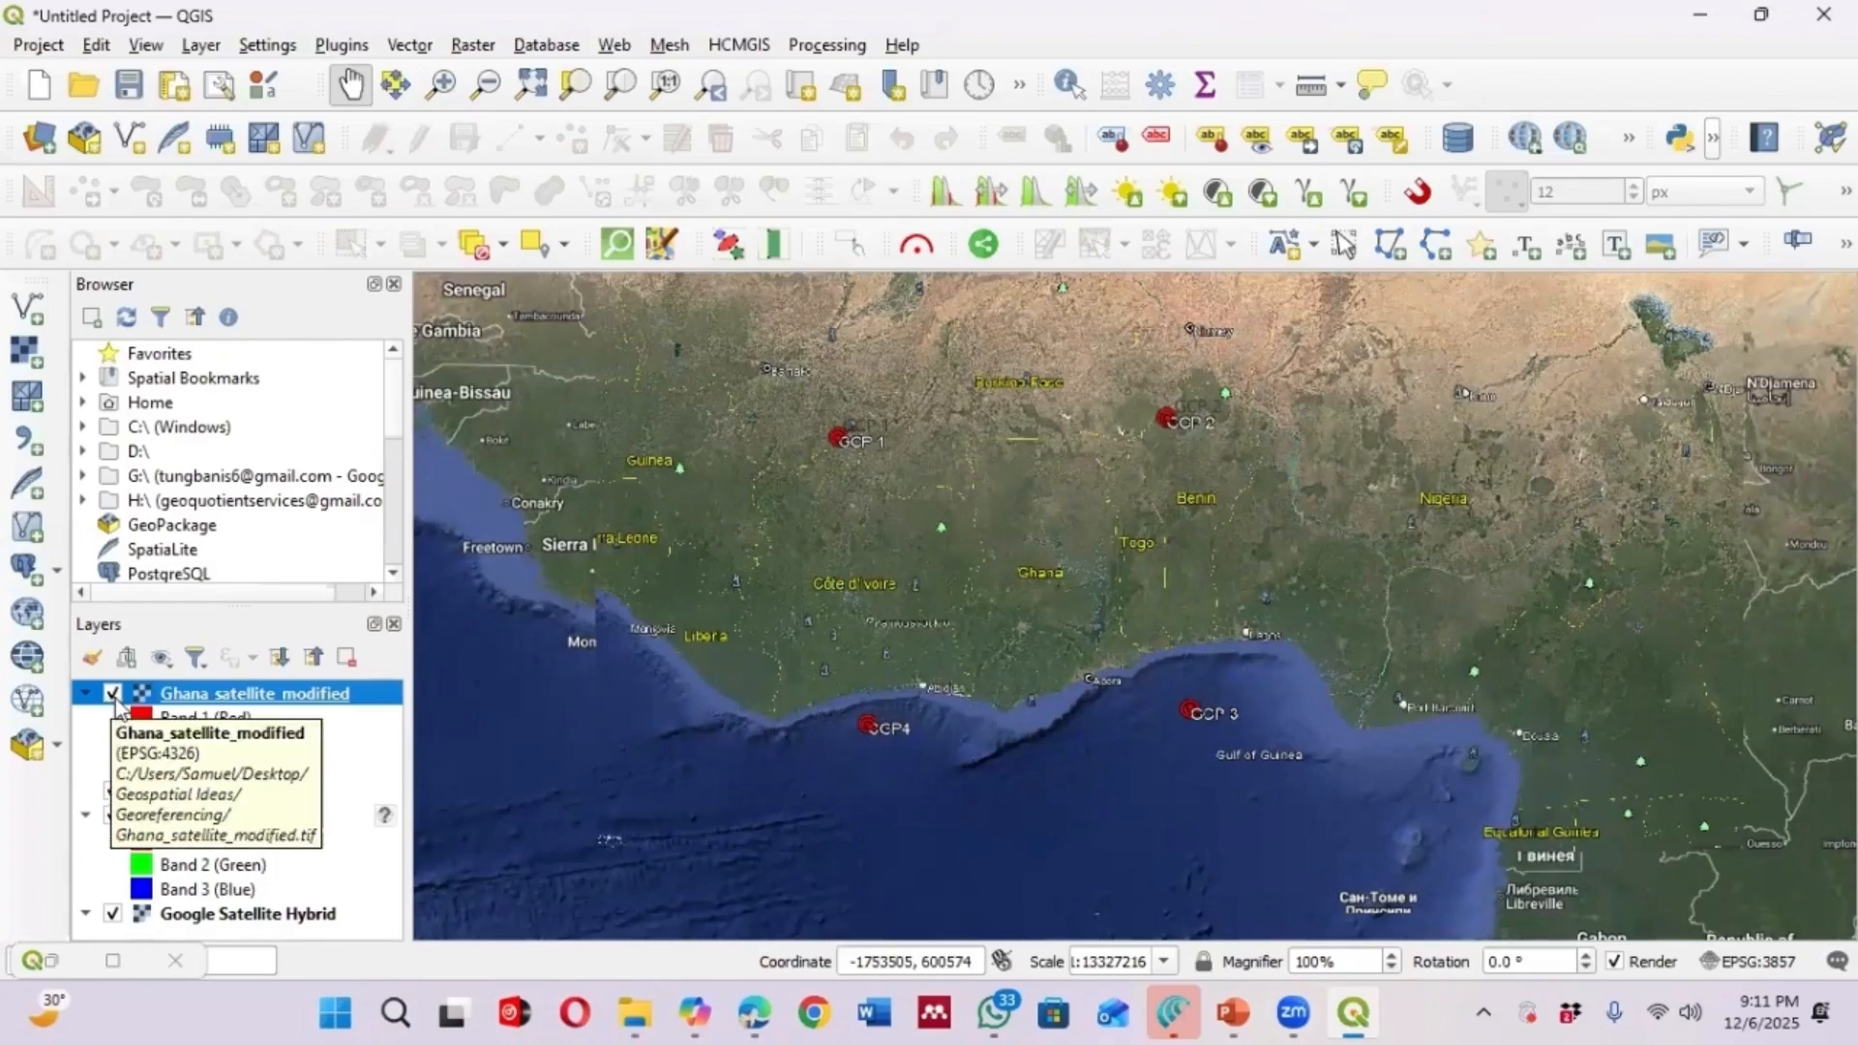
Toggle the Ghana_satellite_modified layer's visibility on and off to compare it with the basemap
left_click(113, 695)
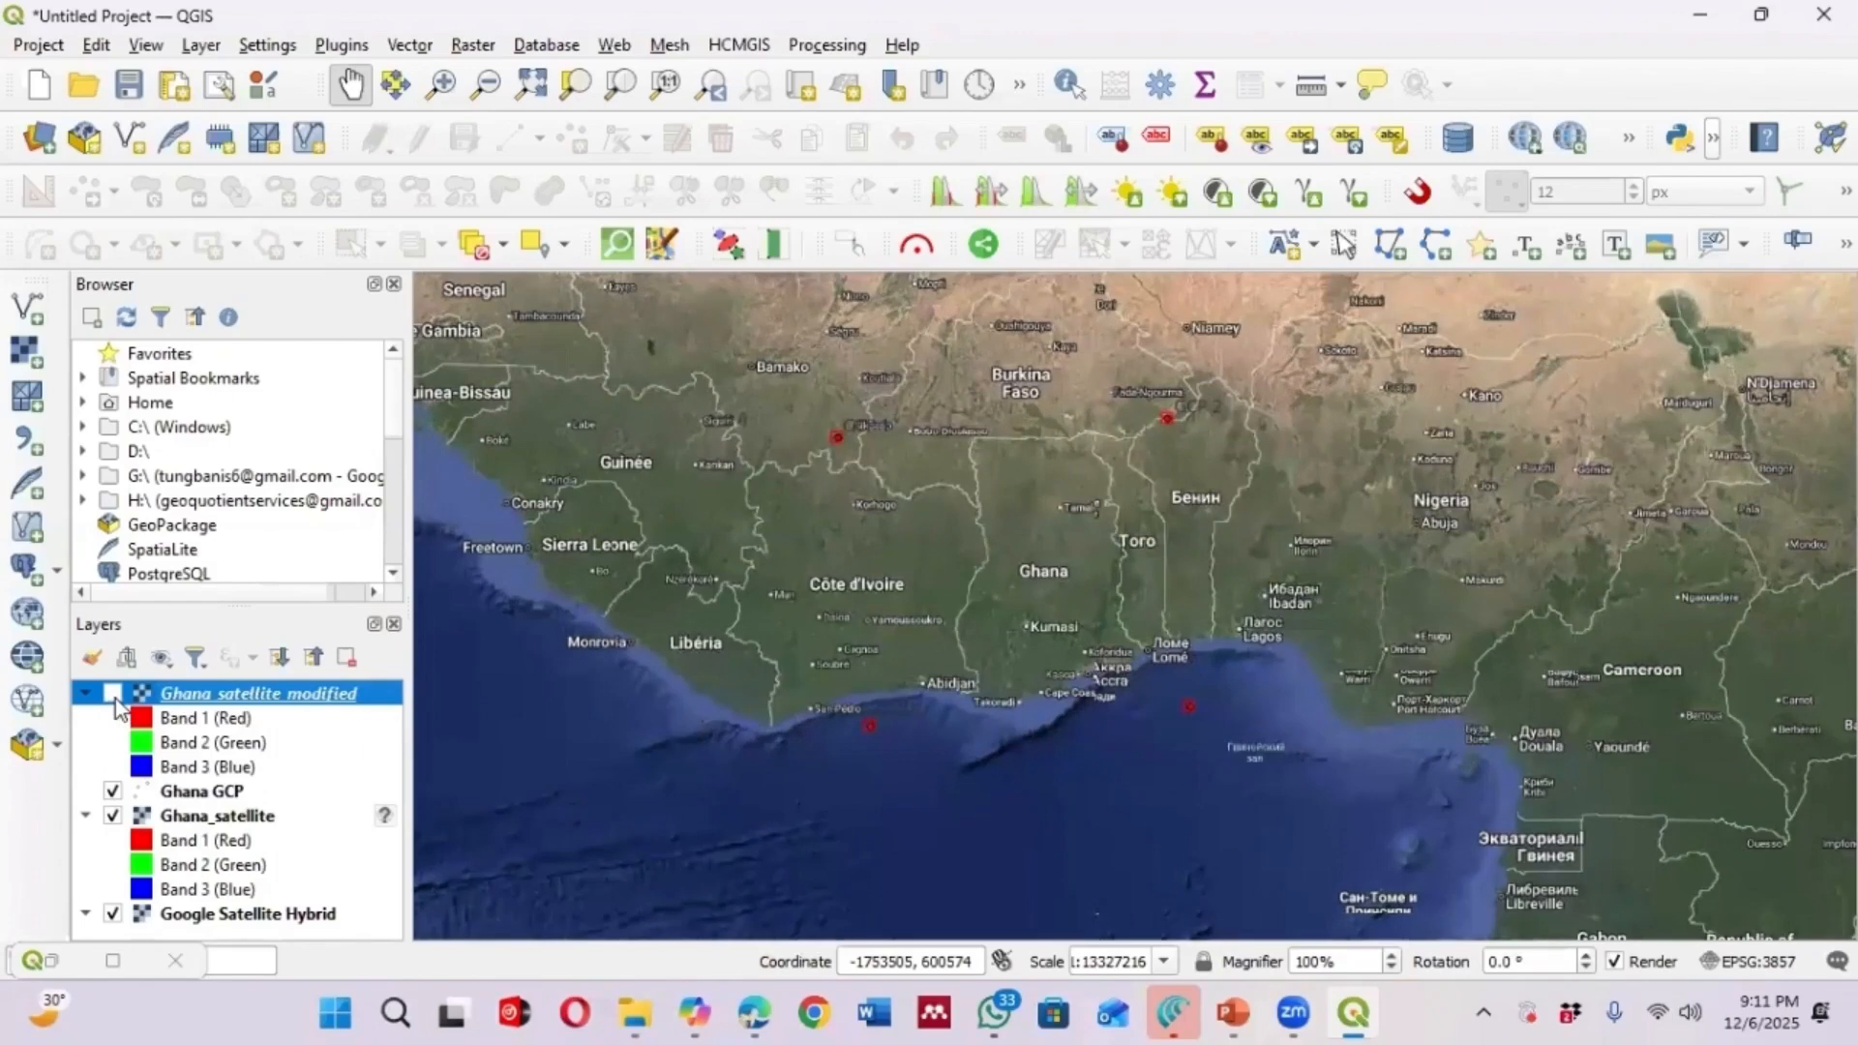
left_click(114, 695)
left_click(113, 694)
left_click(113, 695)
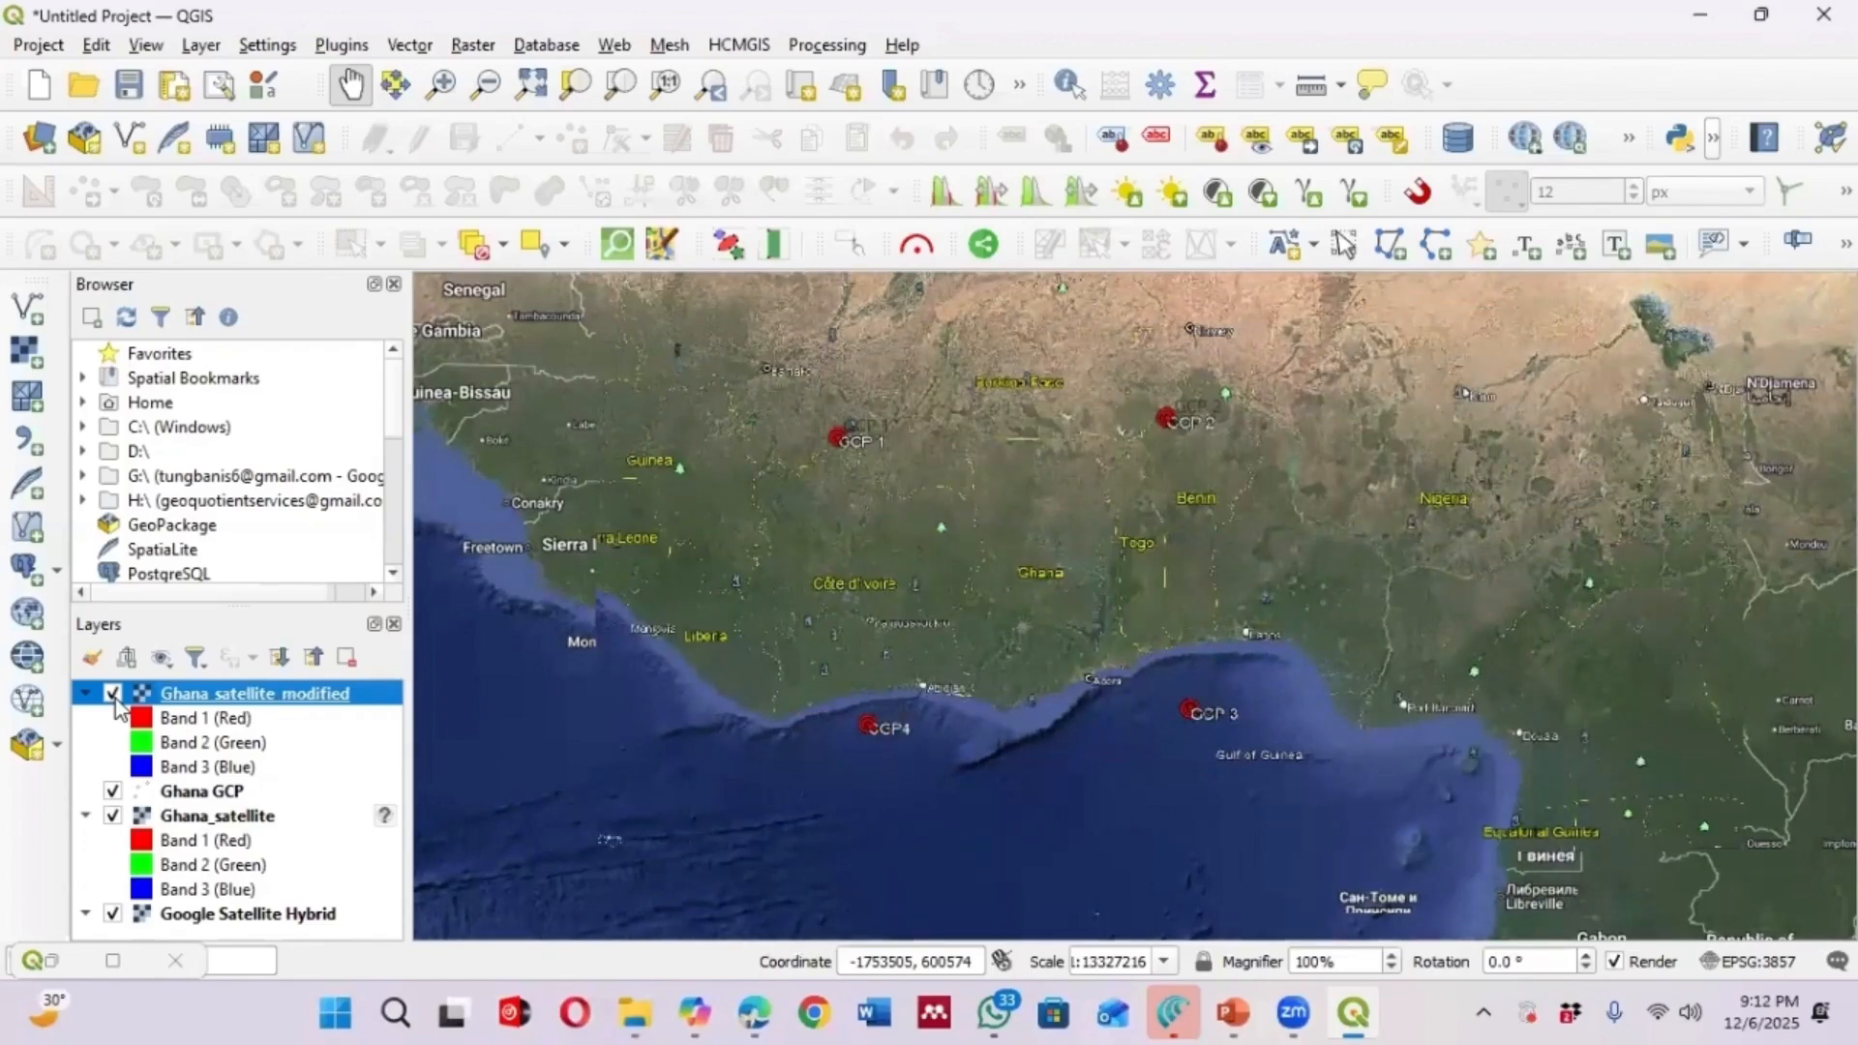
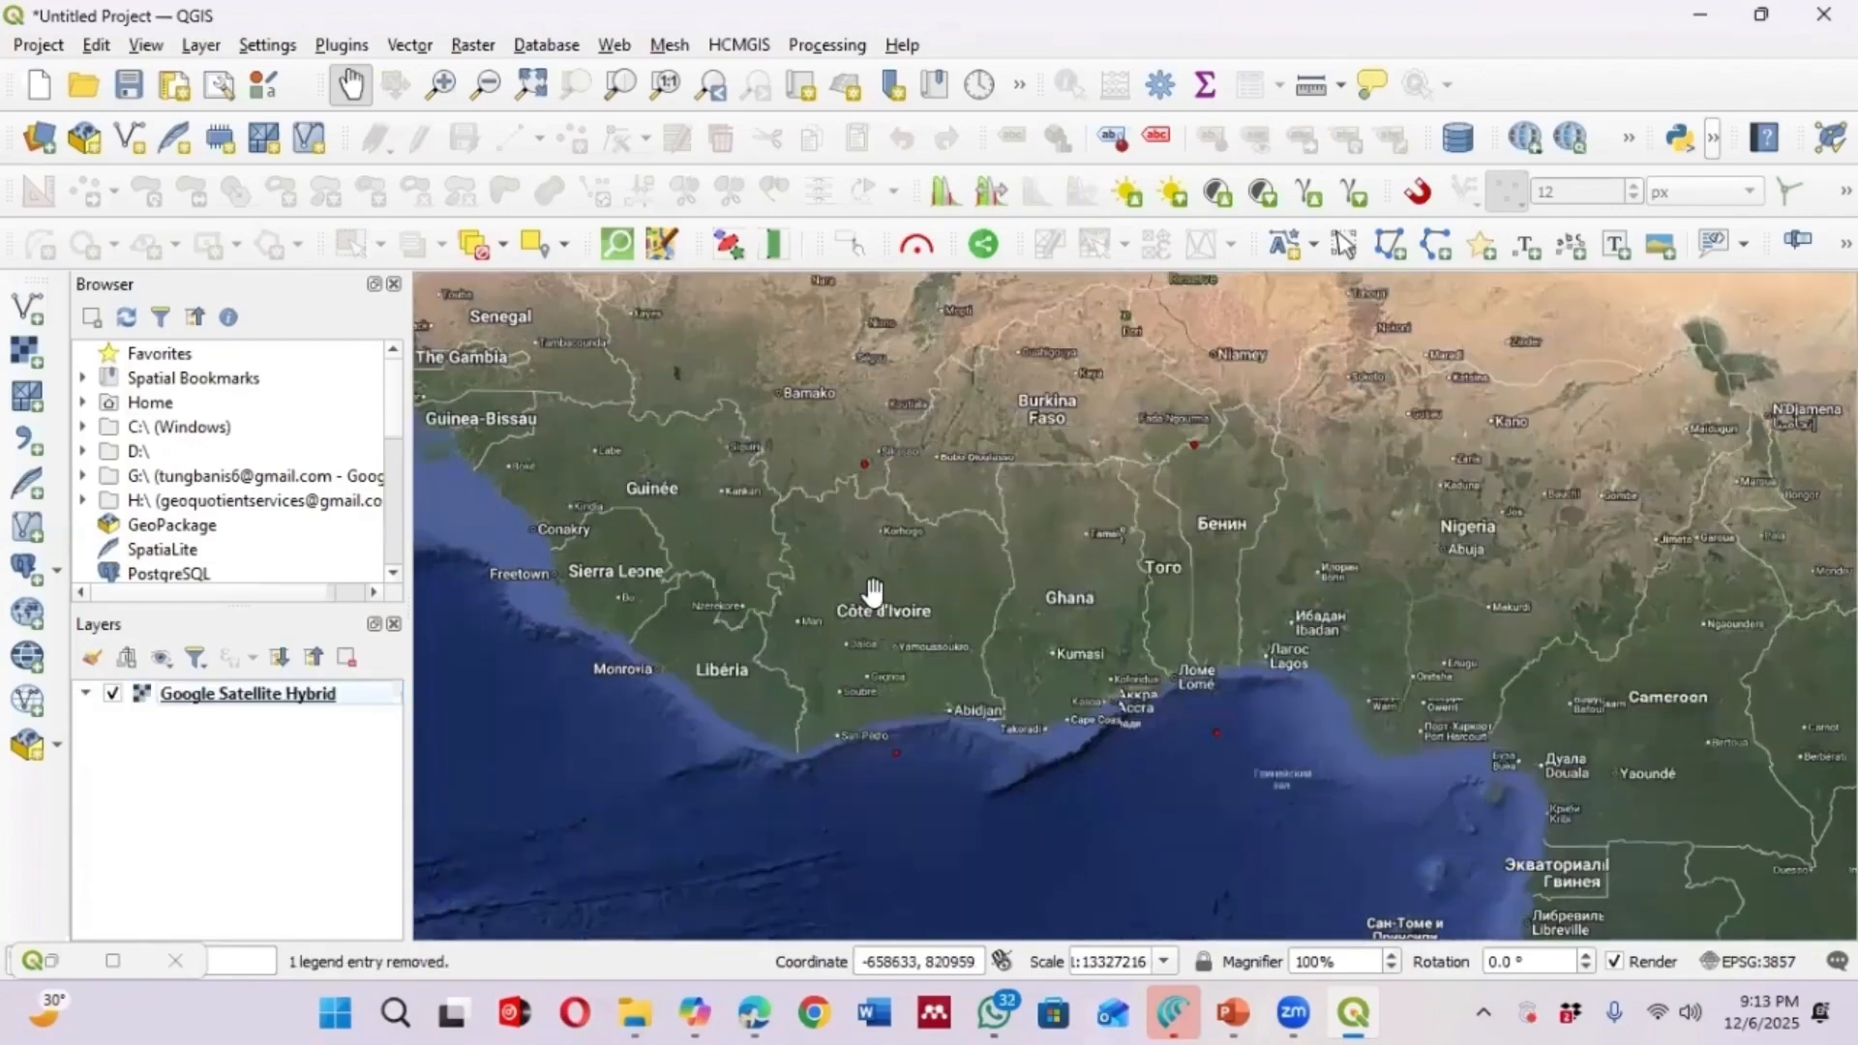
Start a new project, discarding the current project's unsaved changes
right_click(241, 694)
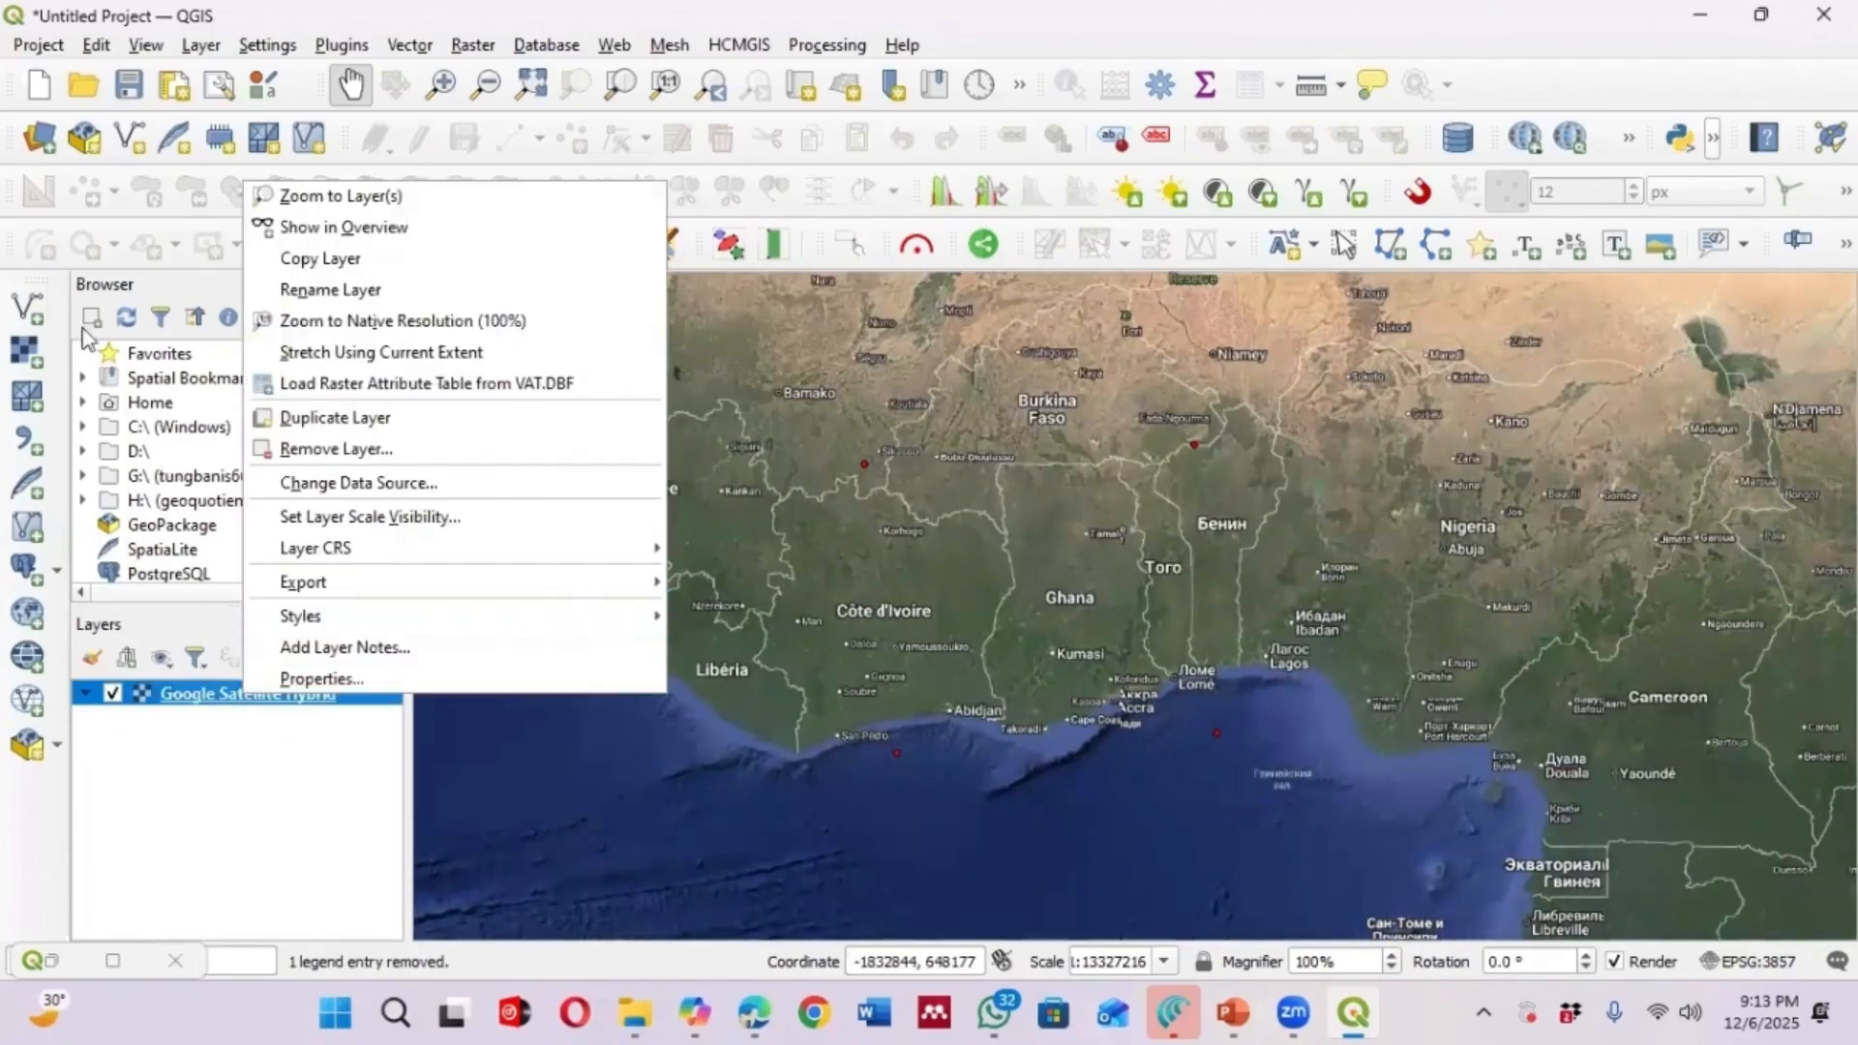
left_click(46, 87)
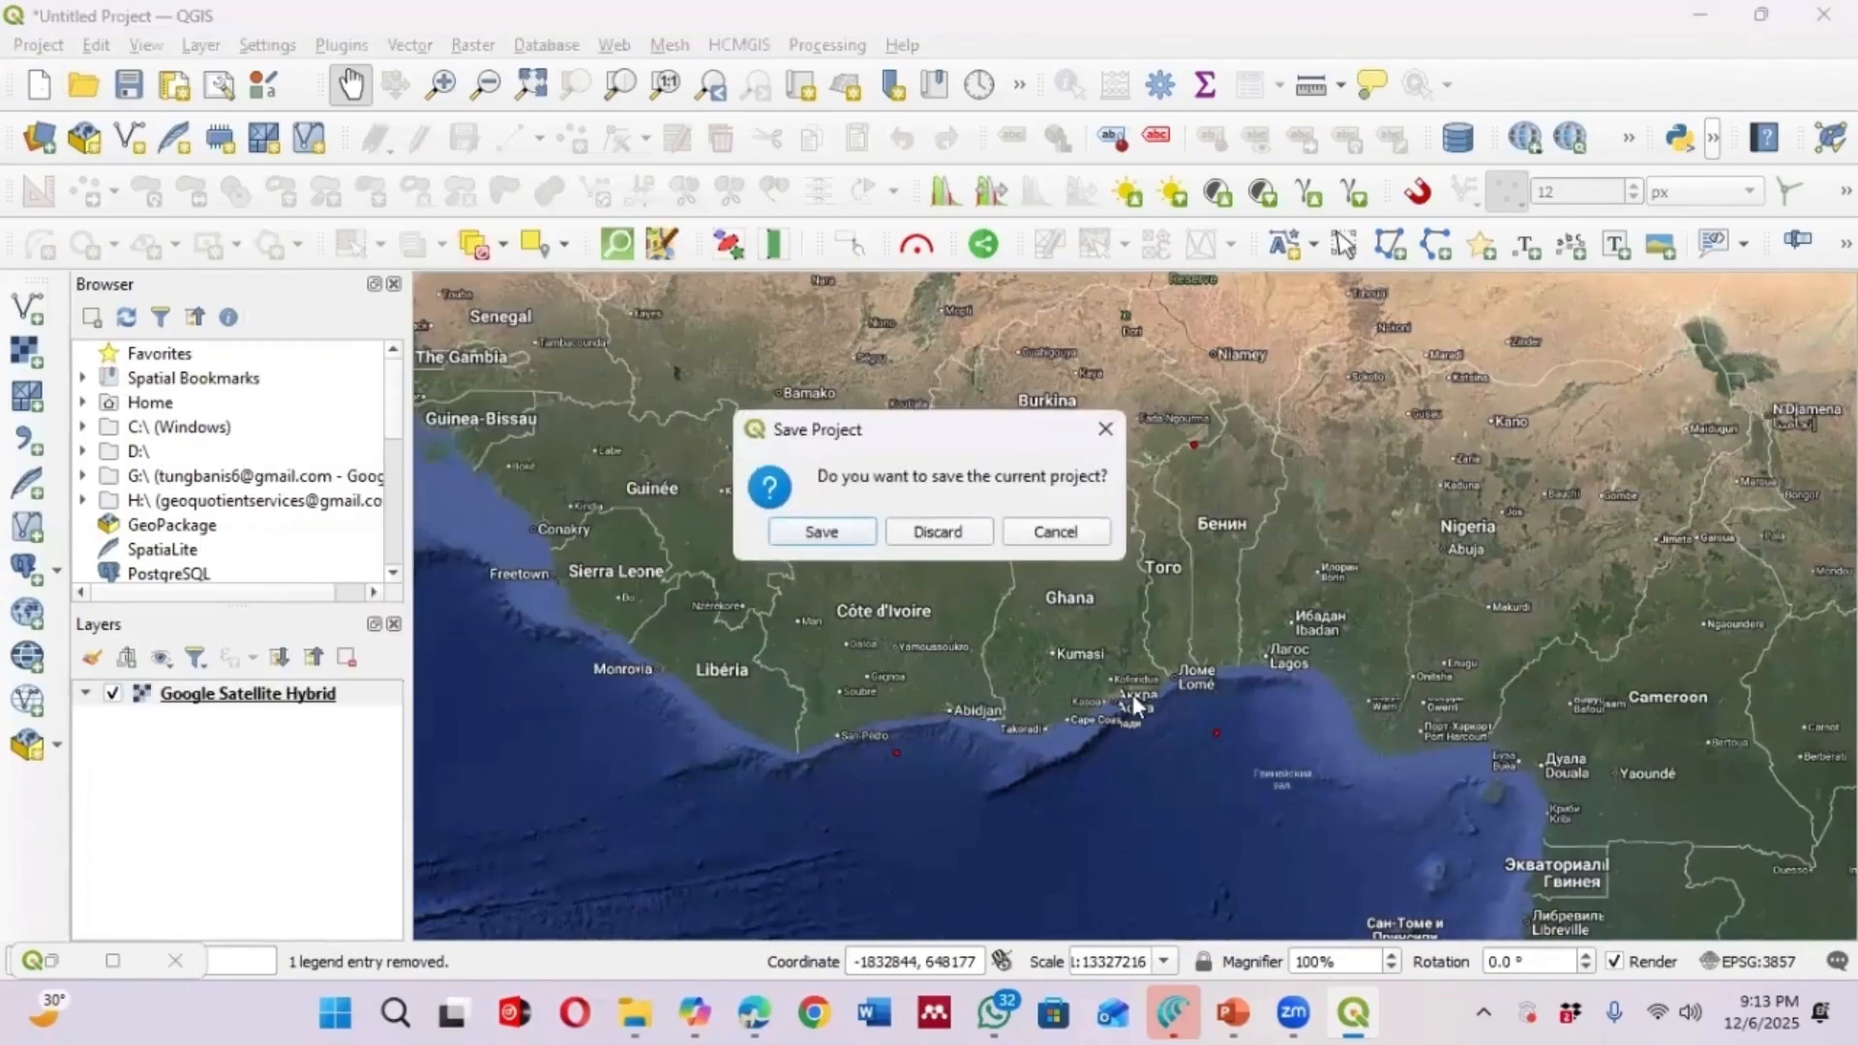
left_click(956, 534)
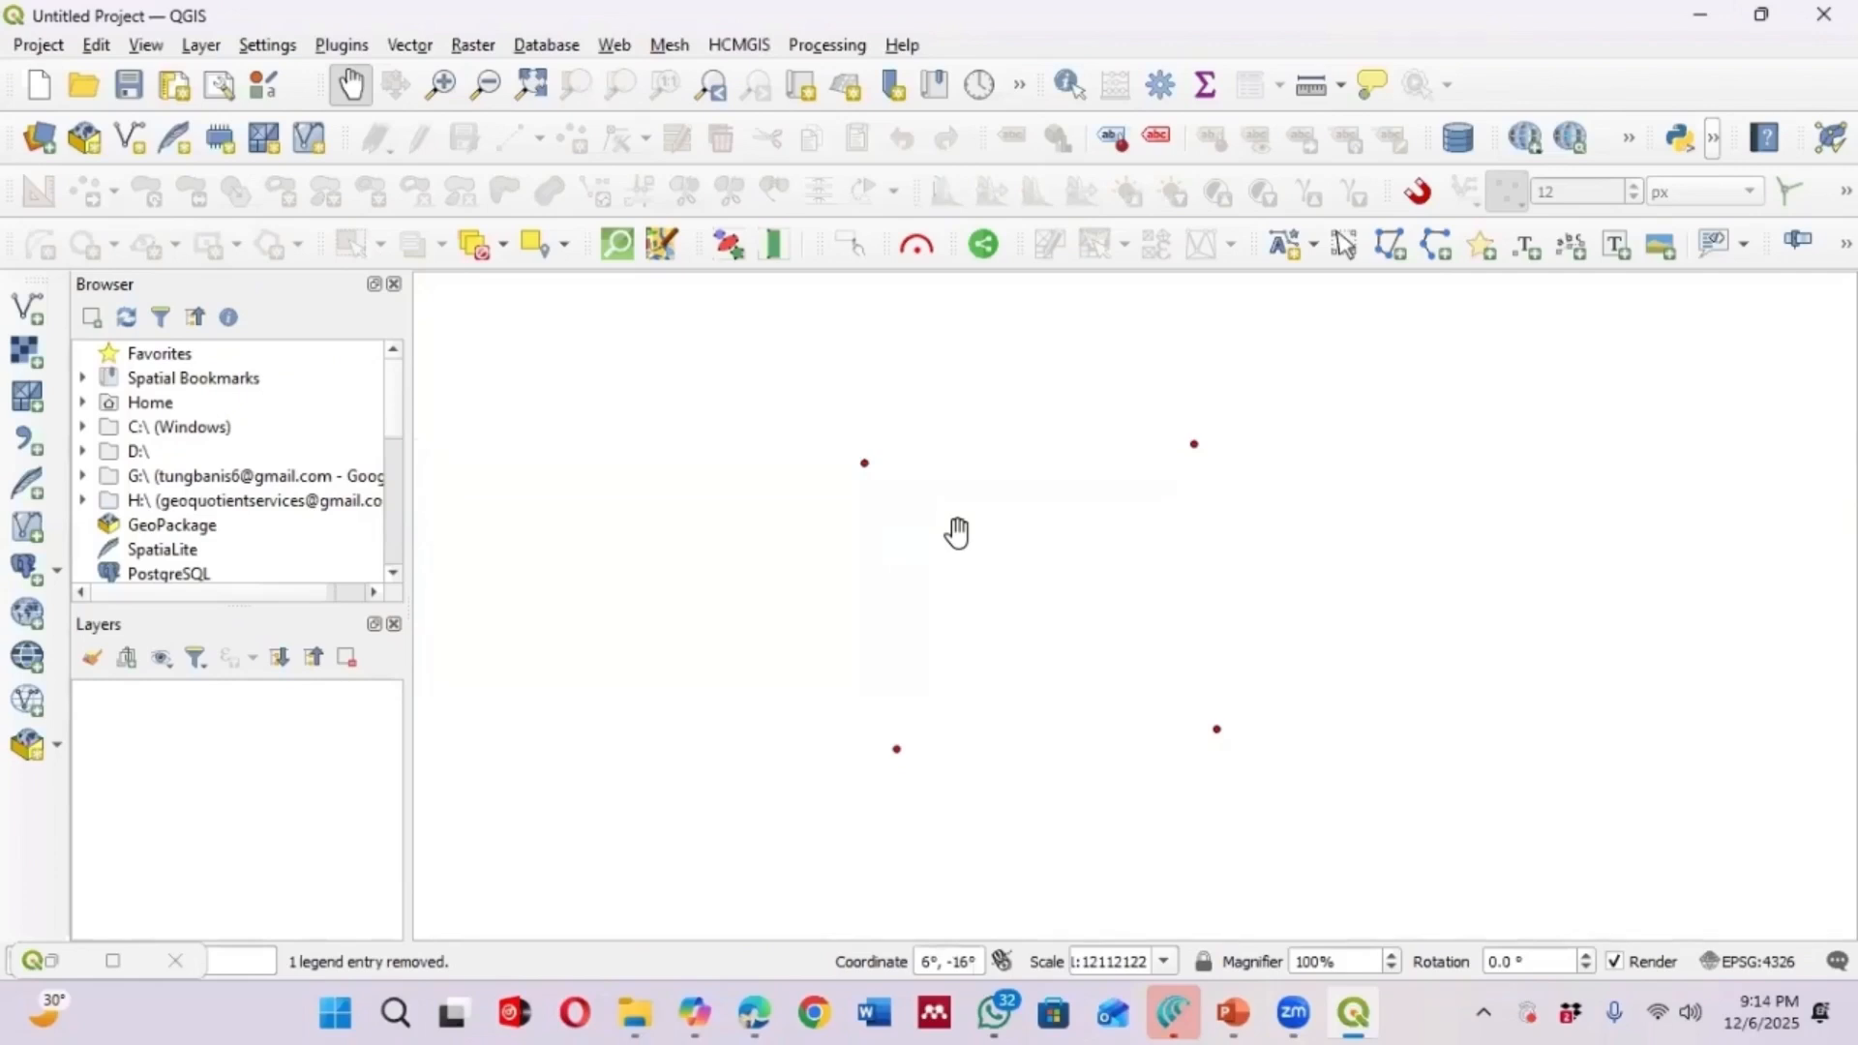
Add the Esri Topographic basemap from the HCMGIS basemaps
scroll(1021, 706, "down", 1)
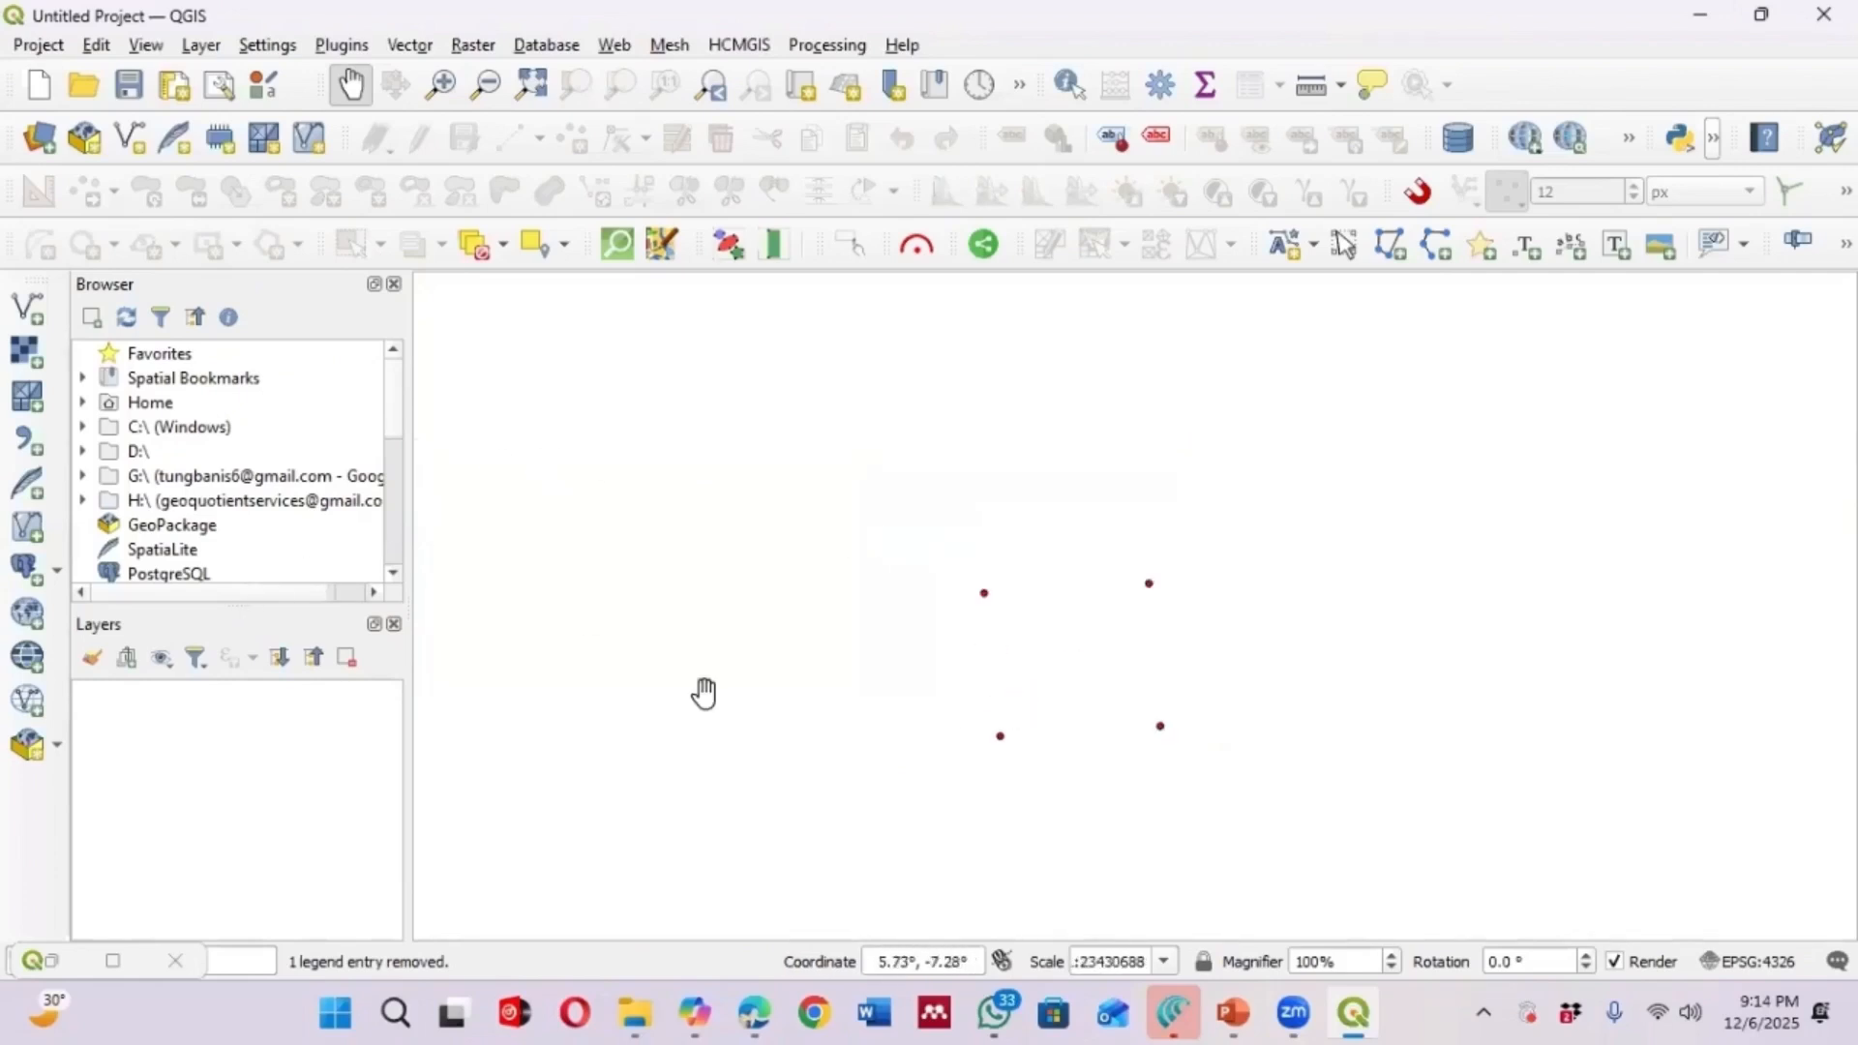
left_click(735, 46)
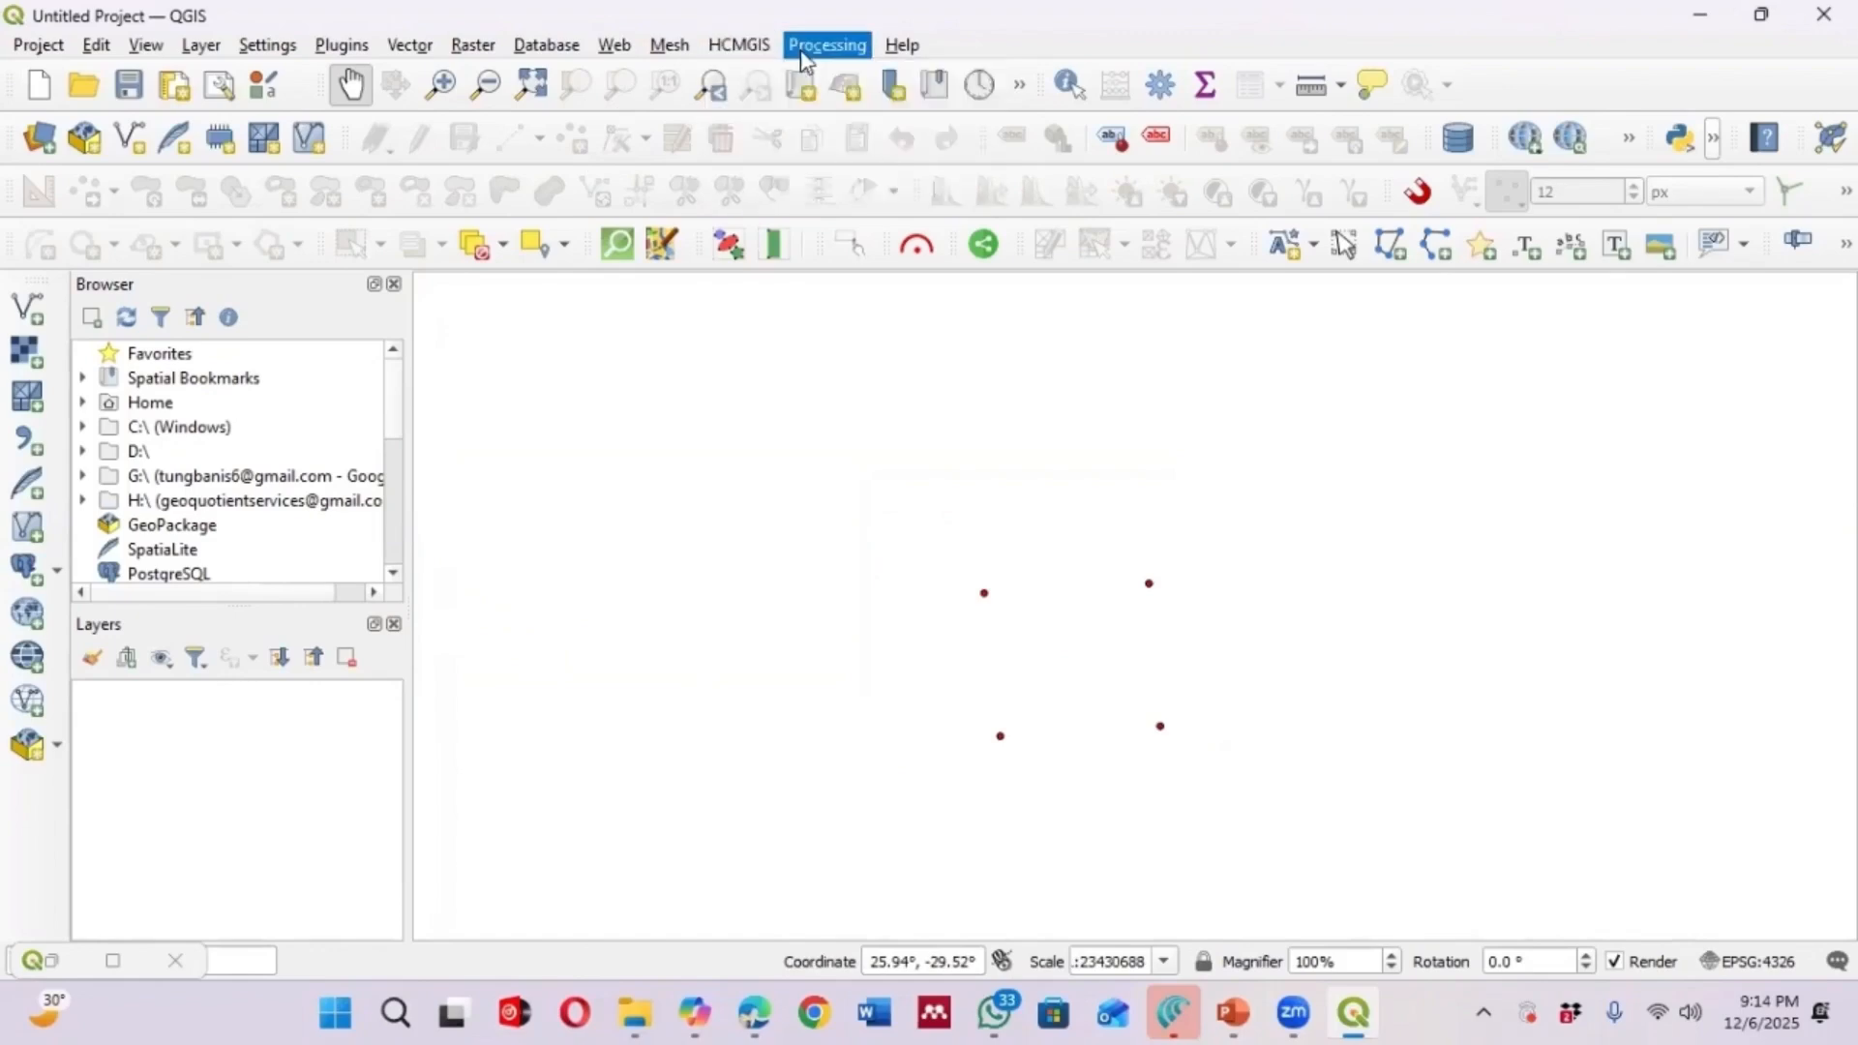
mouse_move(801, 136)
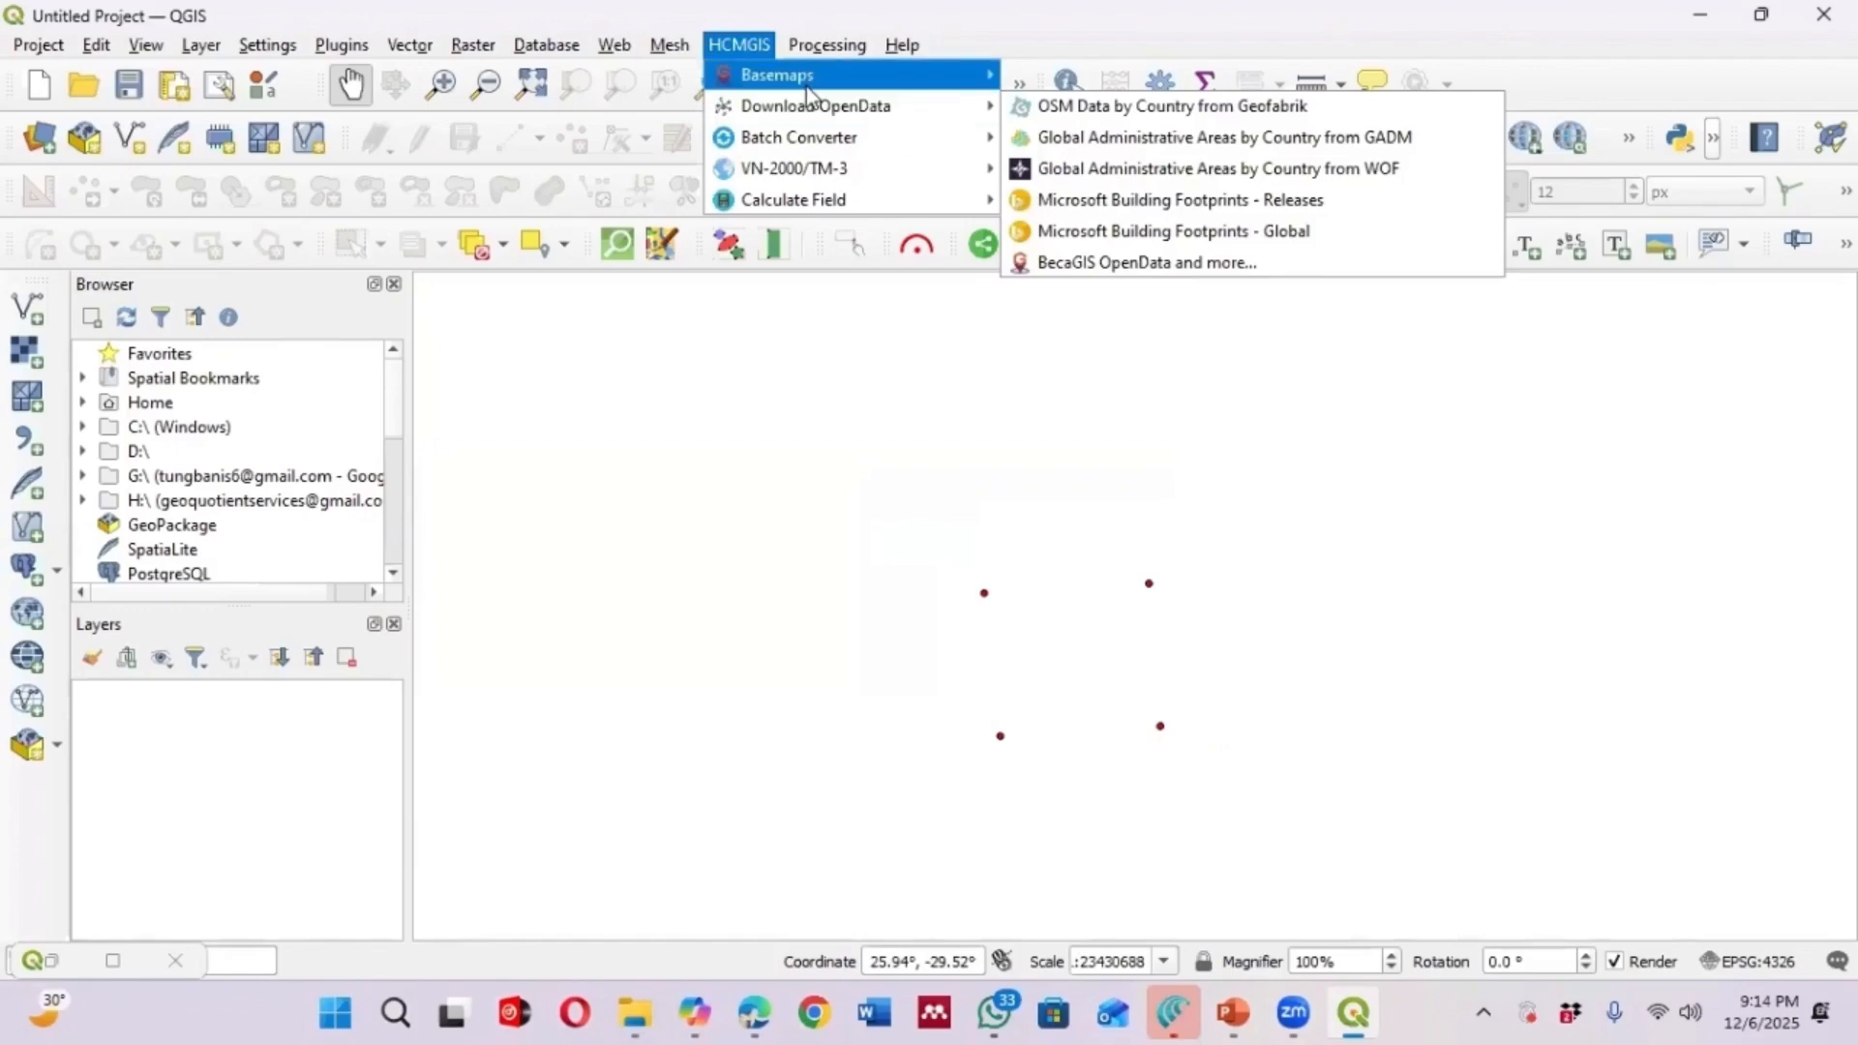
mouse_move(803, 74)
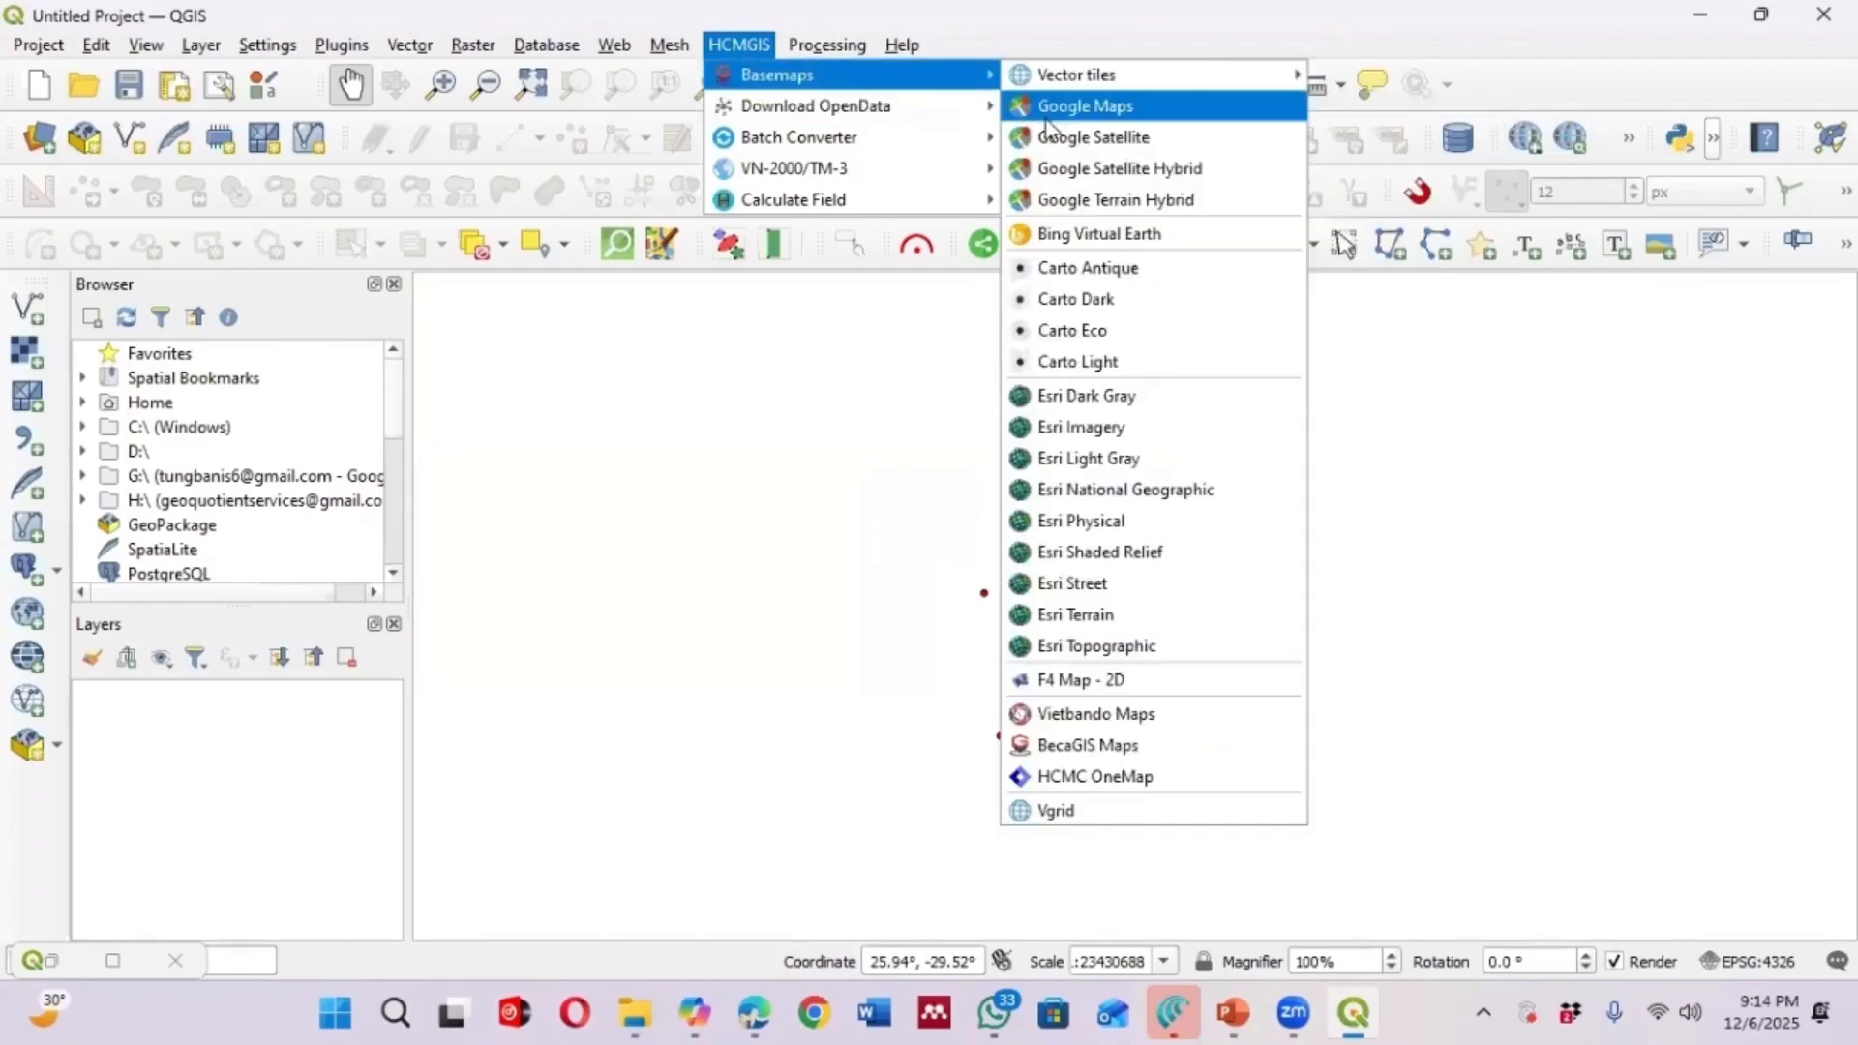
left_click(1106, 645)
Navigate the map to the KNUST campus area east of central Kumasi, Ghana
scroll(1137, 602, "up", 4)
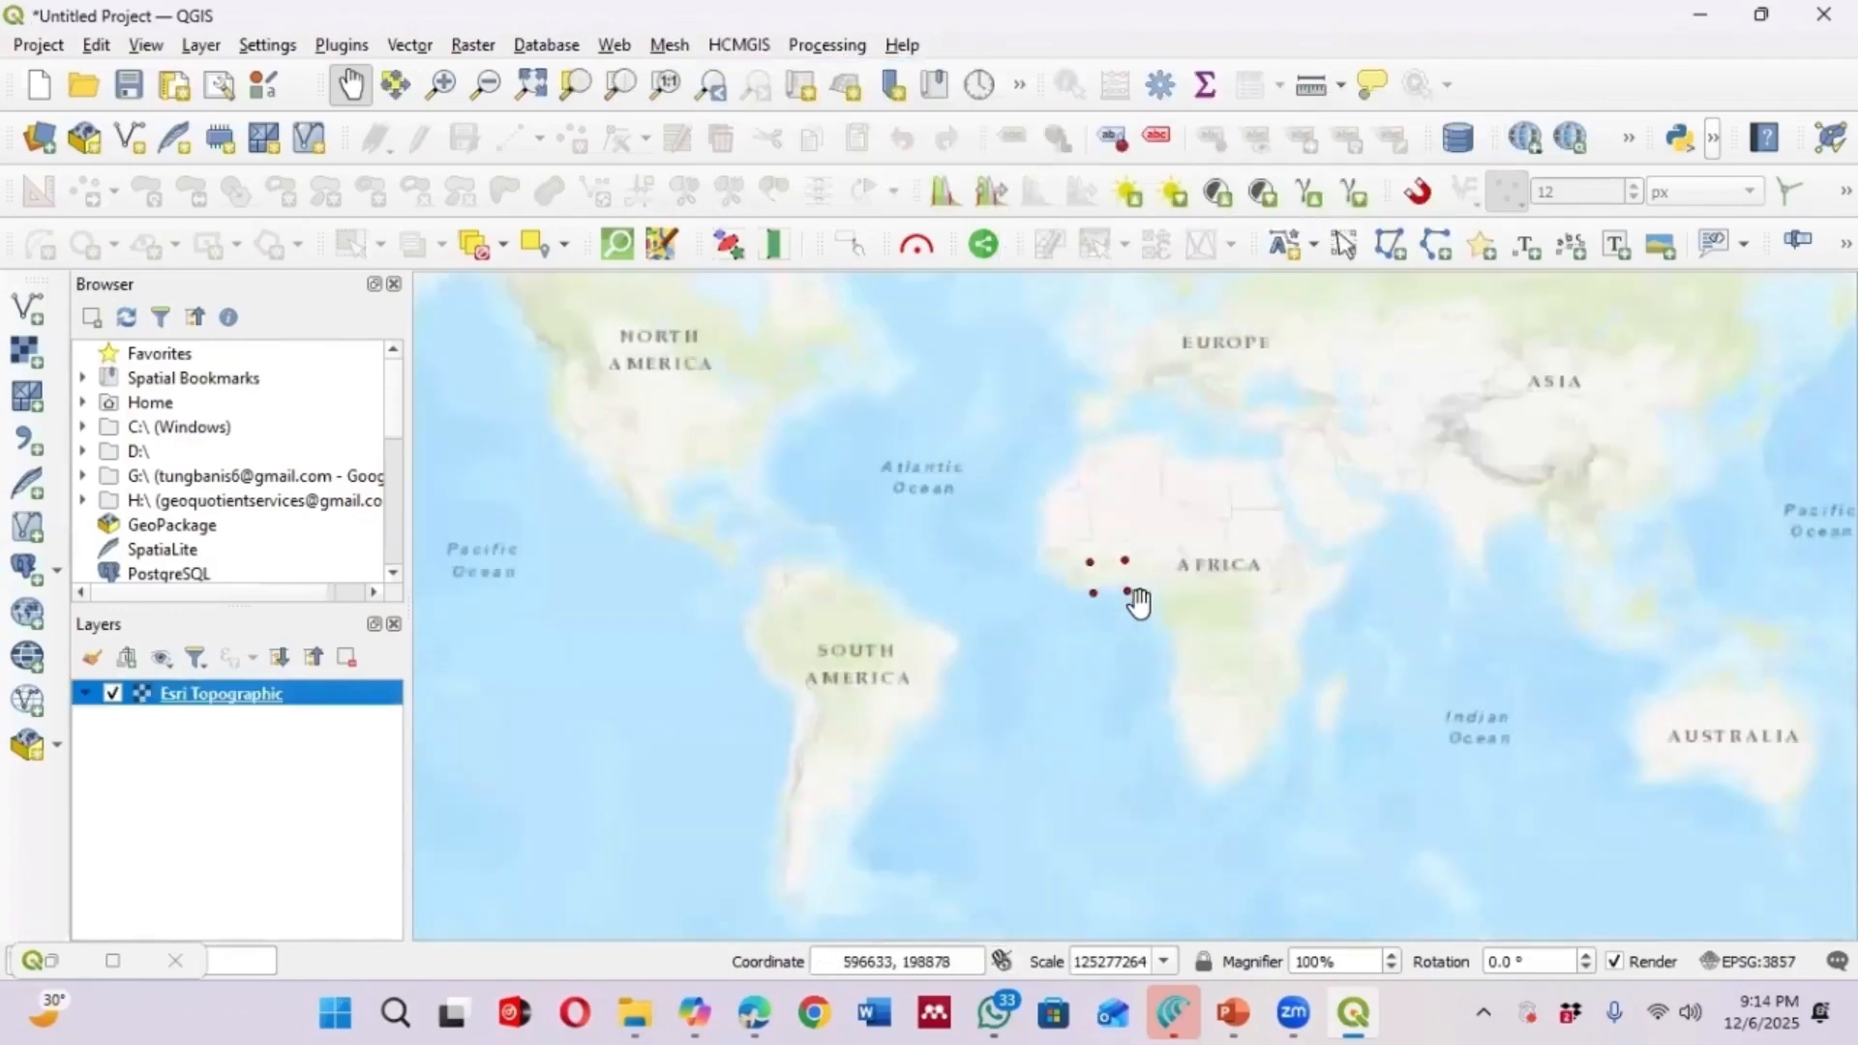
scroll(1073, 600, "down", 1)
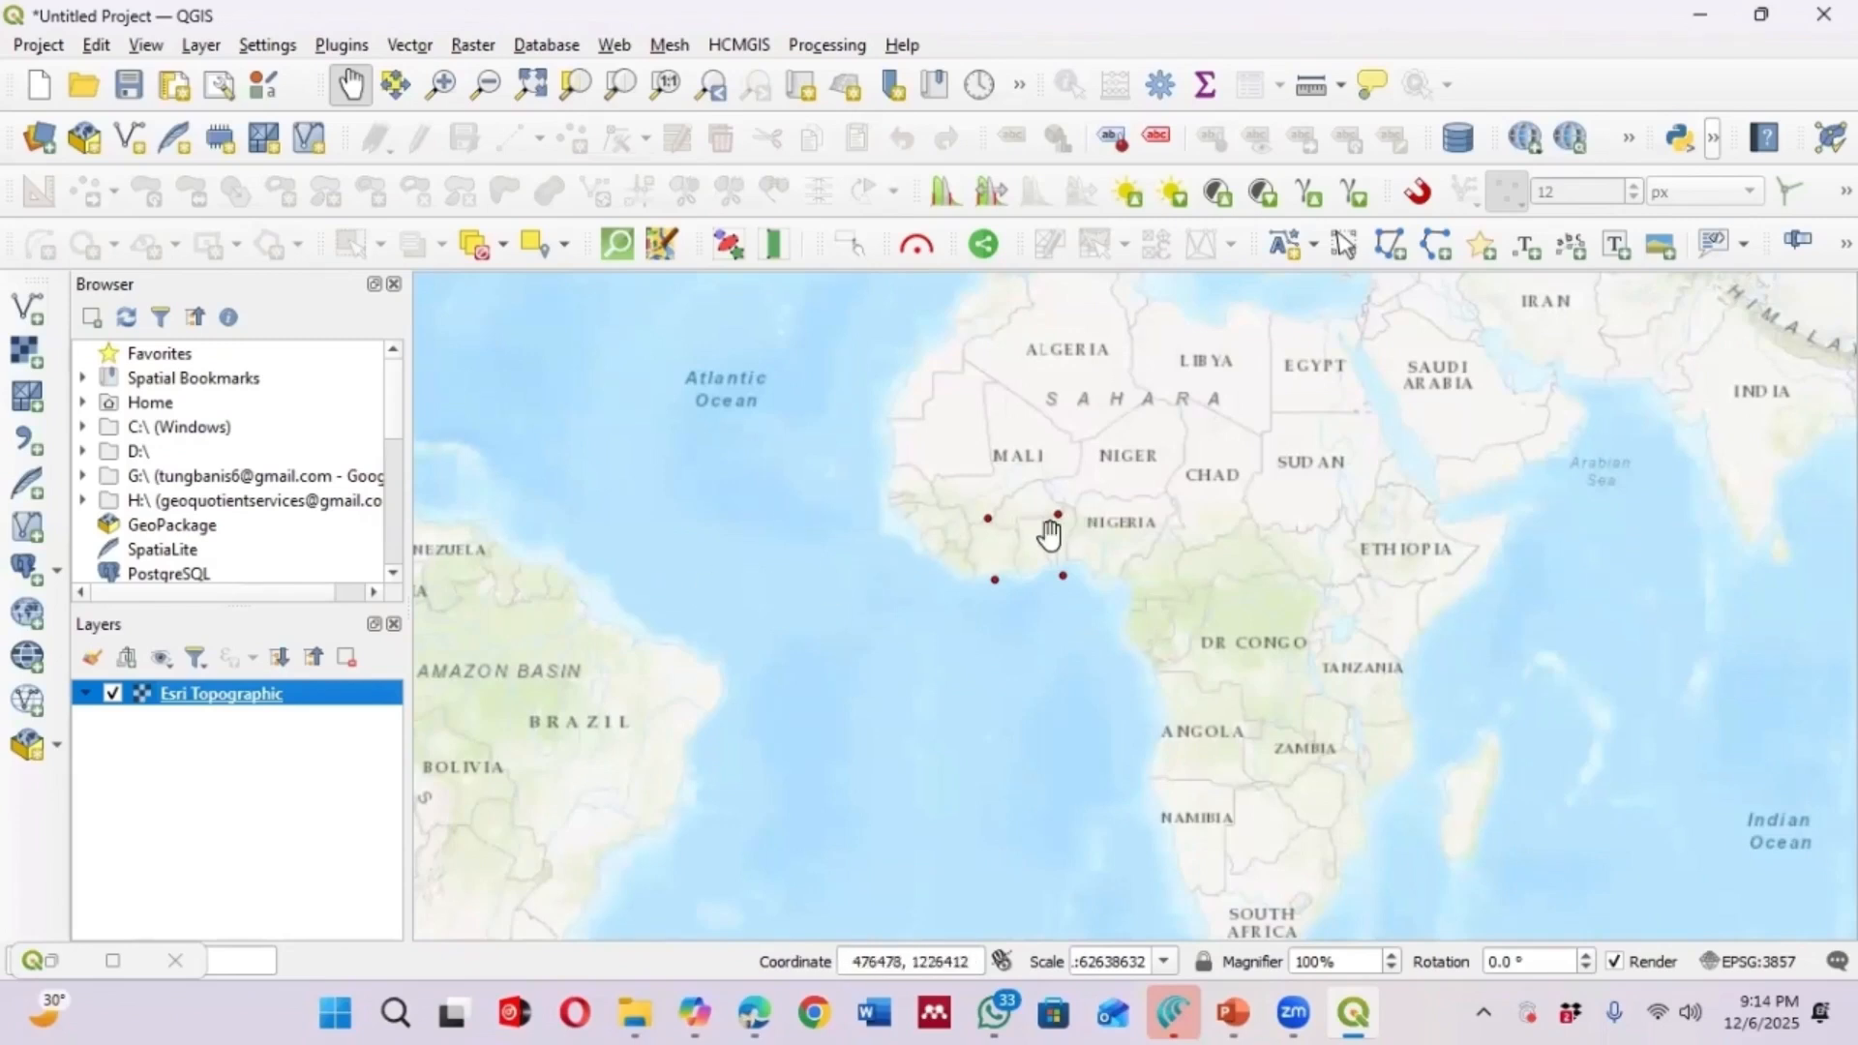
scroll(1031, 549, "up", 1)
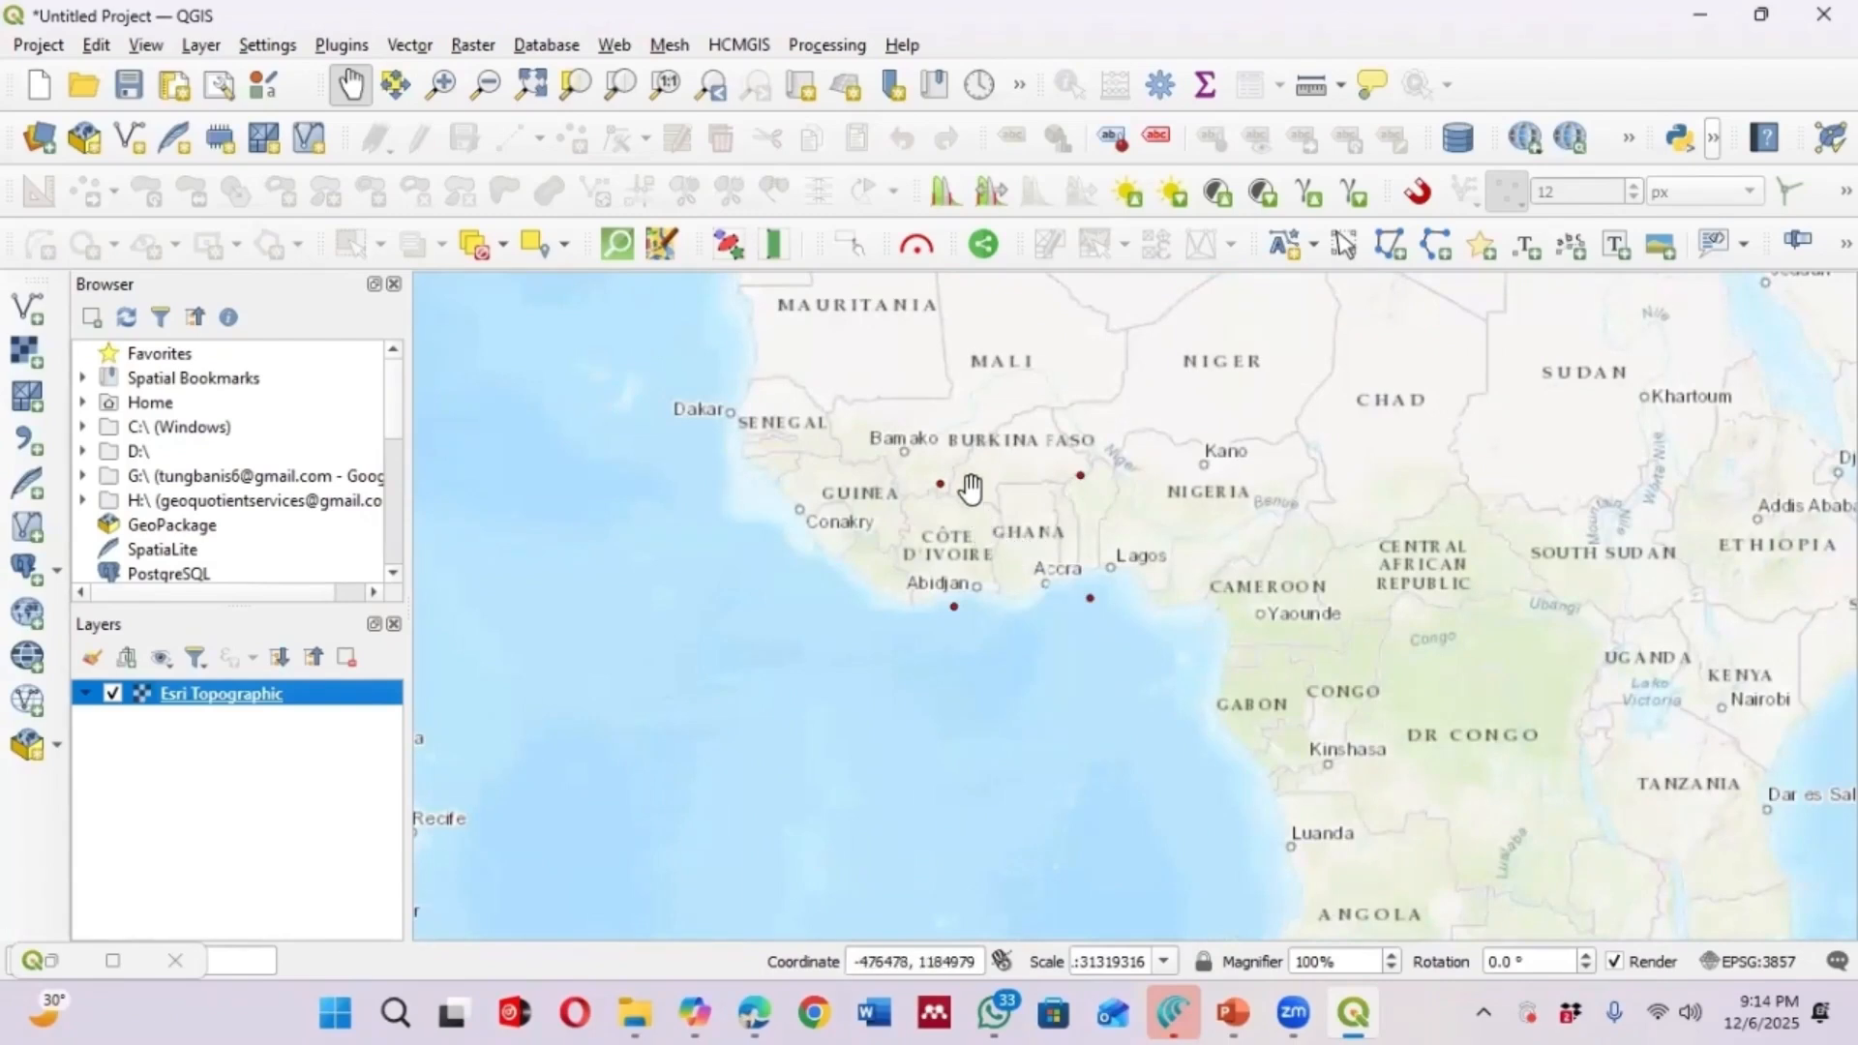
scroll(971, 490, "up", 3)
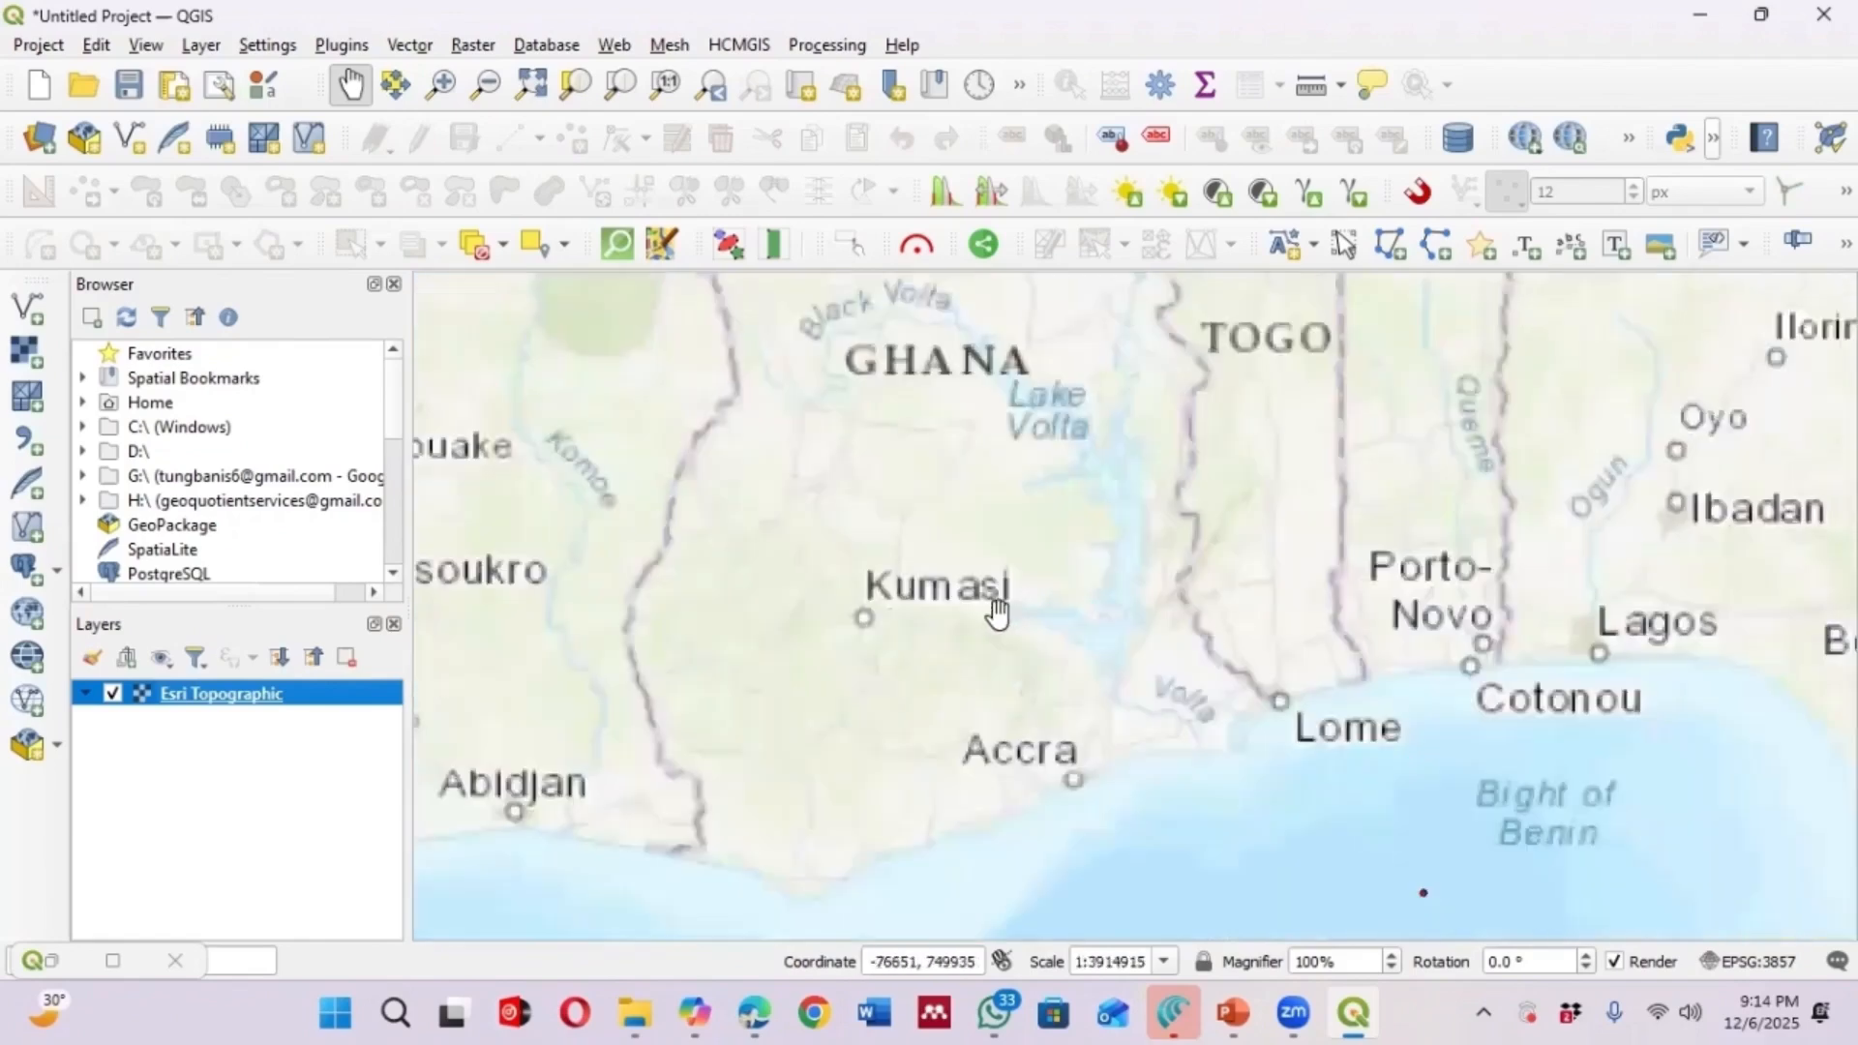
scroll(997, 613, "up", 1)
scroll(900, 640, "down", 1)
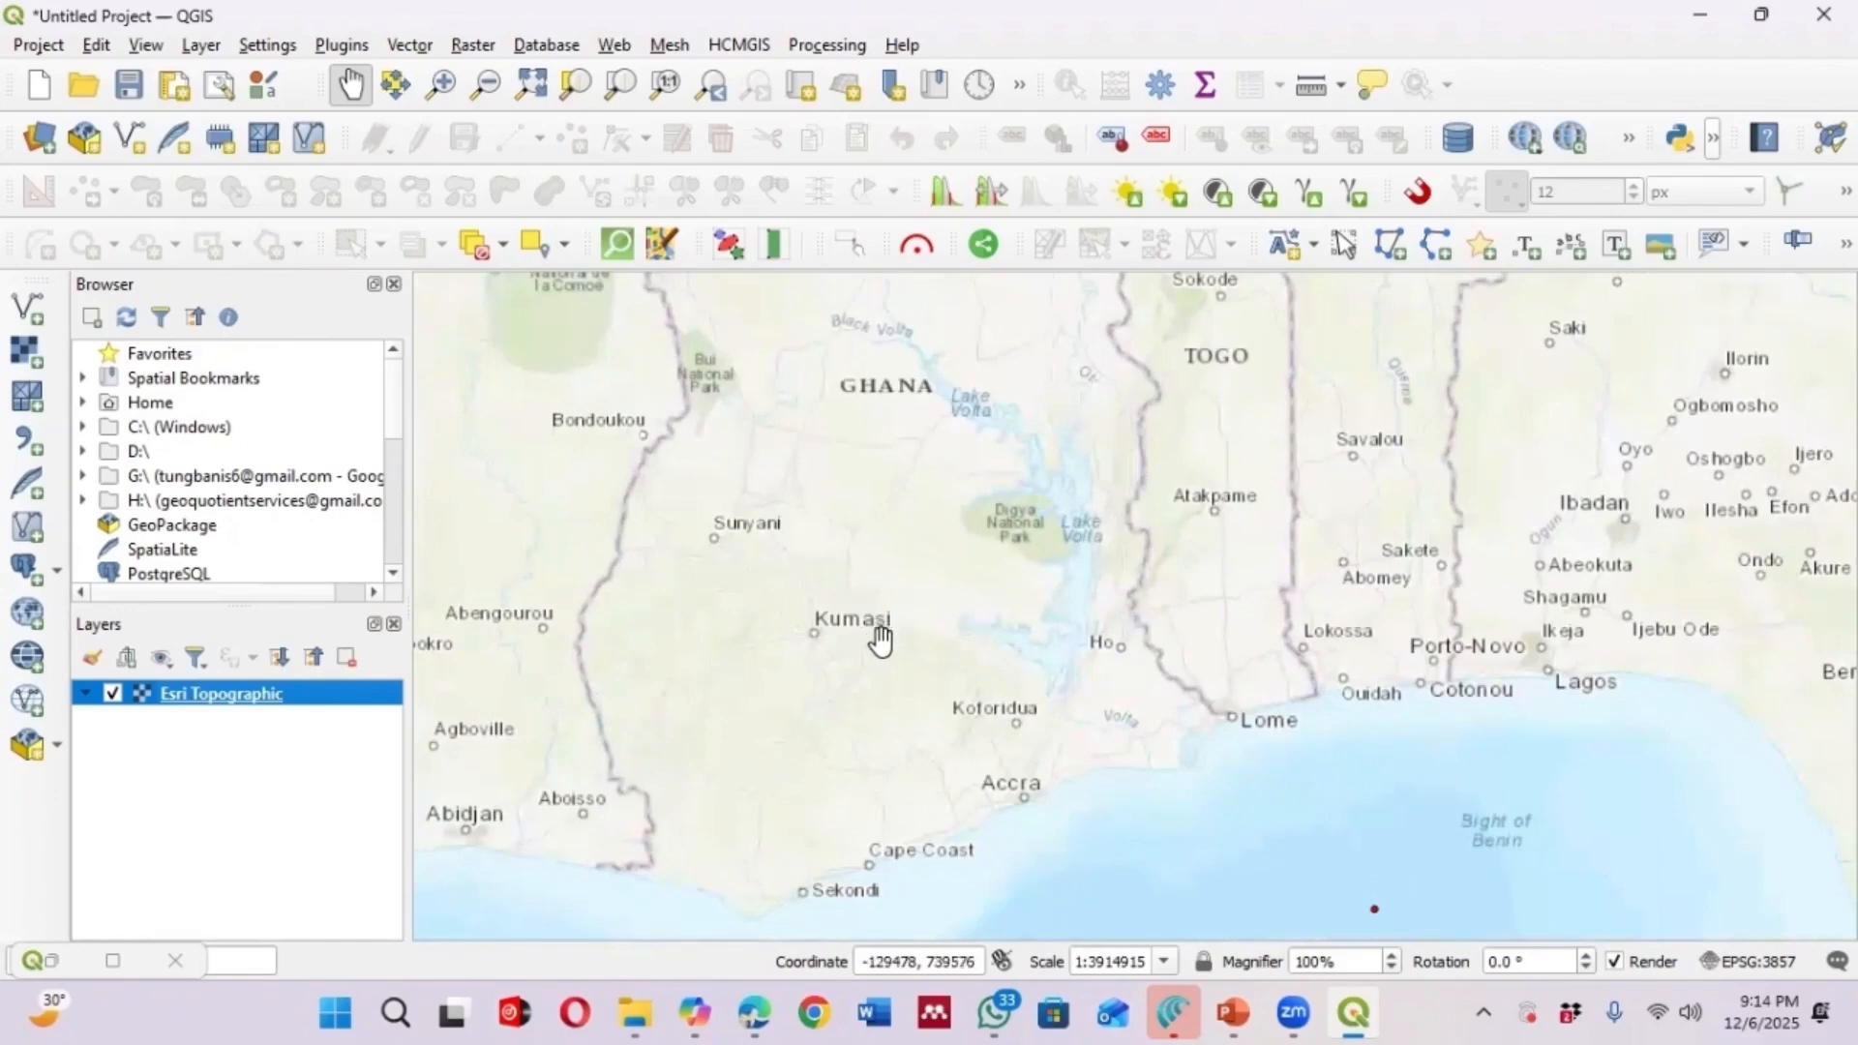
scroll(880, 638, "up", 2)
scroll(1095, 659, "down", 1)
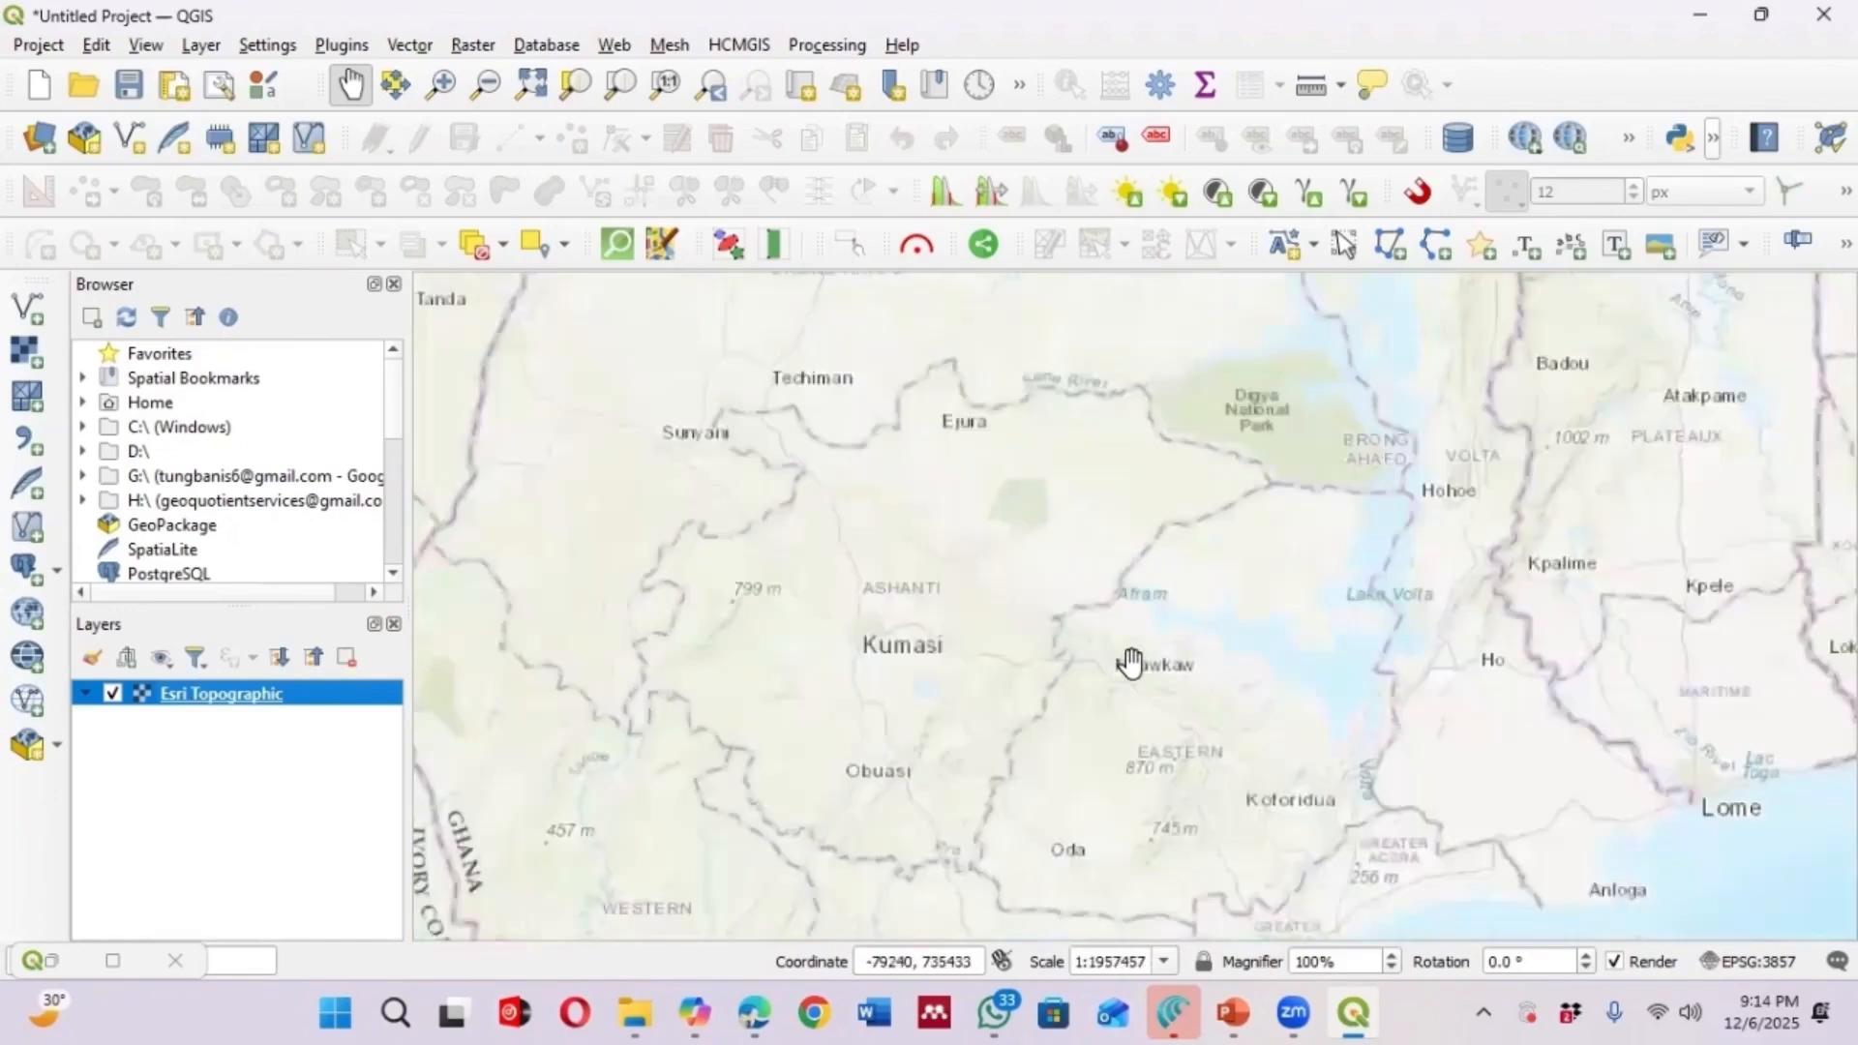
scroll(850, 651, "up", 1)
scroll(869, 630, "up", 2)
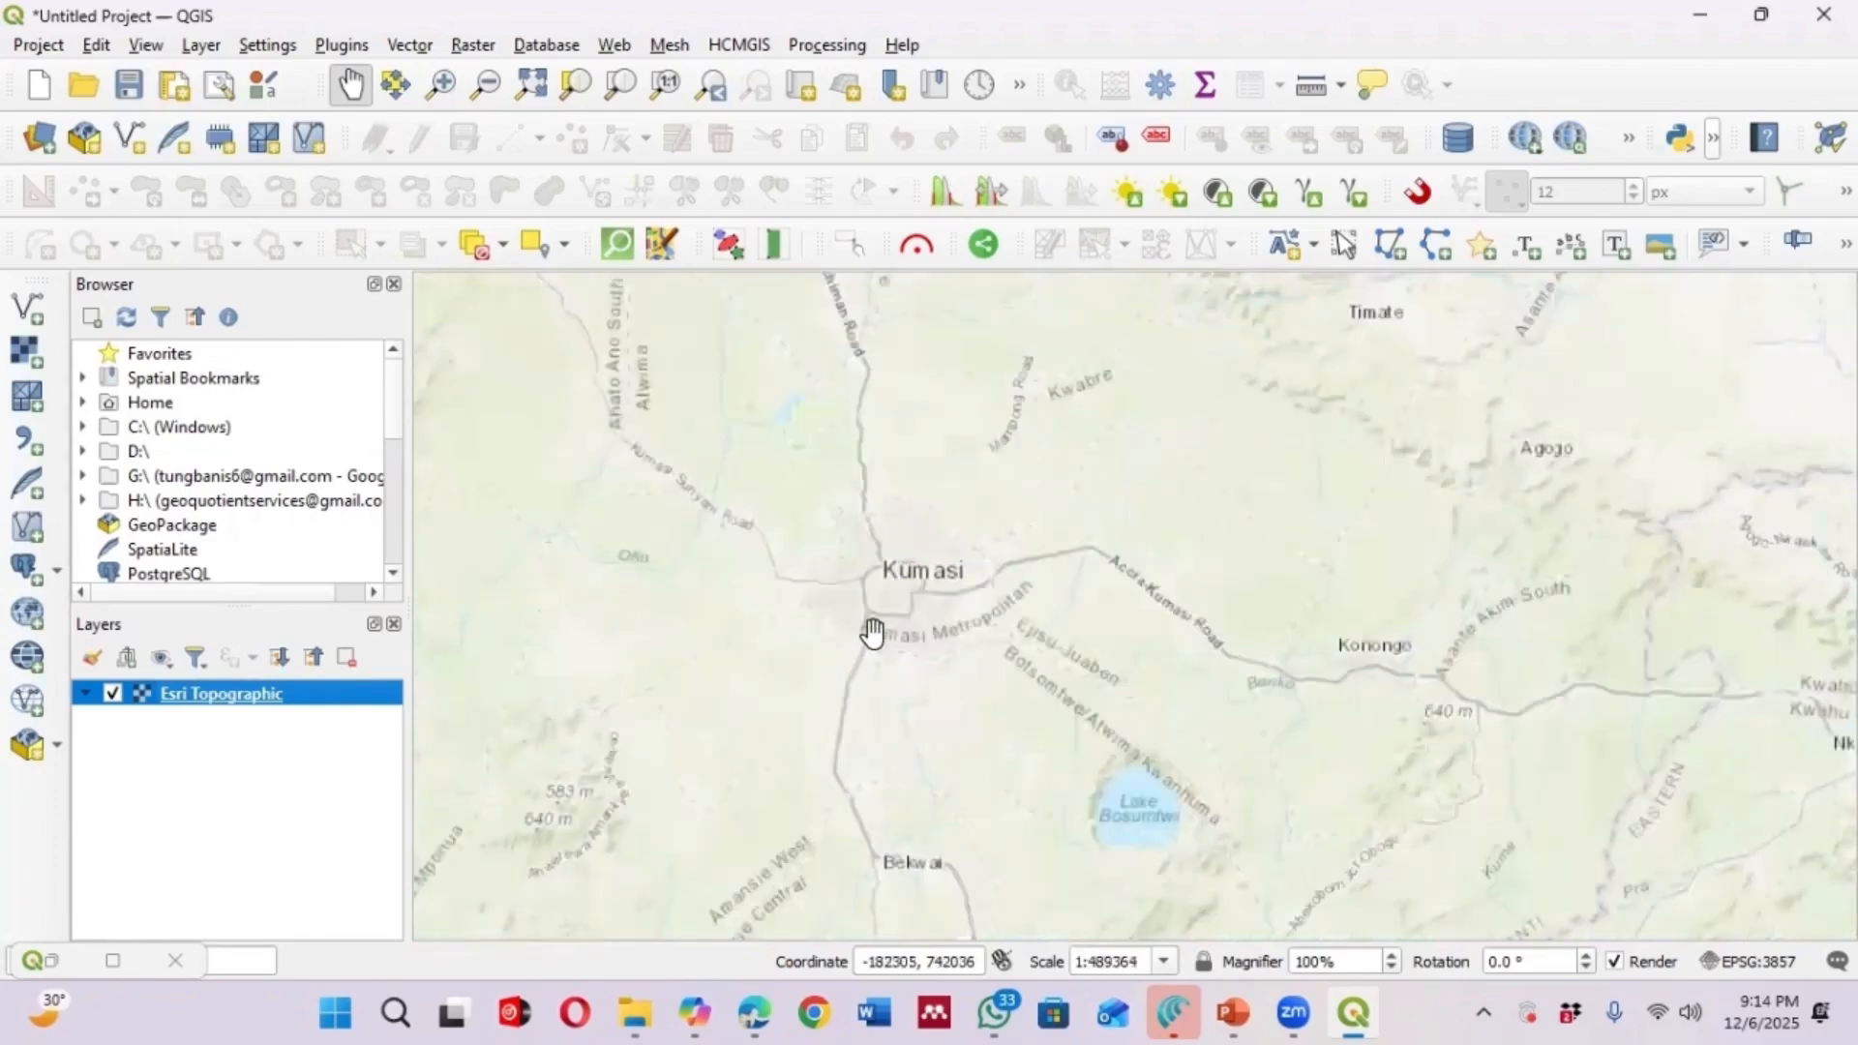
scroll(943, 503, "up", 1)
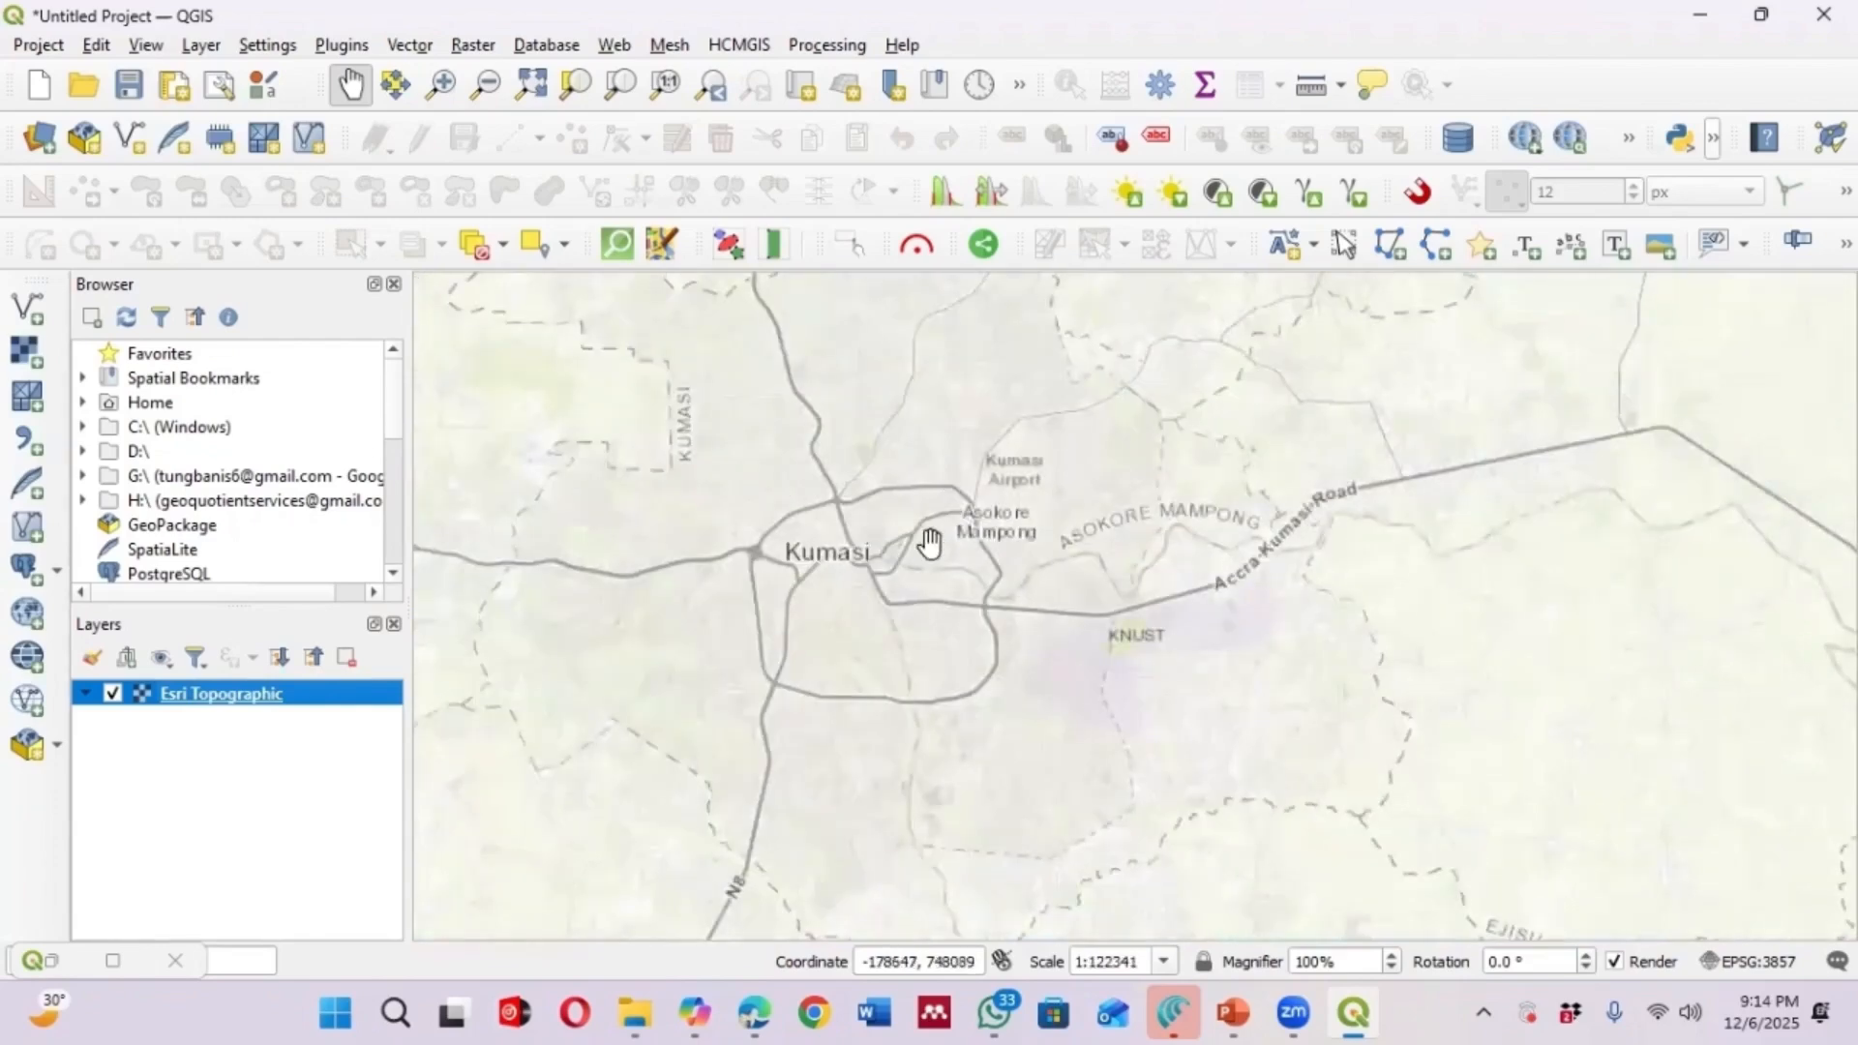
scroll(803, 610, "up", 1)
left_click_drag(1060, 668, 795, 628)
scroll(1077, 683, "up", 1)
left_click_drag(1065, 680, 871, 646)
mouse_move(1046, 642)
left_mouse_down()
mouse_move(991, 643)
mouse_move(1071, 664)
left_mouse_up()
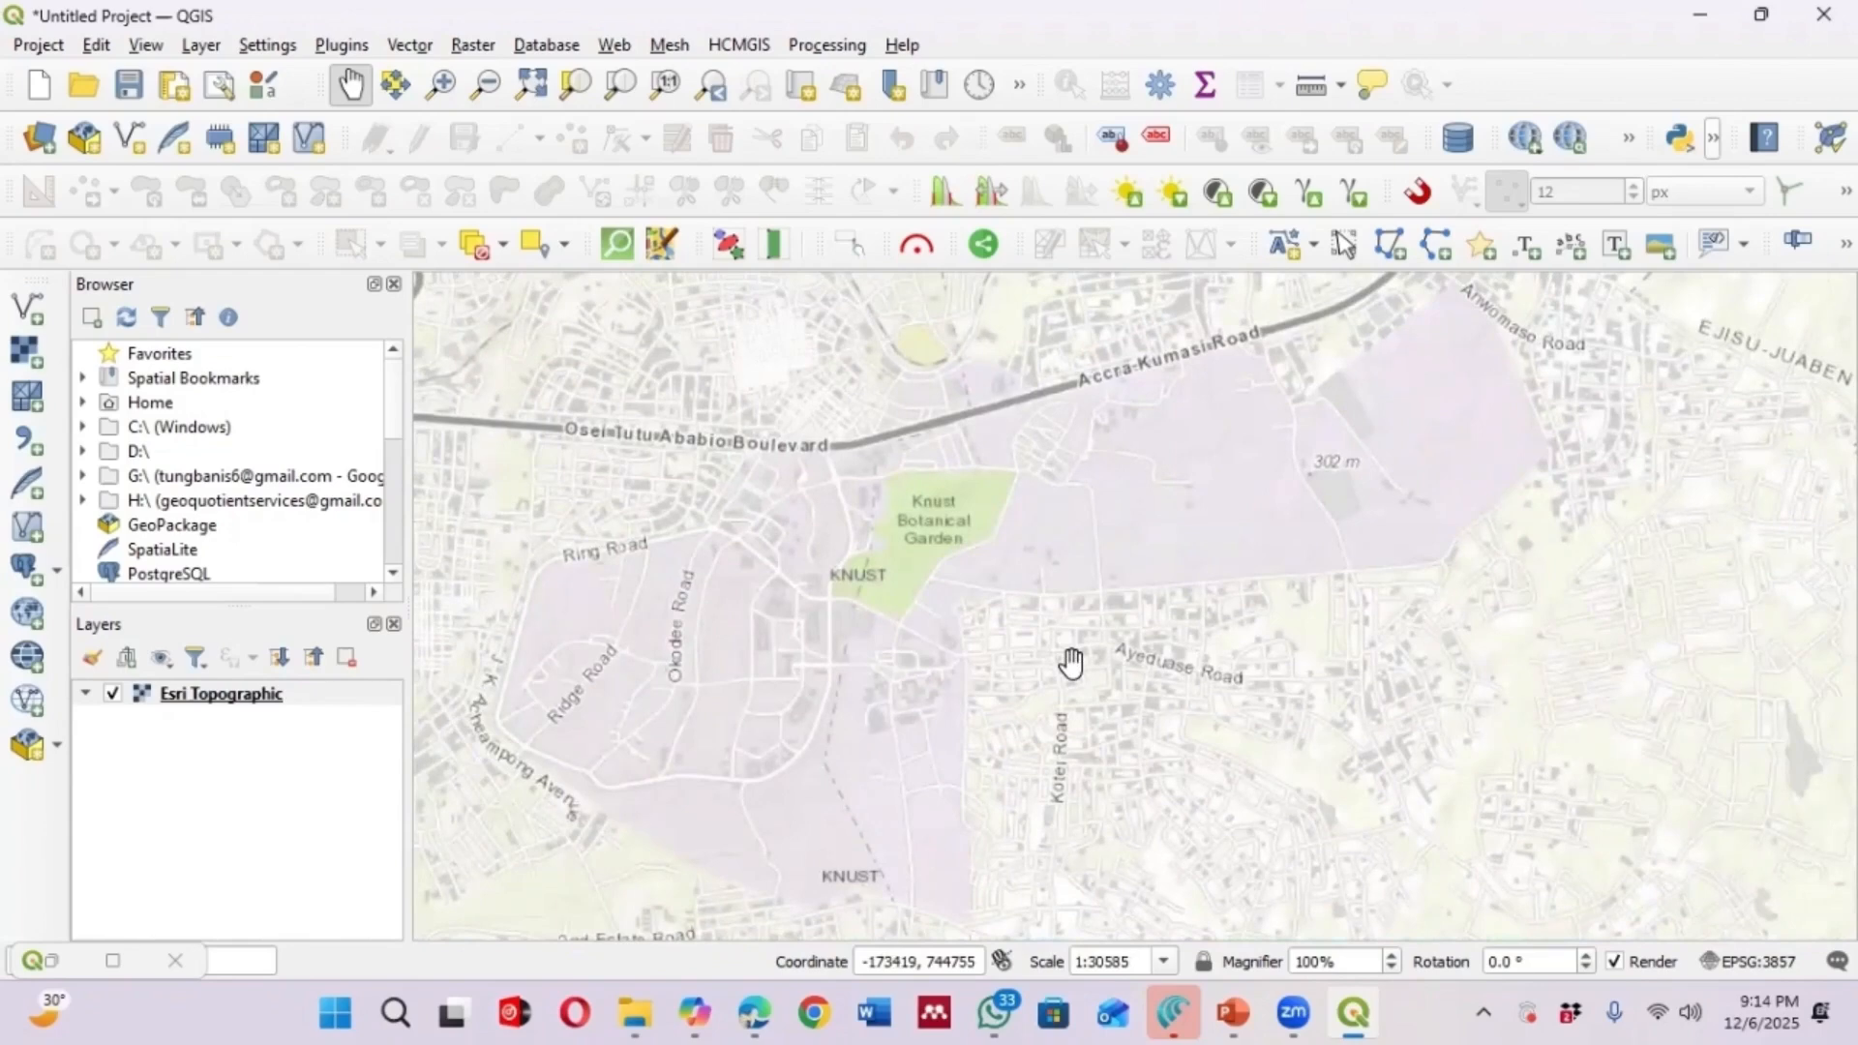
left_click_drag(1008, 651, 945, 629)
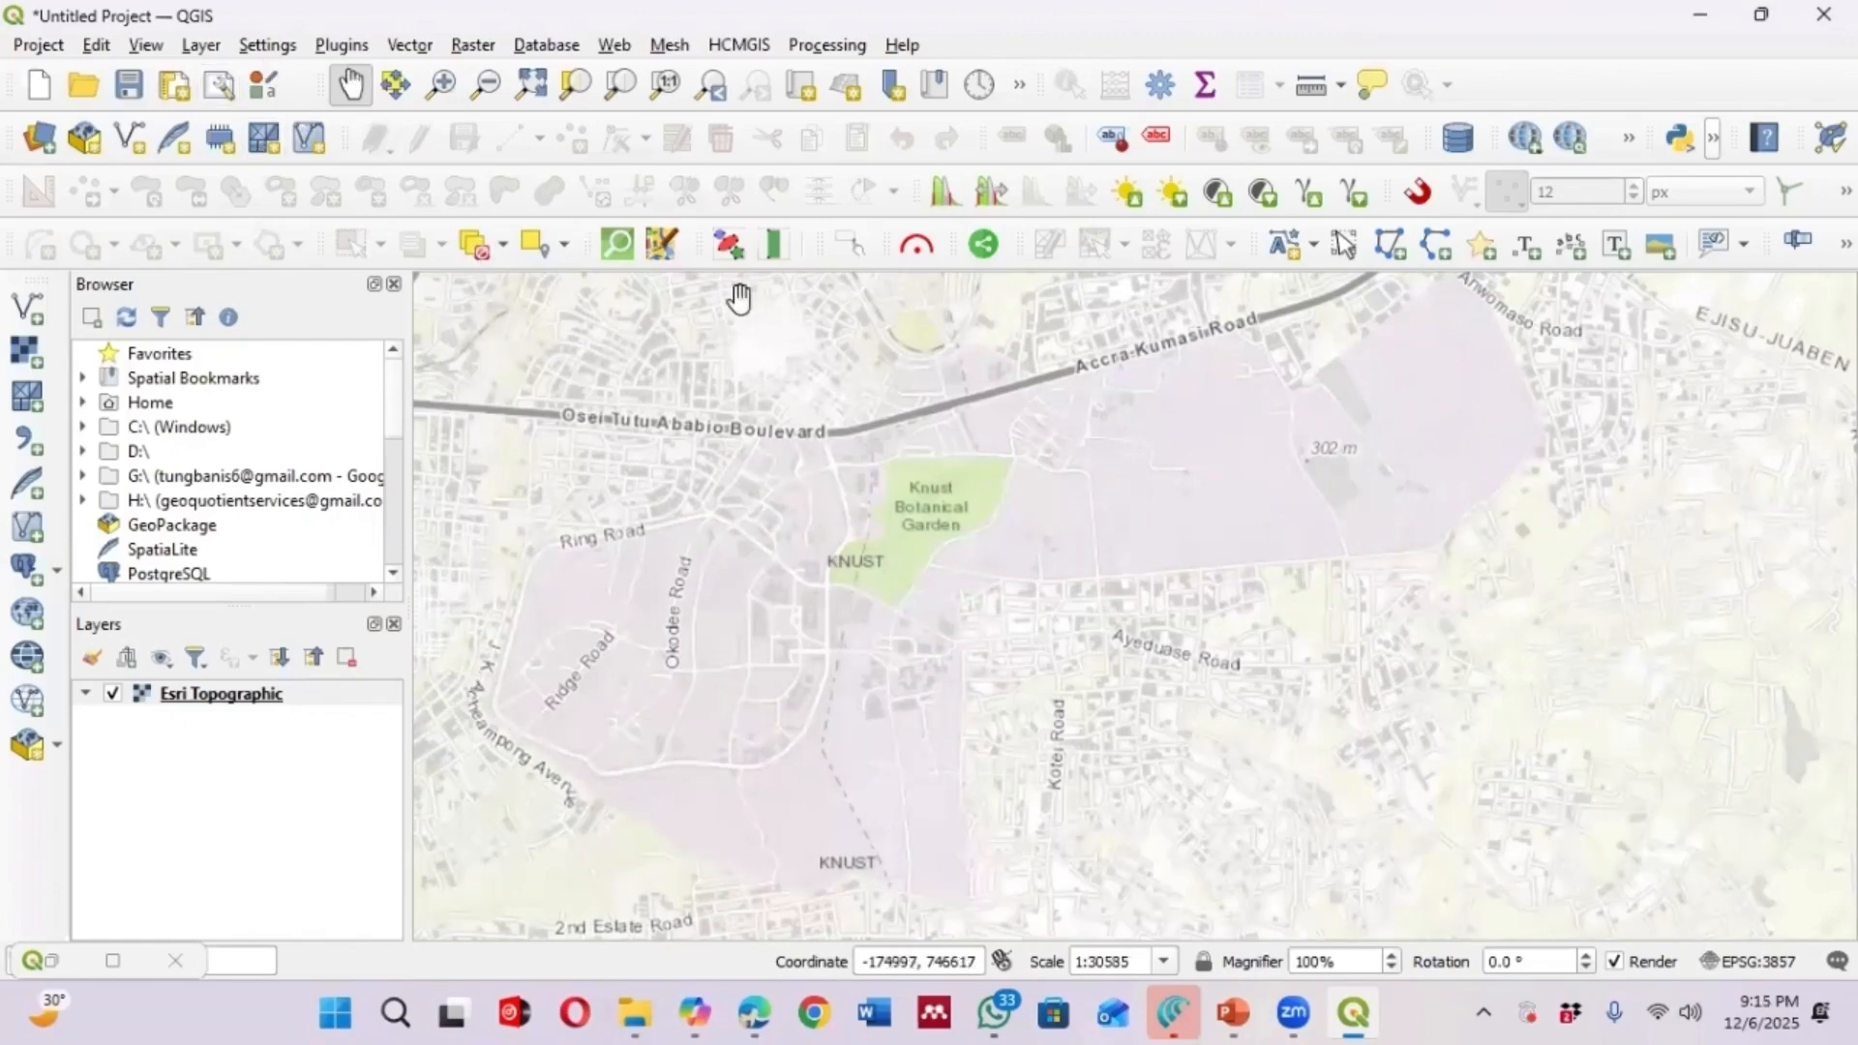
Add the Map-of-KNUST-Digital-image raster layer and zoom to it
left_click(199, 46)
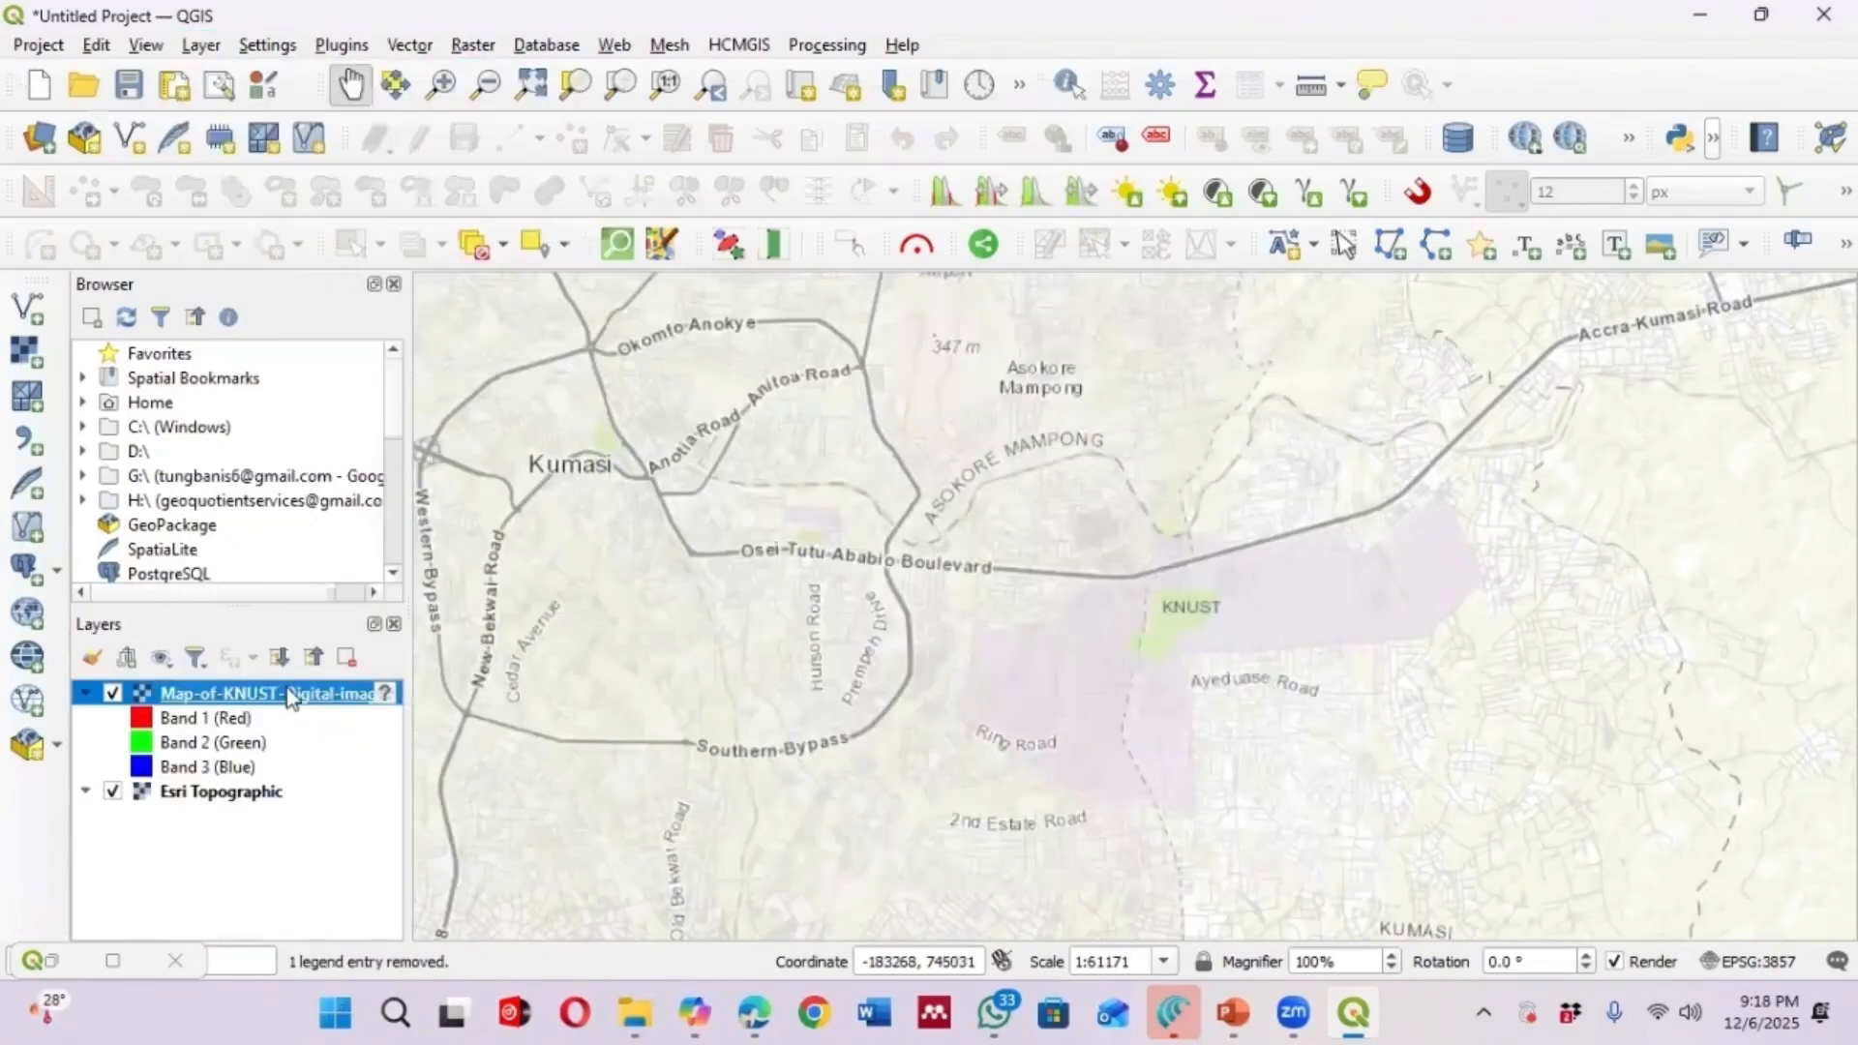
right_click(287, 688)
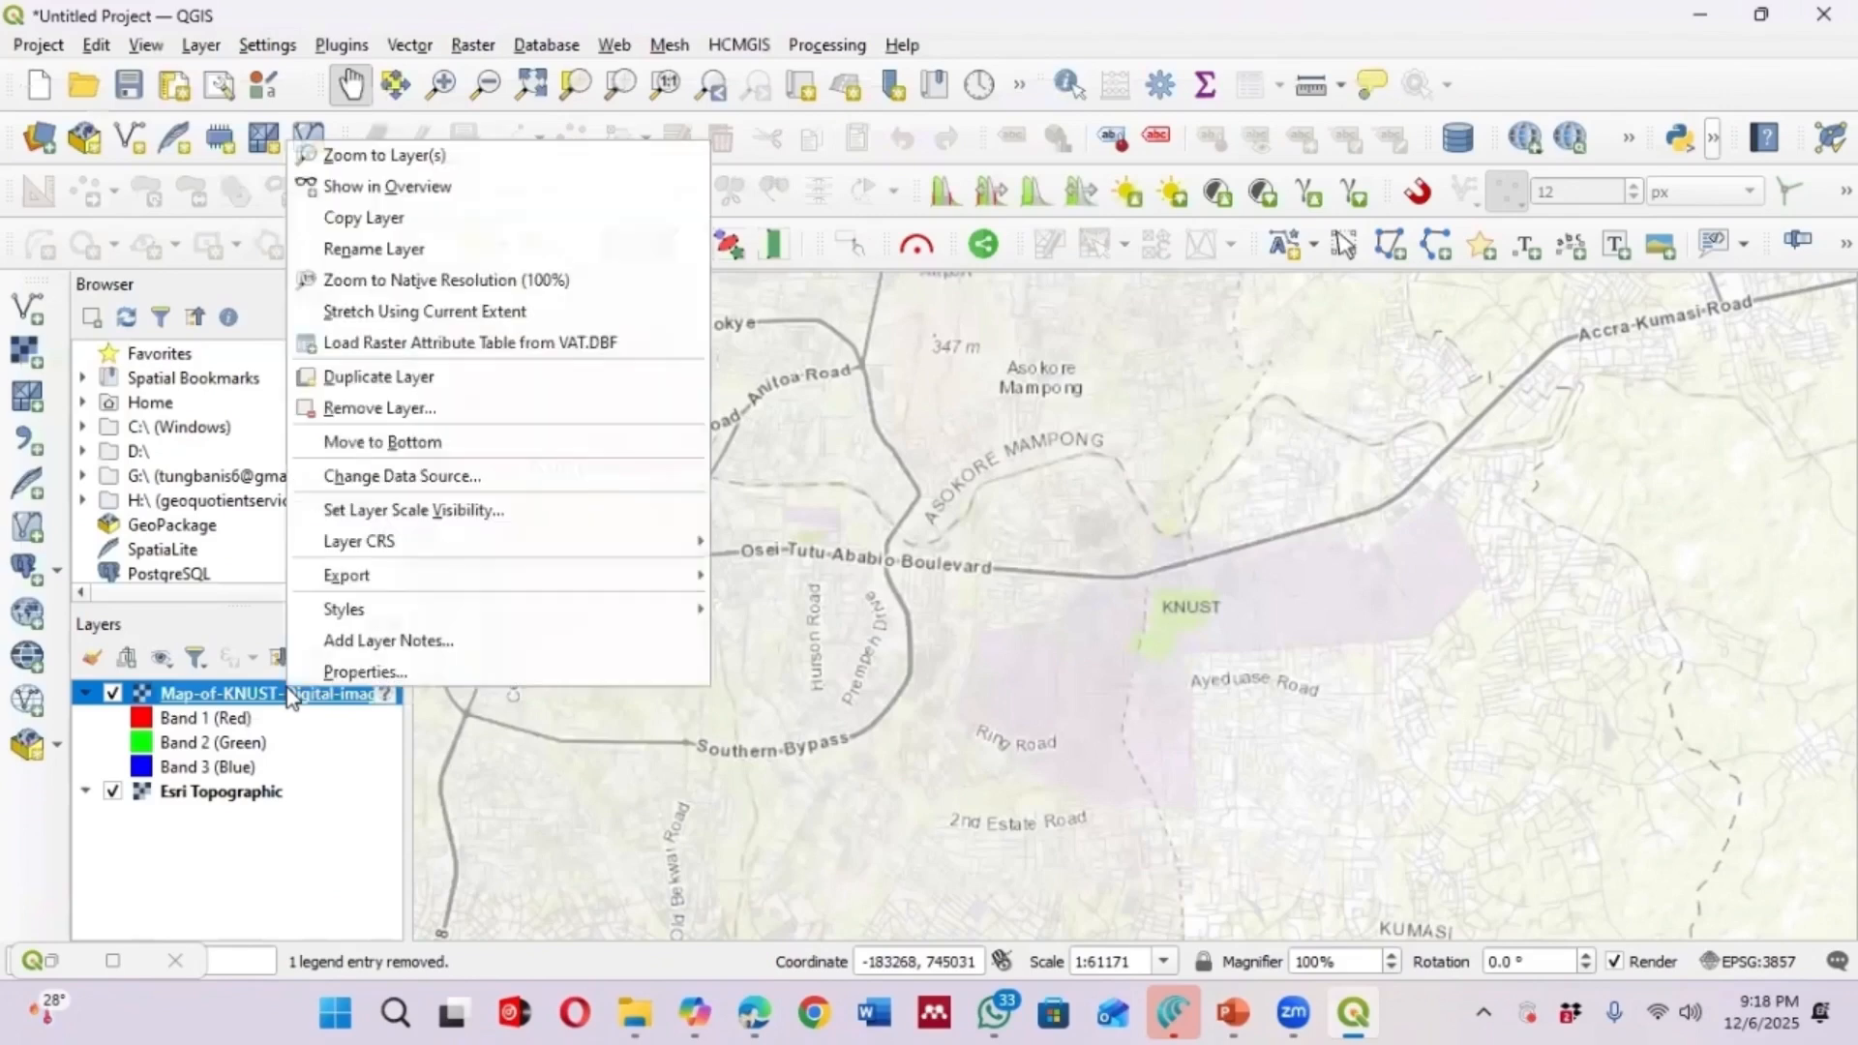
left_click(346, 156)
Zoom in and out around the unreferenced KNUST map image to examine where it sits
scroll(767, 535, "down", 3)
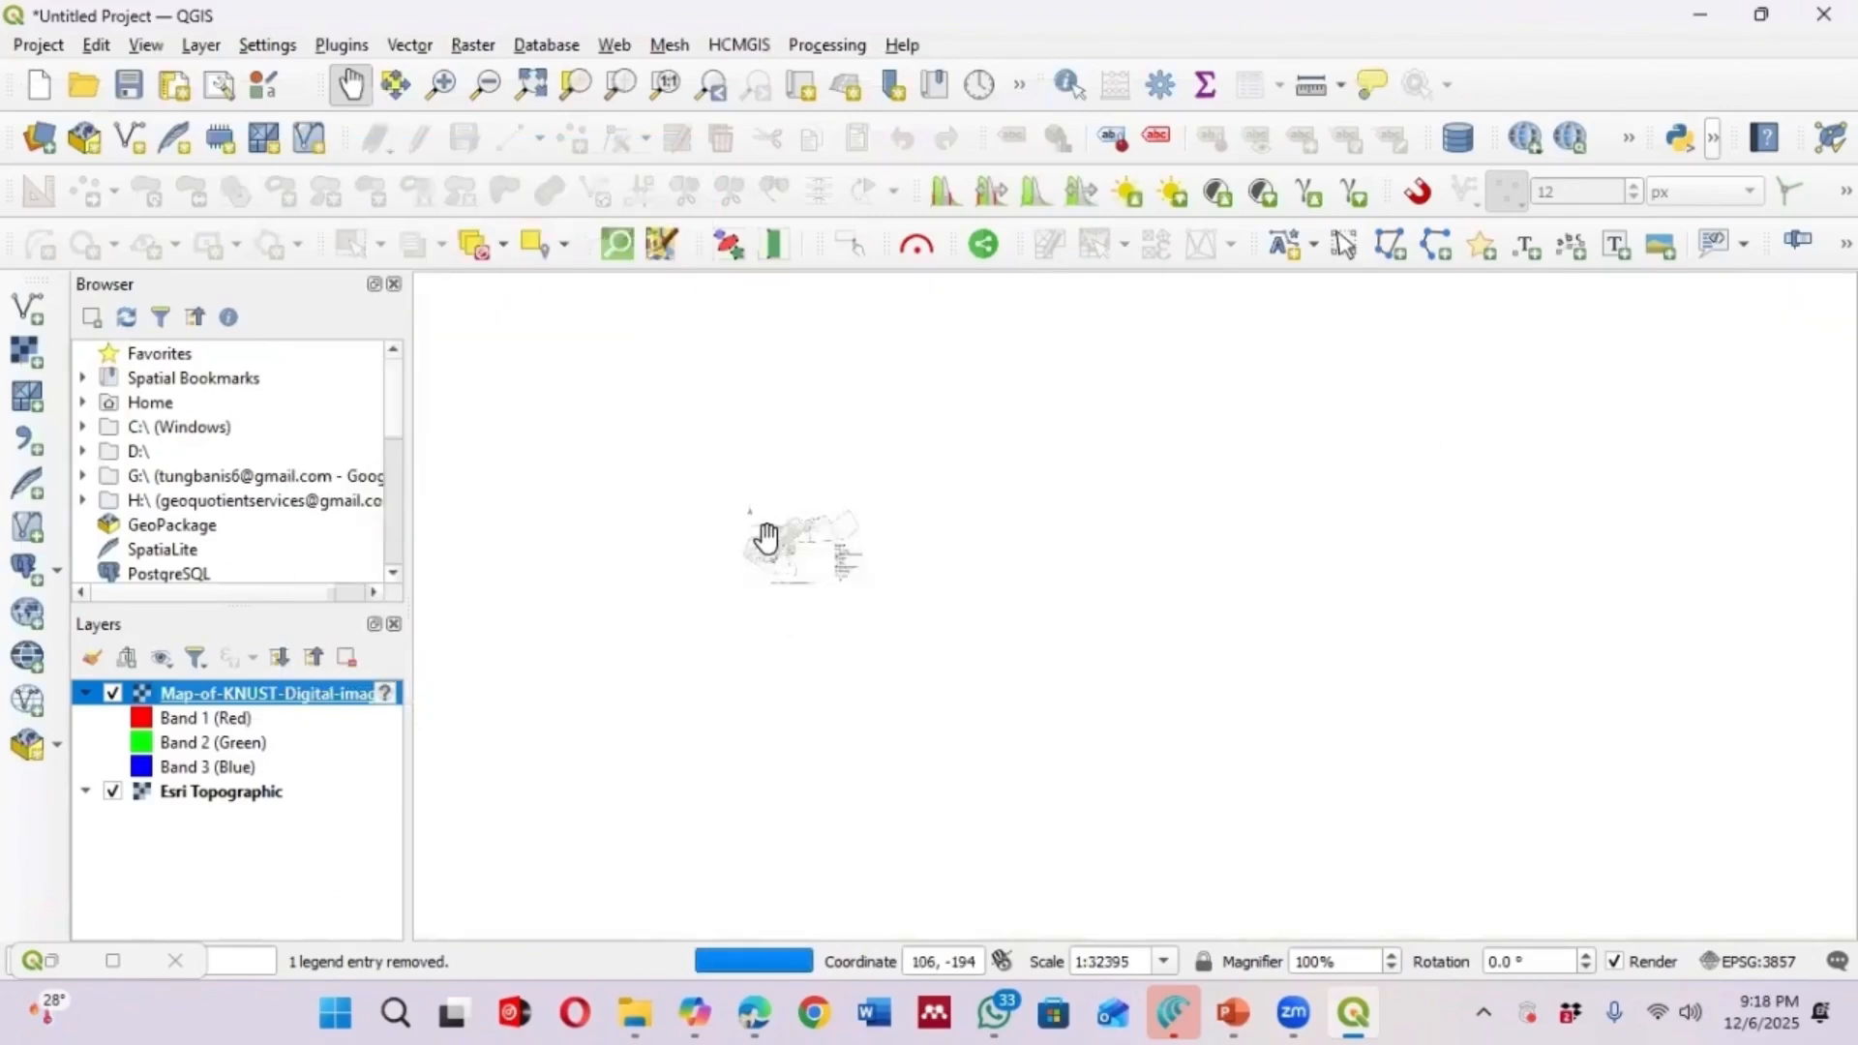
scroll(801, 556, "up", 1)
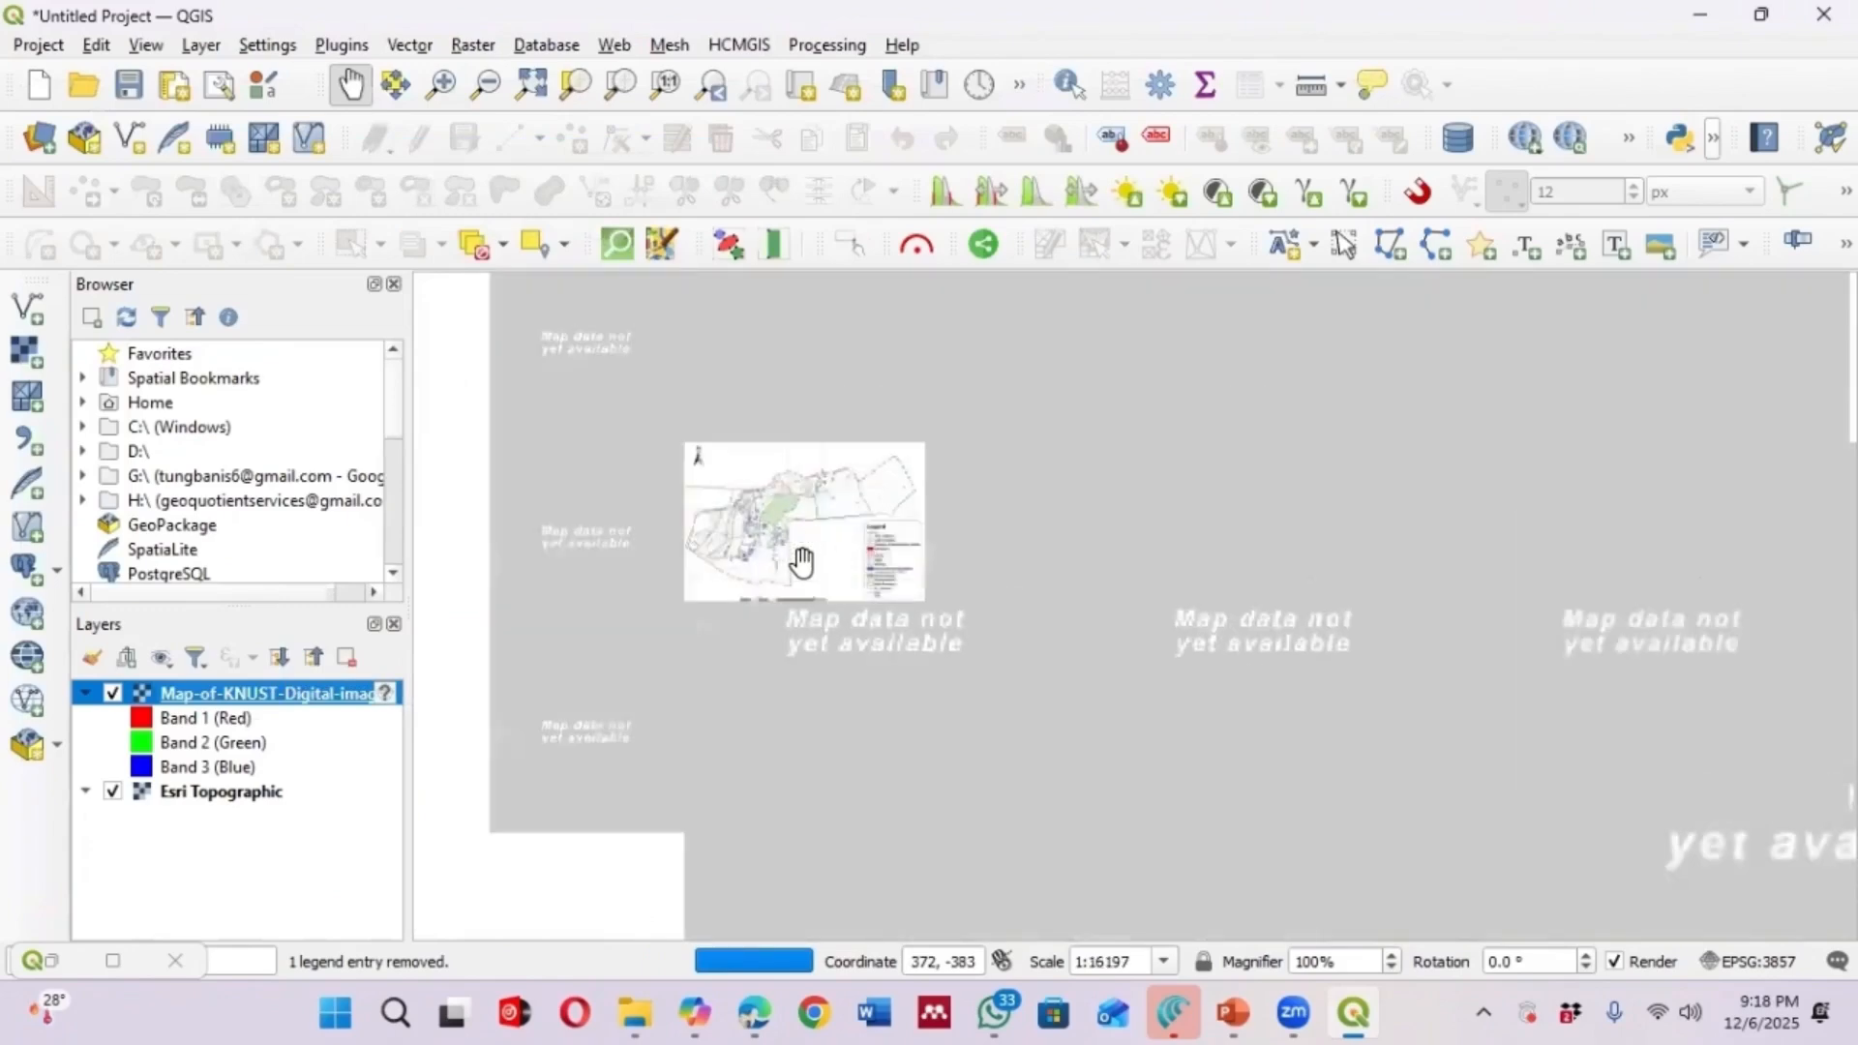
scroll(795, 537, "up", 1)
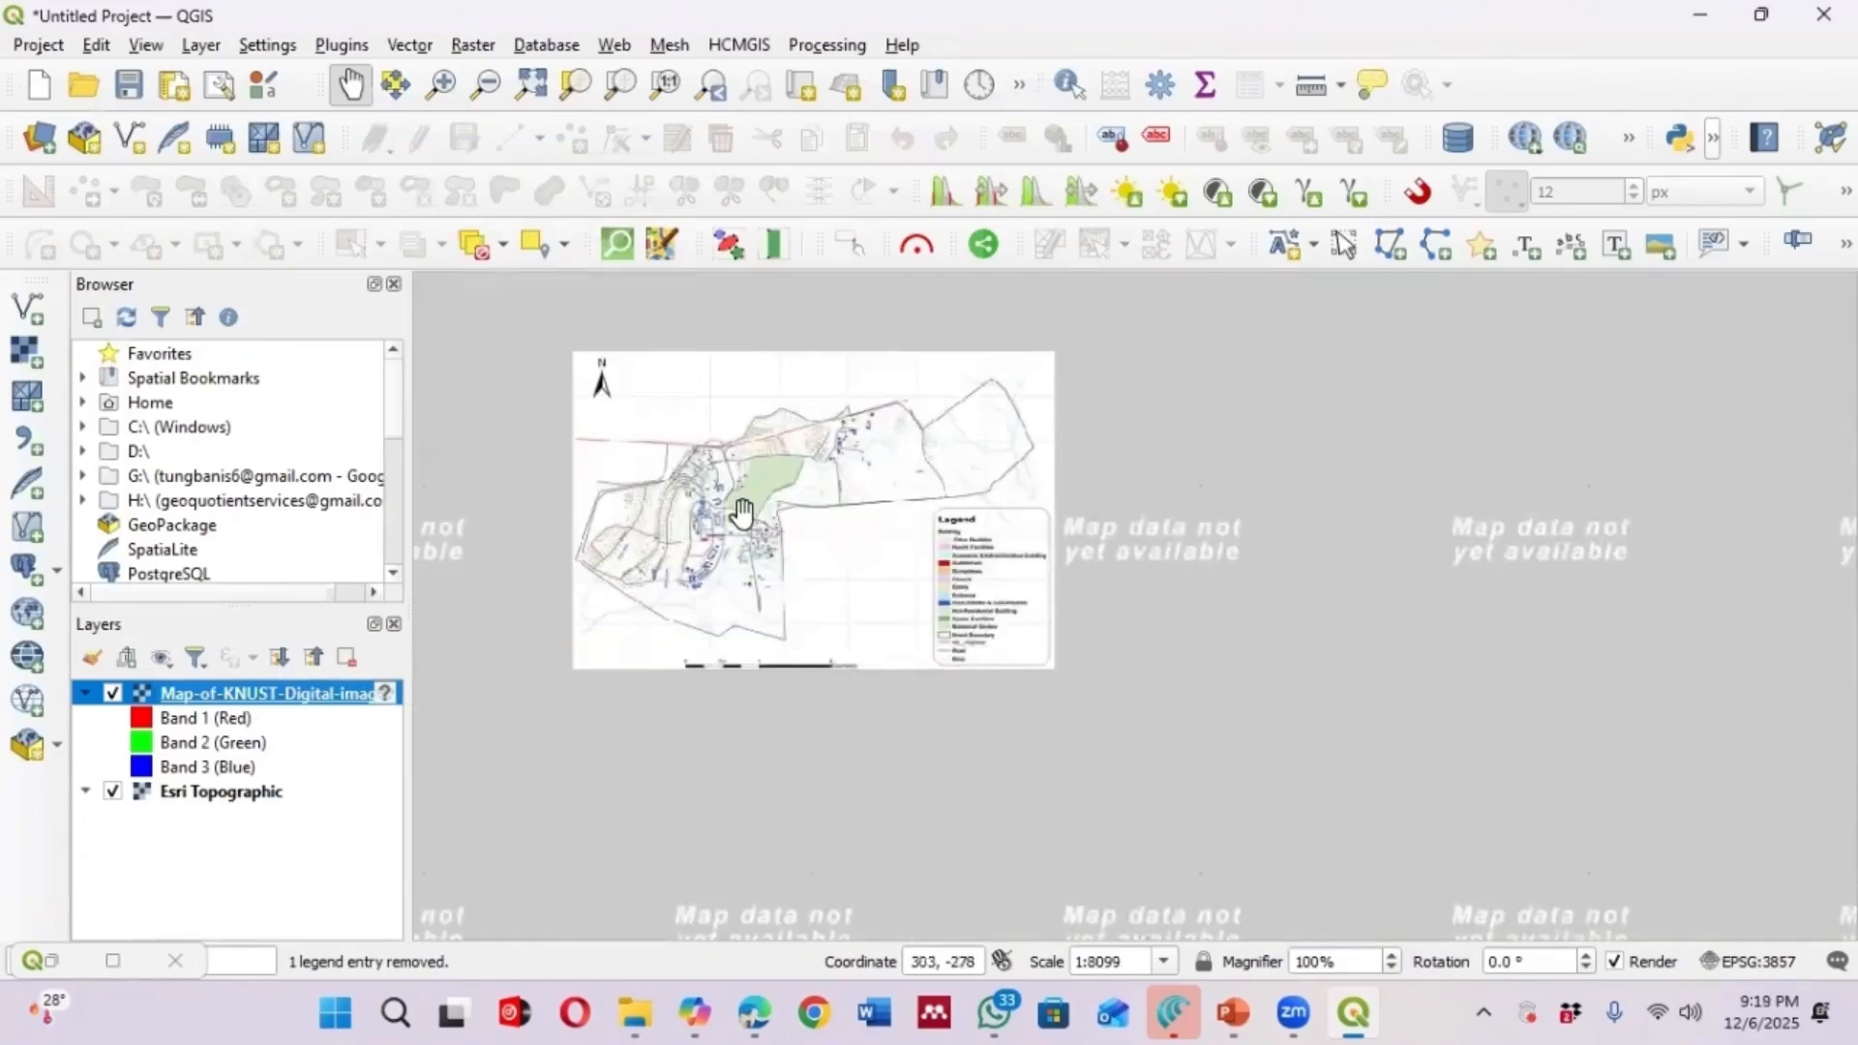
scroll(743, 513, "up", 1)
scroll(803, 531, "down", 3)
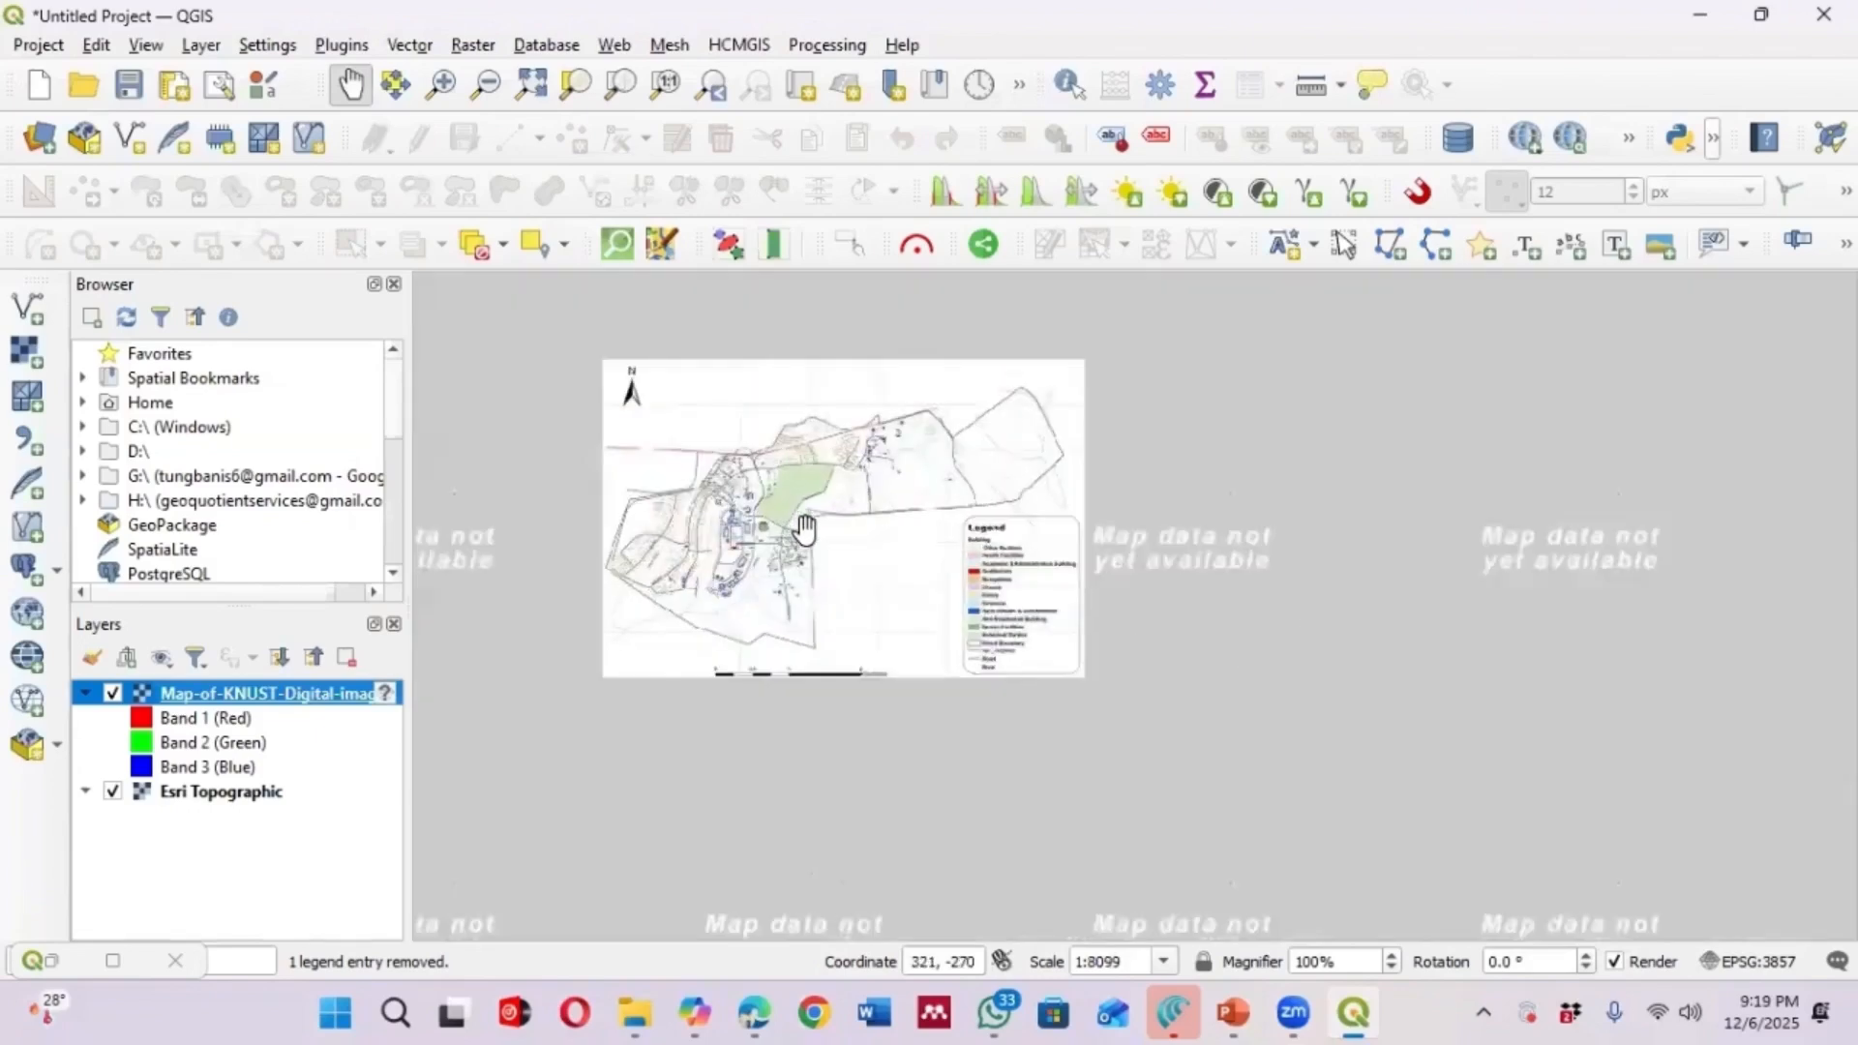
scroll(813, 527, "up", 2)
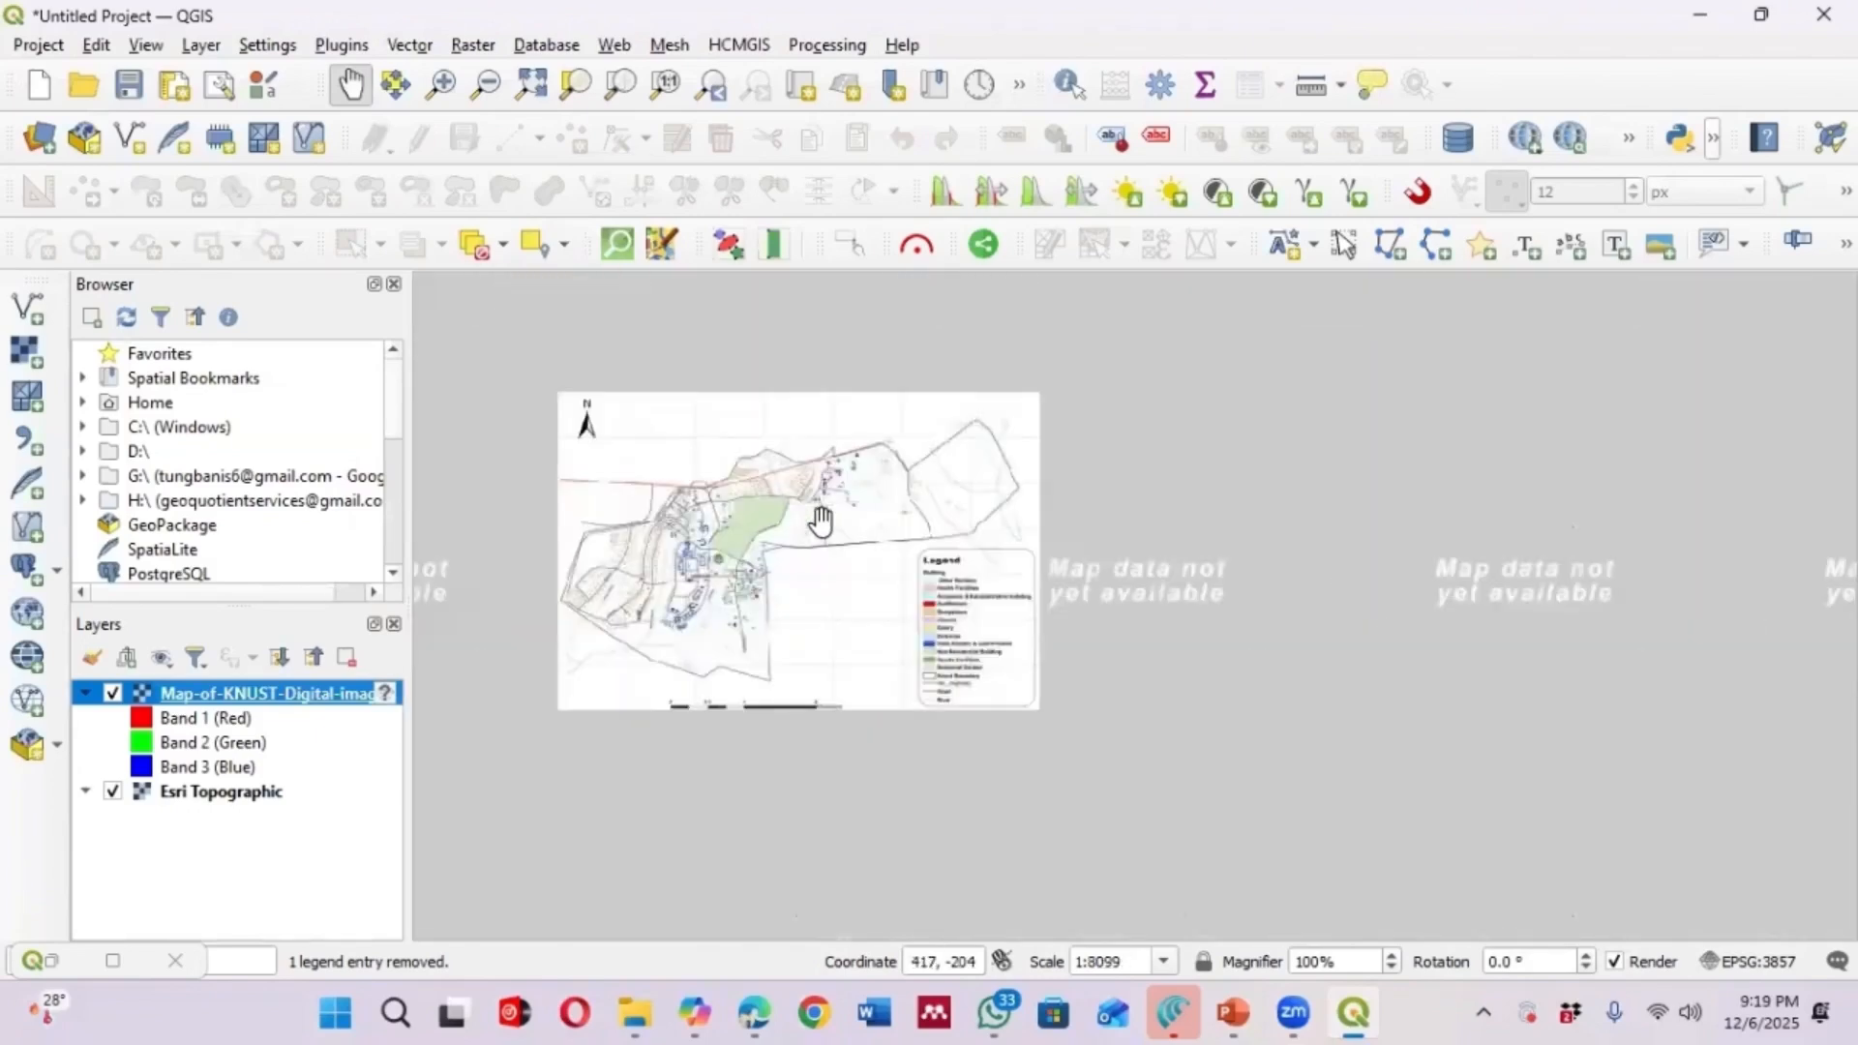
scroll(764, 513, "up", 1)
scroll(763, 513, "up", 1)
scroll(825, 614, "down", 1)
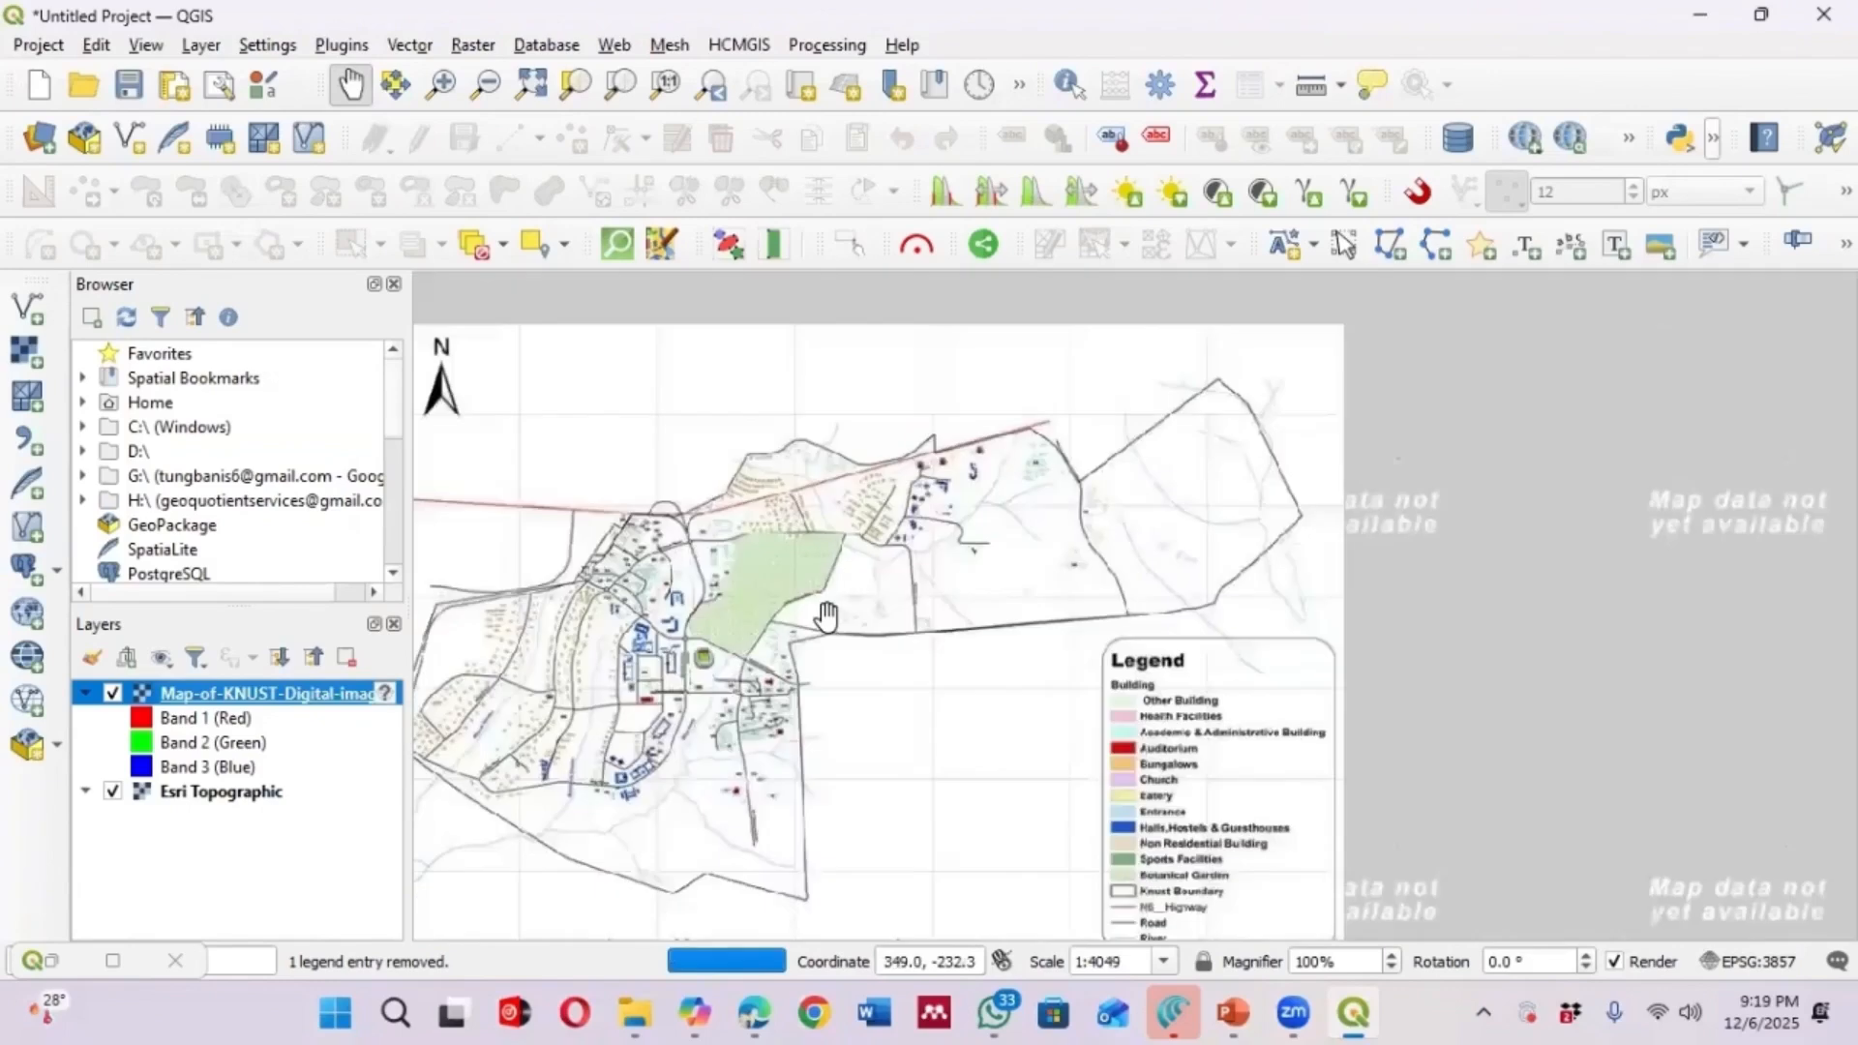
scroll(825, 614, "down", 2)
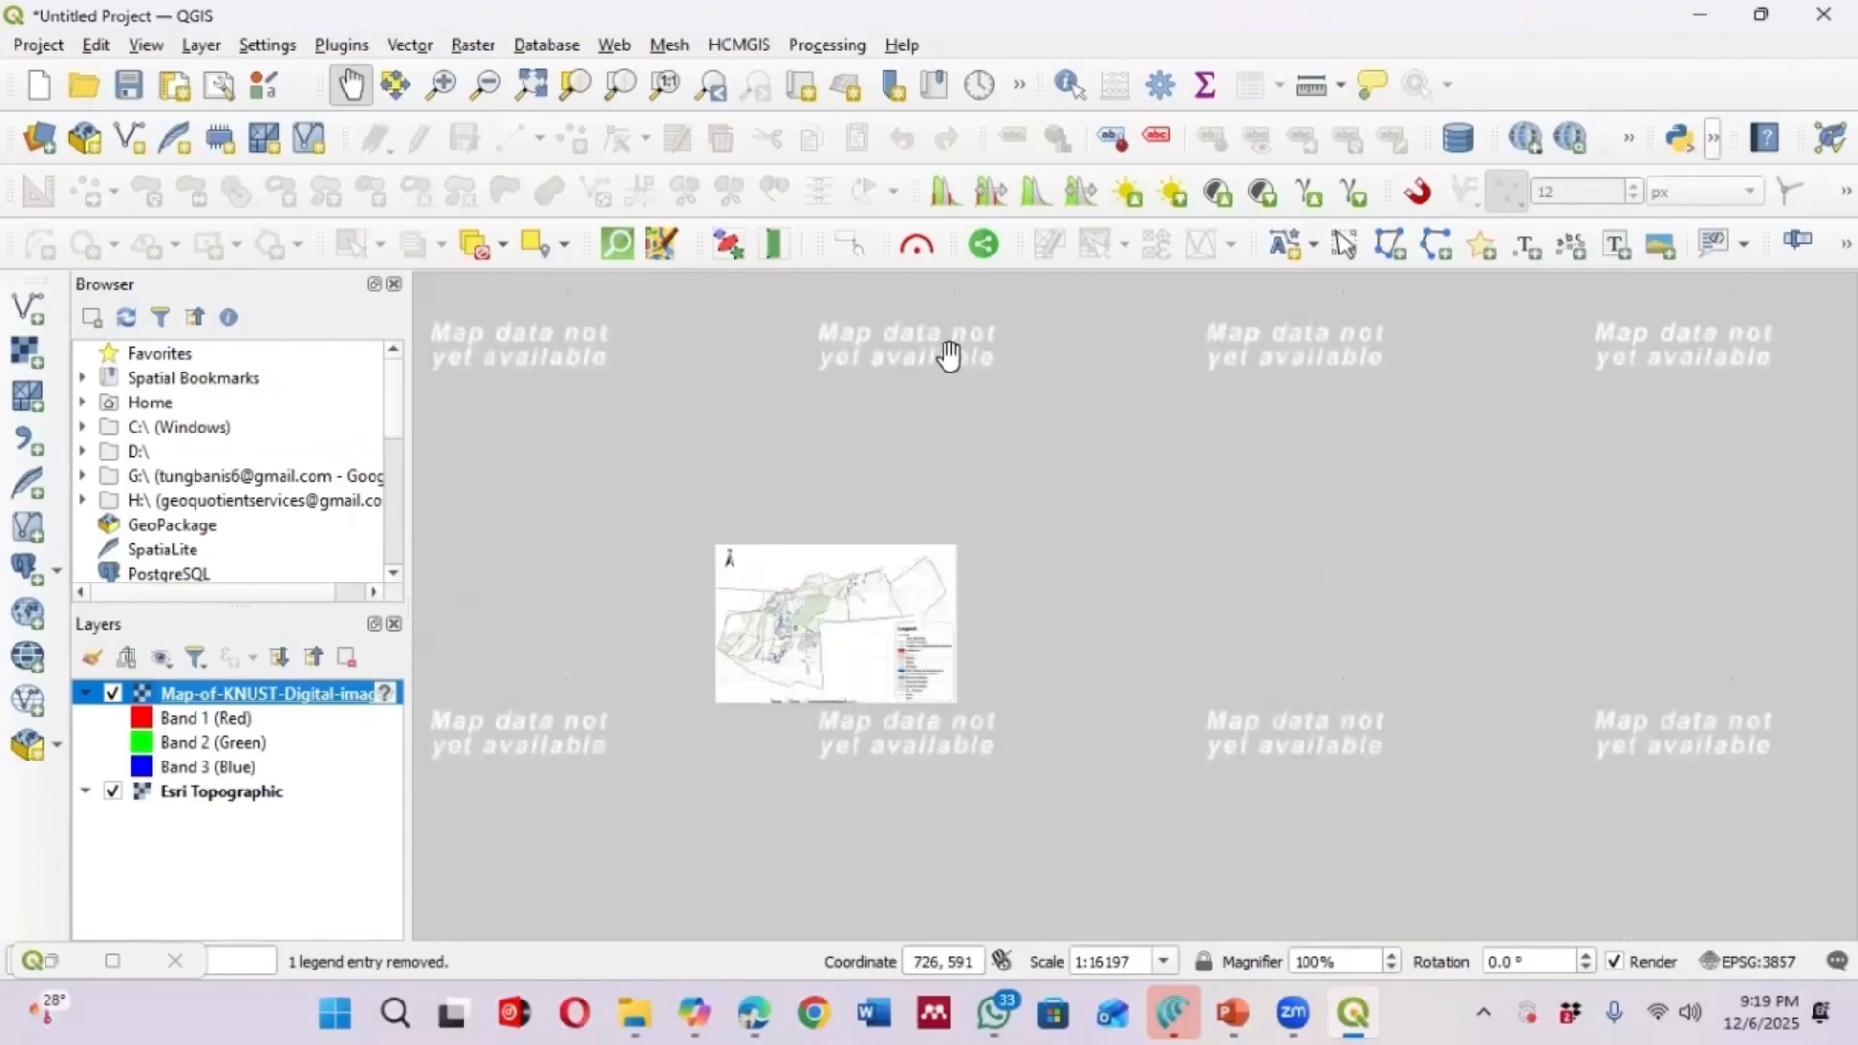
scroll(832, 724, "down", 4)
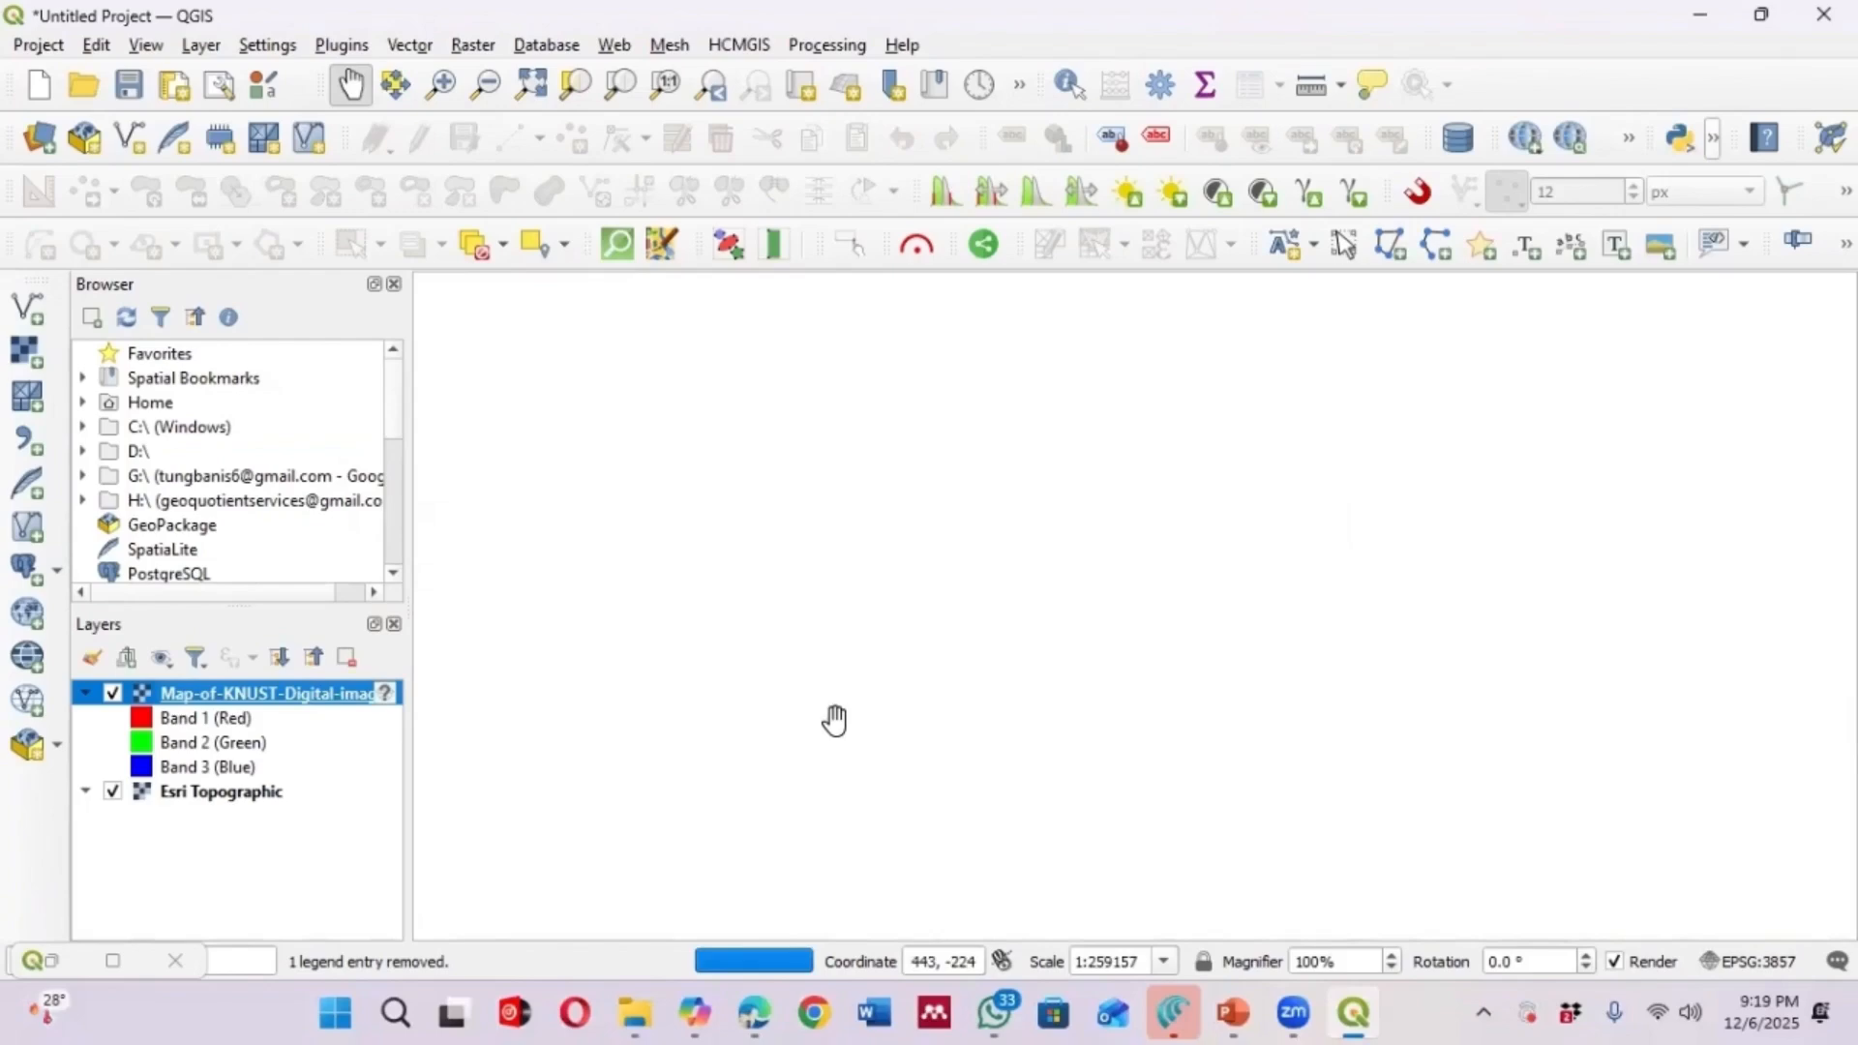
scroll(833, 722, "up", 4)
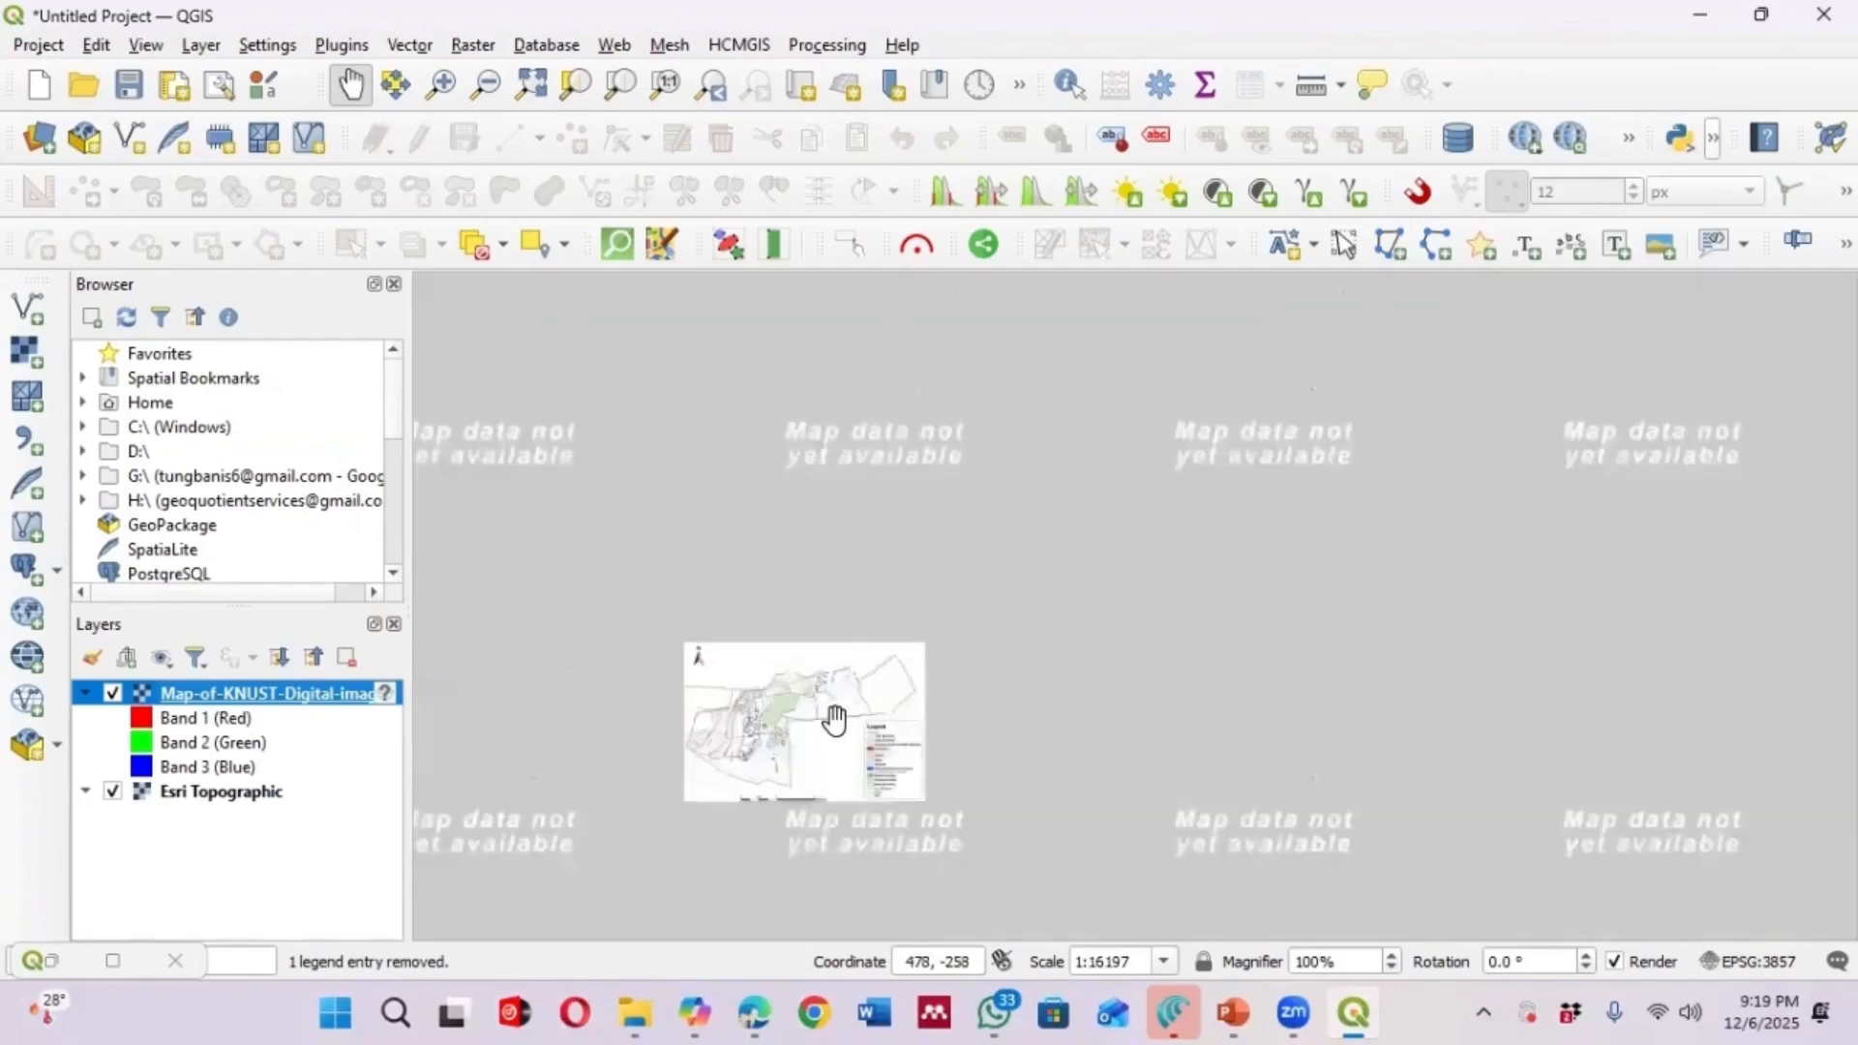
left_click_drag(833, 722, 830, 662)
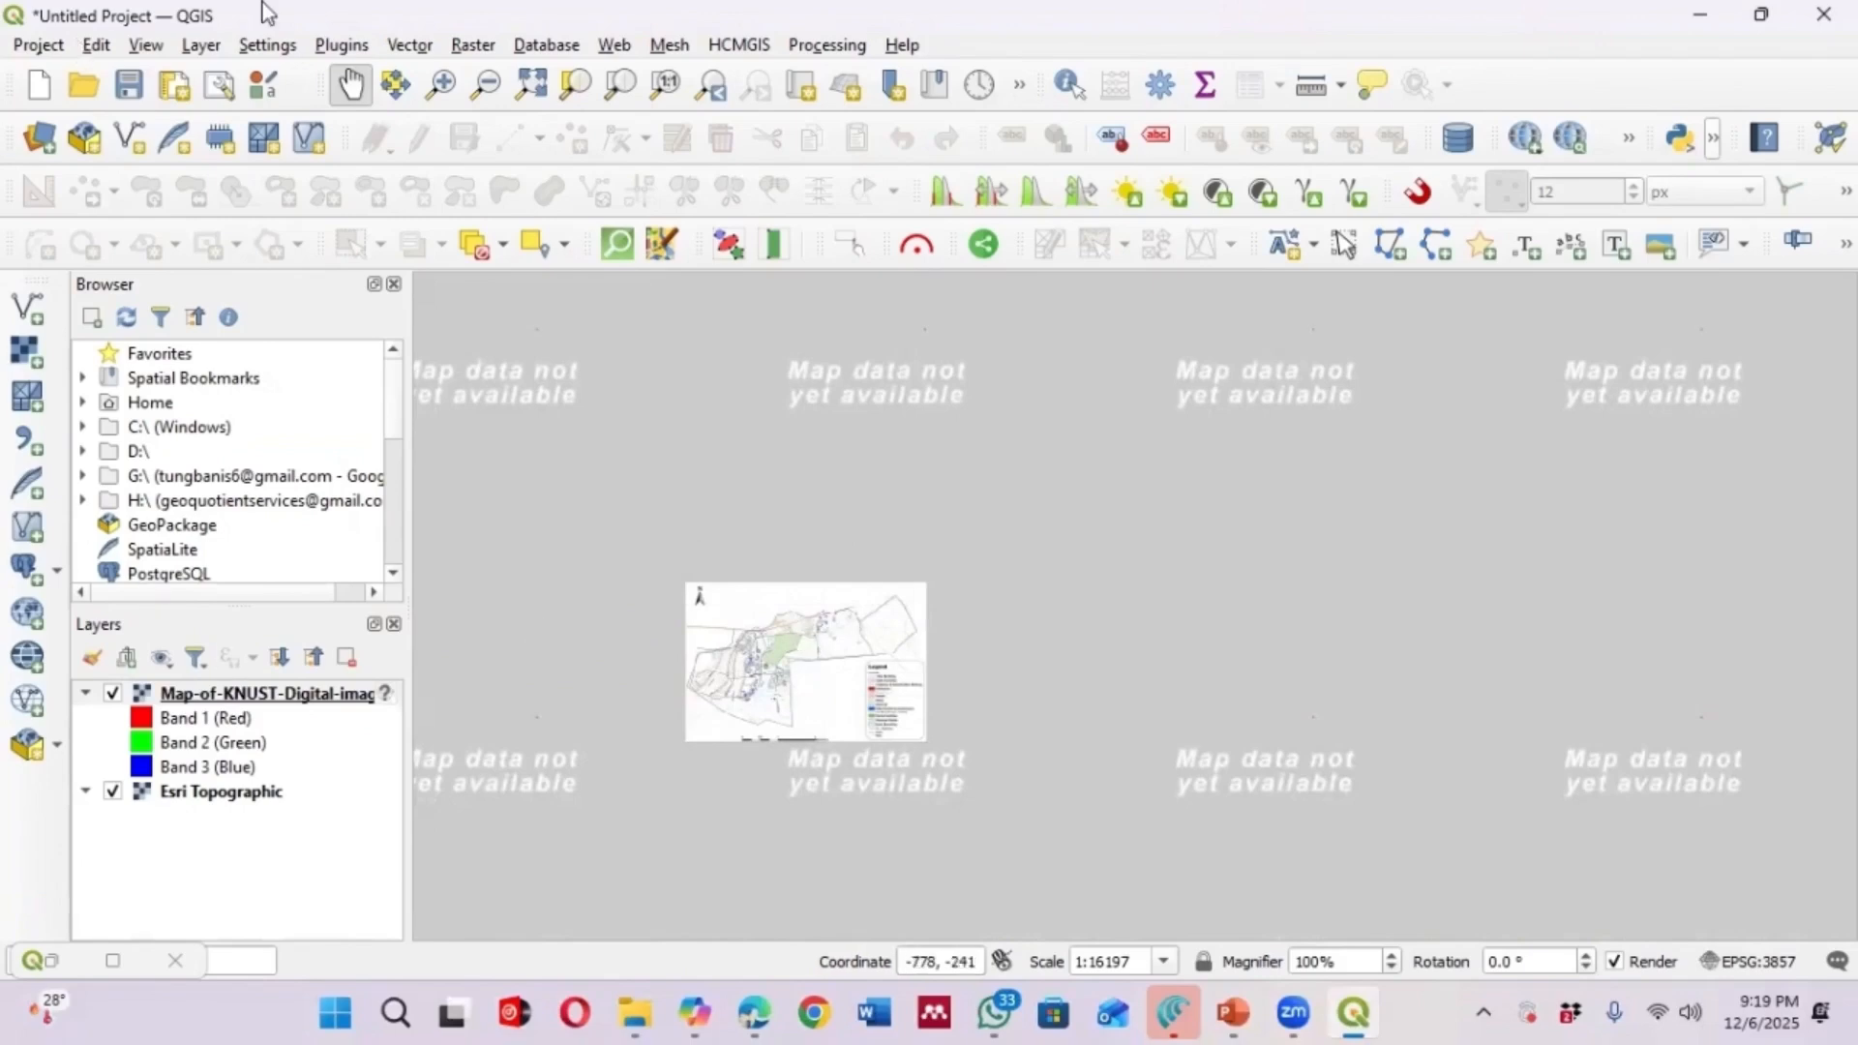
Open the Georeferencer and discard the previous image's GCP points
left_click(198, 46)
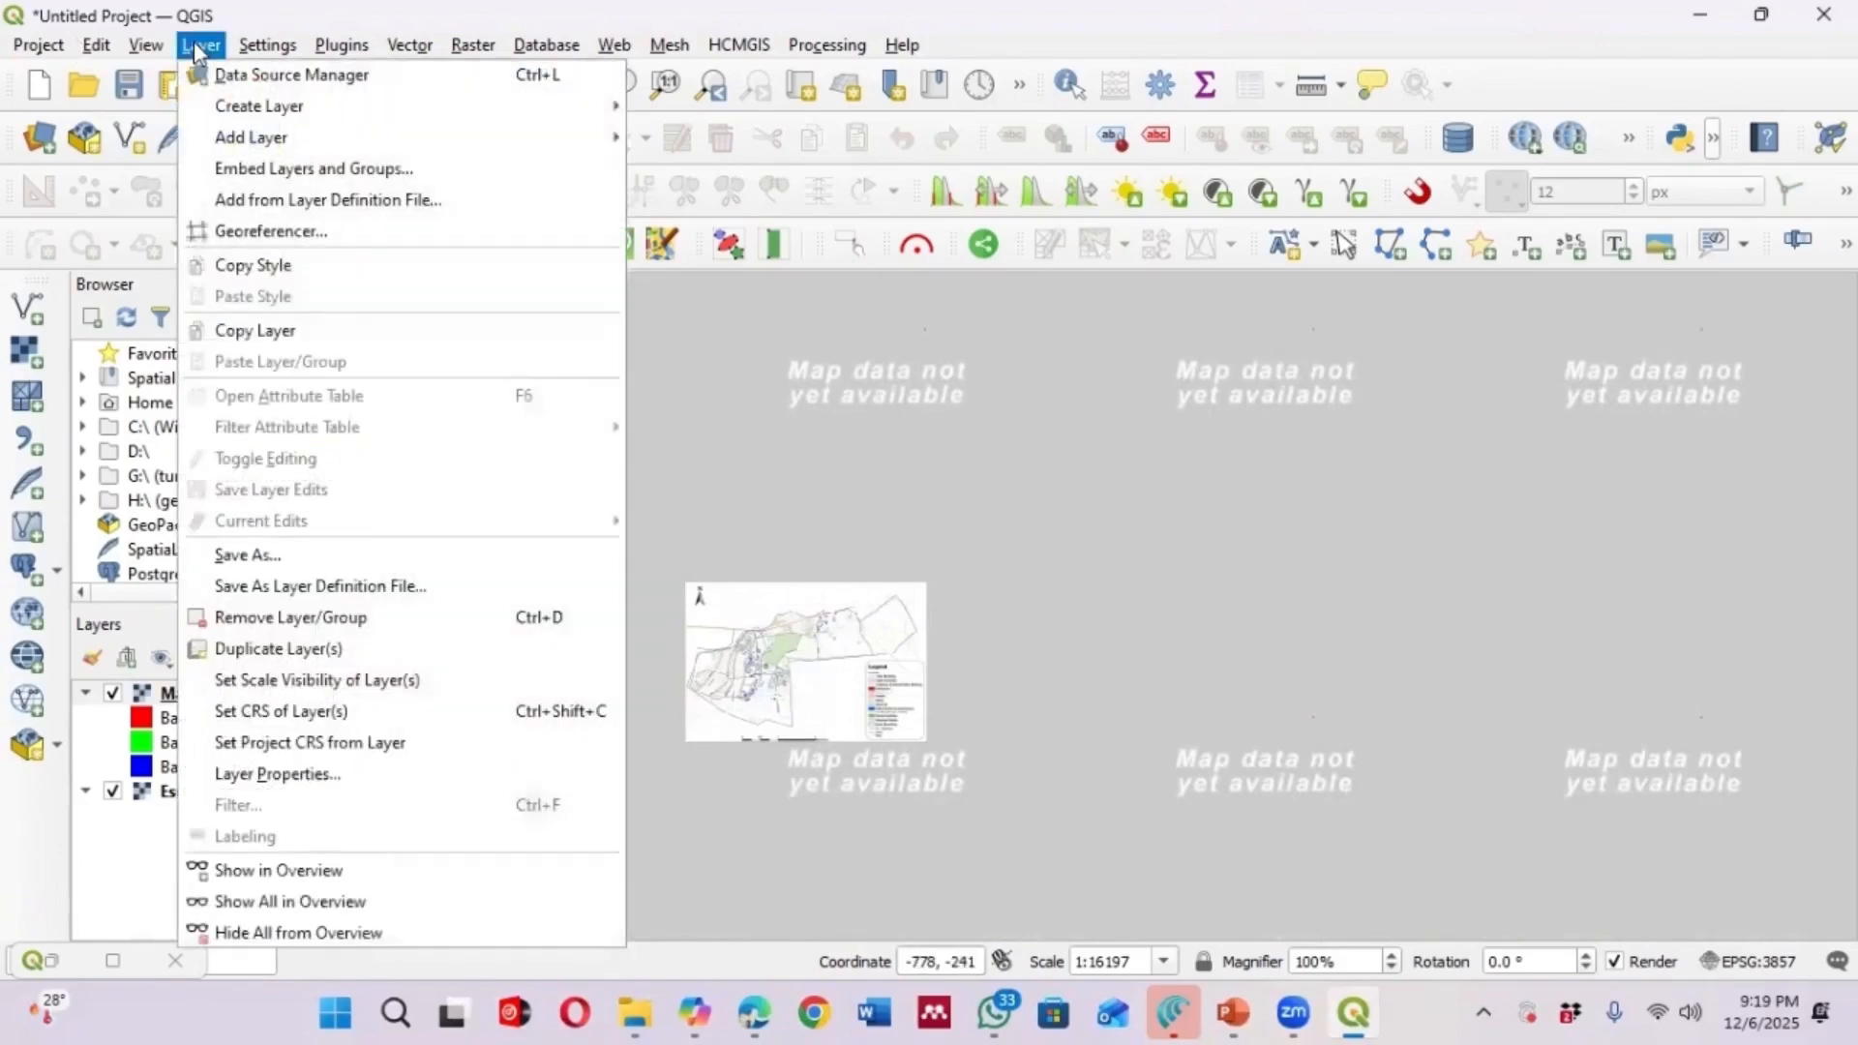
left_click(228, 227)
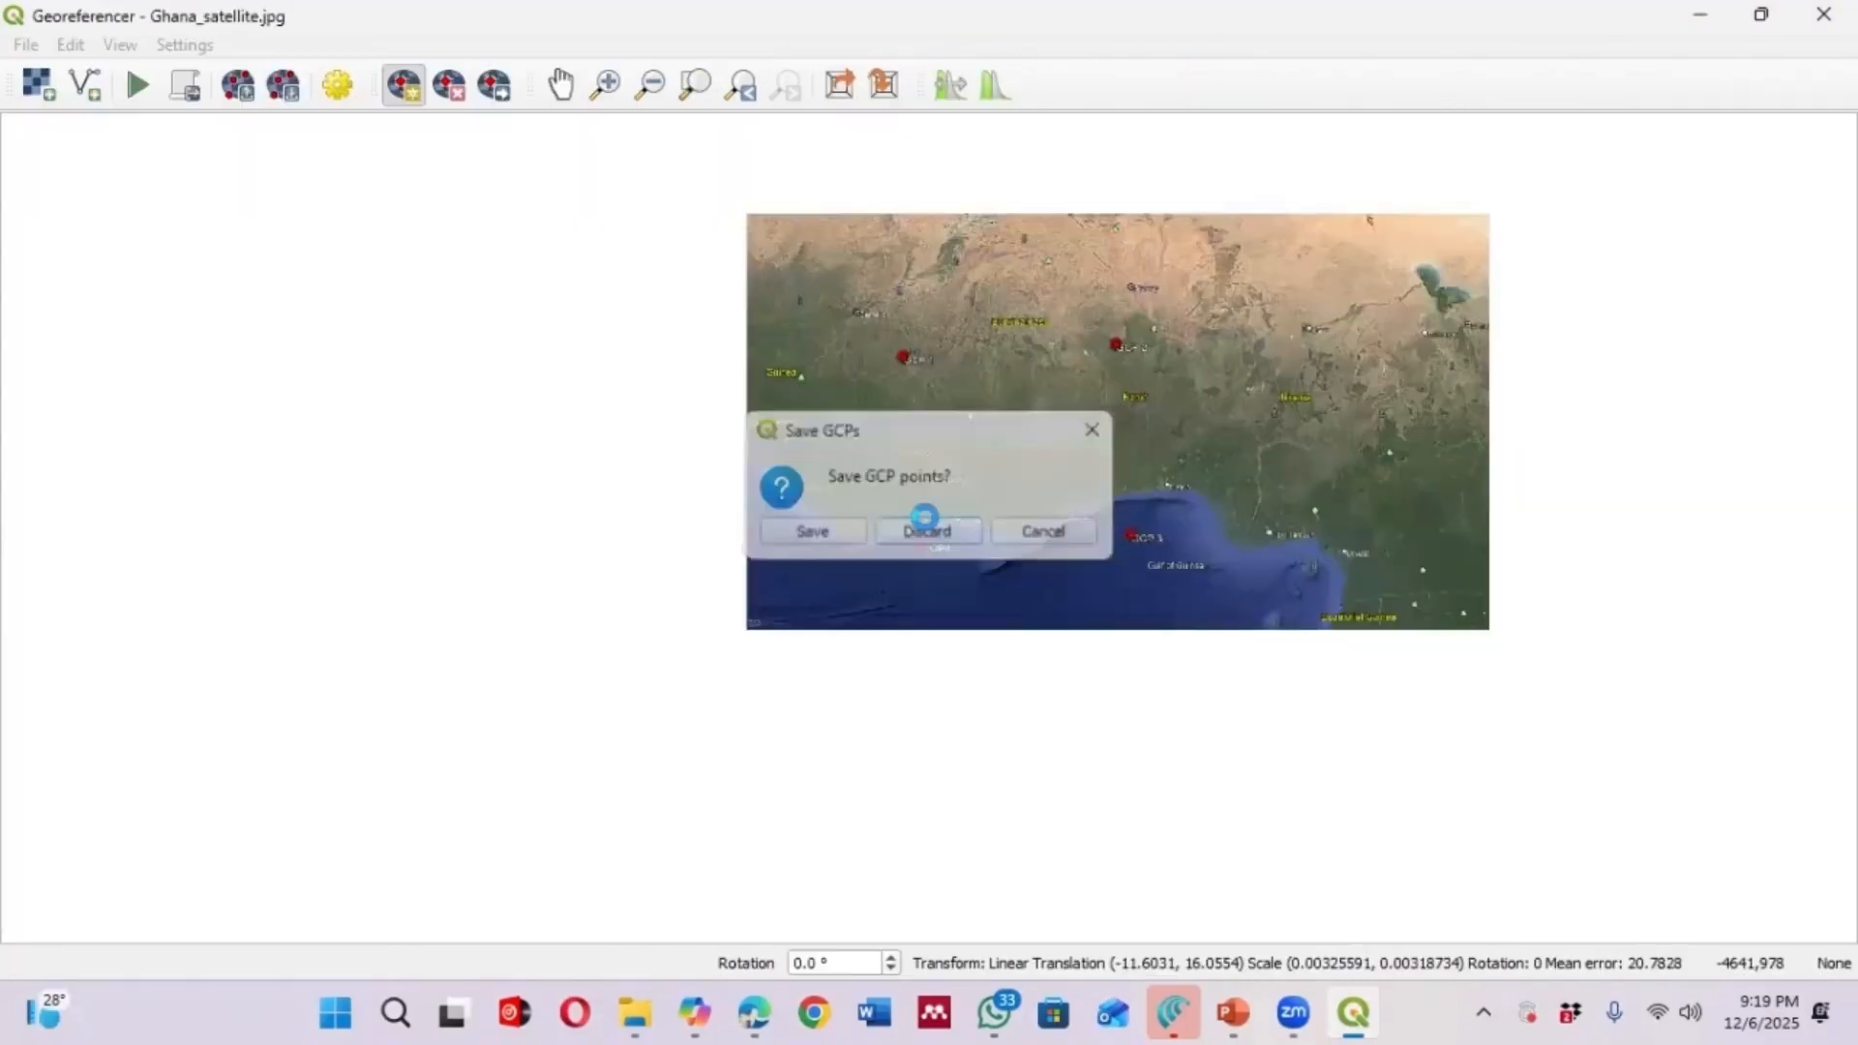
left_click(924, 524)
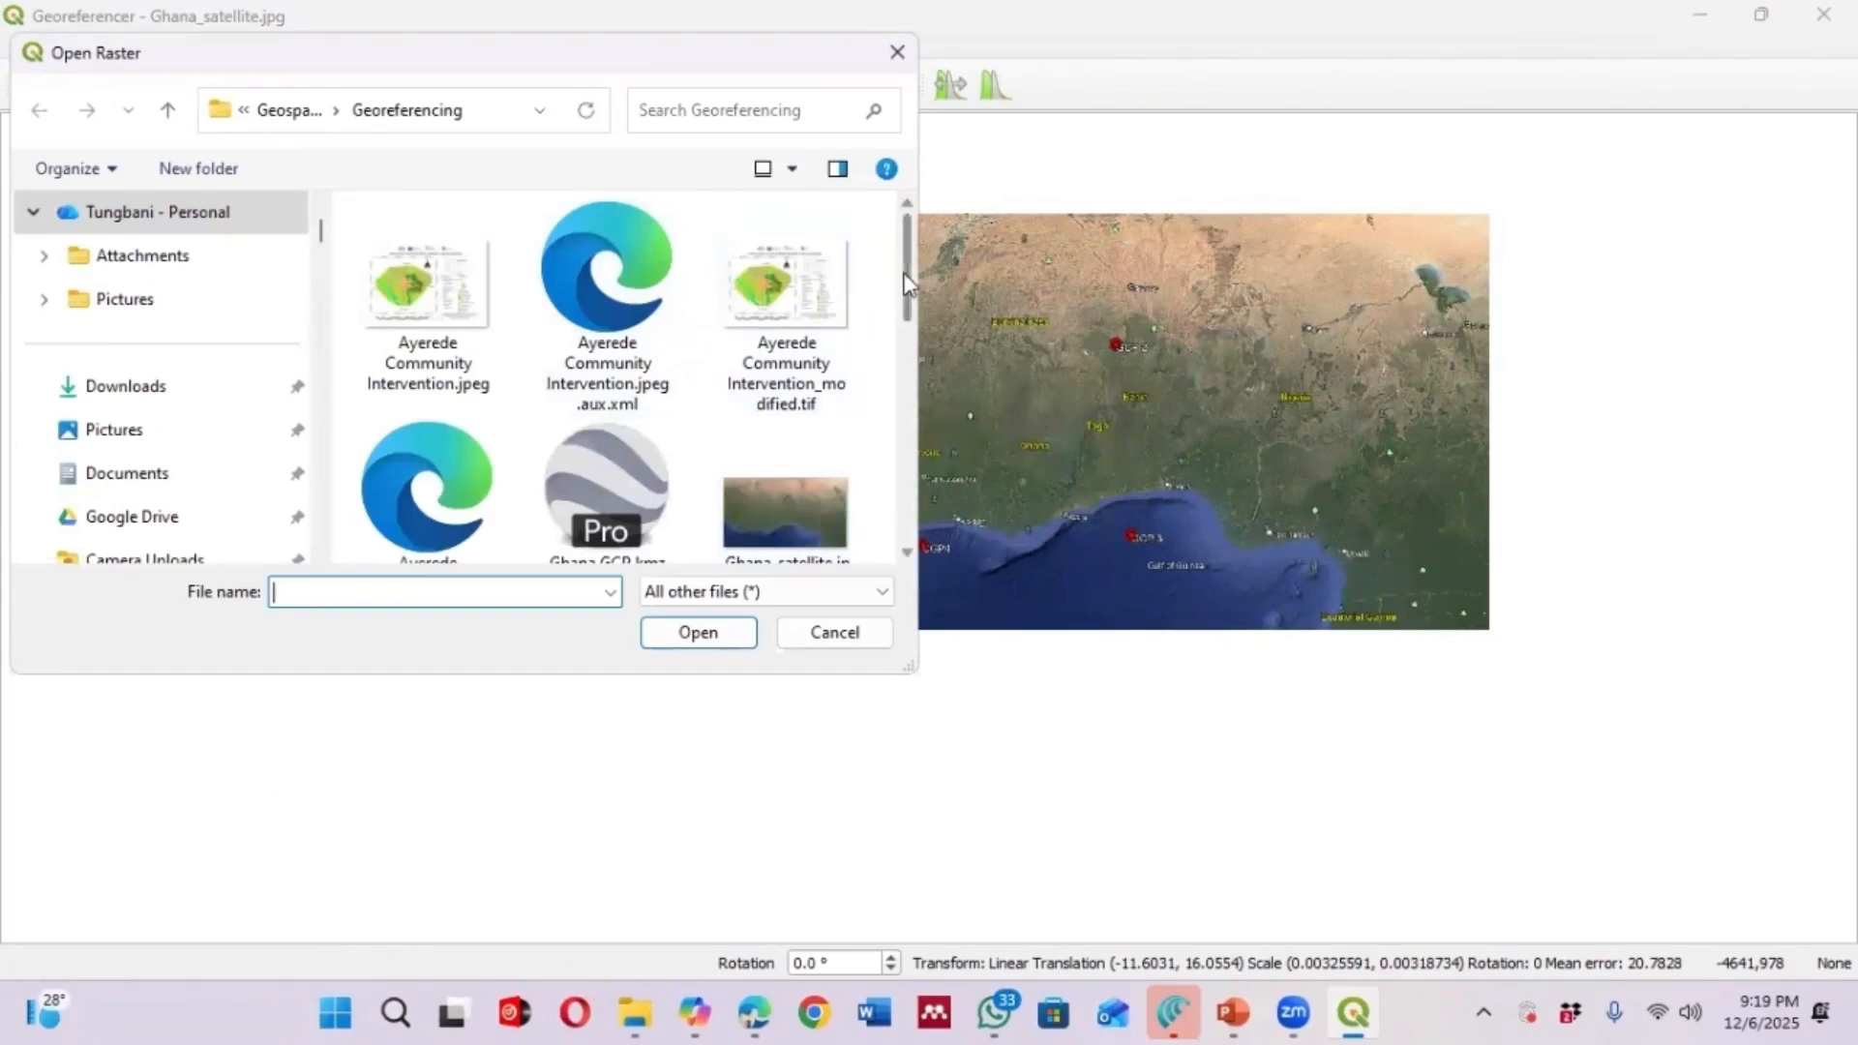
Open Map-of-KNUST-Digital-image.png as the raster to georeference
left_click_drag(906, 283, 906, 470)
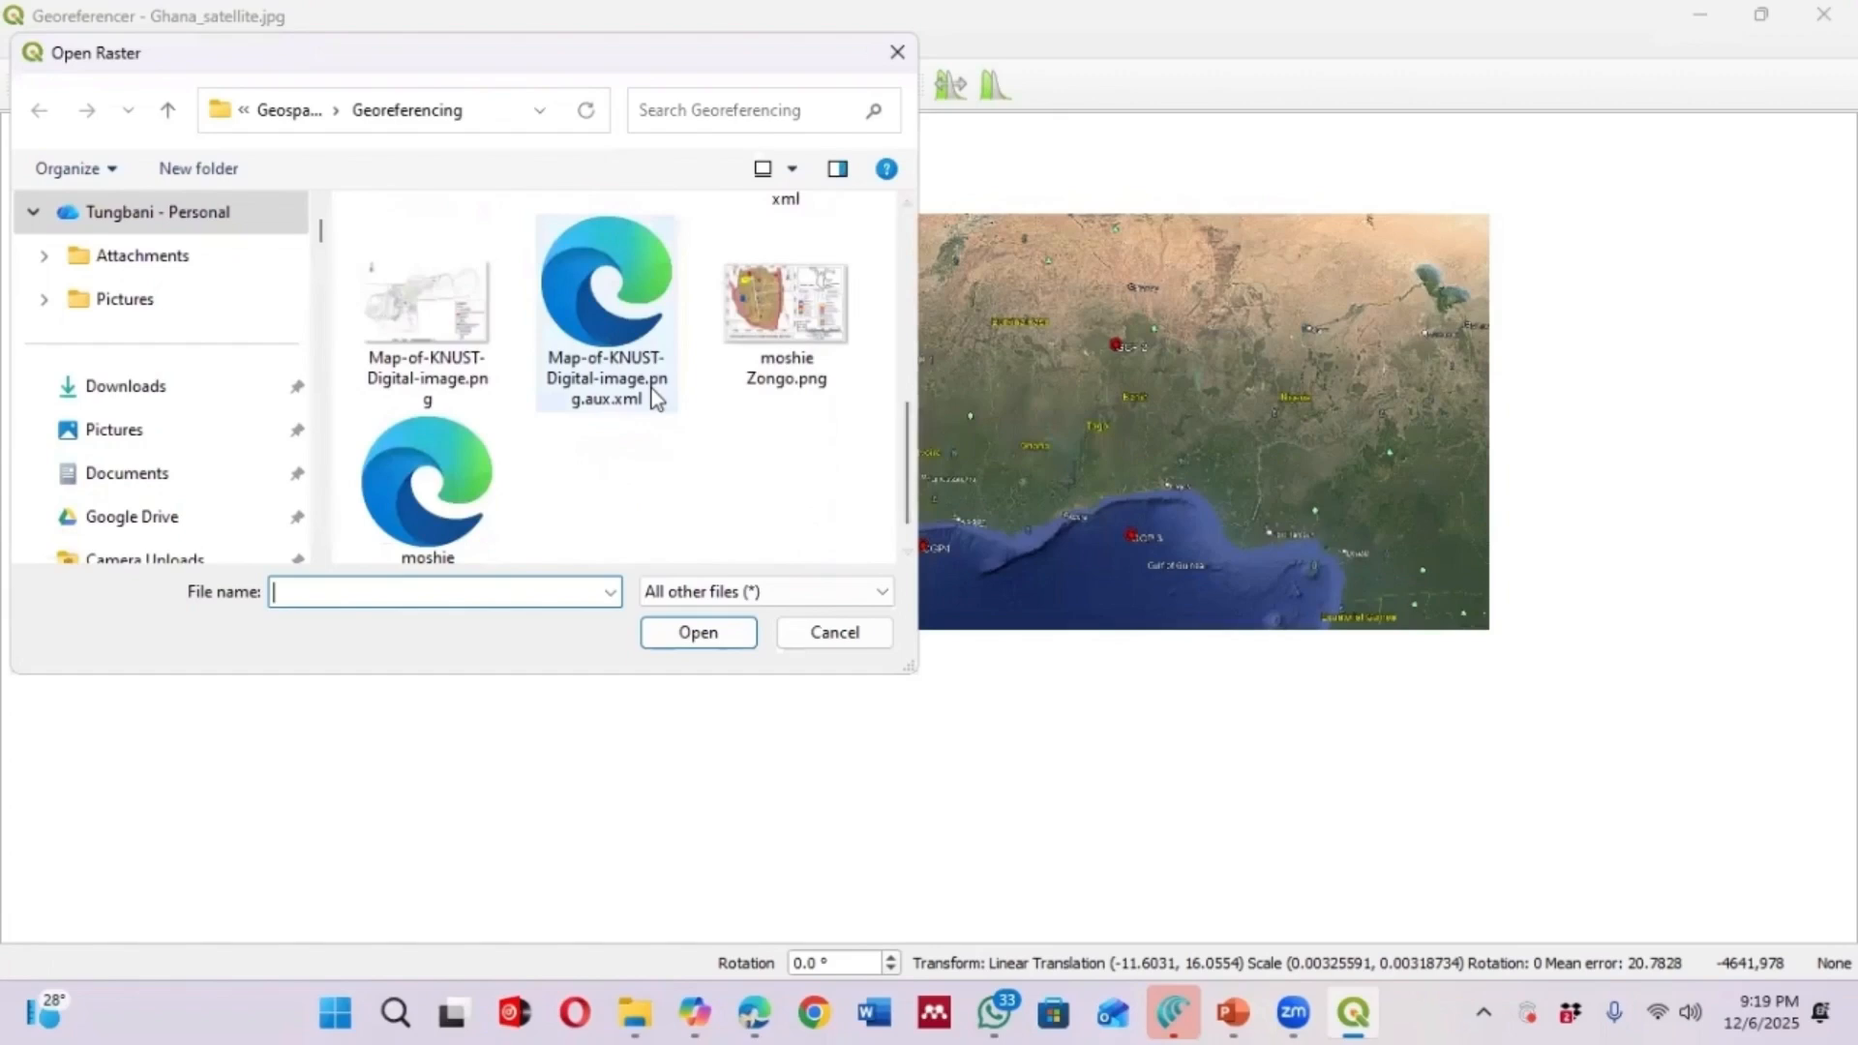
left_click(484, 358)
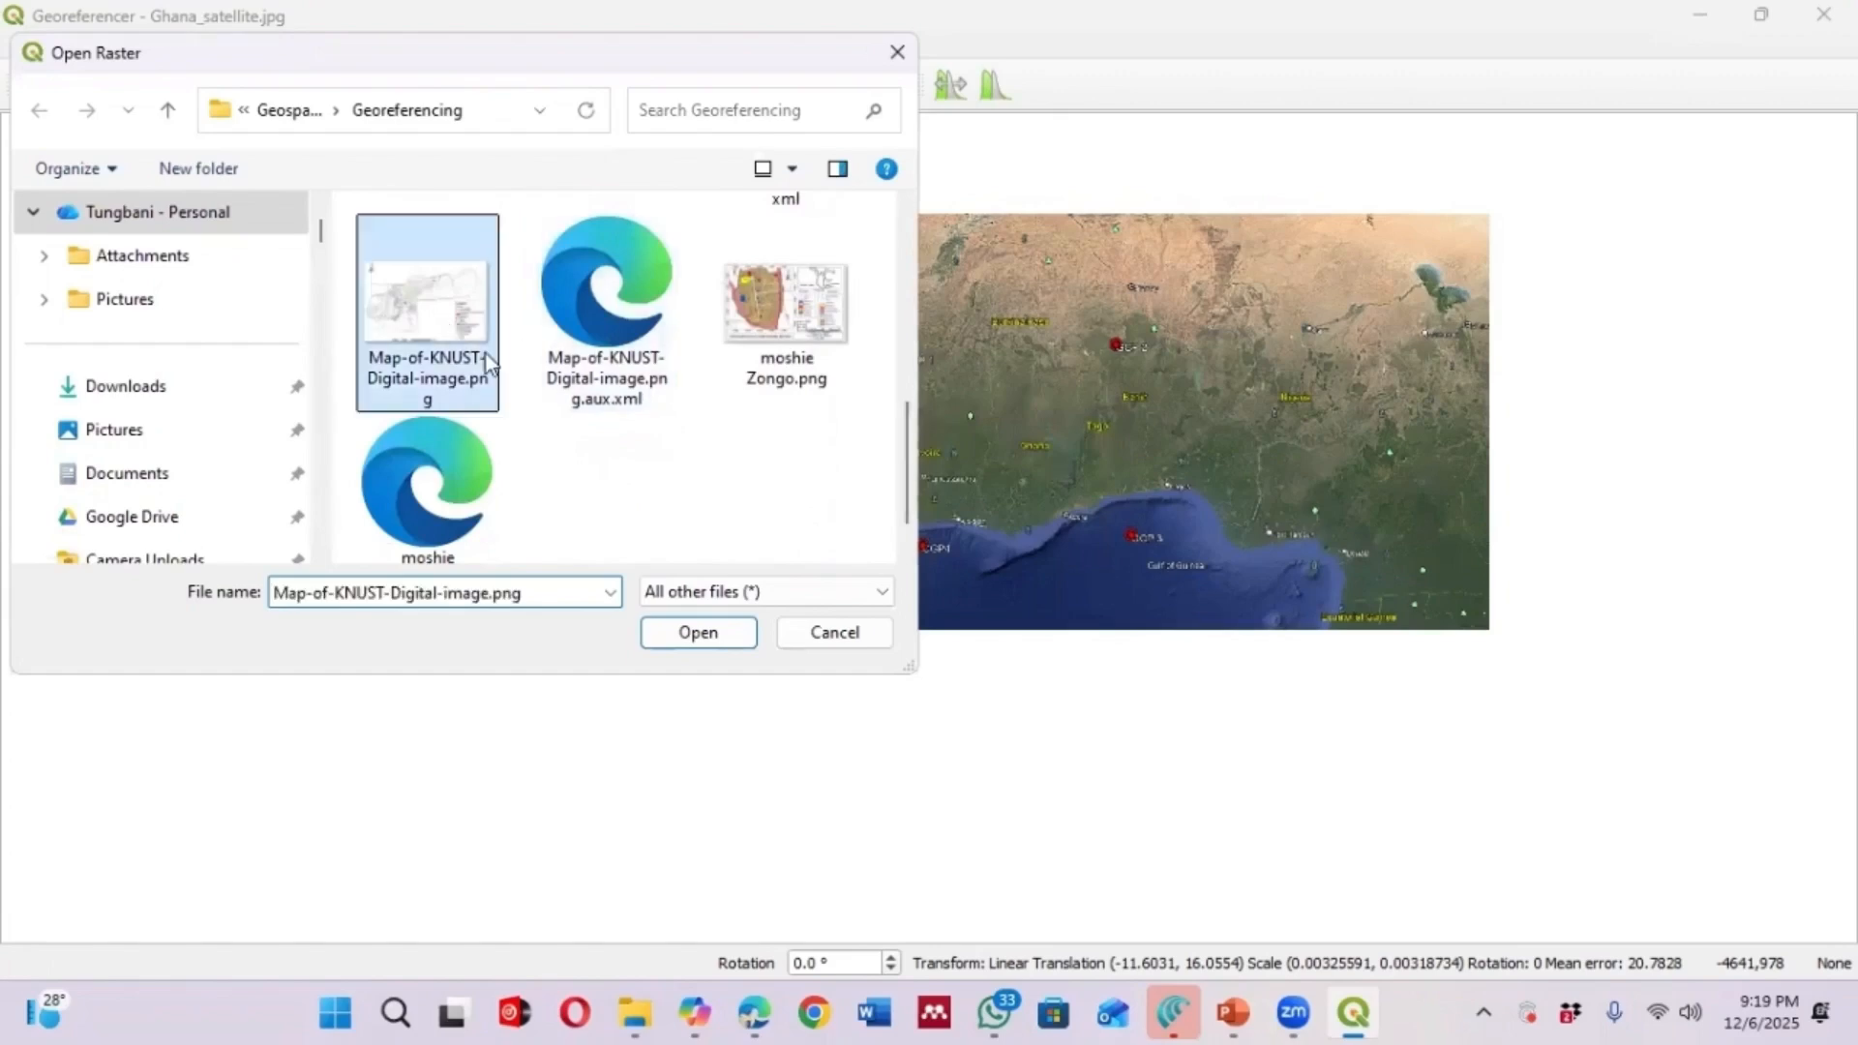
left_click(728, 636)
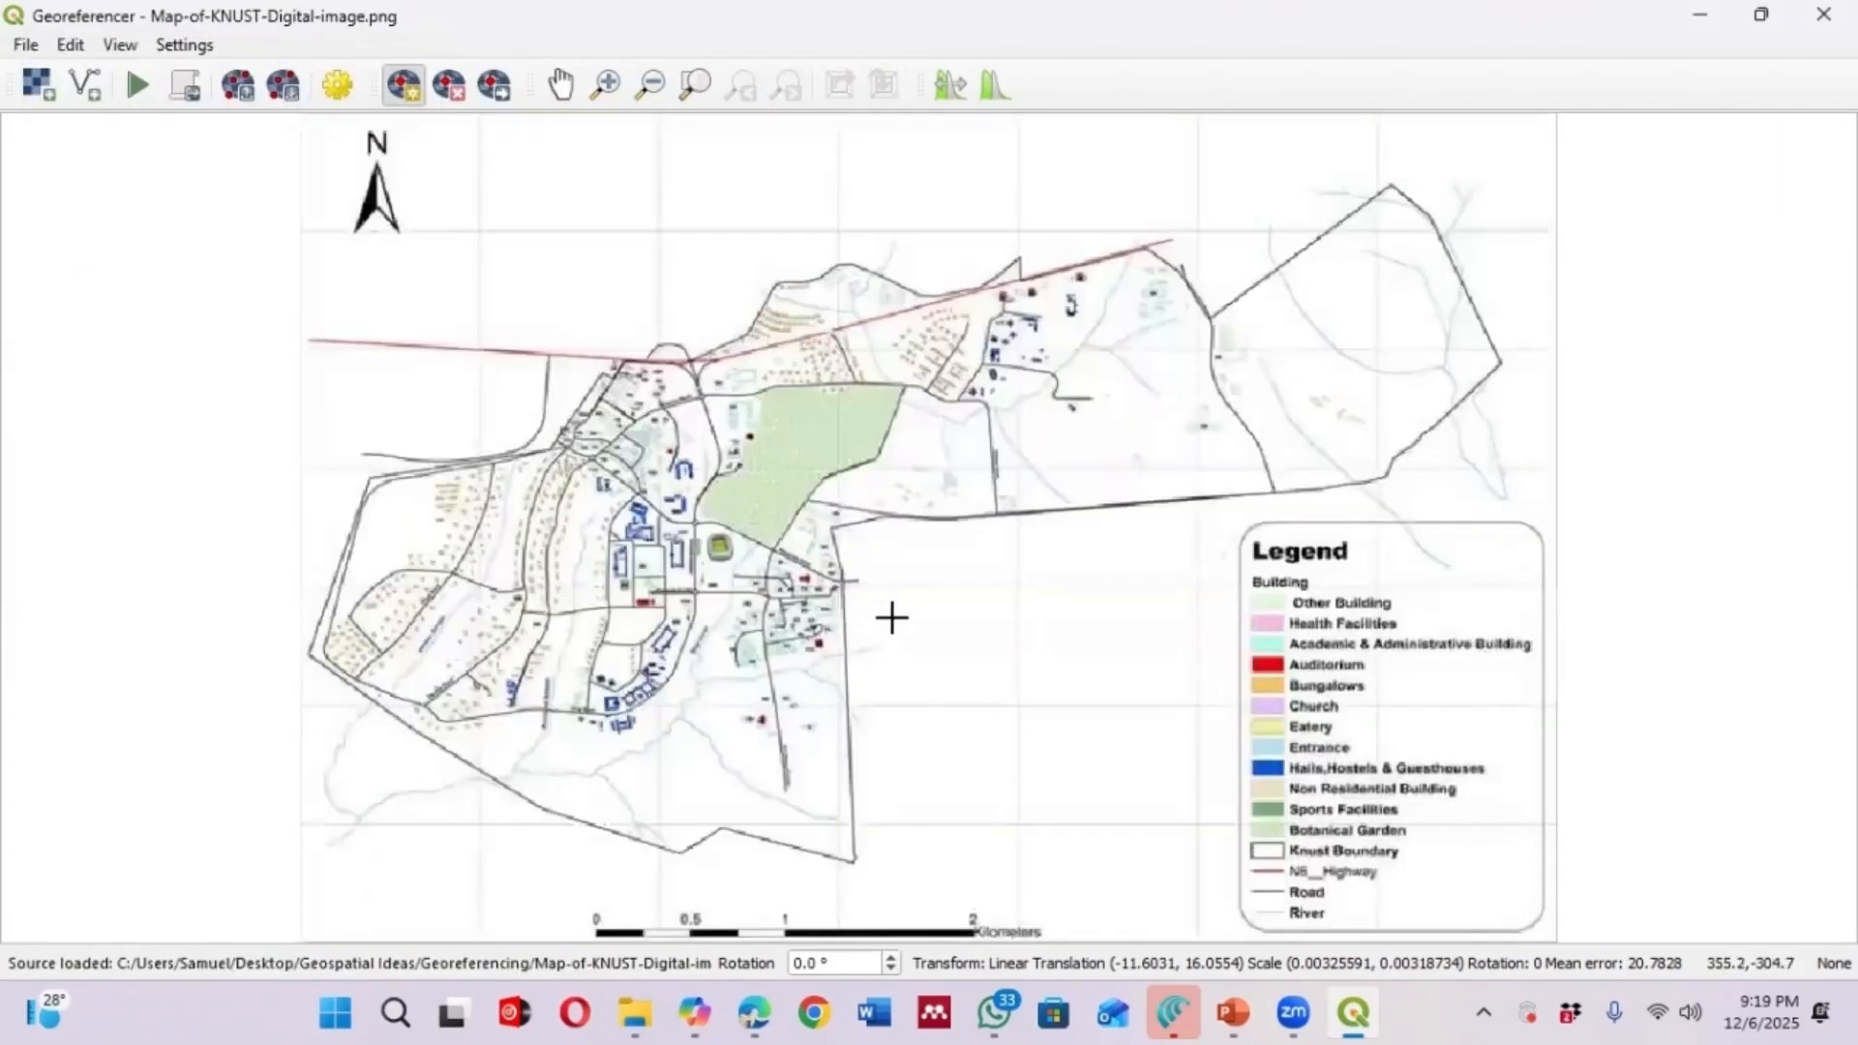
Zoom in and out on the KNUST map image in the Georeferencer to examine its features
scroll(1221, 602, "down", 1)
scroll(1005, 495, "up", 1)
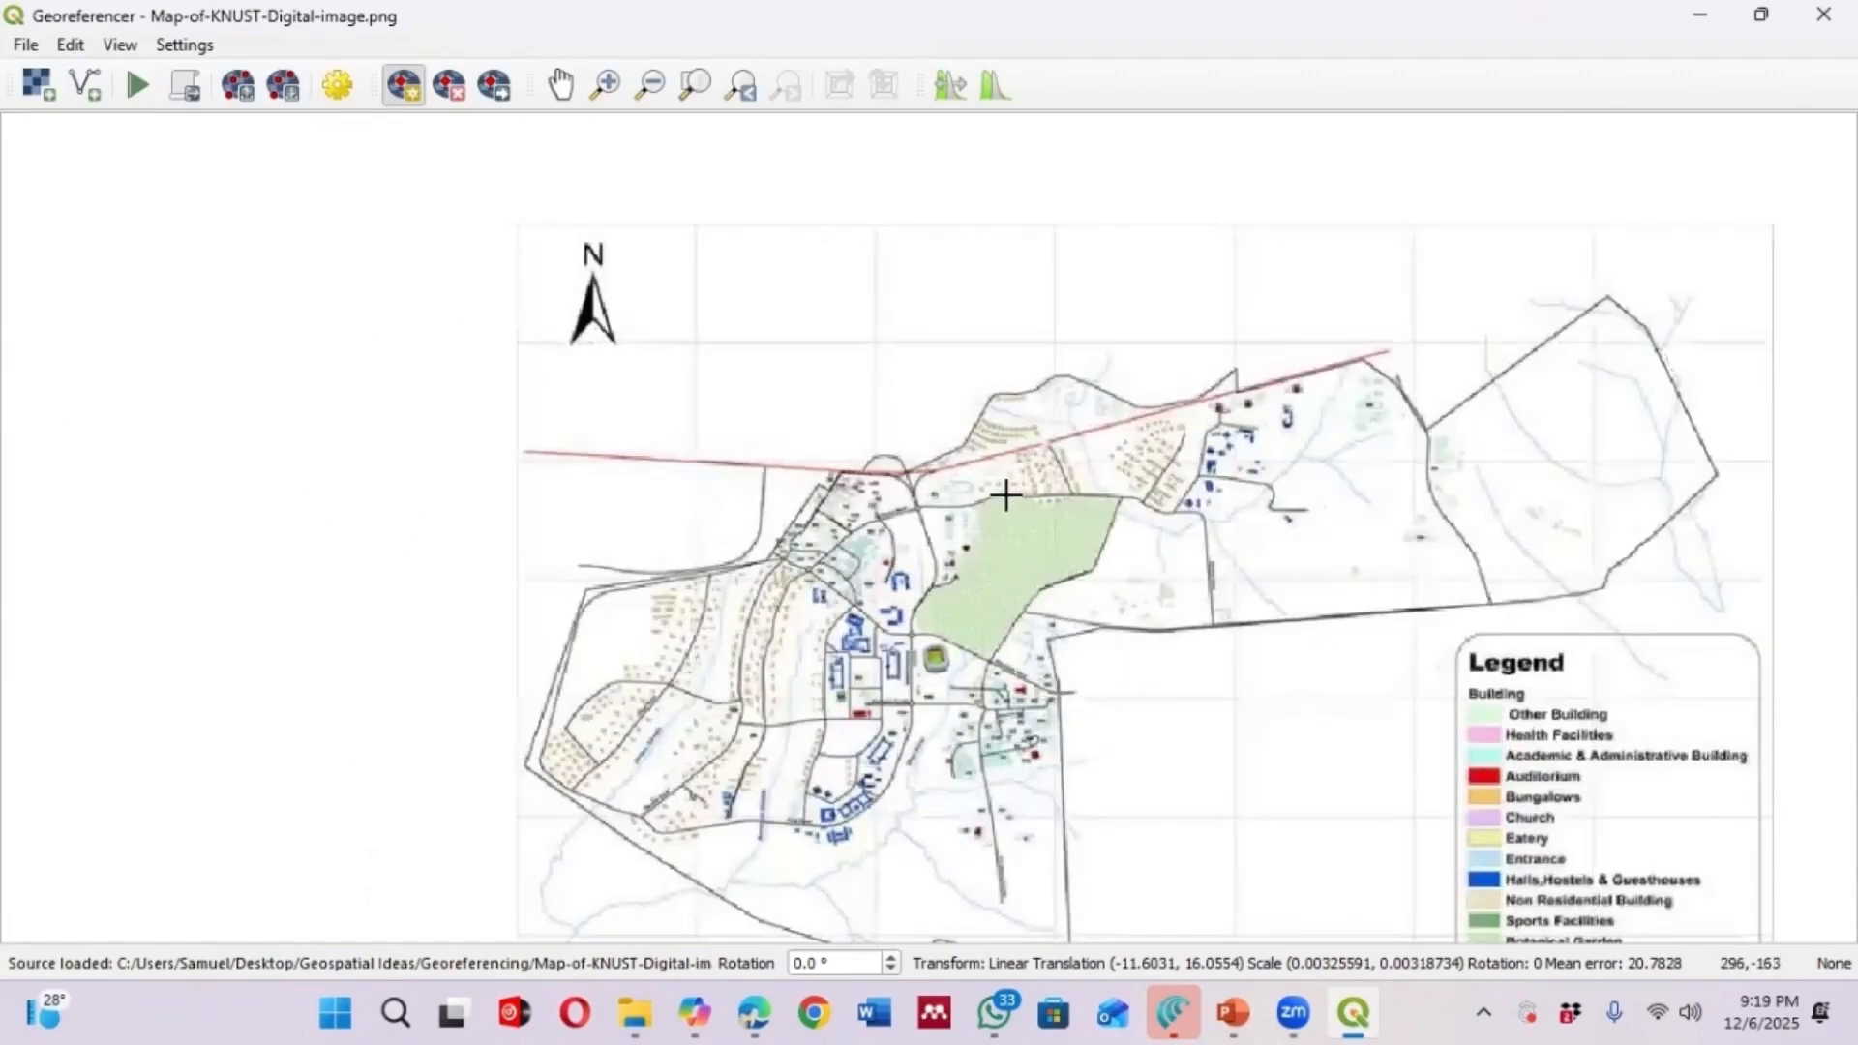
scroll(774, 412, "down", 1)
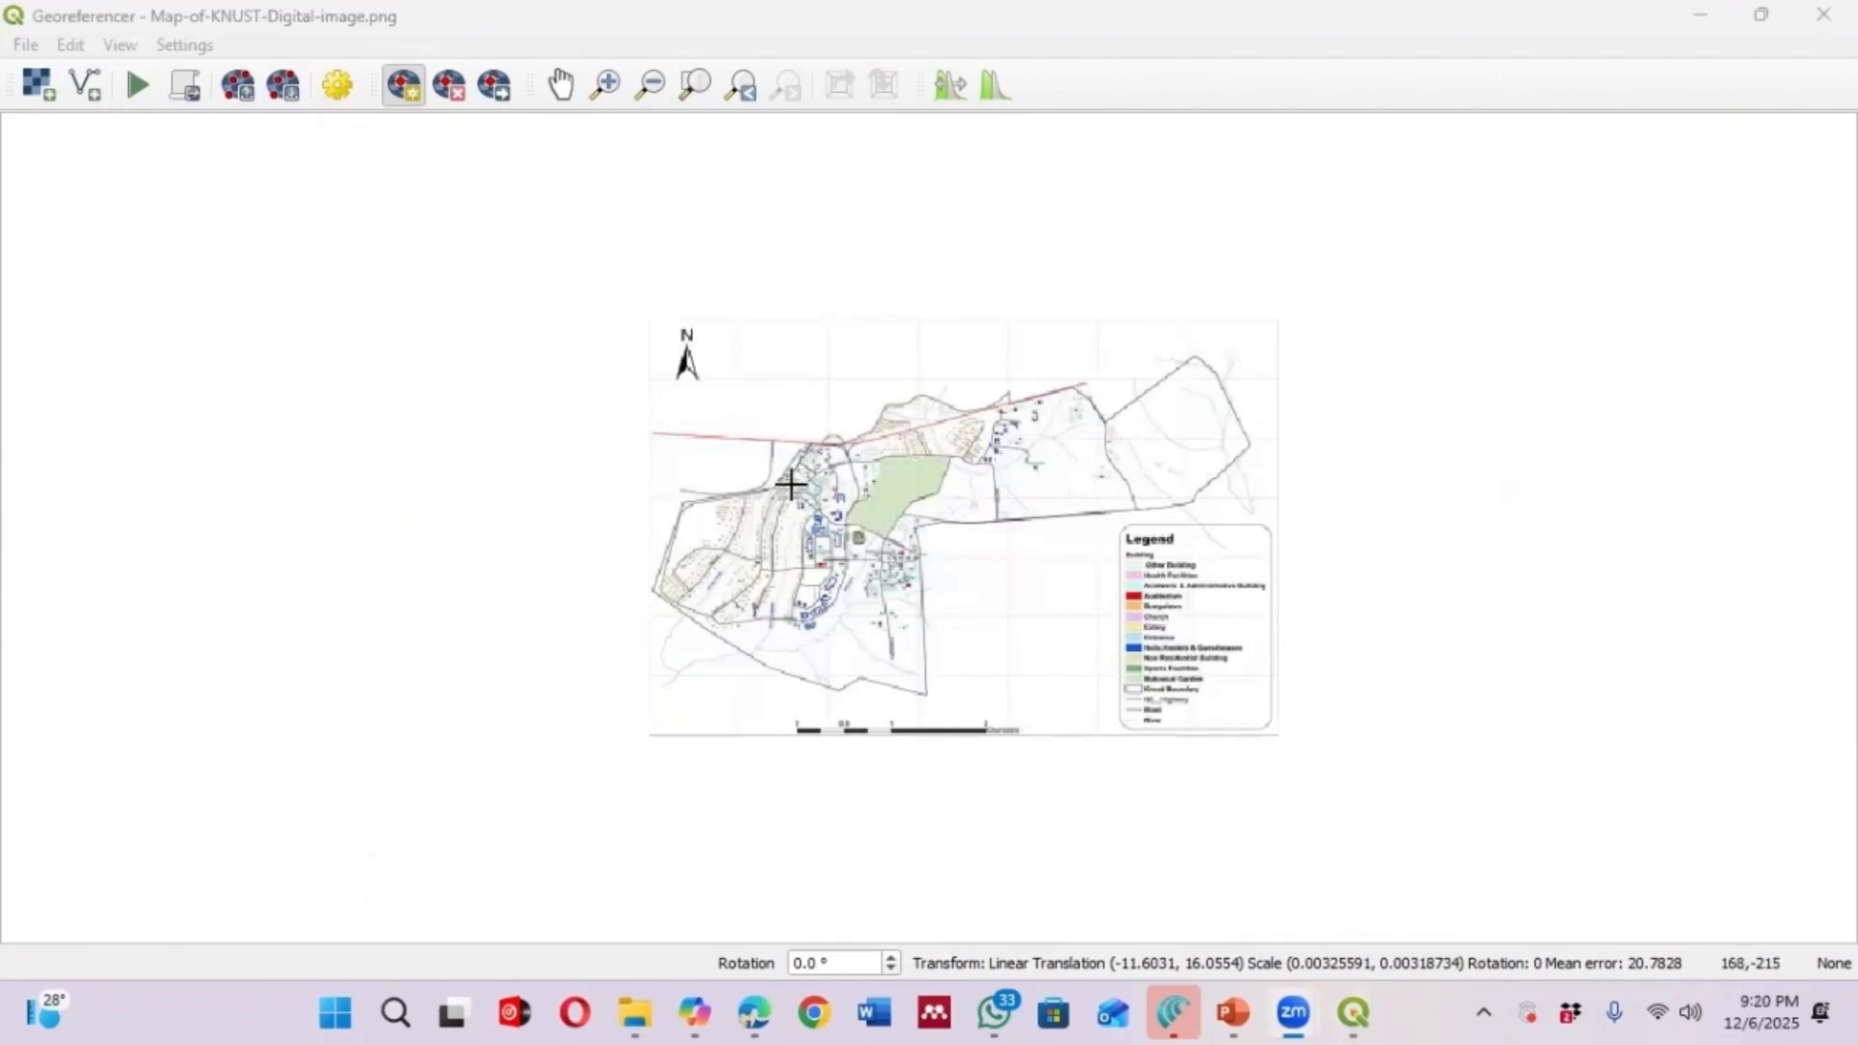
left_click(1642, 27)
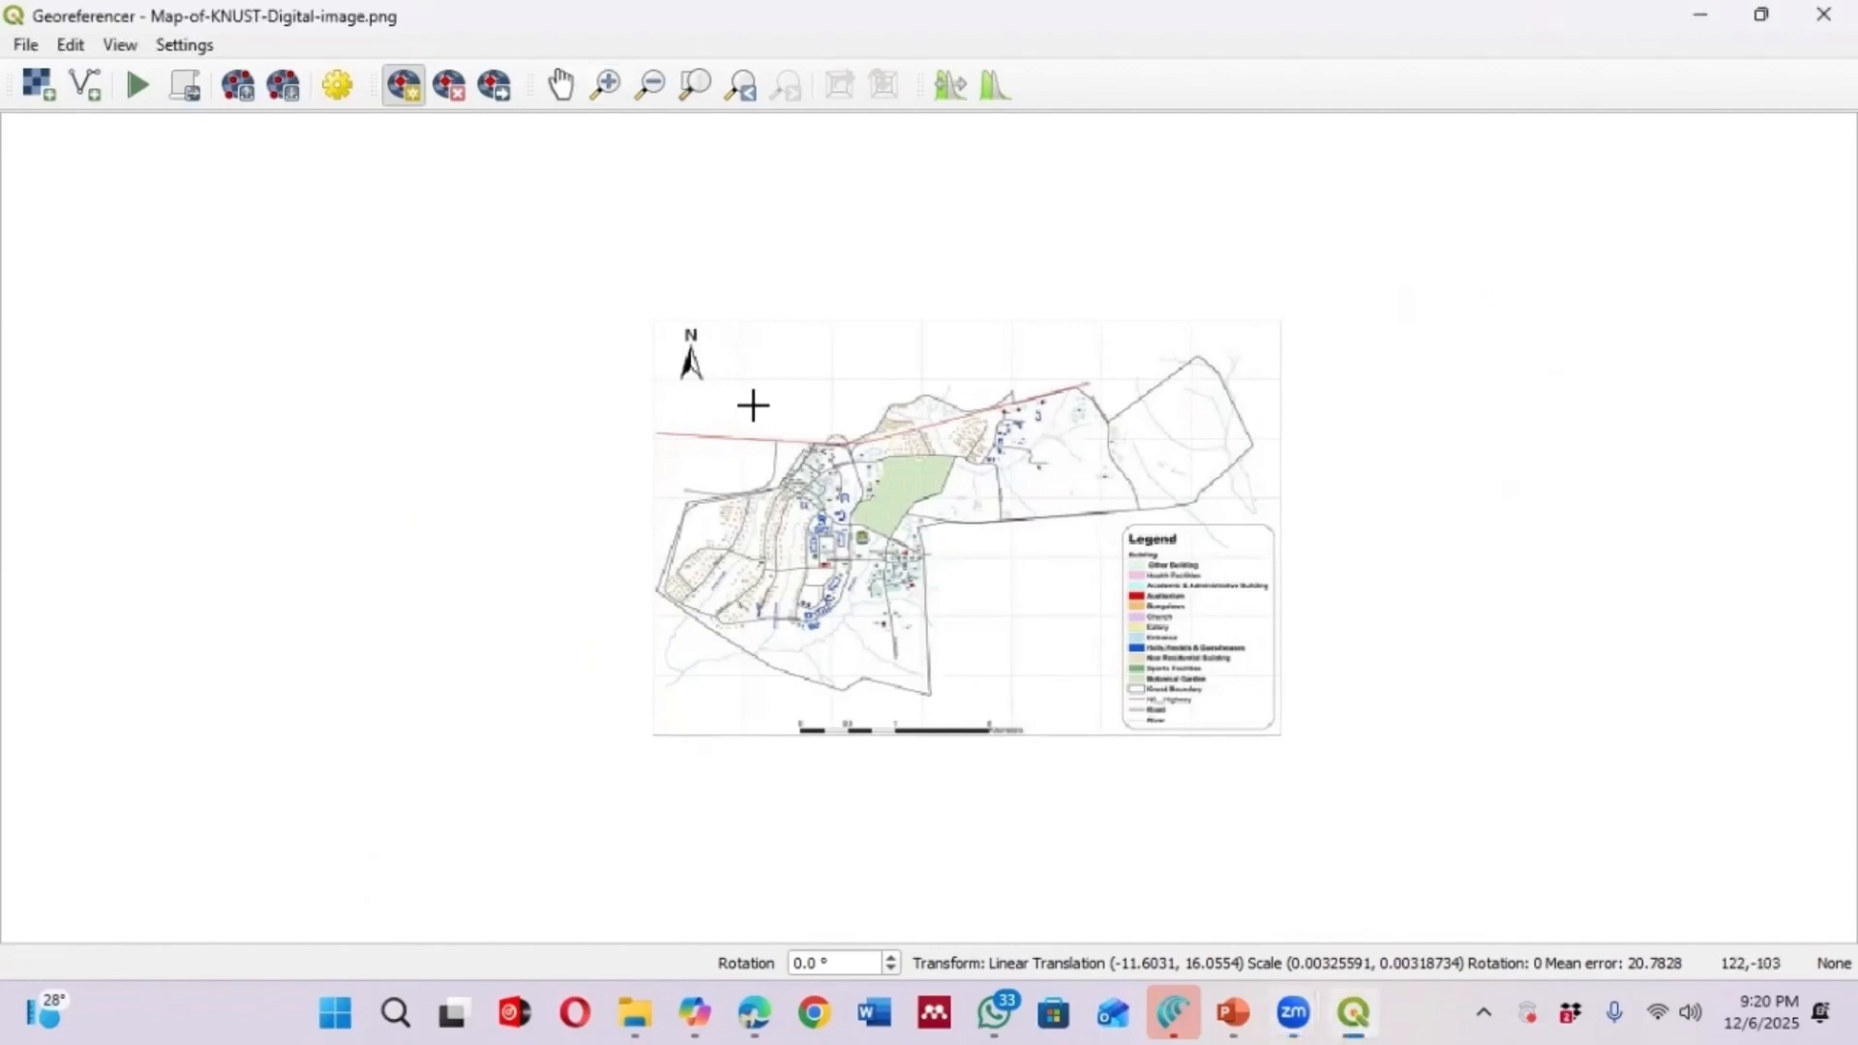
scroll(795, 459, "up", 1)
scroll(800, 448, "down", 1)
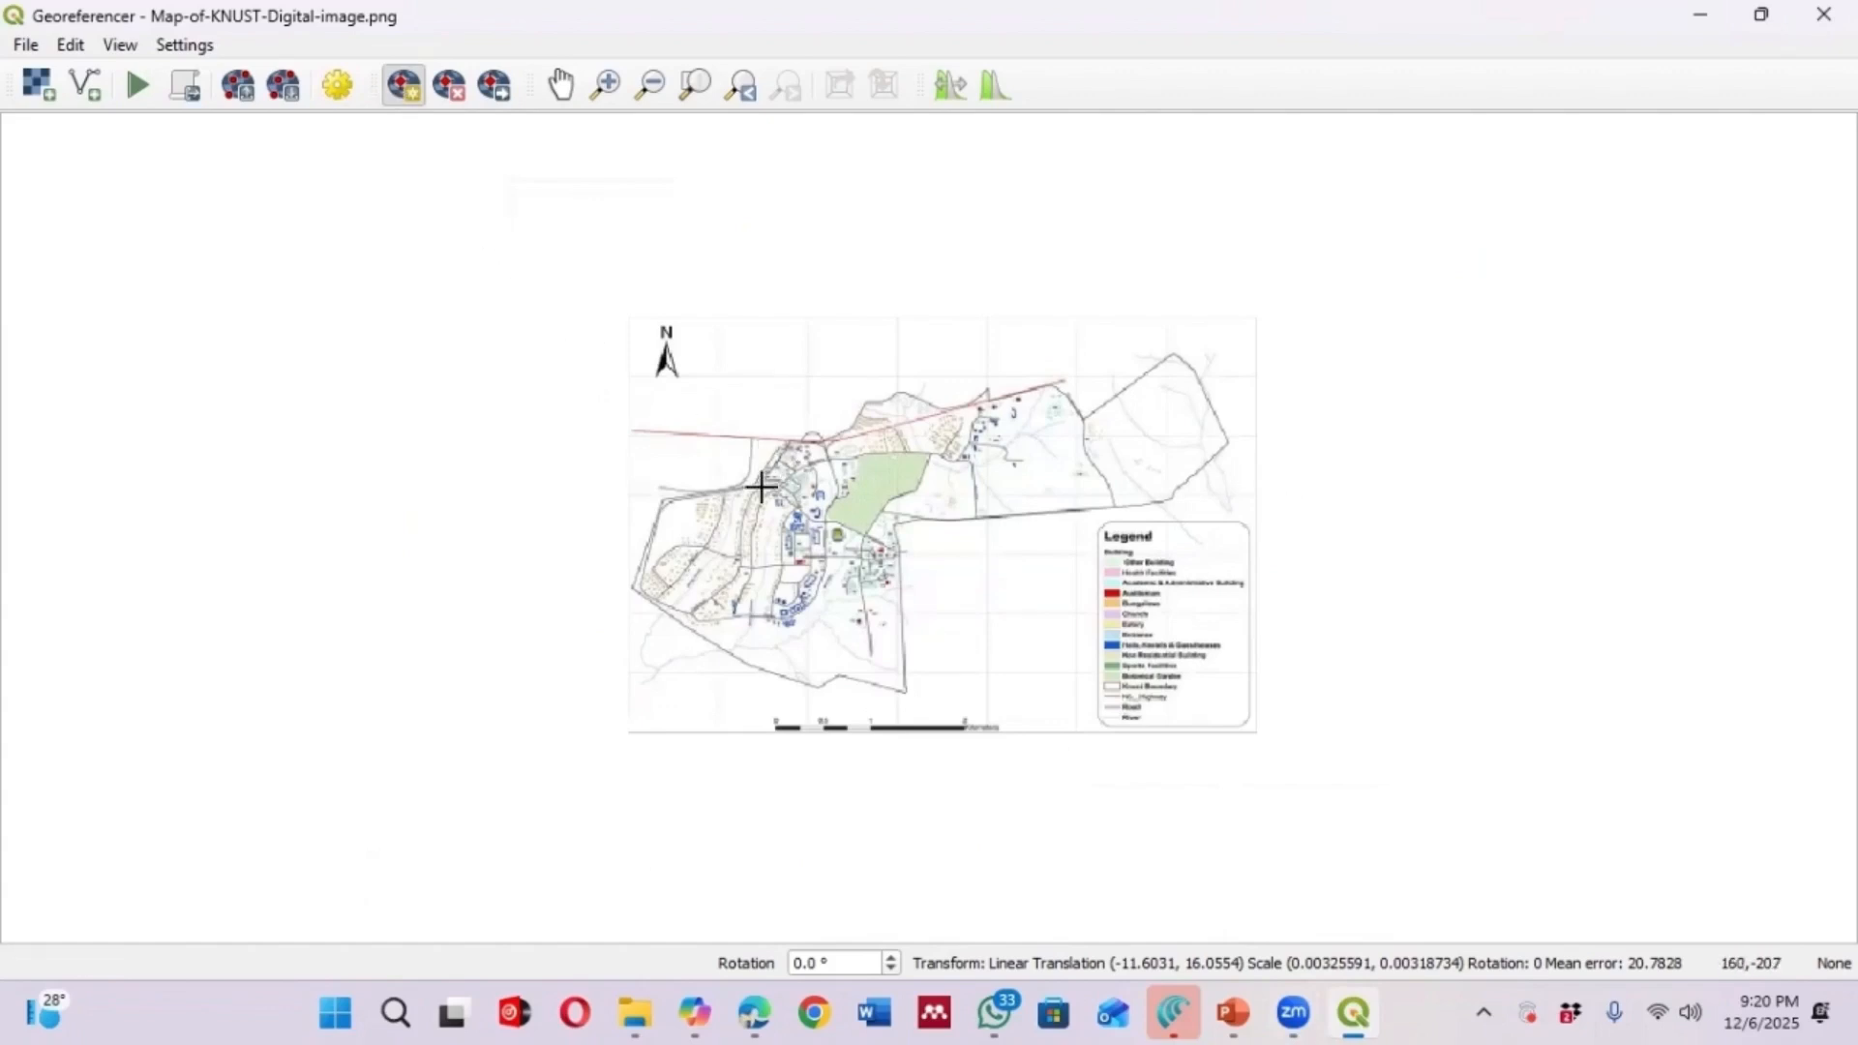
scroll(760, 486, "up", 1)
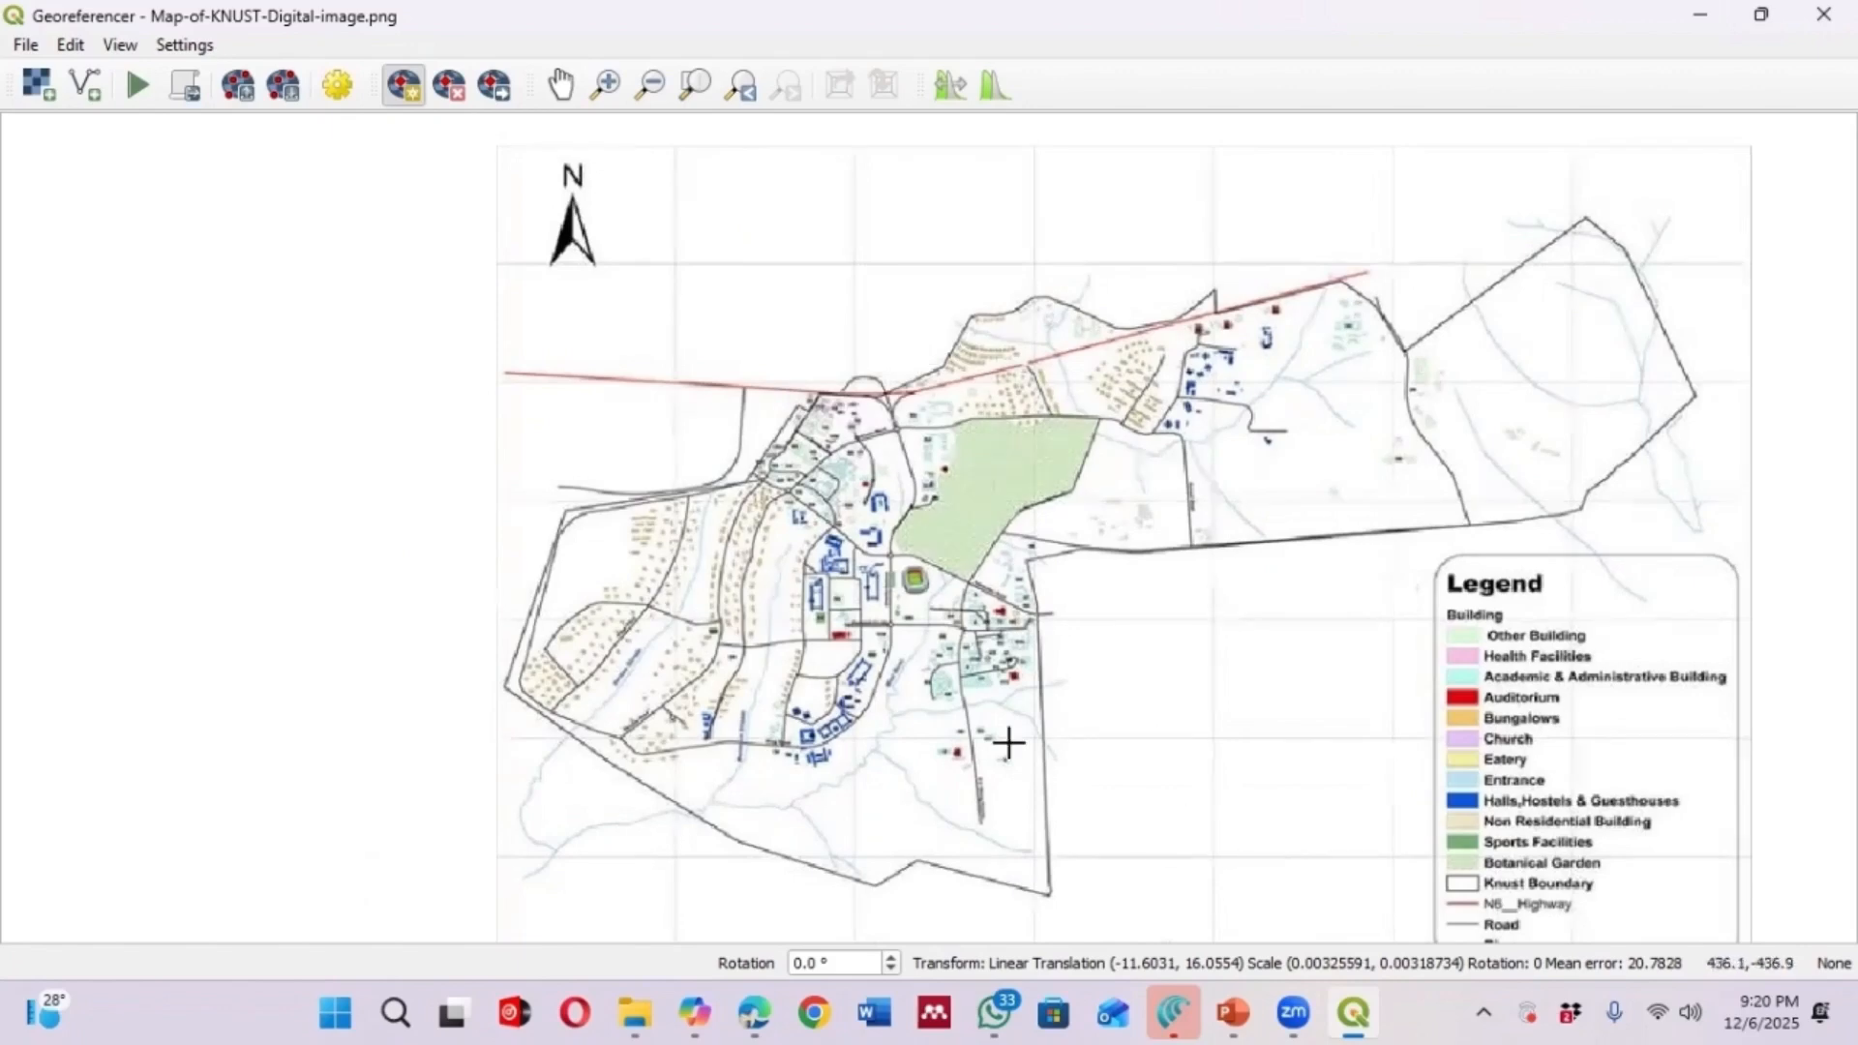
Remove the Map-of-KNUST-Digital-image layer from the main project, keeping only the Esri Topographic basemap
left_click(1706, 20)
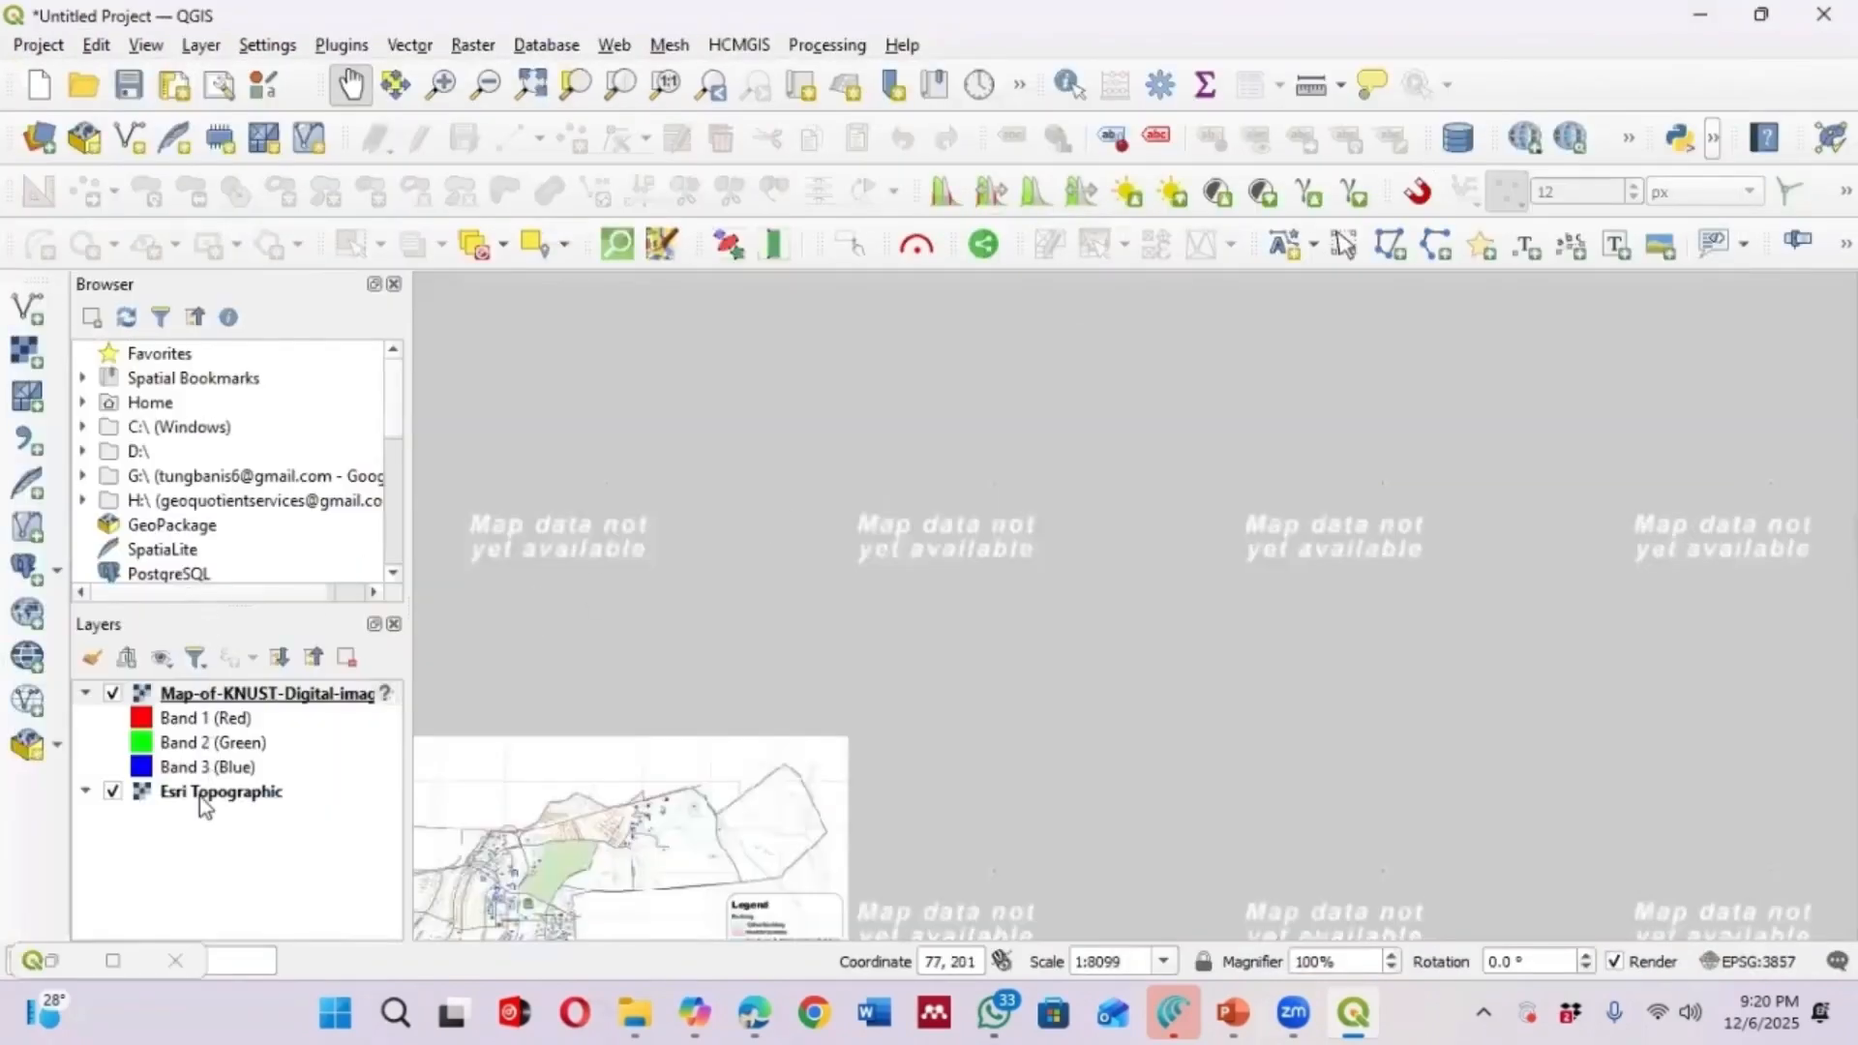
left_click(199, 797)
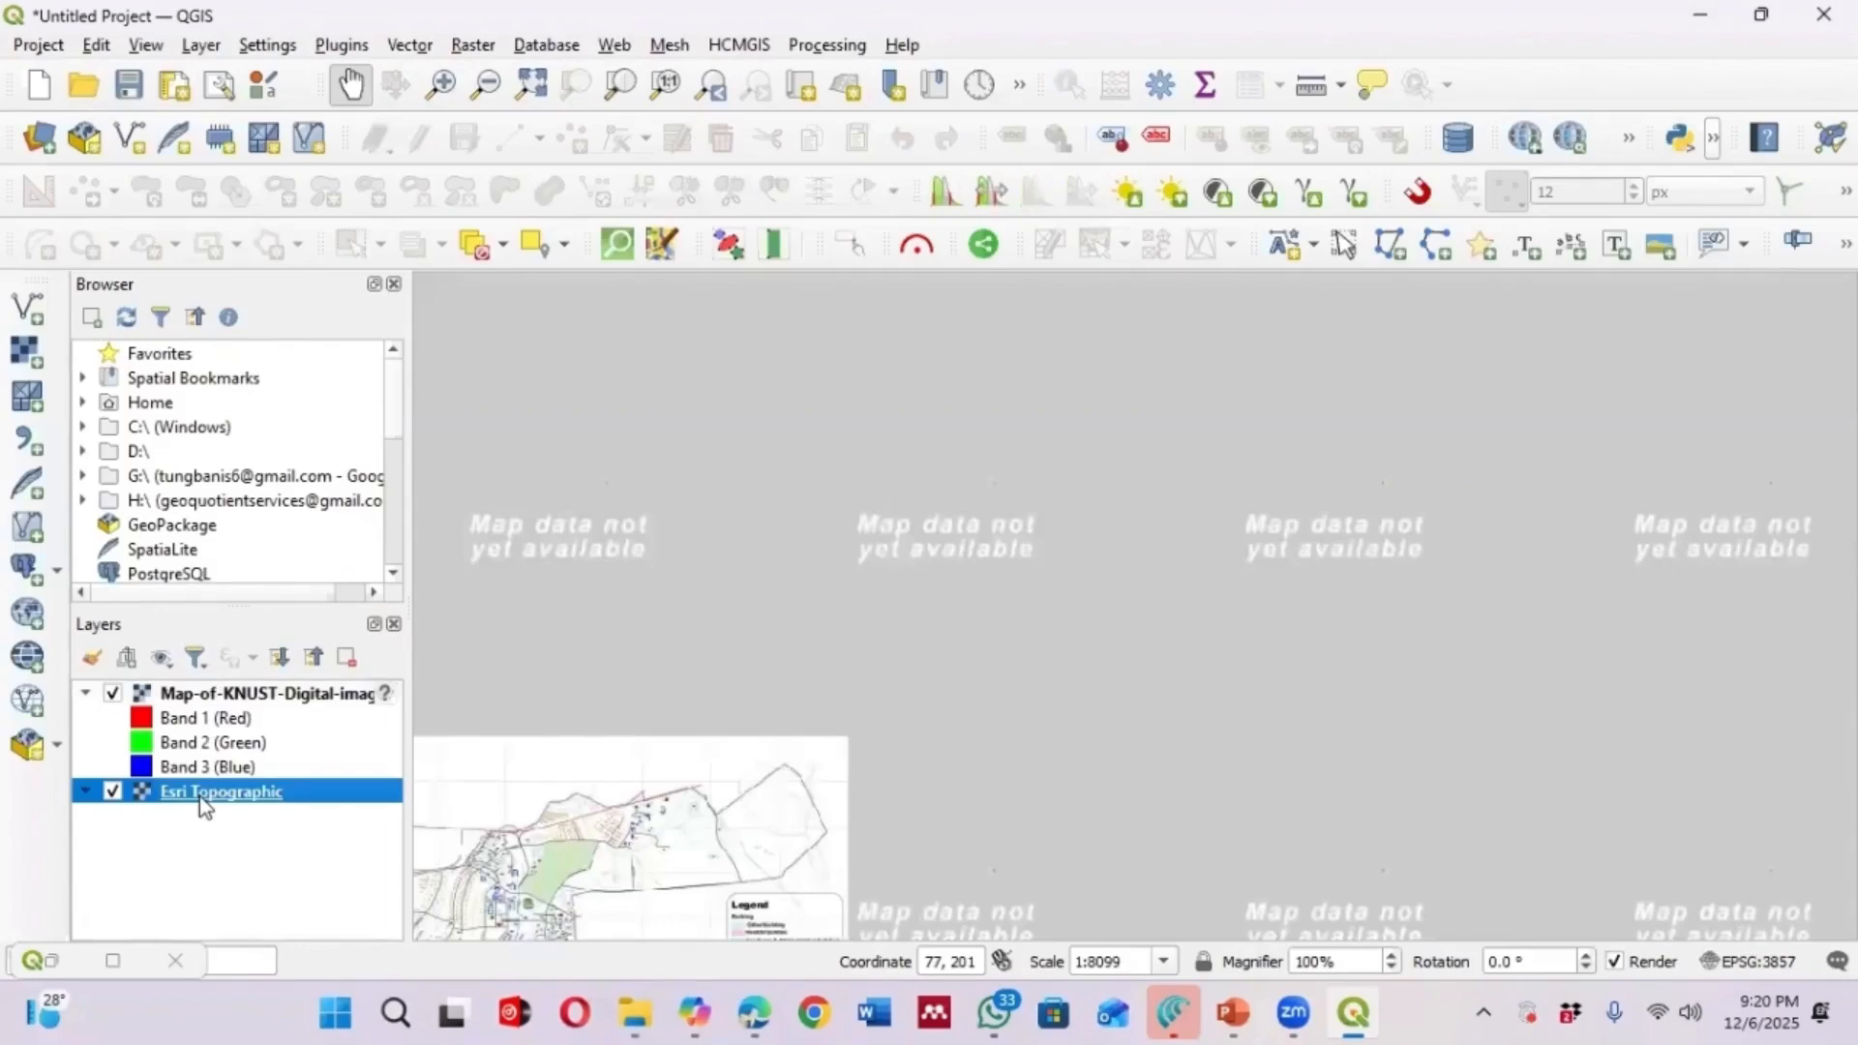
right_click(332, 792)
left_click(475, 264)
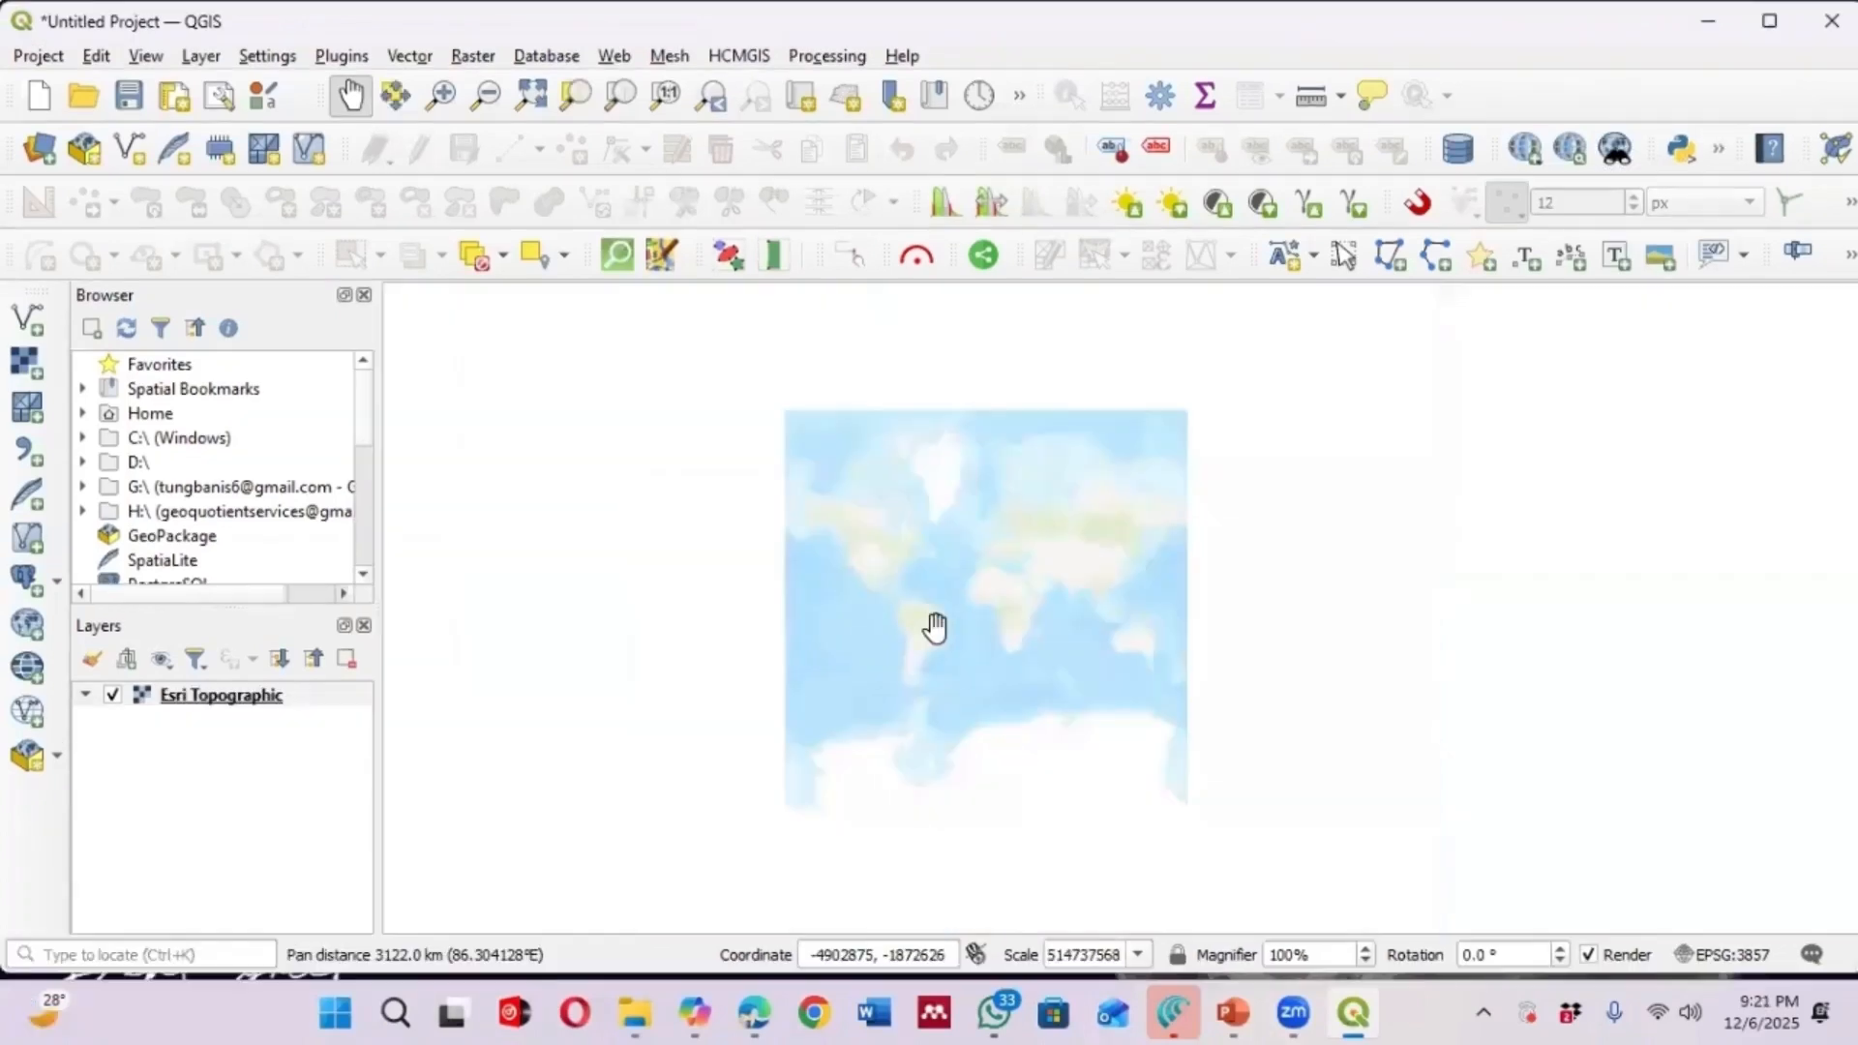
scroll(987, 606, "up", 2)
scroll(1044, 619, "down", 2)
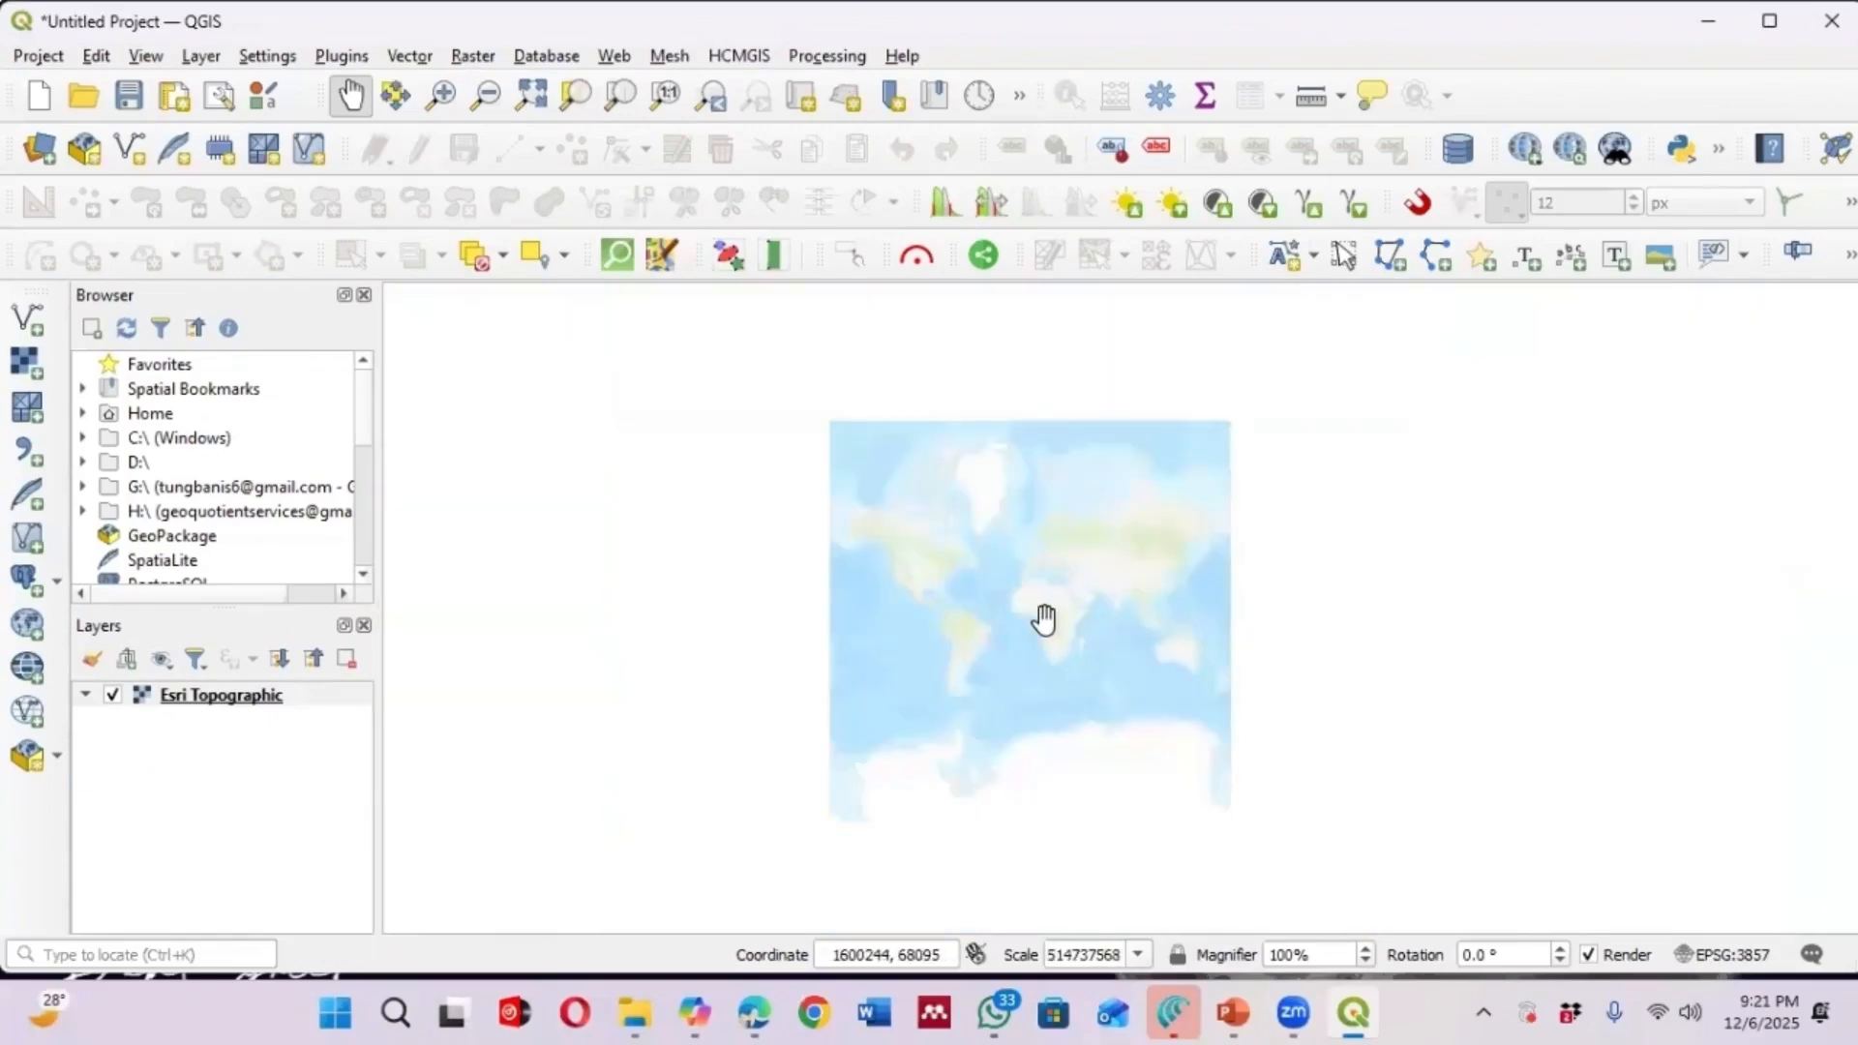
scroll(1044, 619, "up", 2)
scroll(1044, 619, "down", 1)
scroll(1044, 620, "up", 2)
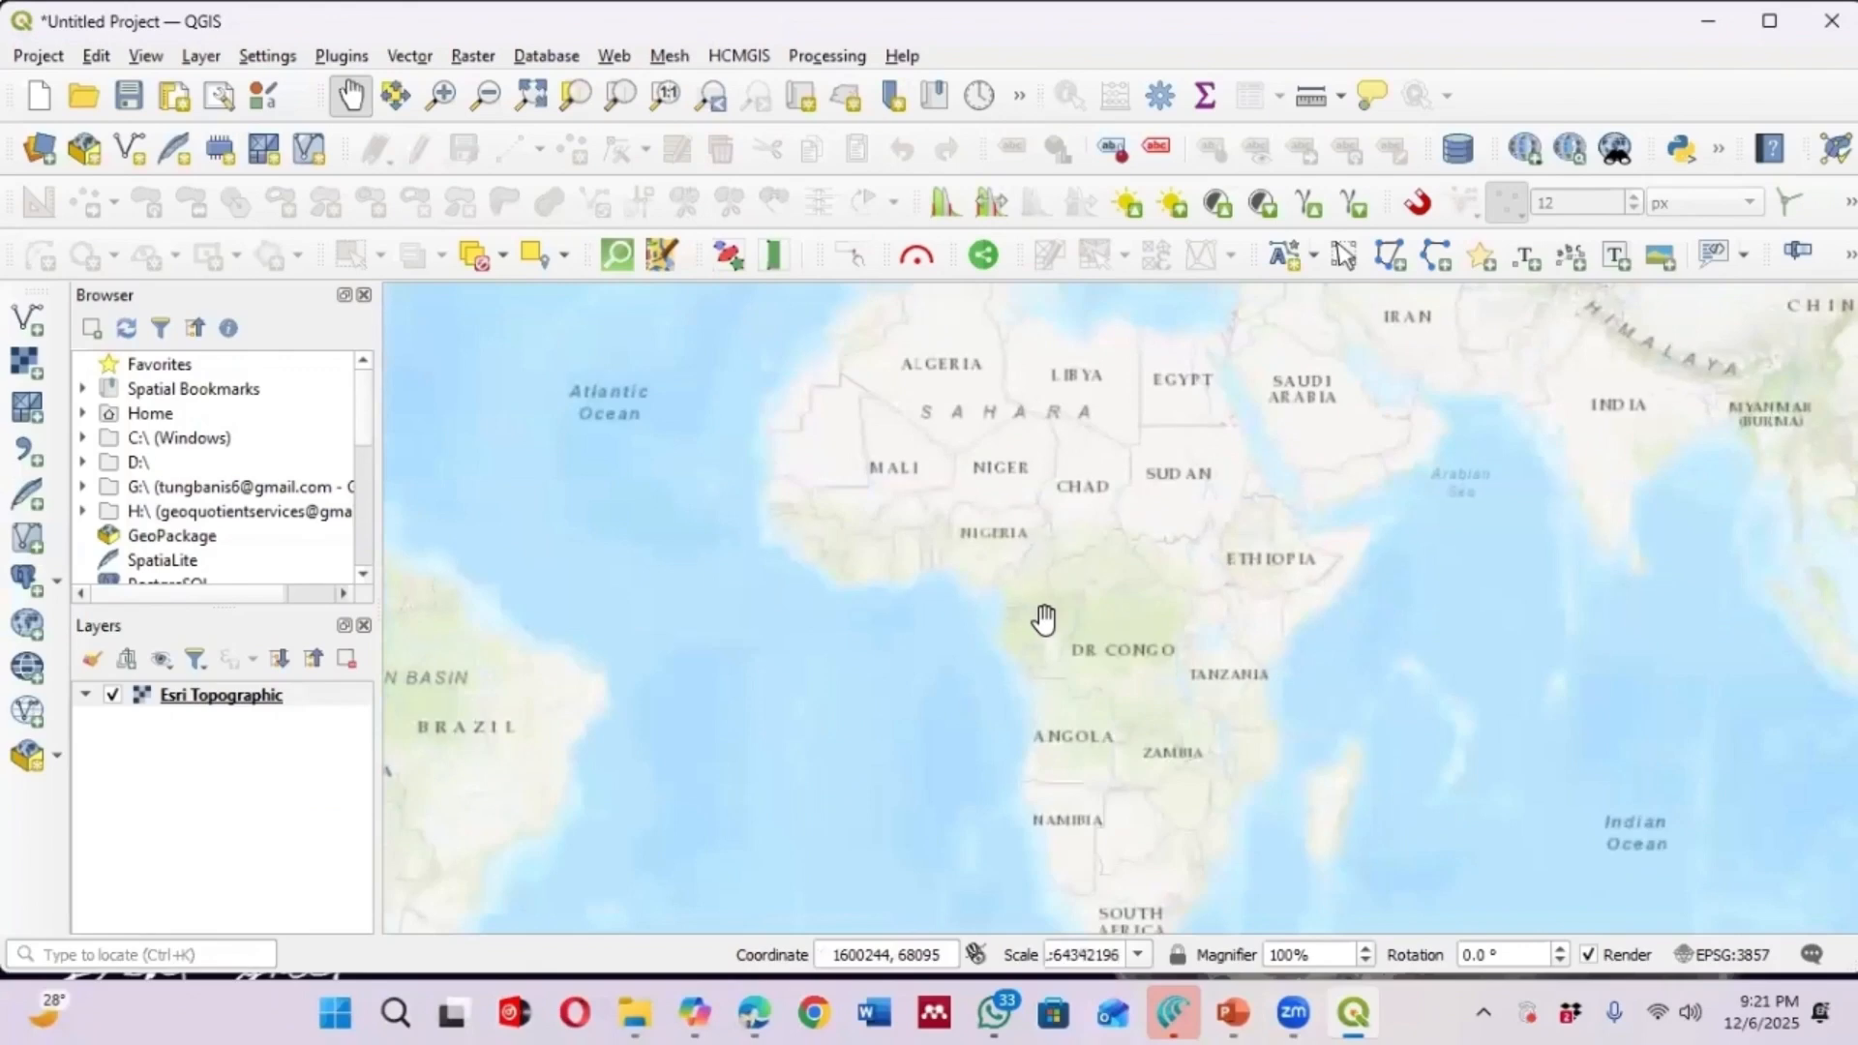
scroll(874, 526, "up", 1)
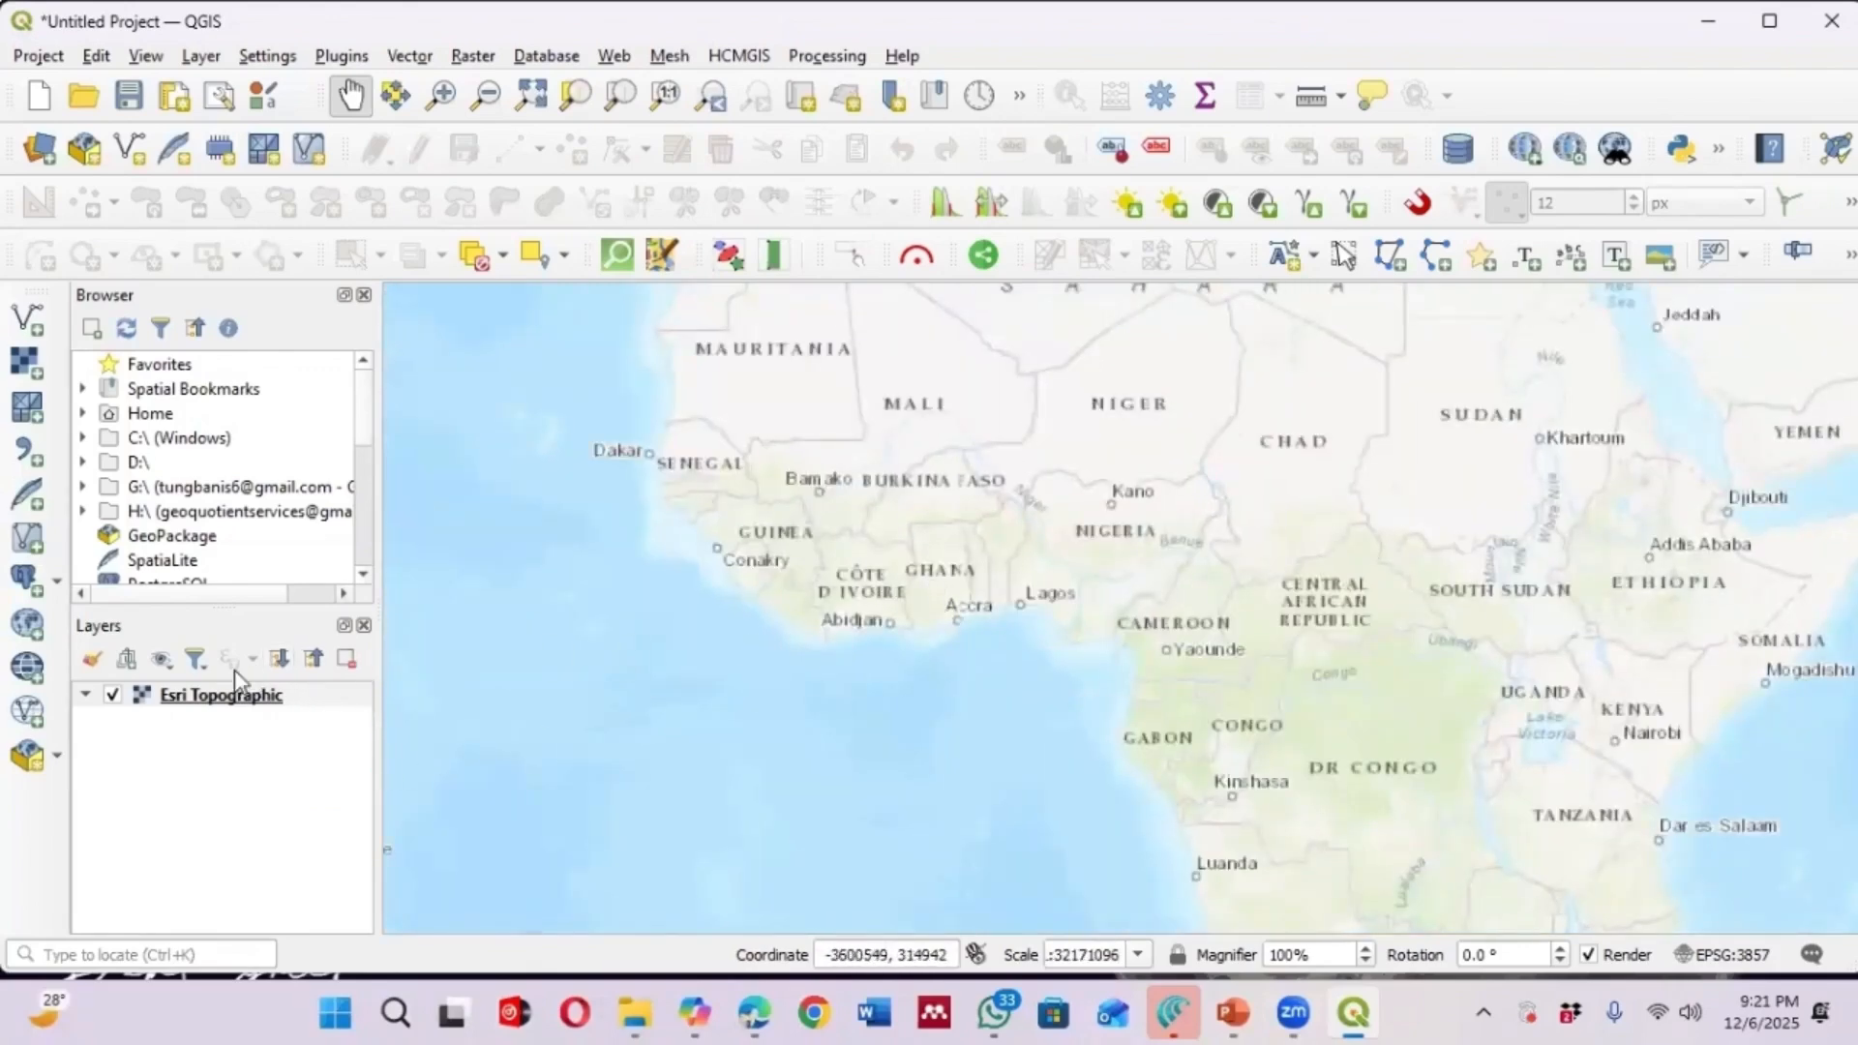
Reopen the Georeferencer and load Map-of-KNUST-Digital-image.png again as the raster to georeference
left_click(203, 56)
mouse_move(340, 51)
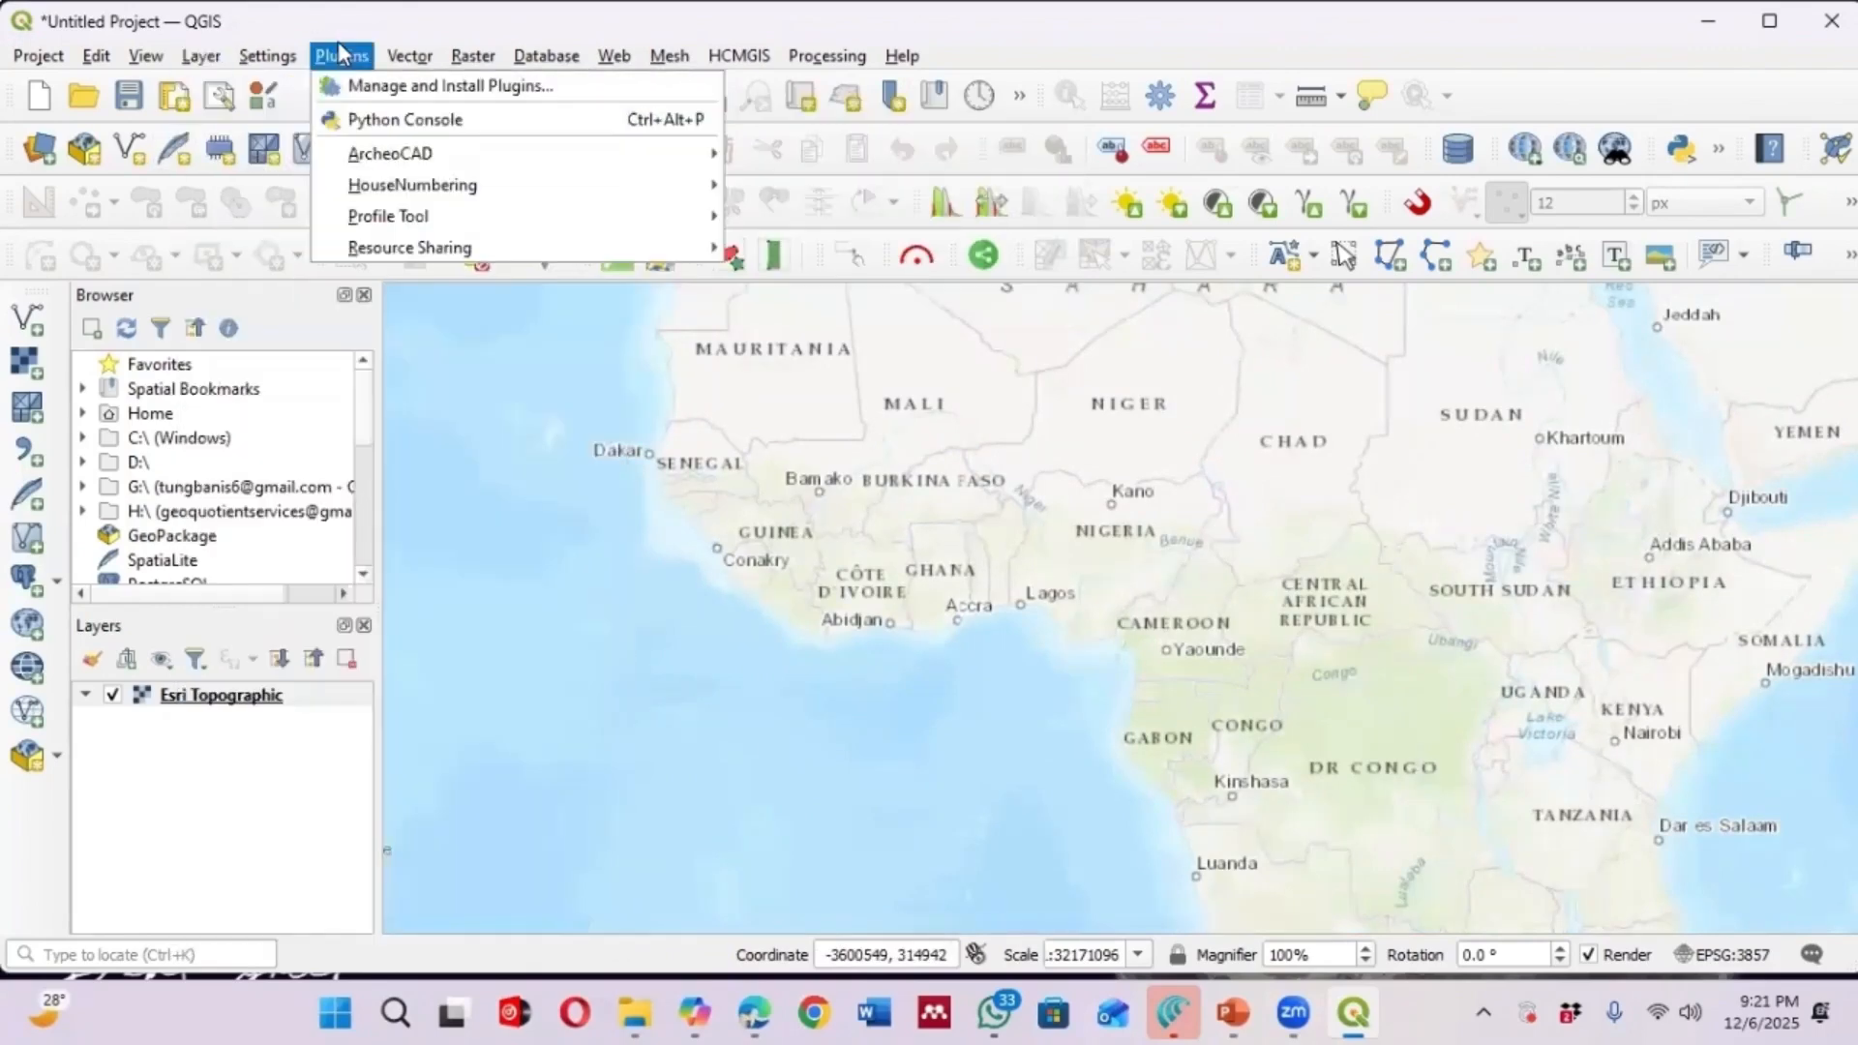
left_click(203, 56)
left_click(204, 56)
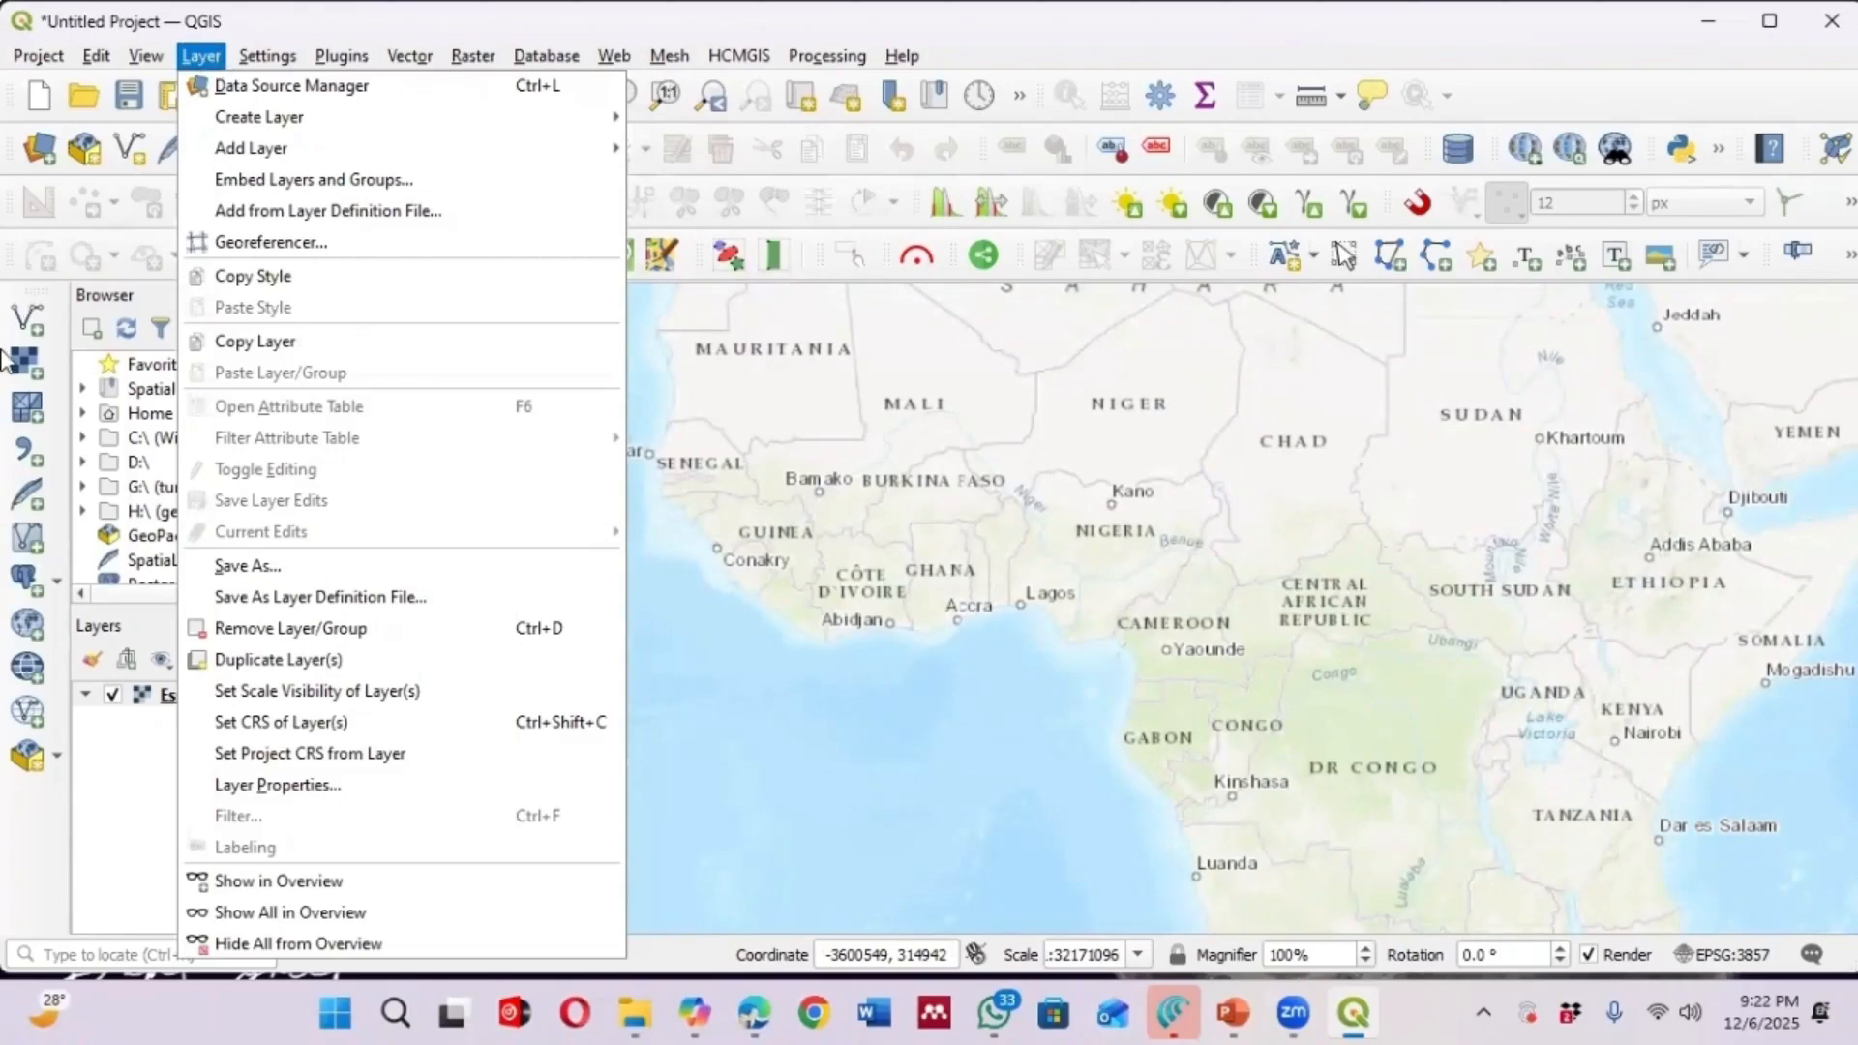
left_click(228, 245)
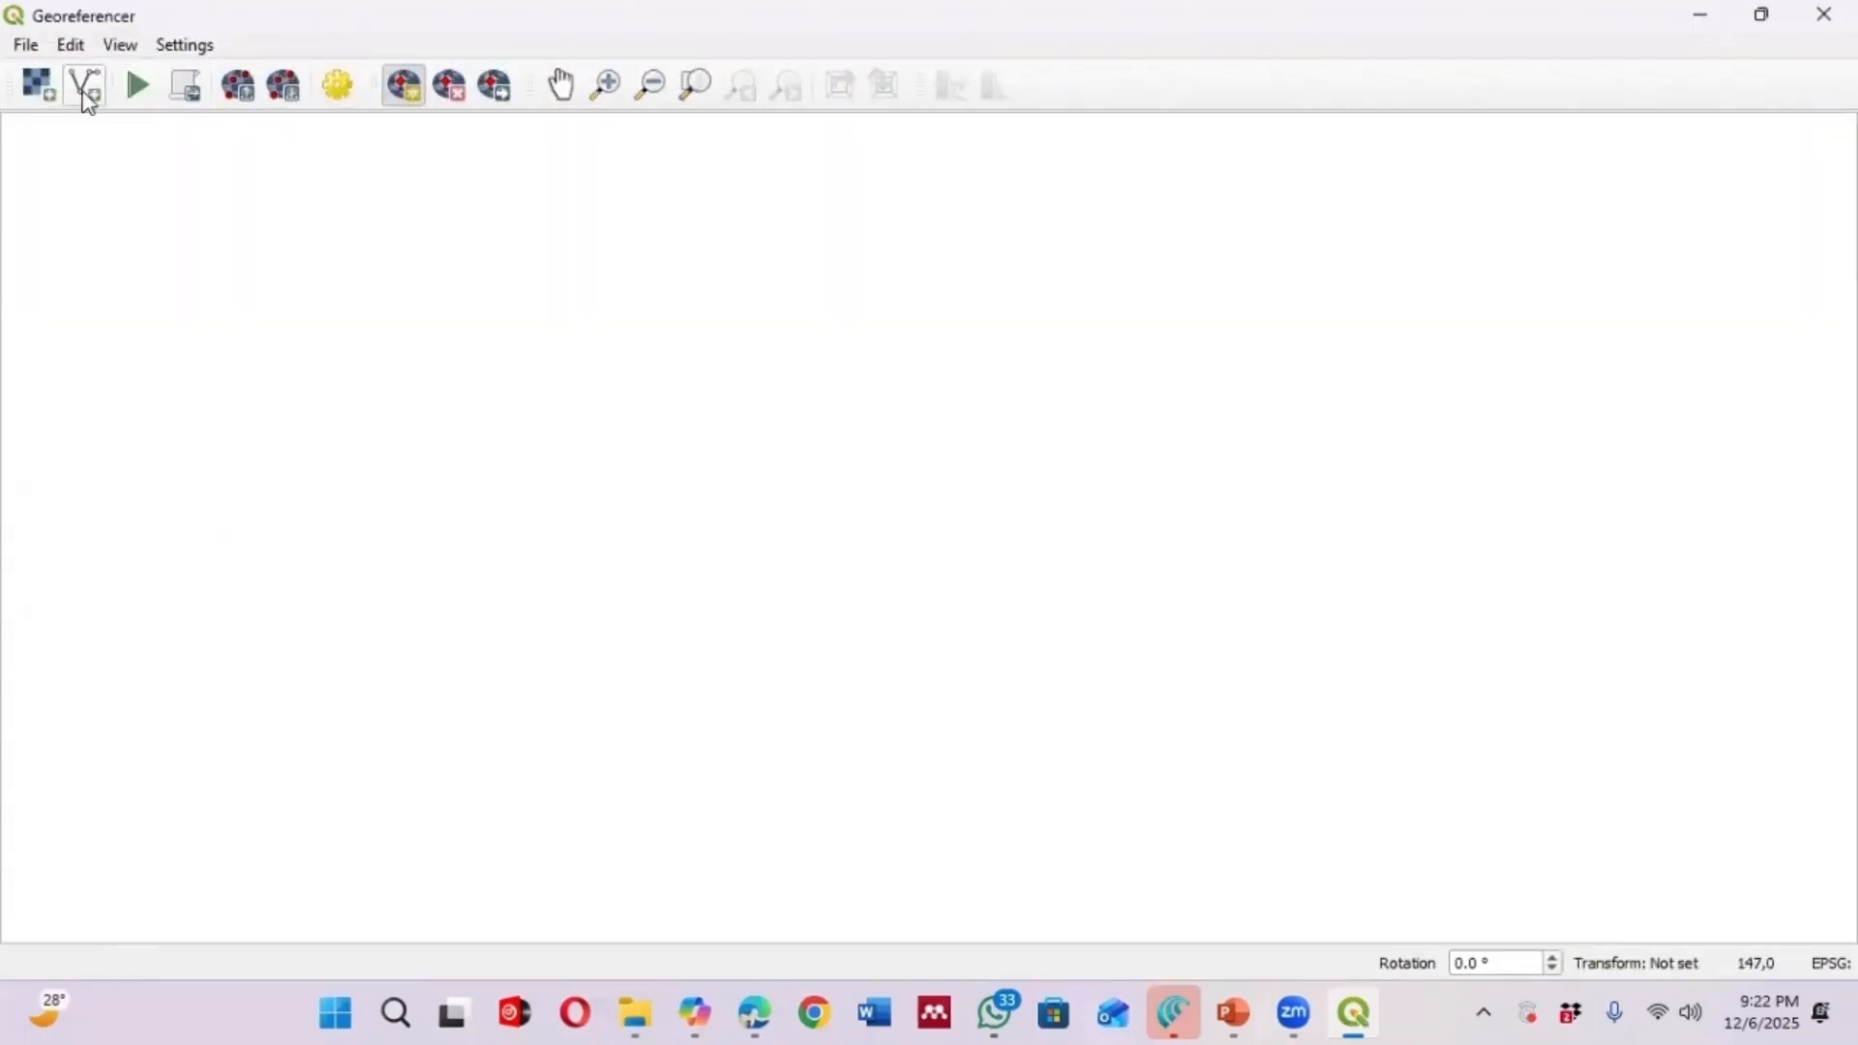
left_click(36, 85)
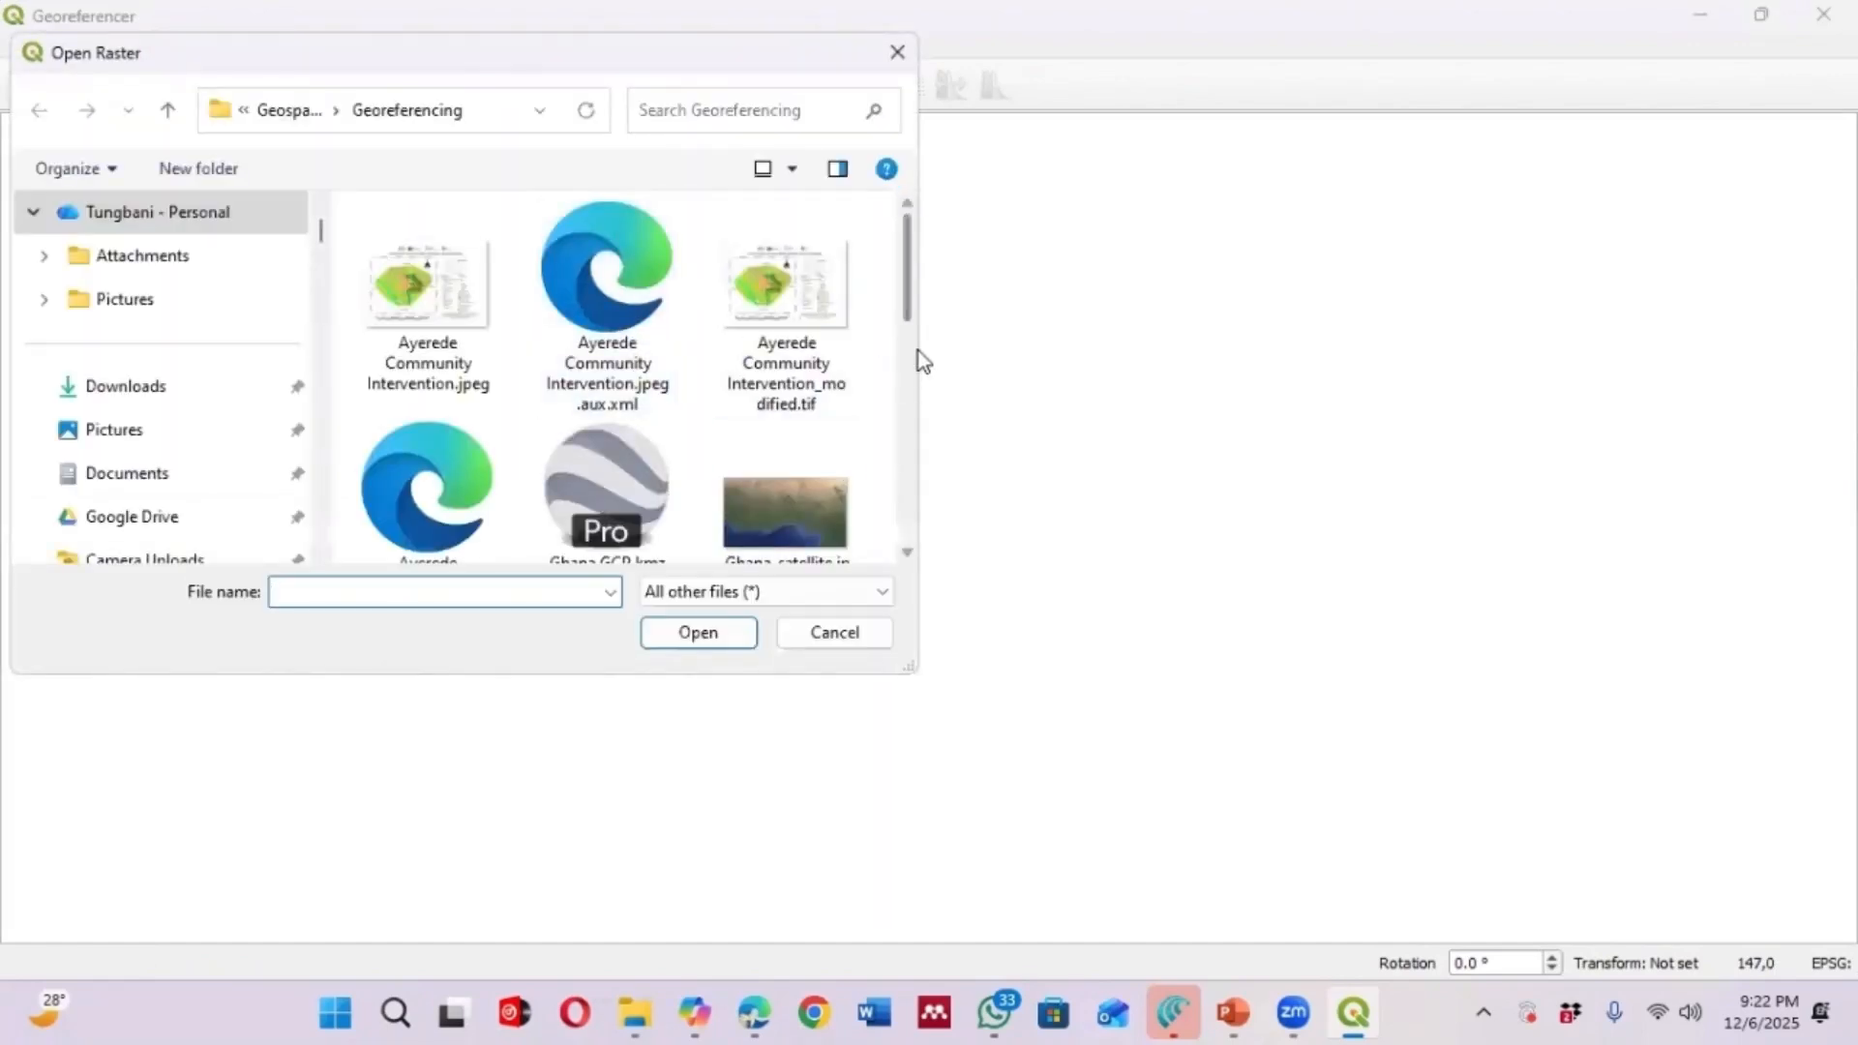
left_click_drag(906, 306, 913, 492)
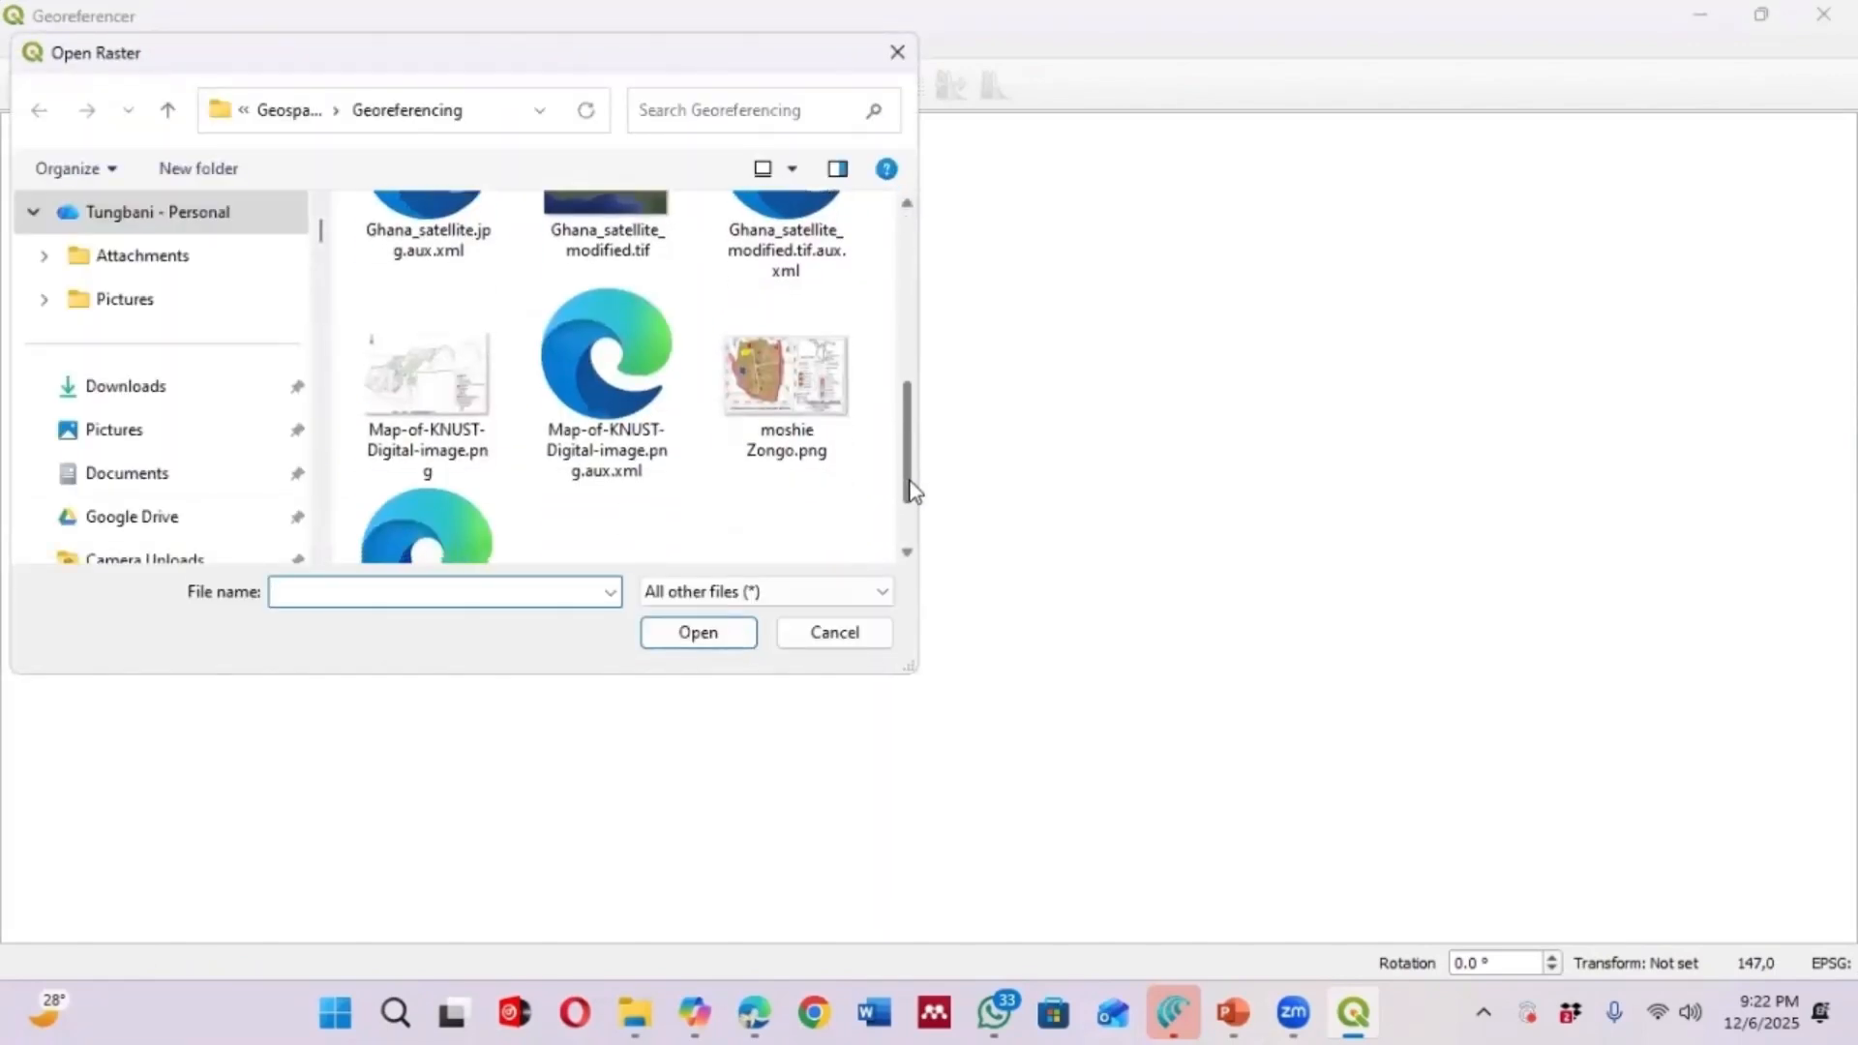
double_click(427, 475)
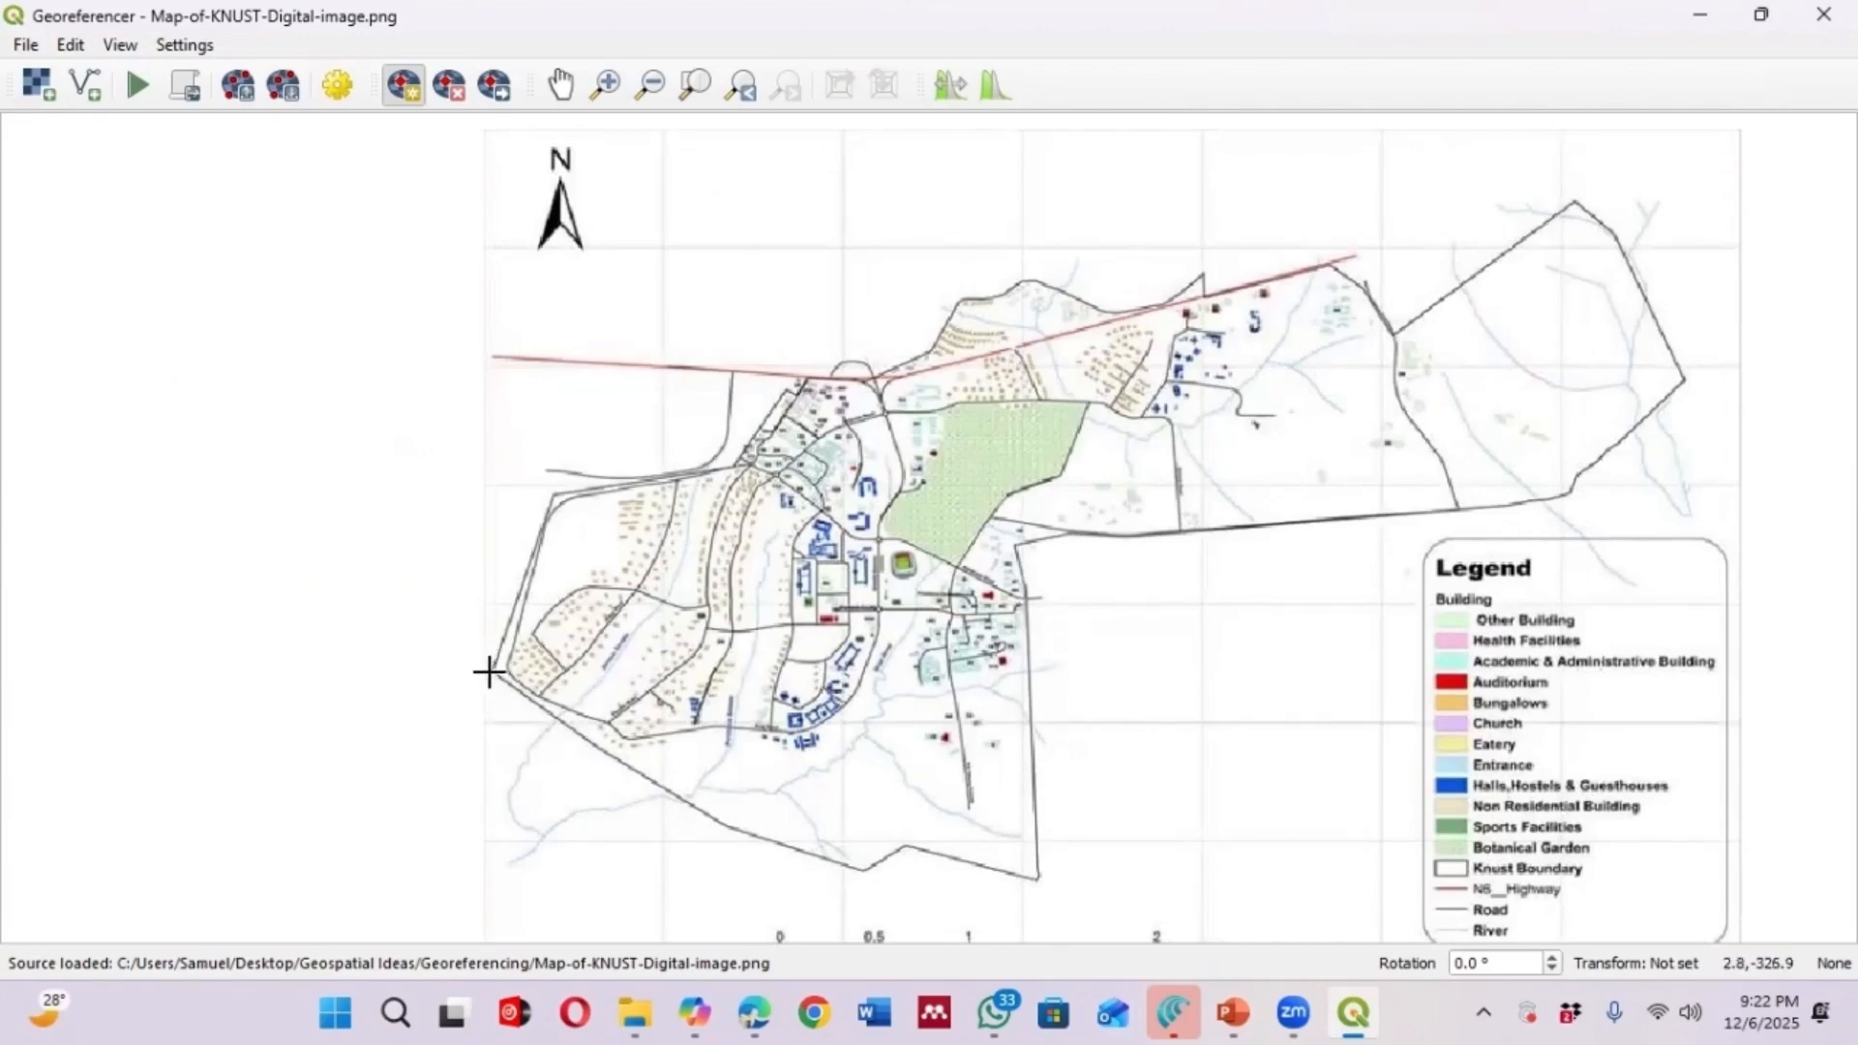
Add a GCP at the KNUST boundary's western corner, matching it to the corresponding point near Ridge Road on the basemap
left_click(490, 669)
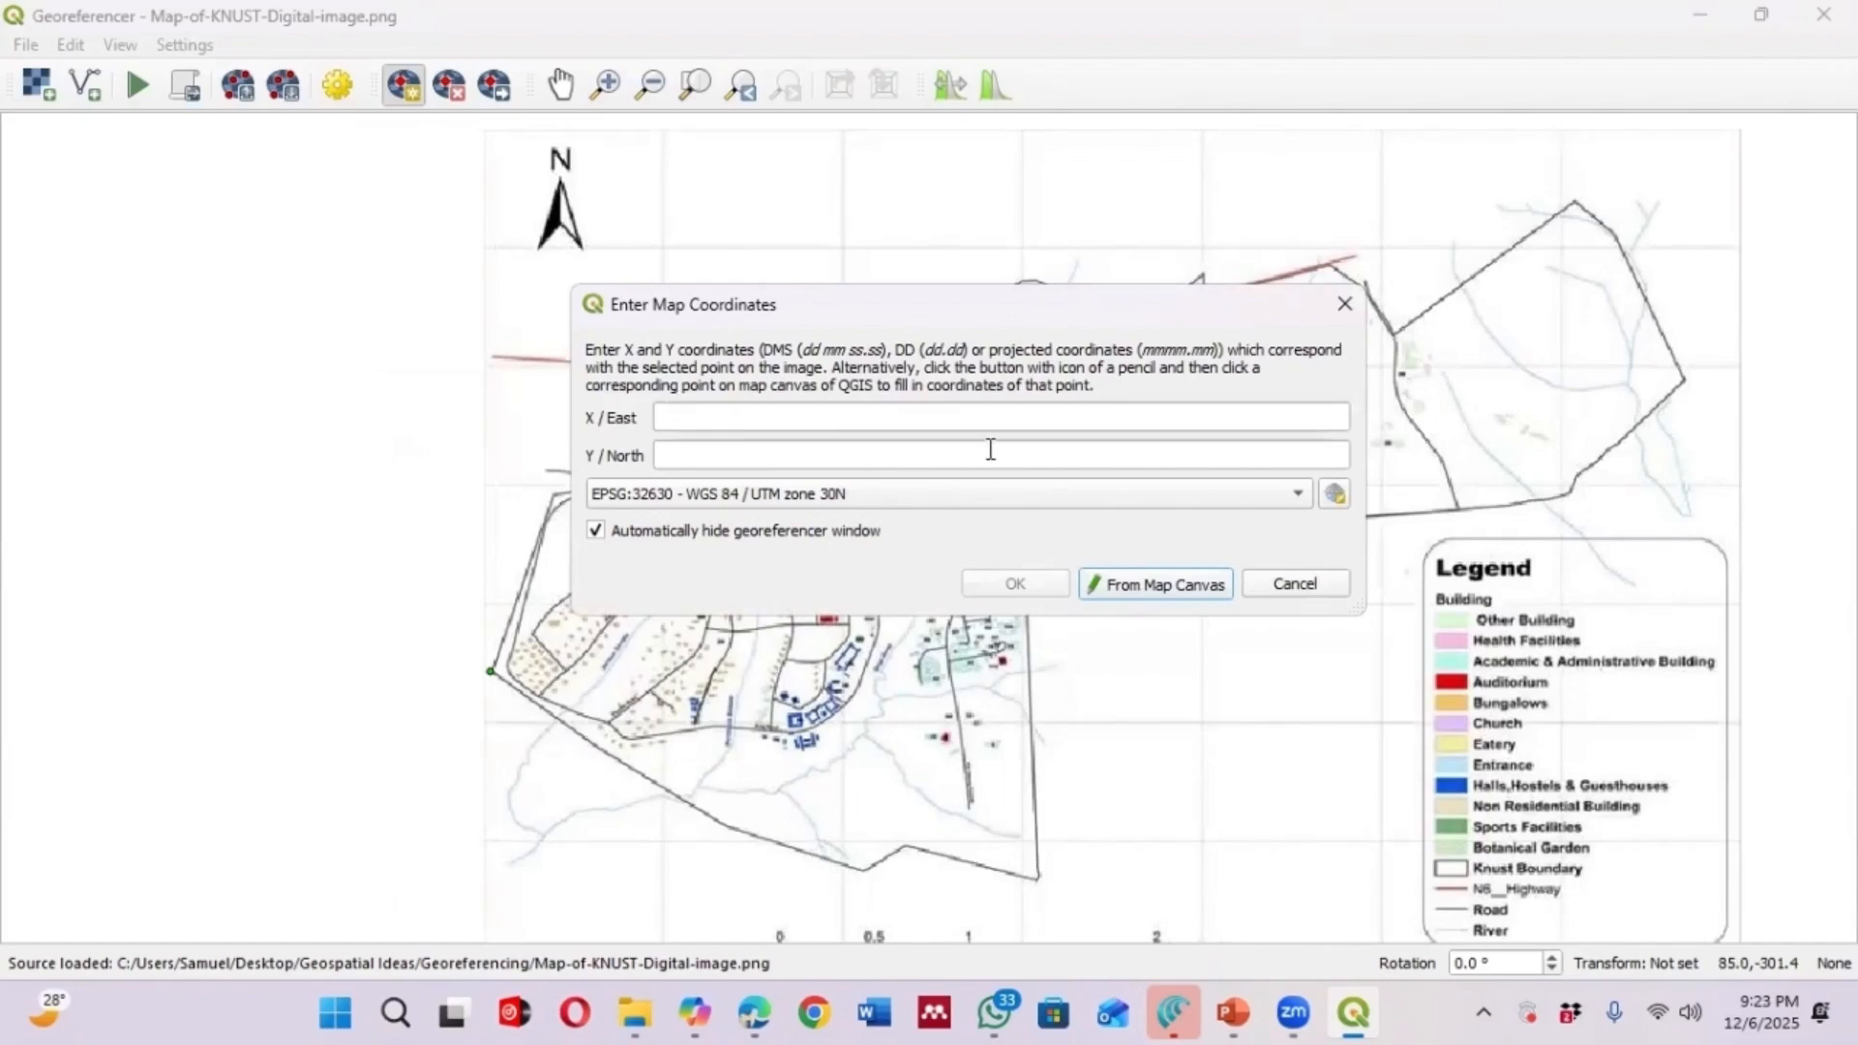
left_click(1151, 584)
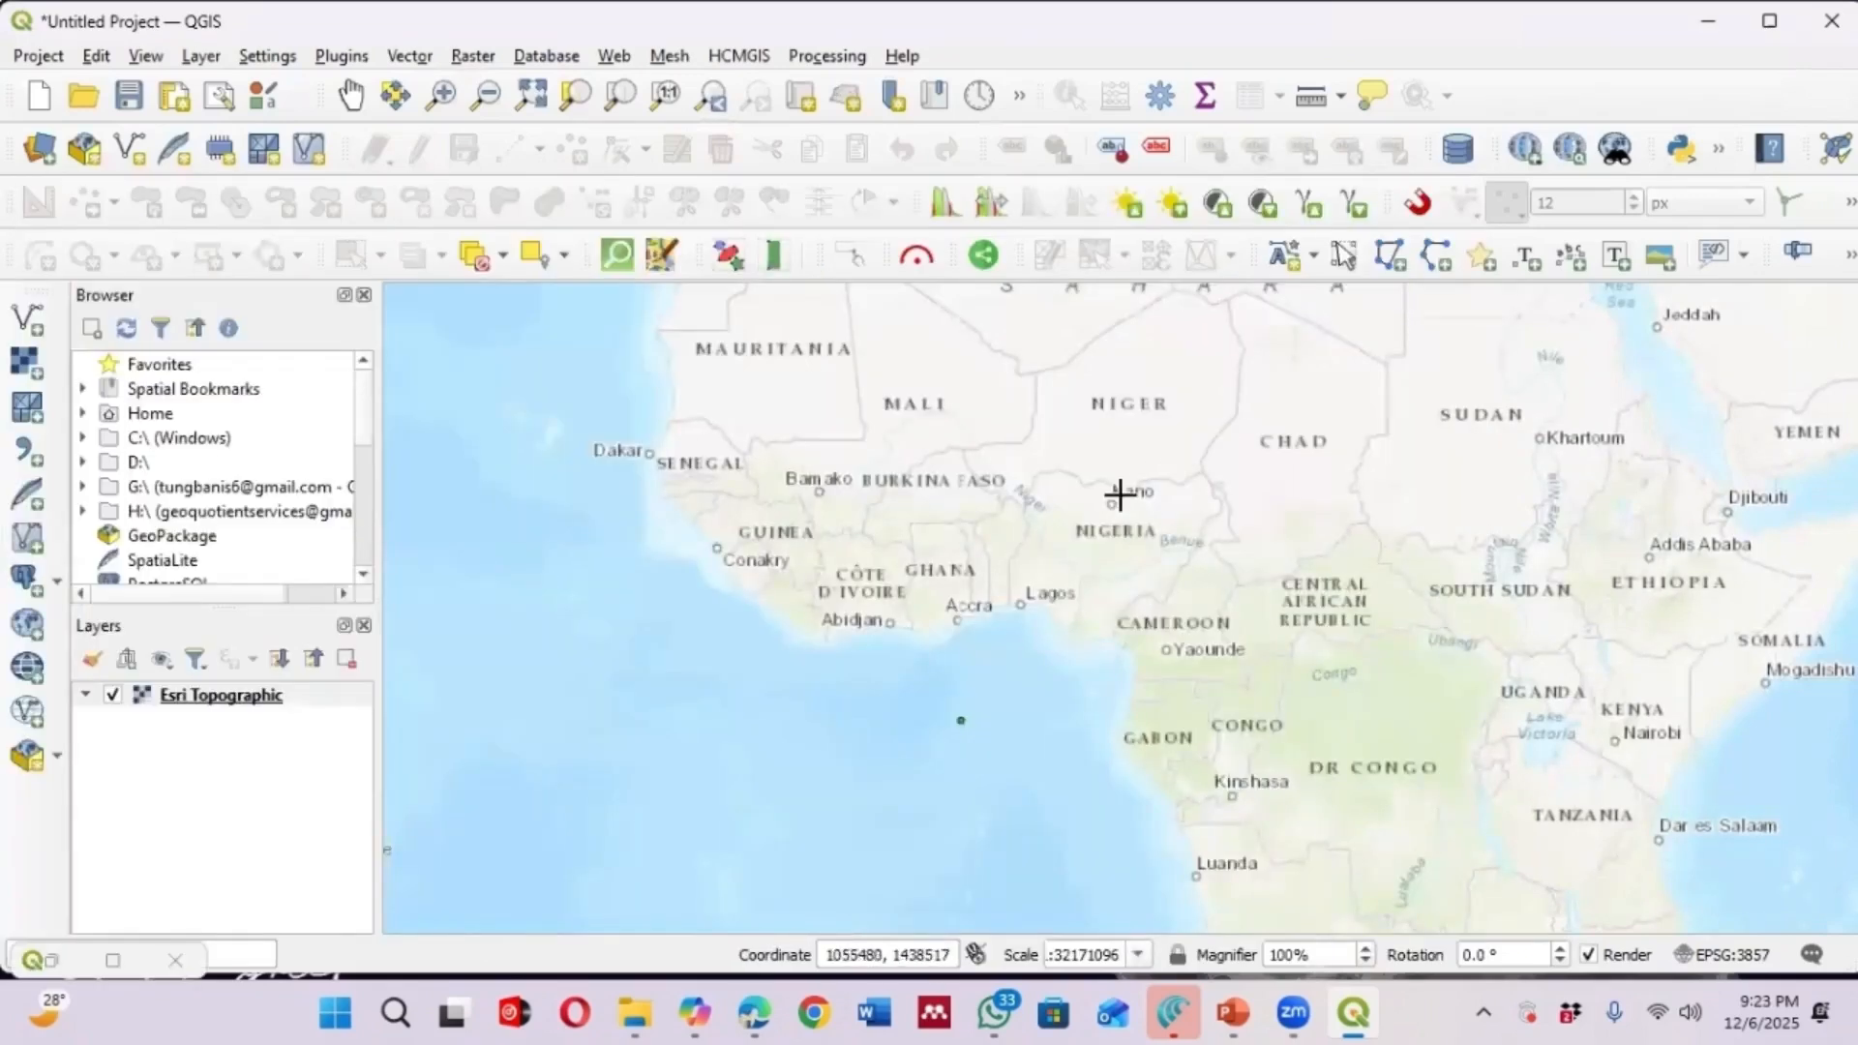
scroll(943, 571, "up", 2)
scroll(856, 502, "down", 1)
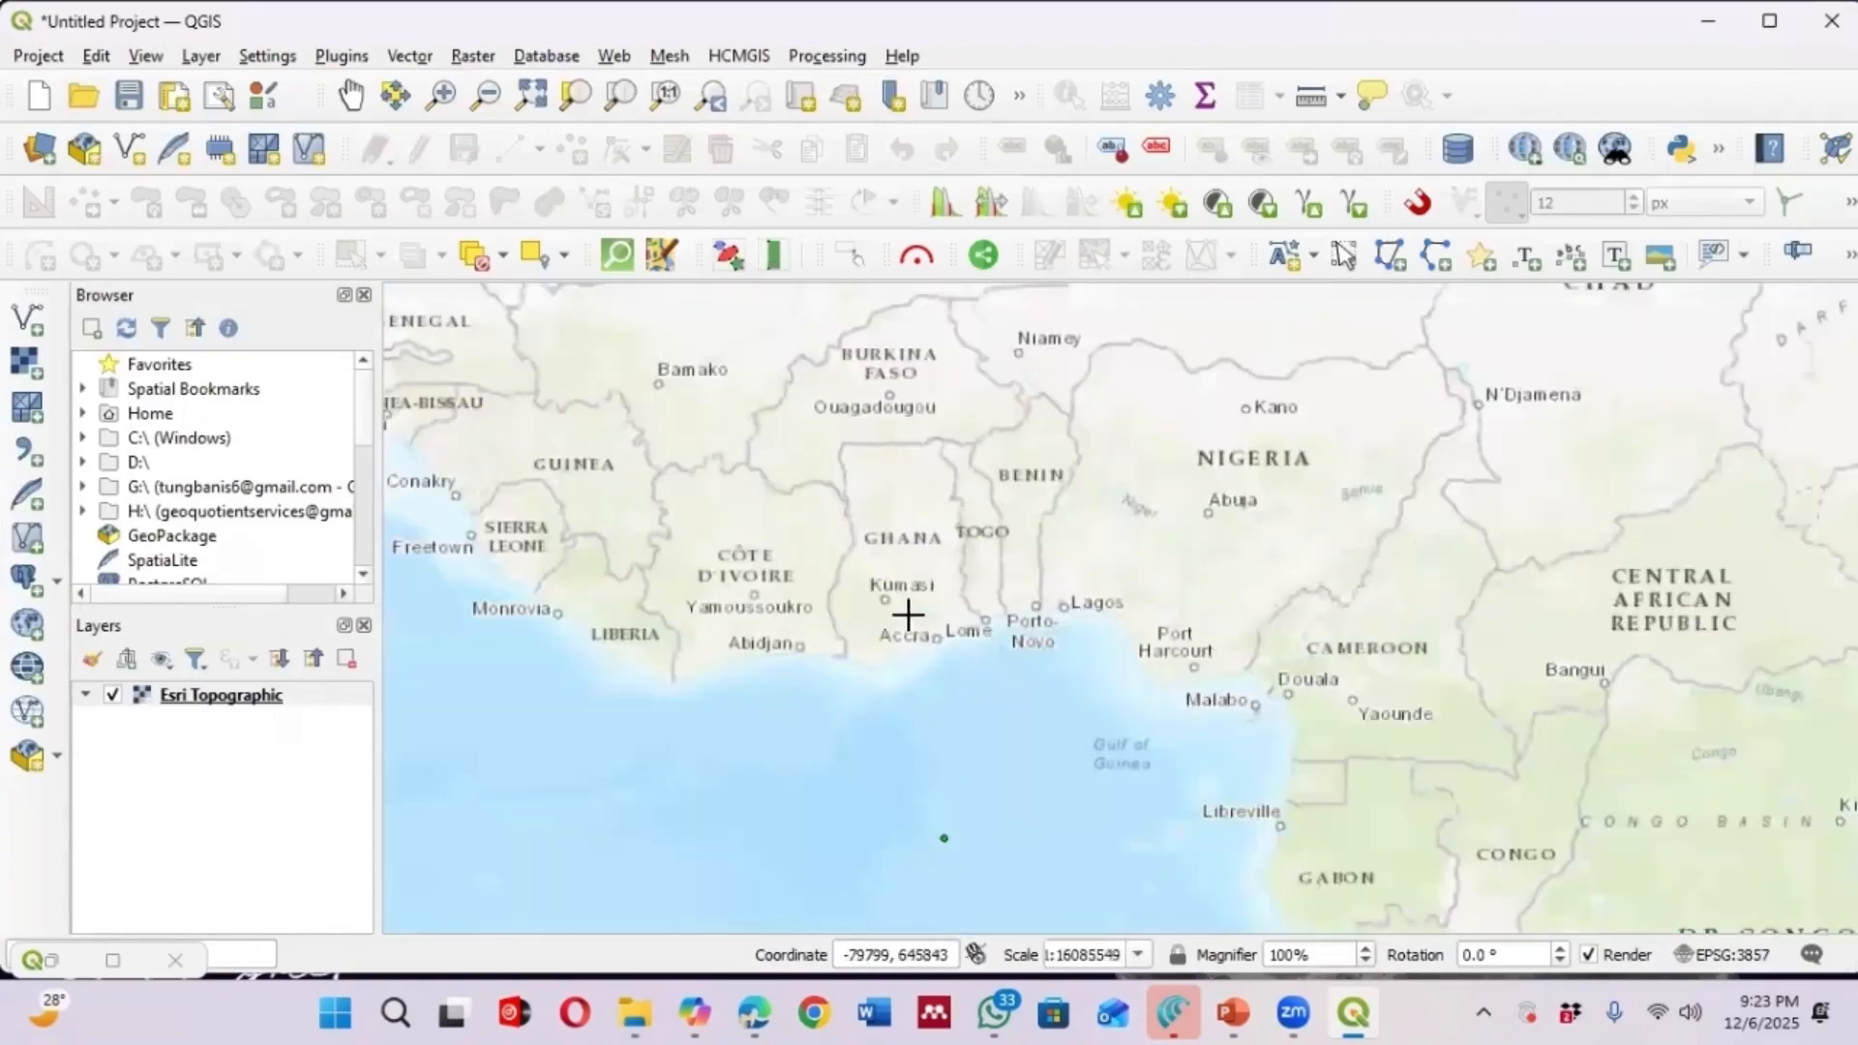
scroll(899, 581, "up", 4)
scroll(788, 502, "down", 2)
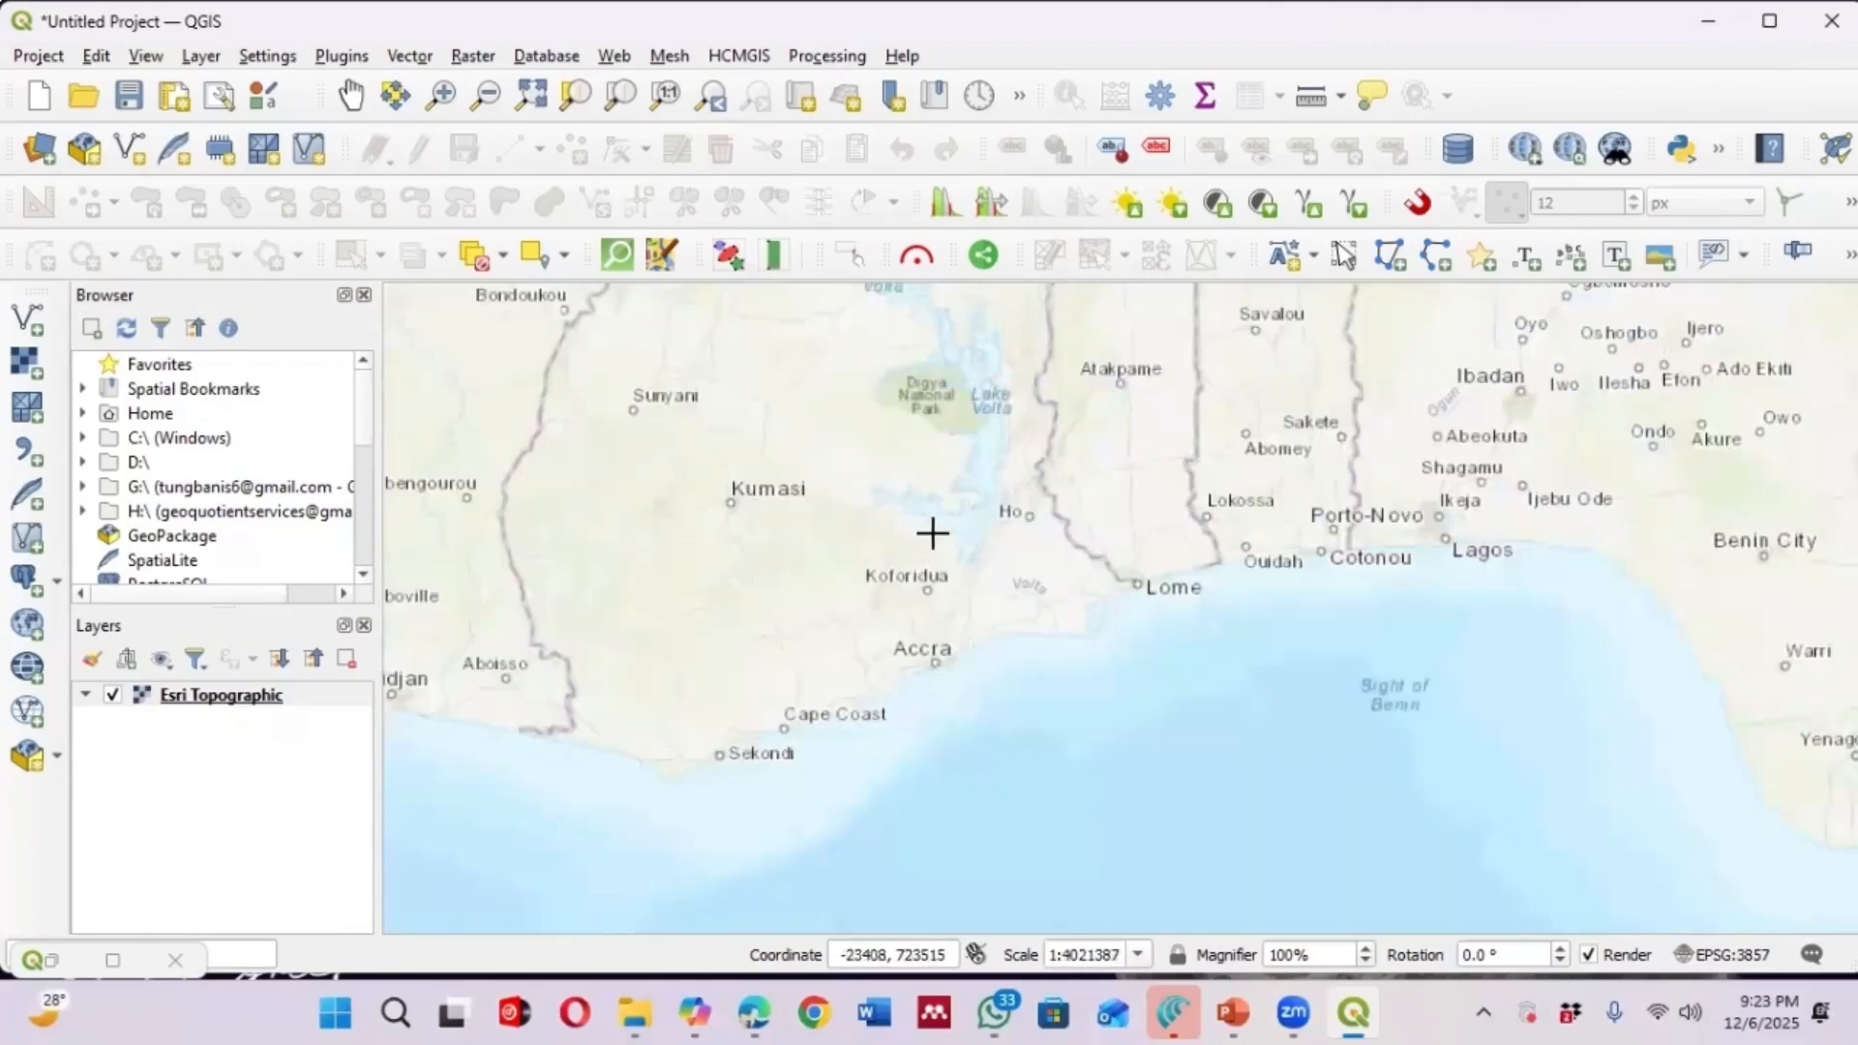
scroll(771, 497, "up", 1)
scroll(764, 542, "up", 2)
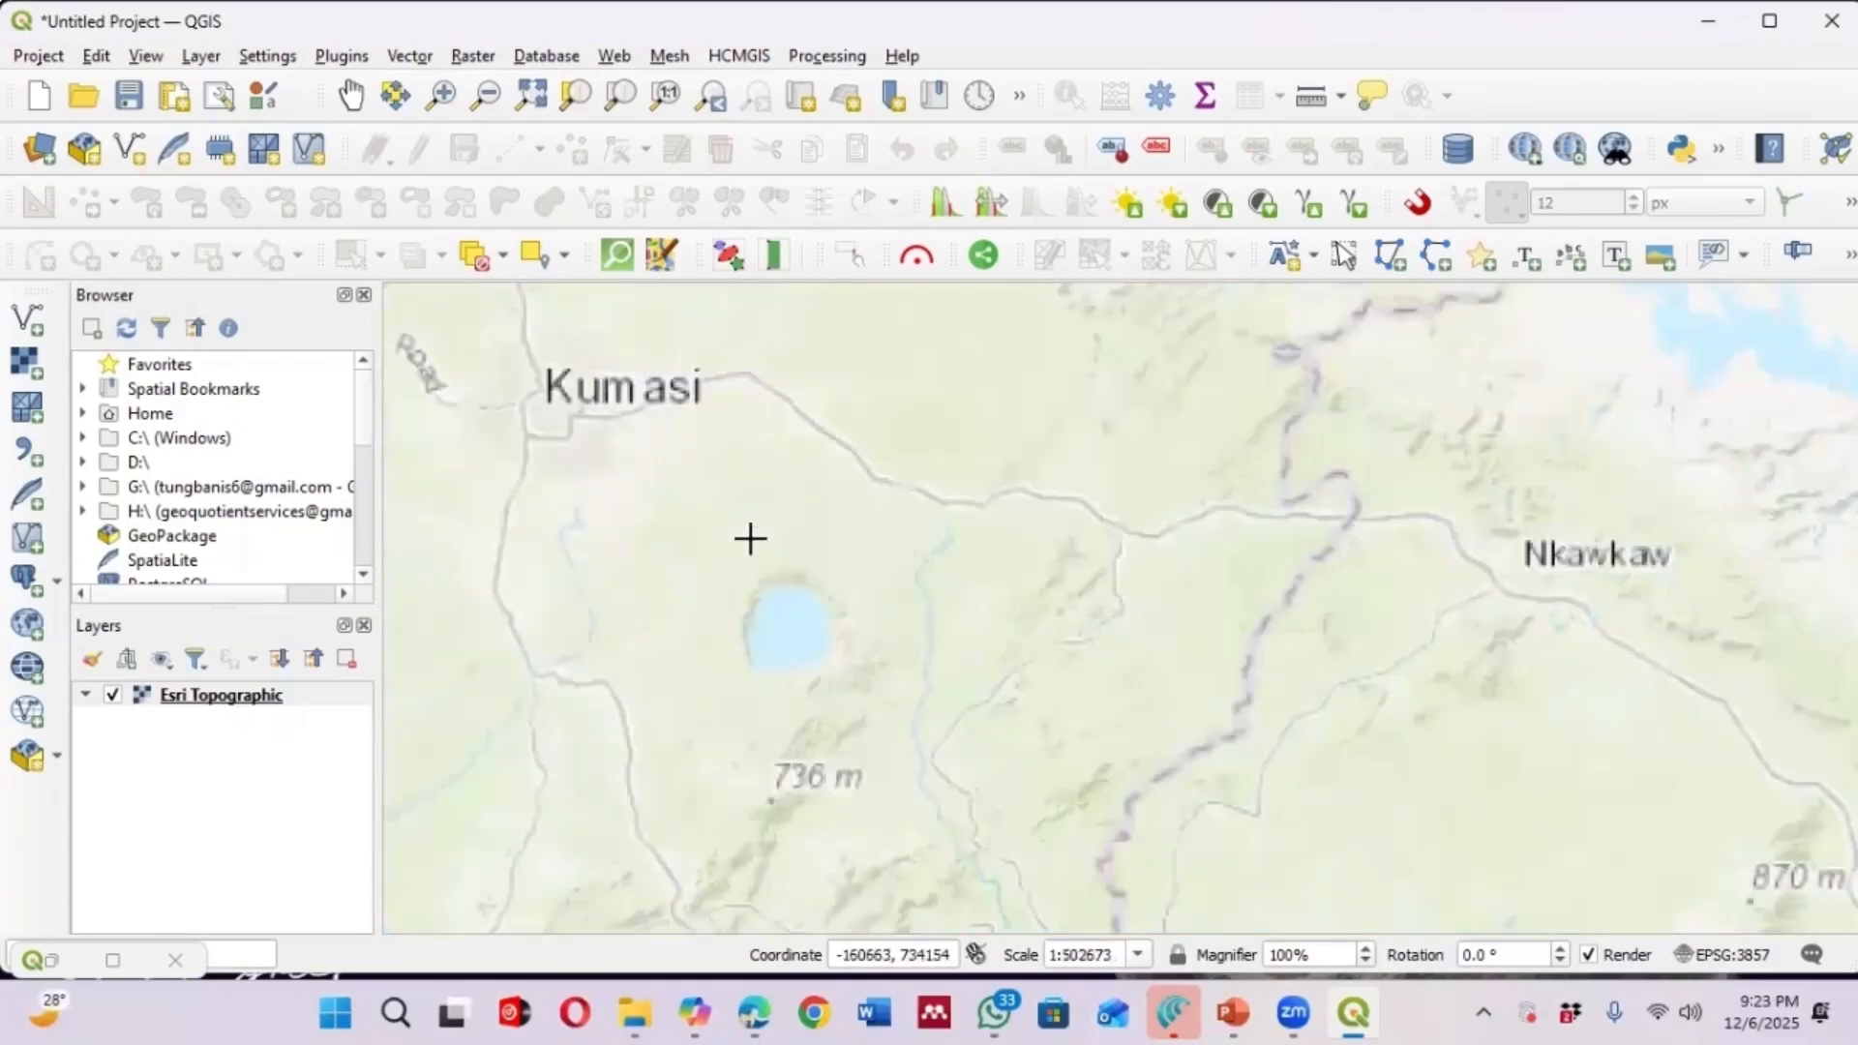
scroll(804, 541, "up", 1)
scroll(958, 527, "up", 1)
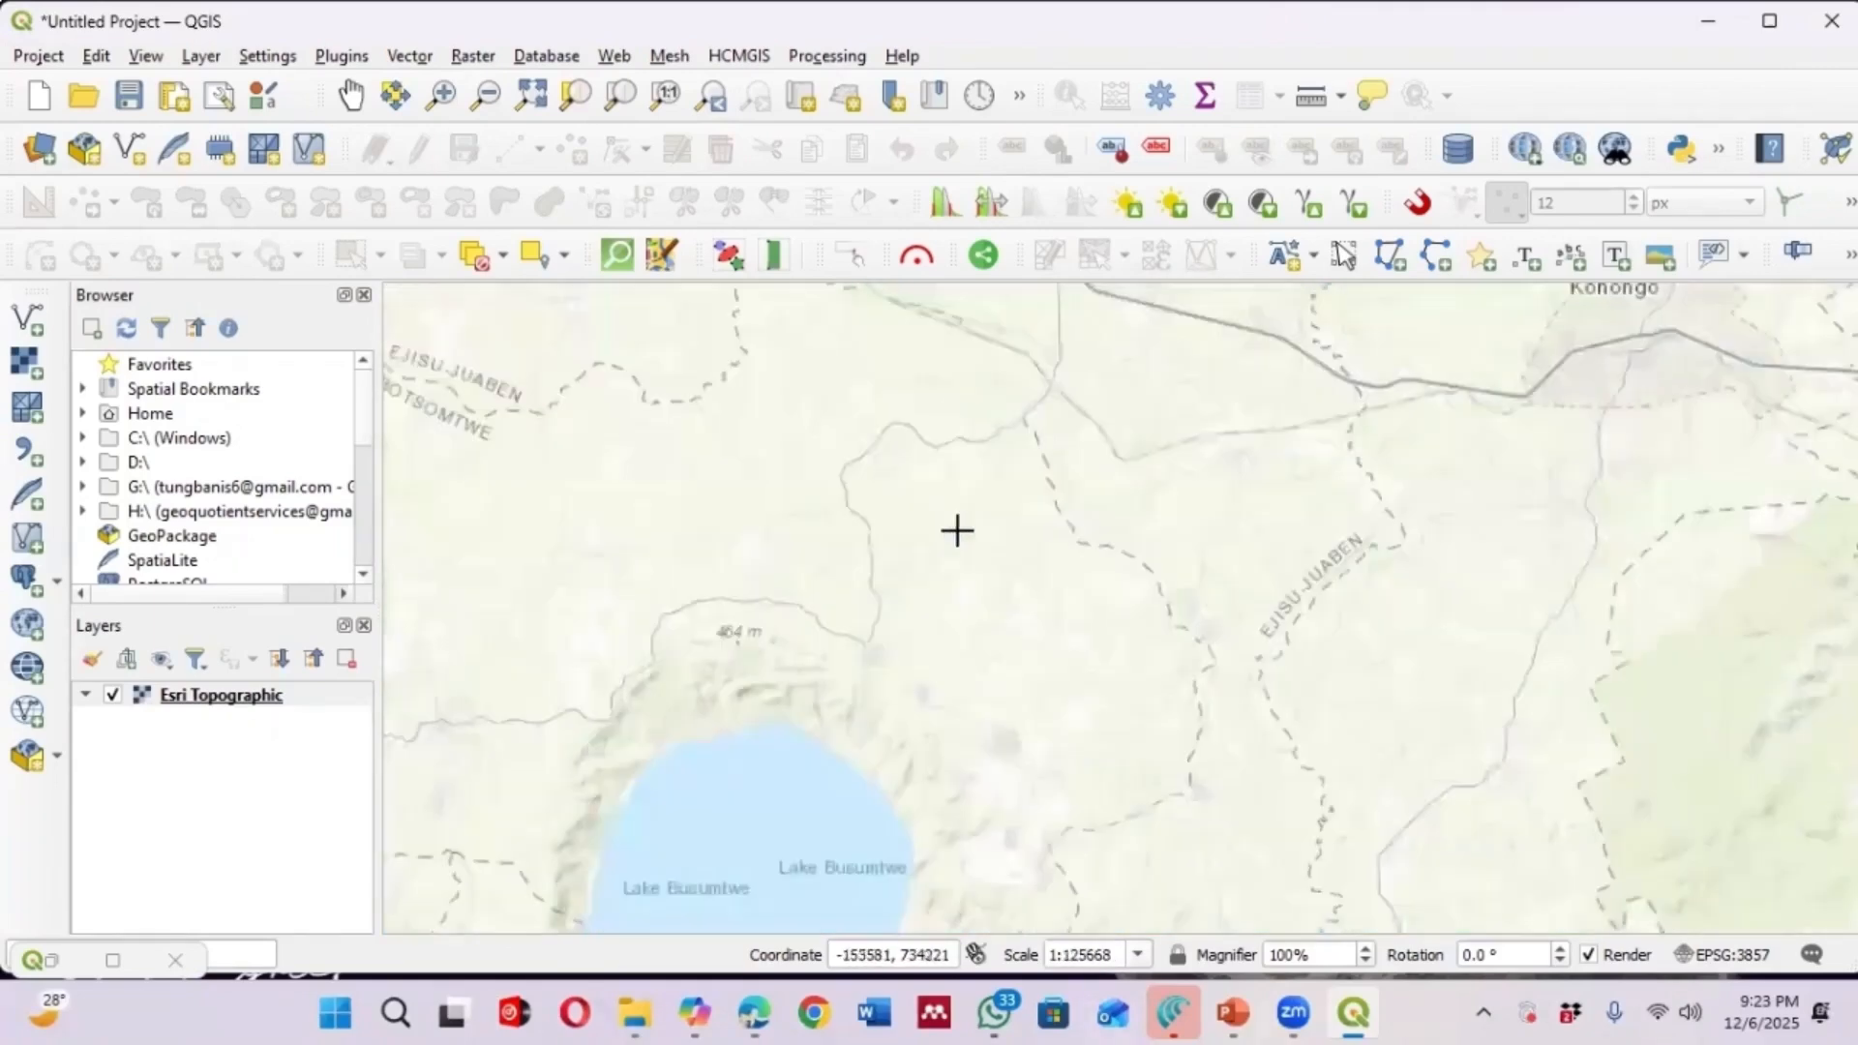
scroll(1012, 564, "down", 2)
scroll(771, 464, "up", 2)
scroll(970, 492, "up", 2)
scroll(838, 523, "down", 2)
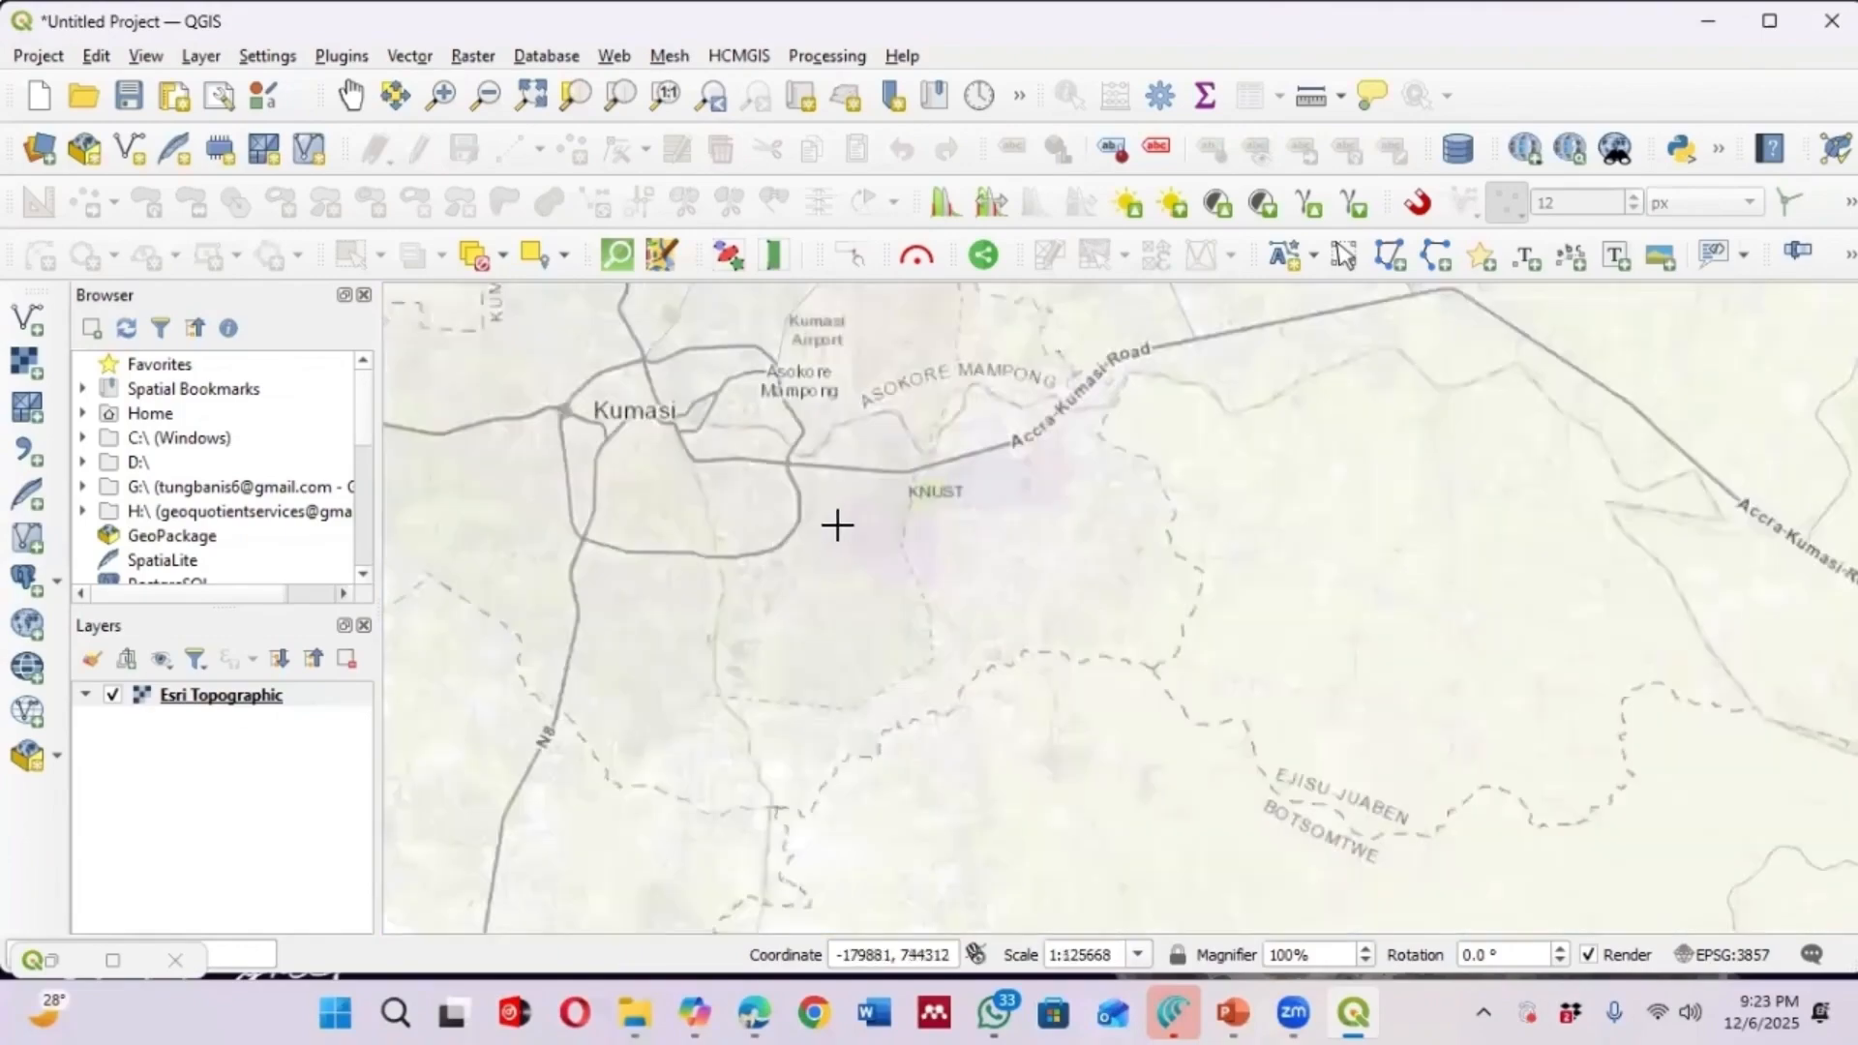
scroll(841, 526, "up", 1)
scroll(826, 539, "up", 2)
scroll(687, 522, "down", 1)
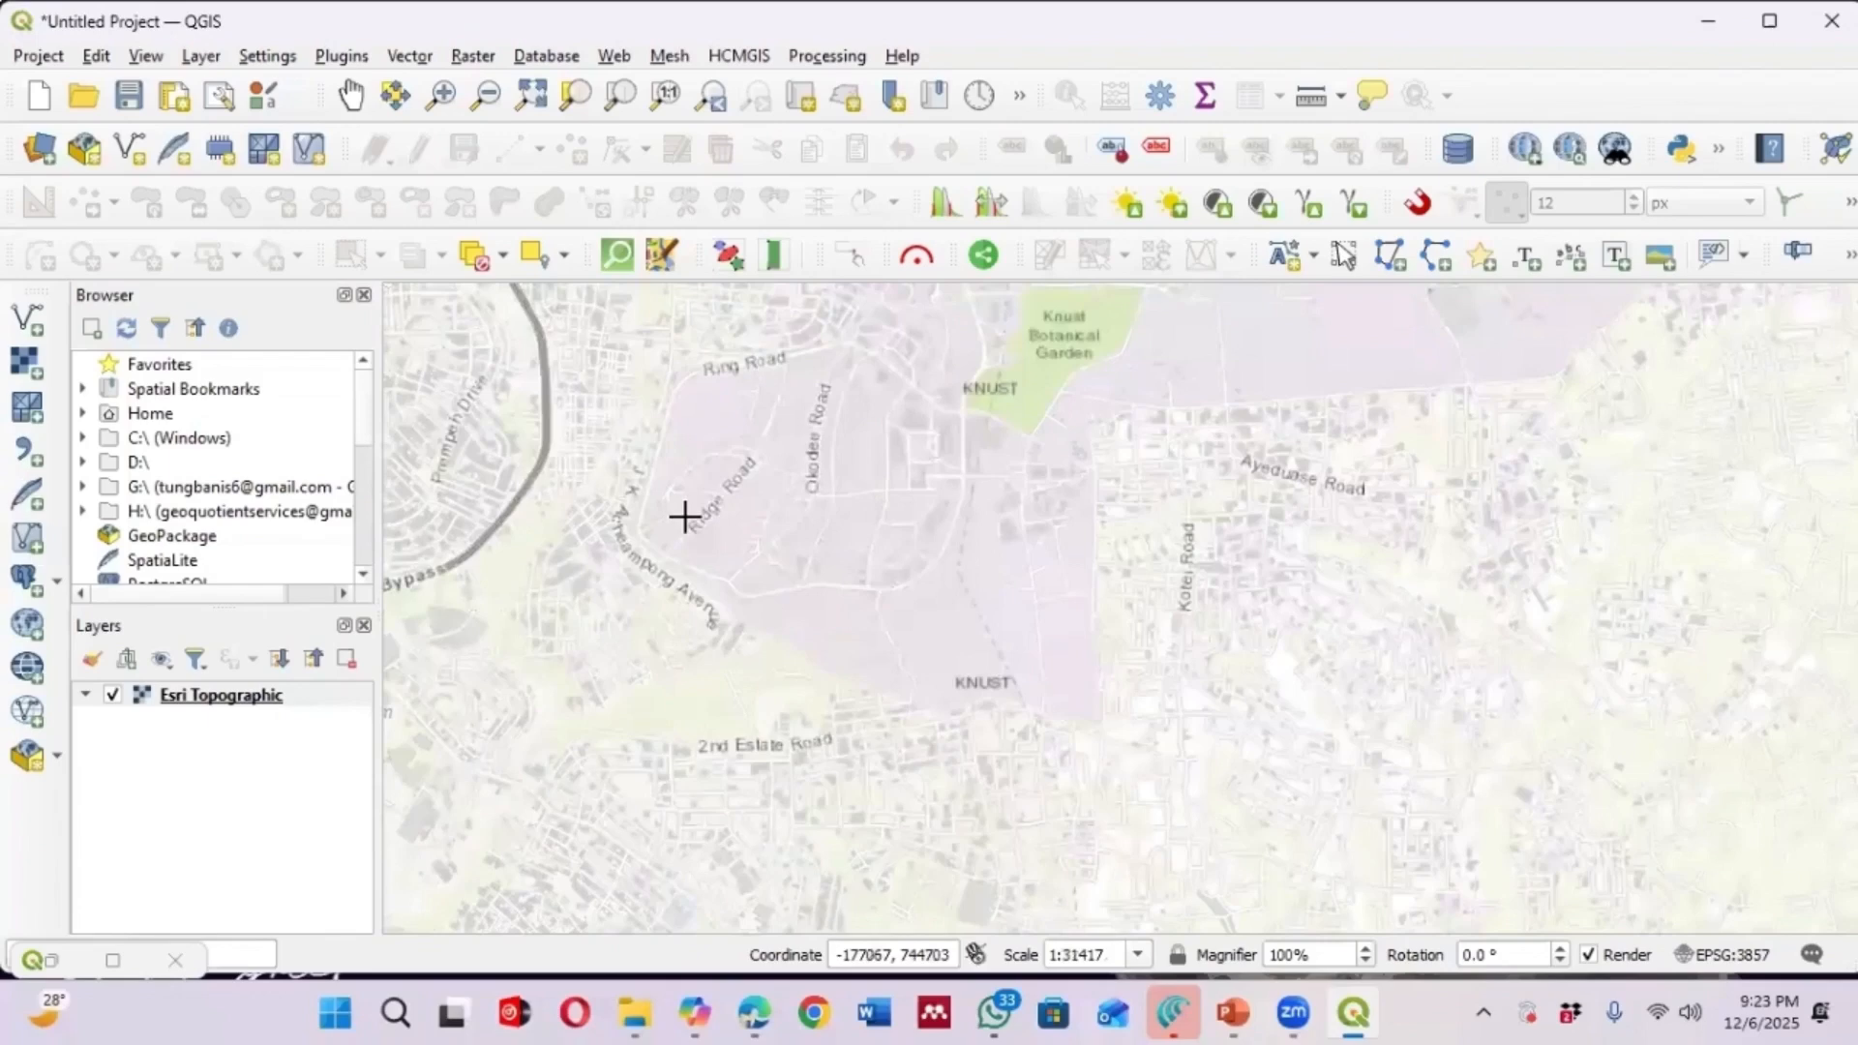
scroll(684, 518, "up", 1)
scroll(609, 581, "down", 1)
scroll(581, 595, "down", 1)
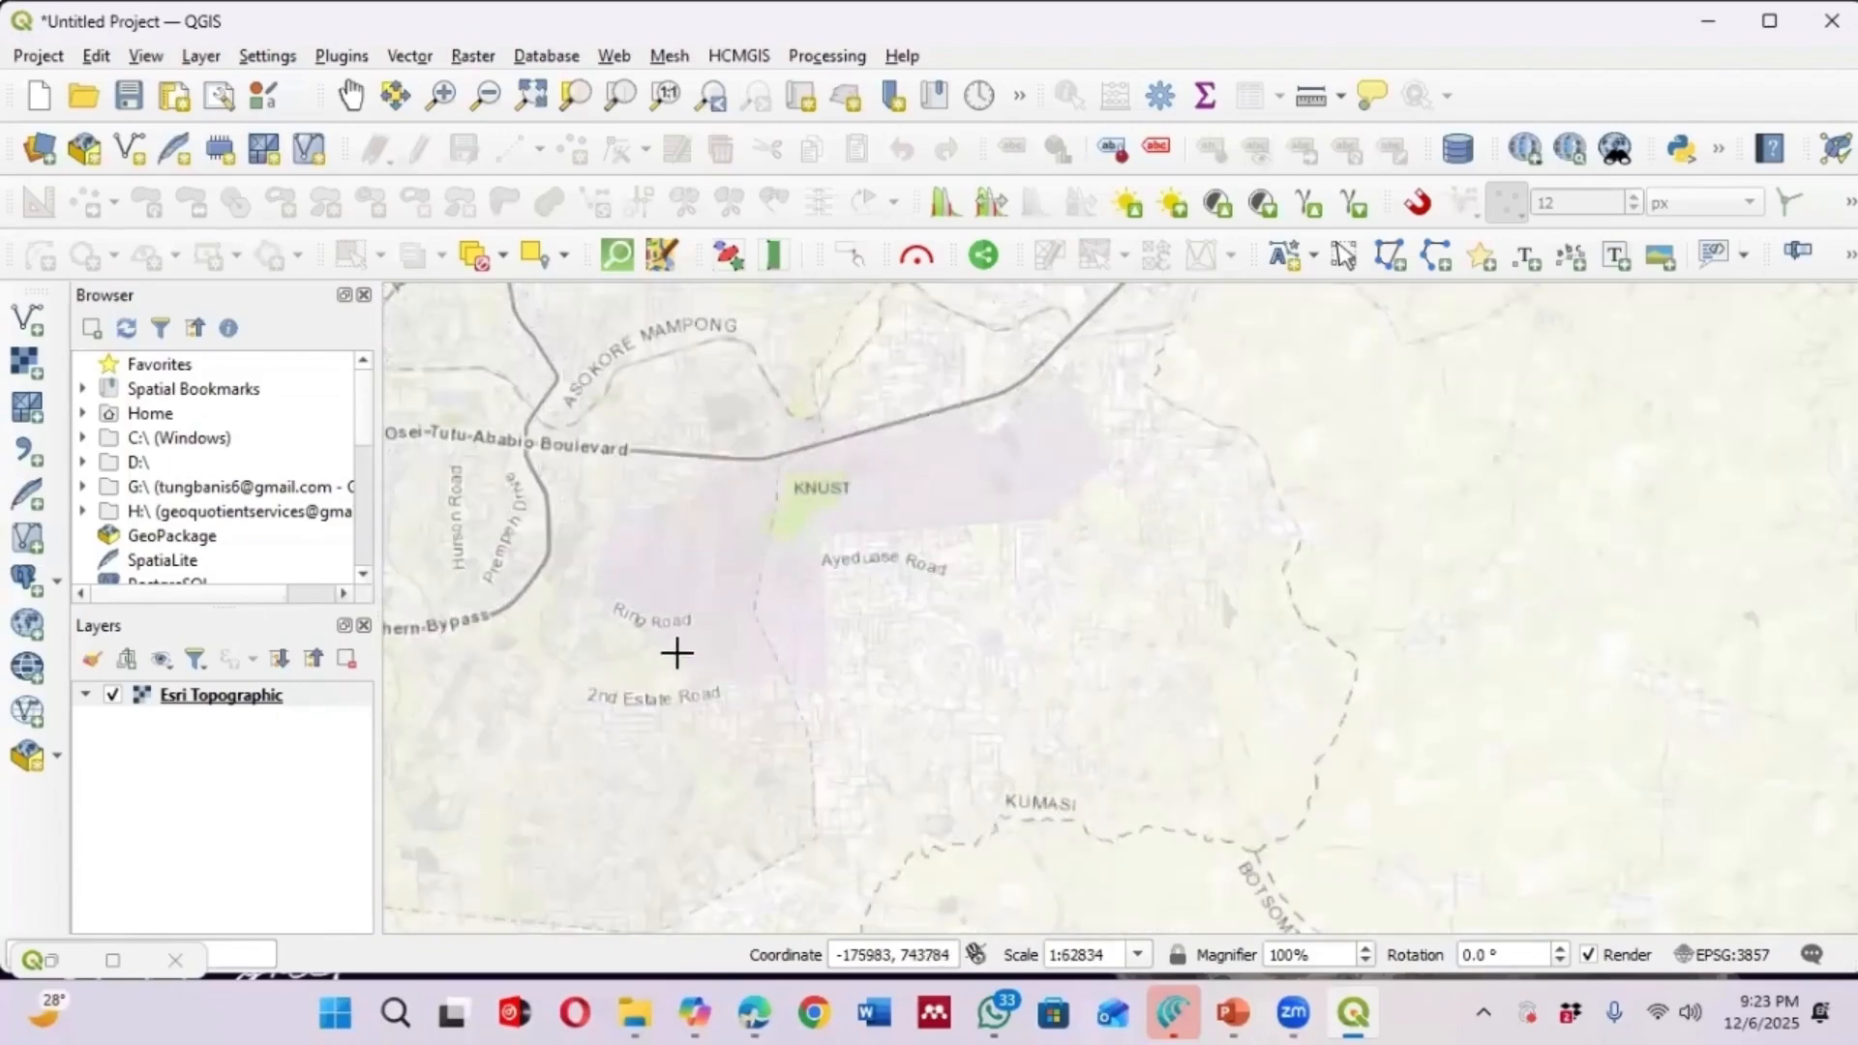
scroll(709, 522, "up", 1)
scroll(871, 581, "down", 1)
scroll(963, 541, "up", 1)
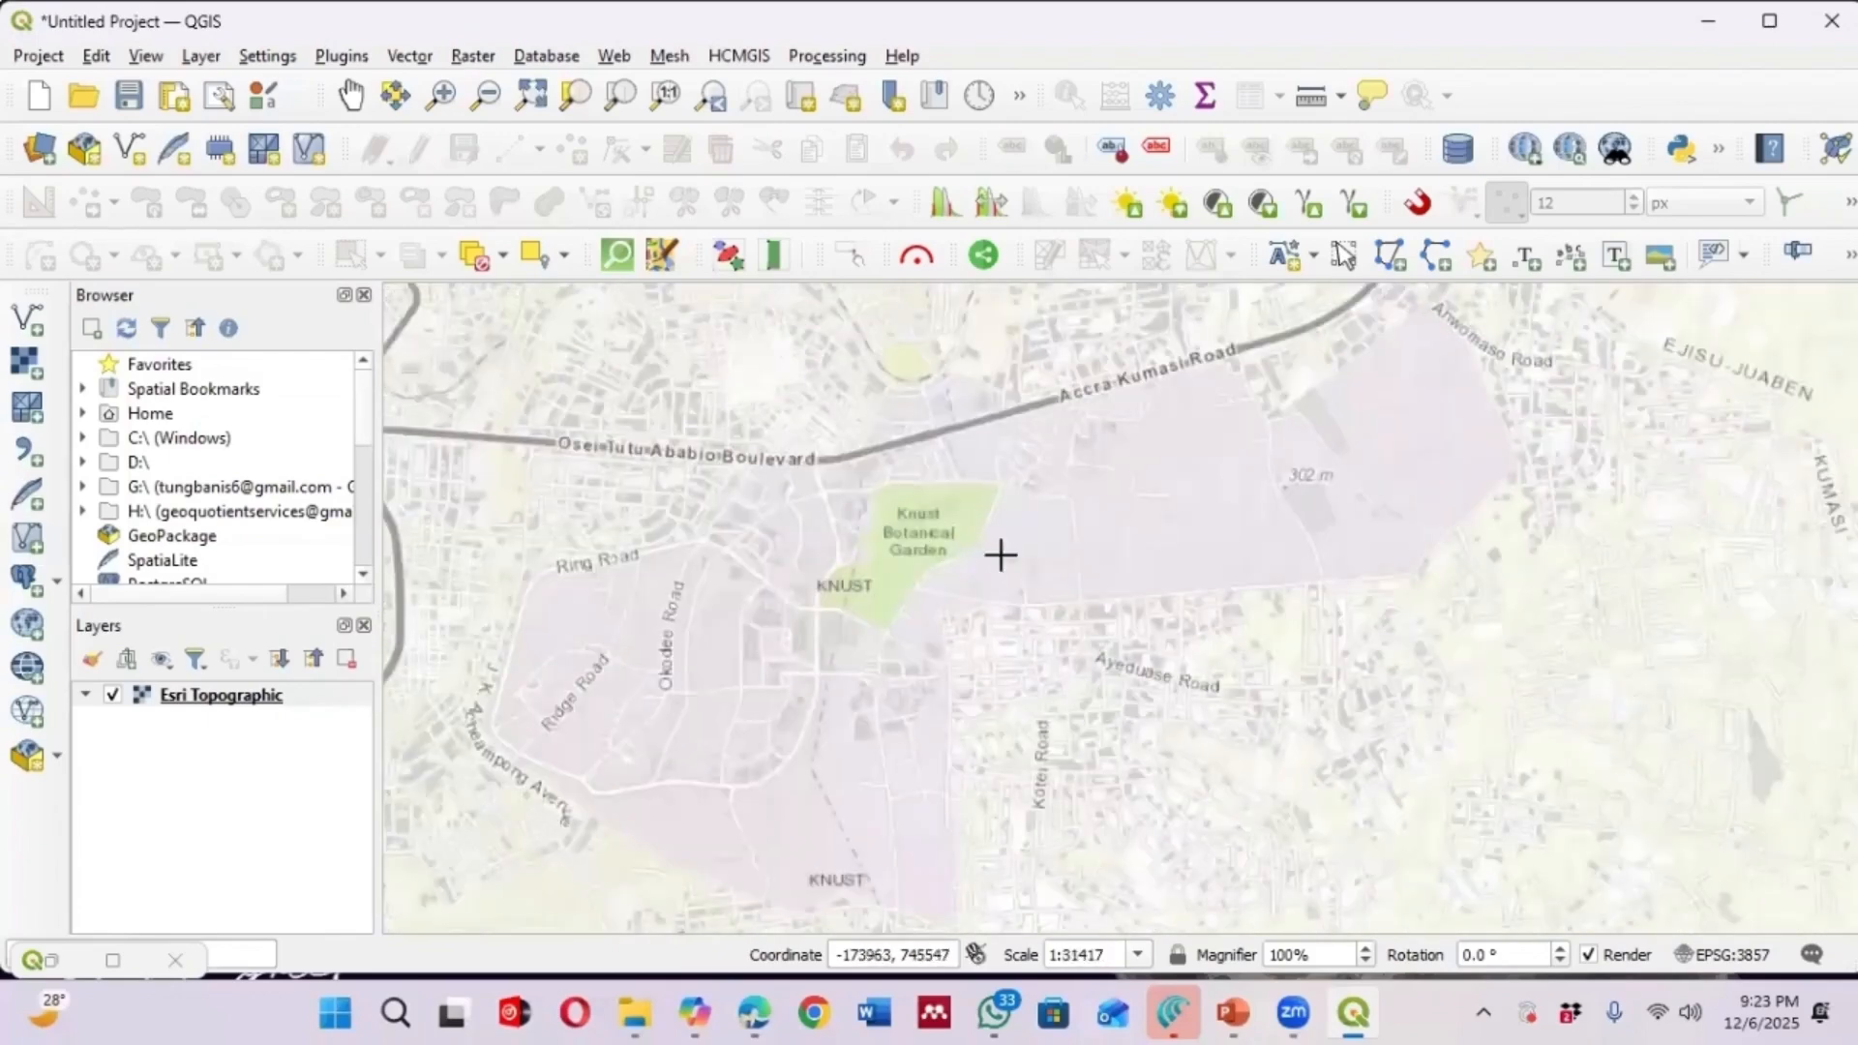
left_click(483, 725)
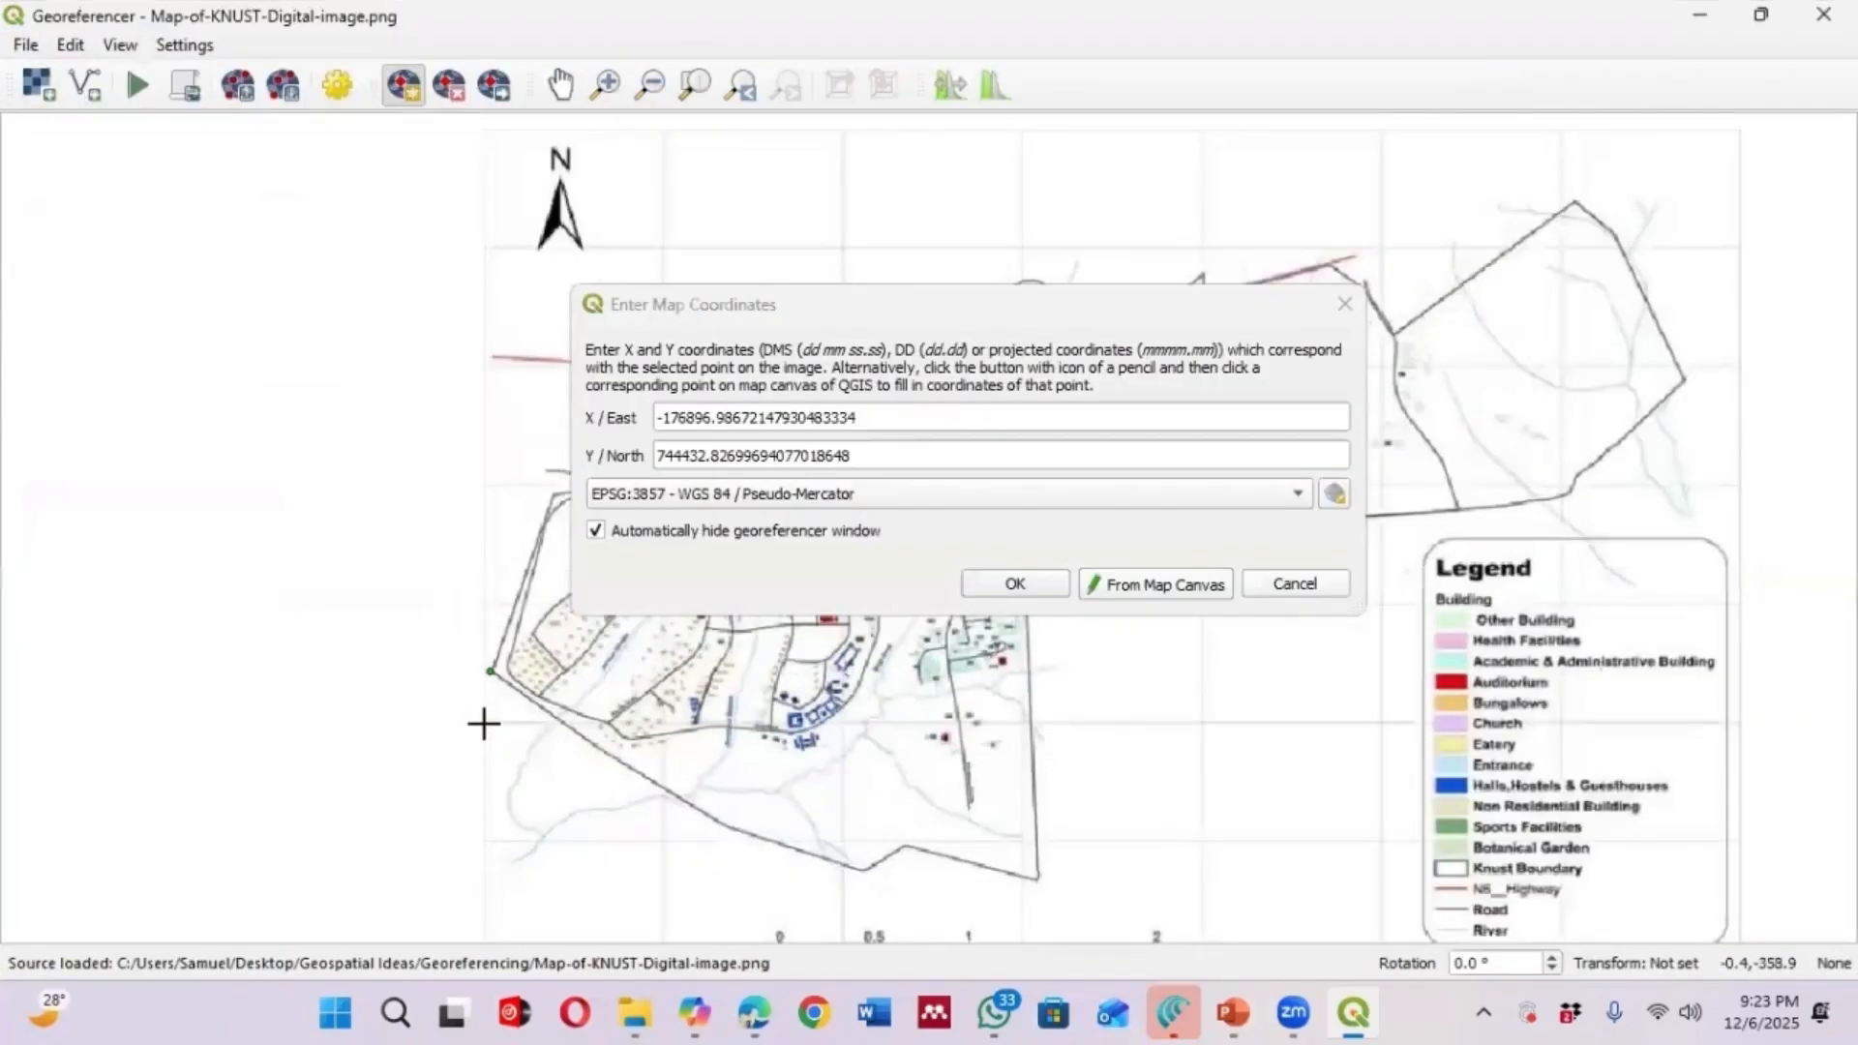
left_click(1006, 583)
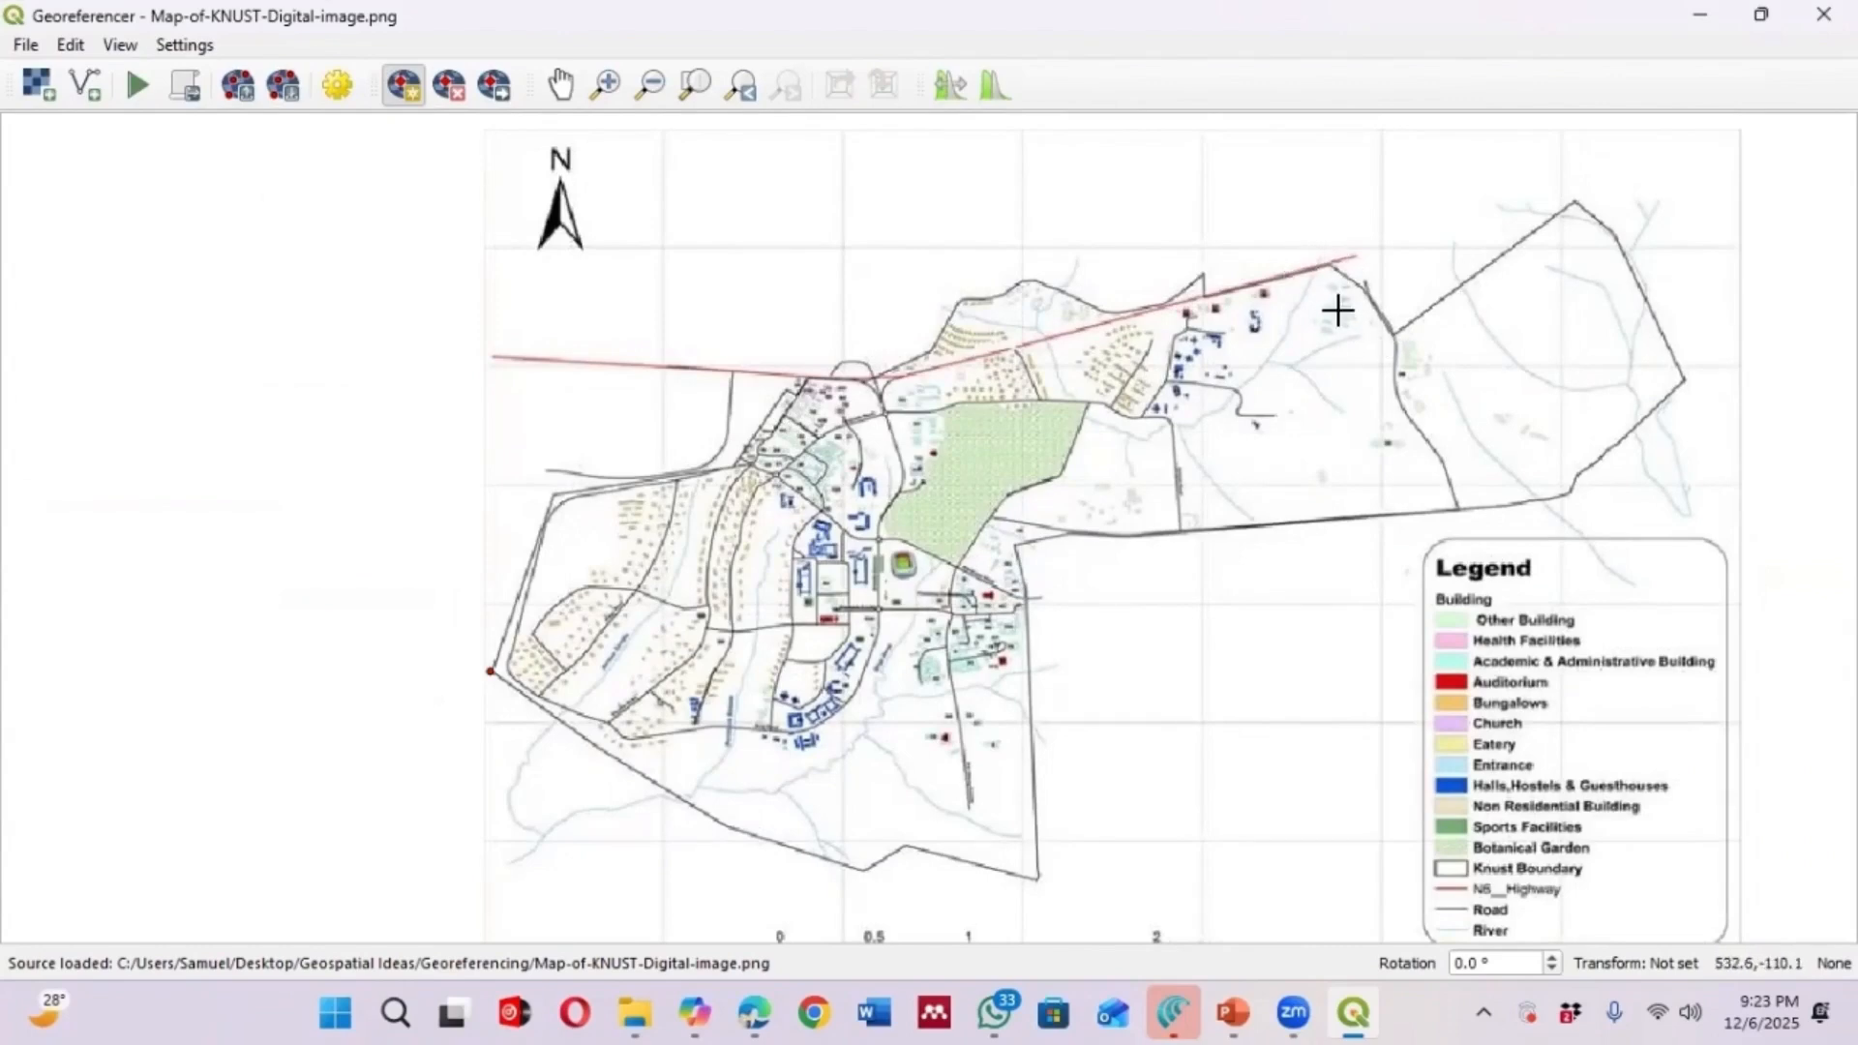
Add a second GCP where the highway meets the north-eastern boundary, matching it on Accra-Kumasi Road on the basemap
left_click(1329, 263)
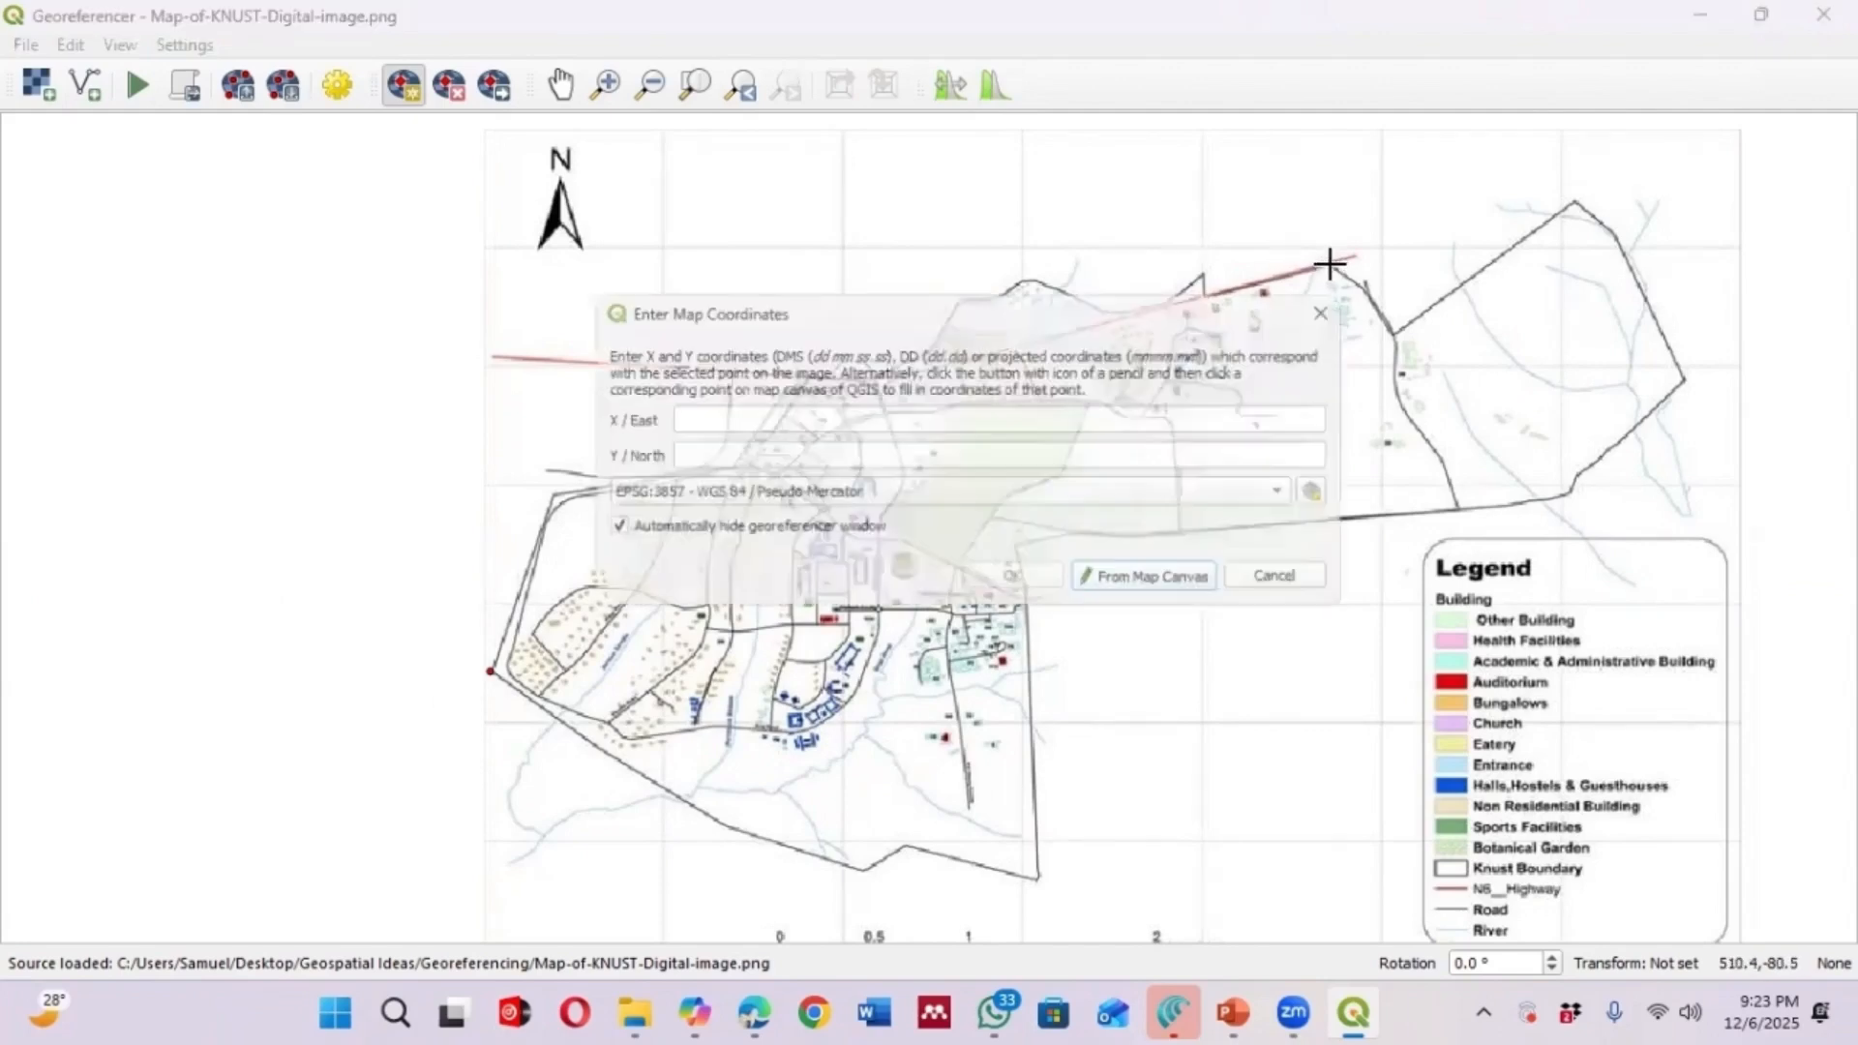
left_click(1143, 592)
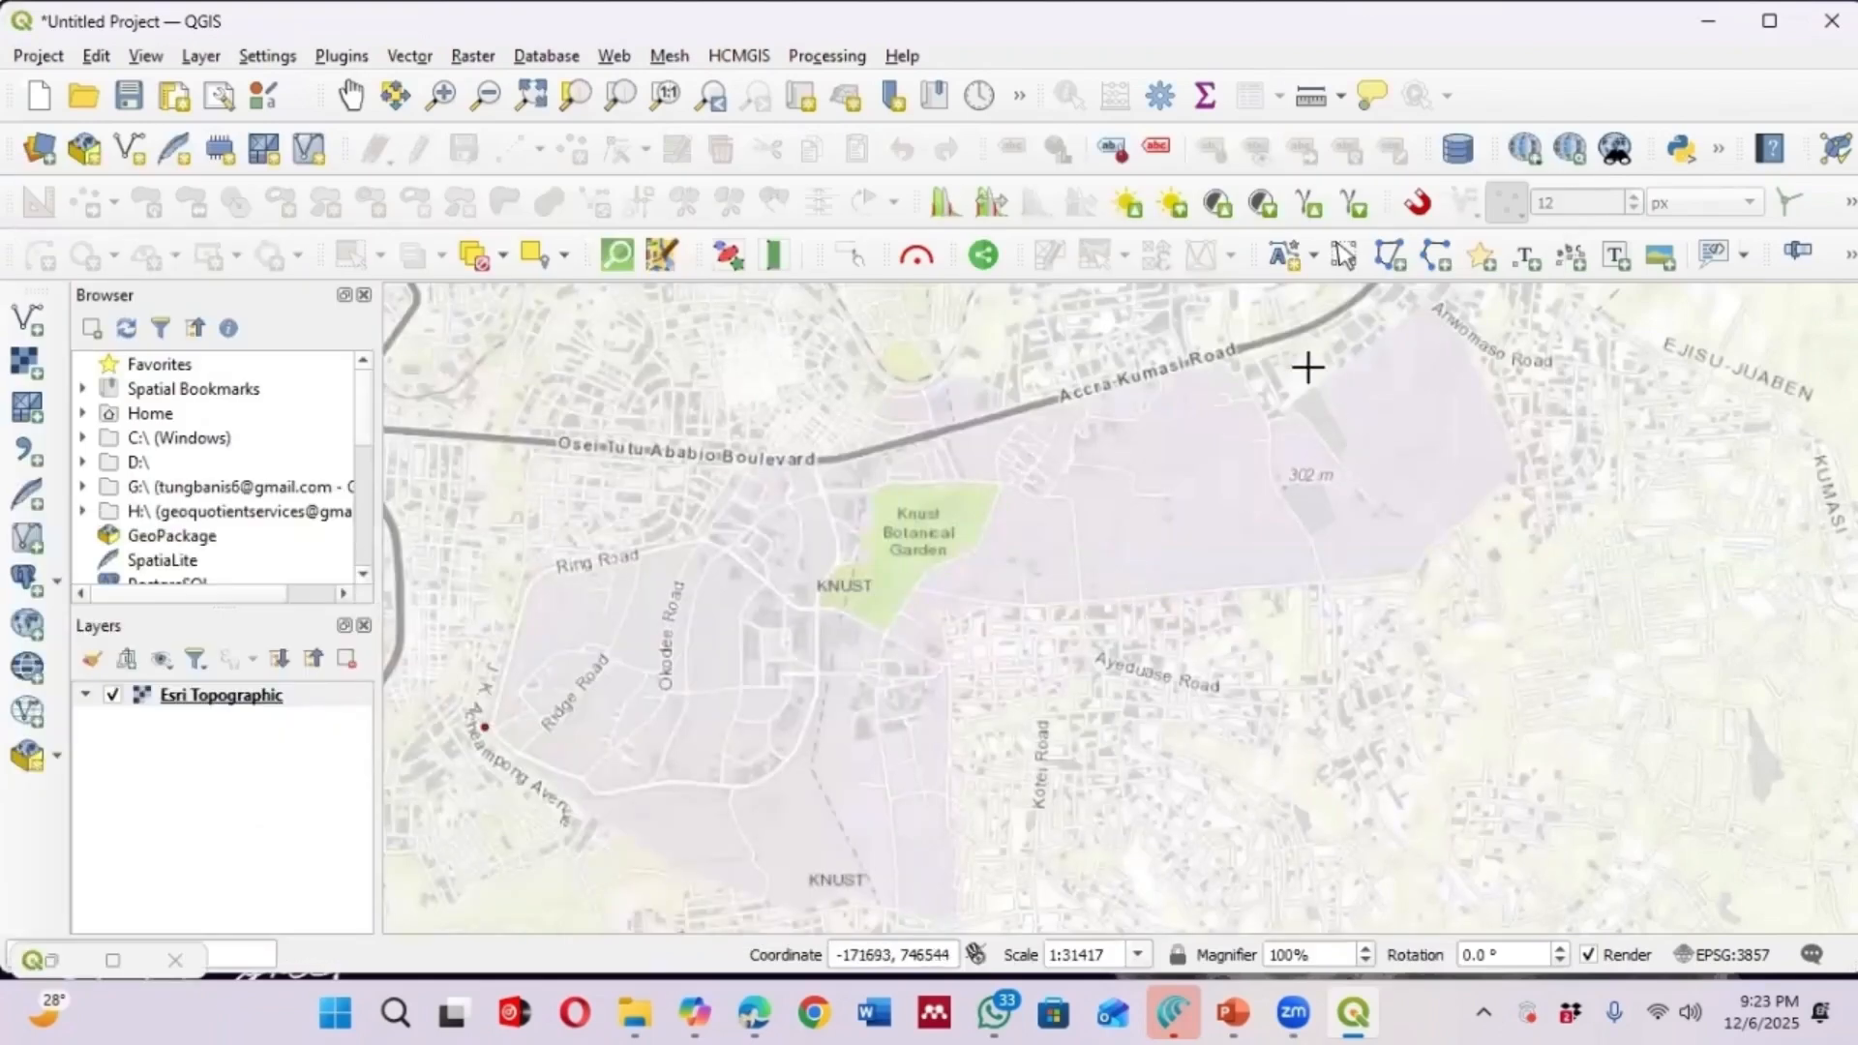
left_click(1217, 359)
left_click(1029, 591)
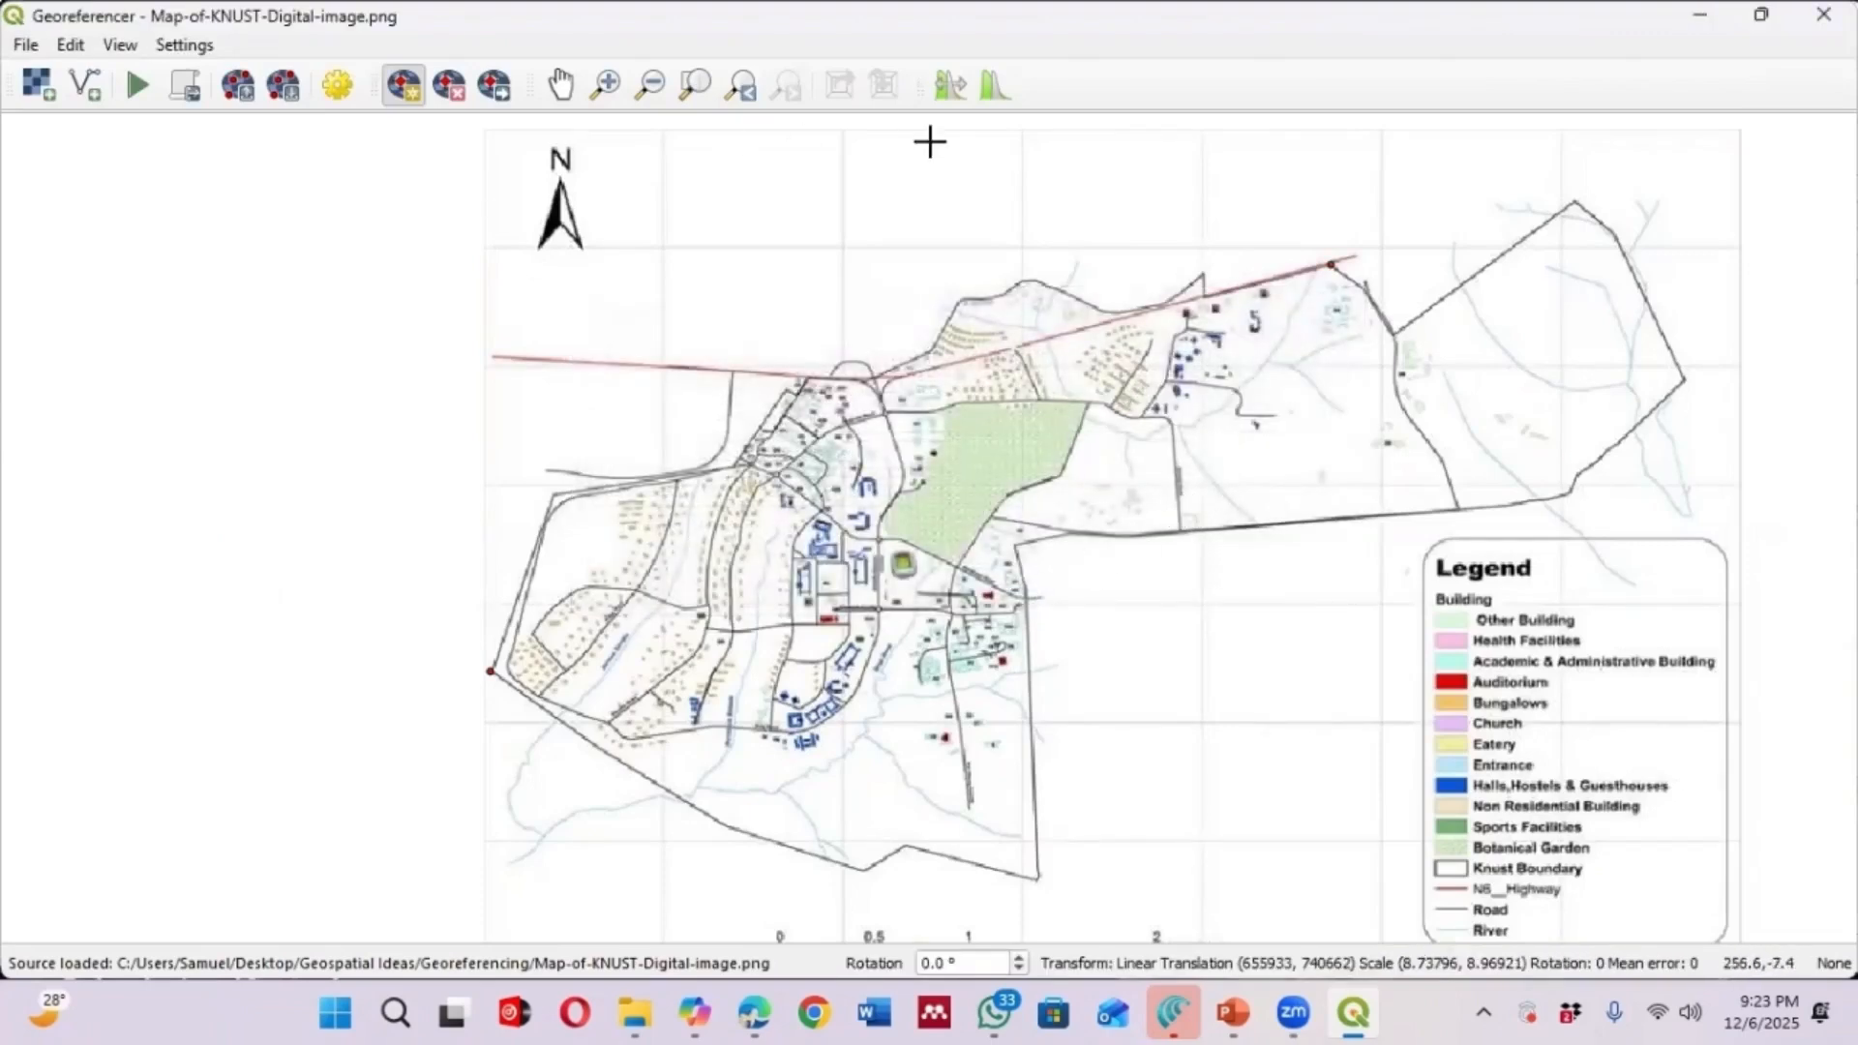
Add a third GCP at the boundary's north-eastern tip, matching it to the point near Kentinkrono on the basemap
scroll(785, 488, "down", 1)
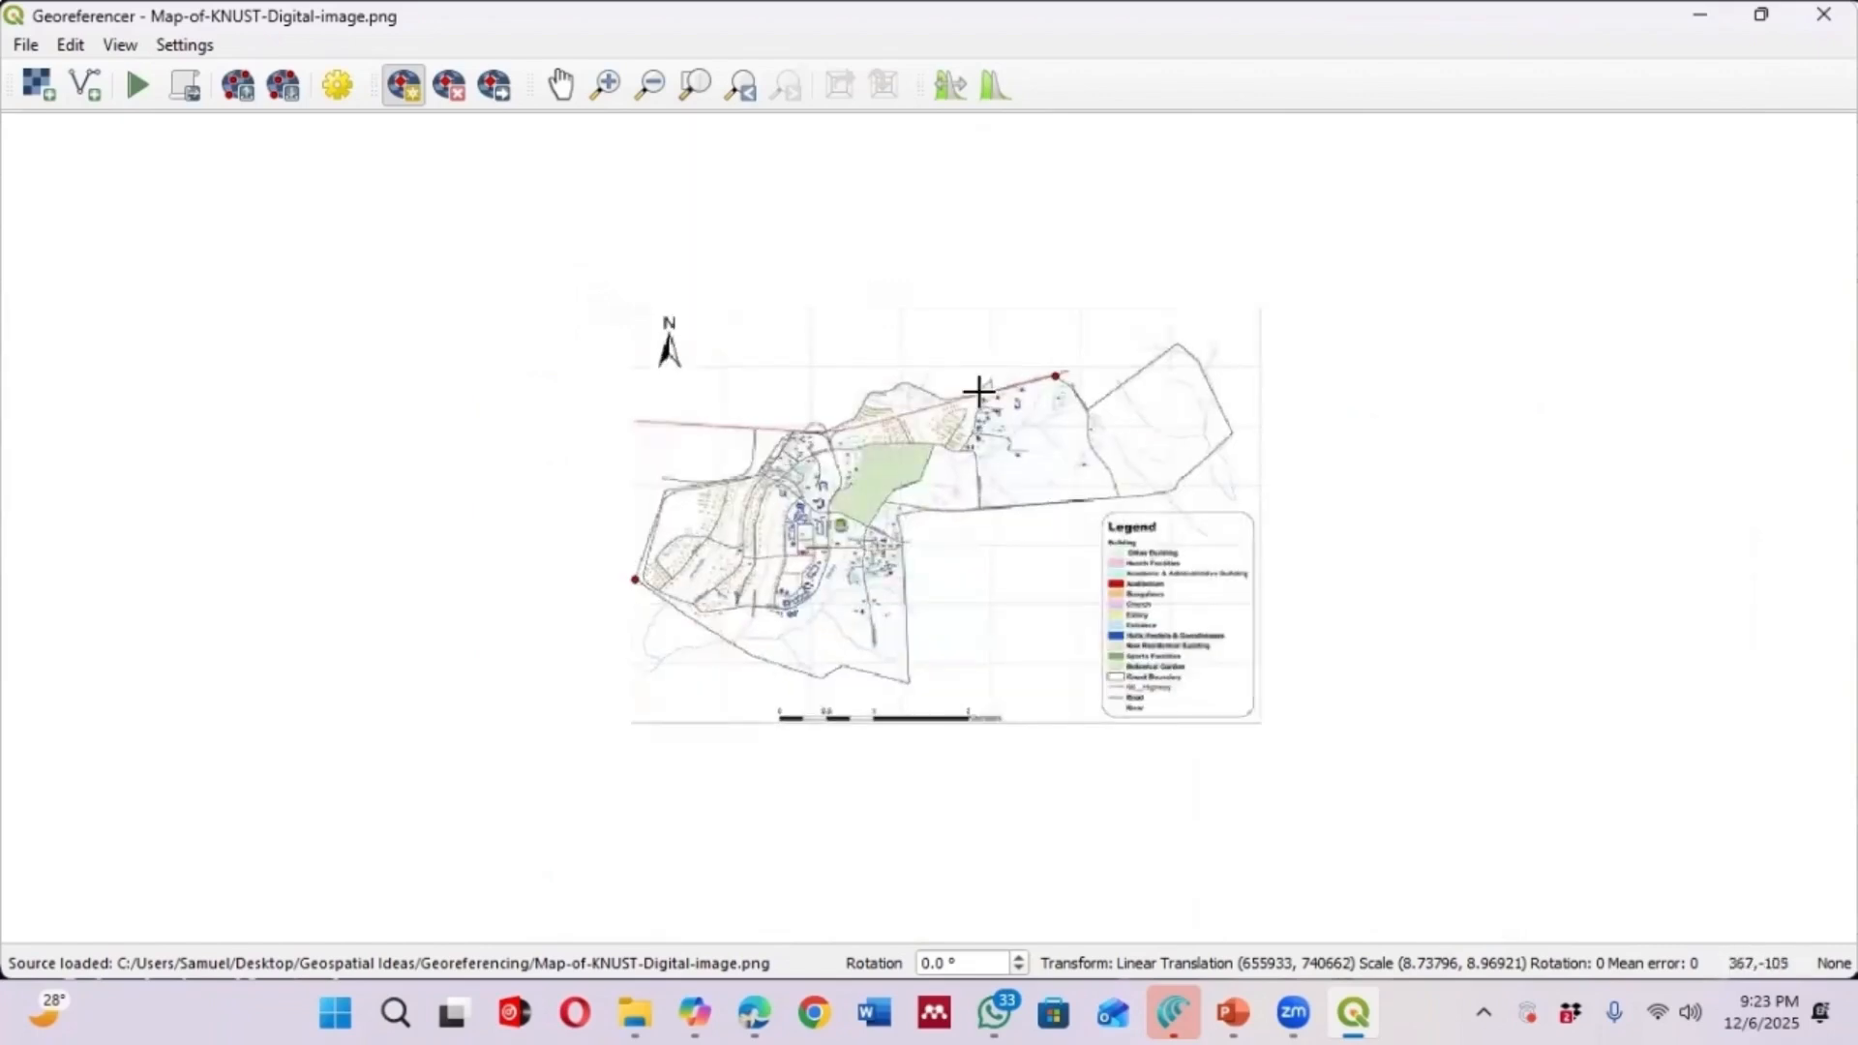
scroll(1173, 328, "up", 1)
scroll(1184, 359, "up", 1)
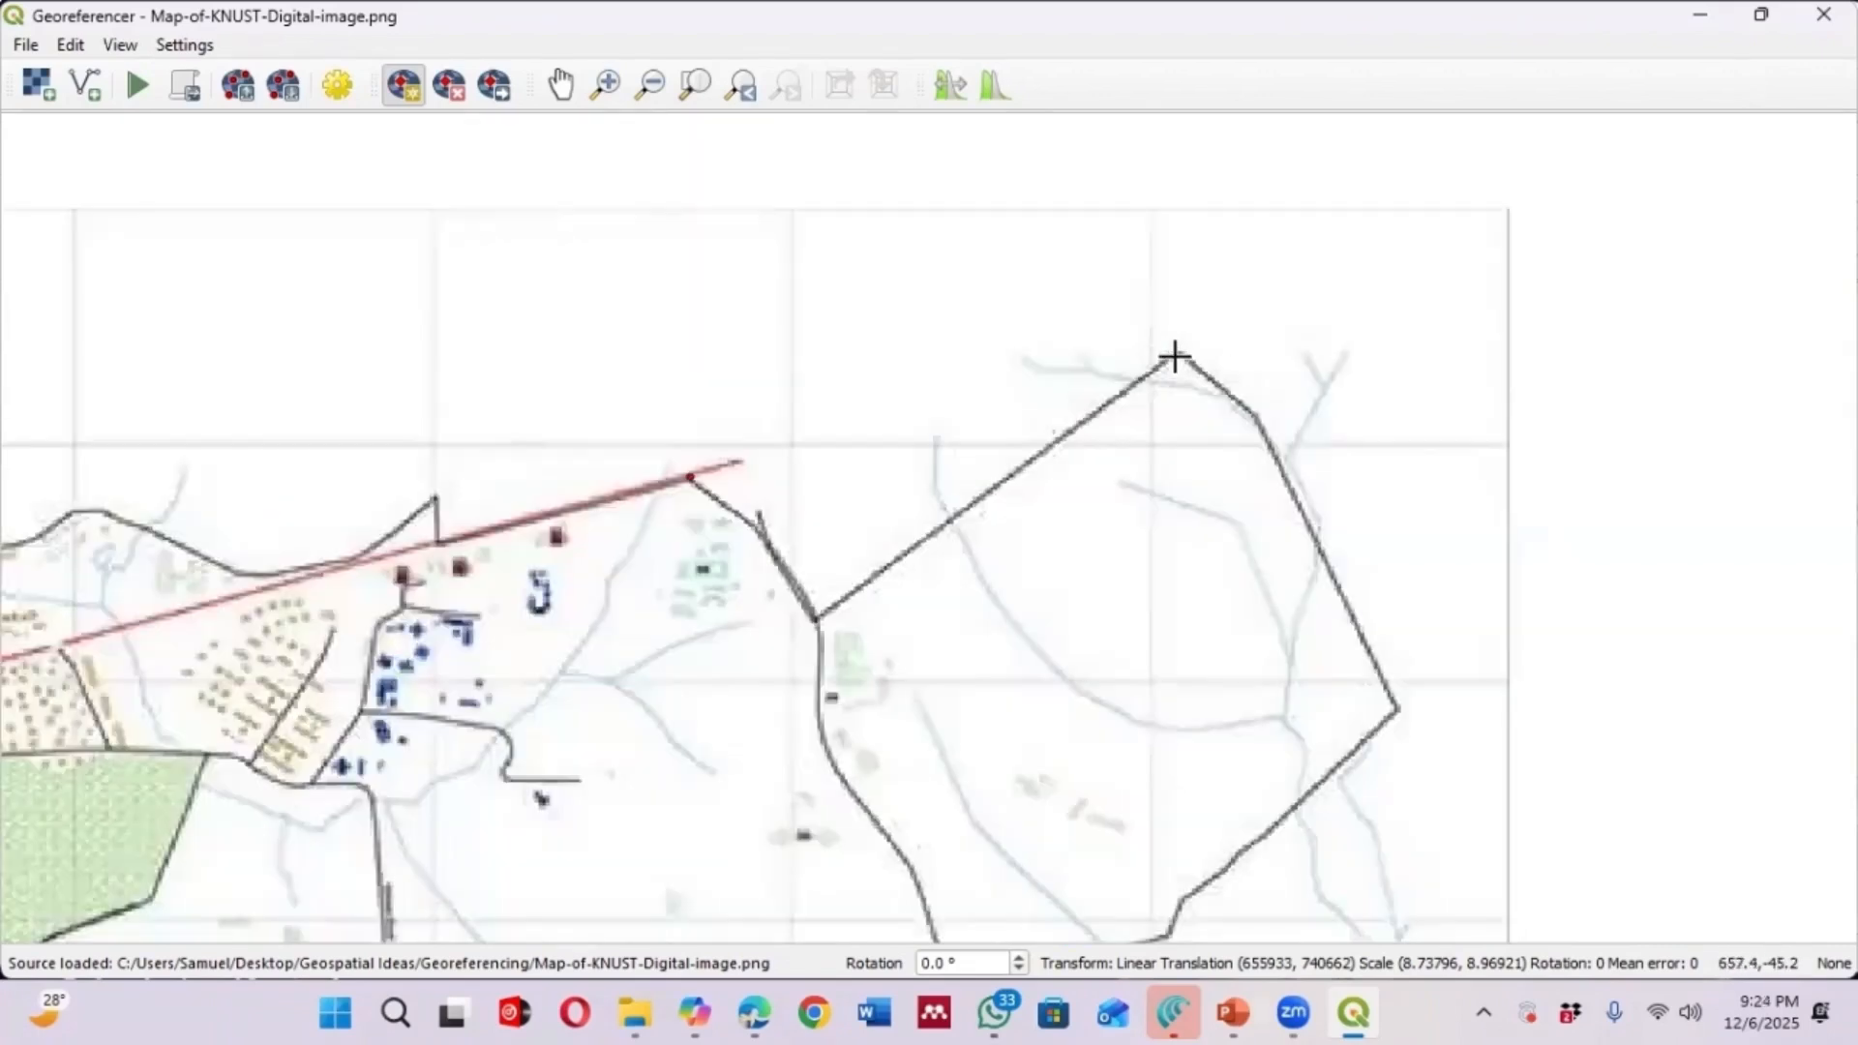
left_click(1174, 354)
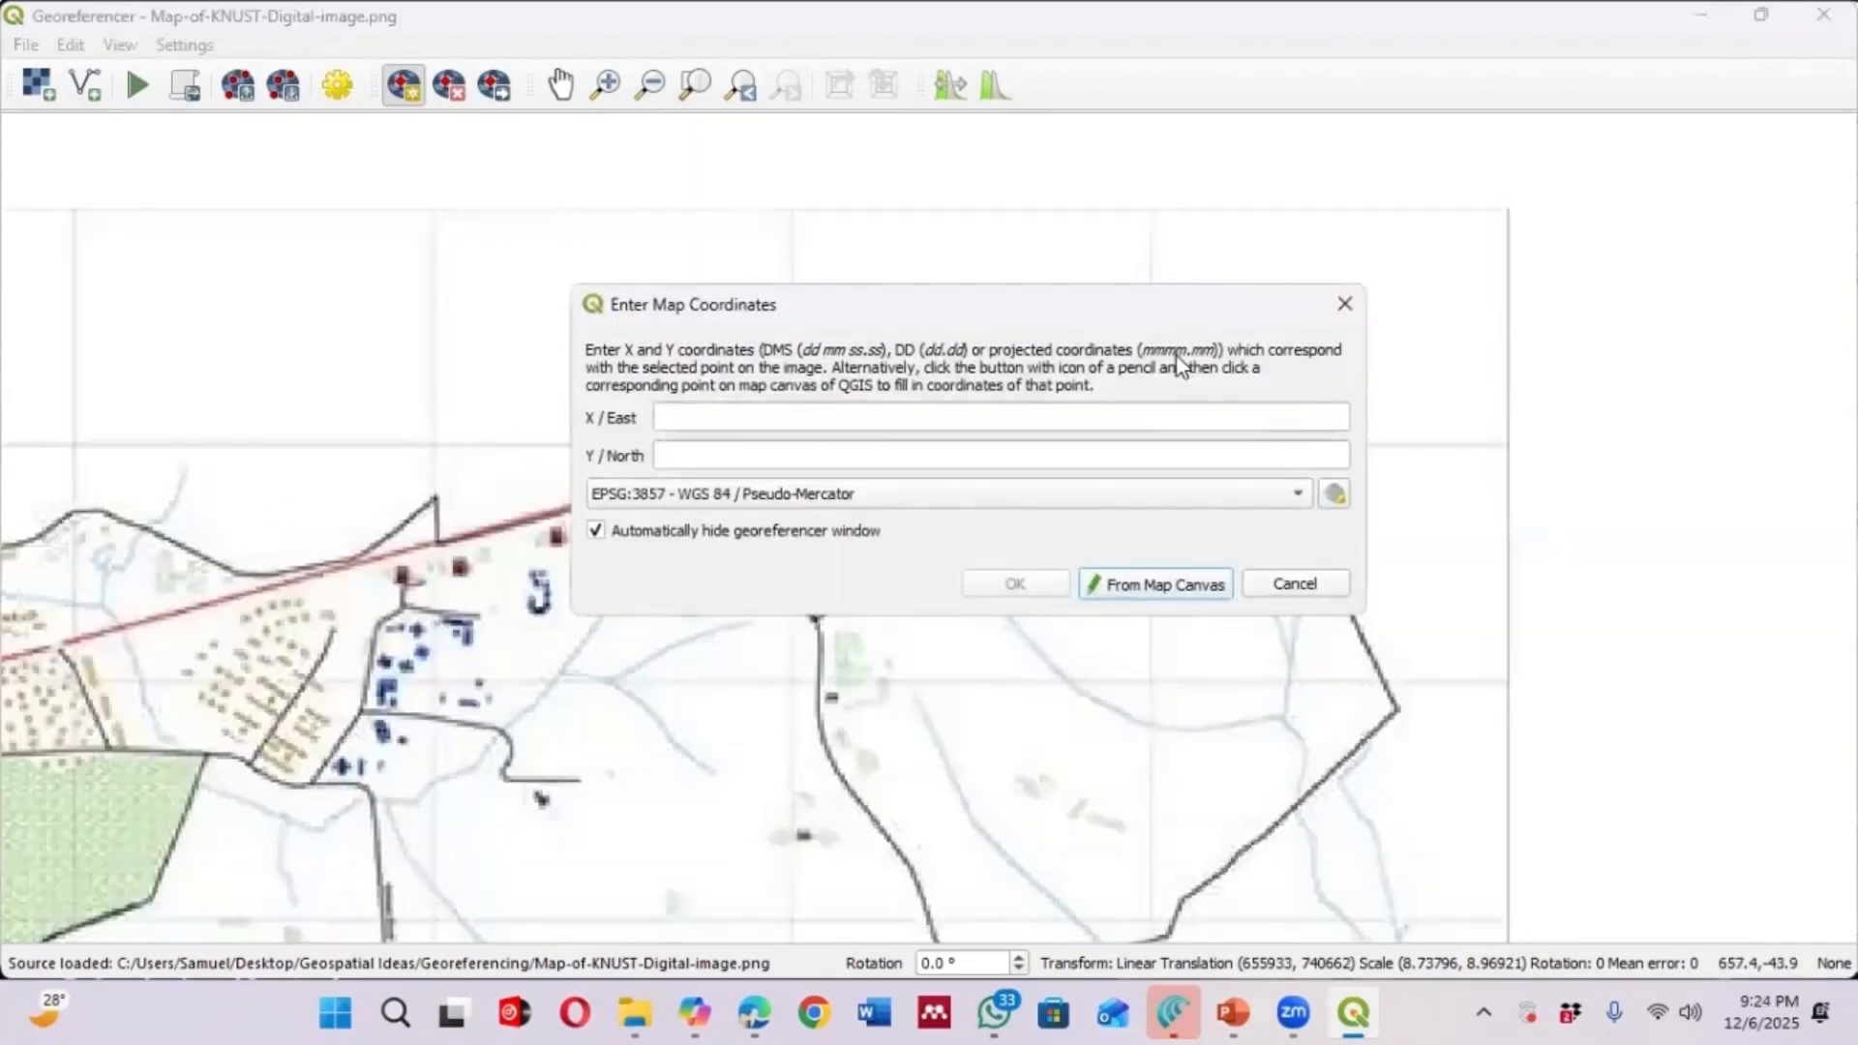
left_click(1170, 586)
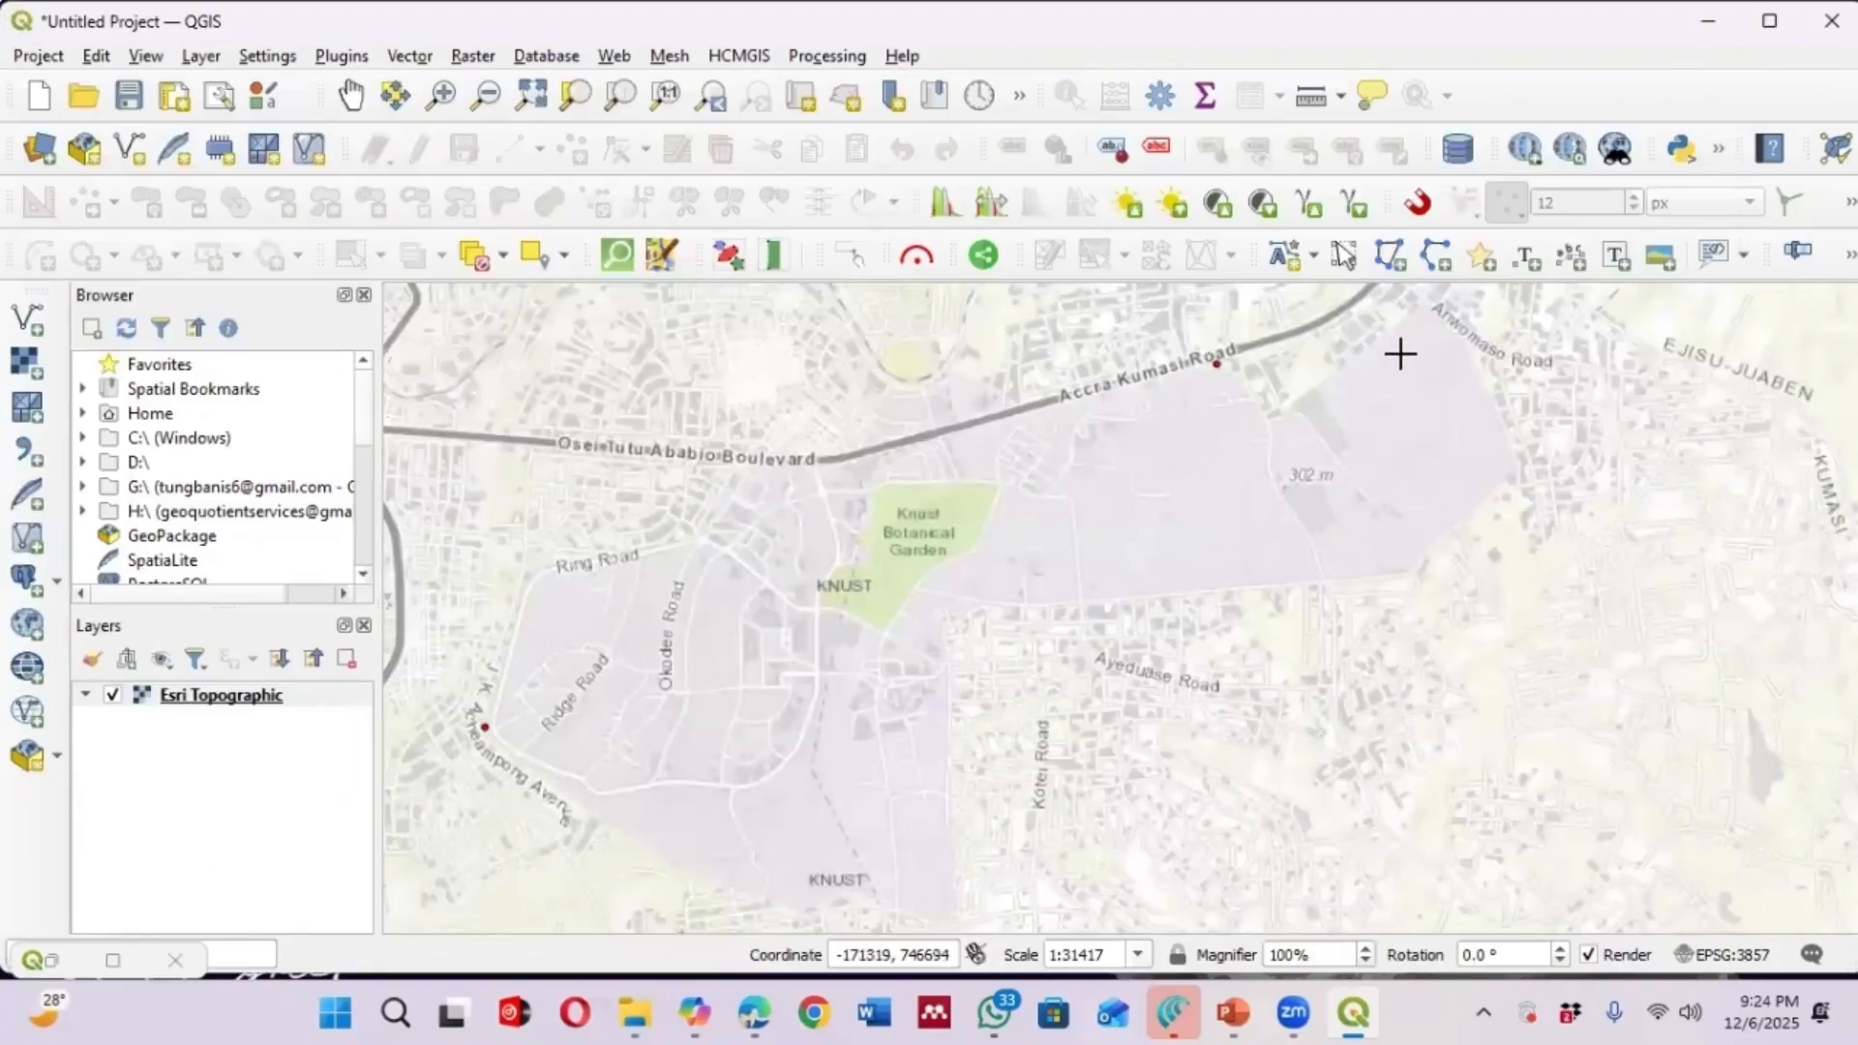
scroll(1277, 410, "down", 1)
scroll(1298, 490, "up", 3)
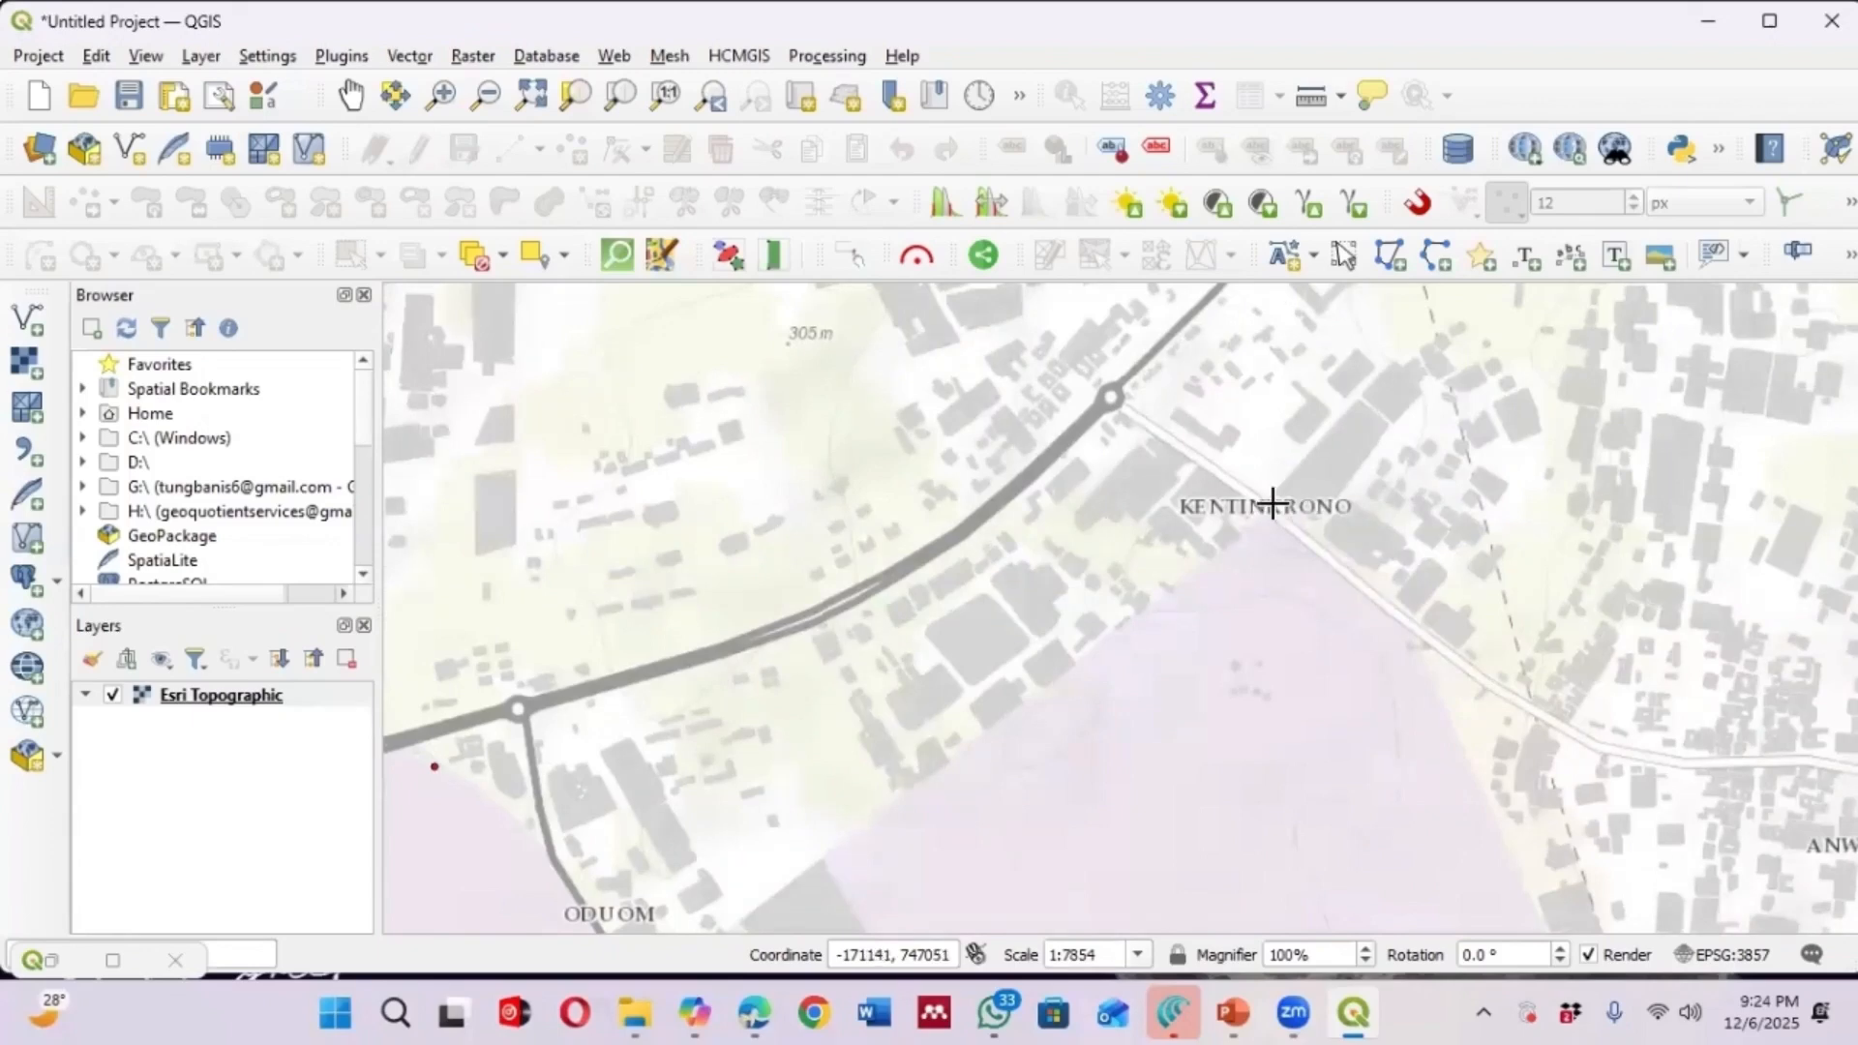
left_click(1264, 507)
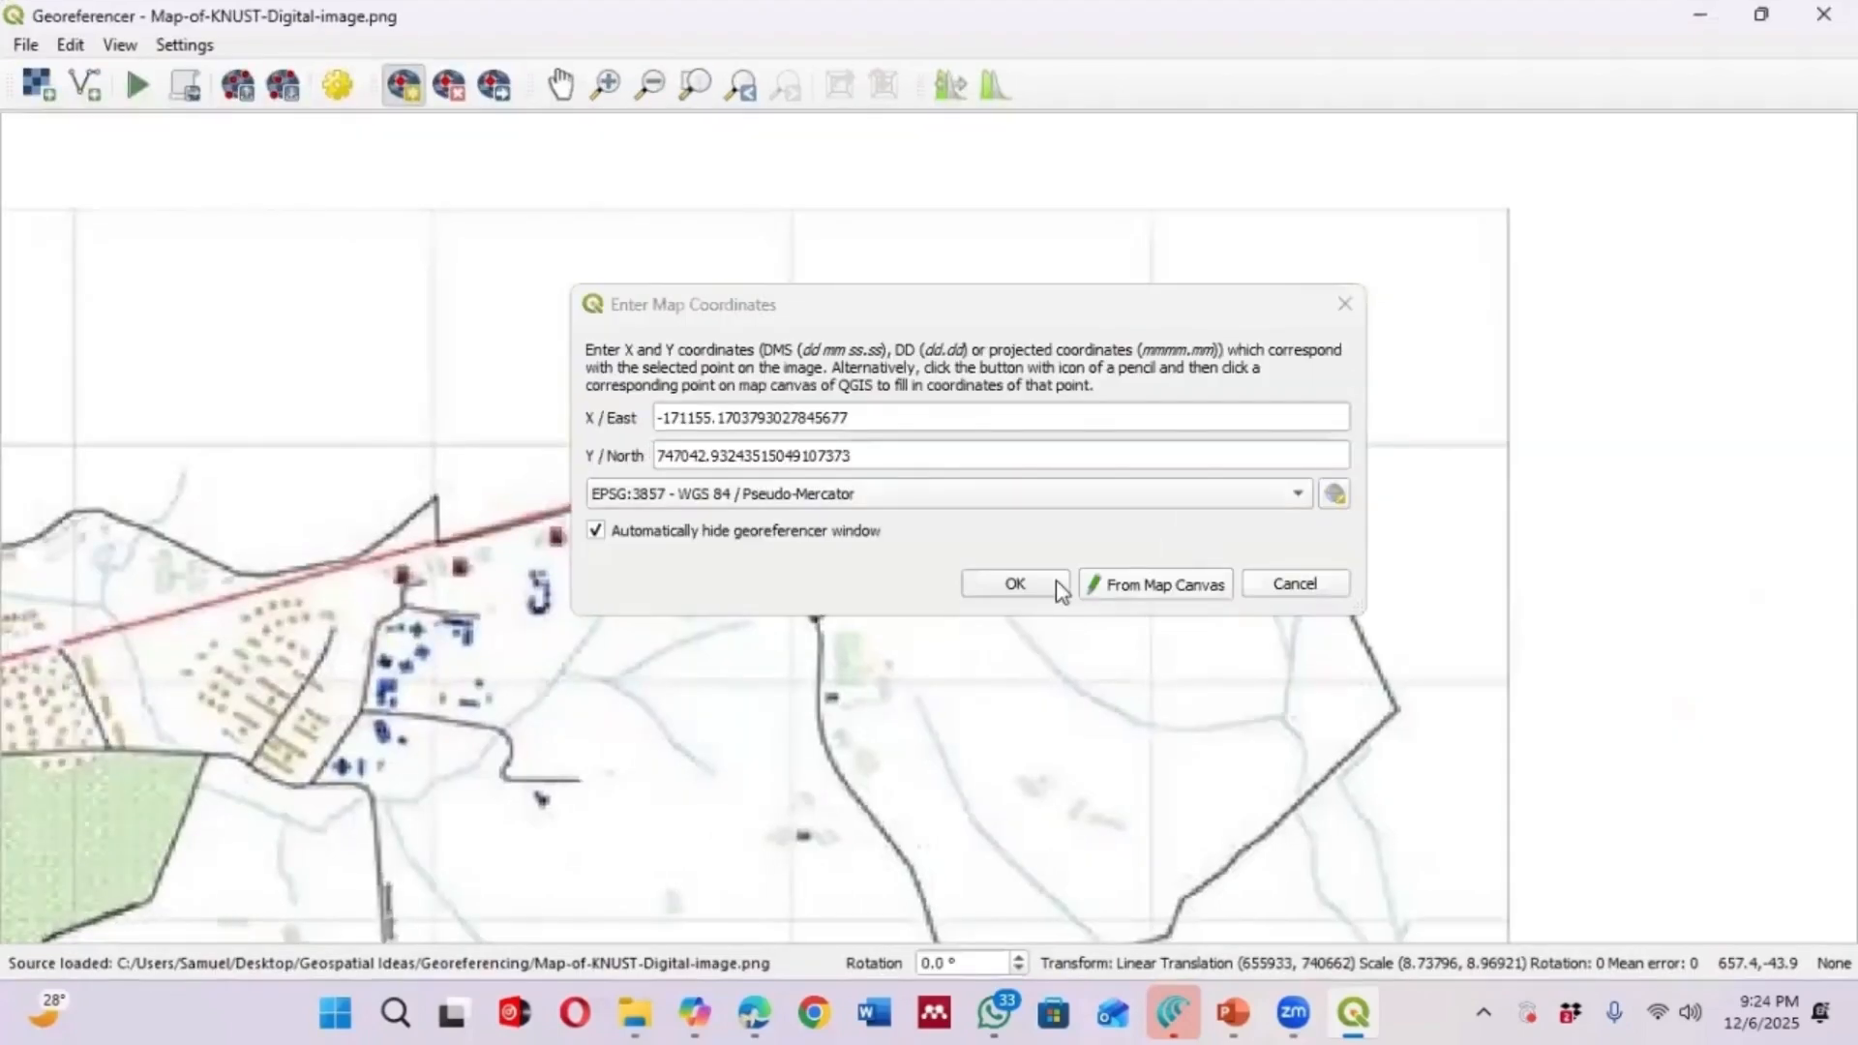
left_click(1020, 580)
Add a fourth GCP at the boundary's southern corner, matching it to the point near Kotei on the basemap
scroll(1113, 314, "down", 2)
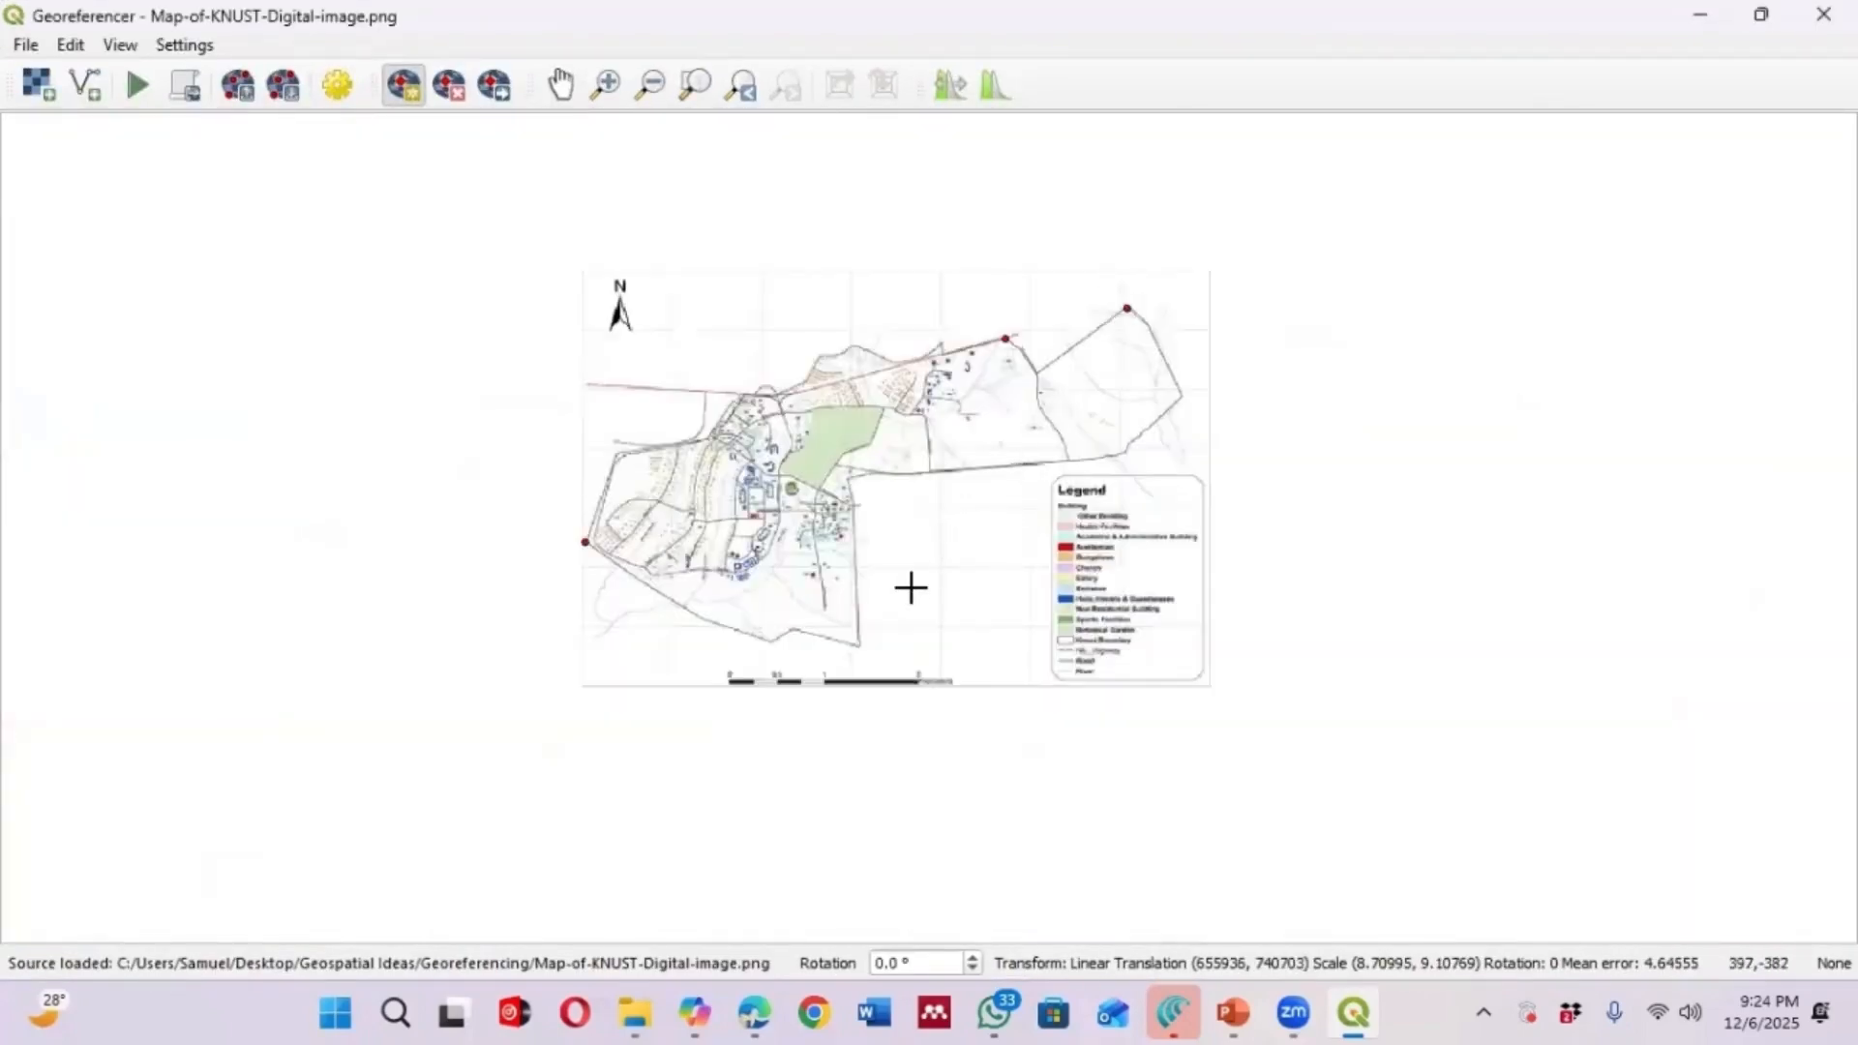
scroll(825, 613, "up", 1)
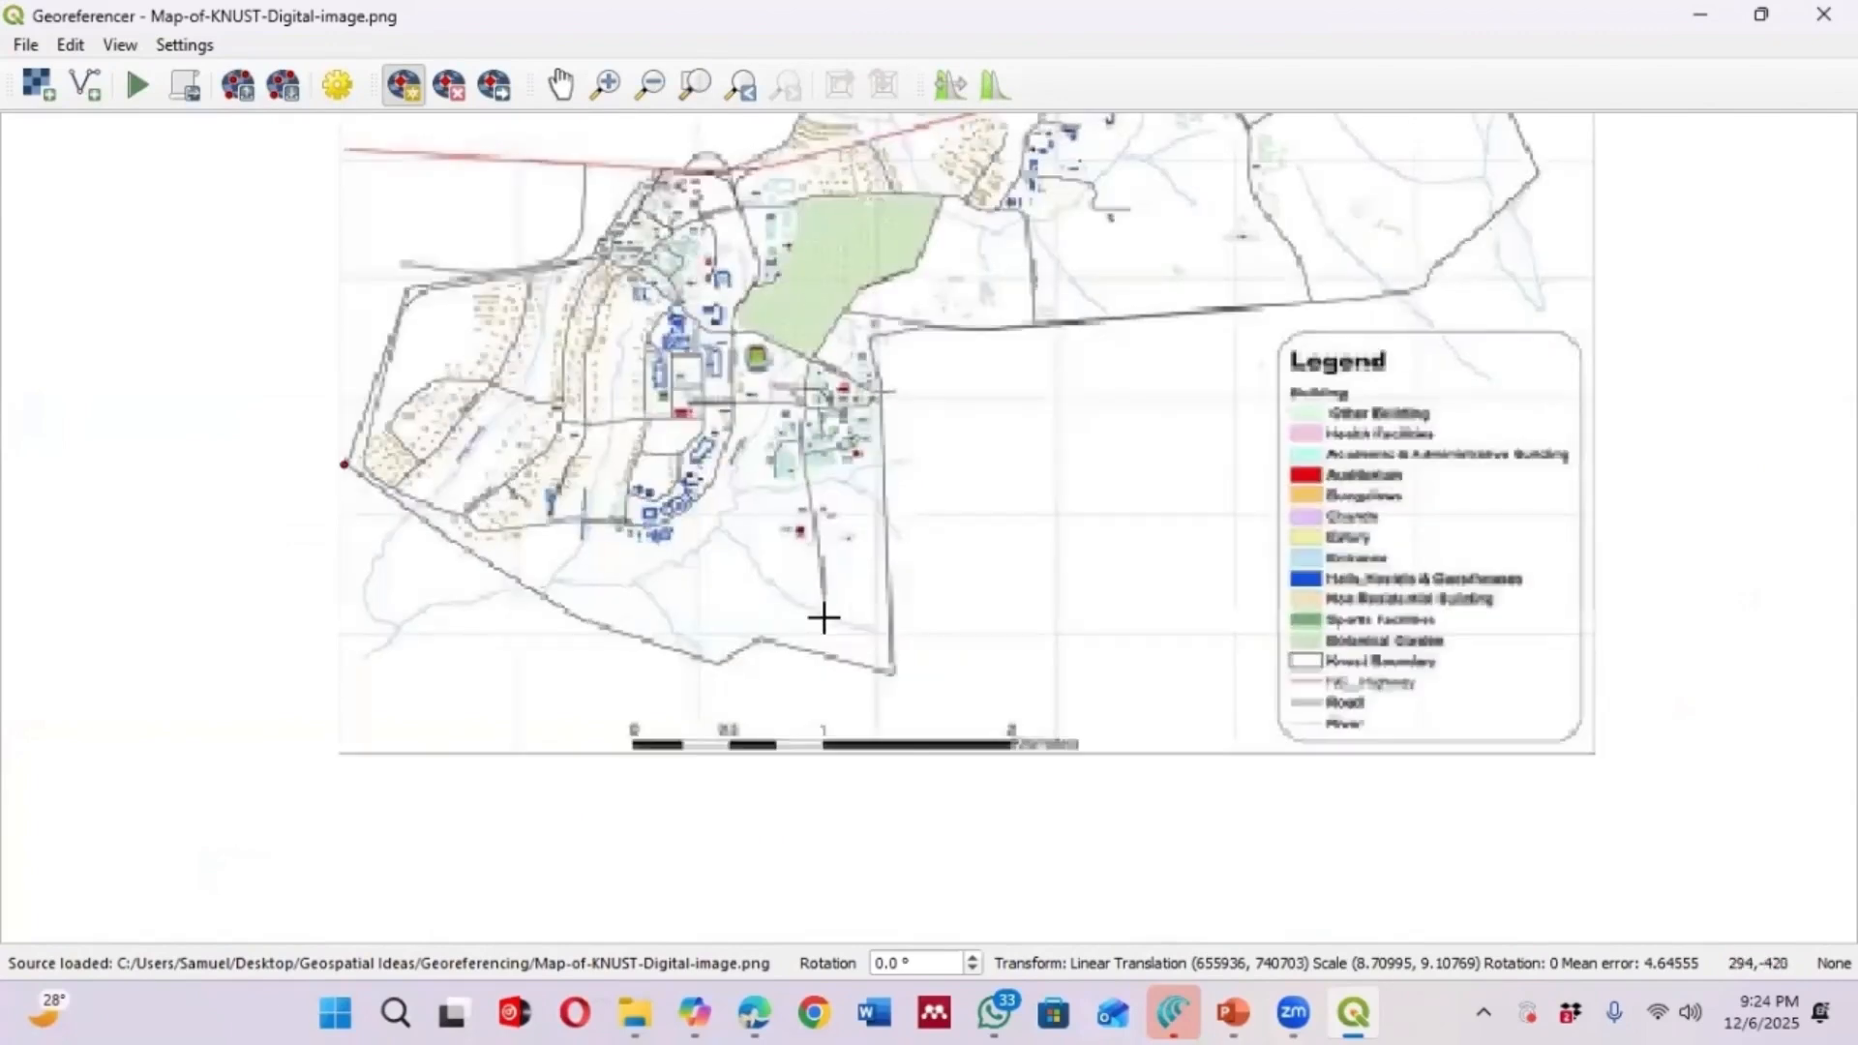
scroll(829, 742, "down", 1)
scroll(849, 725, "up", 2)
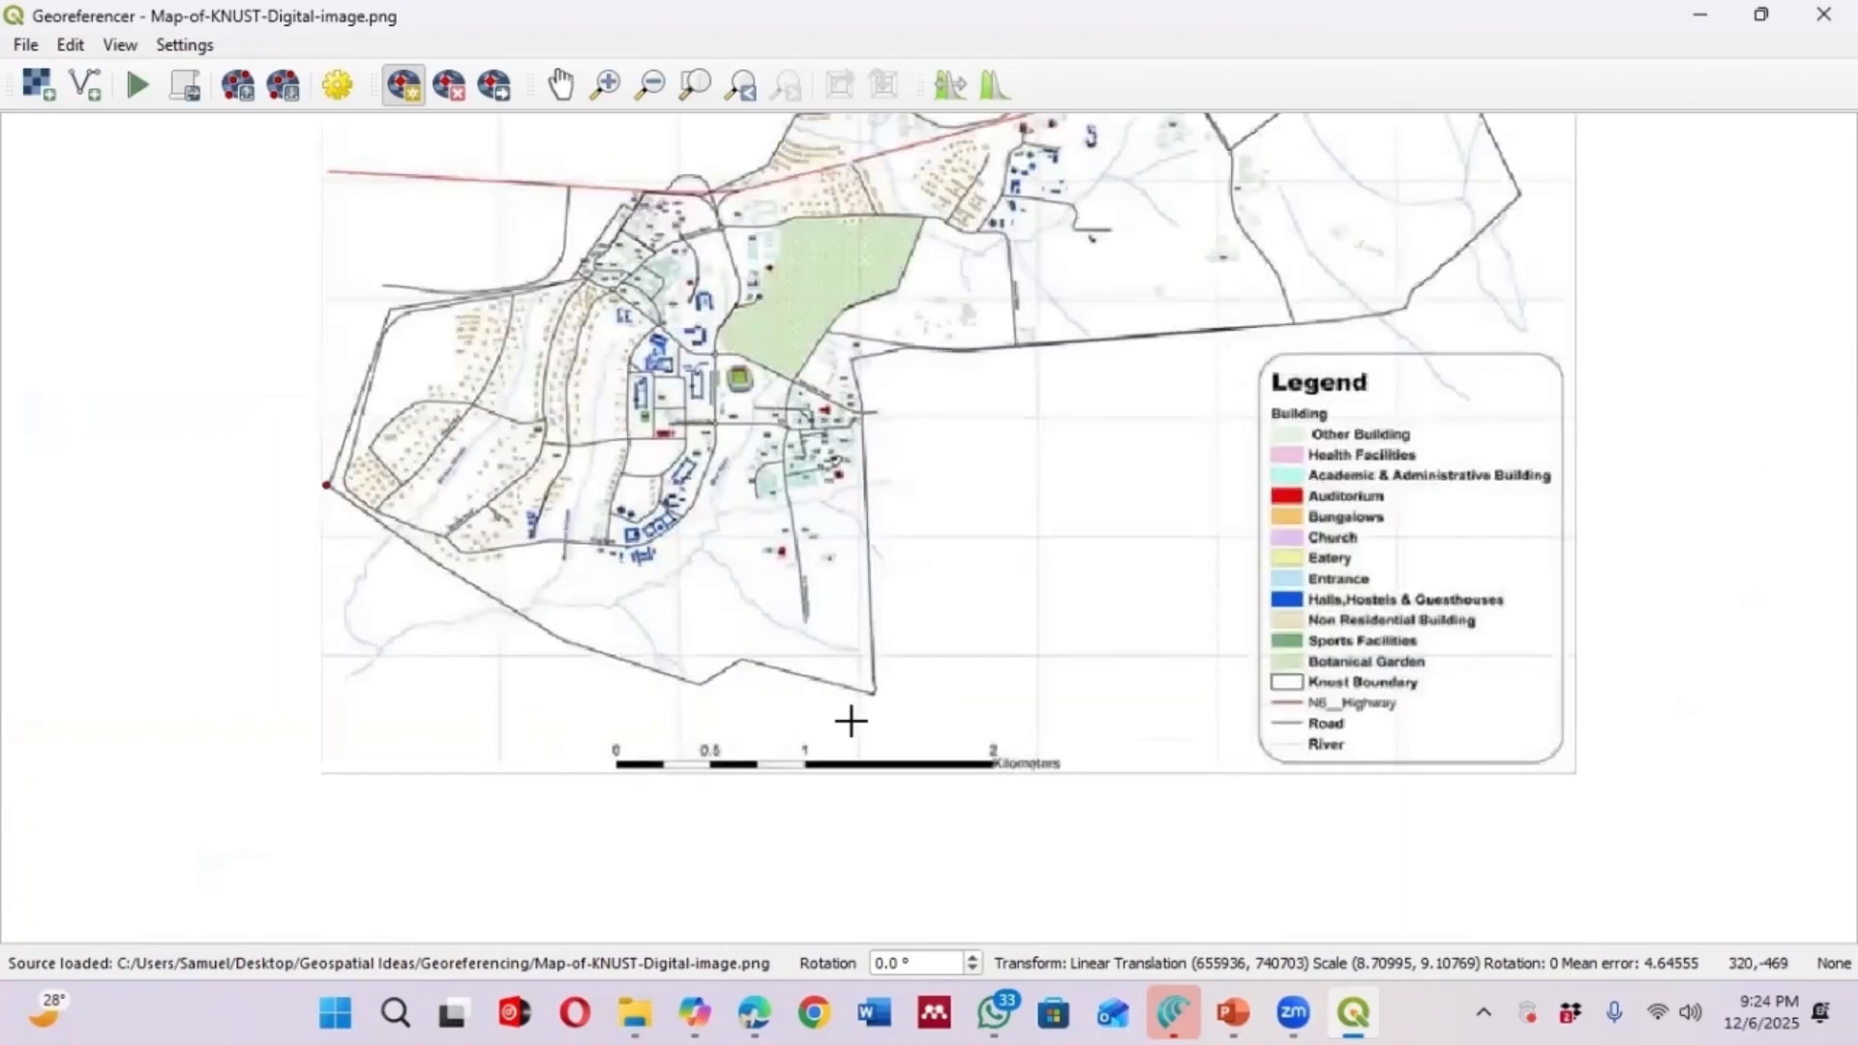
scroll(860, 711, "down", 2)
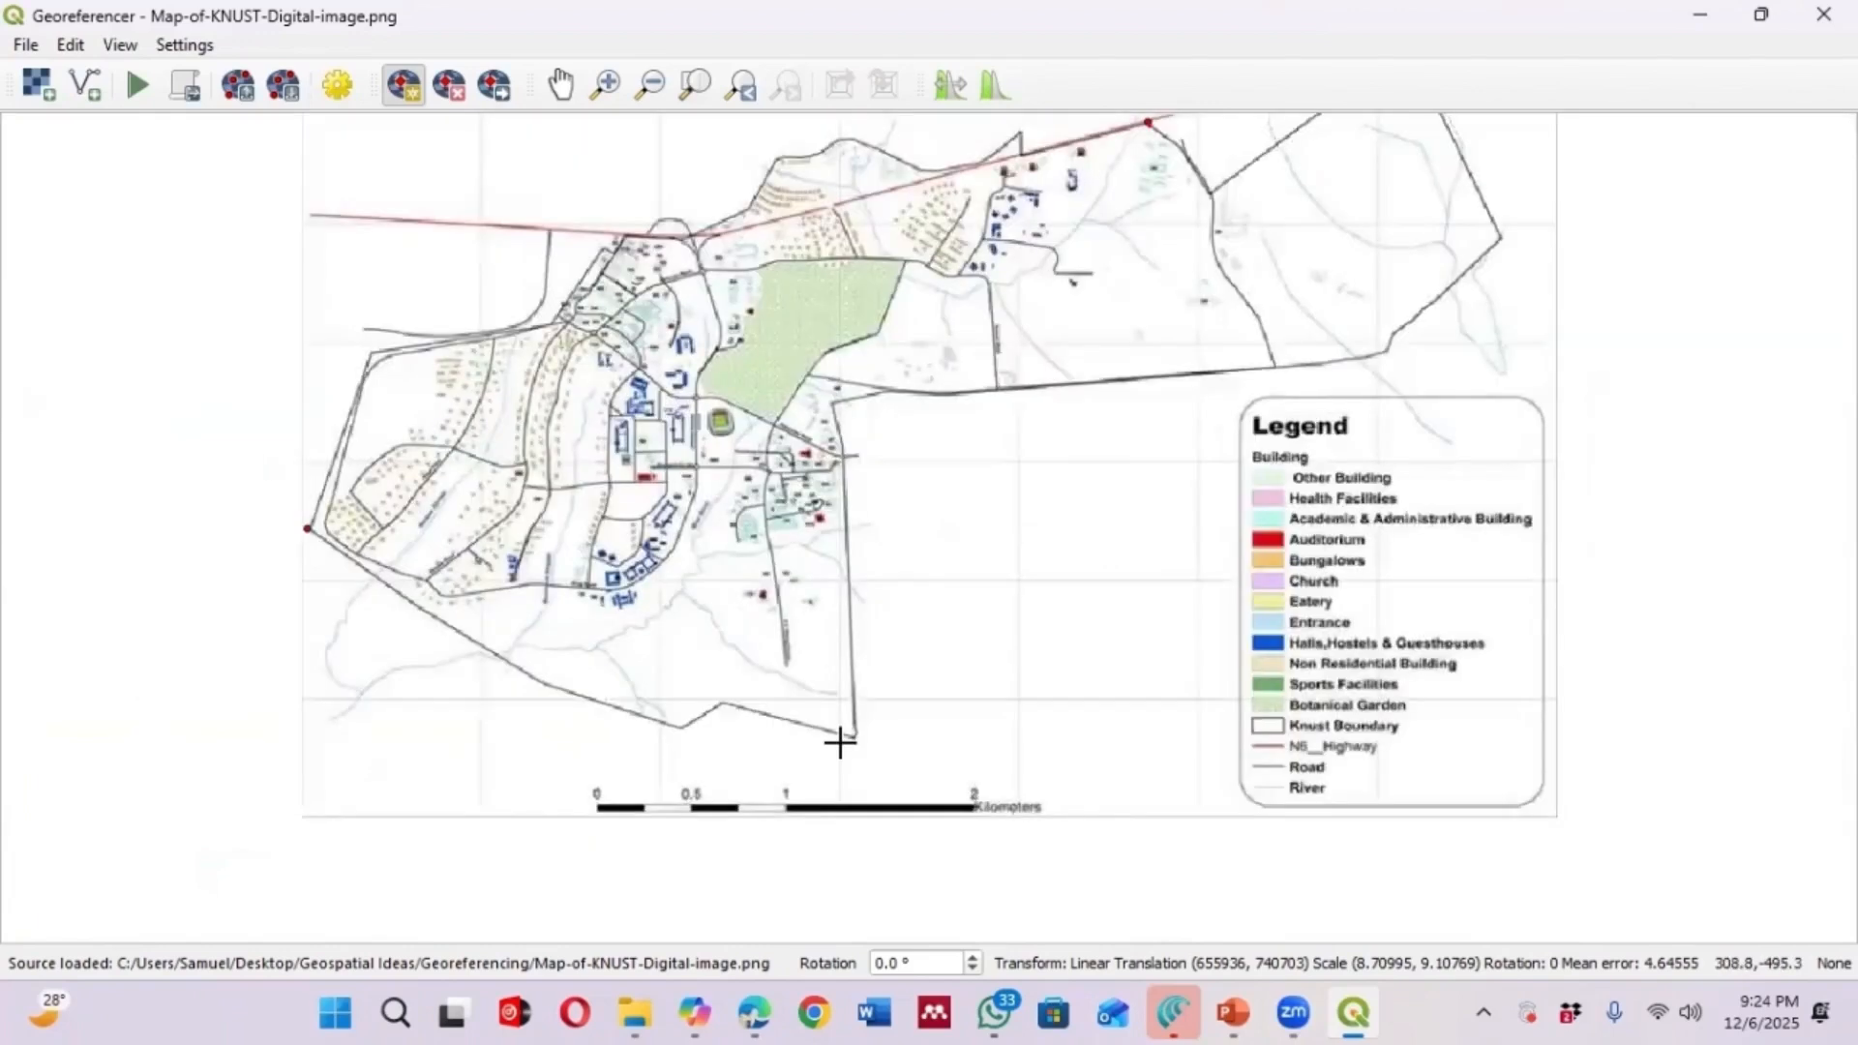
scroll(851, 733, "up", 2)
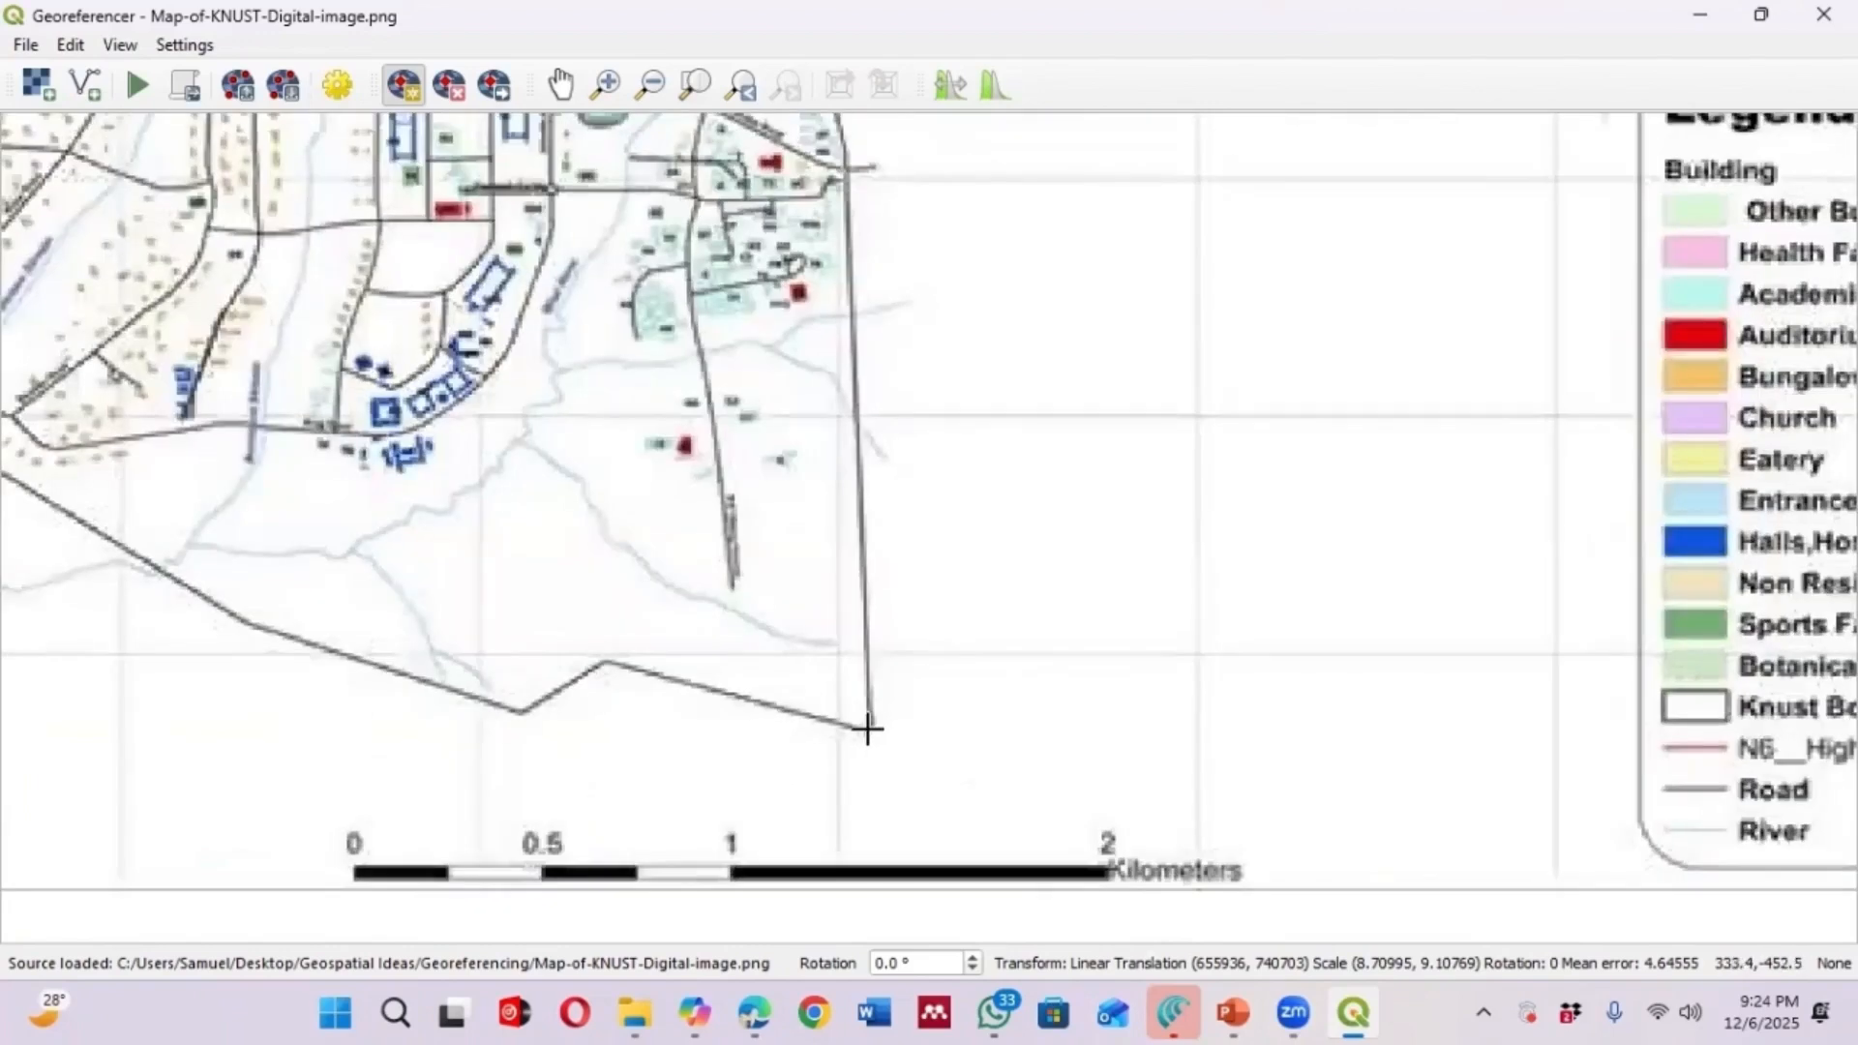
left_click(867, 728)
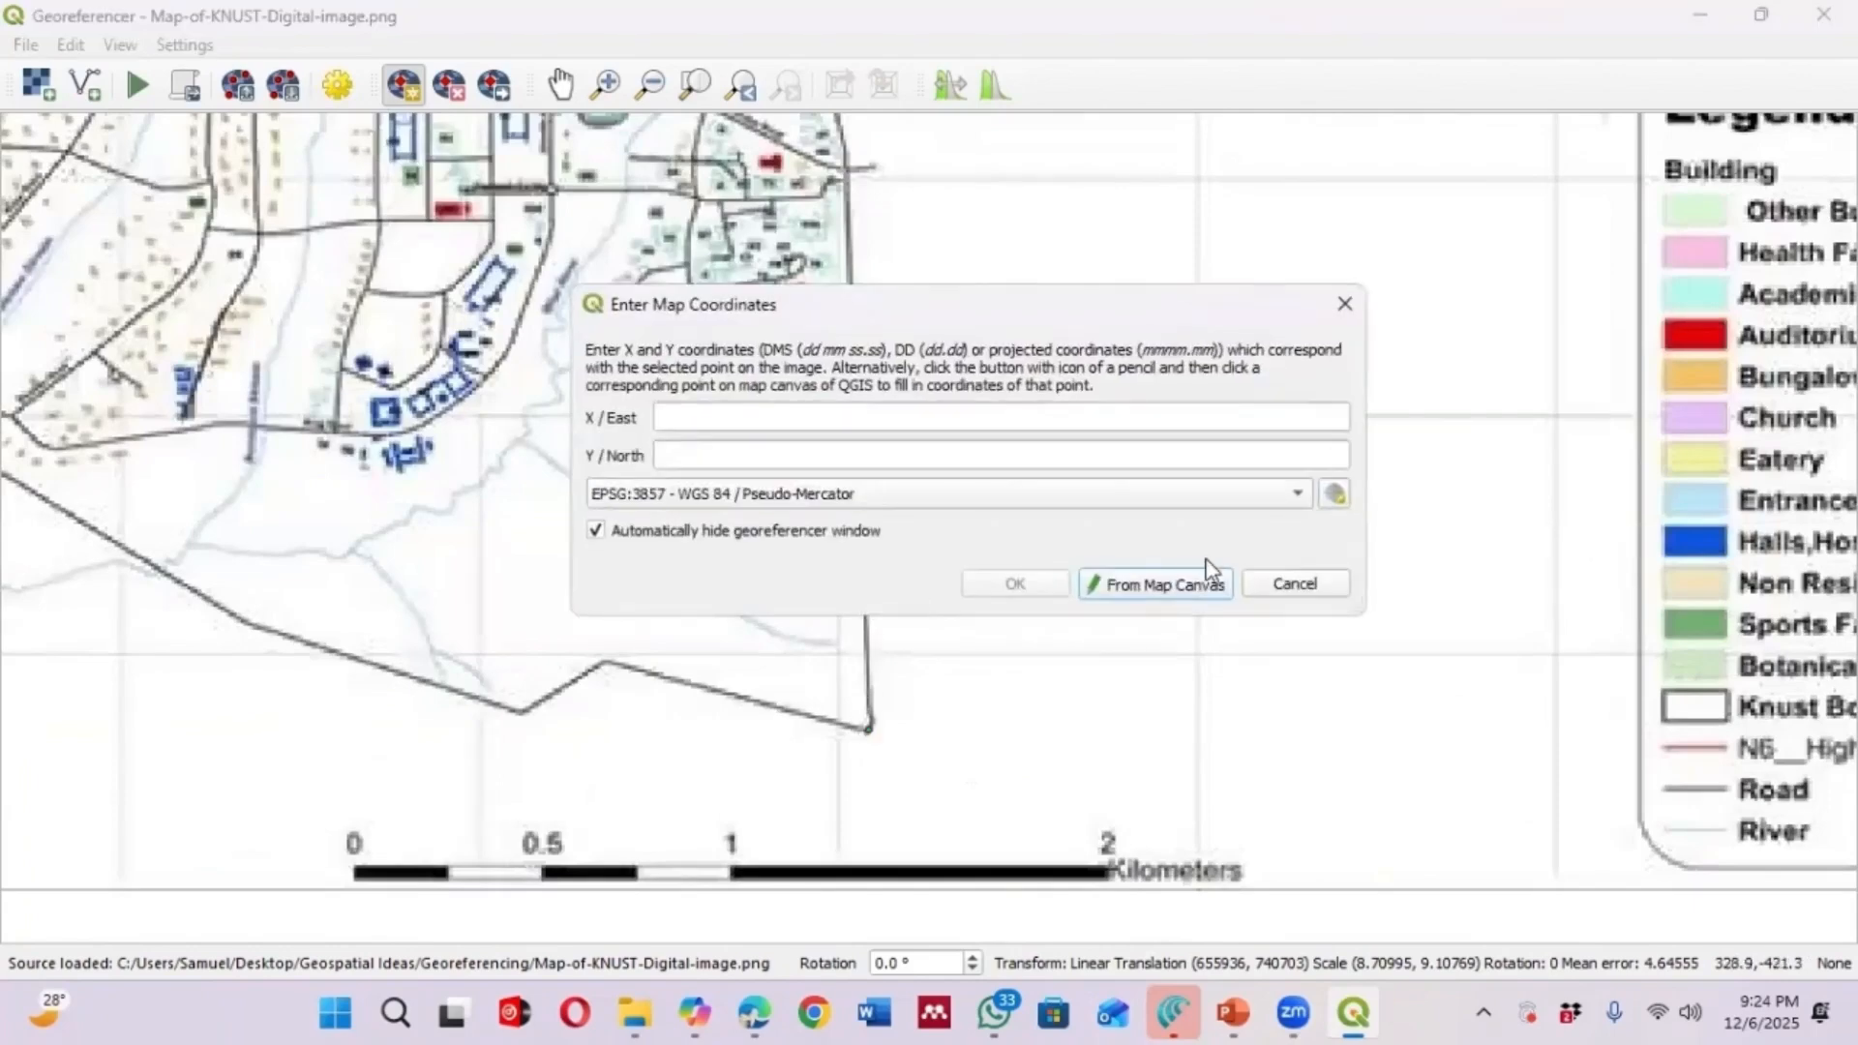
left_click(1189, 598)
scroll(946, 535, "down", 4)
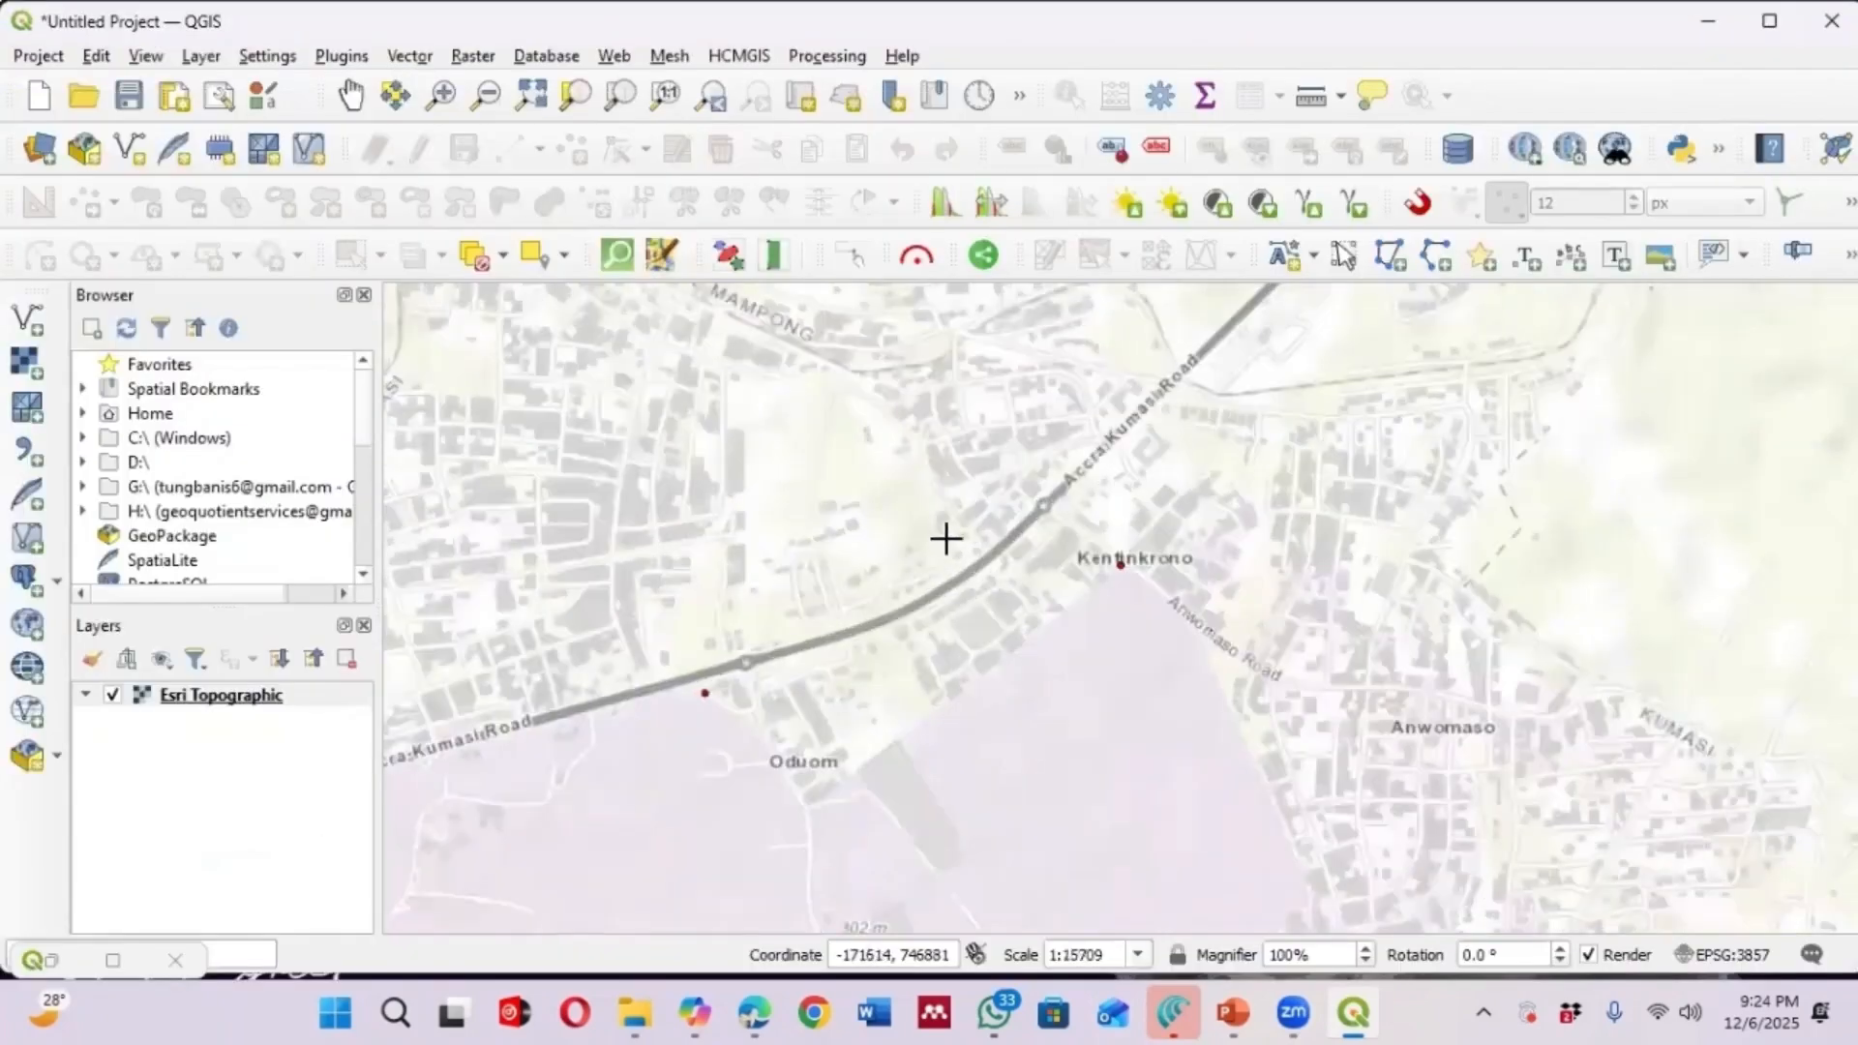
scroll(847, 751, "up", 2)
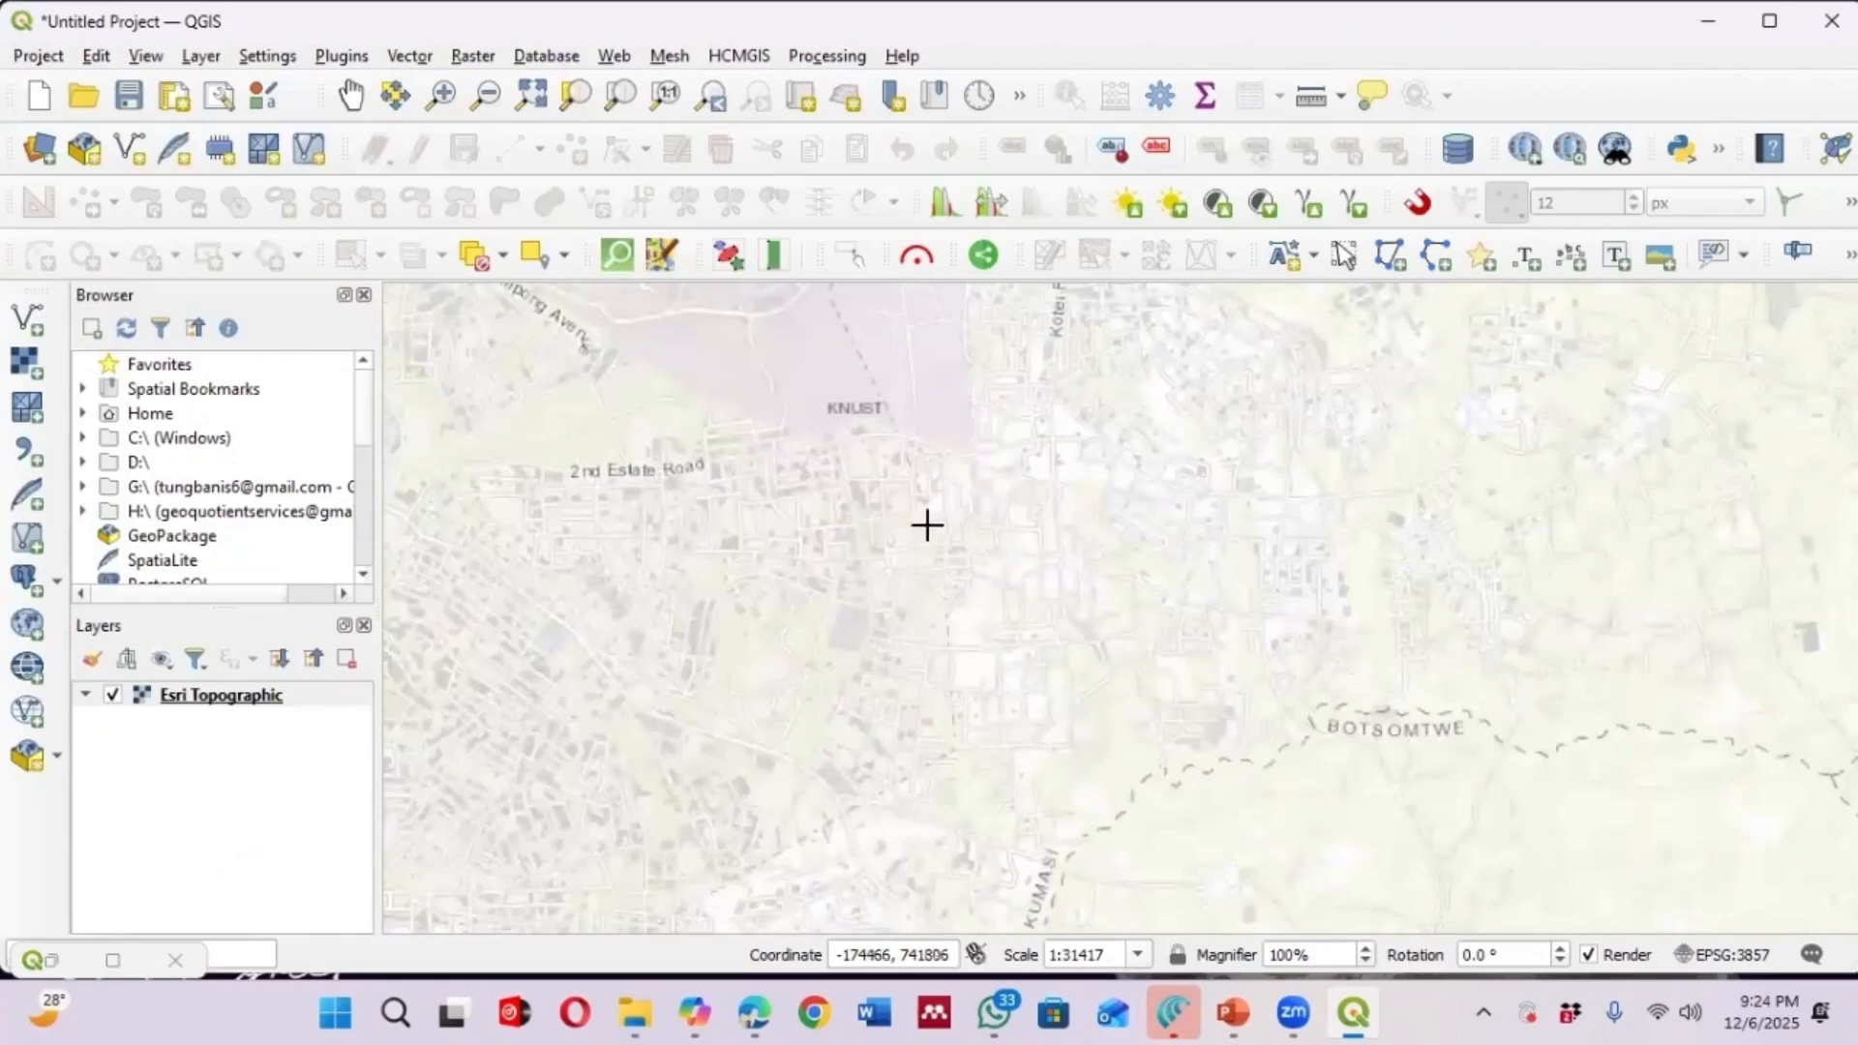
scroll(989, 432, "up", 1)
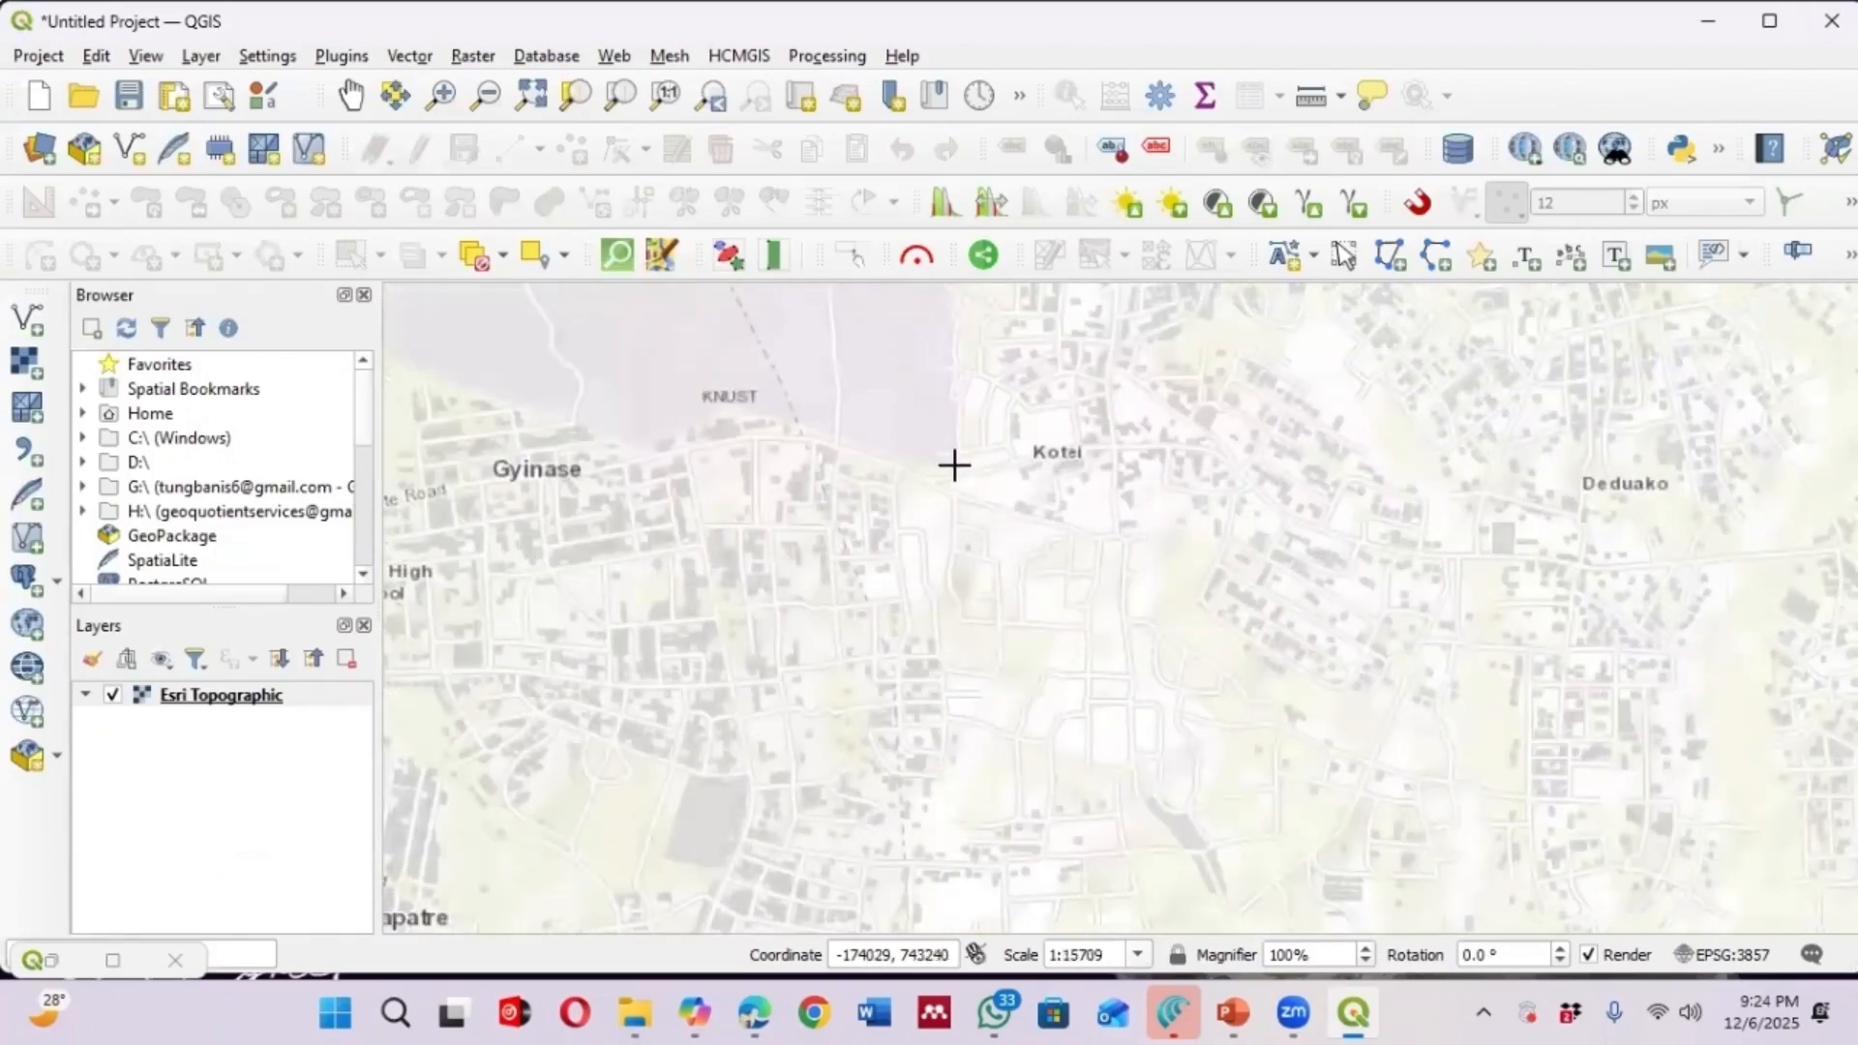
left_click(954, 466)
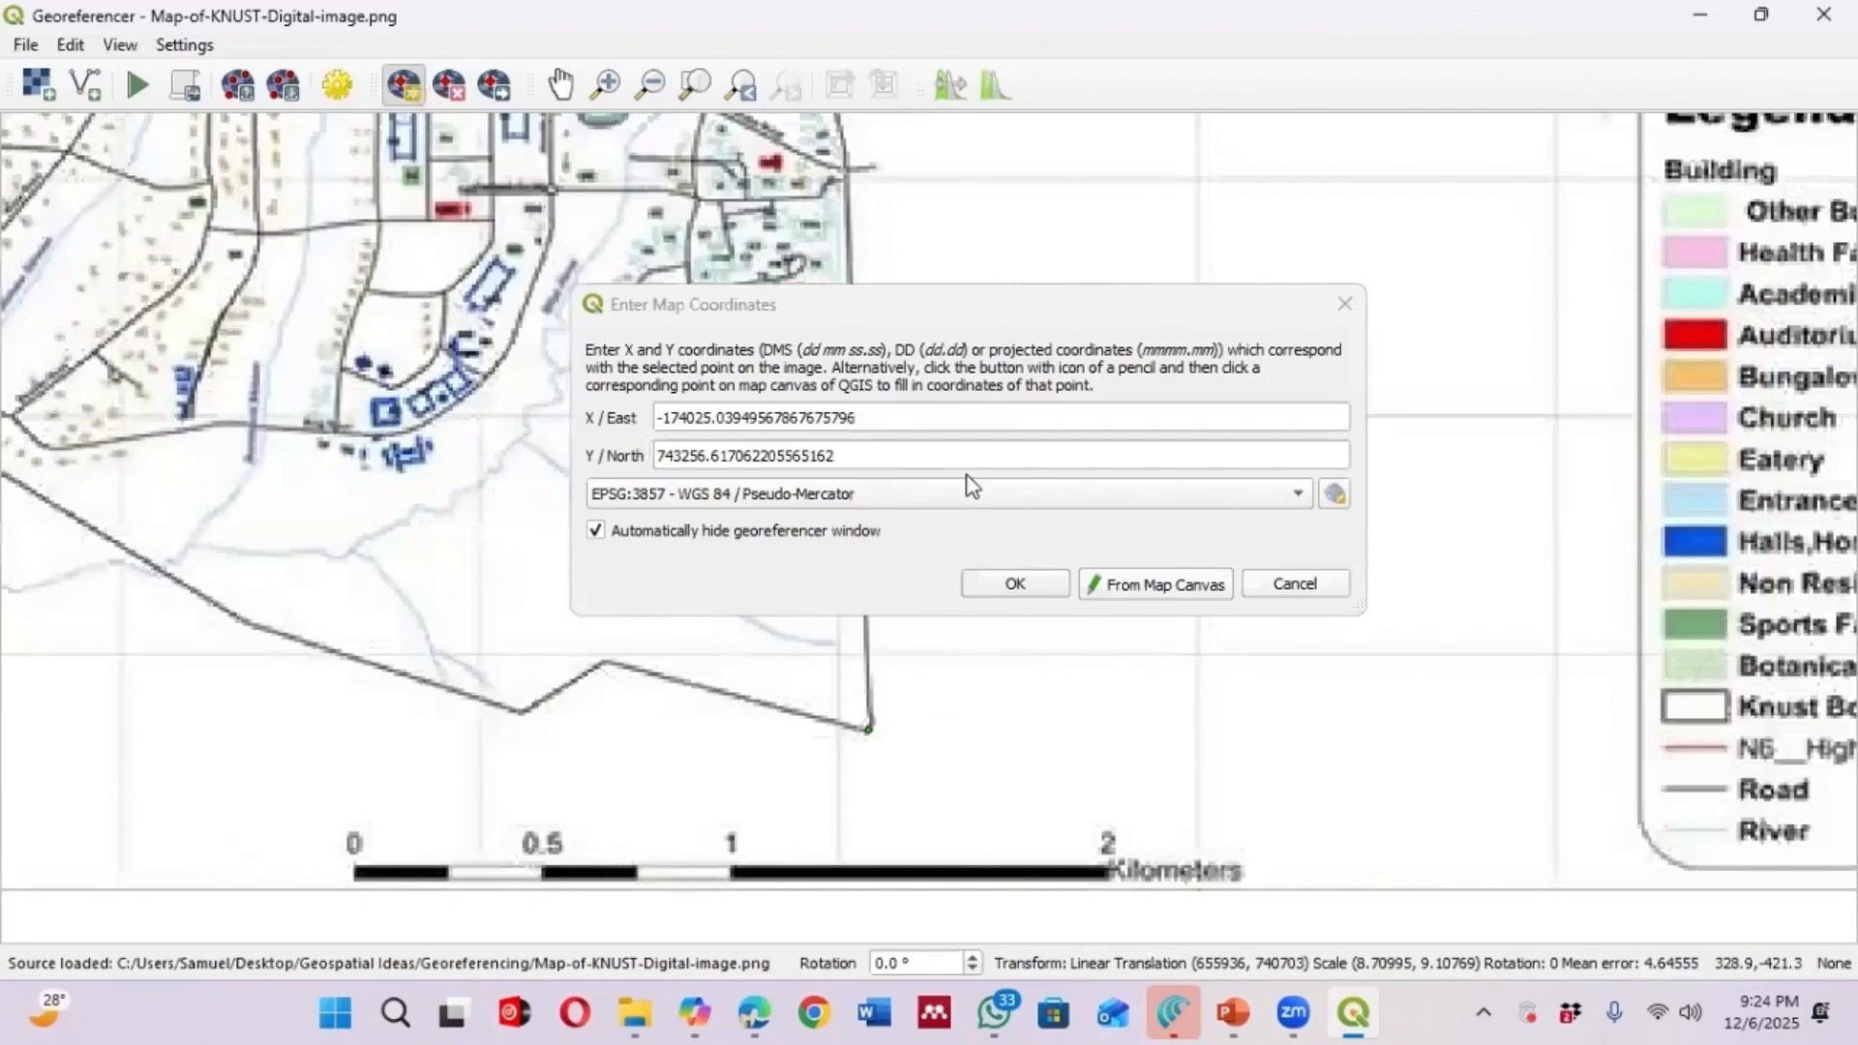
left_click(1014, 584)
Set a Linear transformation with target CRS EPSG:32630 - WGS 84 / UTM zone 30N, then run the georeferencing
scroll(1012, 584, "down", 3)
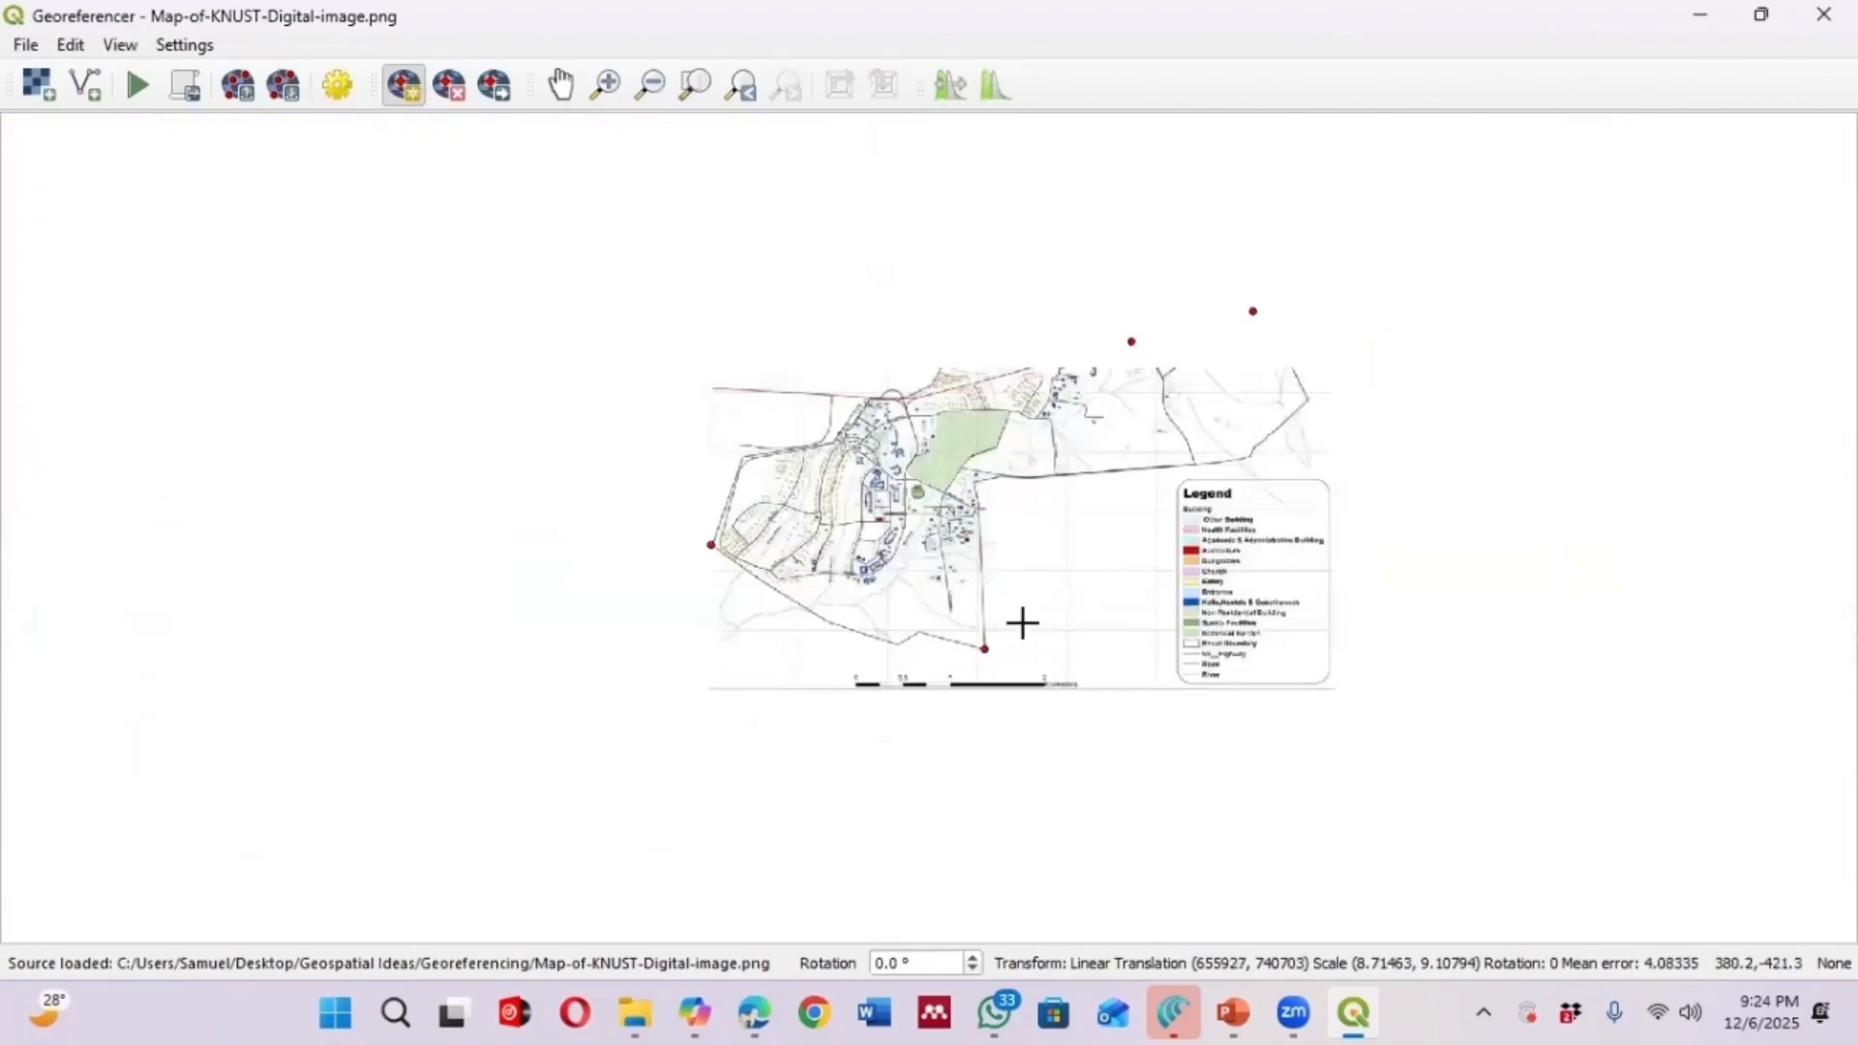
scroll(1144, 525, "down", 1)
scroll(1040, 557, "up", 1)
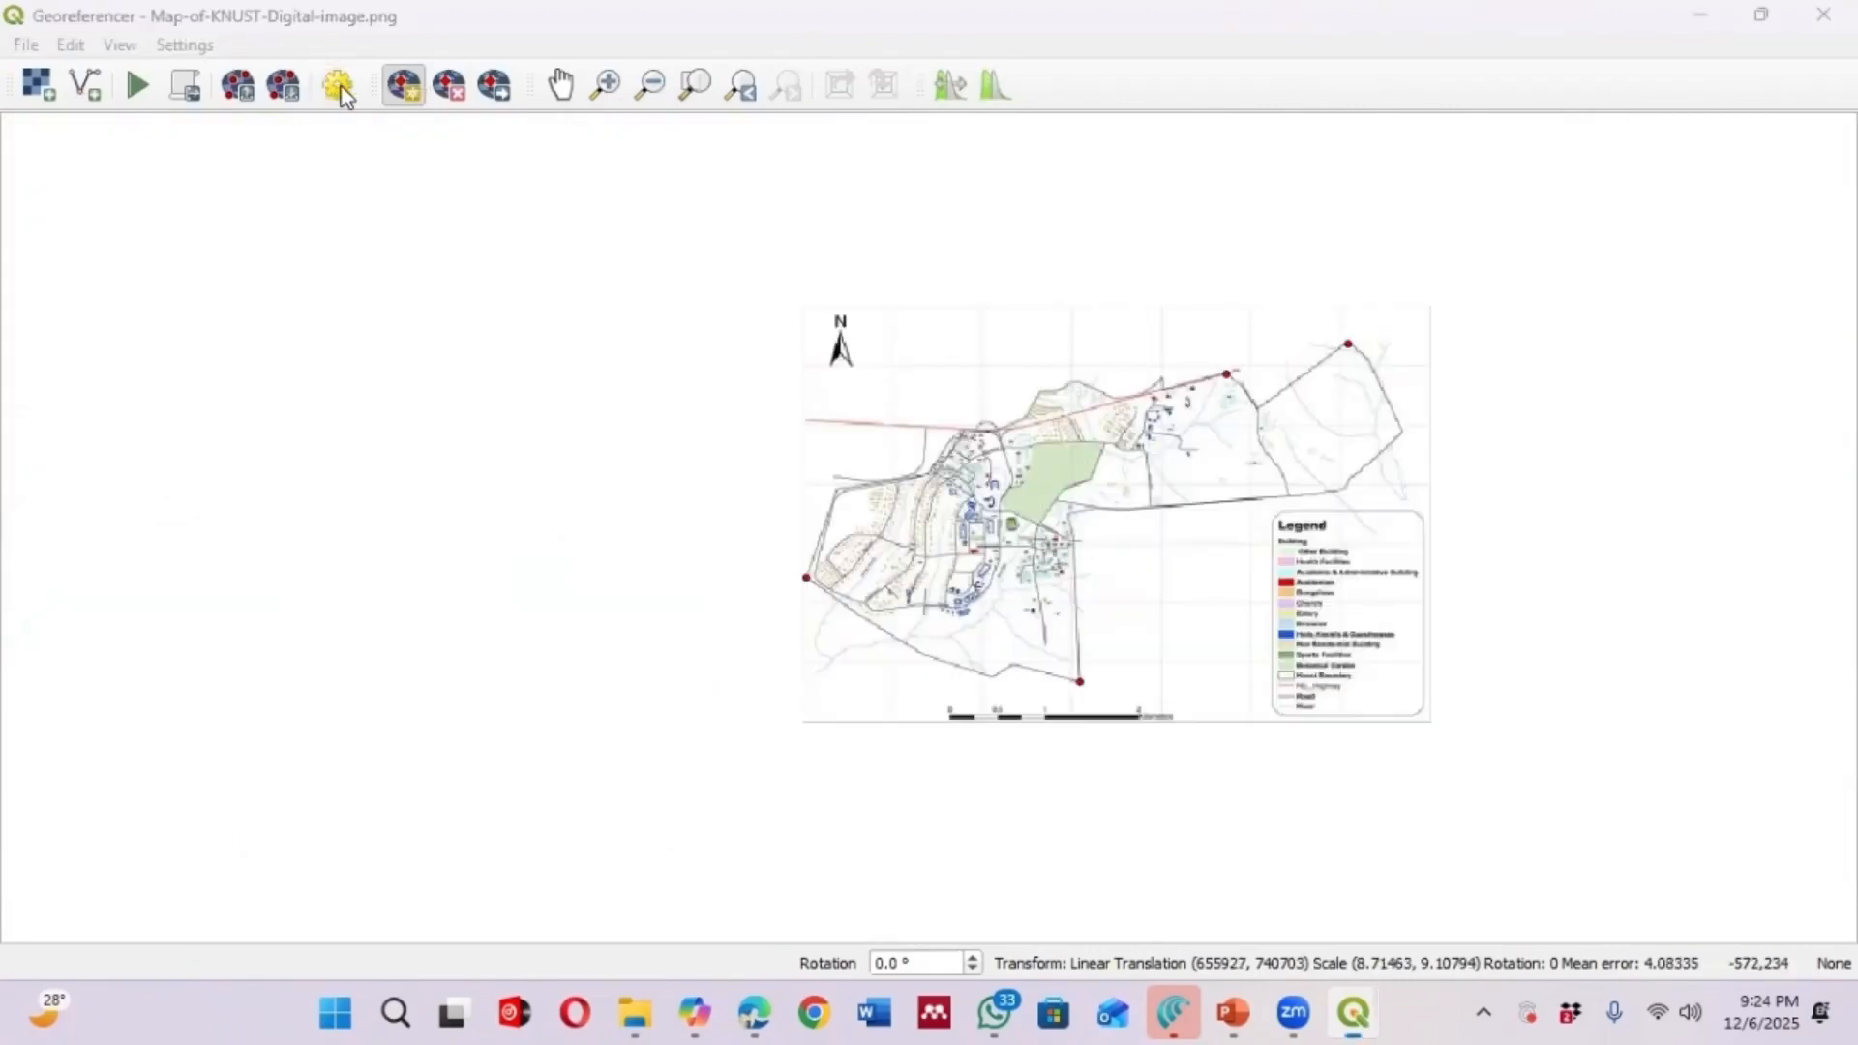
left_click(338, 85)
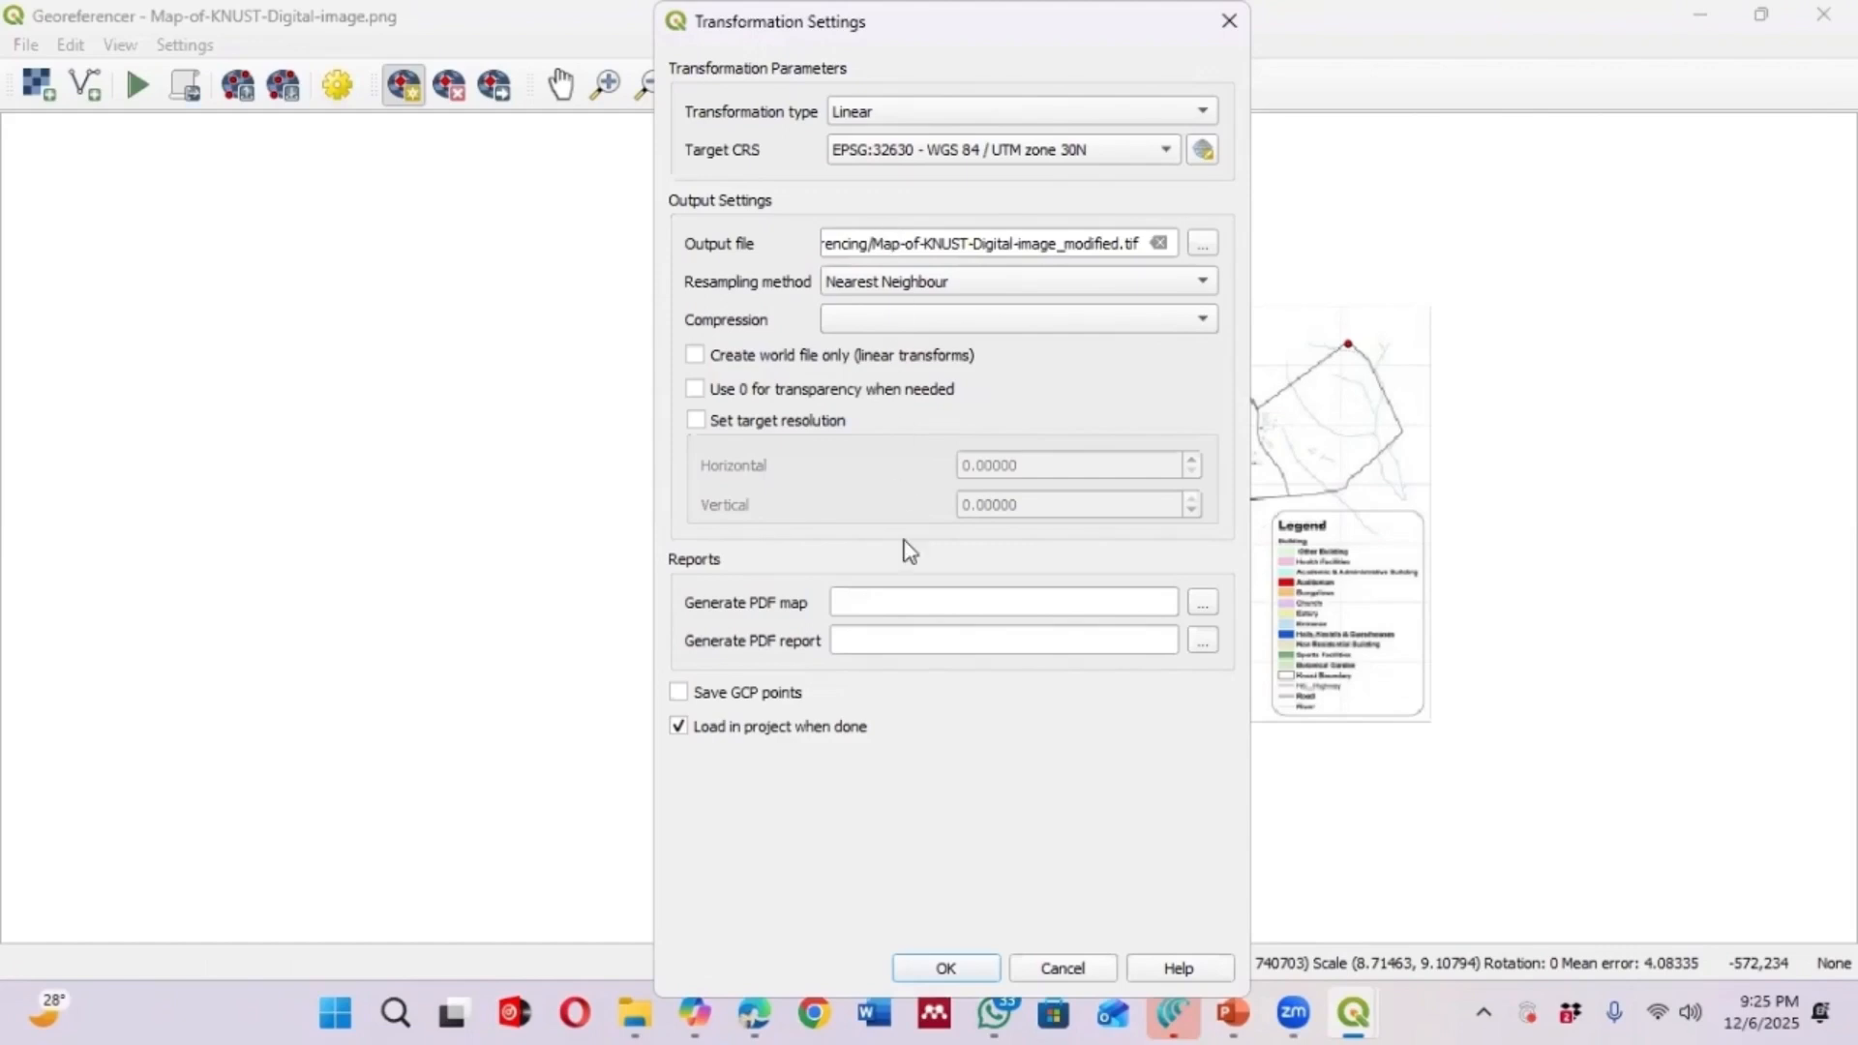
left_click(946, 969)
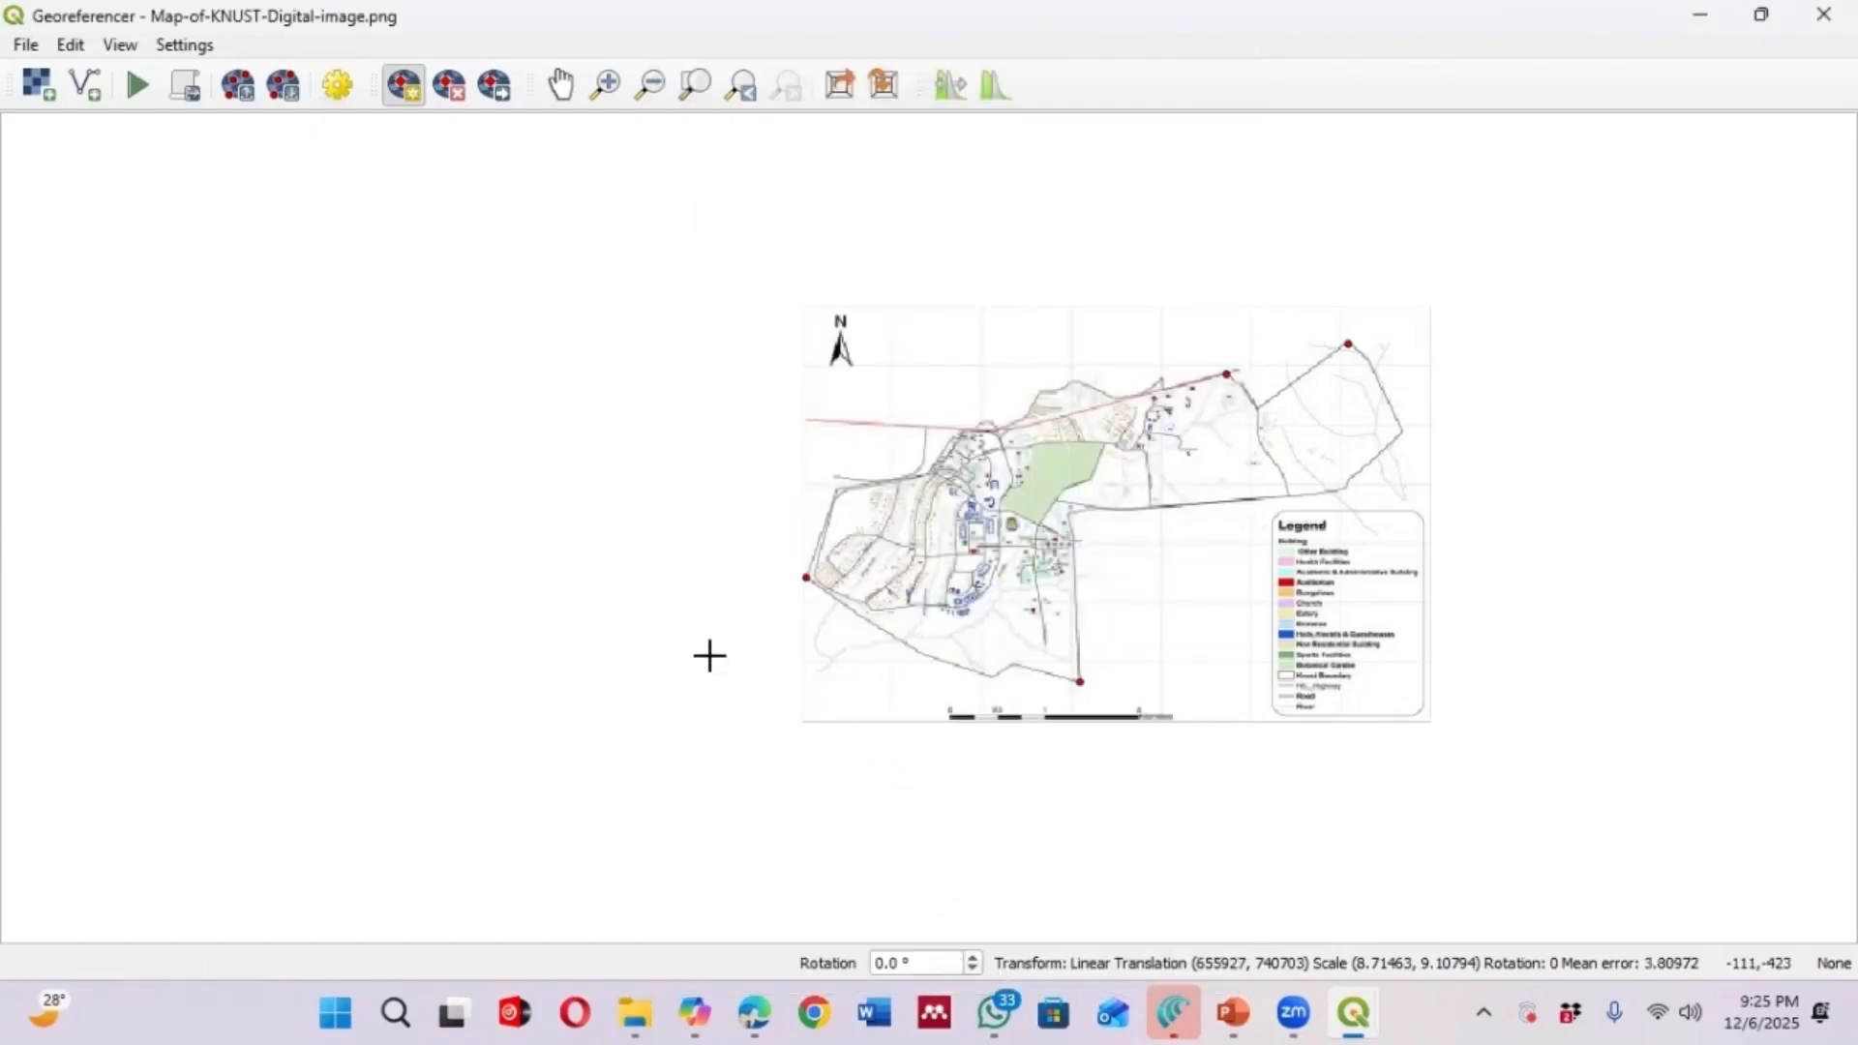
left_click(139, 87)
left_click(1694, 21)
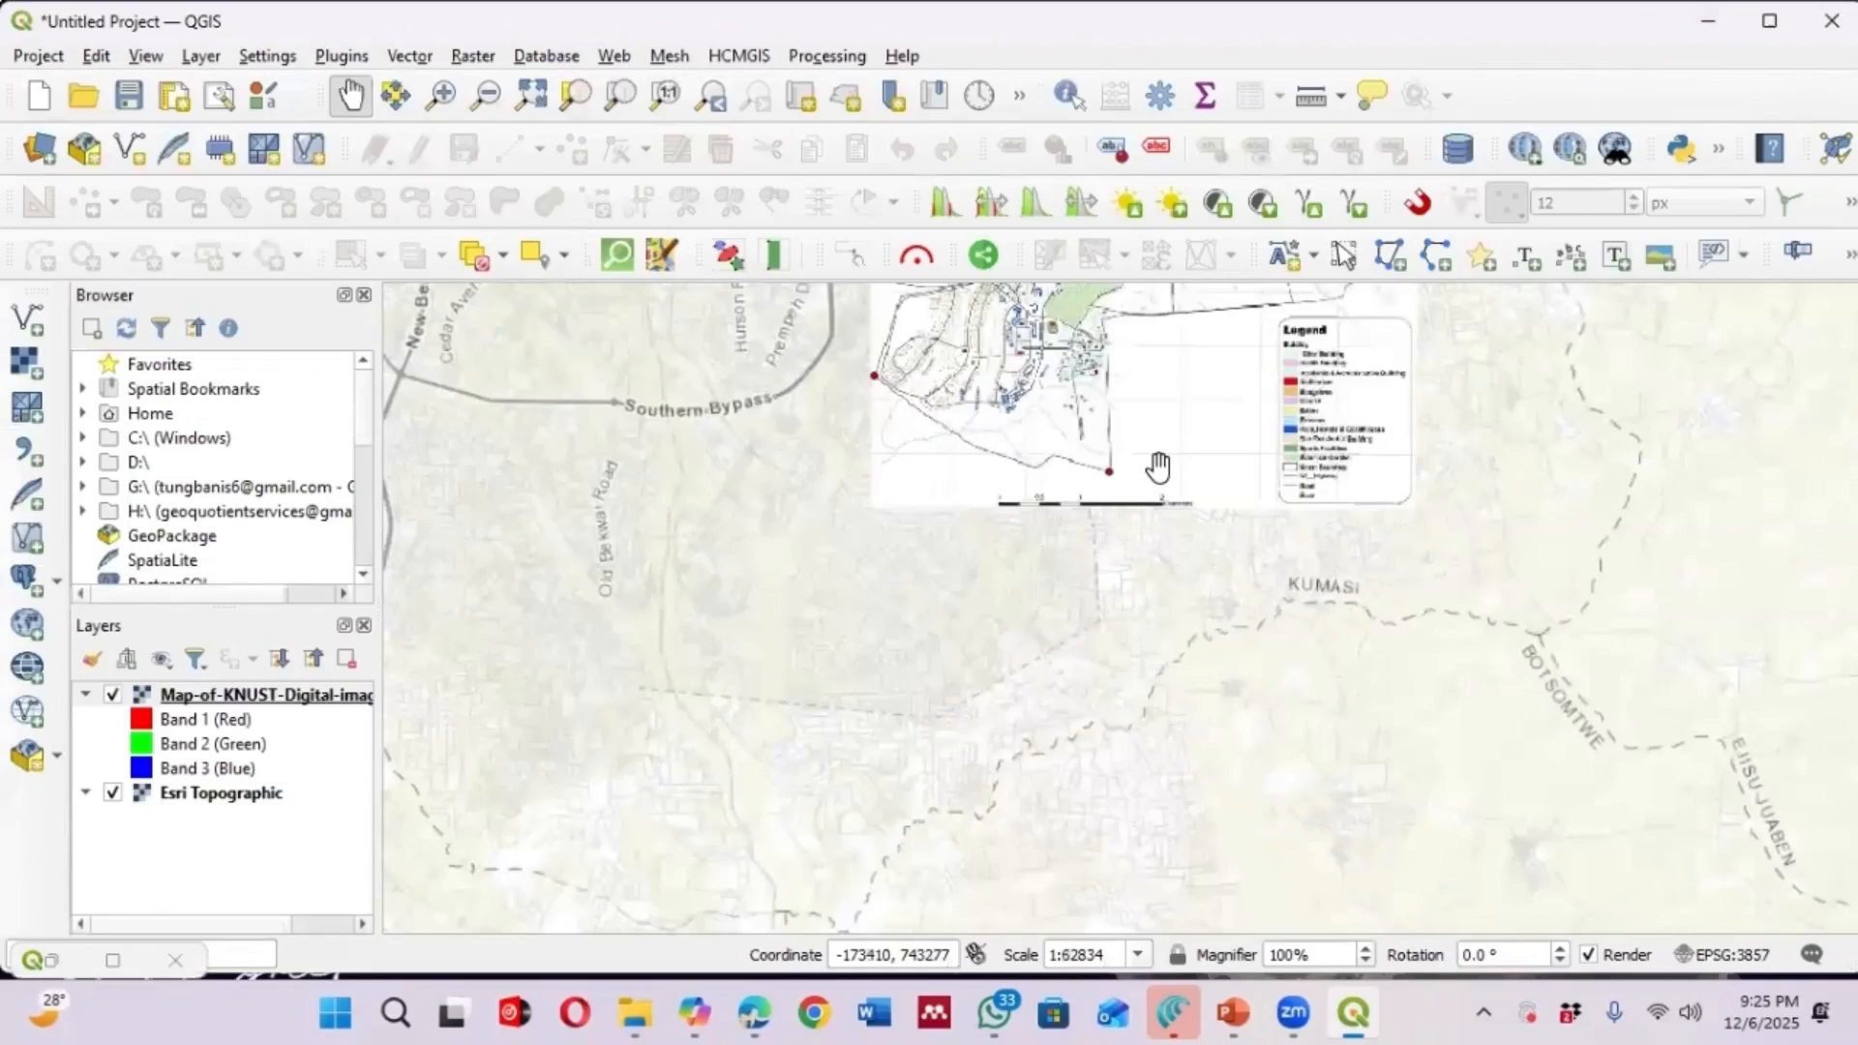
Inspect where the georeferenced KNUST map sits over the basemap around Kumasi
scroll(1123, 615, "down", 2)
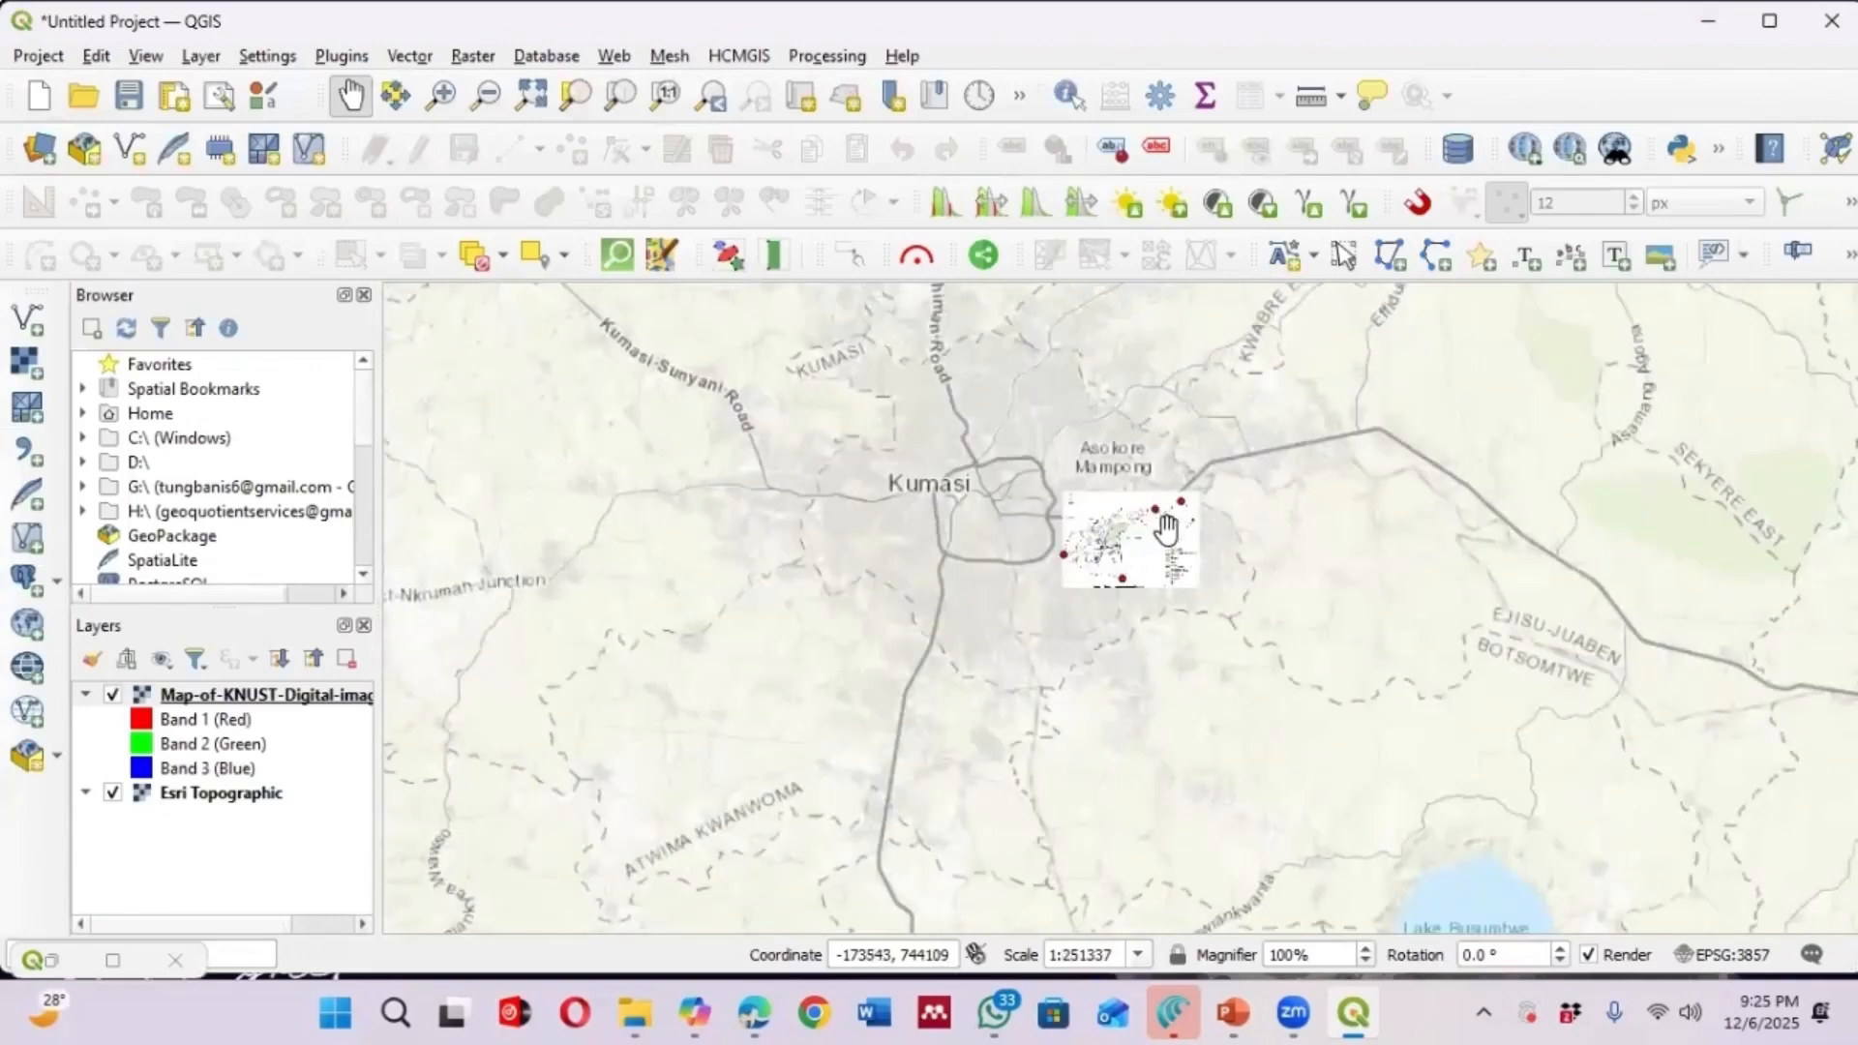
scroll(1167, 530, "up", 2)
scroll(1050, 530, "up", 2)
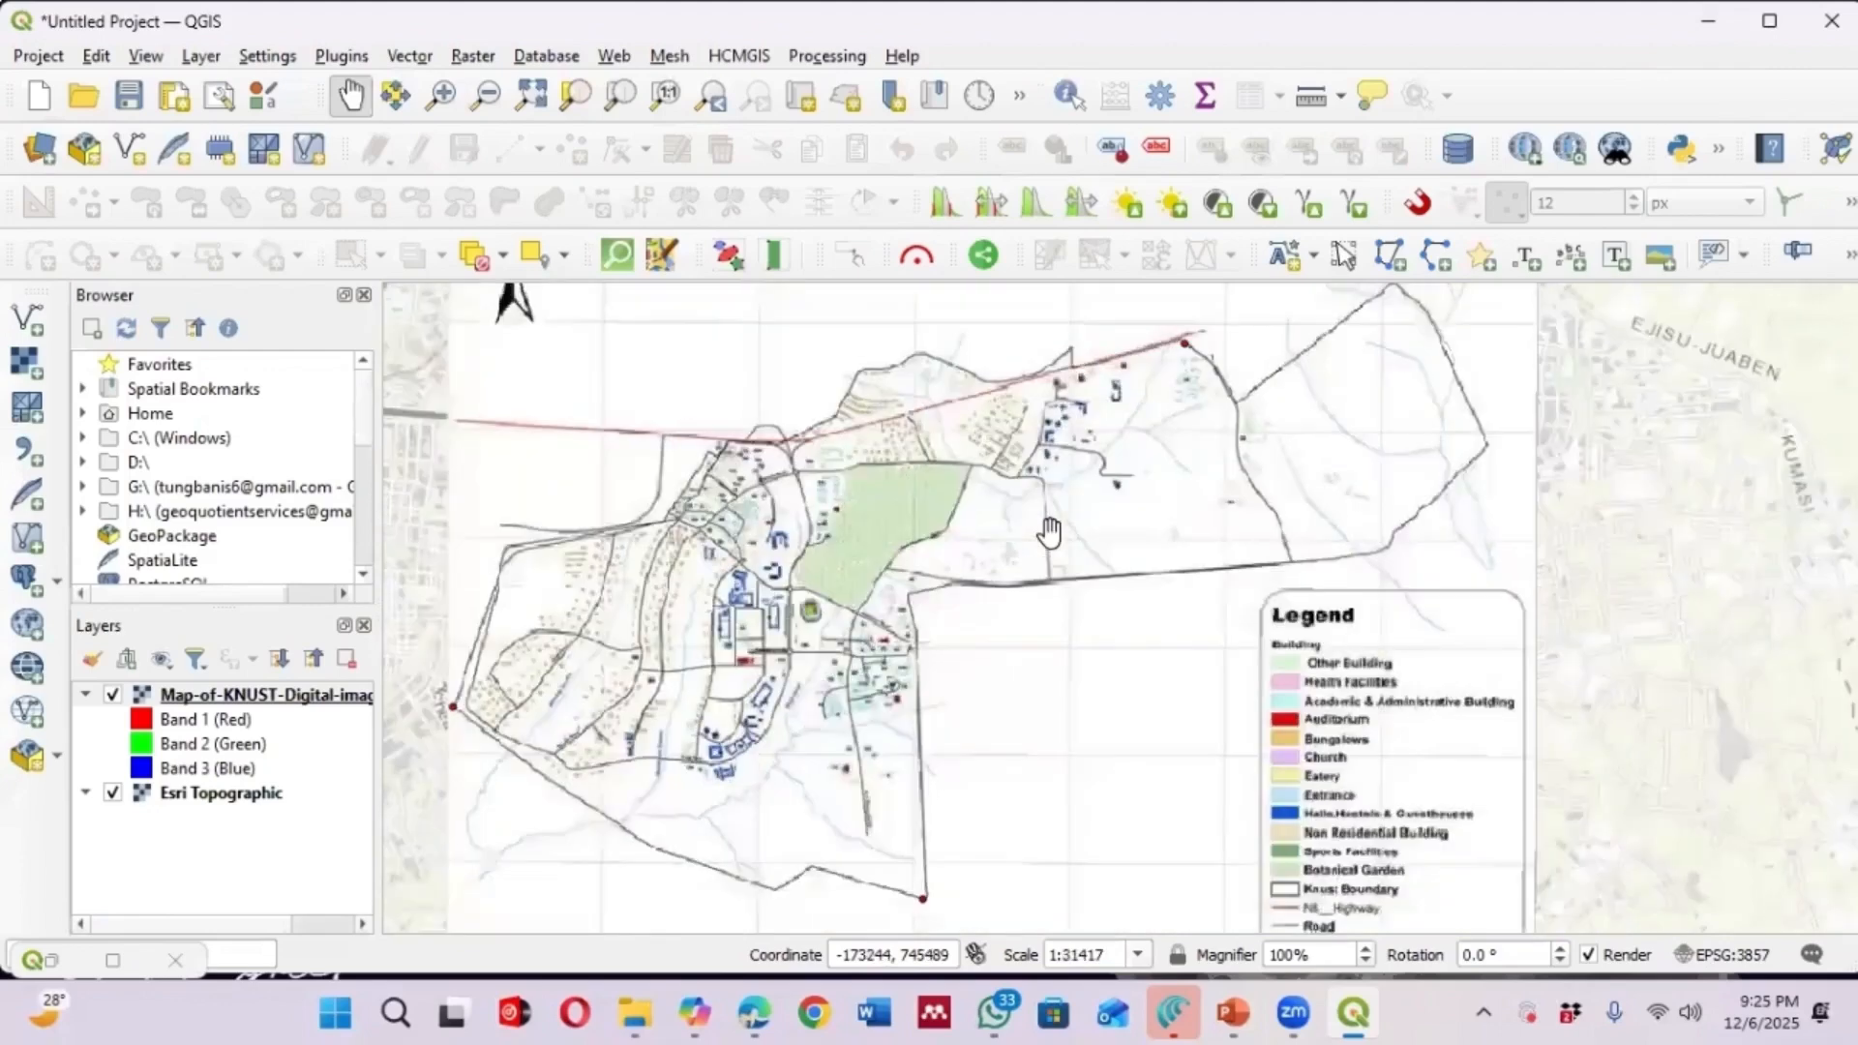
scroll(1143, 515, "down", 2)
scroll(1111, 519, "down", 2)
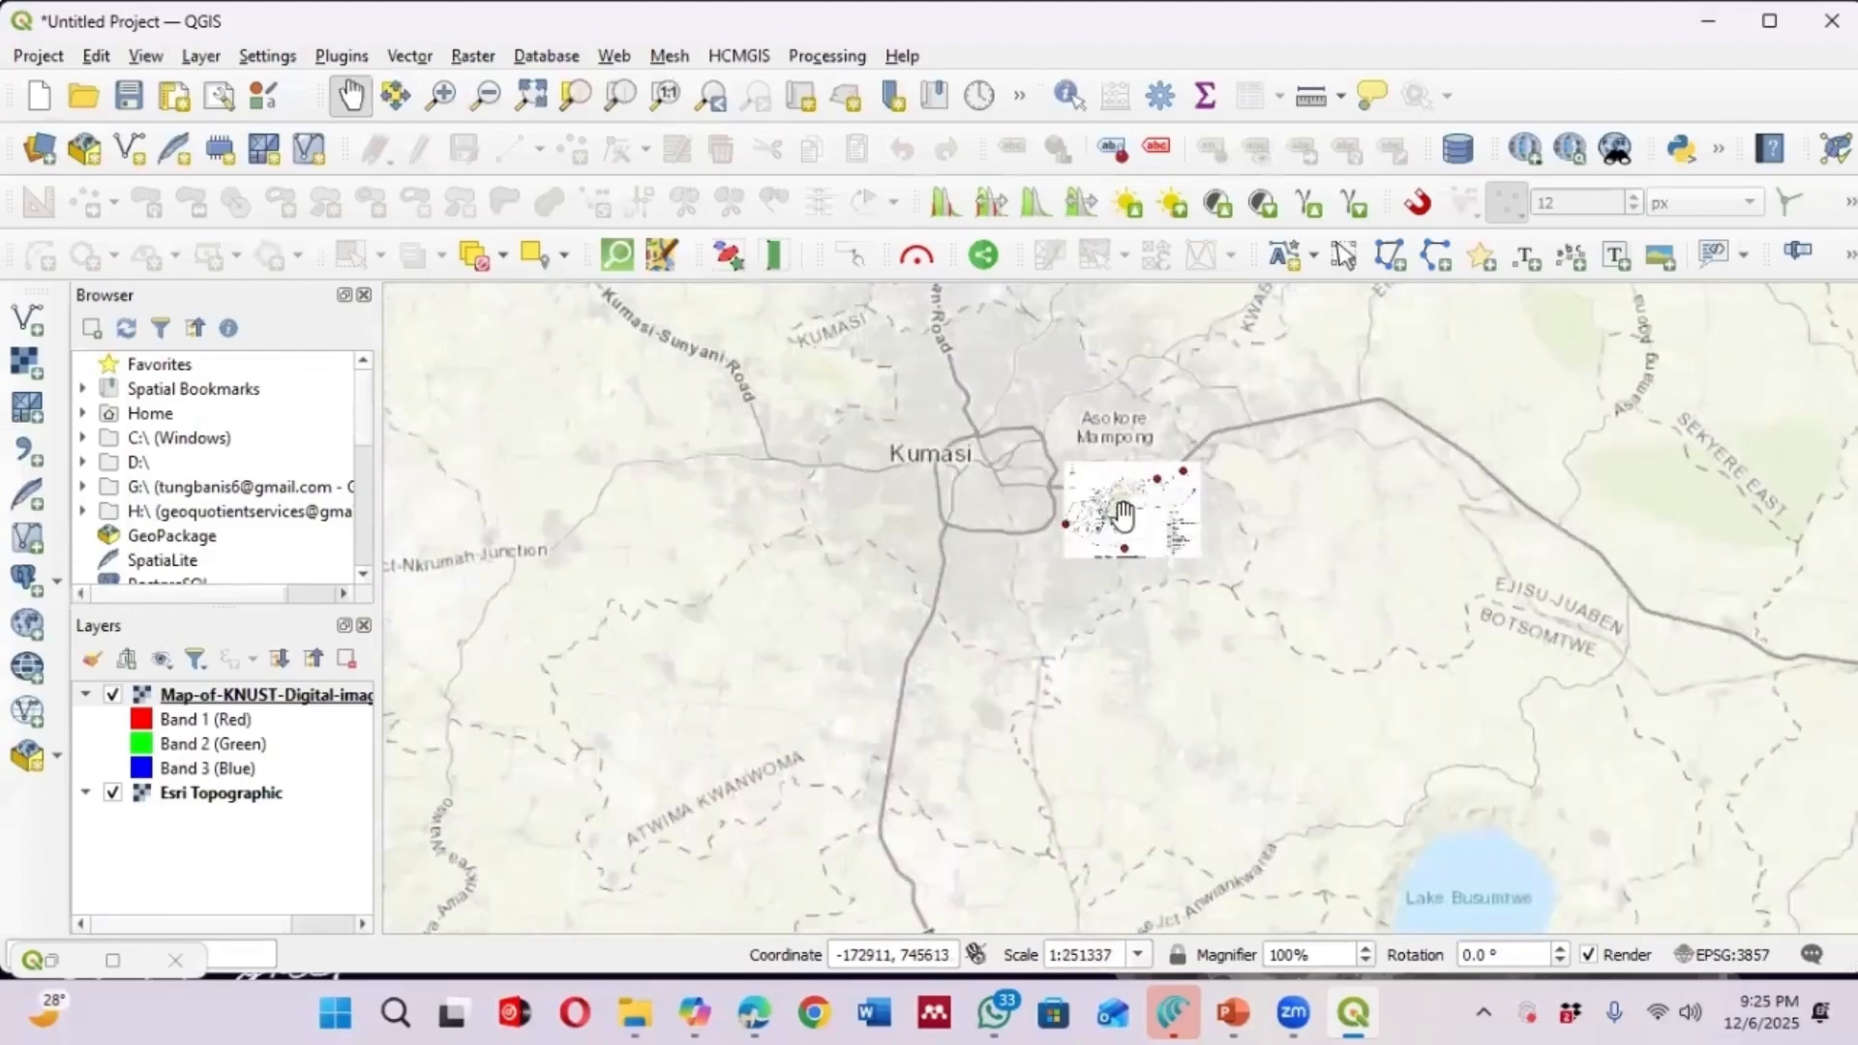
scroll(1113, 517, "up", 2)
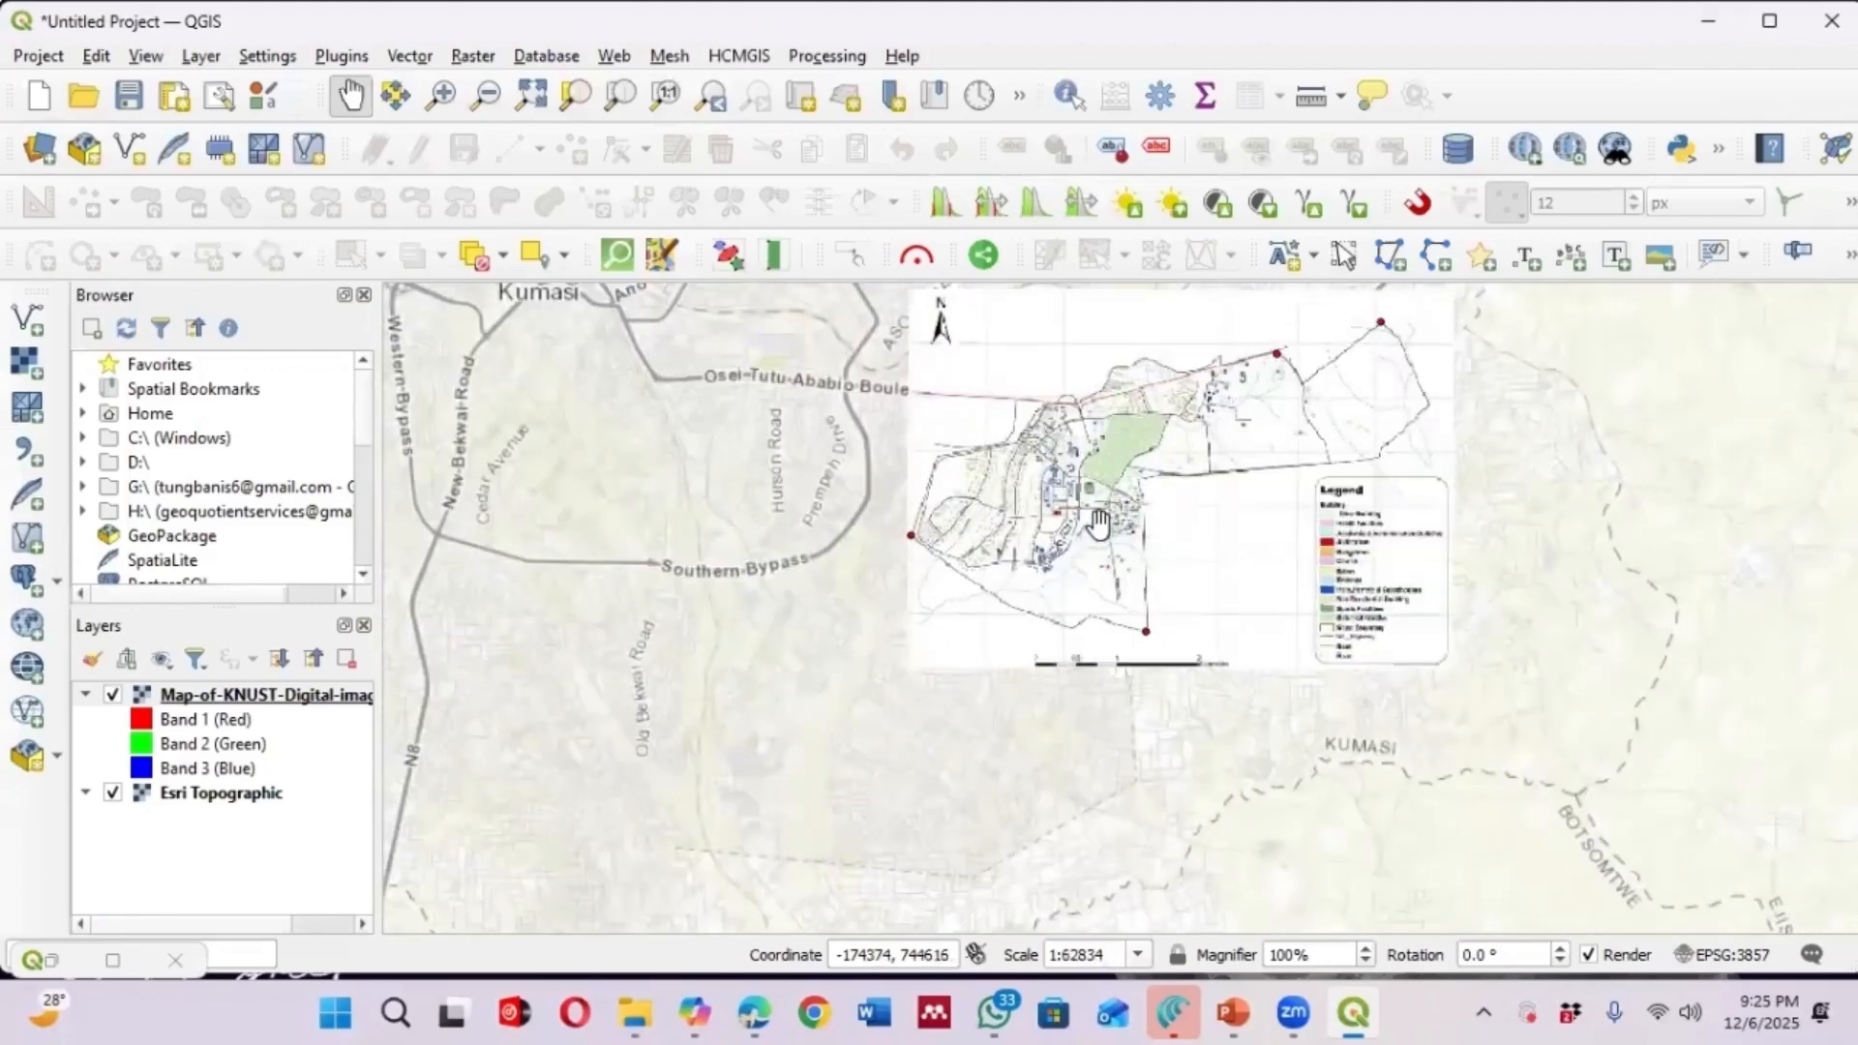
scroll(1074, 530, "down", 1)
scroll(940, 520, "up", 2)
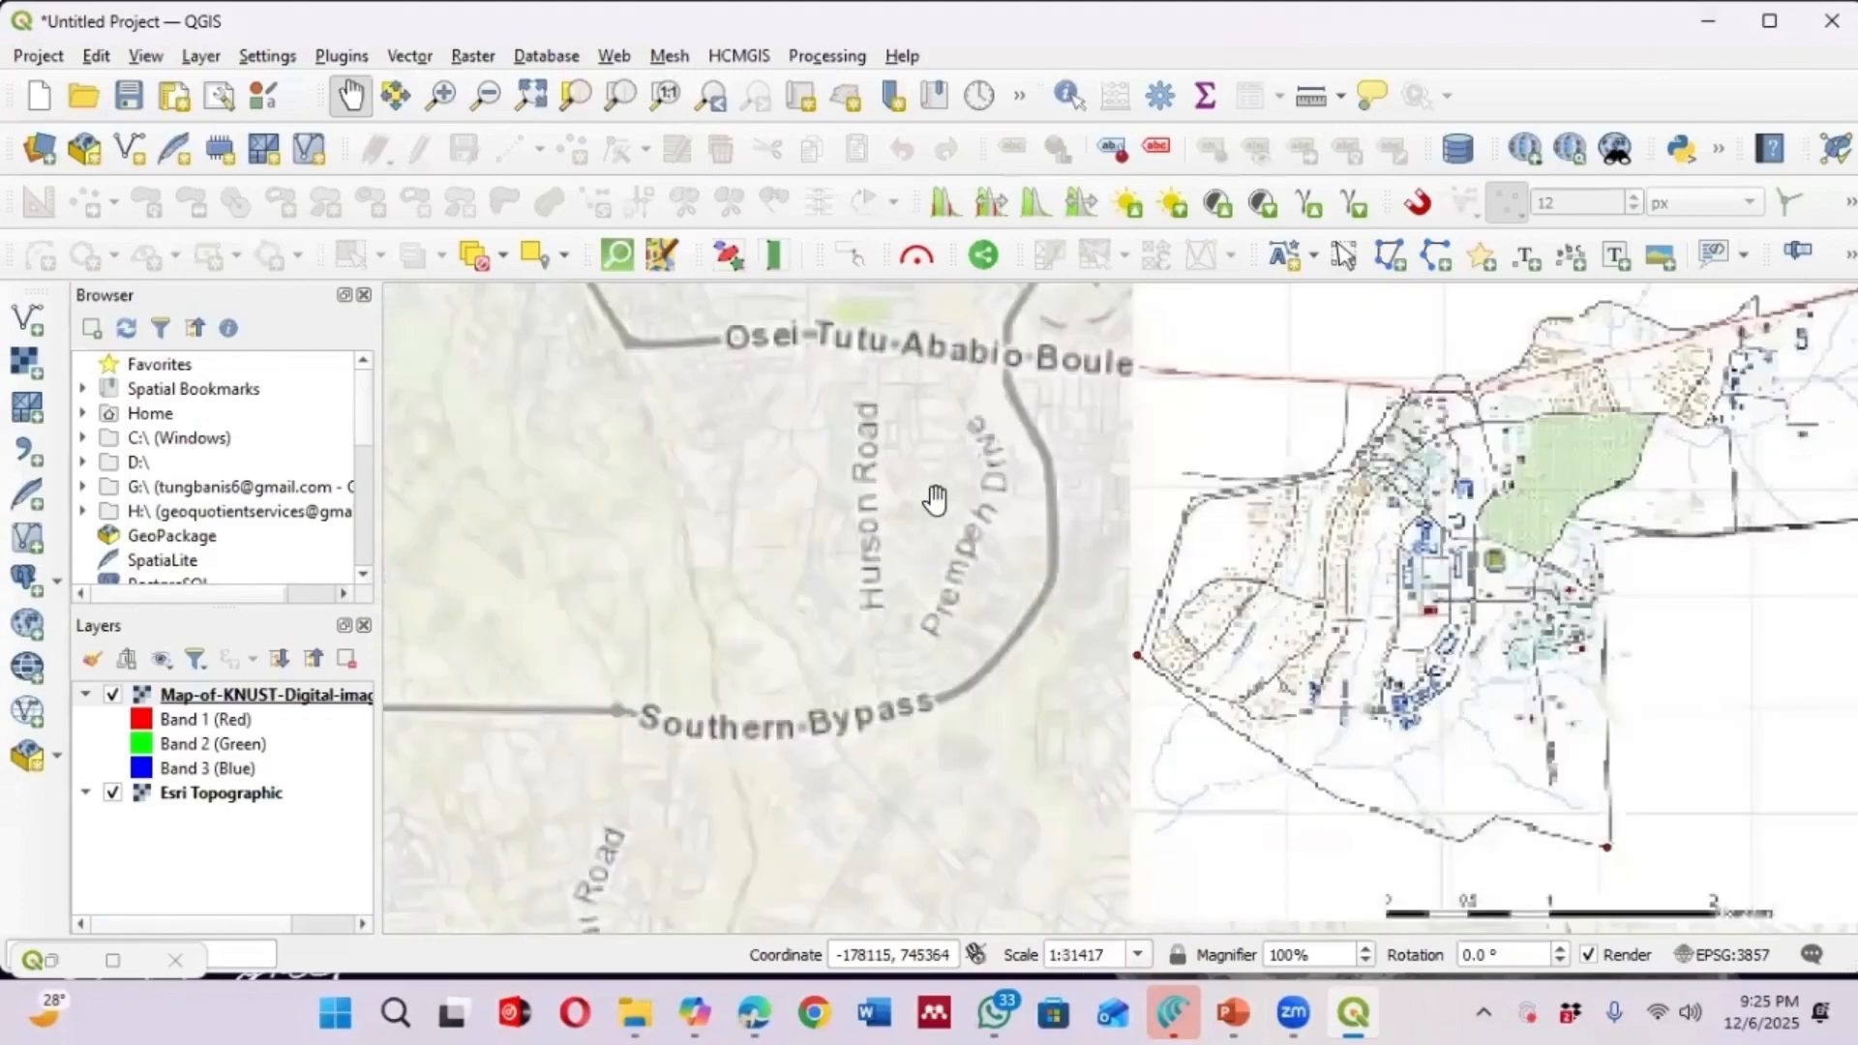
scroll(825, 629, "down", 1)
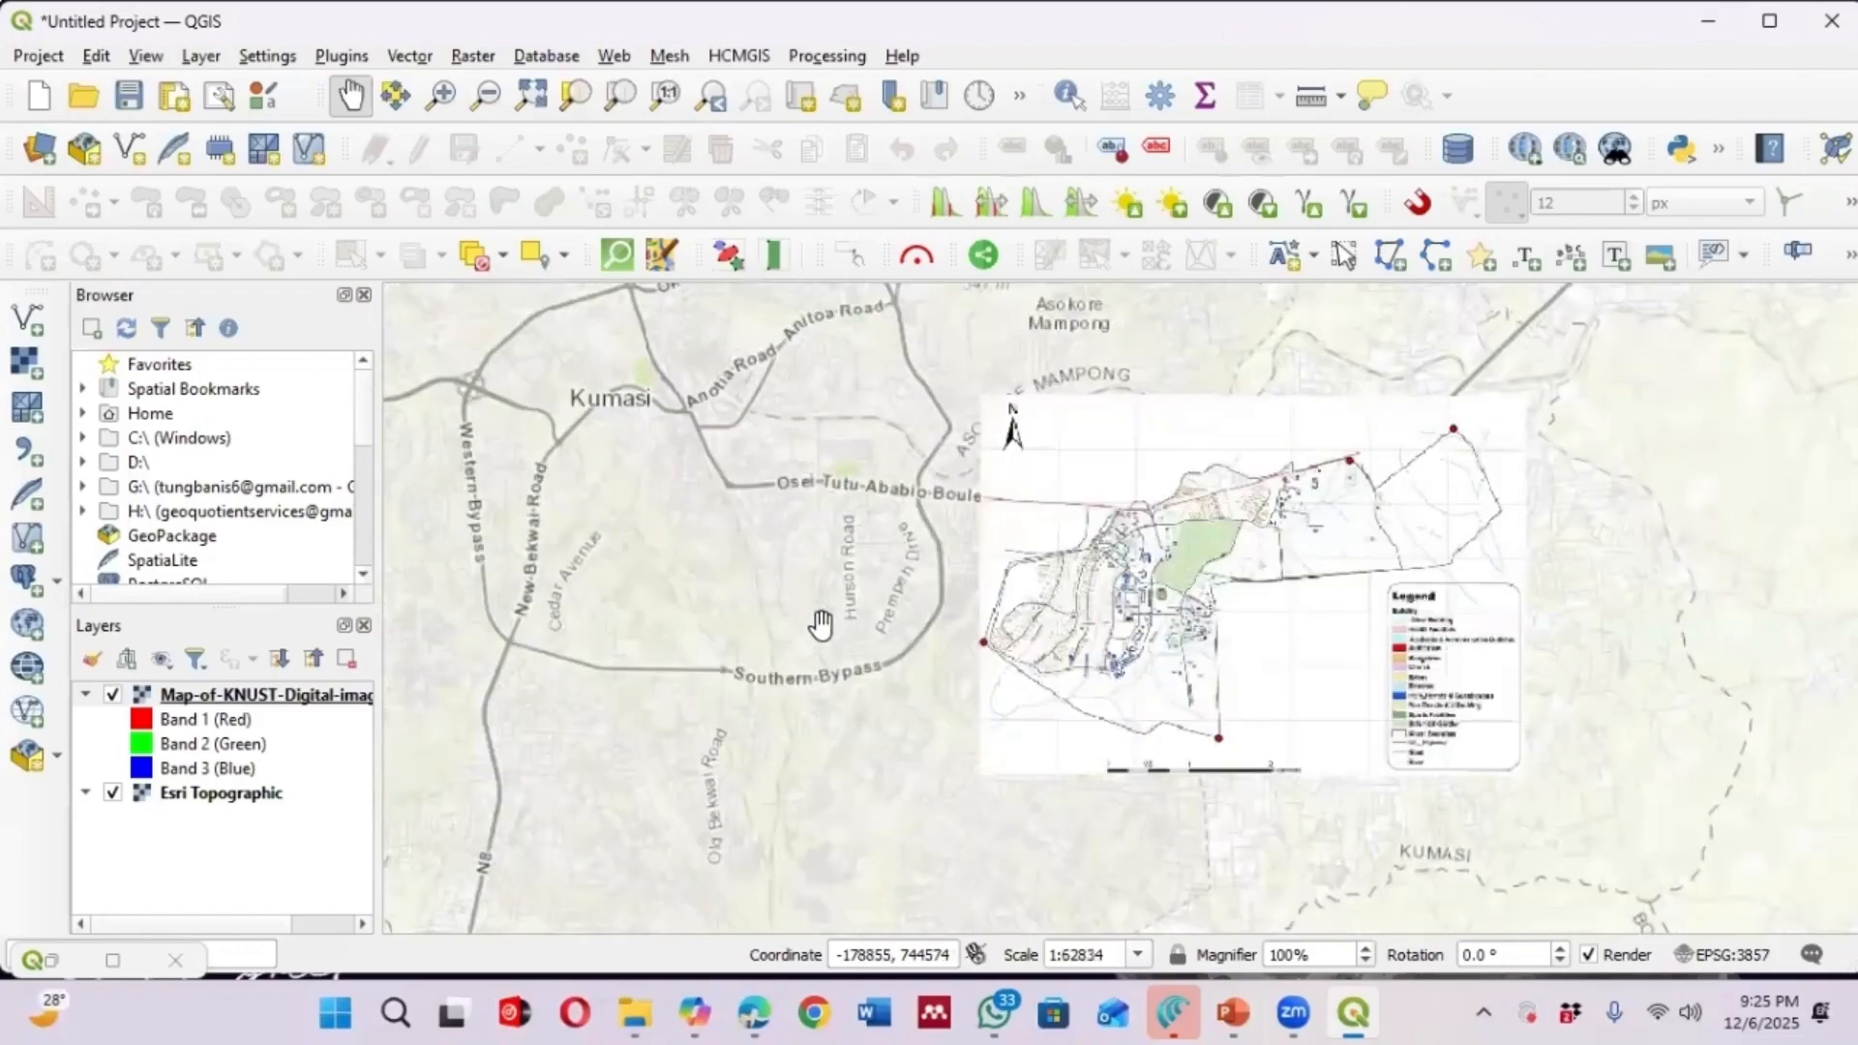
scroll(852, 535, "up", 1)
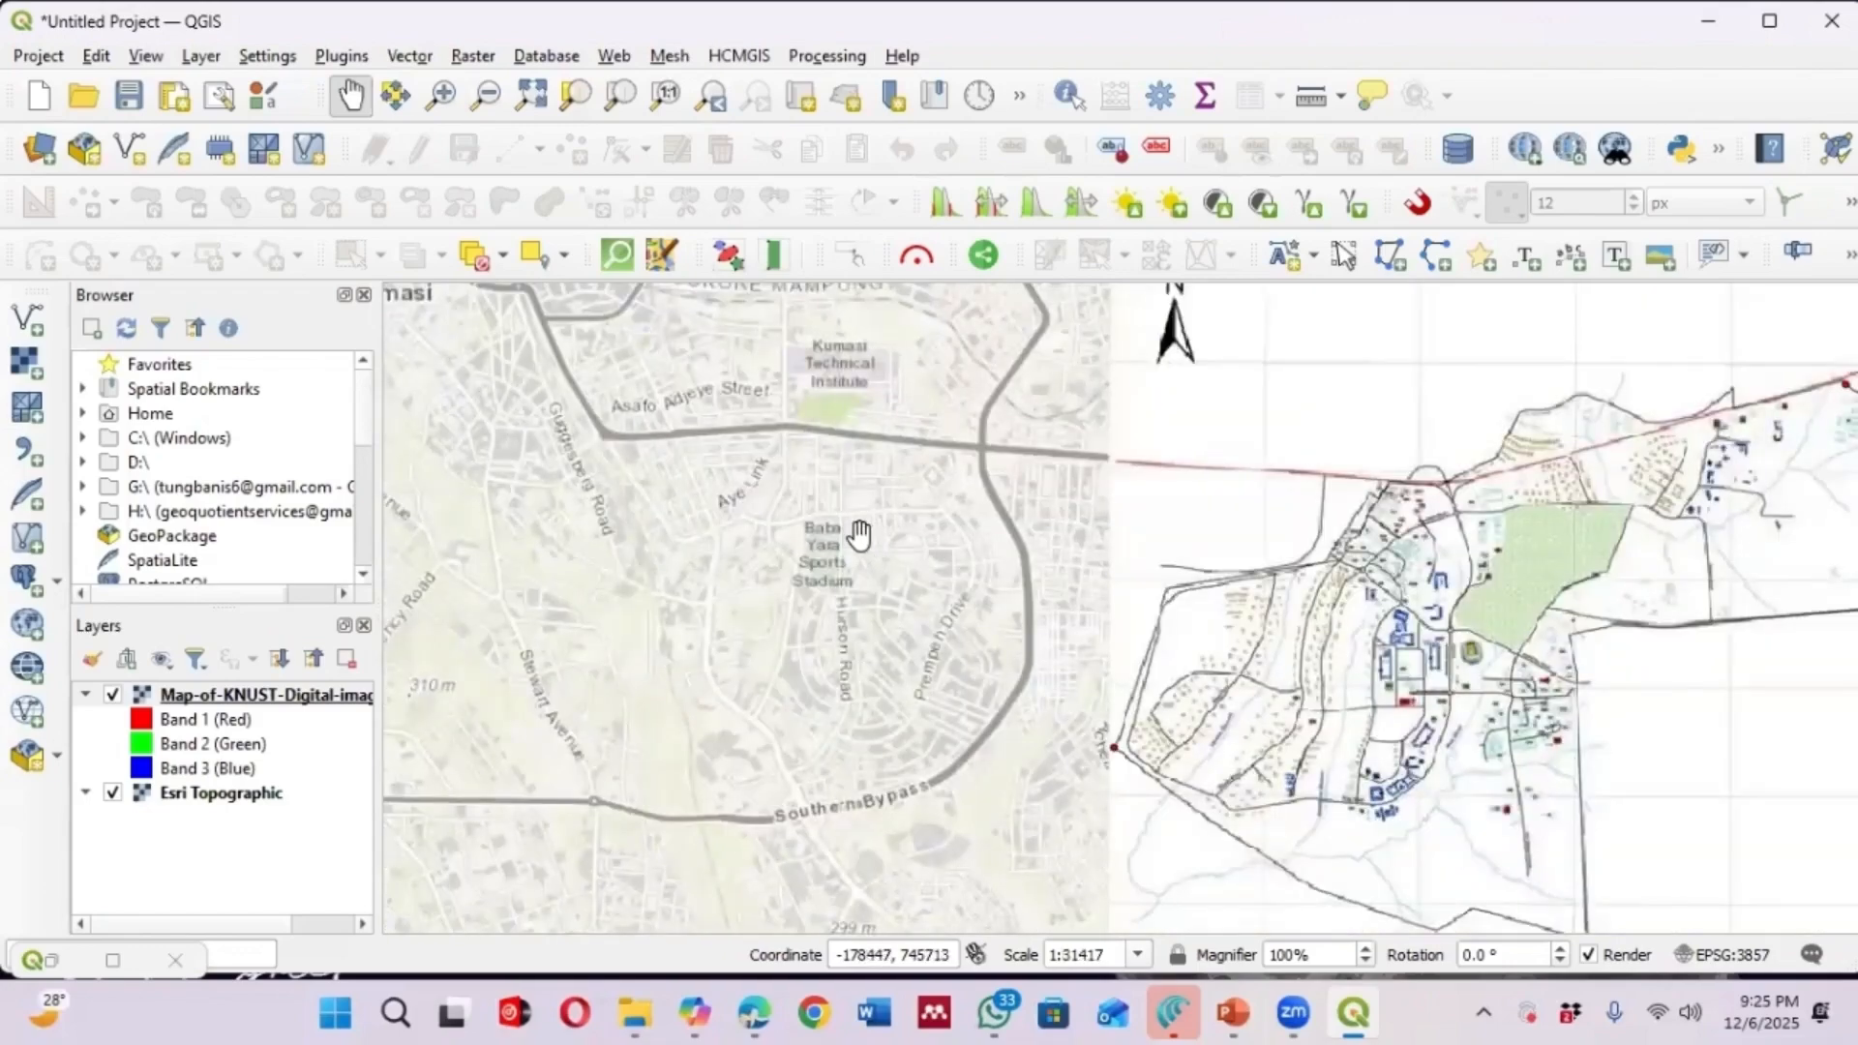
scroll(866, 541, "up", 1)
scroll(1094, 605, "down", 1)
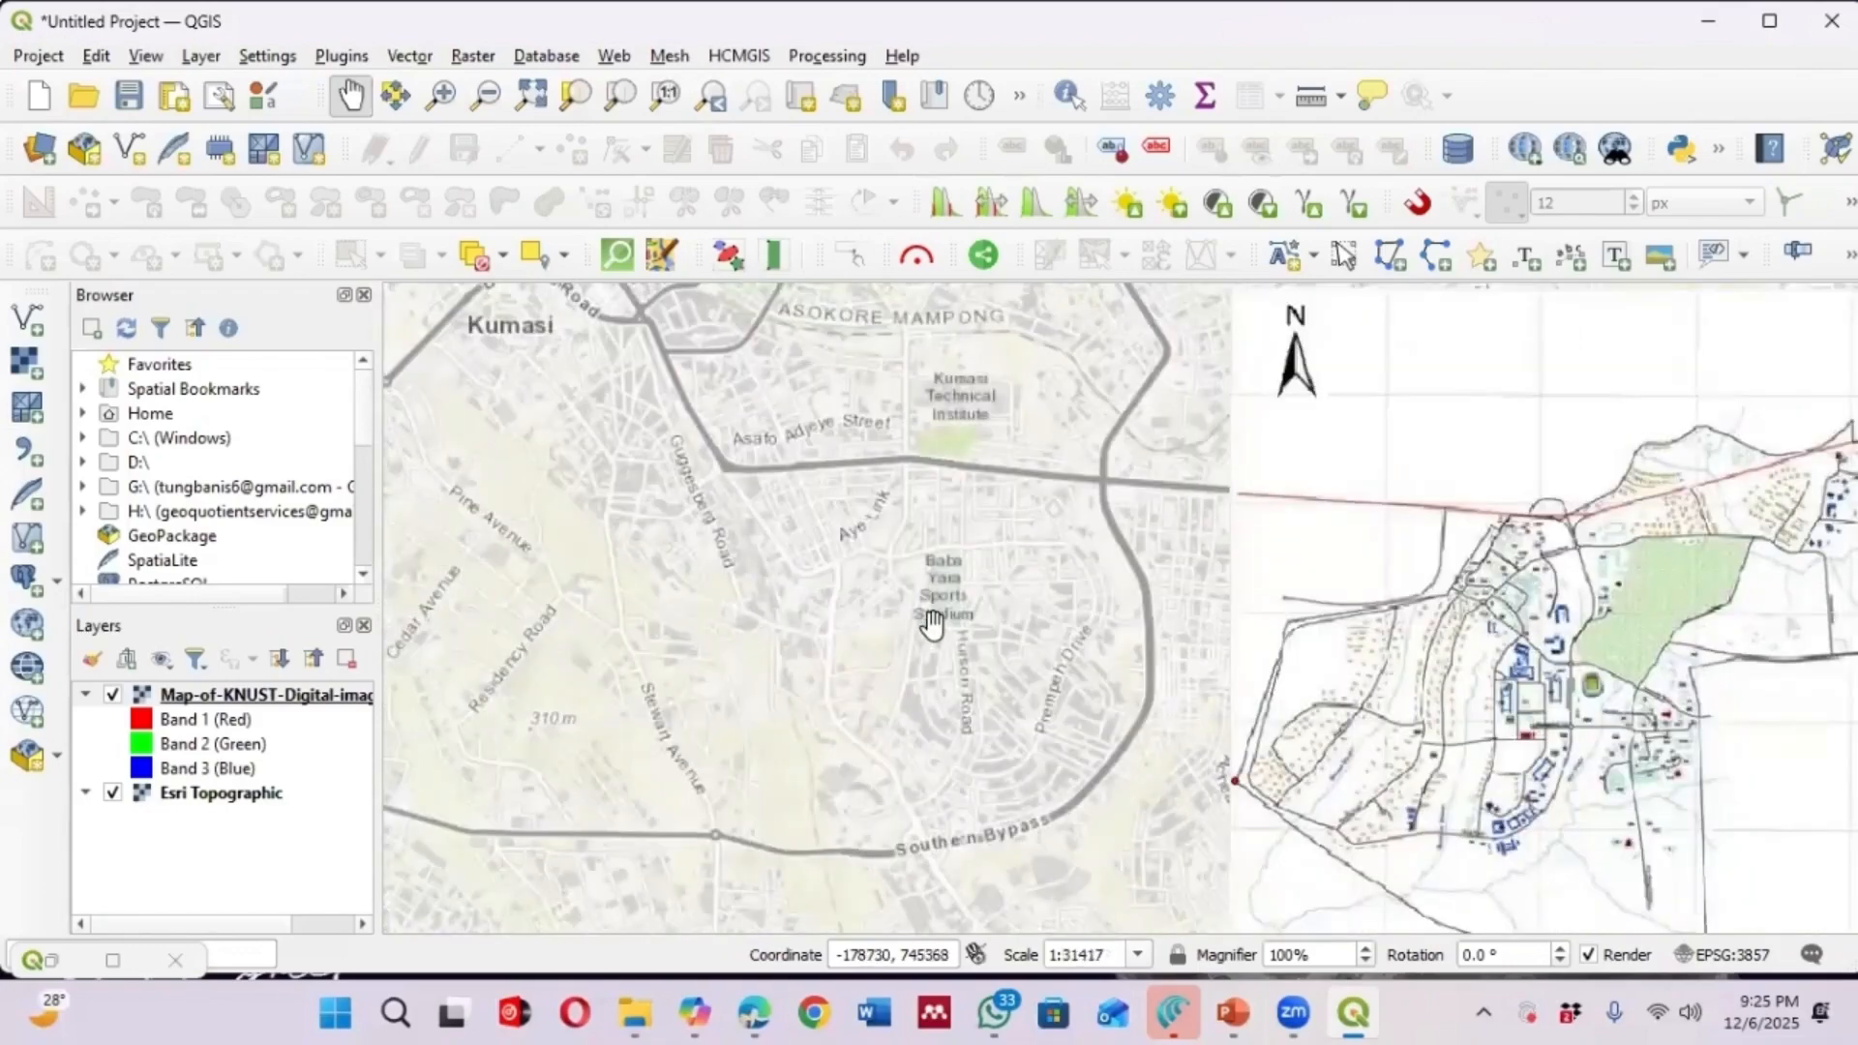
scroll(933, 622, "up", 1)
scroll(842, 568, "down", 2)
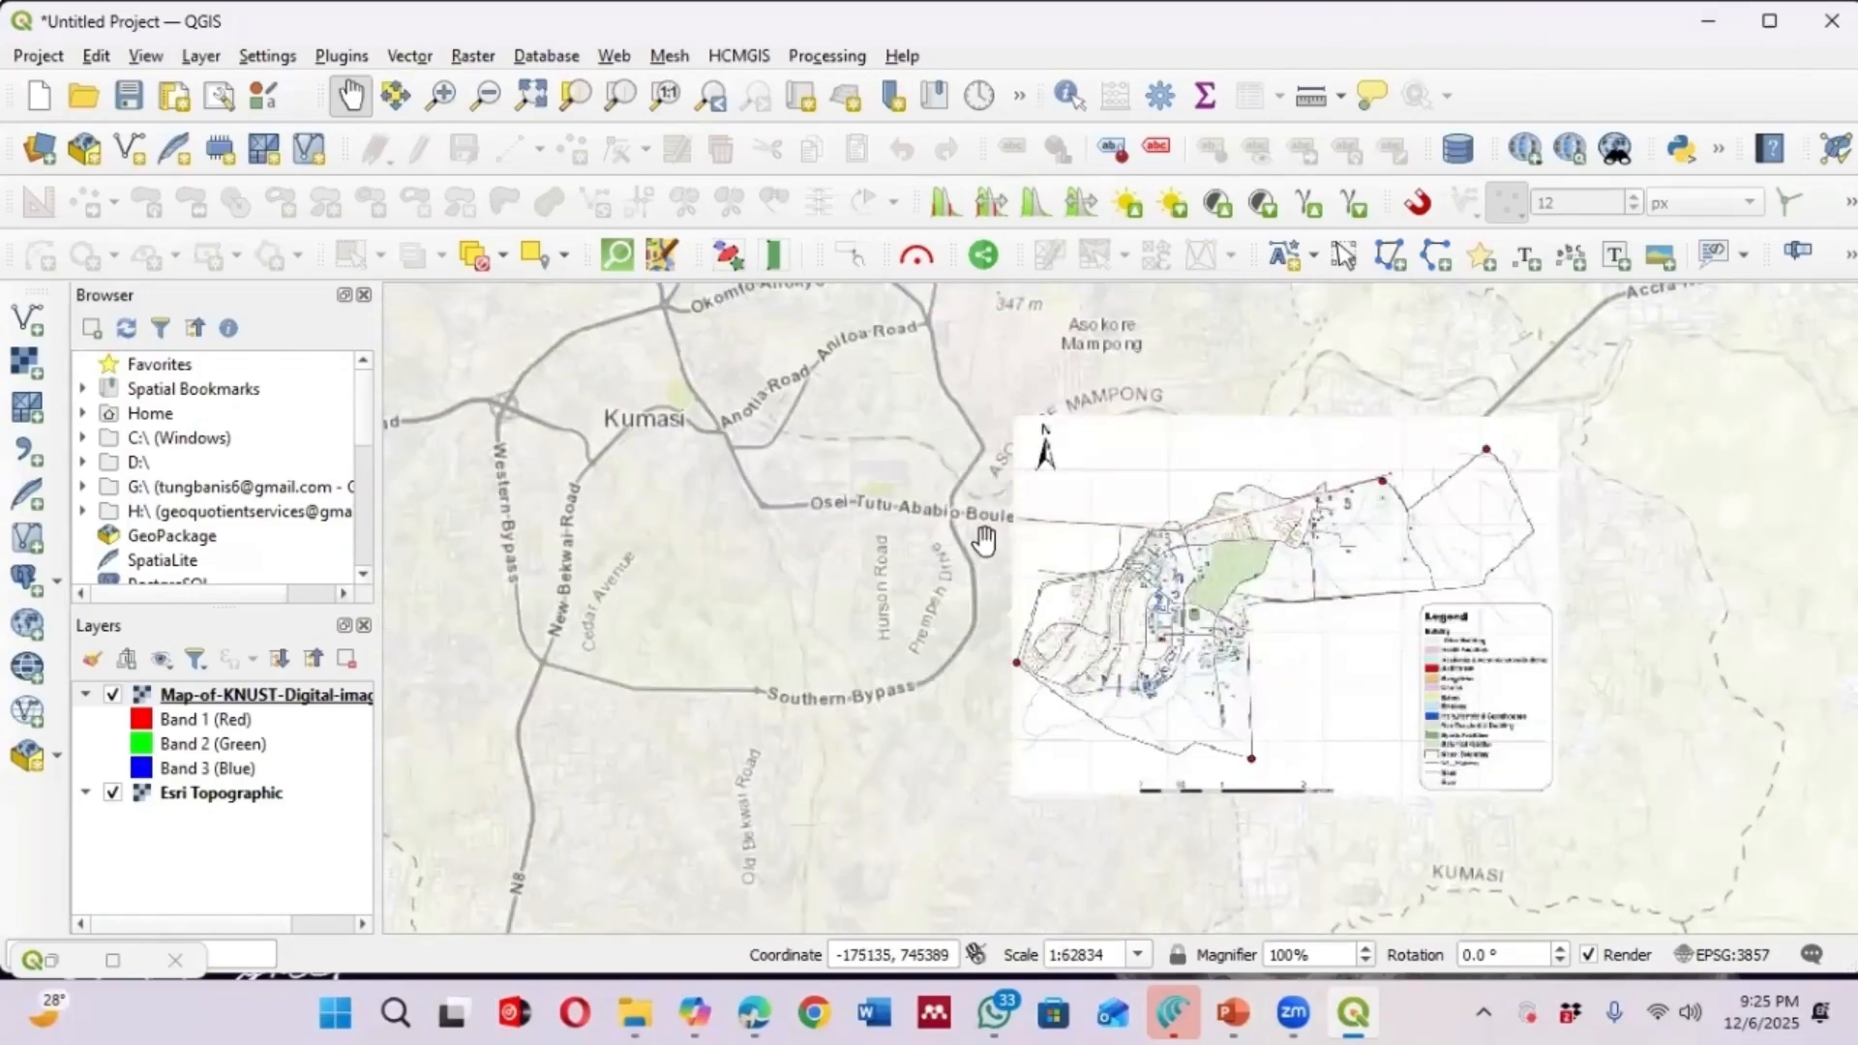
Toggle the georeferenced layer's visibility repeatedly to compare its alignment with the basemap's roads
left_click(113, 696)
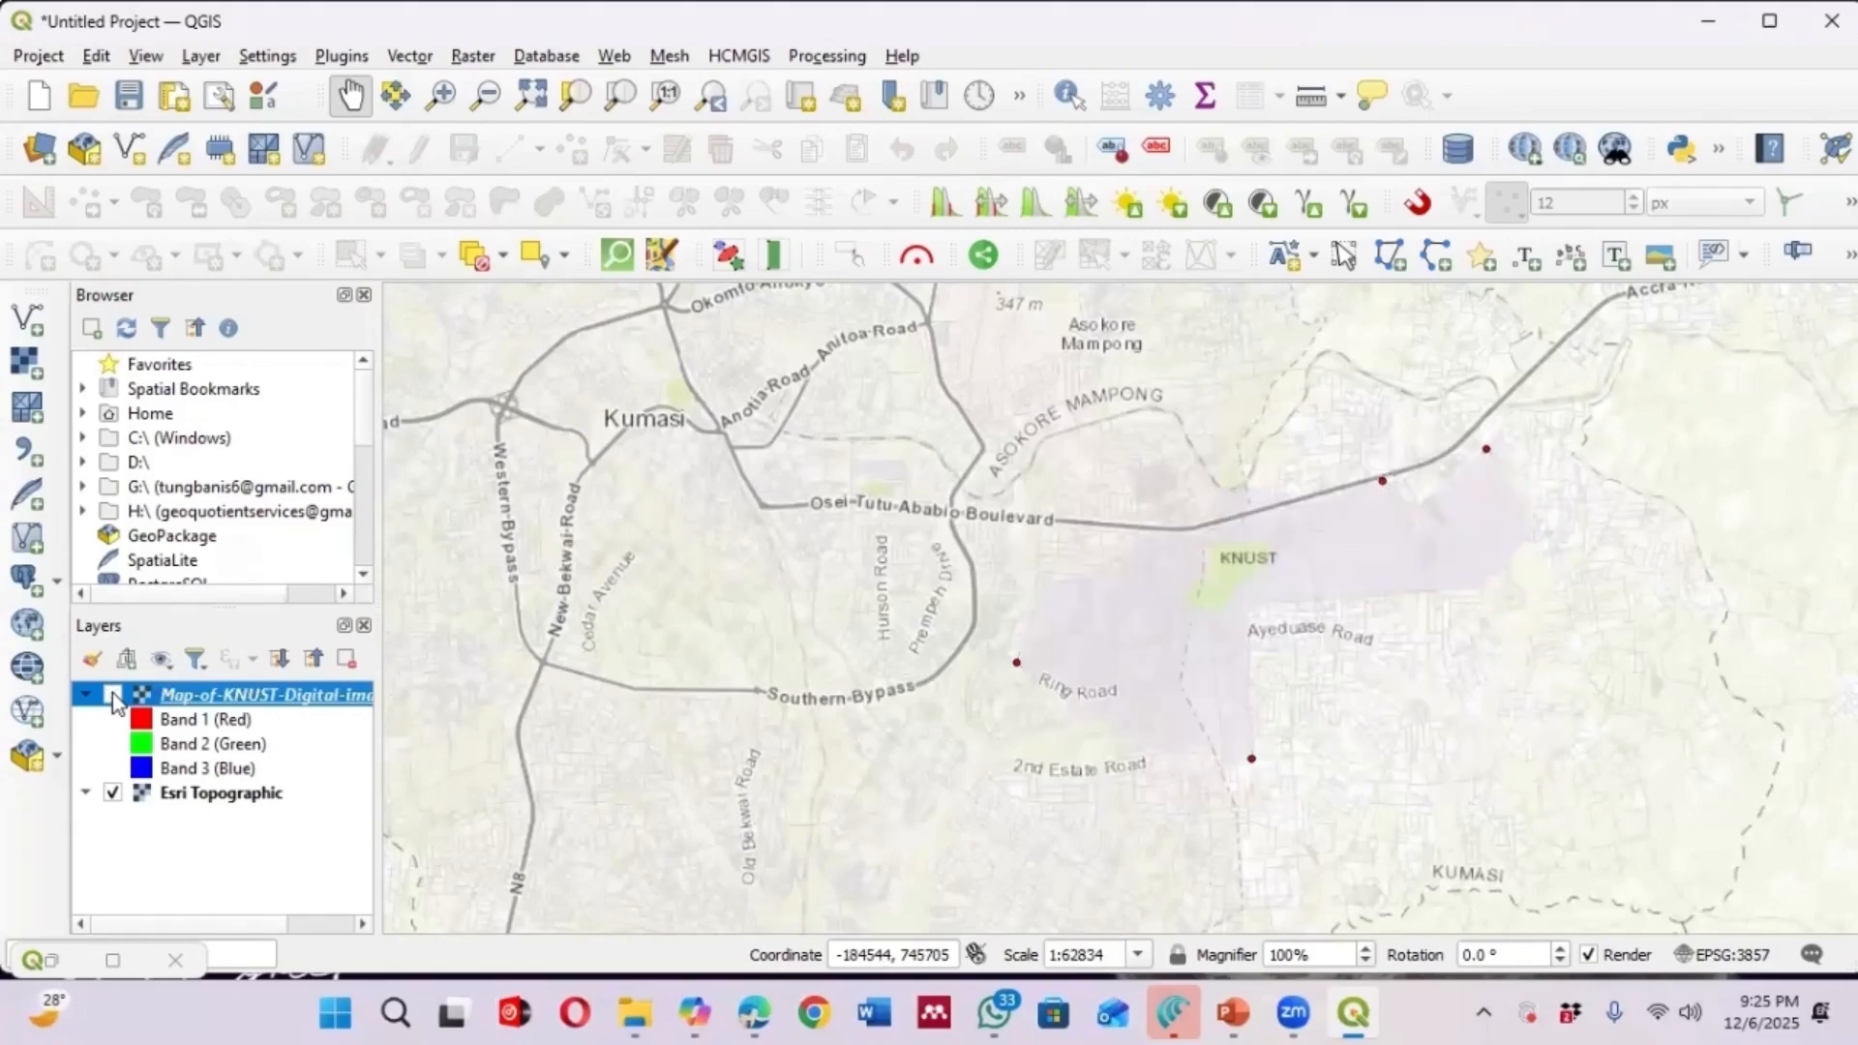
left_click(113, 696)
left_click(113, 695)
left_click(114, 696)
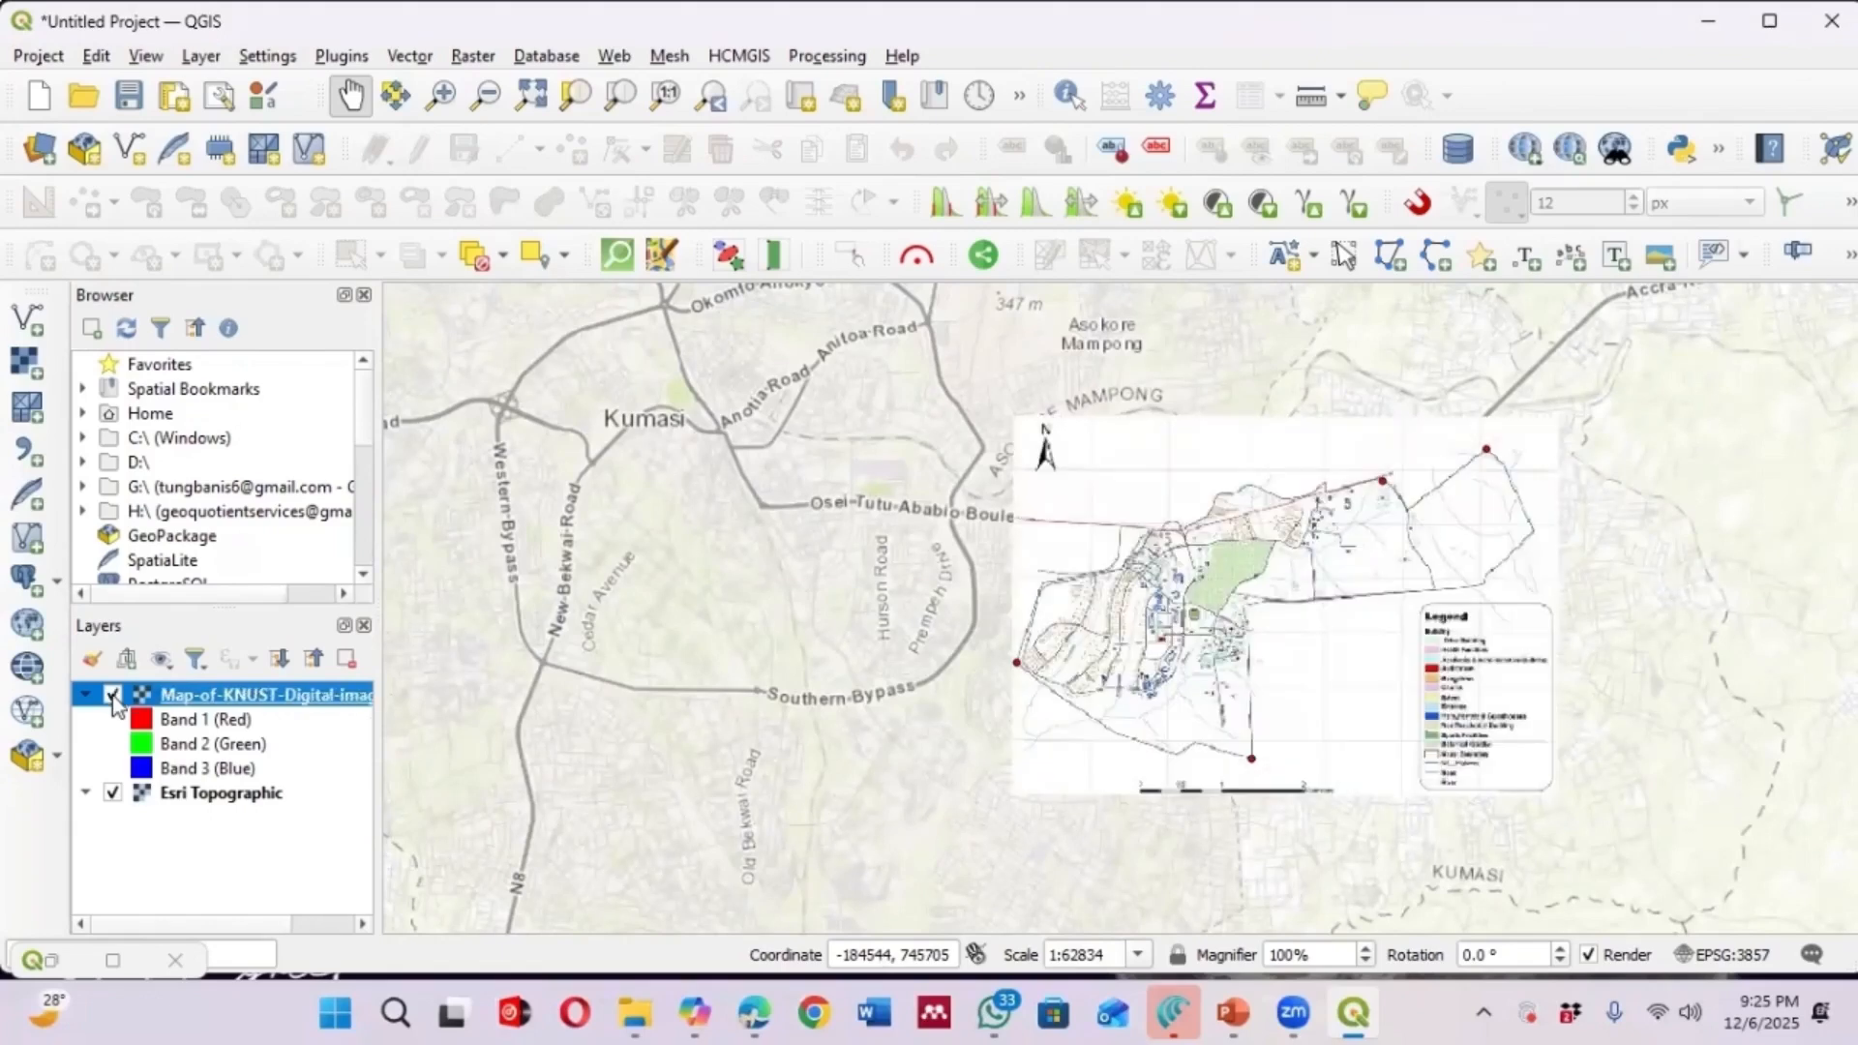
left_click(113, 696)
left_click(113, 696)
left_click(114, 696)
left_click(113, 695)
left_click_drag(1043, 667, 864, 668)
scroll(1022, 586, "up", 1)
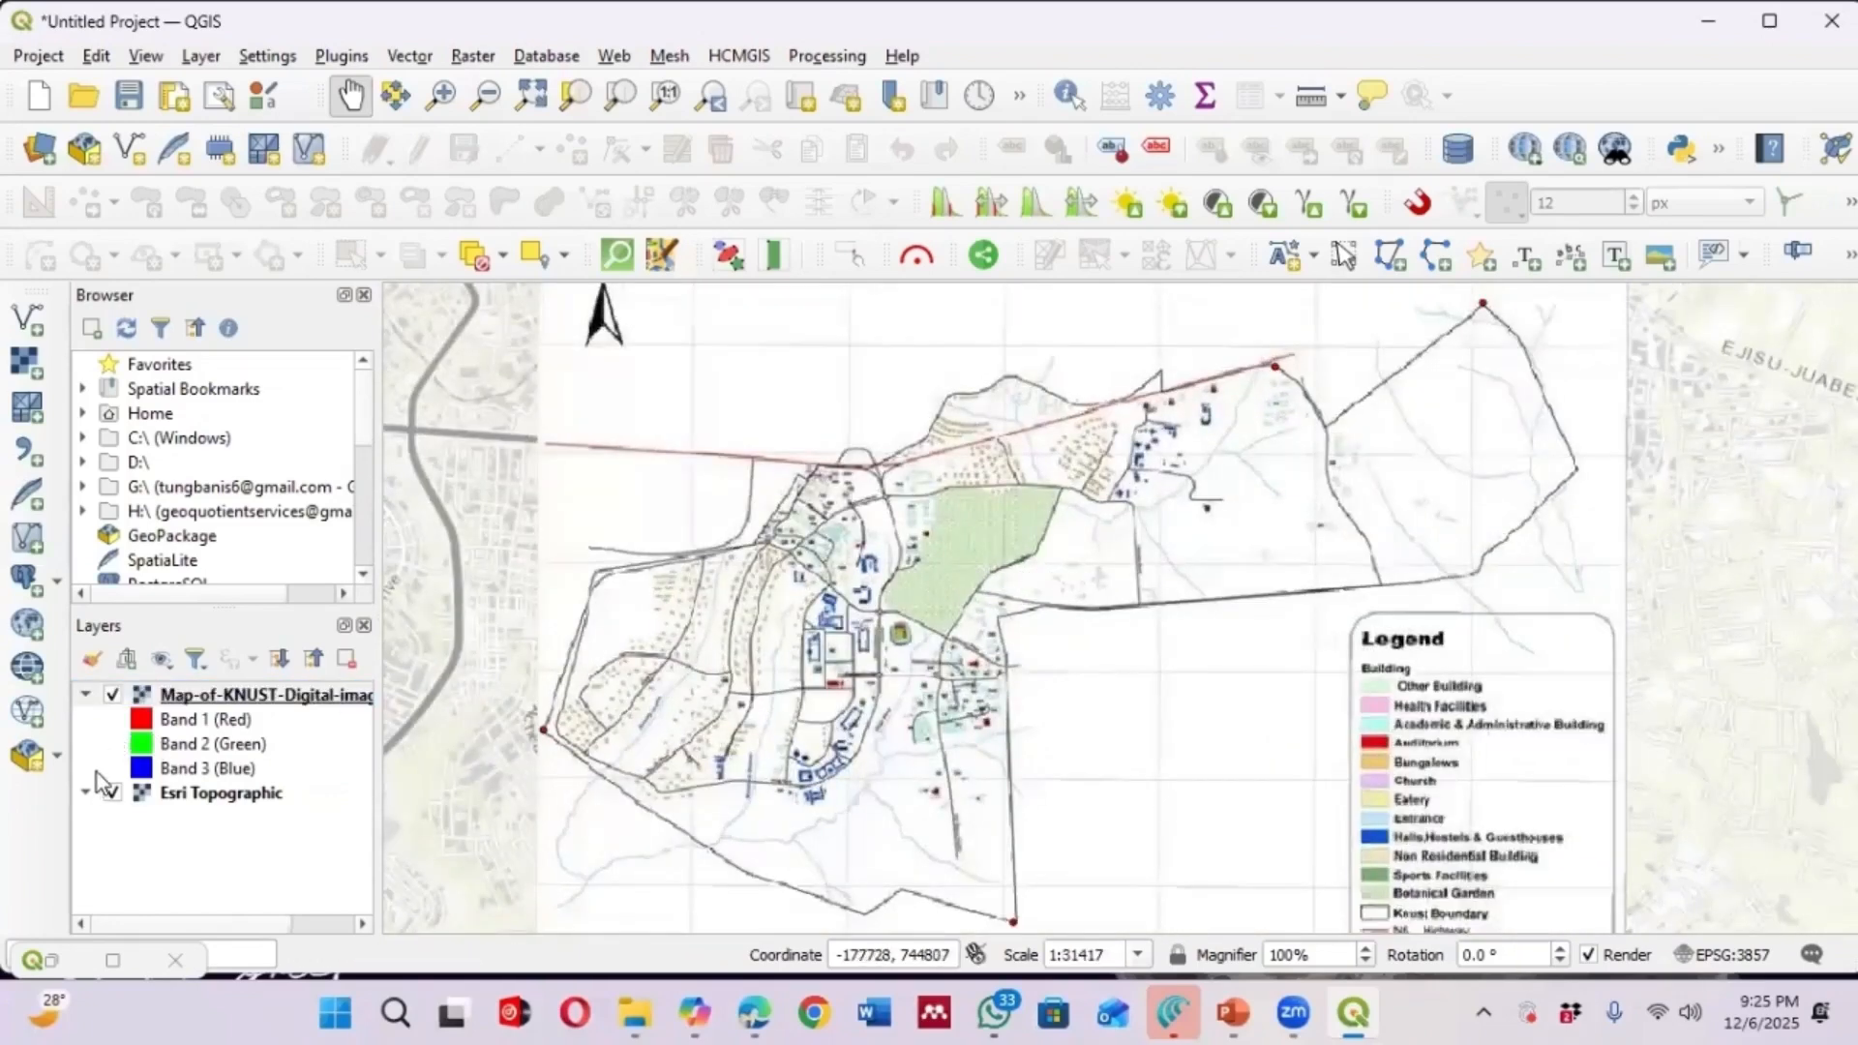
left_click(114, 696)
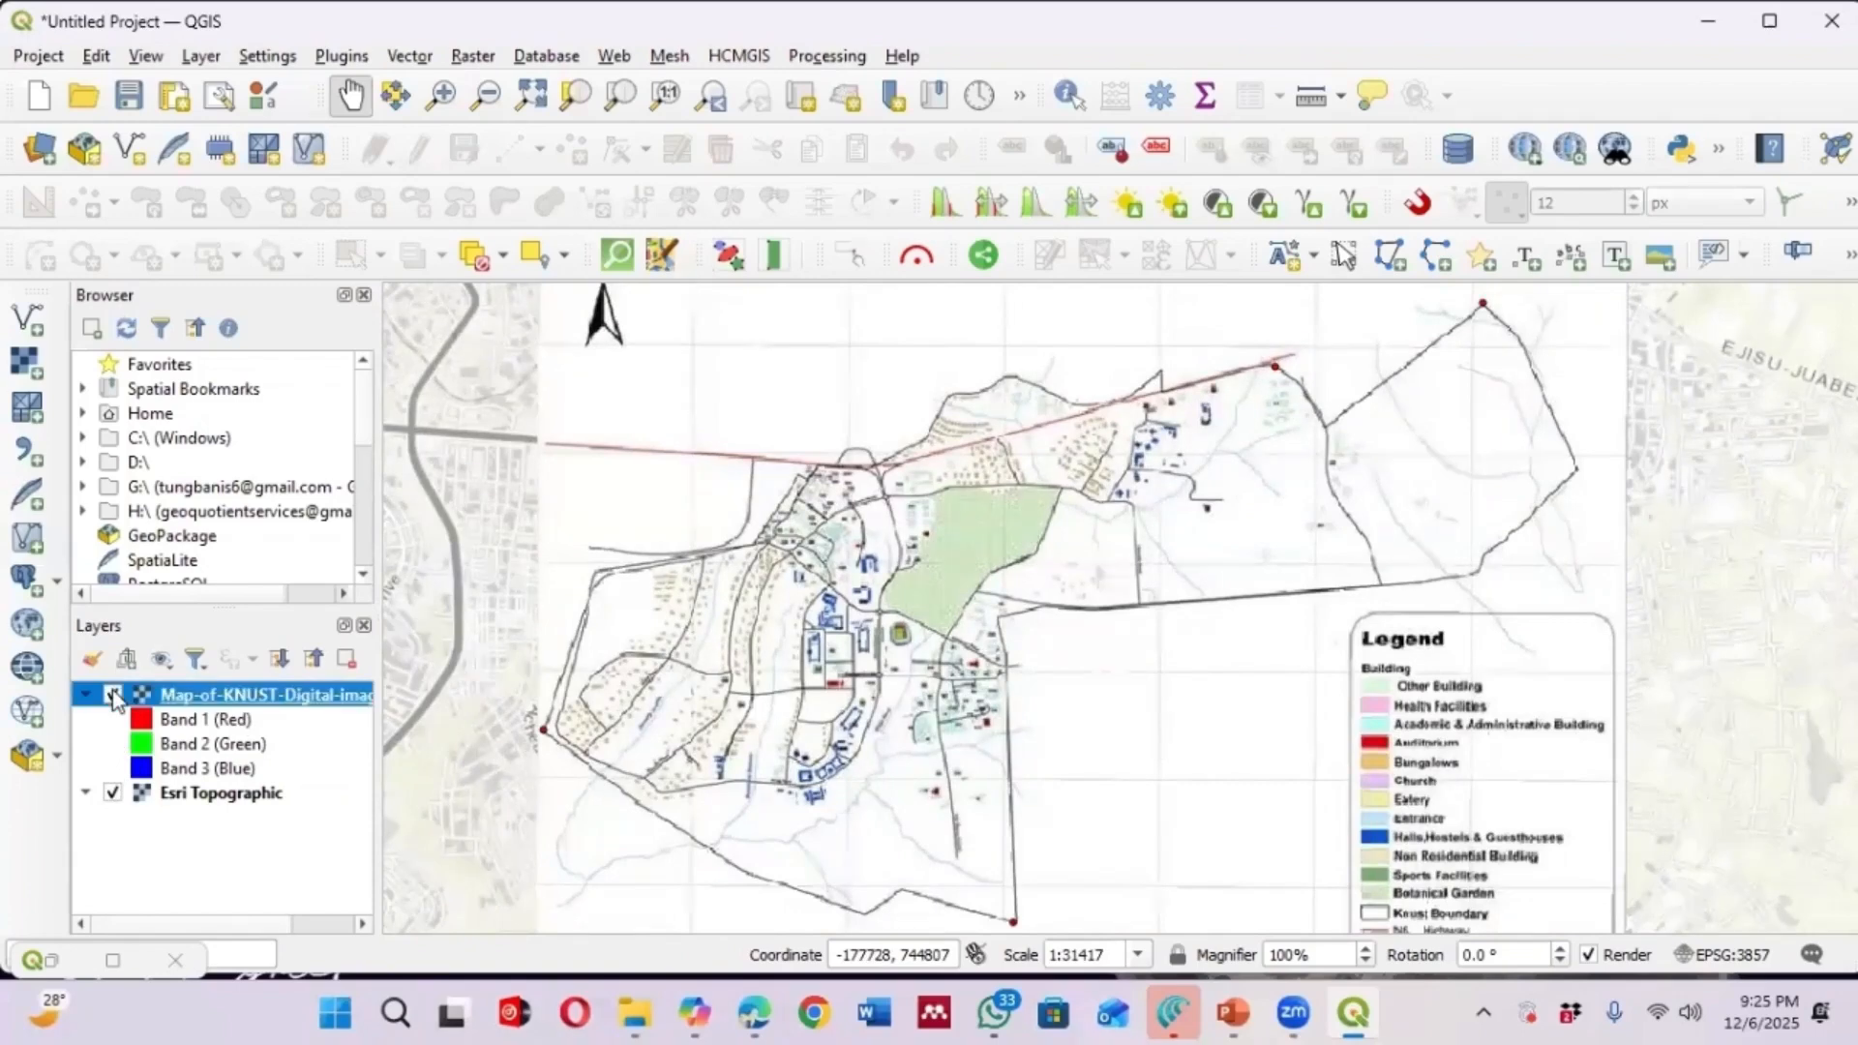
left_click(114, 696)
left_click(115, 695)
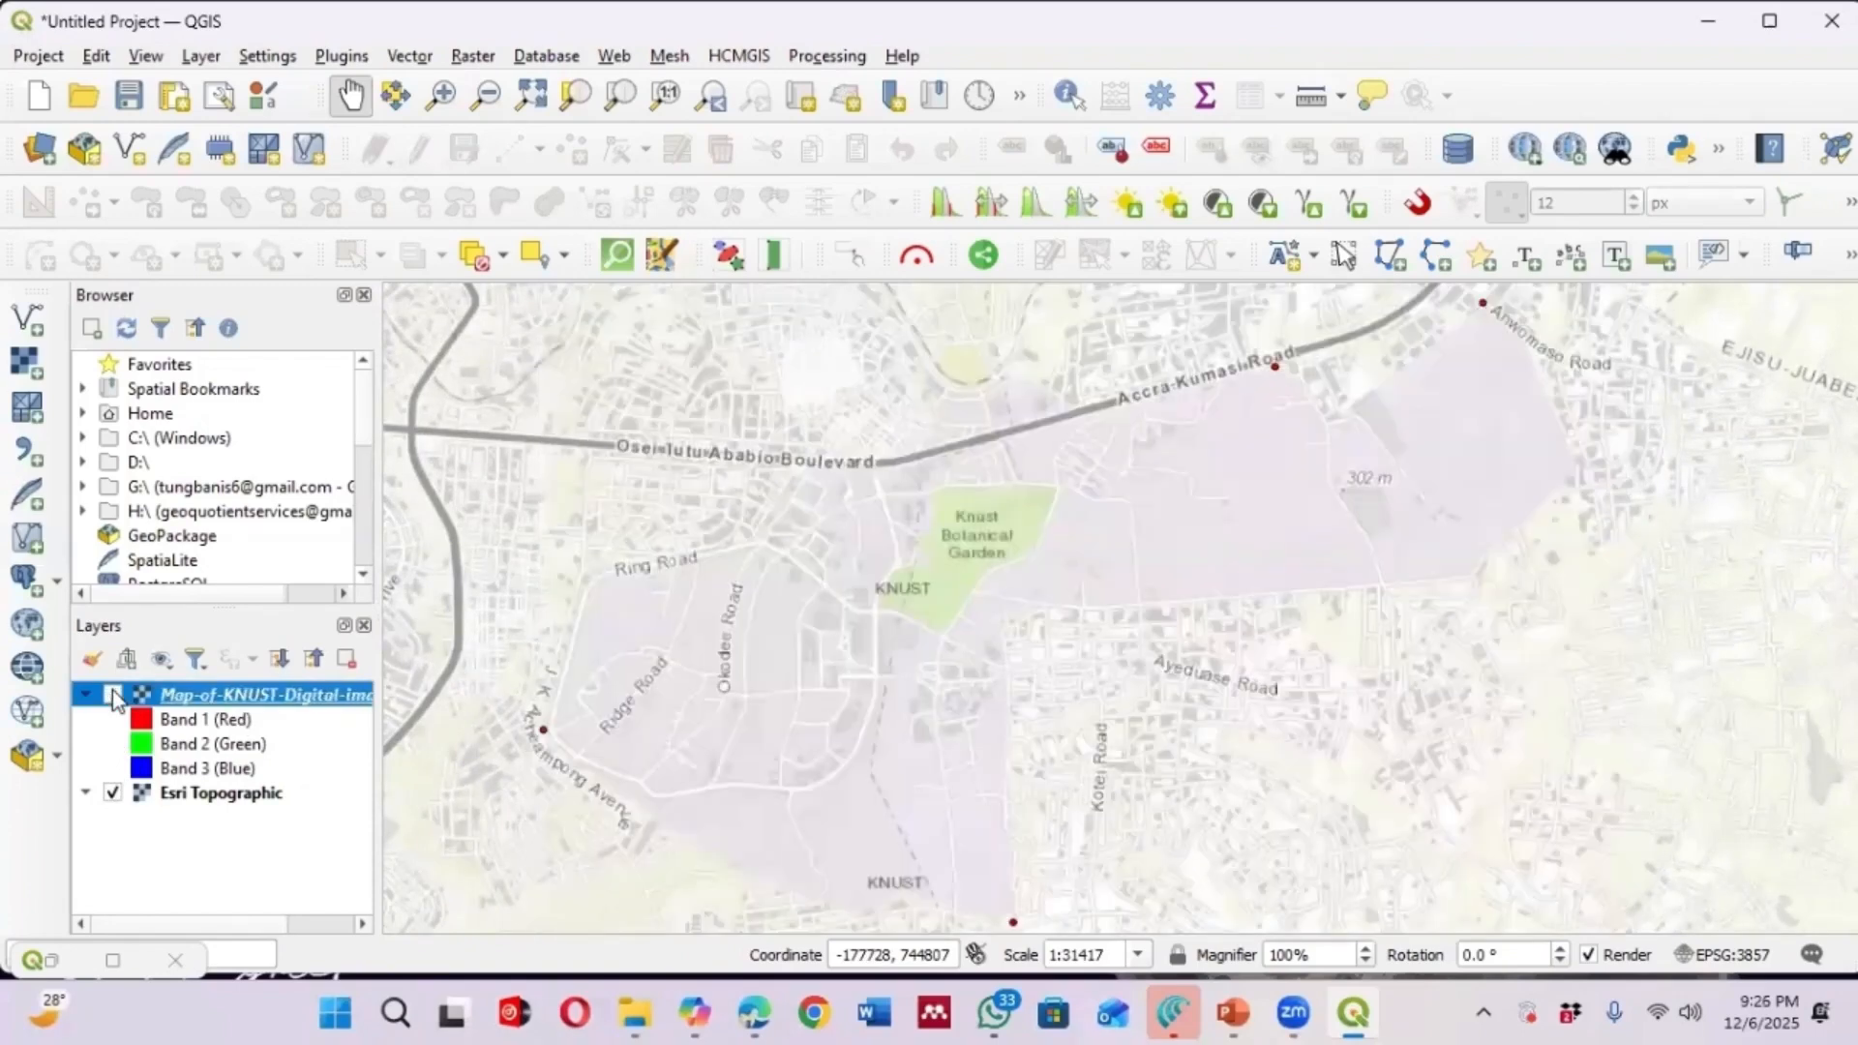
Keep switching the georeferenced KNUST map on and off to check its fit against the basemap
left_click(114, 695)
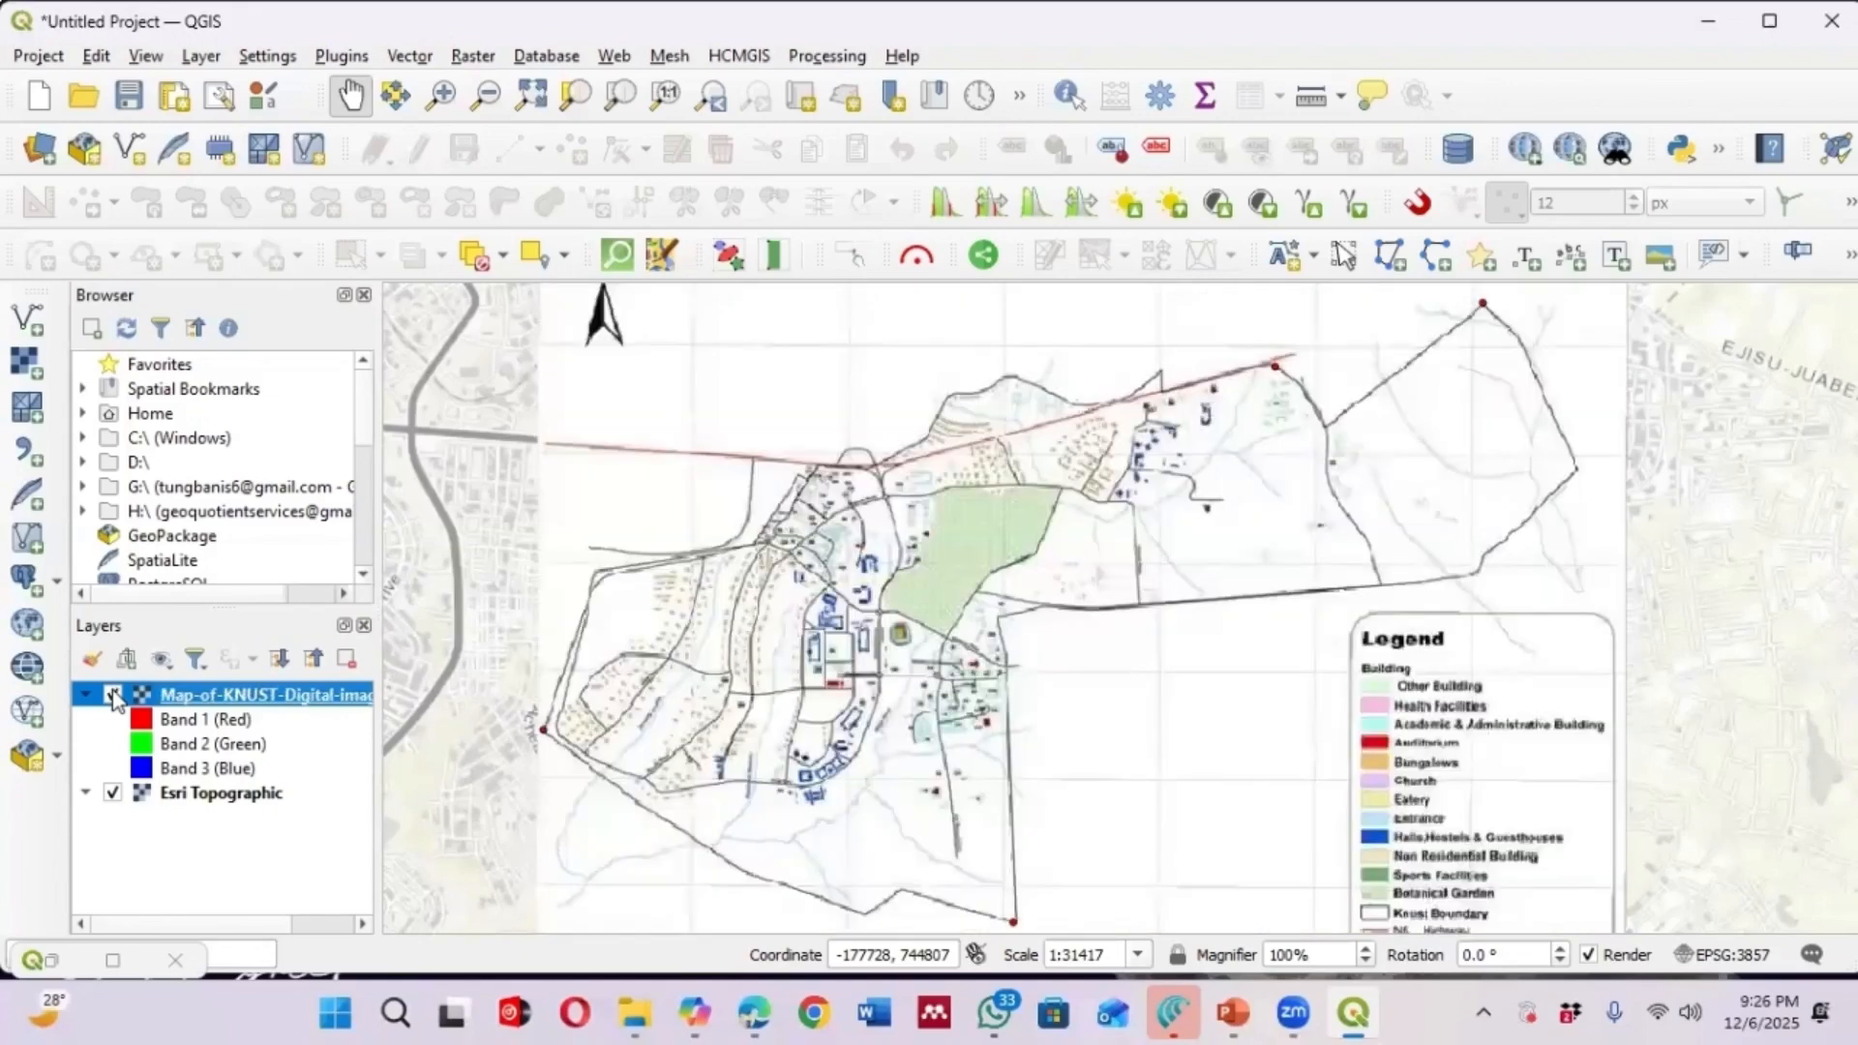
left_click(114, 696)
left_click(114, 695)
left_click(114, 696)
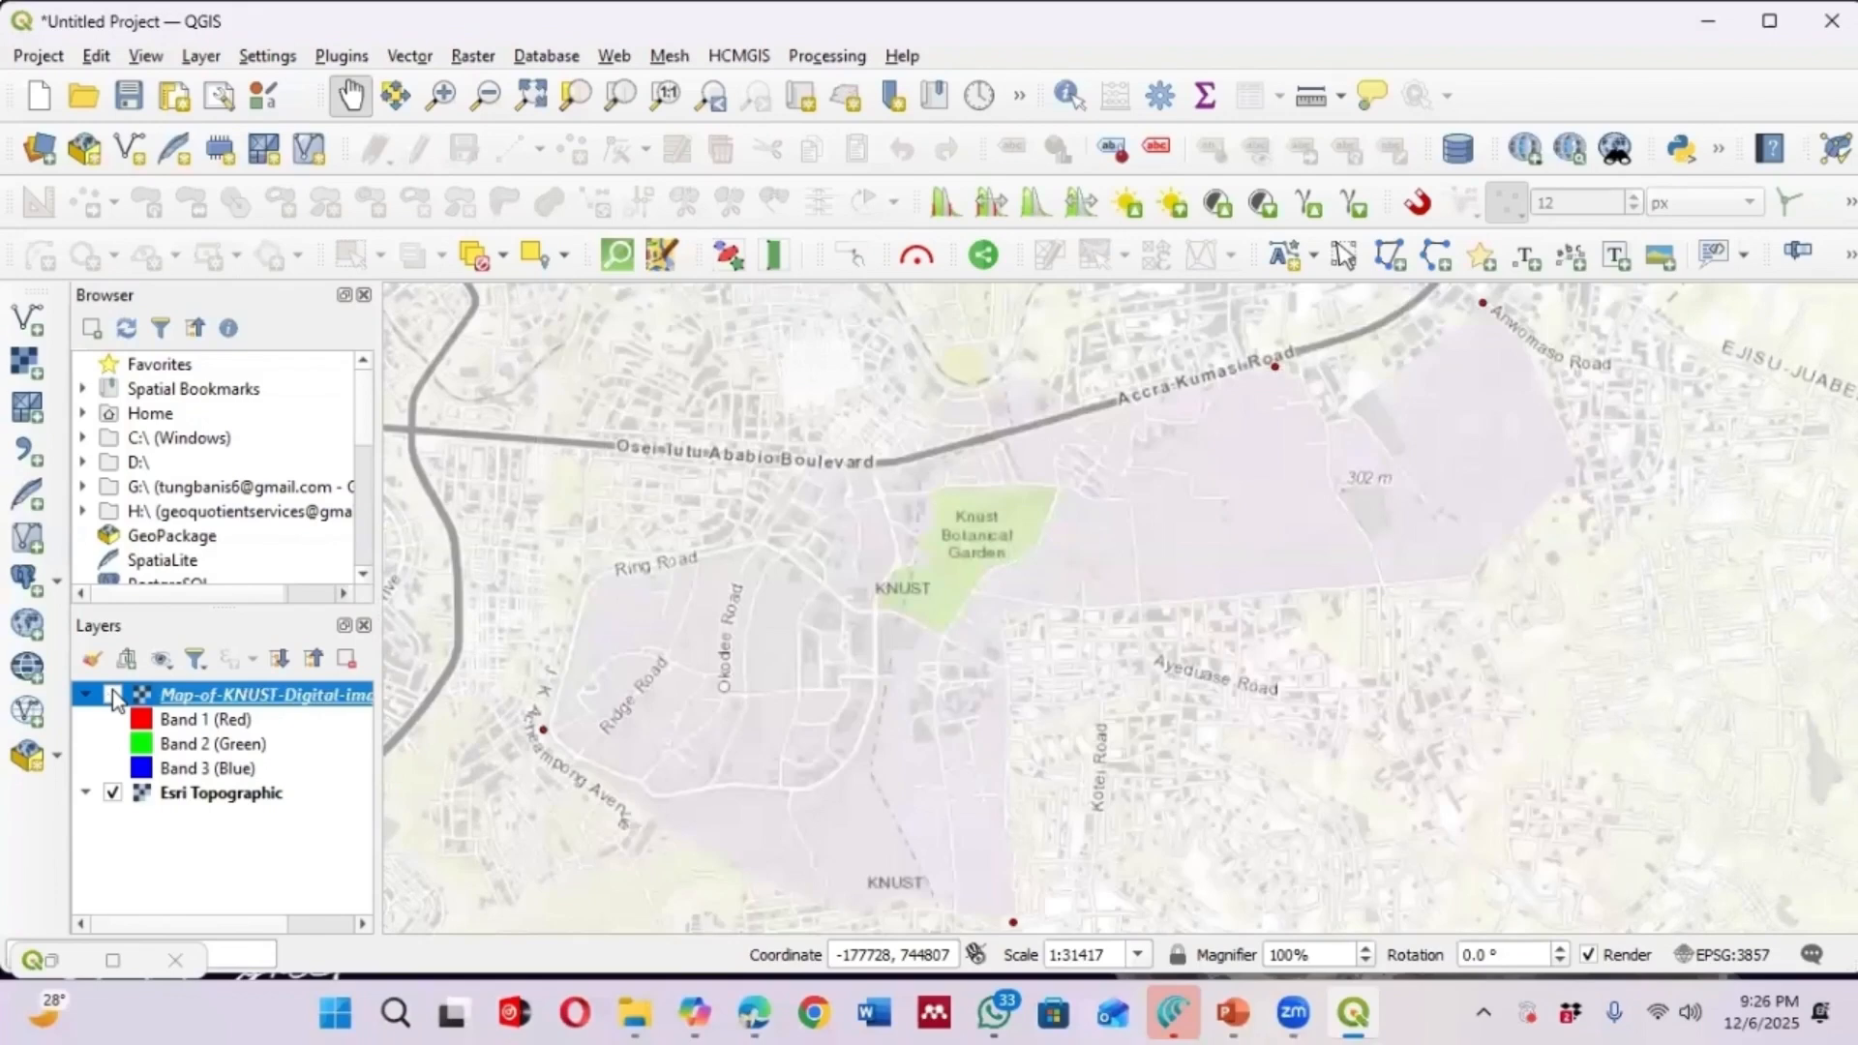
left_click(115, 695)
left_click(114, 696)
left_click(114, 696)
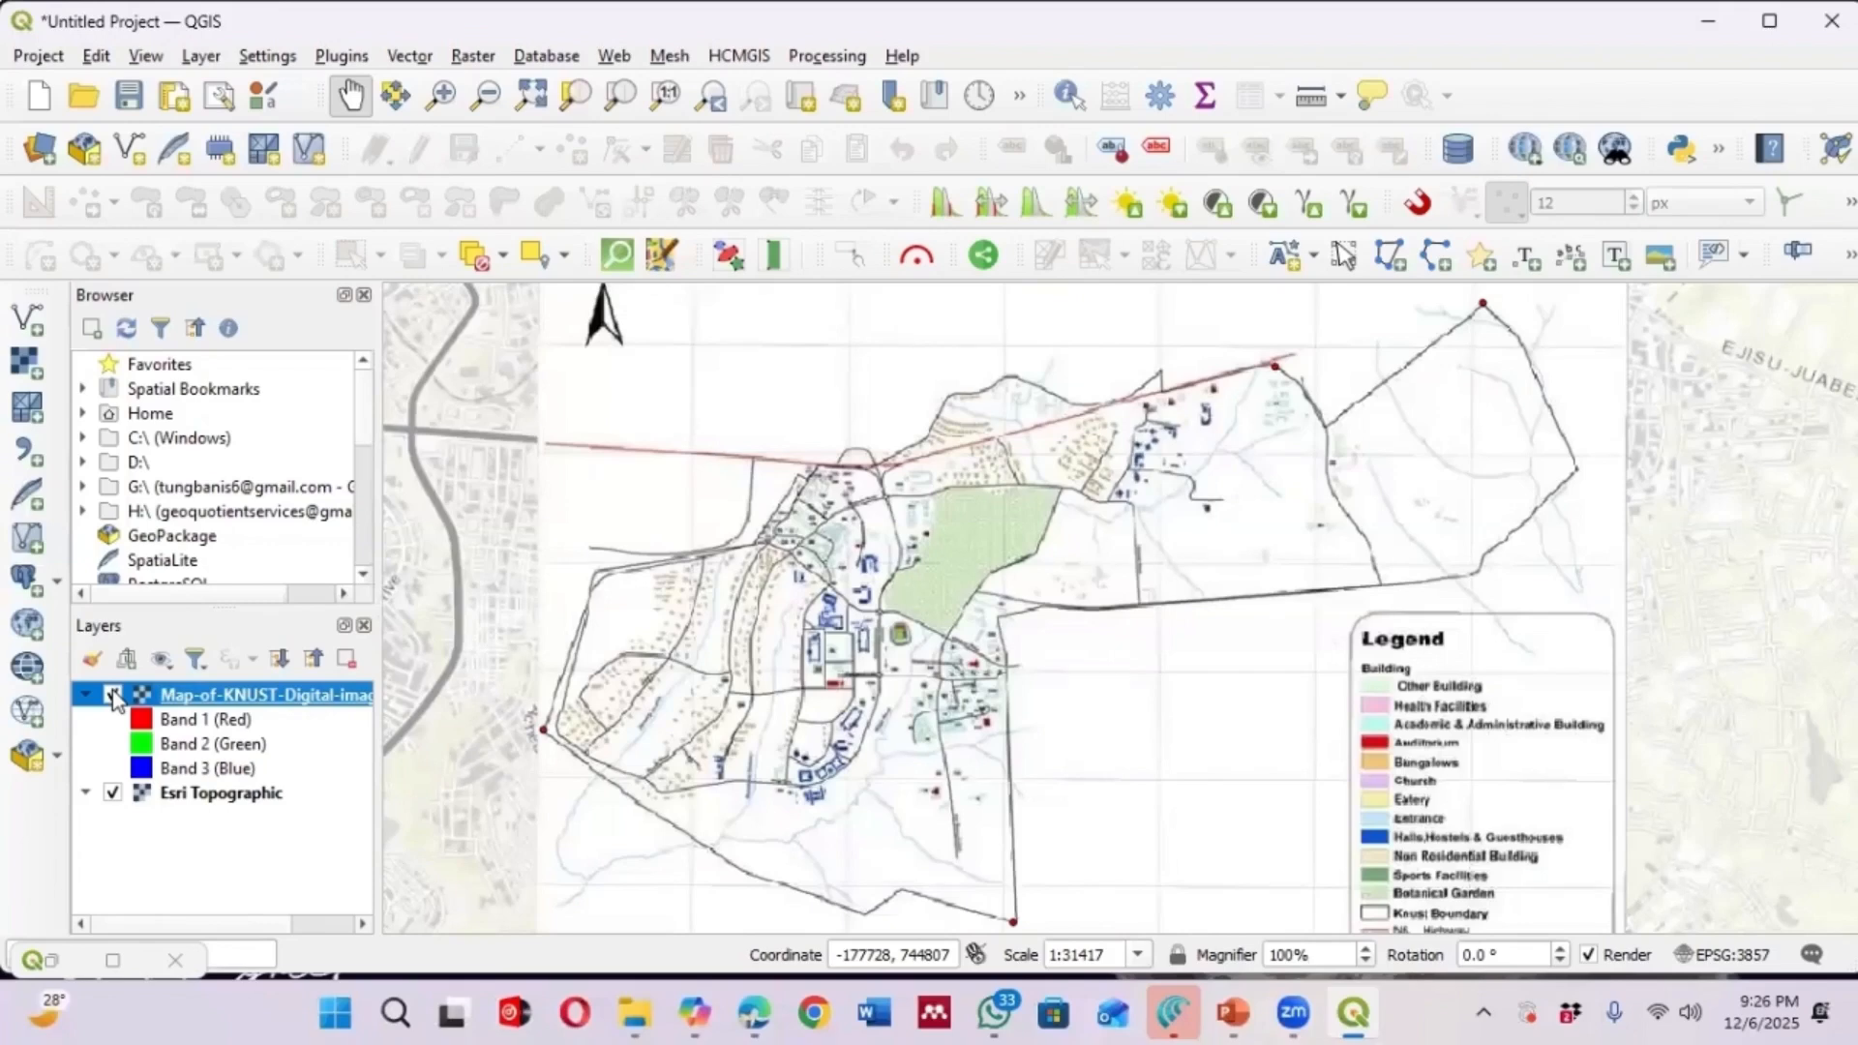
Set the georeferenced layer's global opacity to about 48% in the layer styling panel
left_click(92, 658)
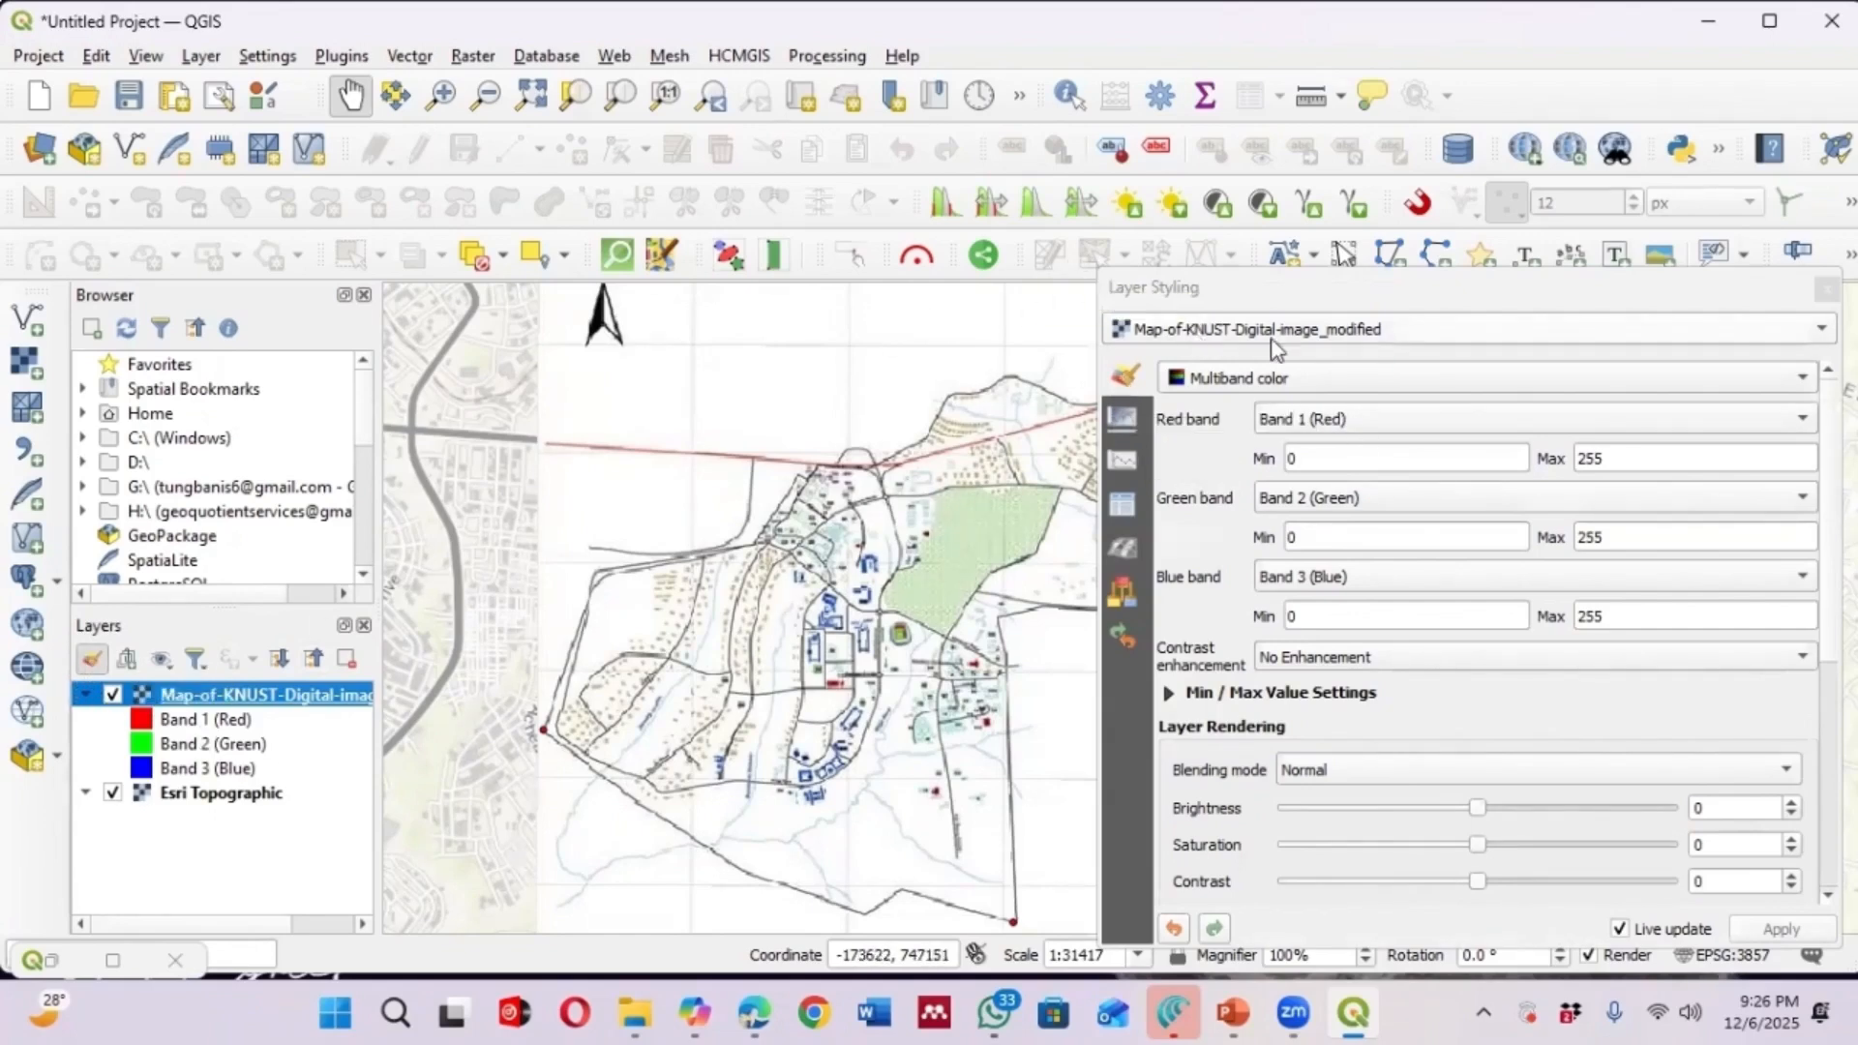
left_click(1120, 426)
left_click_drag(1627, 420, 1403, 431)
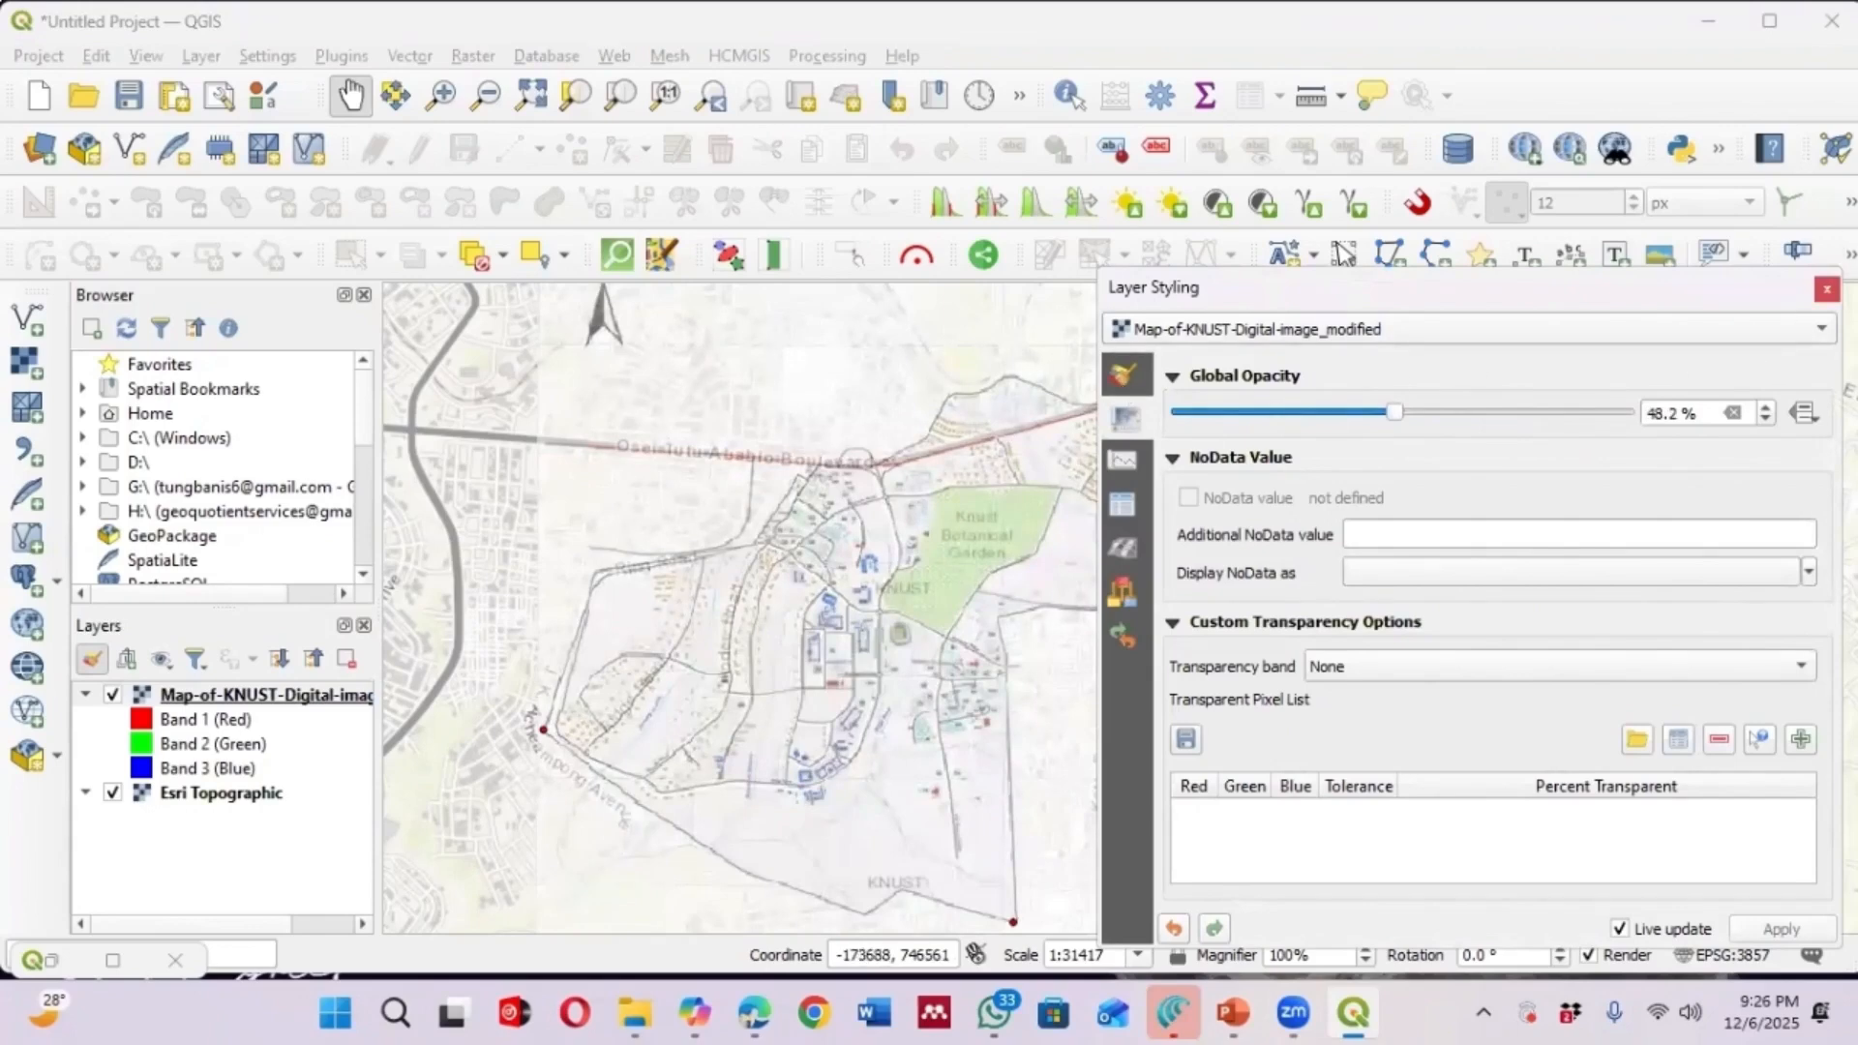
left_click(1826, 289)
Examine how the semi-transparent map's campus roads and botanical garden line up with the basemap features
scroll(933, 624, "down", 2)
scroll(943, 622, "up", 1)
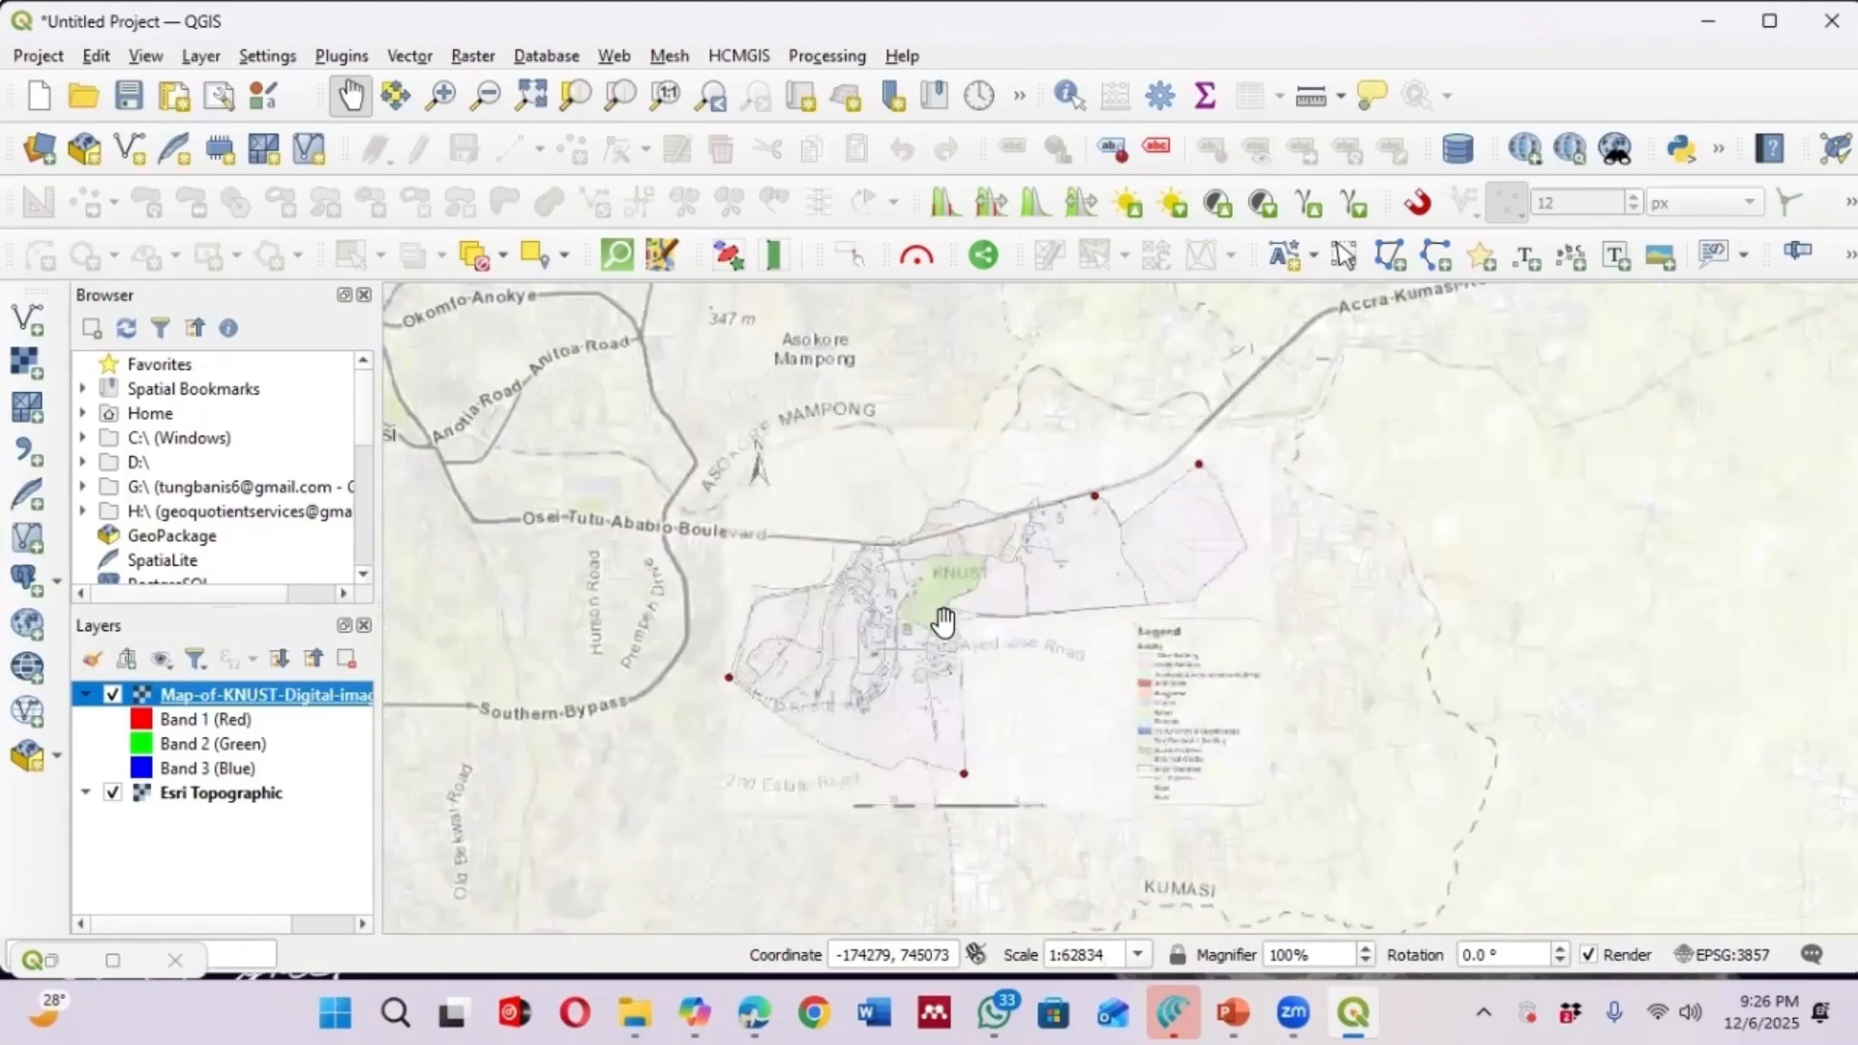
scroll(866, 560, "up", 1)
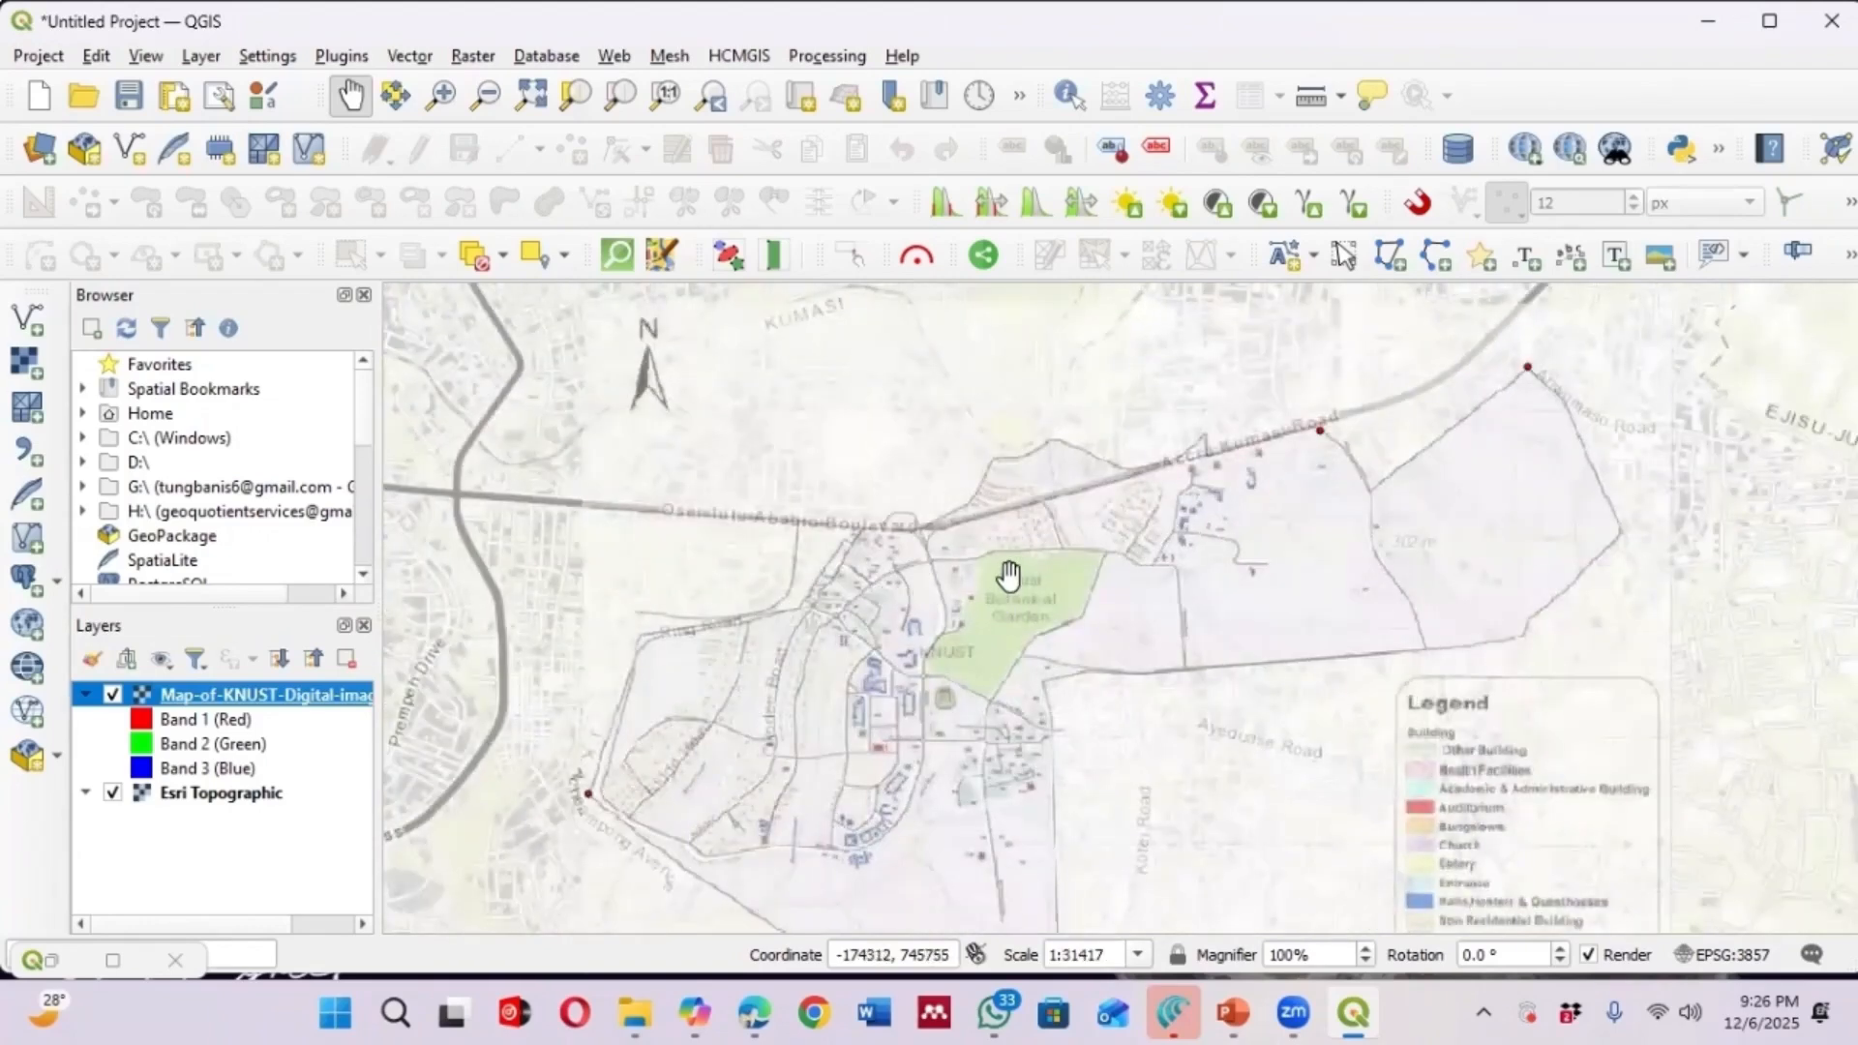
scroll(1009, 576, "up", 1)
scroll(945, 576, "up", 1)
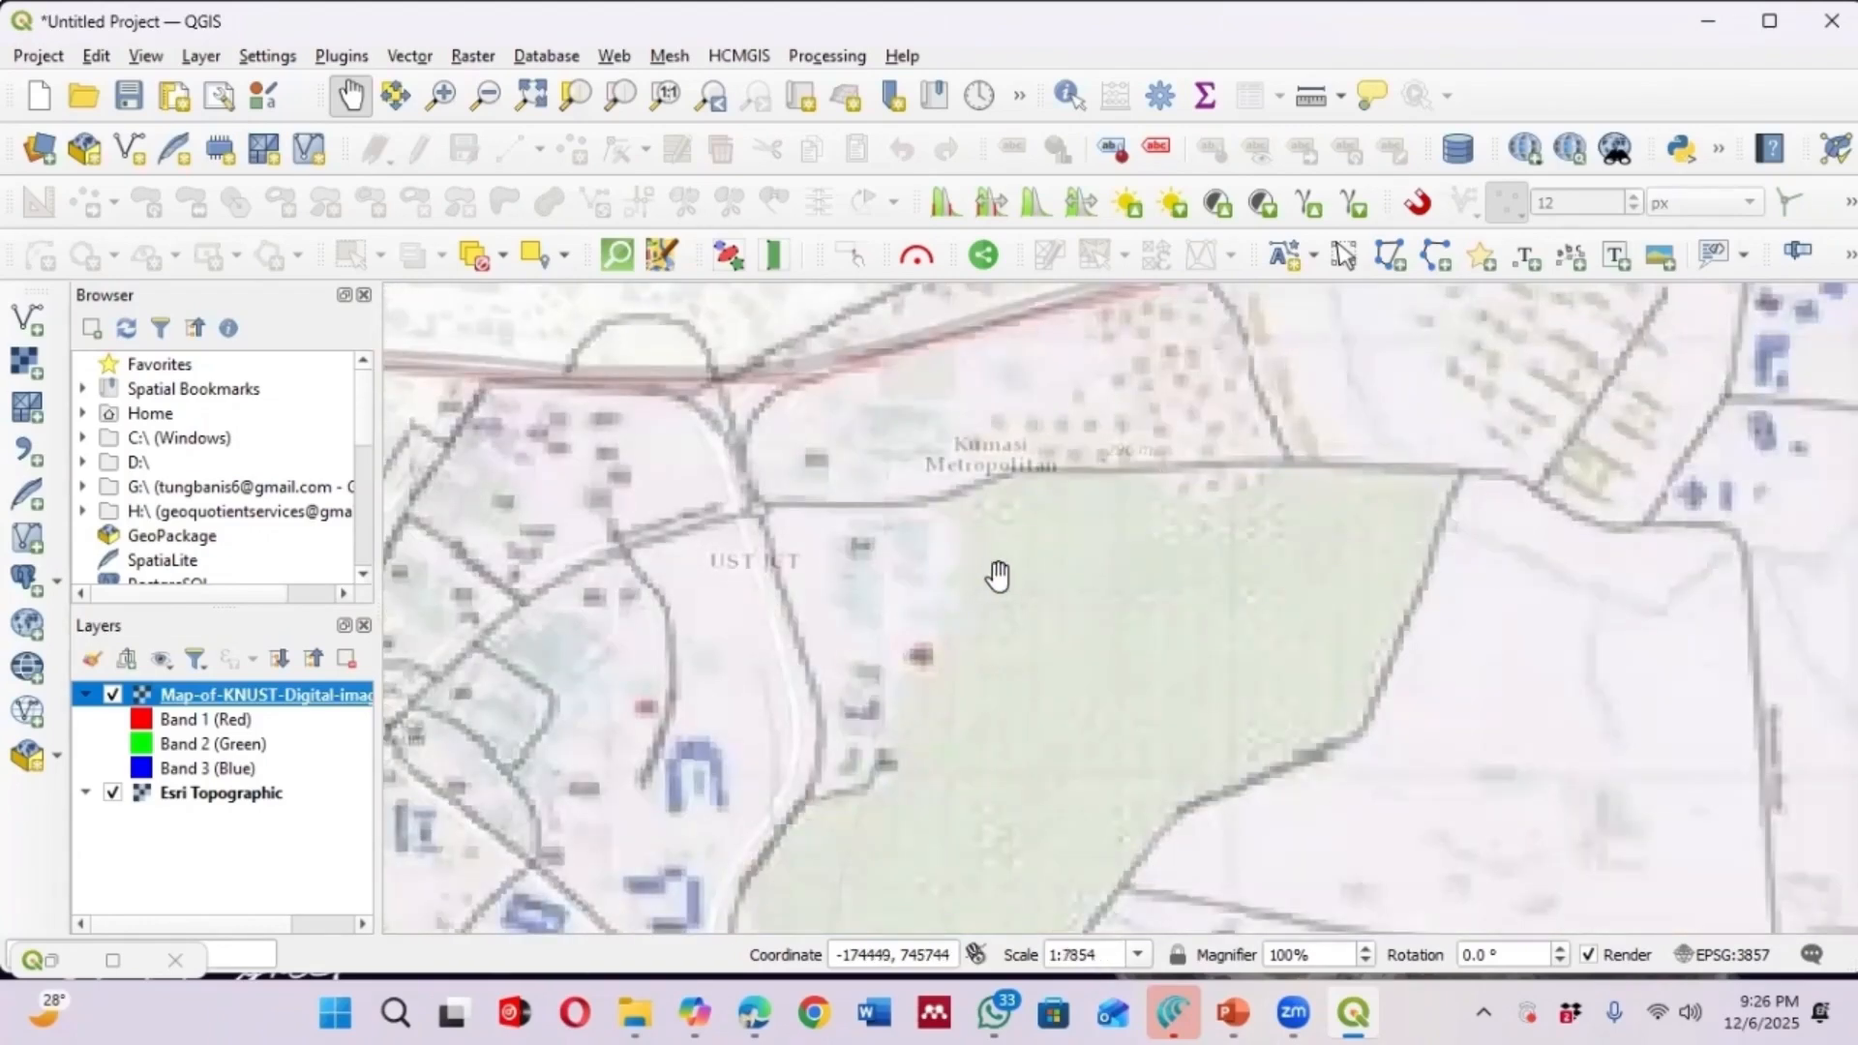
scroll(1040, 512, "down", 1)
scroll(1221, 508, "up", 1)
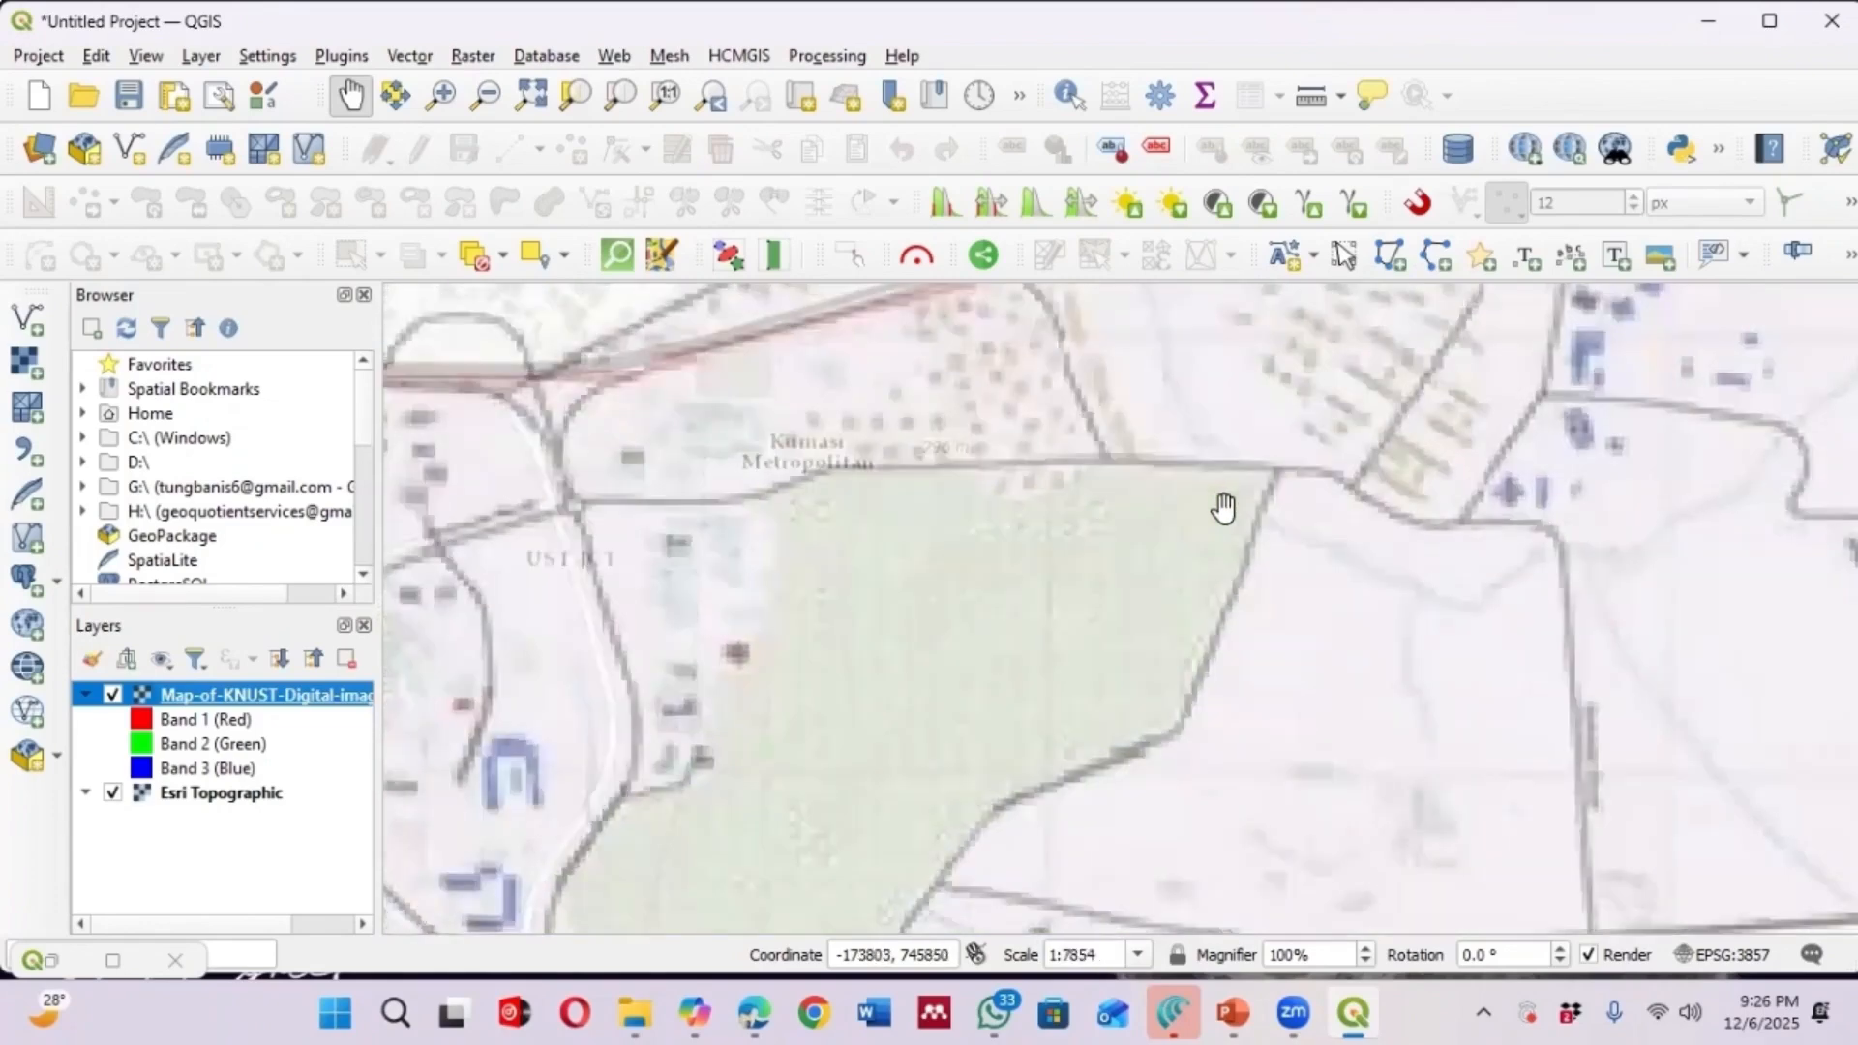
scroll(1244, 466, "down", 2)
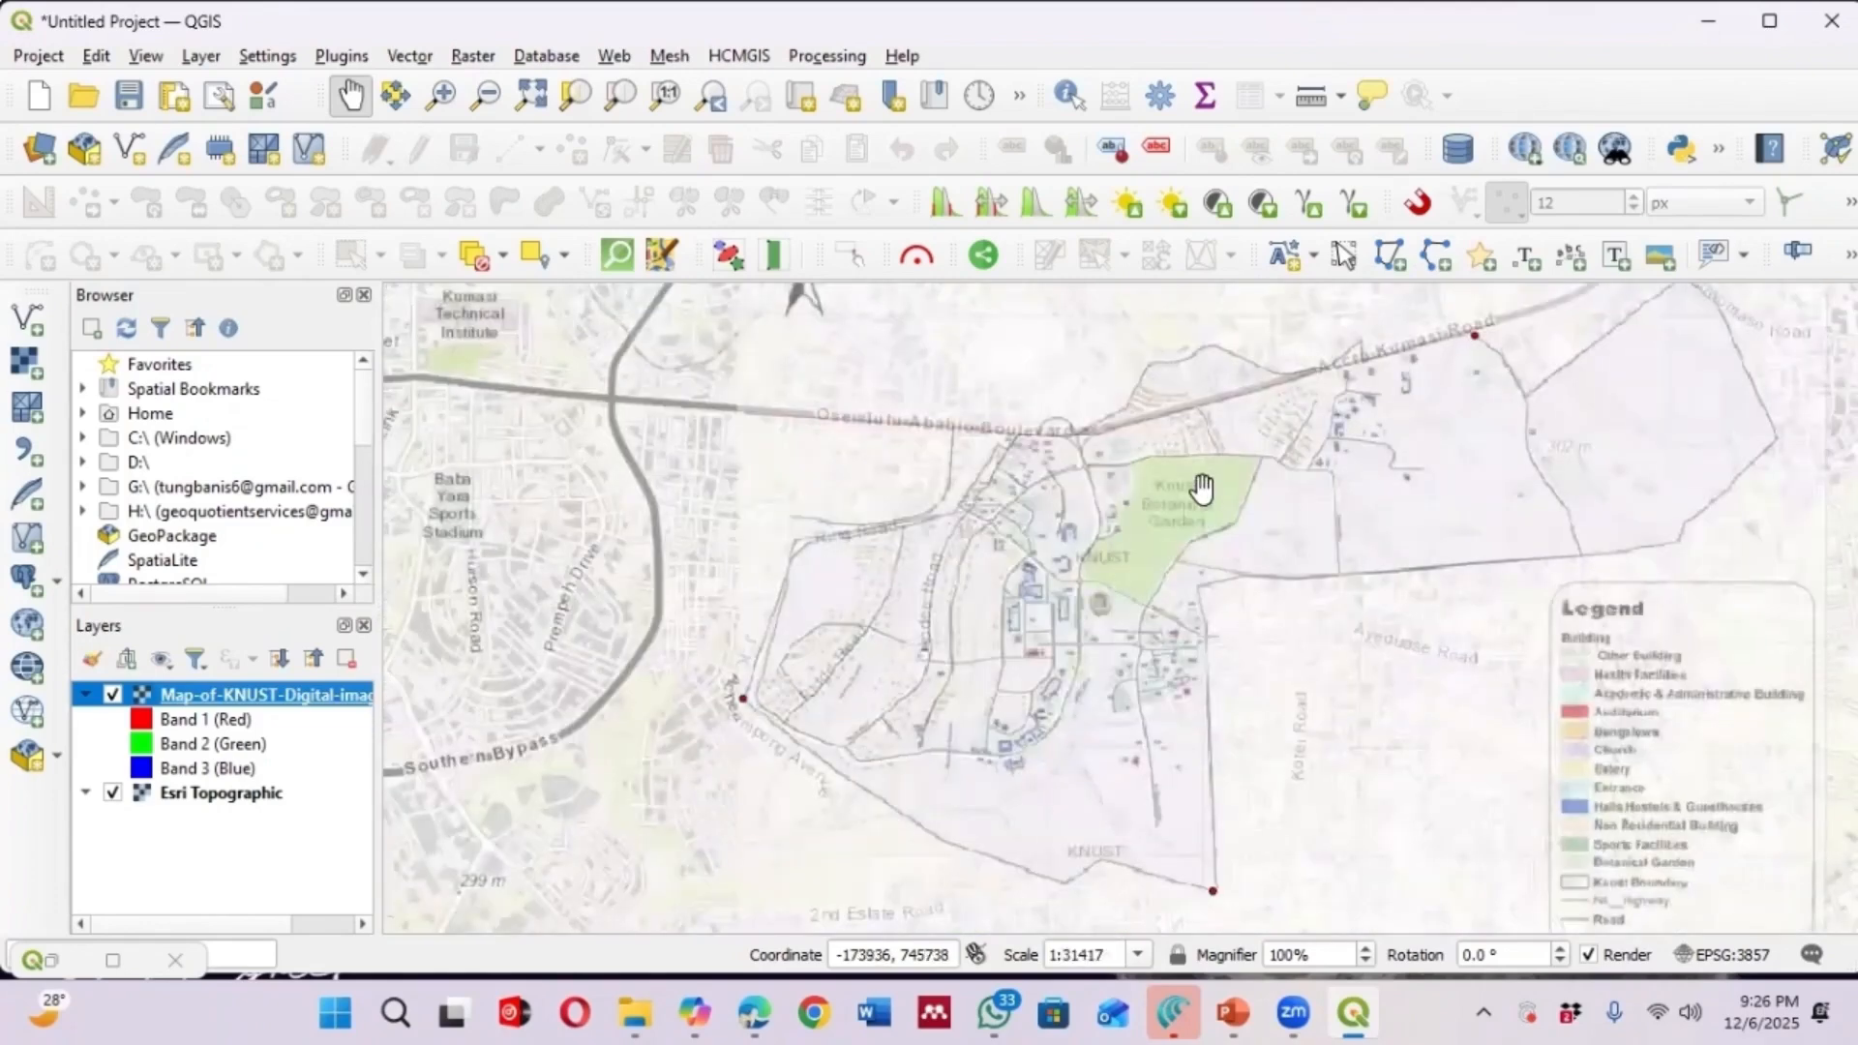
scroll(1156, 508, "up", 1)
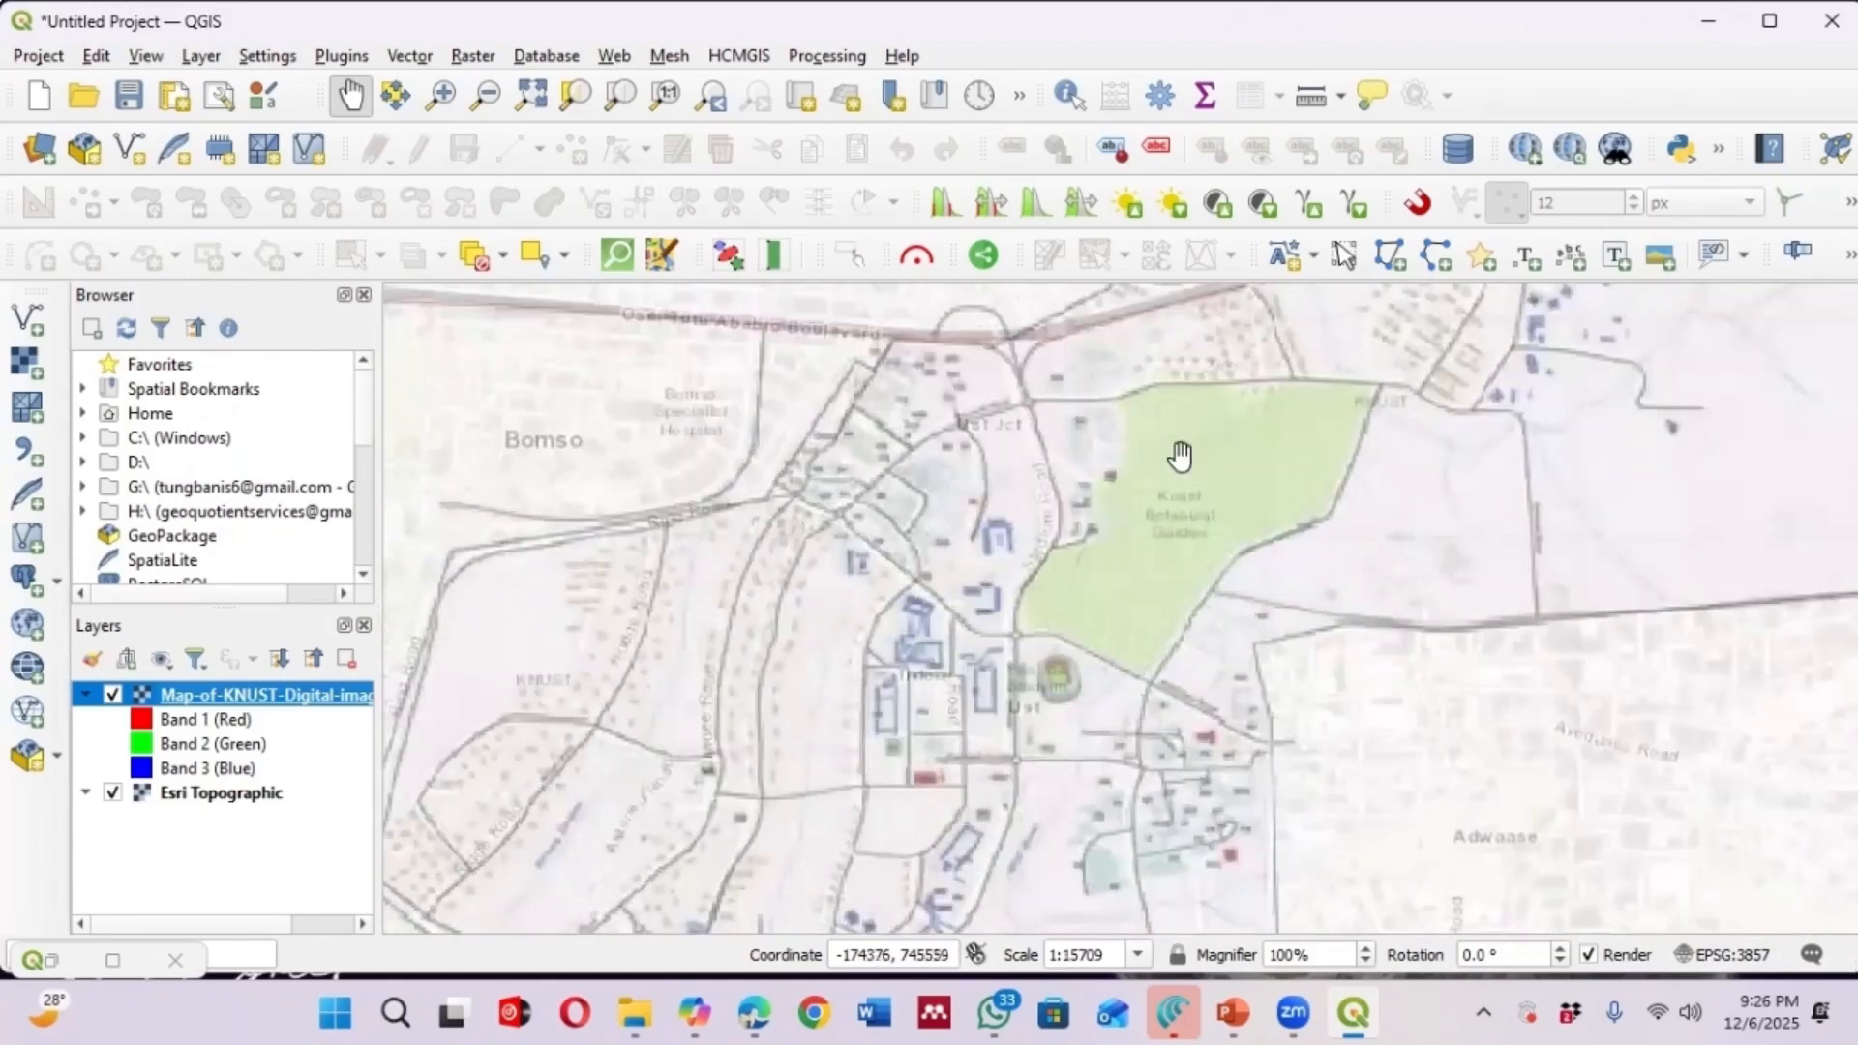
scroll(1217, 481, "up", 1)
scroll(1144, 526, "down", 1)
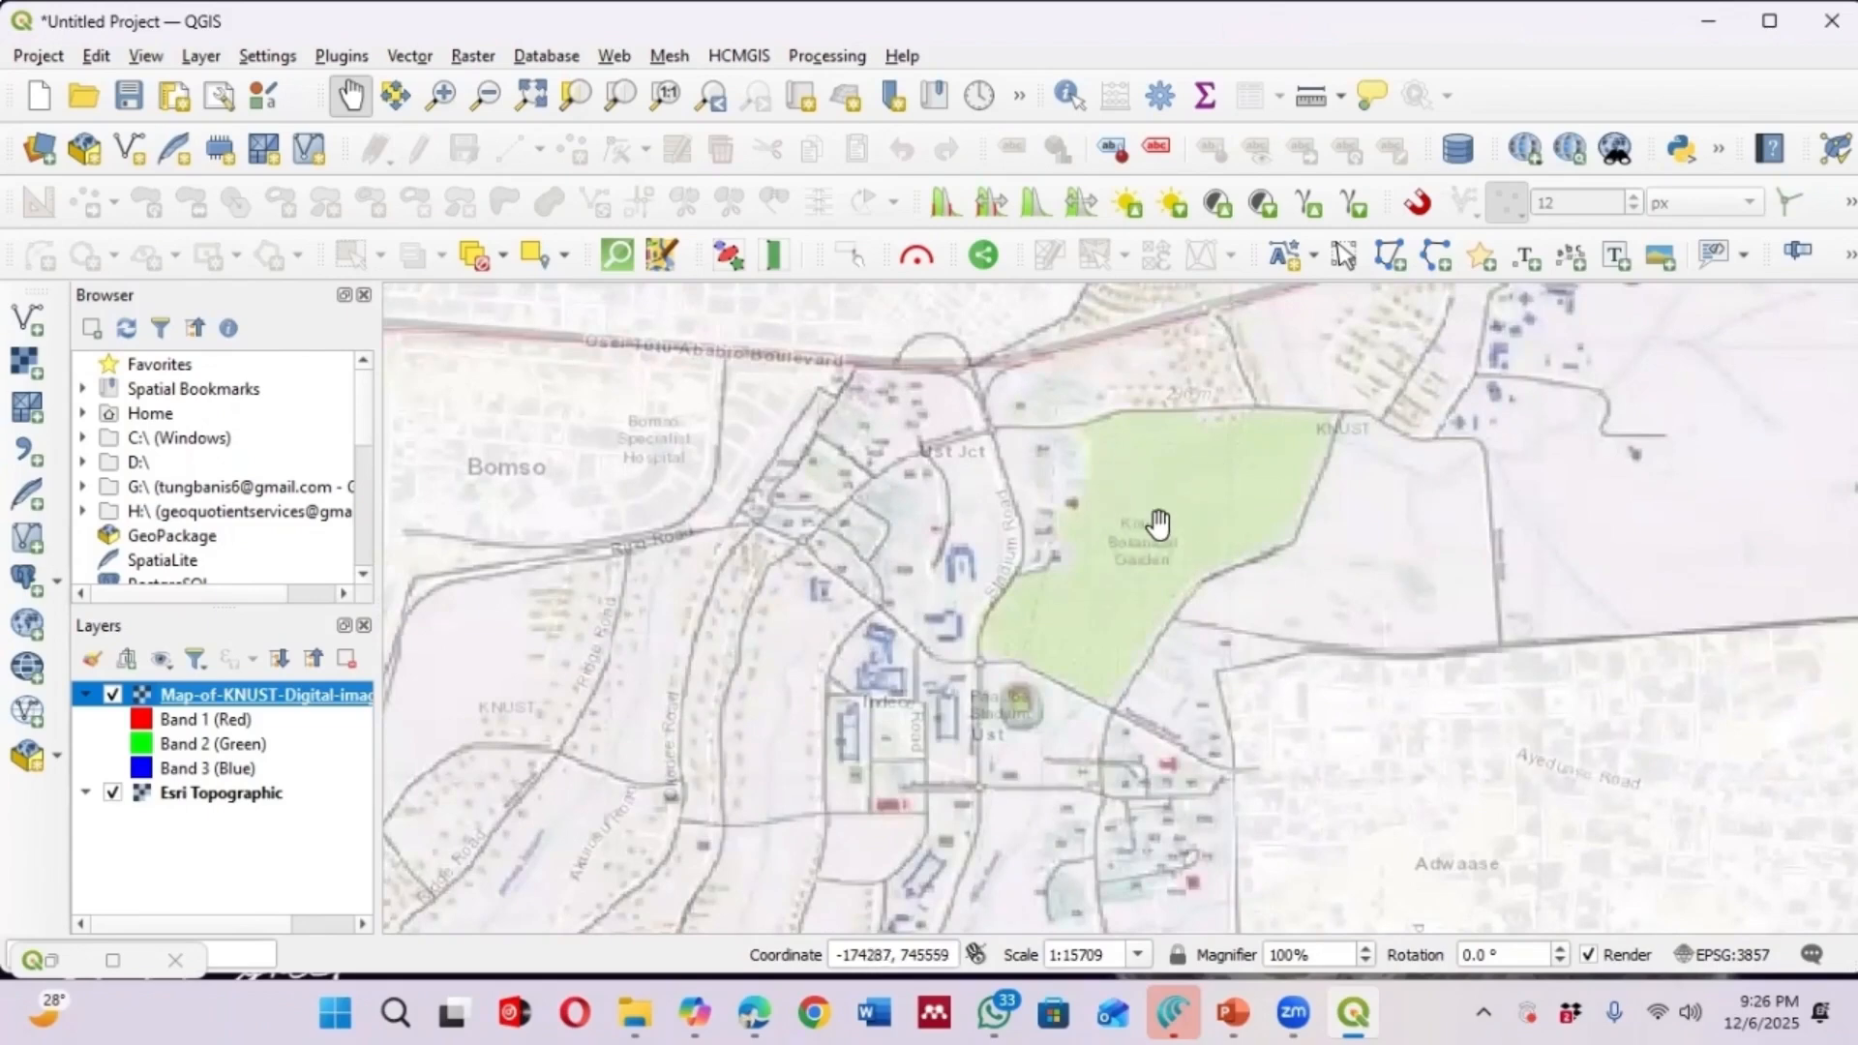
scroll(1158, 525, "up", 1)
scroll(1108, 532, "down", 1)
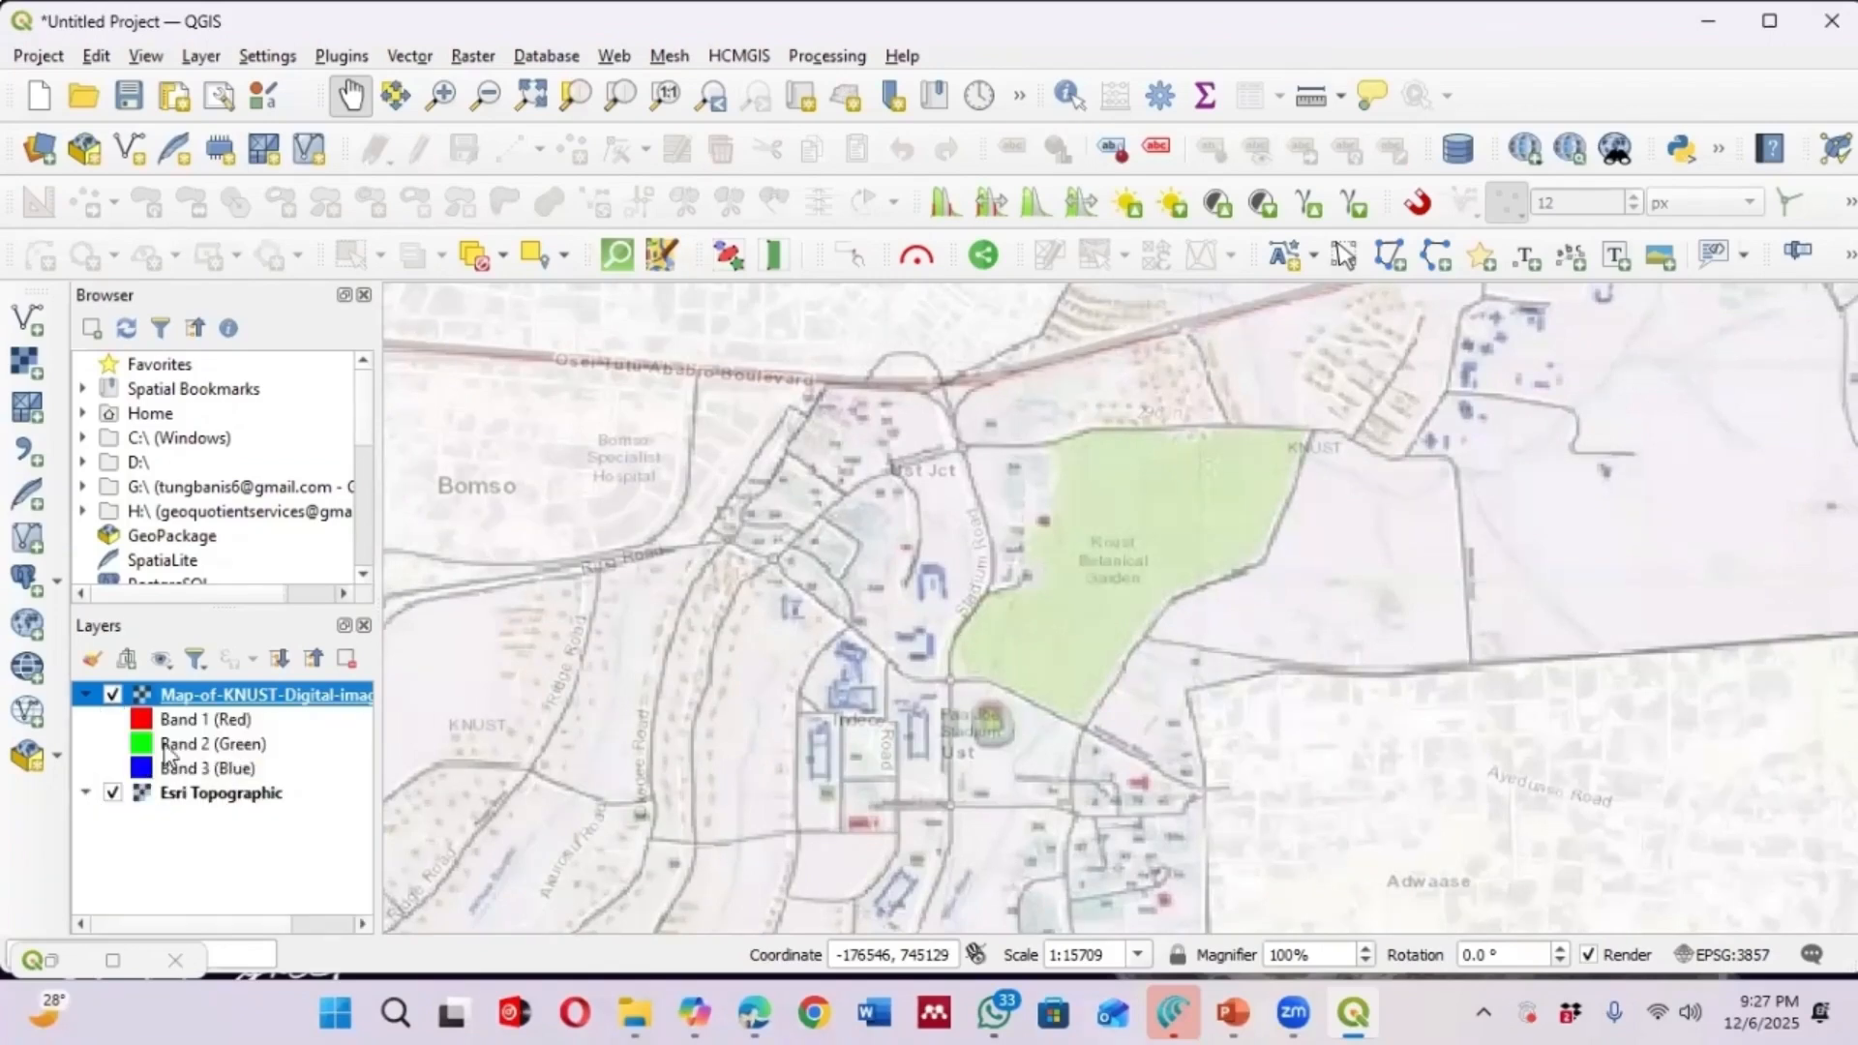
Toggle the georeferenced layer repeatedly to compare the botanical garden and nearby roads with the basemap, then view the whole campus
left_click(113, 694)
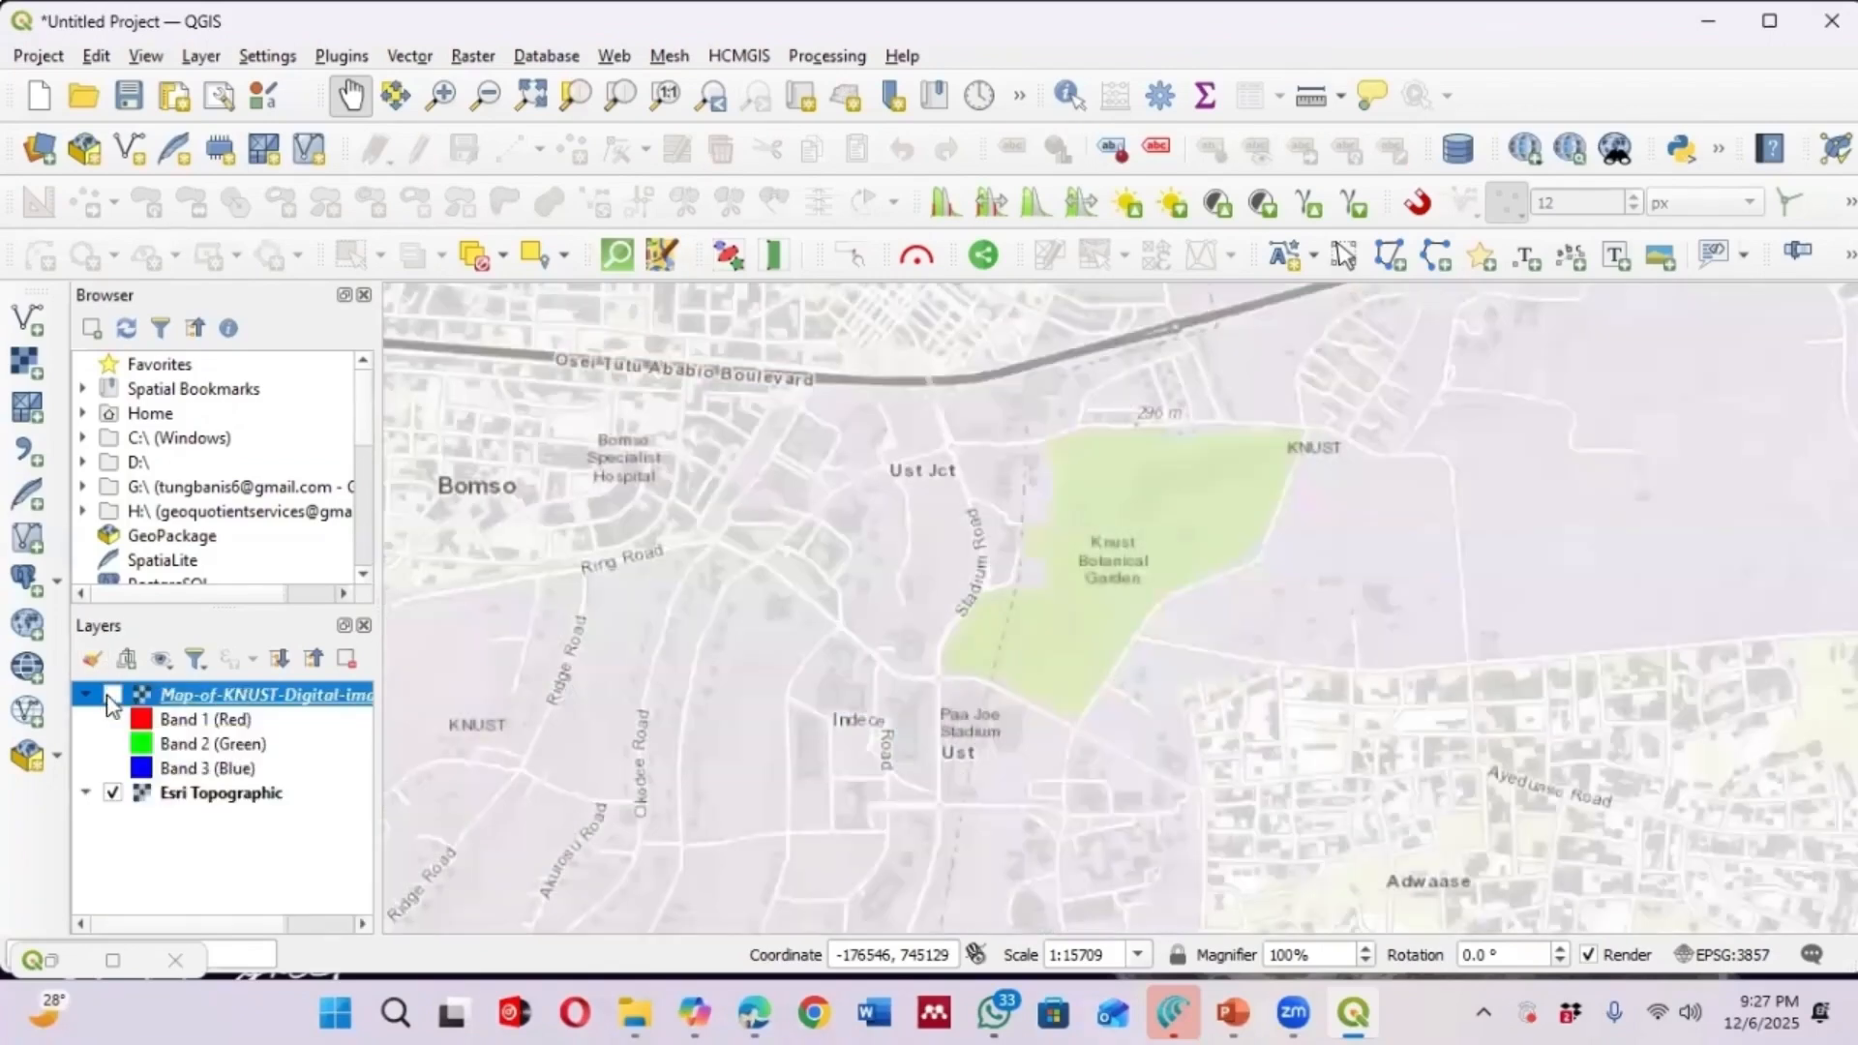
left_click(112, 695)
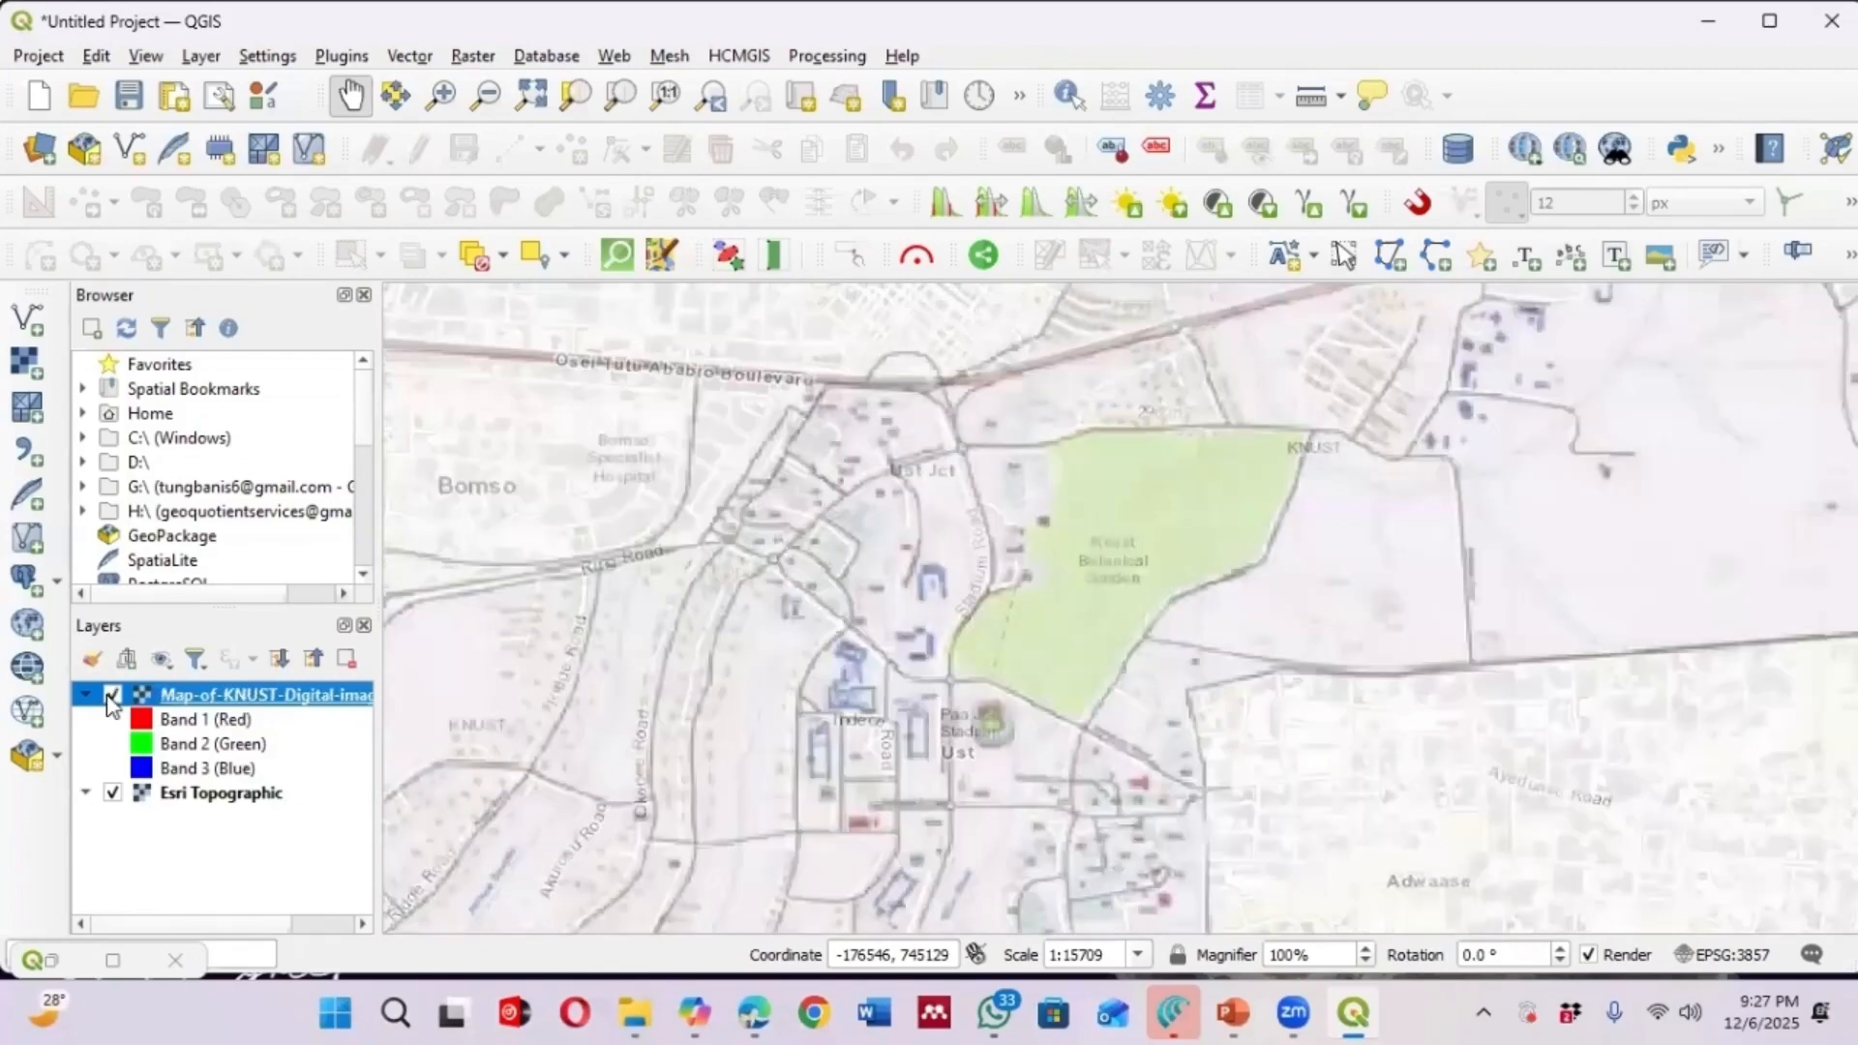
left_click(112, 695)
left_click(113, 695)
left_click(112, 694)
left_click(112, 695)
left_click(113, 694)
left_click(112, 694)
left_click(112, 695)
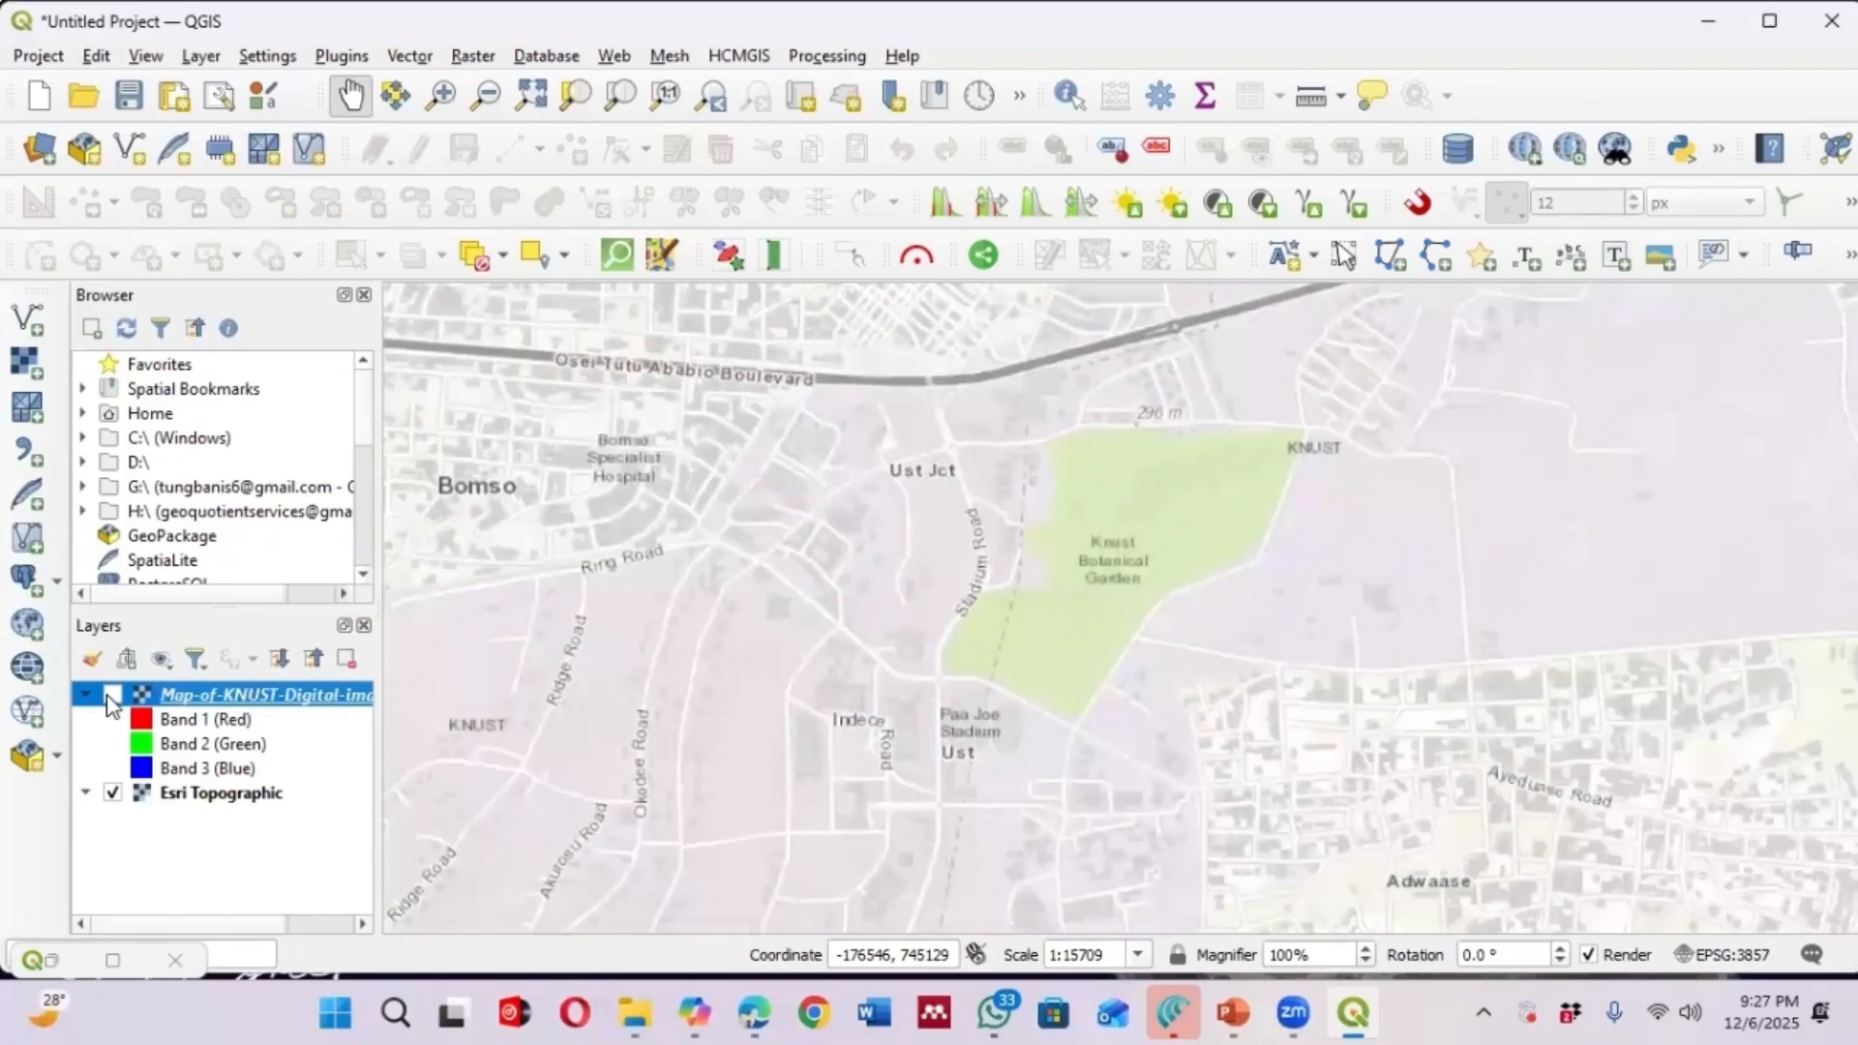
left_click(112, 695)
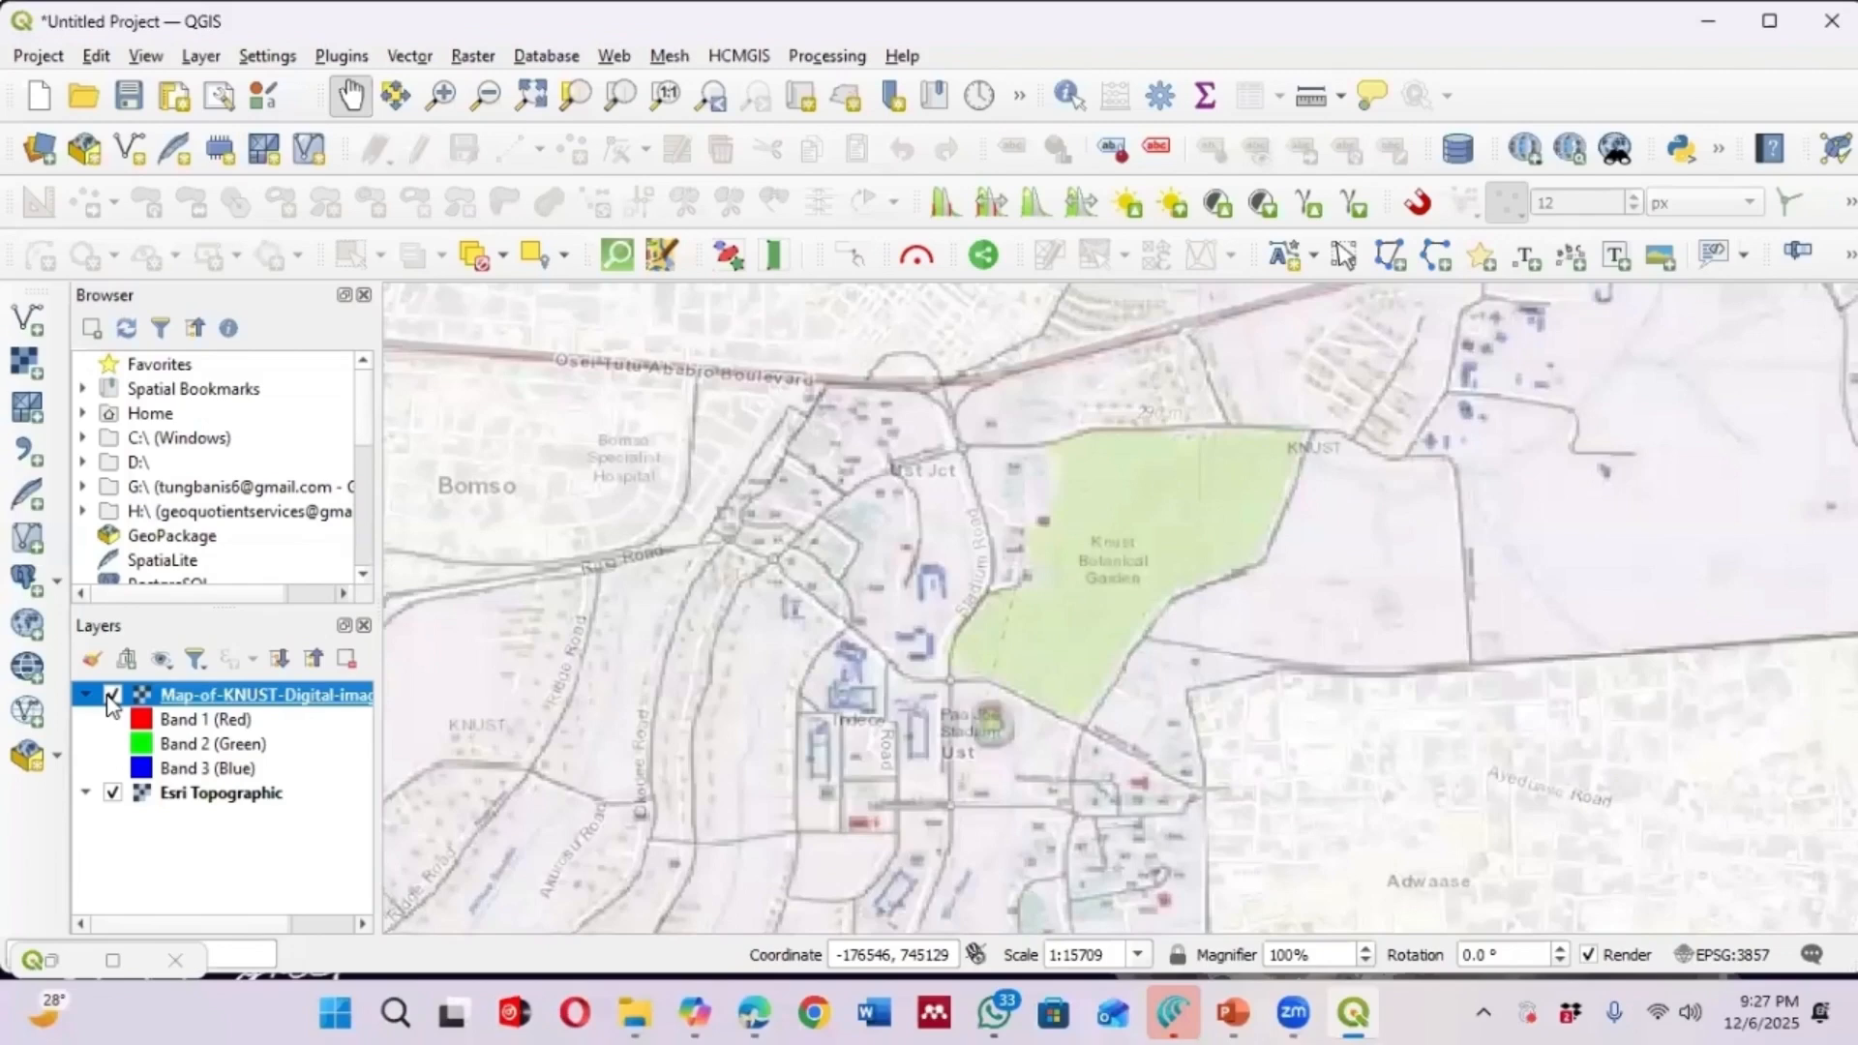
left_click(112, 694)
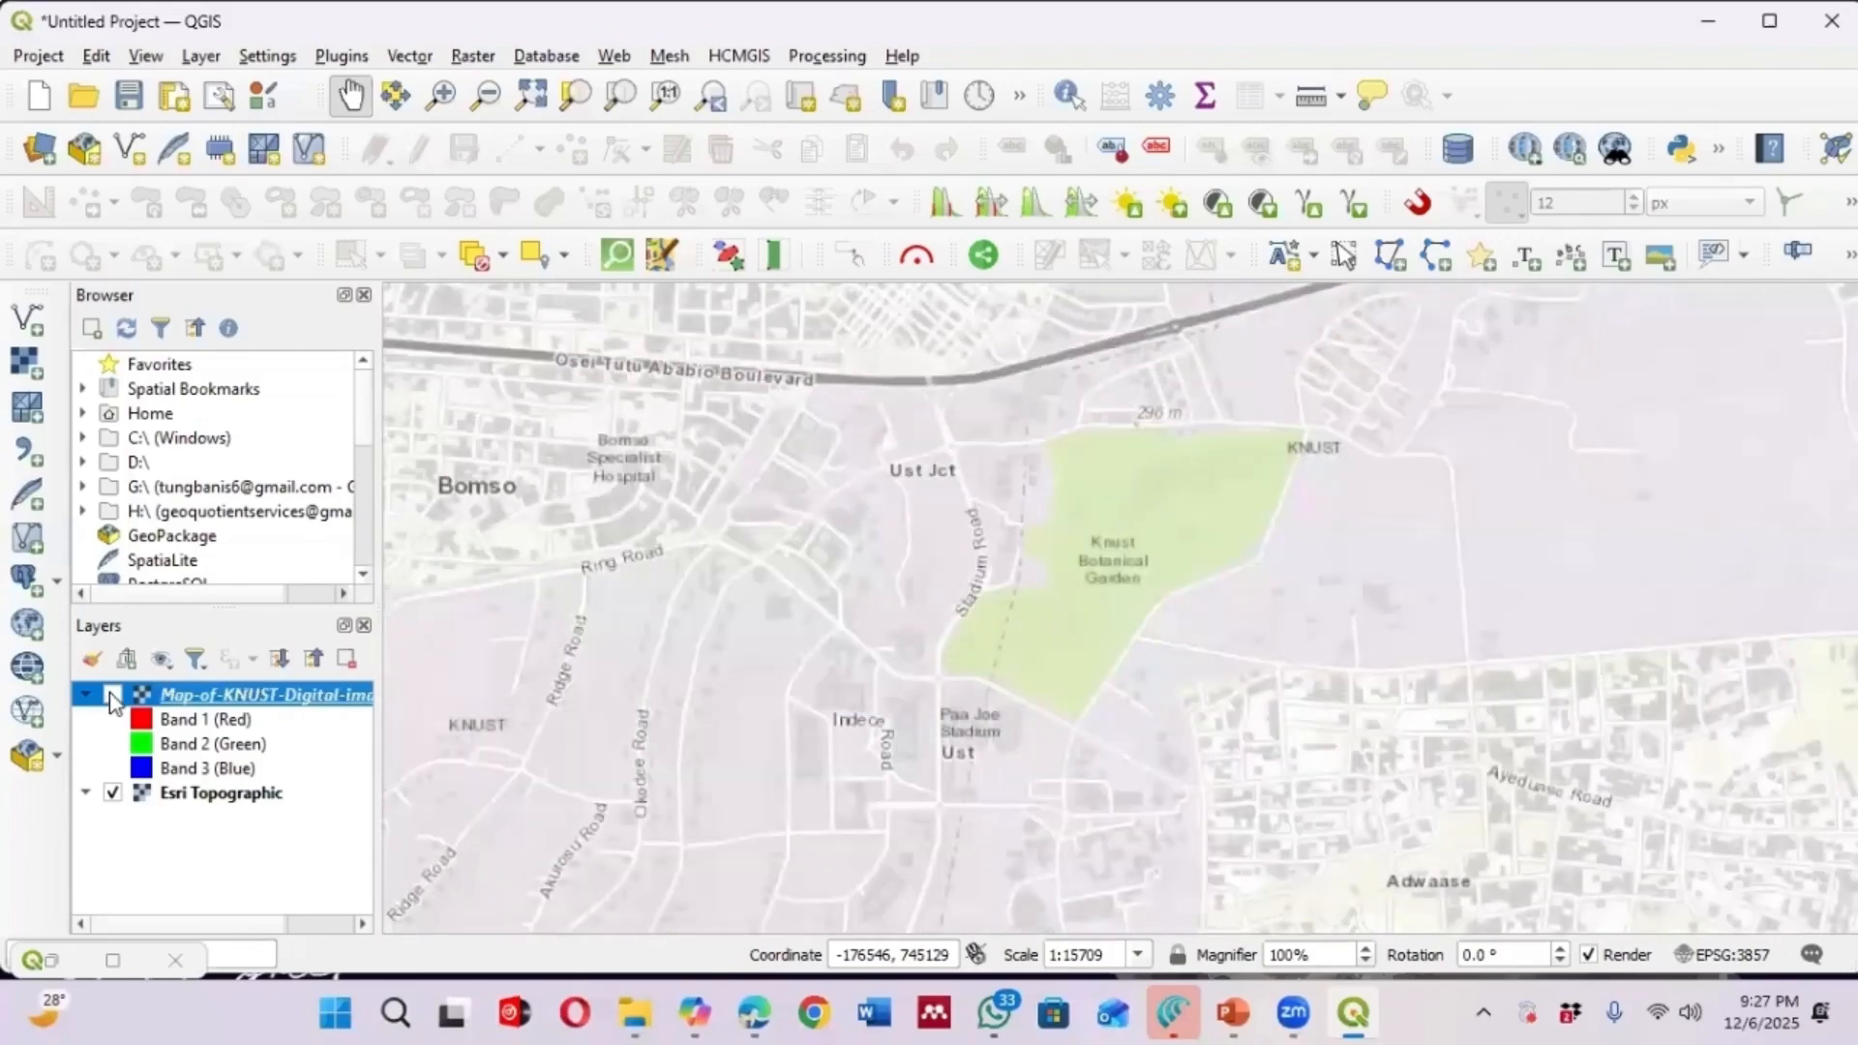
left_click(112, 695)
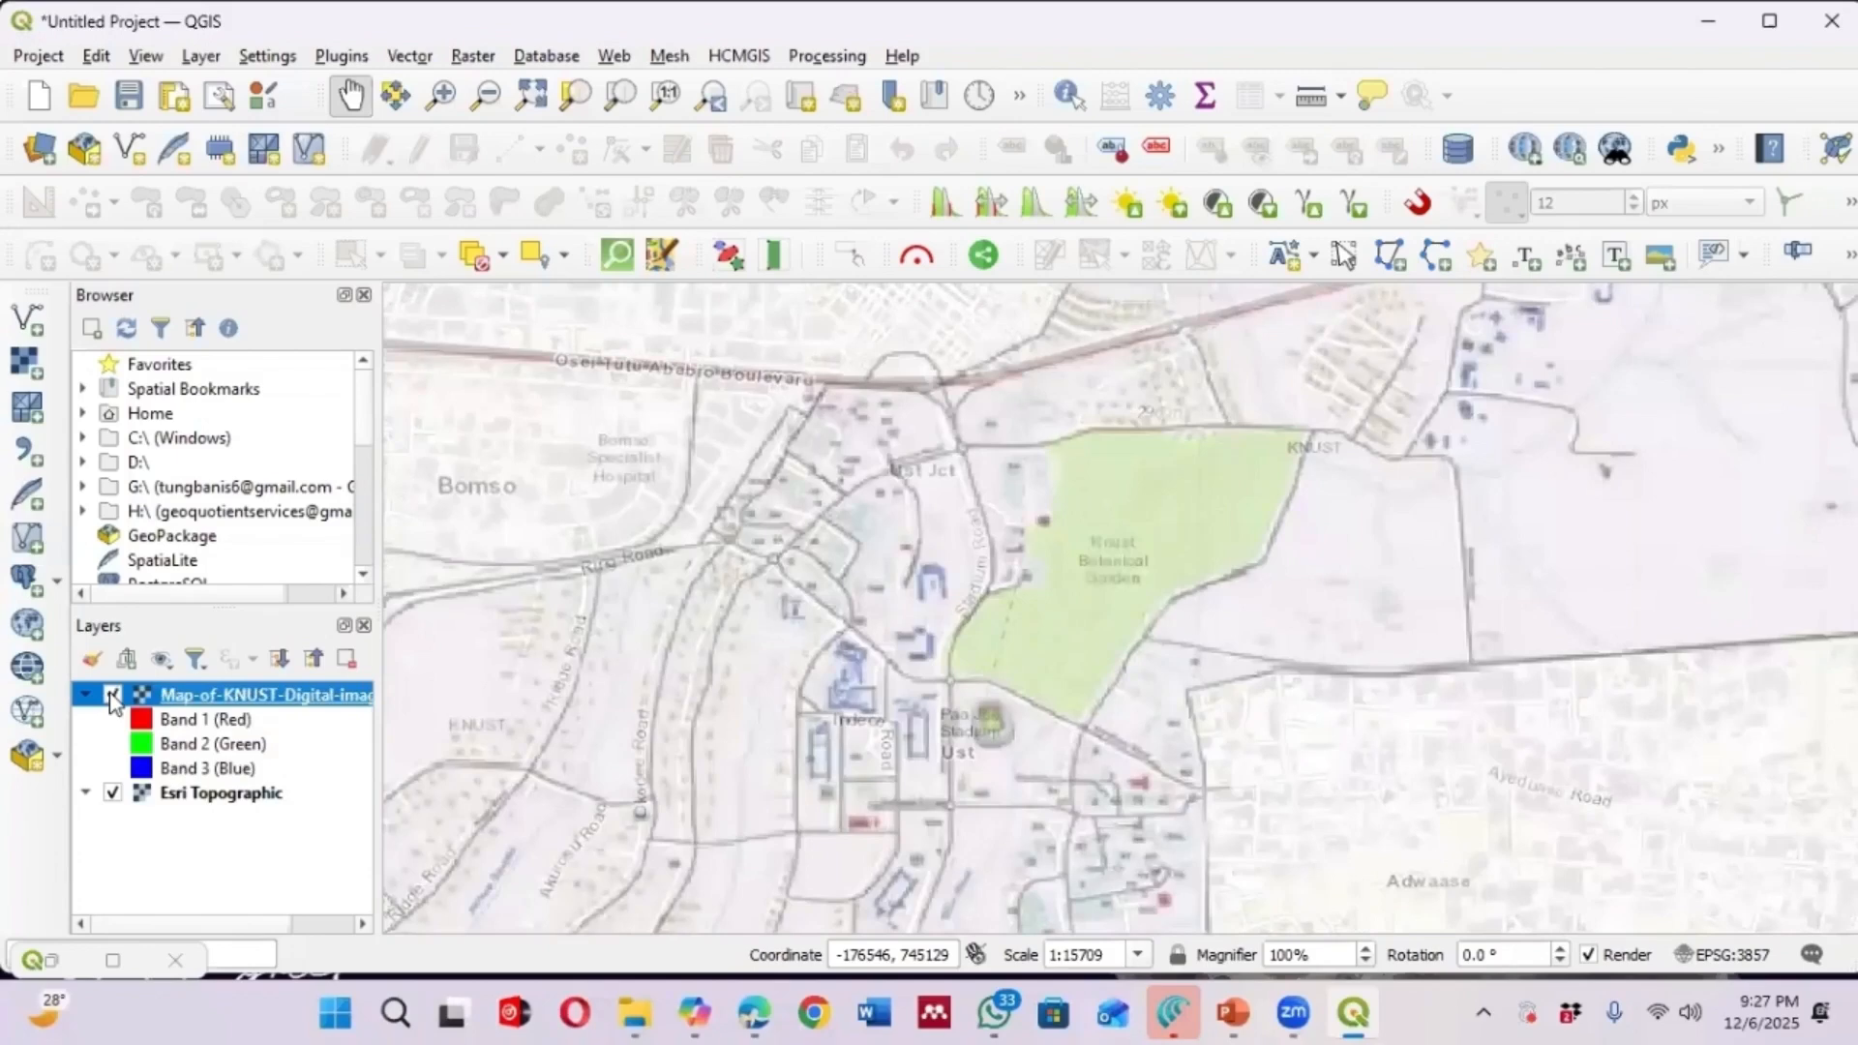
left_click(112, 694)
left_click(112, 695)
left_click(112, 695)
left_click(112, 695)
left_click(112, 695)
left_click(113, 694)
scroll(915, 445, "down", 2)
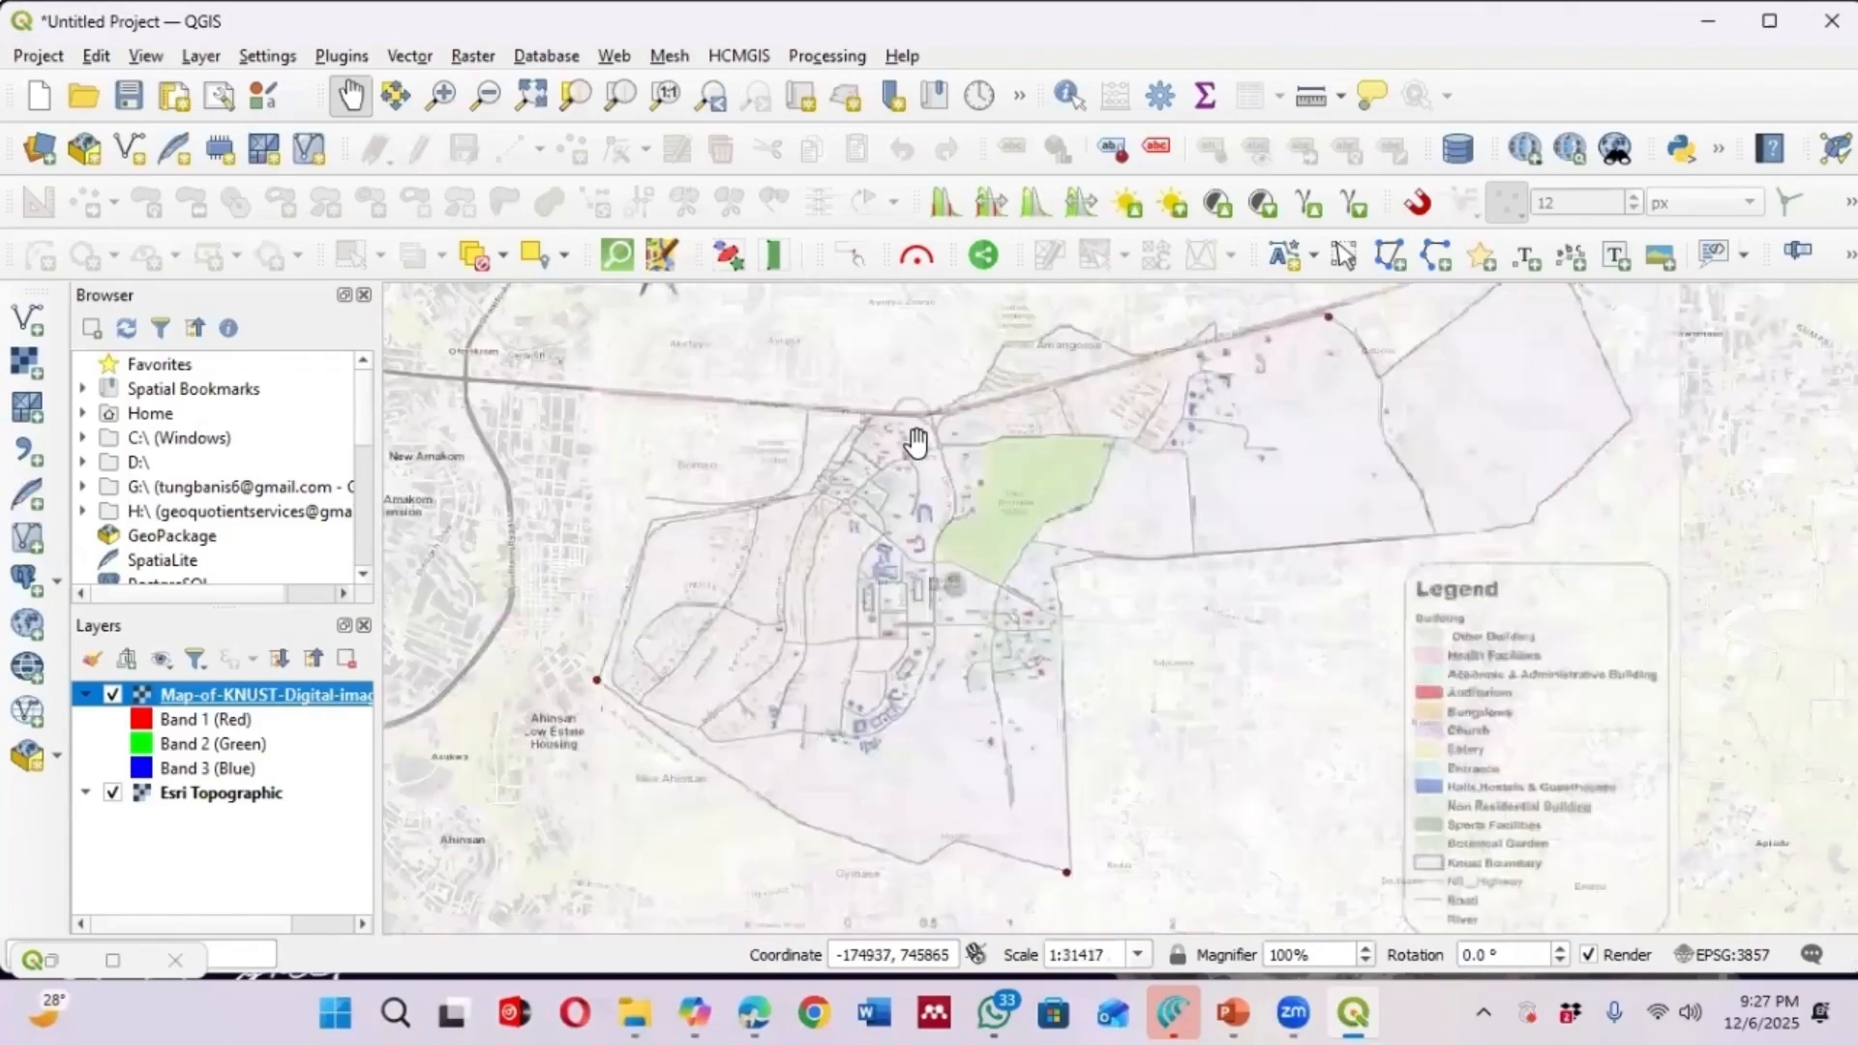
scroll(909, 445, "up", 1)
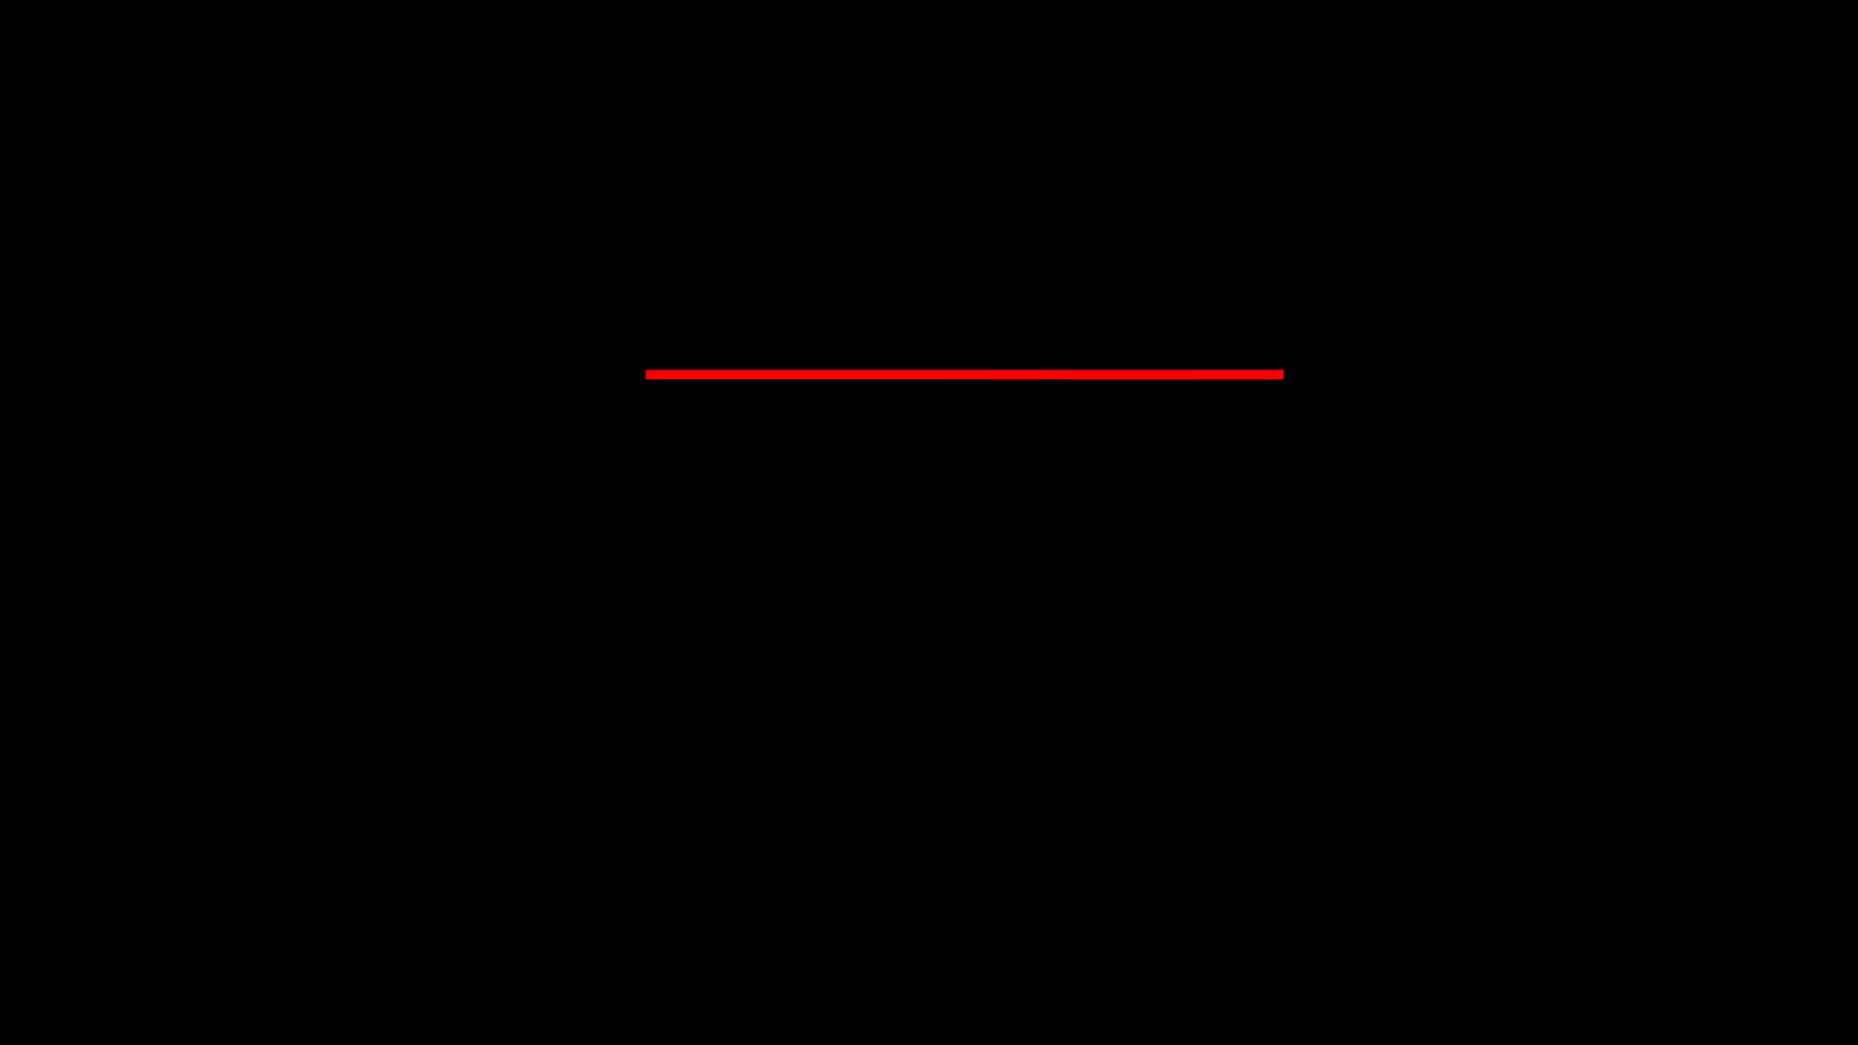